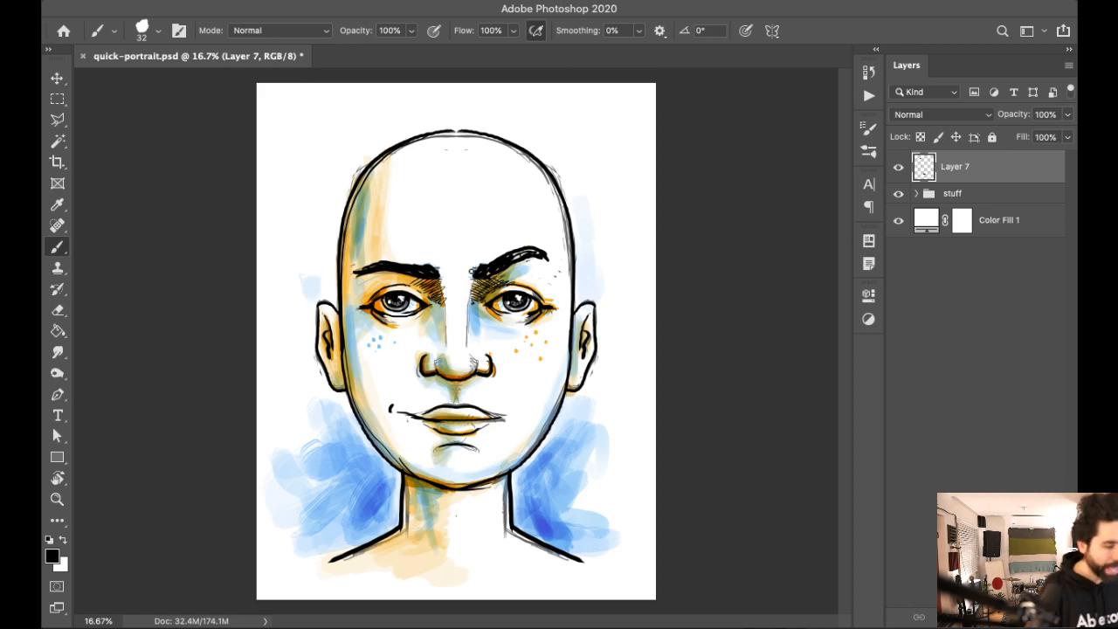
Step: Examine the quick-portrait.psd drawing, from the facial line work up close to the whole head
scroll(471, 271, up, 3)
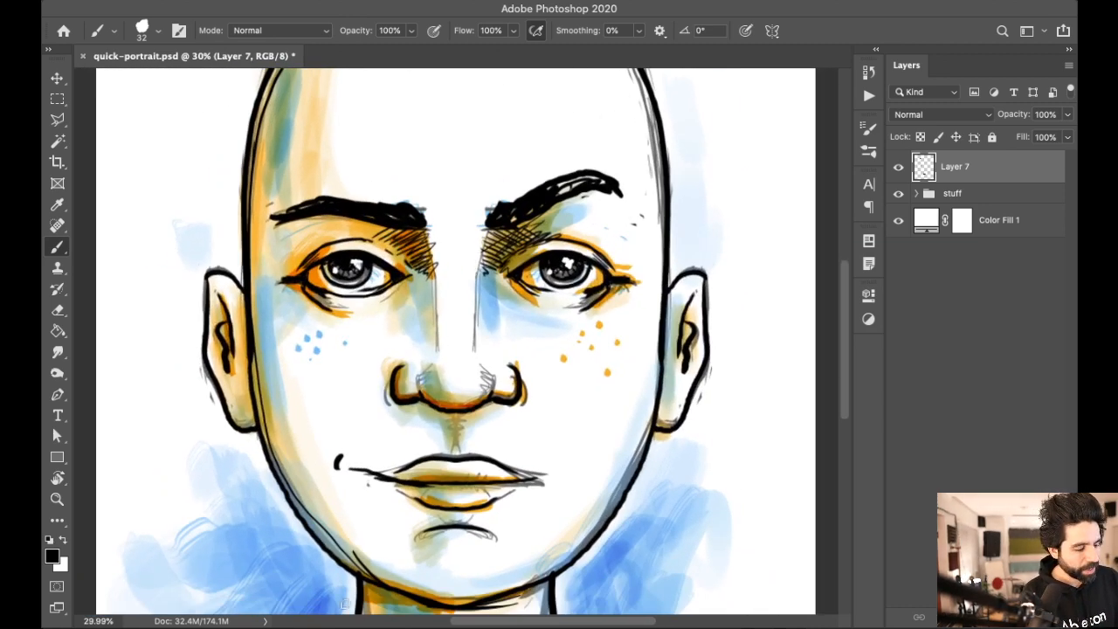
scroll(353, 511, up, 2)
mouse_move(342, 500)
mouse_down()
mouse_move(437, 320)
mouse_move(341, 489)
mouse_up()
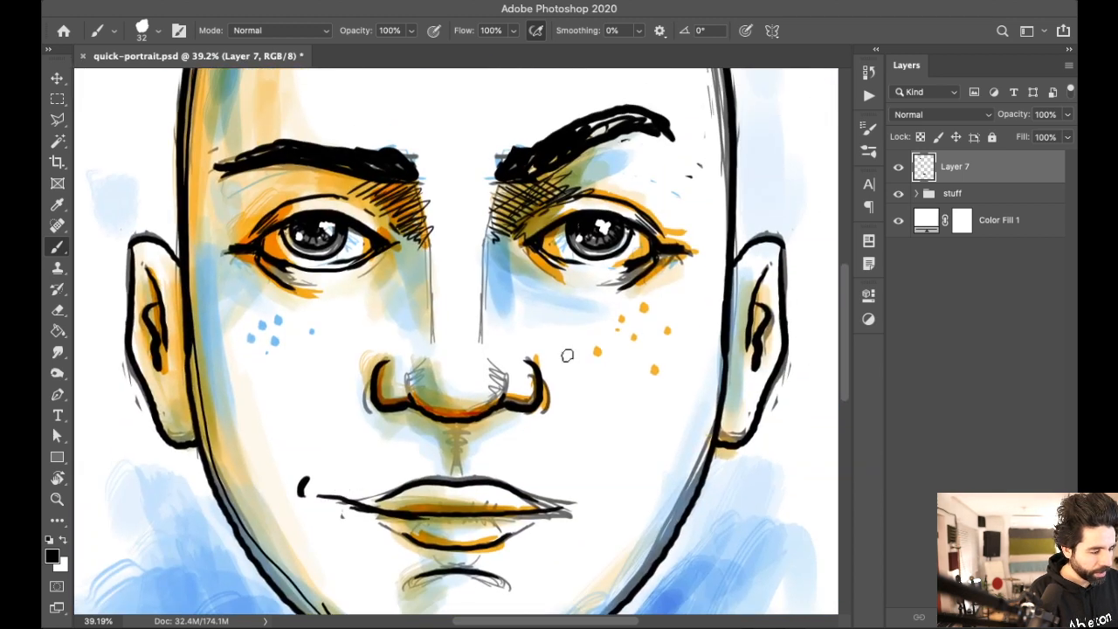
scroll(567, 356, down, 2)
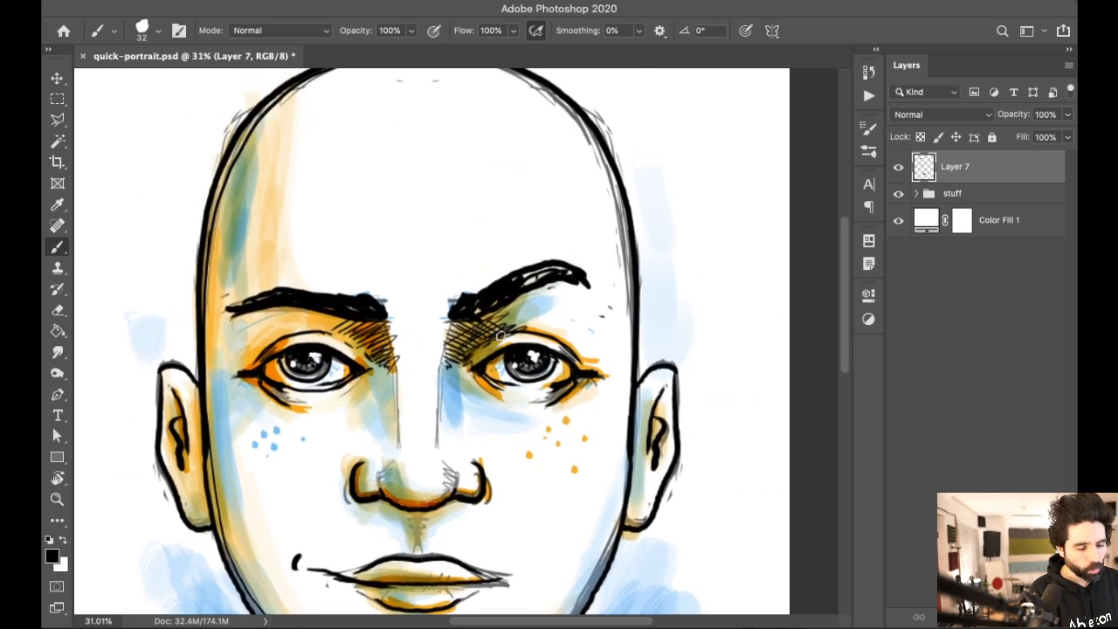
scroll(476, 188, down, 2)
mouse_move(506, 209)
mouse_down()
mouse_move(532, 90)
mouse_move(530, 227)
mouse_up()
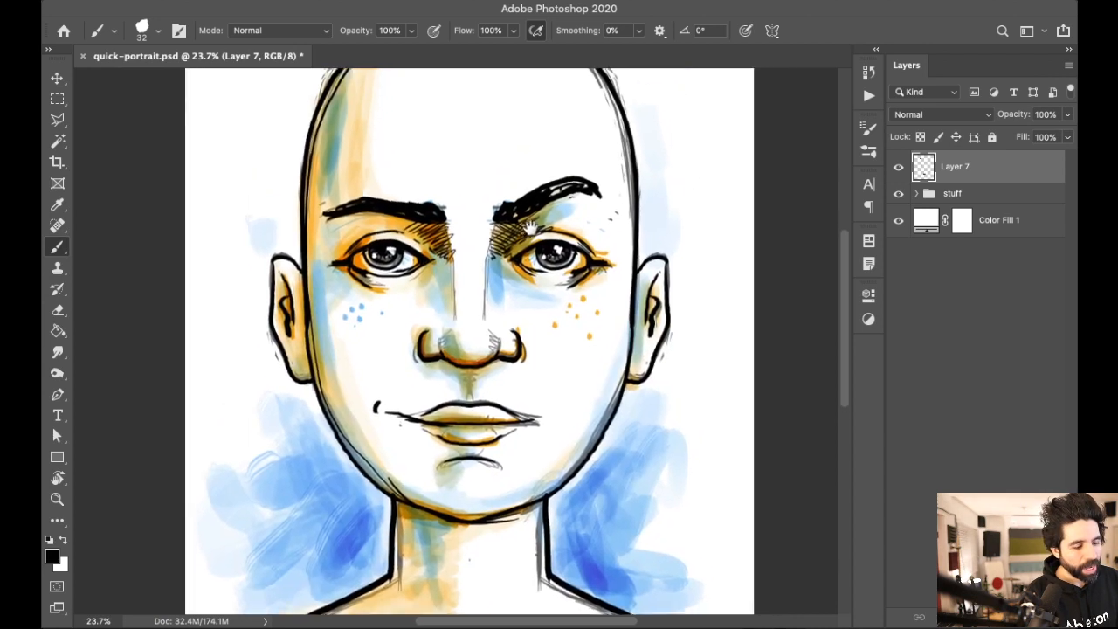
scroll(529, 229, down, 2)
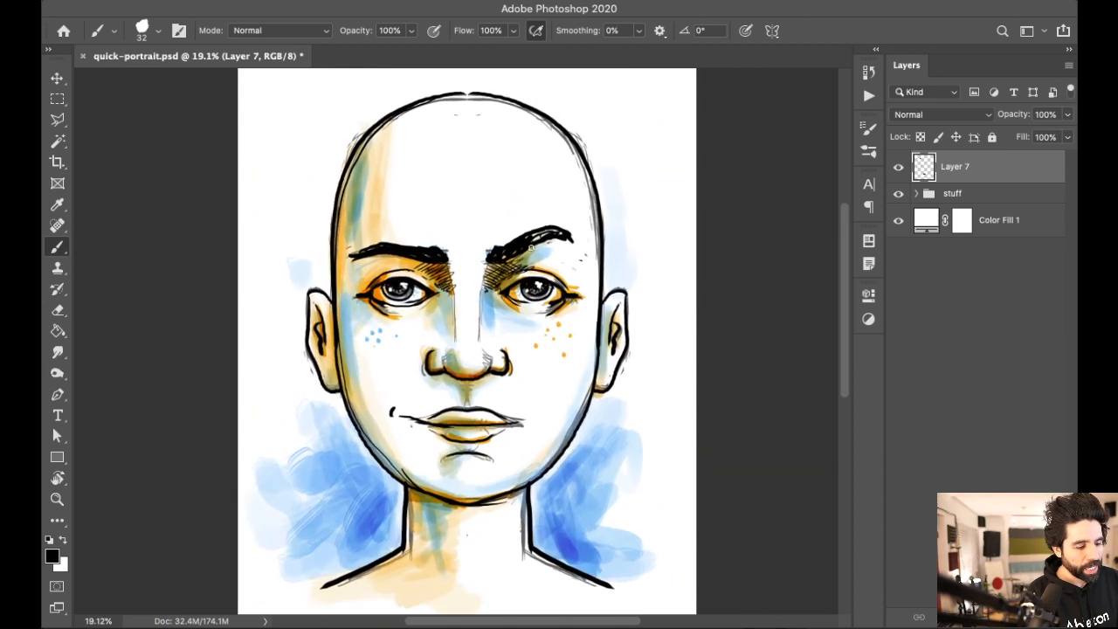
drag(488, 264, 499, 260)
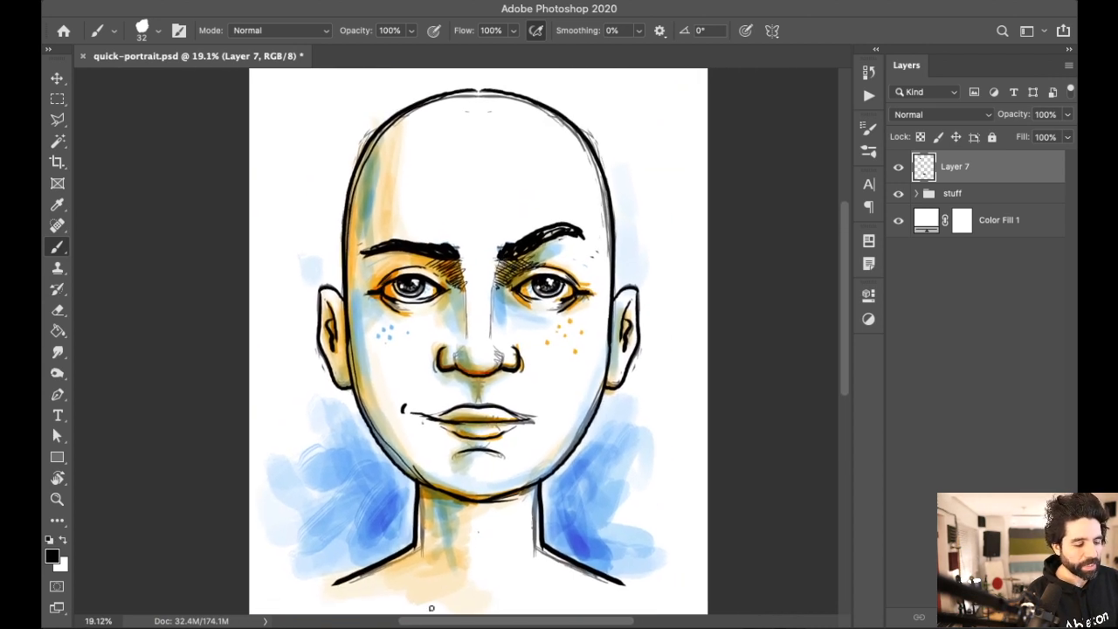
scroll(430, 608, down, 1)
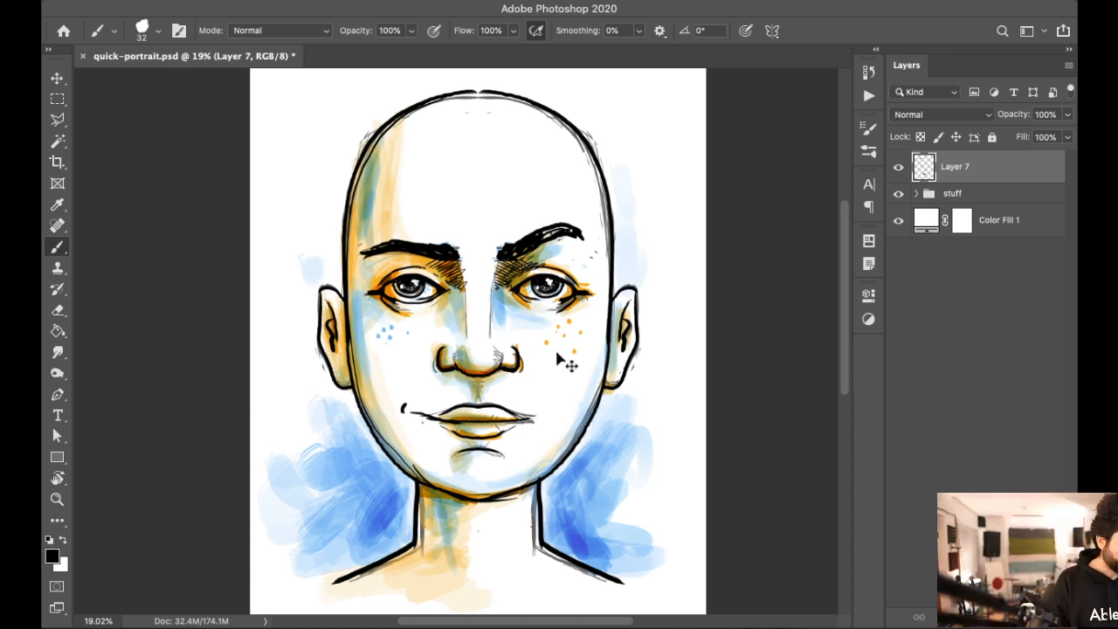
Step: Switch to Chrome and check the pop-out live chat, reloading its page
key(super+Tab)
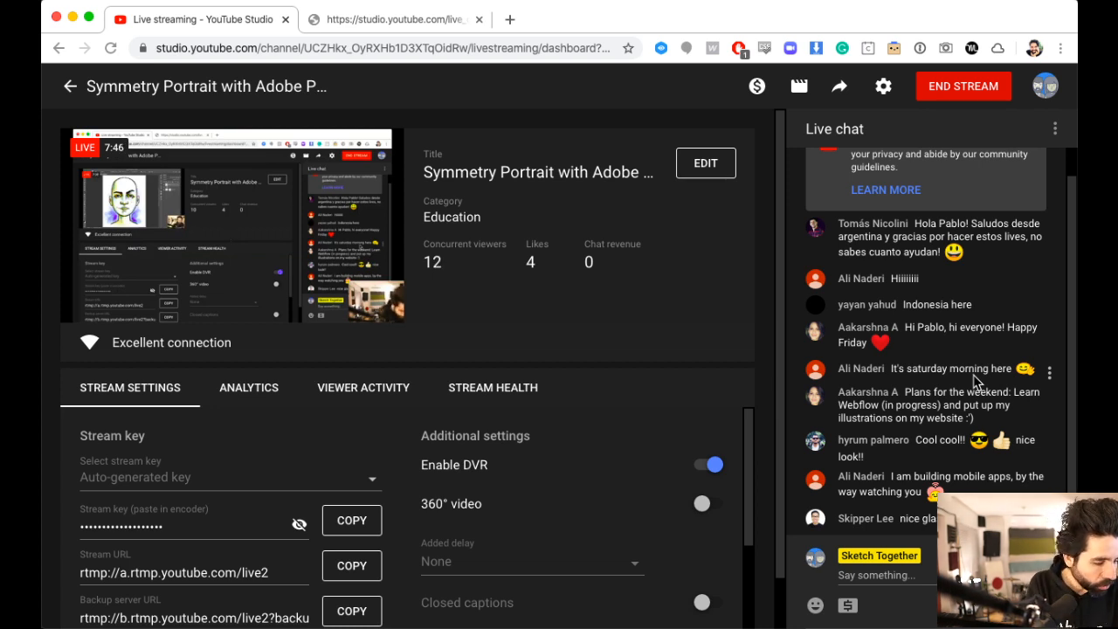
click(422, 21)
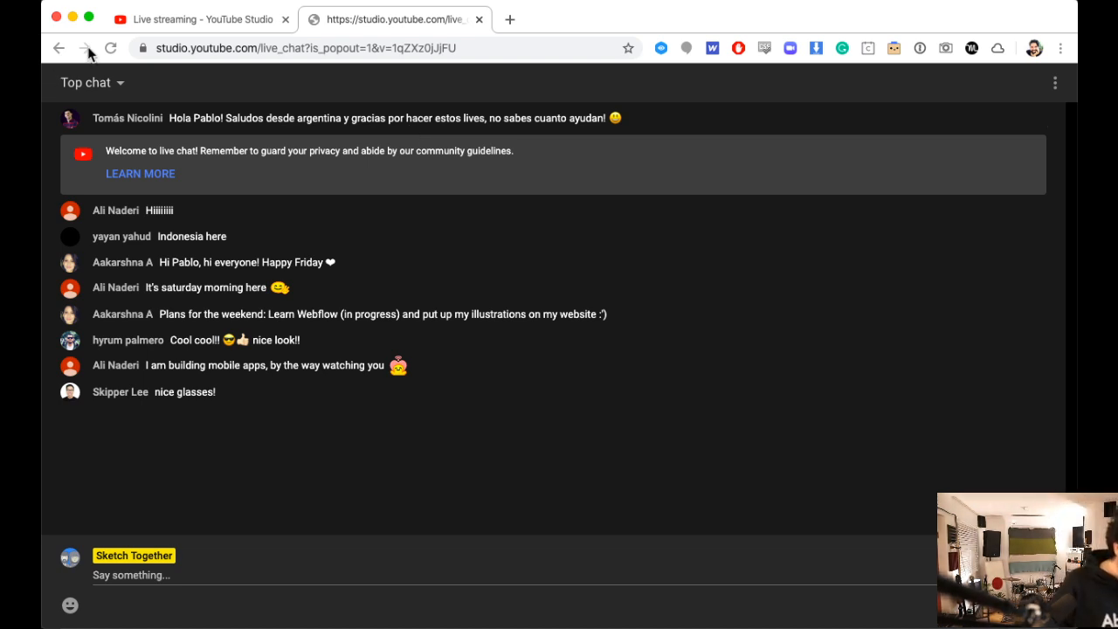
click(111, 49)
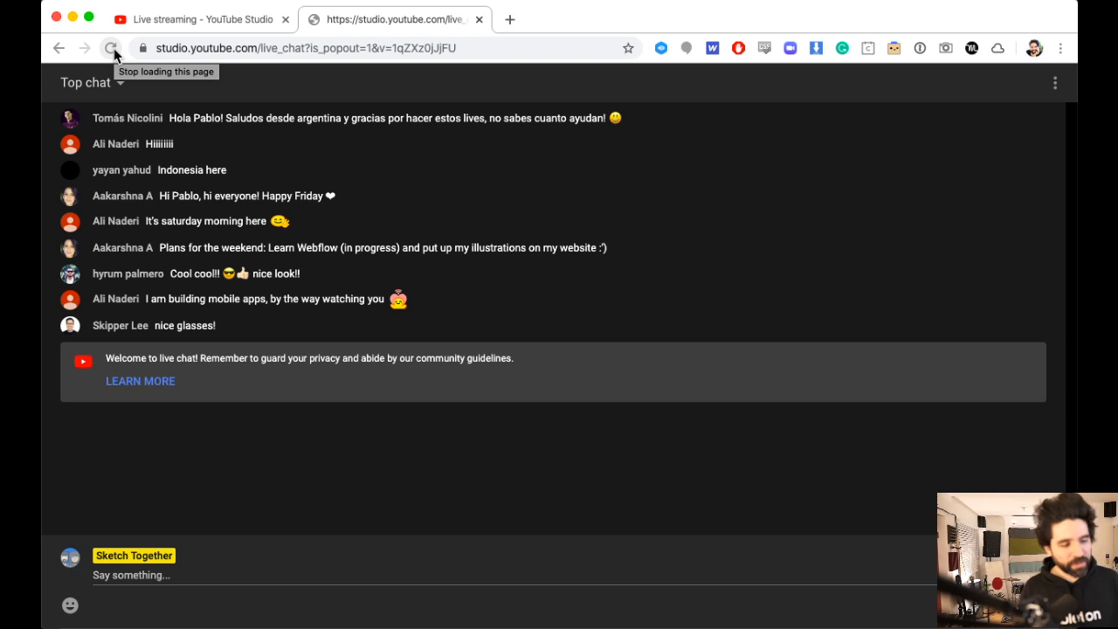
Step: Switch to Photoshop and create a new document from the Letter print preset, 8.5 x 11 in at 300 ppi
key(super+Tab)
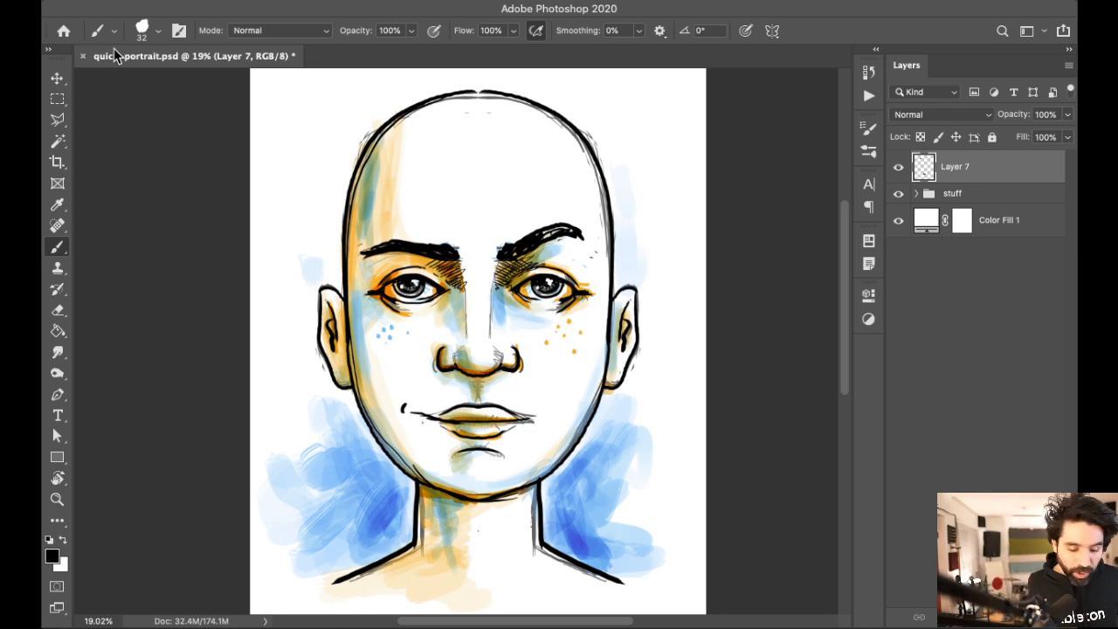
key(super+n)
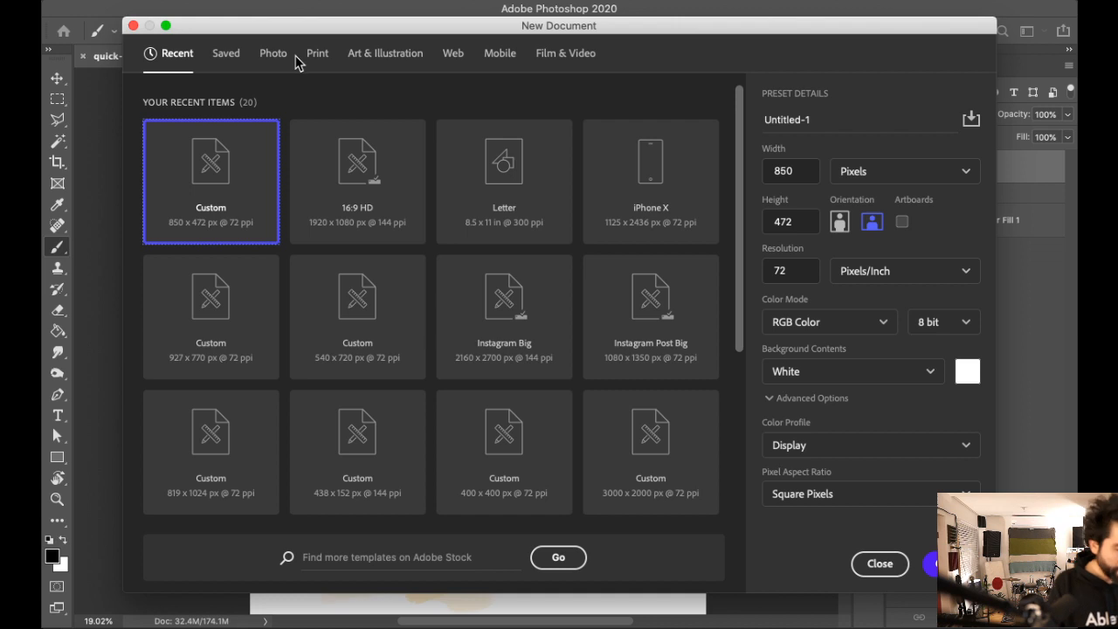
click(317, 53)
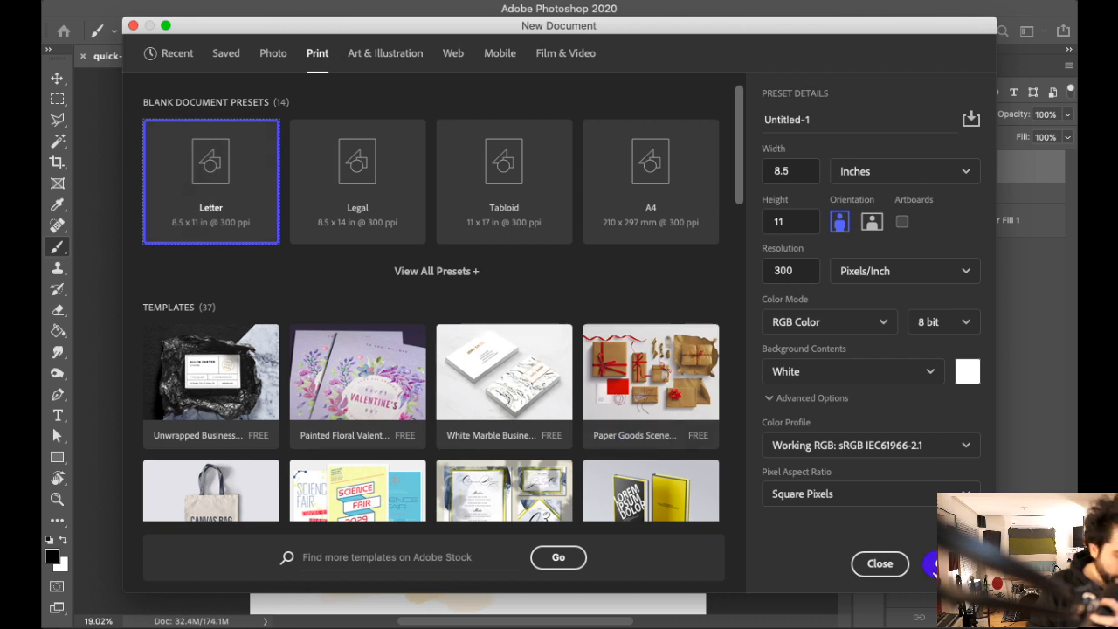
click(933, 563)
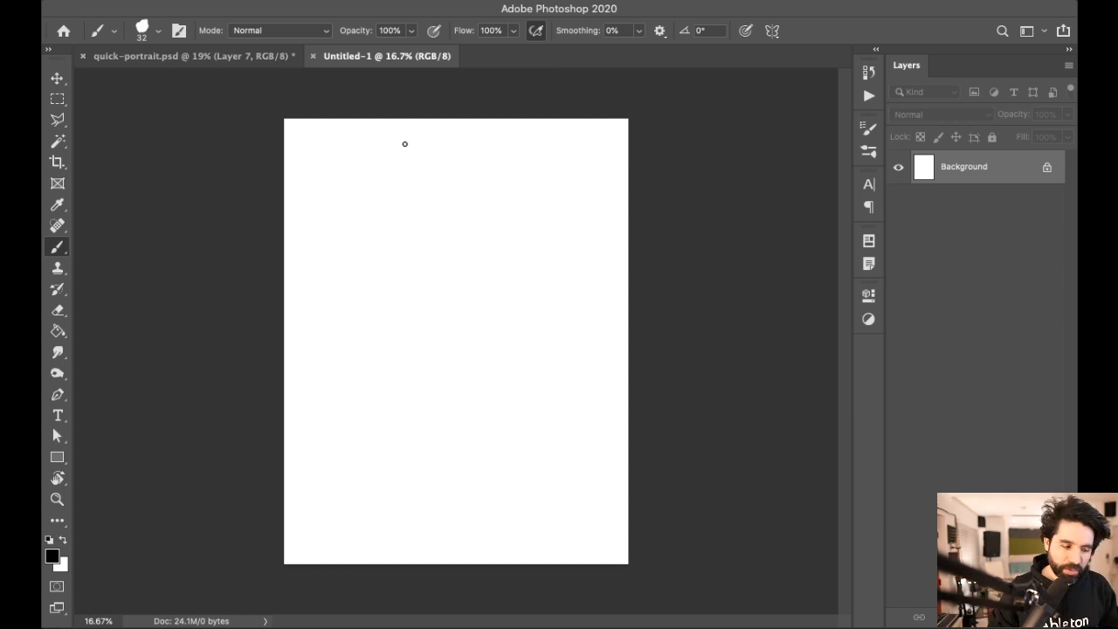
Step: Paint a black test zigzag on the blank page's Background layer and undo it
key(super+plus)
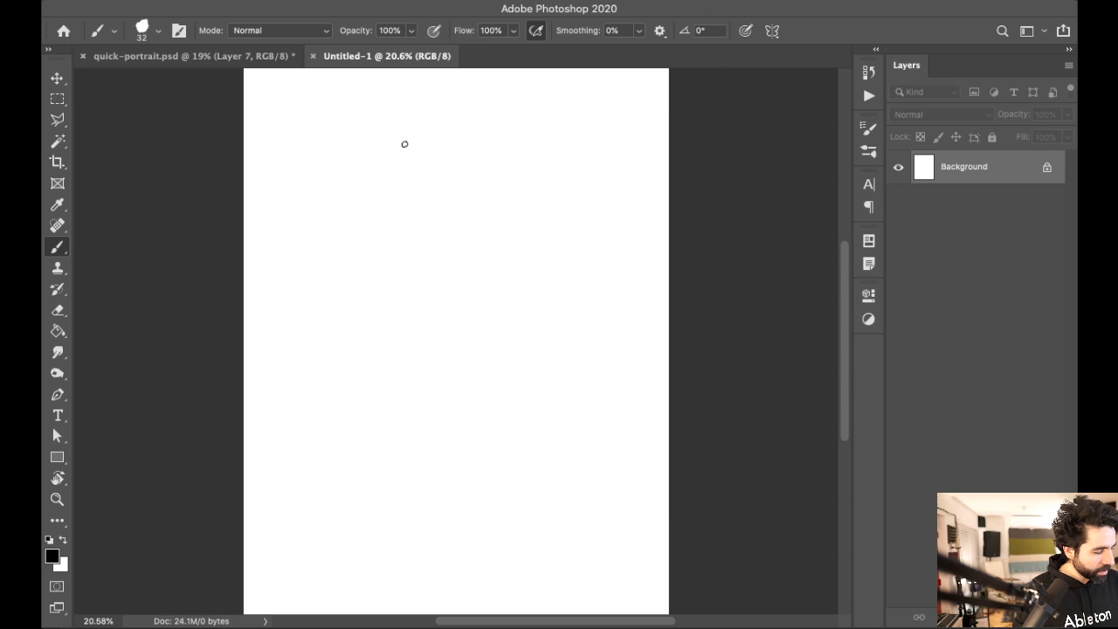
drag(460, 236, 591, 382)
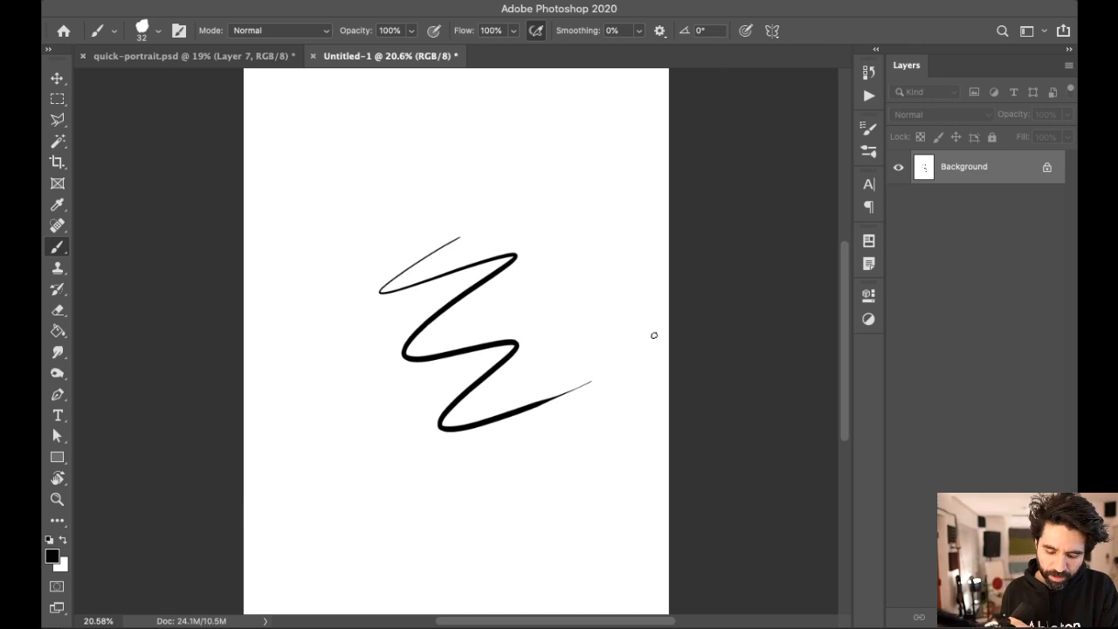
key(super+Tab)
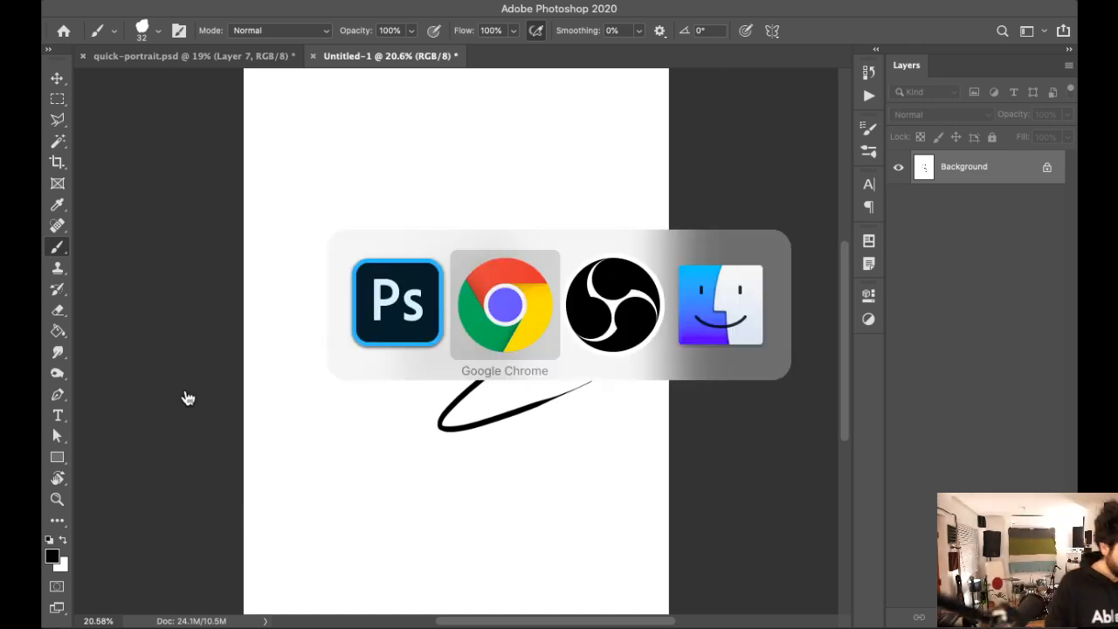
key(Tab)
key(super+Tab)
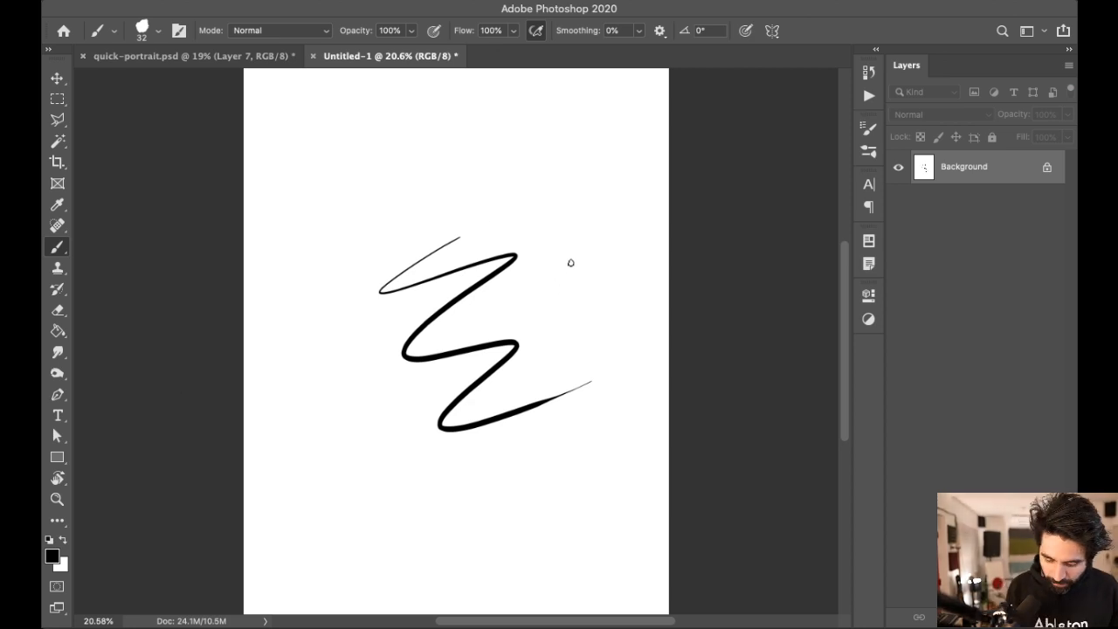
key(super+z)
Step: Try the 32 px Linework - Pablo brush with diagonal and zigzag strokes on the page, undoing each one
right_click(526, 295)
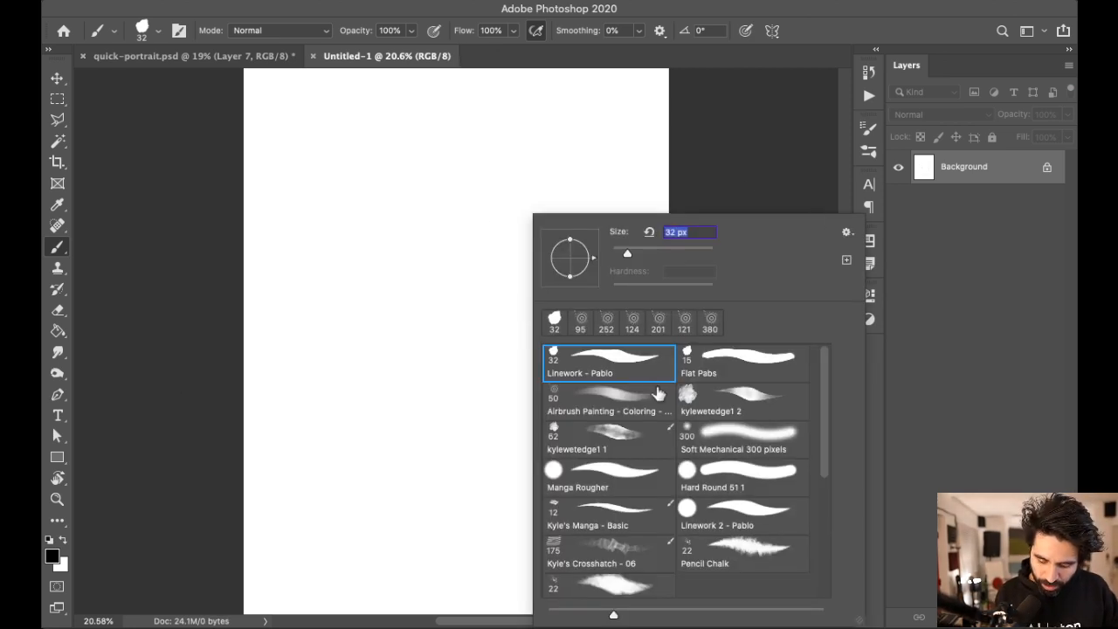
click(402, 348)
mouse_move(327, 330)
mouse_down()
mouse_move(370, 303)
mouse_move(540, 254)
mouse_up()
key(super+z)
key(super+z)
drag(373, 375, 580, 272)
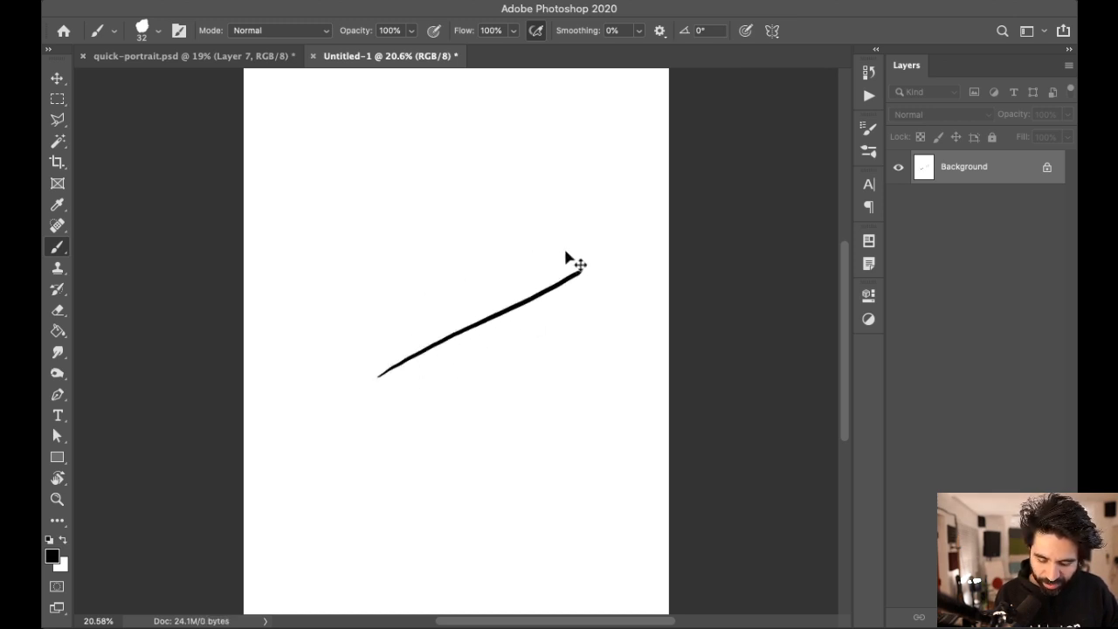
key(super+z)
drag(399, 403, 562, 302)
key(super+z)
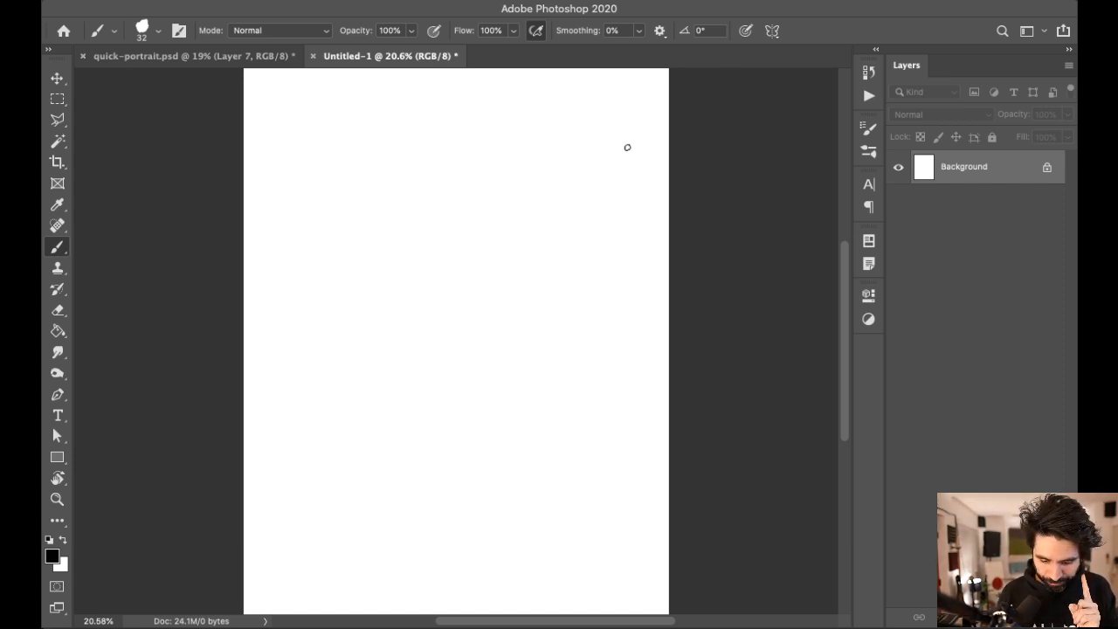
mouse_move(363, 334)
mouse_down()
mouse_move(392, 346)
mouse_move(424, 504)
mouse_move(653, 403)
mouse_up()
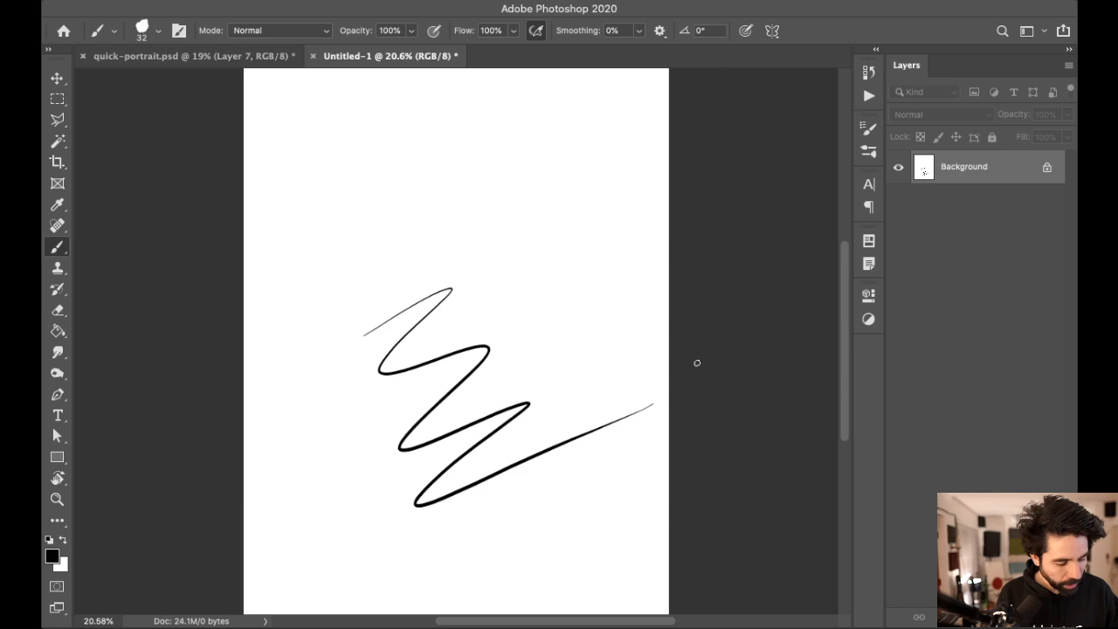
key(super+z)
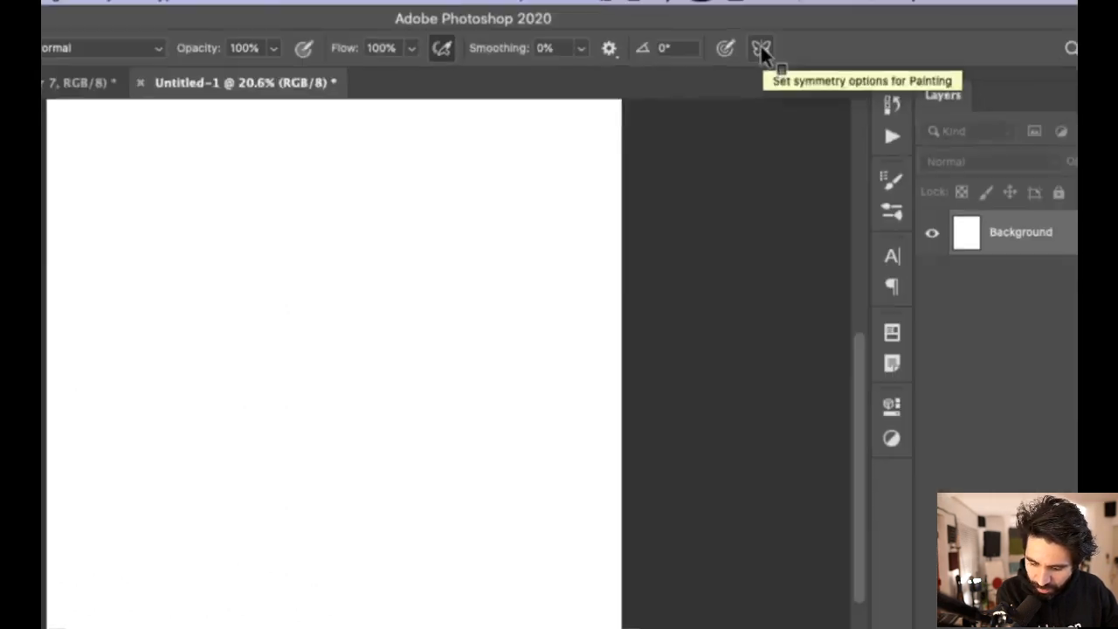
Step: Set up Wavy paint symmetry on the page and widen its path to about 265%
click(760, 70)
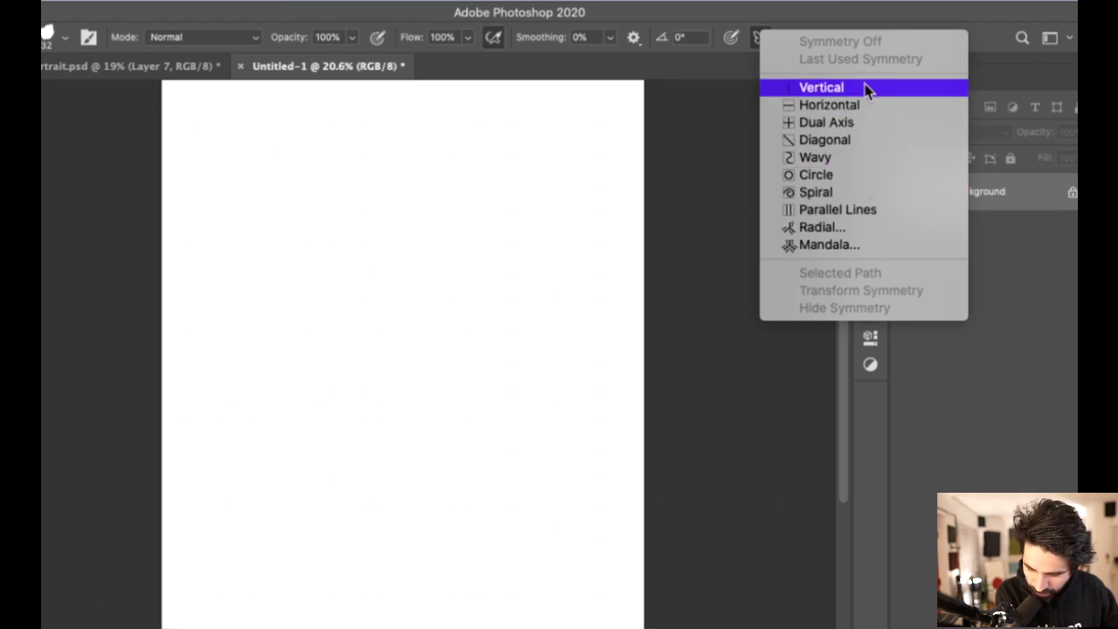
click(864, 159)
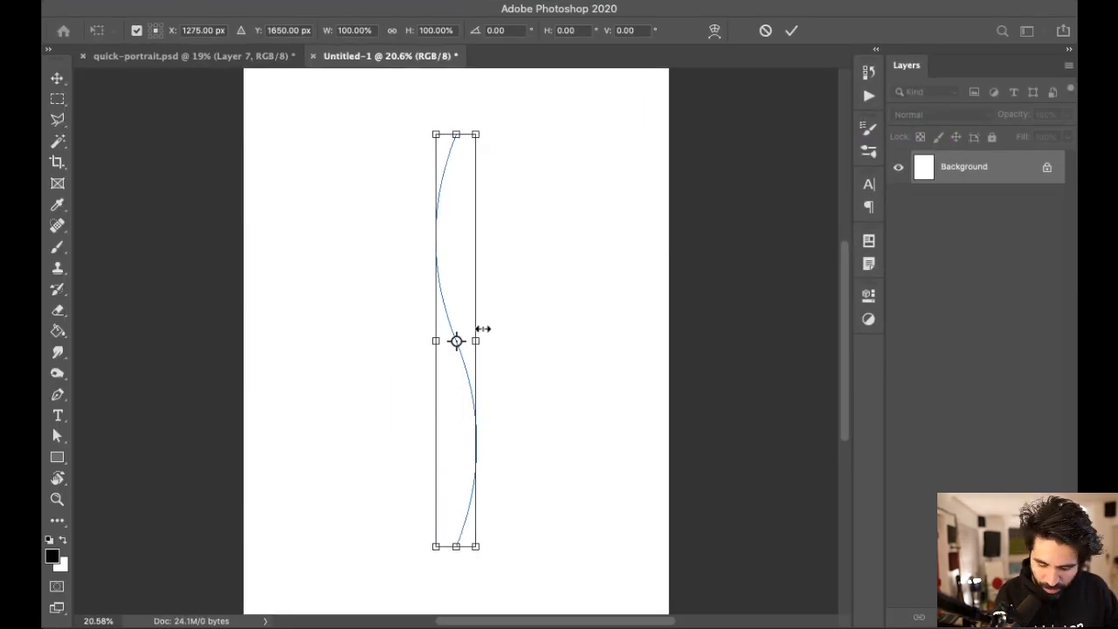
mouse_move(476, 340)
mouse_down()
mouse_move(544, 337)
mouse_move(487, 373)
mouse_up()
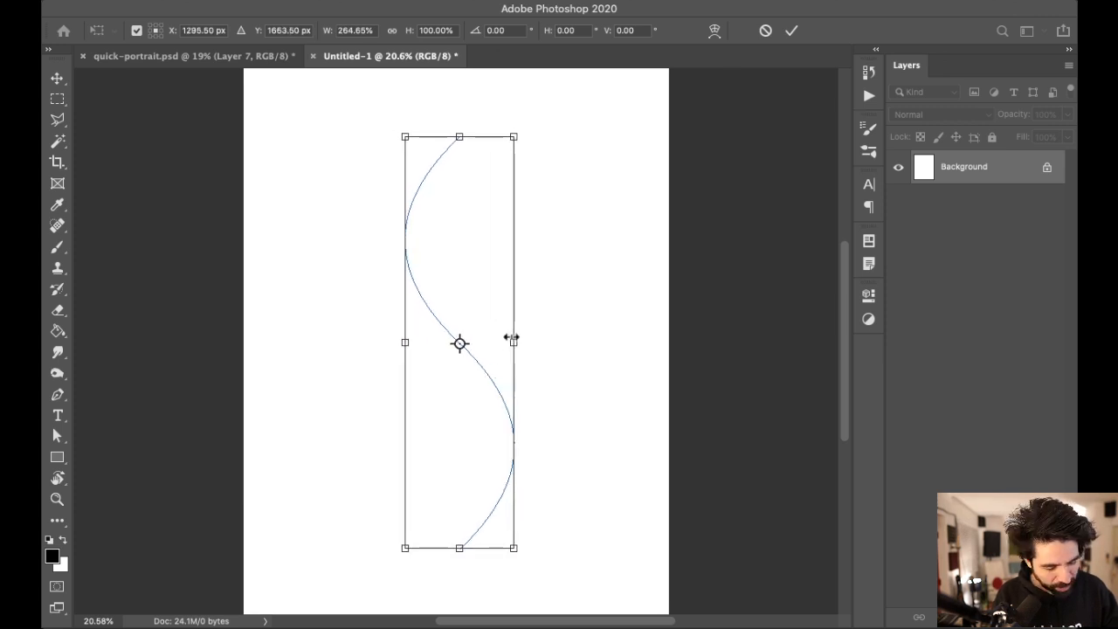
key(Return)
Step: Paint mirrored jagged and curvy brush strokes around the wavy symmetry path on the Background layer
key(b)
mouse_move(350, 399)
mouse_down()
mouse_move(415, 411)
mouse_move(451, 450)
mouse_move(463, 489)
mouse_up()
mouse_move(354, 300)
mouse_down()
mouse_move(349, 238)
mouse_move(426, 124)
mouse_up()
mouse_move(357, 300)
mouse_down()
mouse_move(400, 334)
mouse_move(480, 438)
mouse_move(470, 475)
mouse_move(370, 552)
mouse_up()
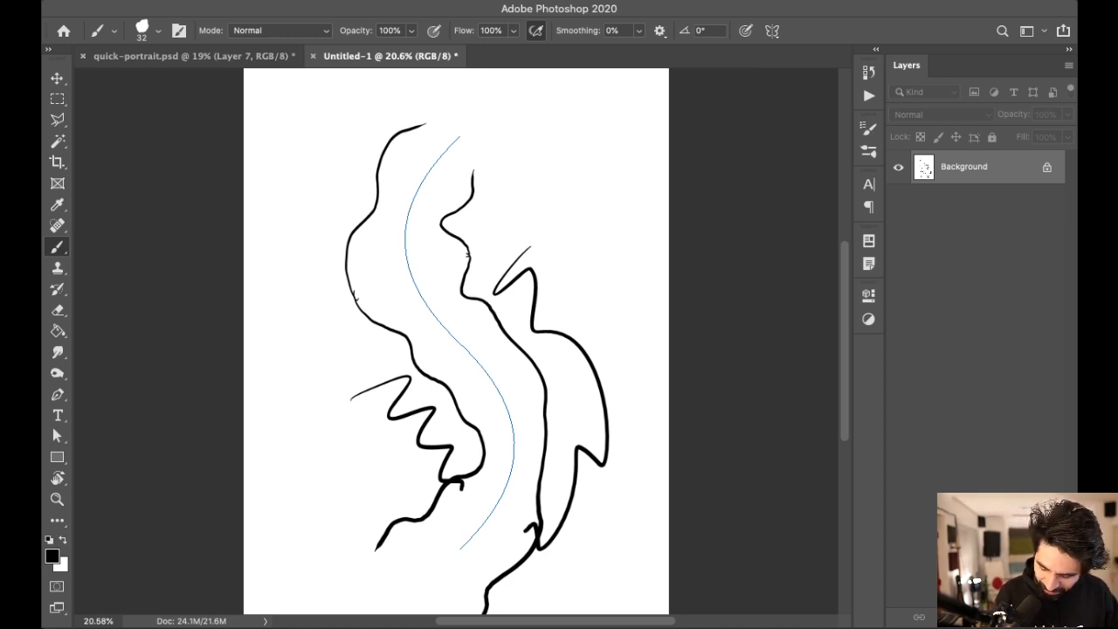
Step: Paint a mirrored body contour along the wavy path on a new layer and fill the Background layer with white
key(ctrl+shift+alt+n)
mouse_move(406, 166)
mouse_down()
mouse_move(386, 217)
mouse_move(385, 272)
mouse_move(400, 321)
mouse_move(493, 436)
mouse_move(489, 472)
mouse_move(461, 525)
mouse_up()
click(961, 200)
key(super+BackSpace)
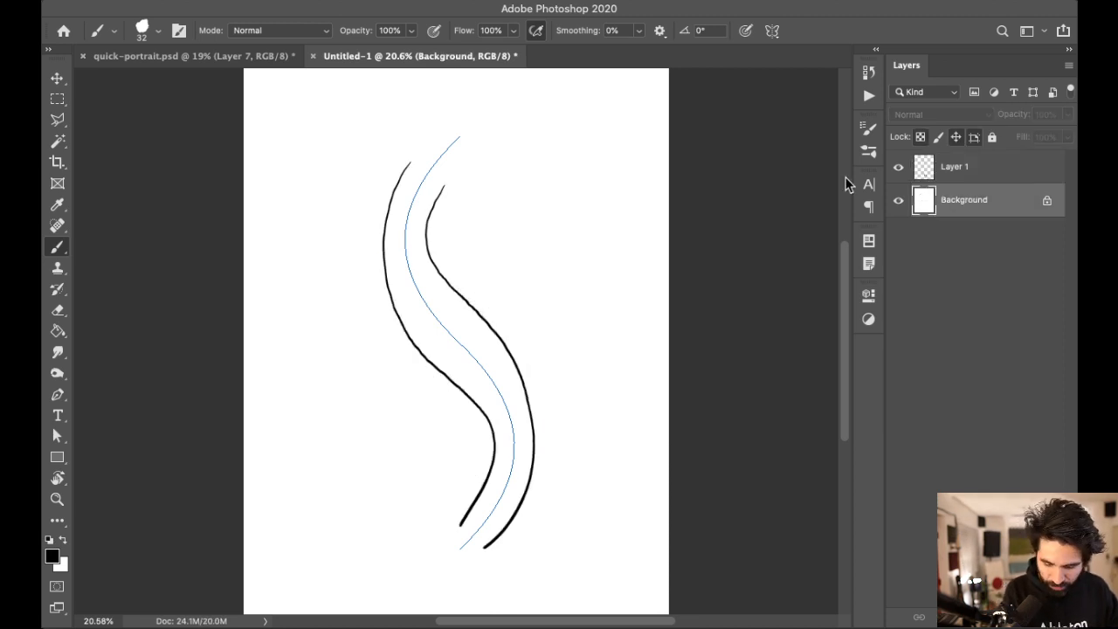
Step: Add mirrored scale bumps, a closed tail tip and a wavy head outline to the serpent body on Layer 1
click(976, 169)
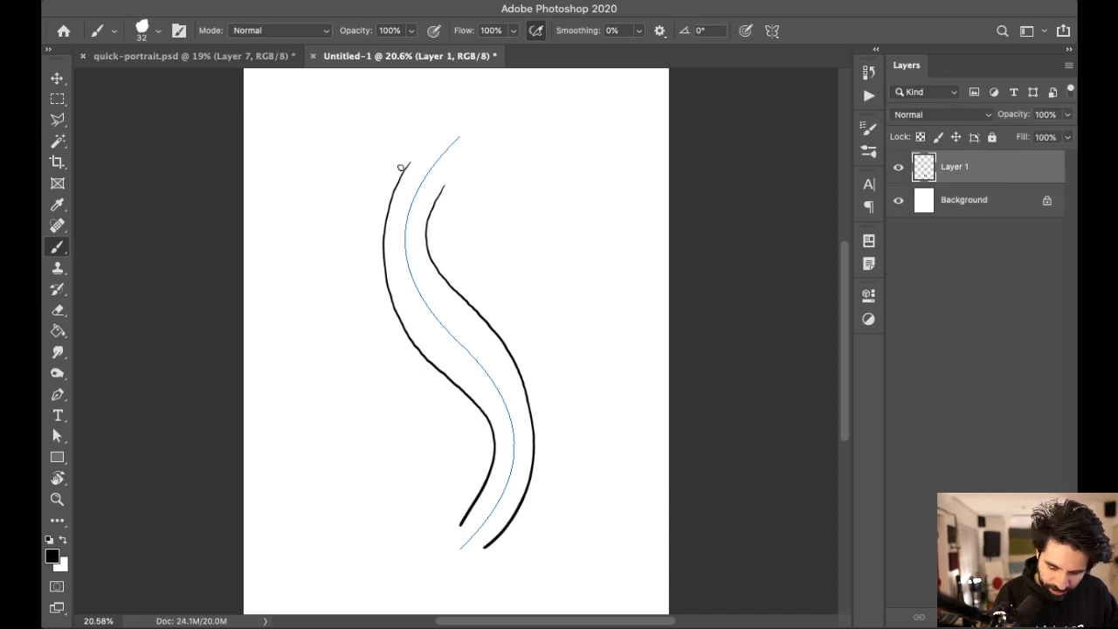
mouse_move(381, 216)
mouse_down()
mouse_move(379, 300)
mouse_move(422, 392)
mouse_up()
mouse_move(445, 383)
mouse_down()
mouse_move(442, 406)
mouse_move(477, 449)
mouse_move(469, 489)
mouse_up()
mouse_move(468, 489)
mouse_down()
mouse_move(464, 535)
mouse_move(445, 568)
mouse_up()
mouse_move(410, 162)
mouse_down()
mouse_move(426, 124)
mouse_move(472, 99)
mouse_up()
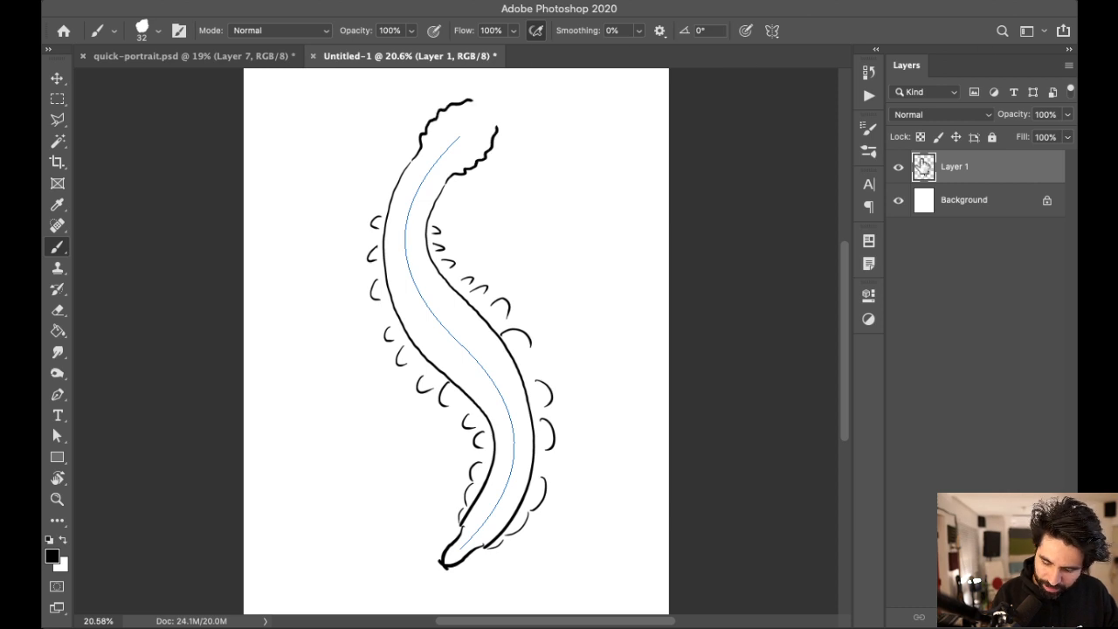
Step: Turn paint symmetry off and draw open jaws, an eye and a spiky mane on the serpent's head
click(772, 30)
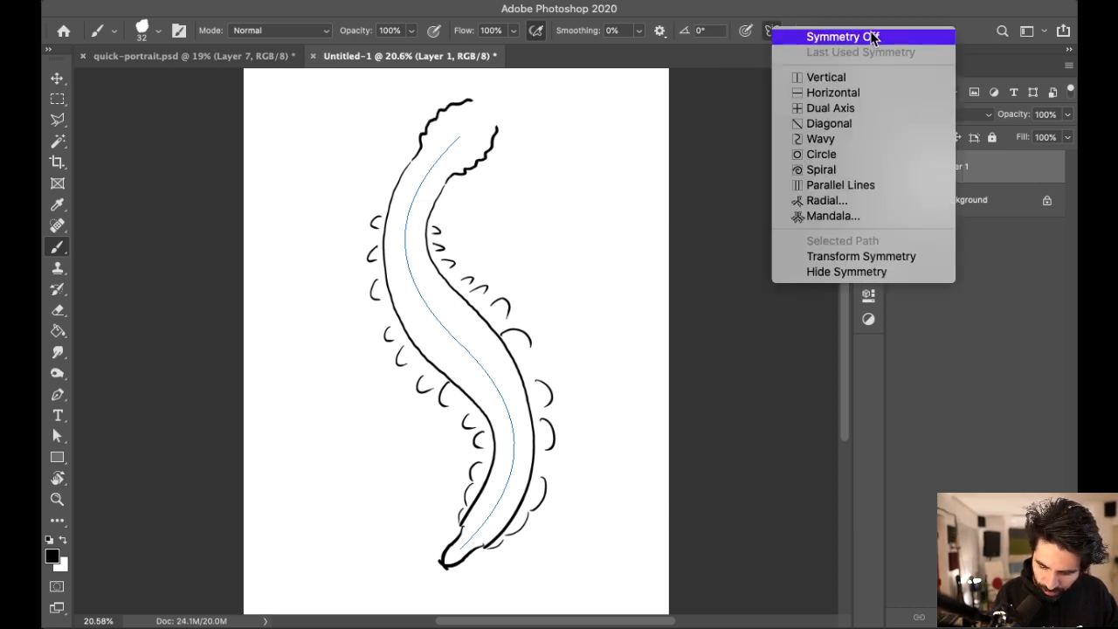
click(872, 37)
mouse_move(481, 92)
mouse_down()
mouse_move(525, 76)
mouse_move(531, 87)
mouse_move(468, 128)
mouse_move(514, 108)
mouse_up()
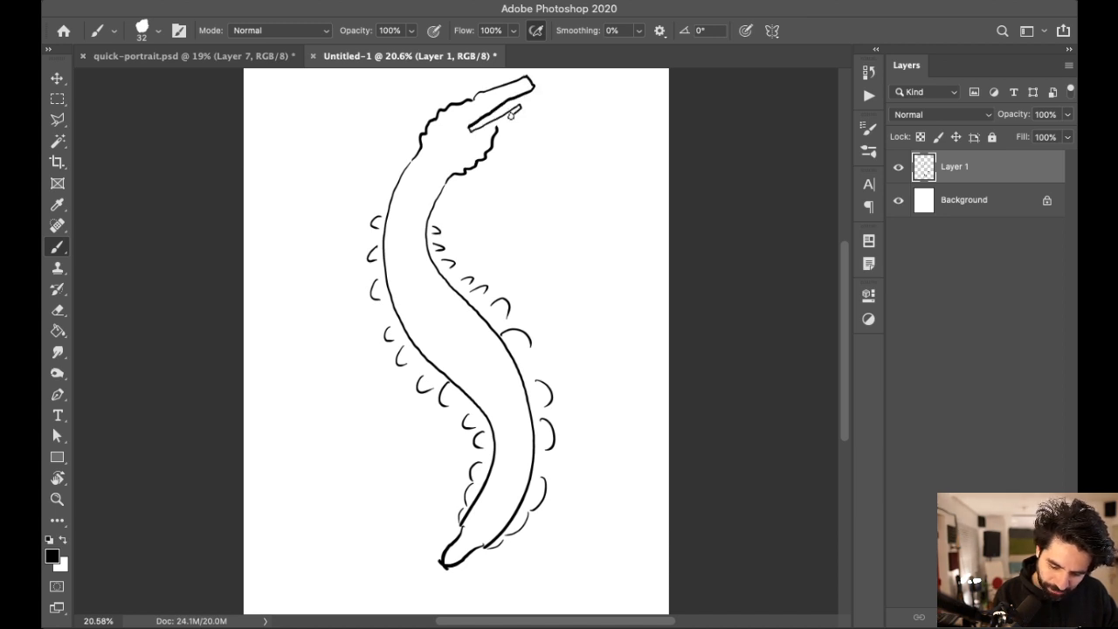
mouse_move(417, 135)
mouse_down()
mouse_move(367, 185)
mouse_move(355, 221)
mouse_move(380, 218)
mouse_up()
mouse_move(441, 125)
mouse_down()
mouse_move(470, 110)
mouse_move(461, 136)
mouse_move(513, 114)
mouse_up()
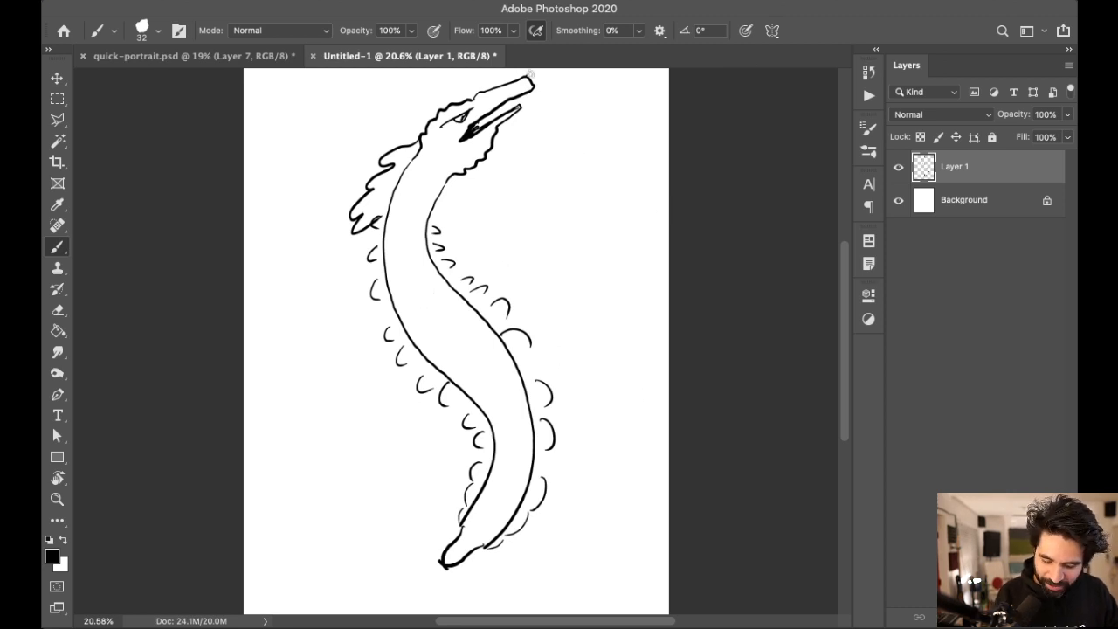
Step: Delete the serpent drawing's layer and add a new empty layer above Background
click(898, 166)
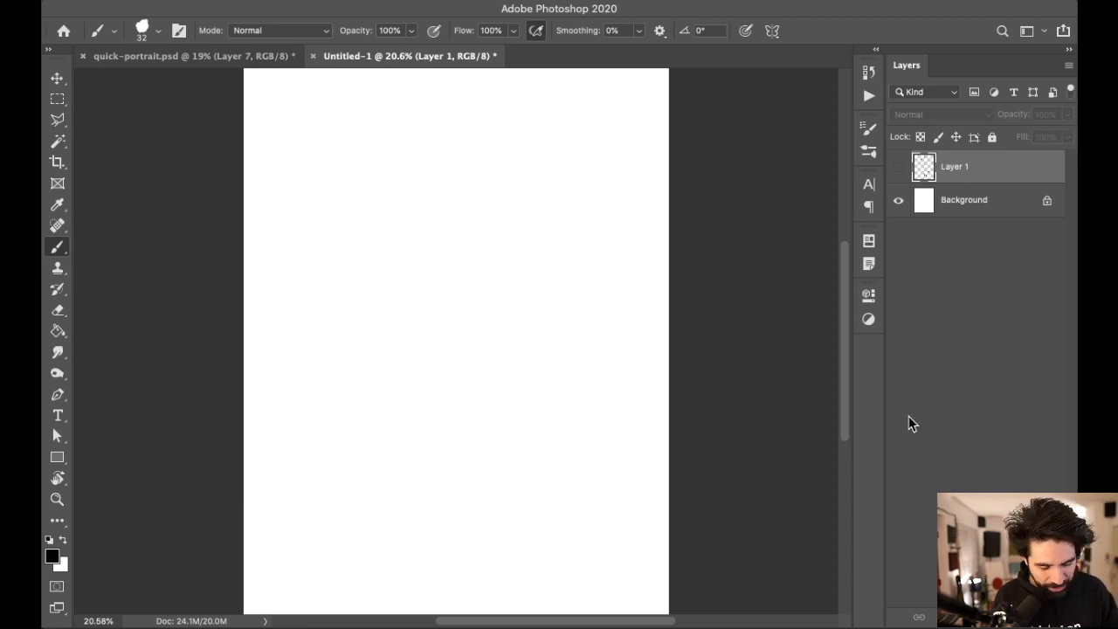
key(Delete)
click(1028, 617)
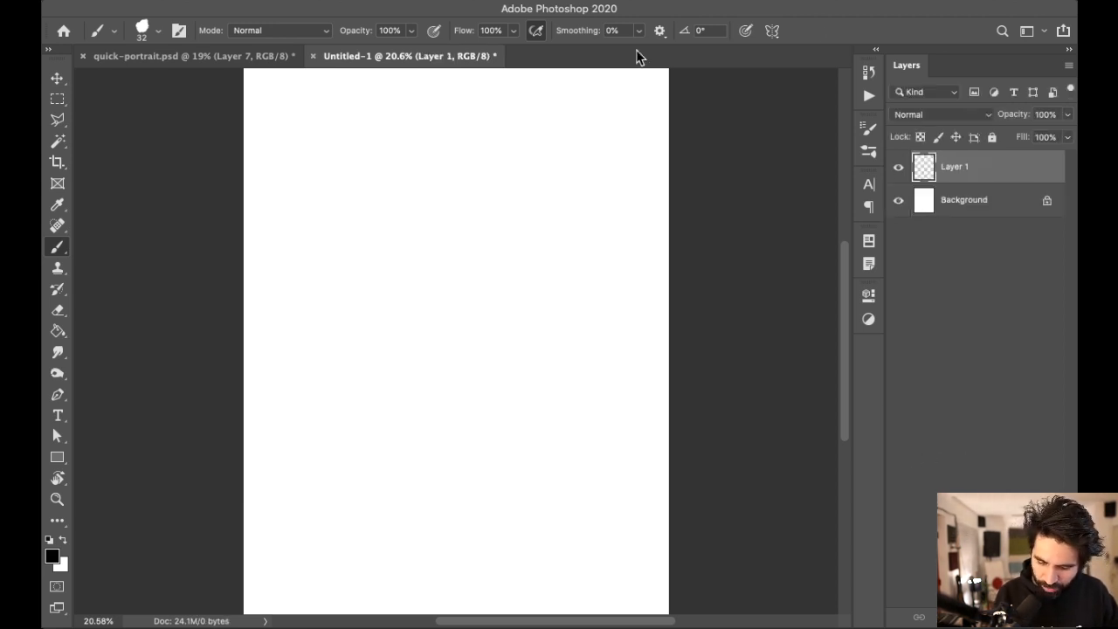
Step: Enable horizontal paint symmetry and paint a mirrored ring of pointed petals around a small round centre with short leaf shapes on Layer 1
click(772, 30)
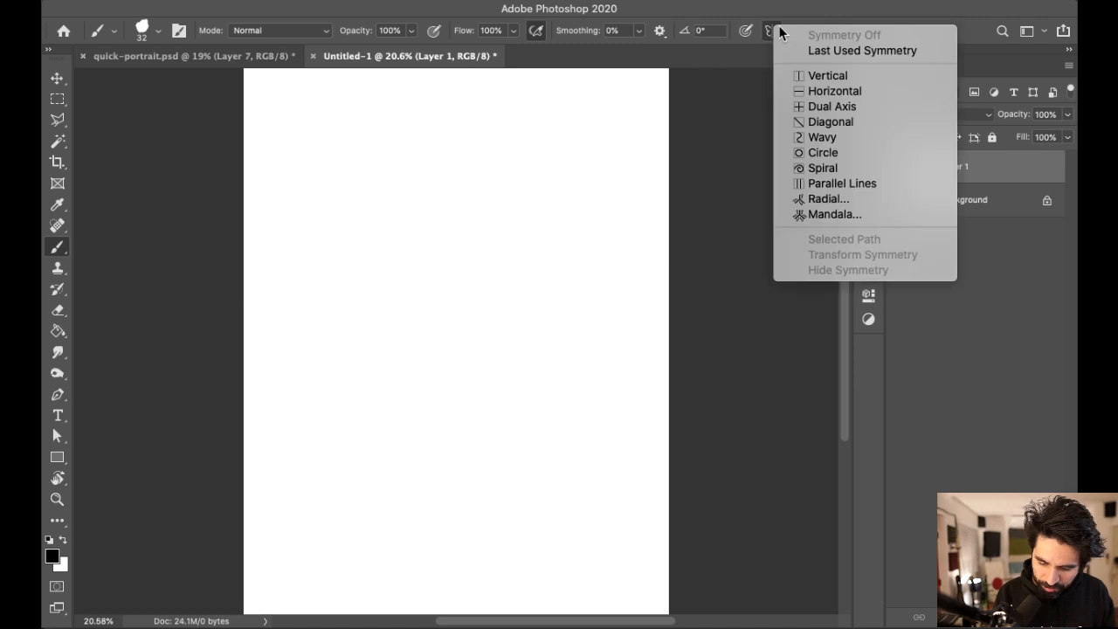
click(903, 89)
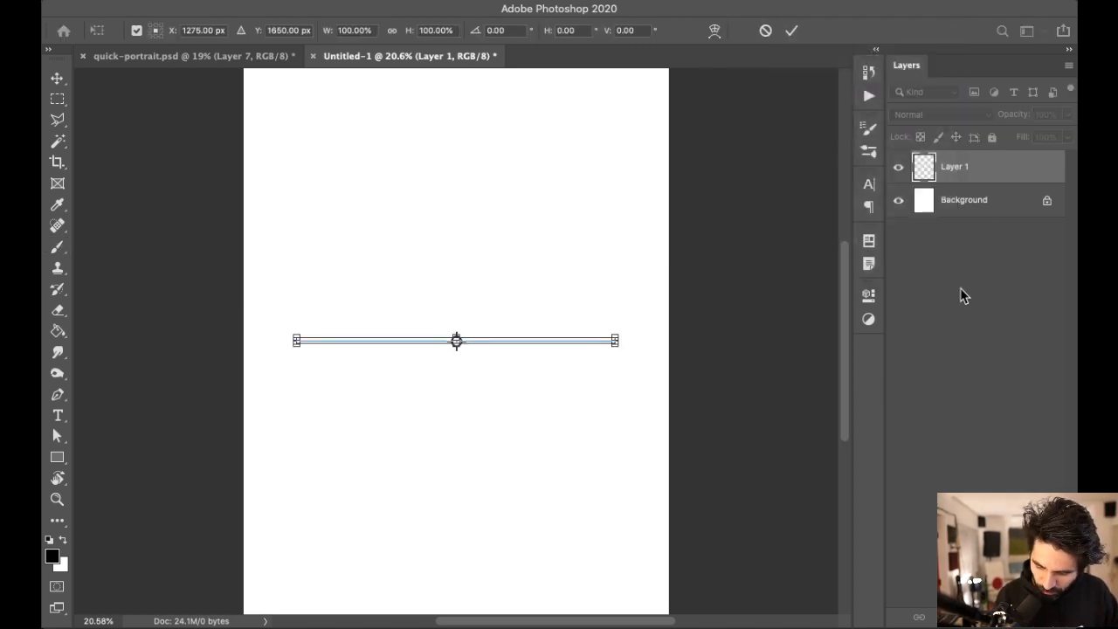
key(Return)
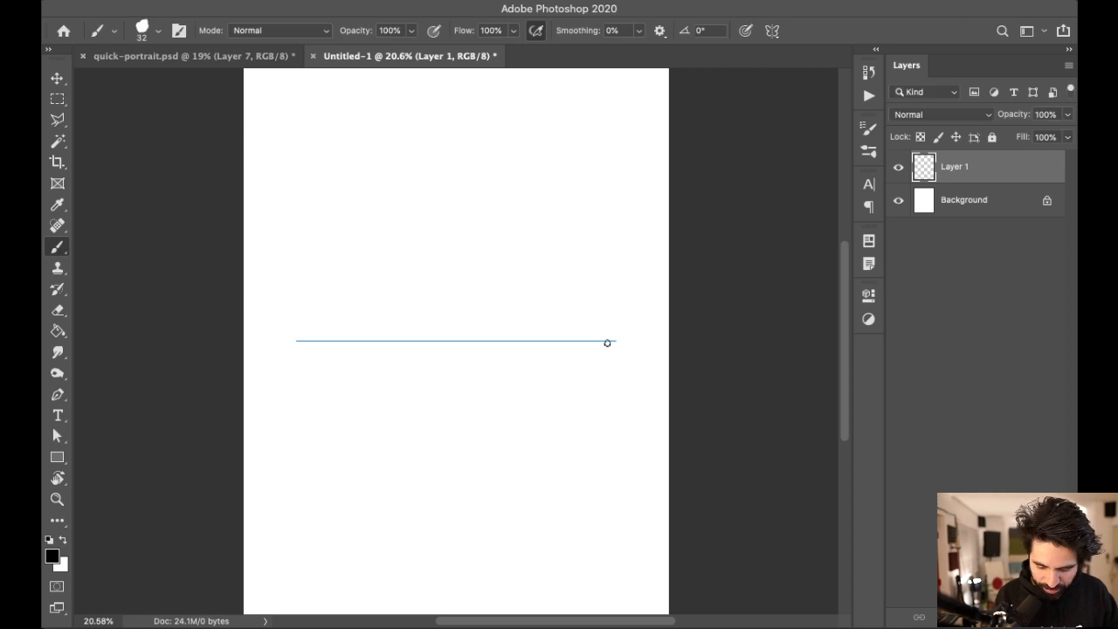
mouse_move(373, 329)
mouse_down()
mouse_move(347, 283)
mouse_move(455, 240)
mouse_move(501, 287)
mouse_move(549, 277)
mouse_move(606, 294)
mouse_move(576, 326)
mouse_up()
mouse_move(457, 332)
mouse_down()
mouse_move(486, 336)
mouse_move(436, 320)
mouse_move(453, 331)
mouse_up()
mouse_move(496, 333)
mouse_down()
mouse_move(503, 323)
mouse_move(507, 334)
mouse_up()
drag(373, 329, 350, 333)
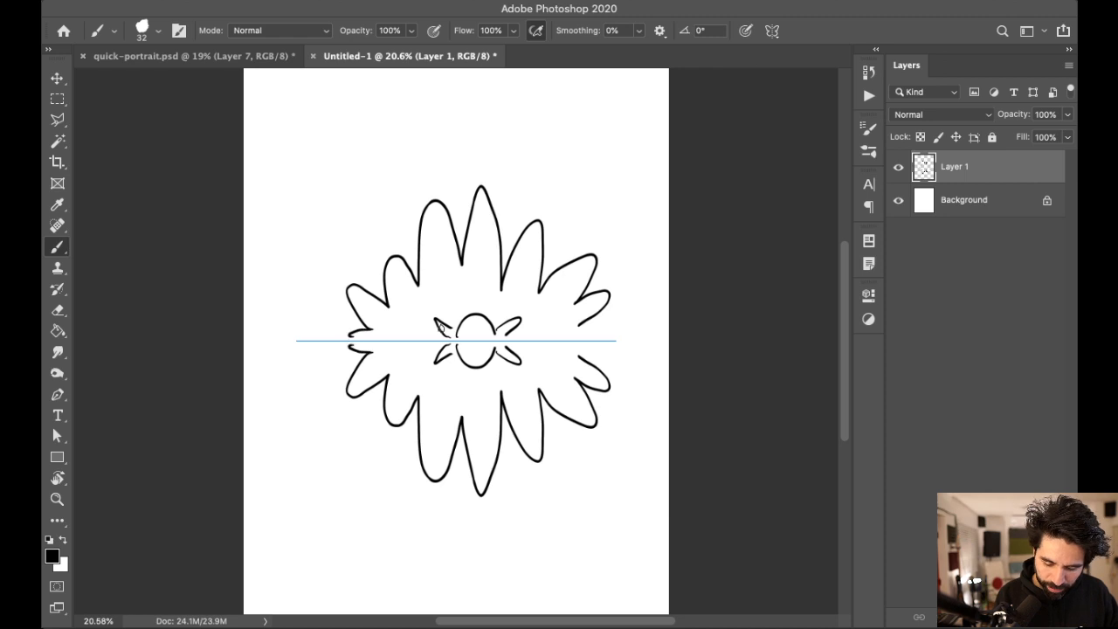
Step: Add a second row of petal tips behind the flower's outer ring and fill its gaps near the symmetry axis
drag(403, 255, 417, 223)
mouse_move(372, 297)
mouse_down()
mouse_move(373, 253)
mouse_move(388, 264)
mouse_up()
mouse_move(499, 228)
mouse_down()
mouse_move(524, 223)
mouse_move(617, 274)
mouse_move(603, 285)
mouse_up()
drag(348, 309, 348, 340)
drag(588, 323, 609, 347)
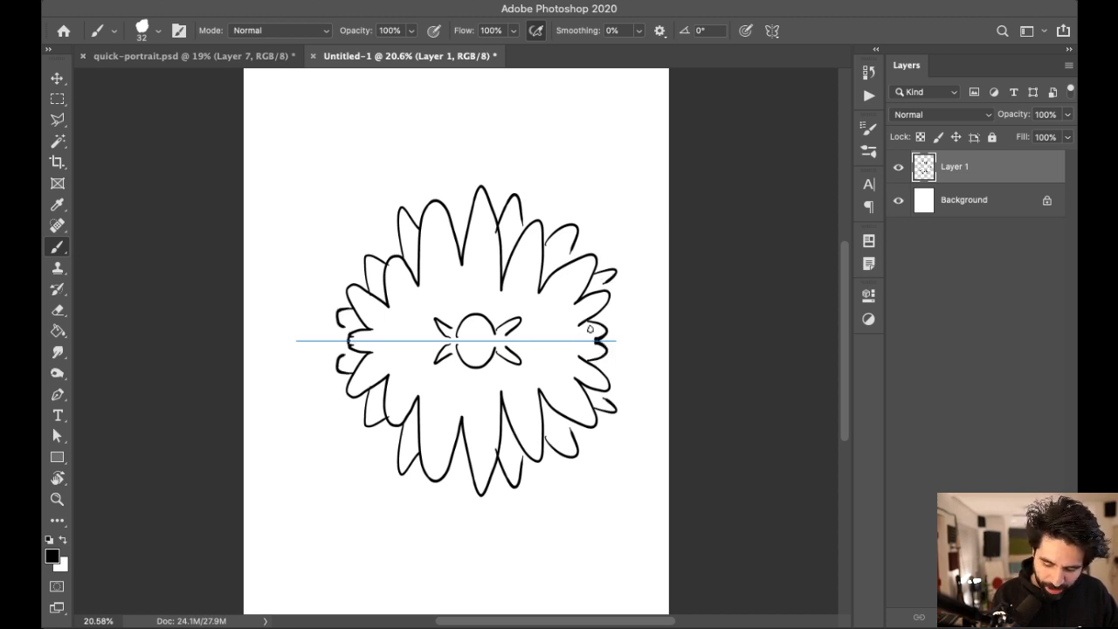
Step: Paint a long rounded petal along the symmetry axis on each side of the flower's centre, undoing unwanted strokes
mouse_move(444, 332)
mouse_down()
mouse_move(403, 341)
mouse_move(442, 339)
mouse_up()
drag(510, 334, 563, 342)
key(ctrl+z)
key(ctrl+z)
drag(444, 331, 405, 341)
drag(513, 333, 545, 341)
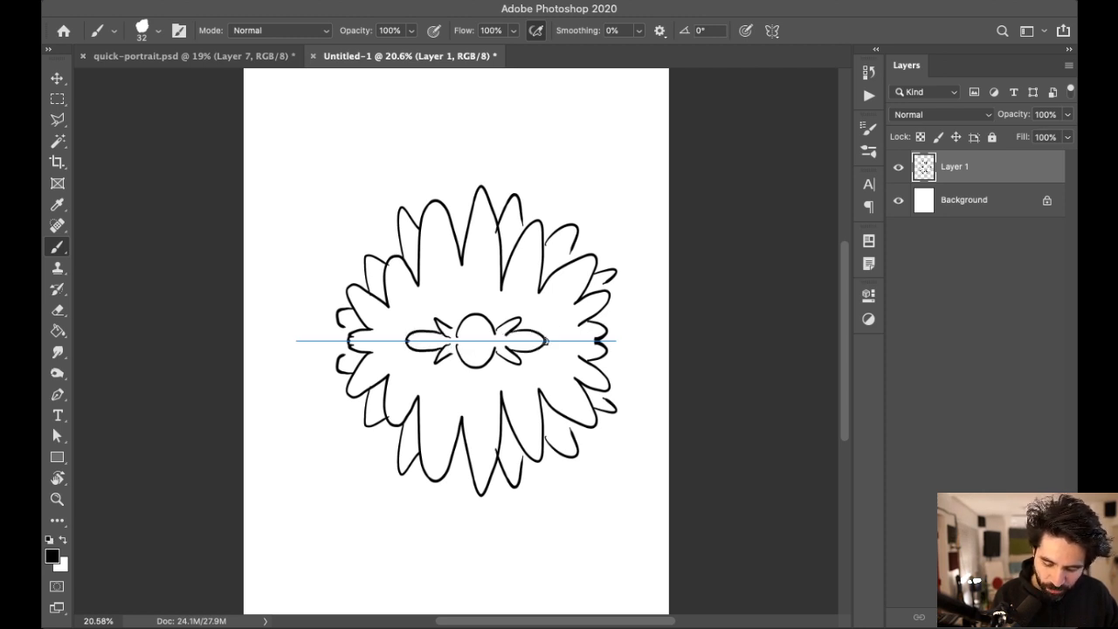
drag(412, 517, 524, 567)
key(ctrl+z)
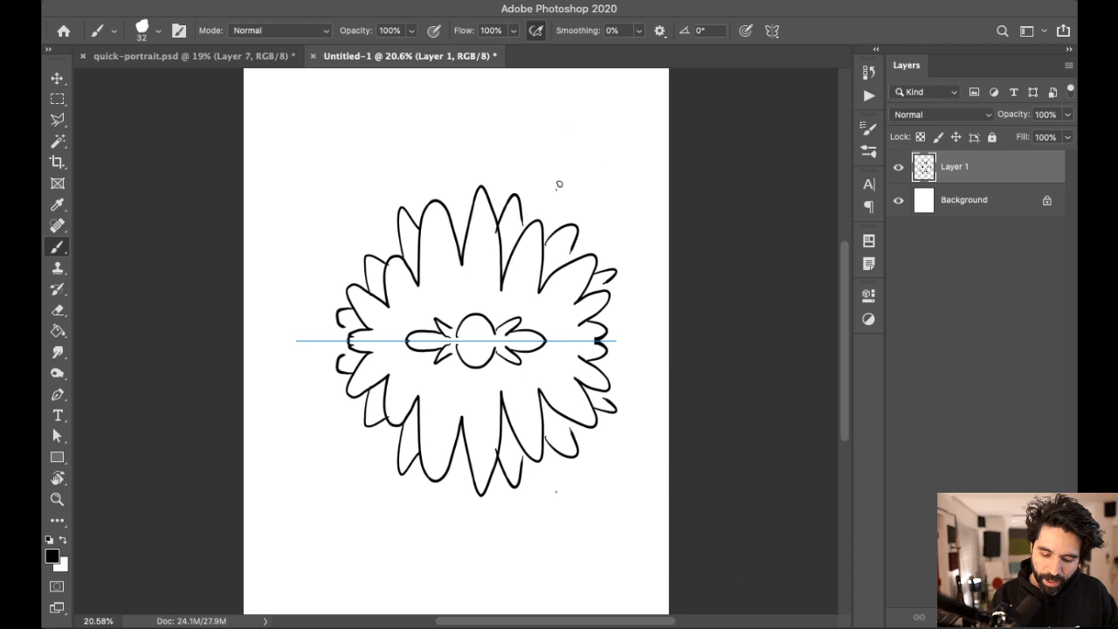
Step: Paint short mirrored rays radiating outward all around the flower
drag(555, 191, 641, 96)
drag(572, 89, 543, 163)
drag(514, 103, 501, 163)
drag(447, 96, 444, 166)
drag(399, 112, 407, 173)
drag(347, 138, 370, 202)
mouse_move(297, 173)
mouse_down()
mouse_move(335, 229)
mouse_move(321, 276)
mouse_up()
drag(281, 311, 318, 310)
drag(603, 230, 644, 214)
drag(632, 297, 655, 295)
drag(630, 324, 647, 325)
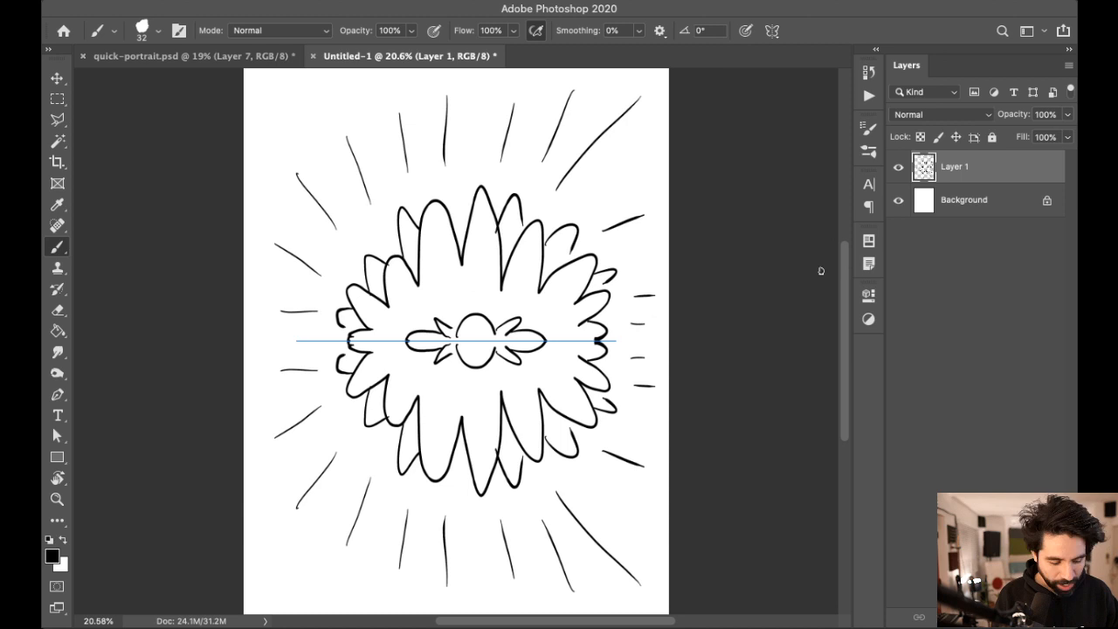
Step: Delete the flower drawing's layer and add a new empty layer above Background
key(BackSpace)
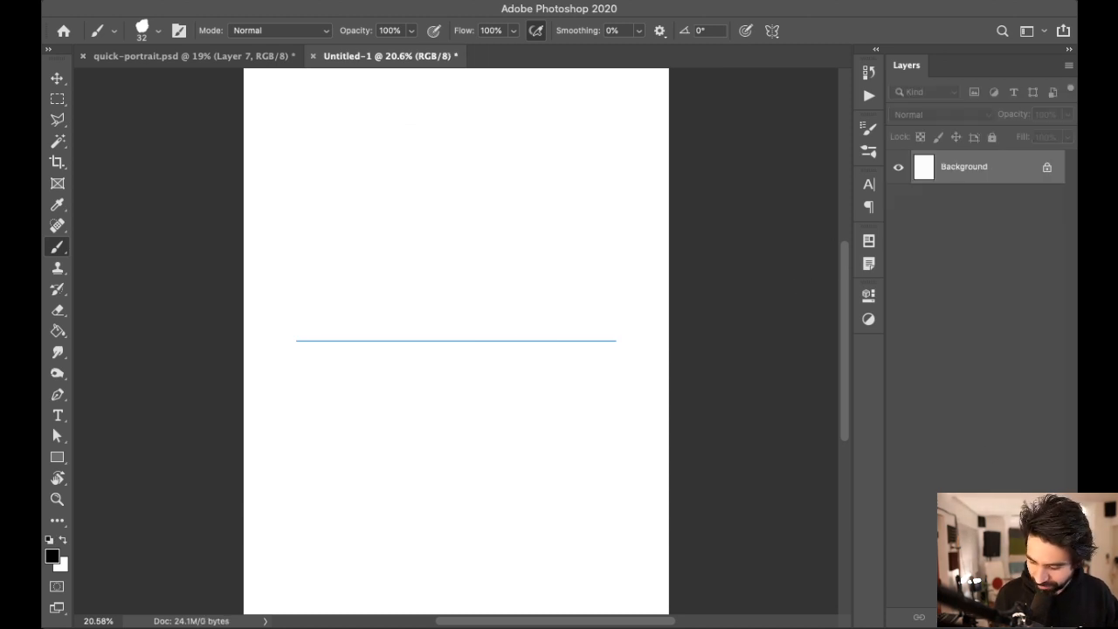
key(super+shift+alt+n)
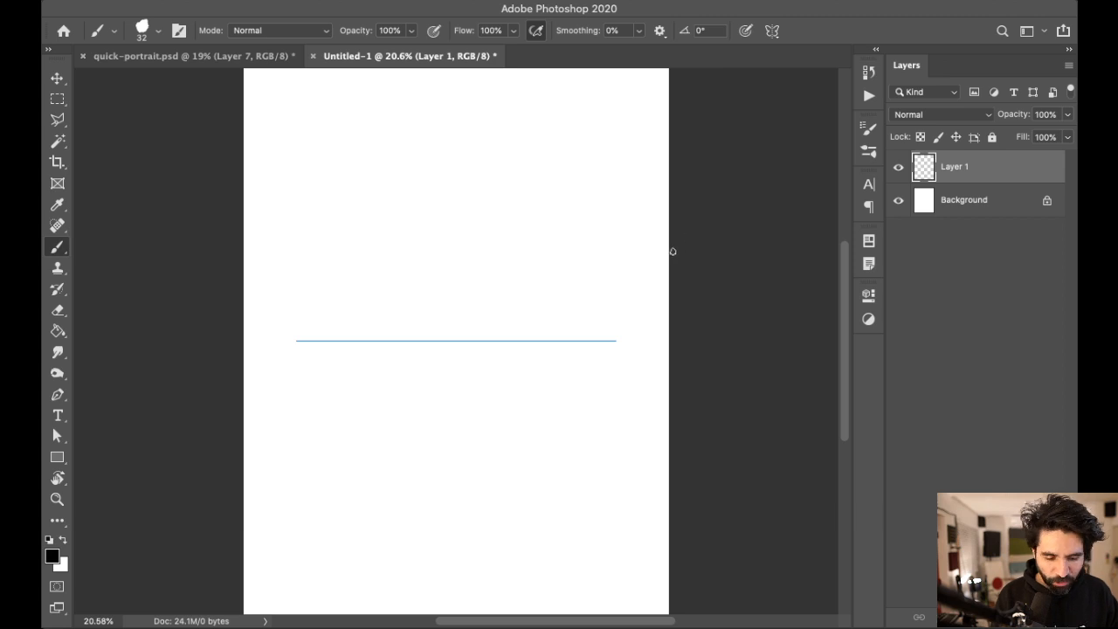
Step: Paint a mirrored mountain skyline above the horizontal axis, with smaller hills behind it and a round sun in the sky
mouse_move(303, 332)
mouse_down()
mouse_move(368, 293)
mouse_move(380, 310)
mouse_move(420, 307)
mouse_move(467, 265)
mouse_move(487, 311)
mouse_move(596, 316)
mouse_up()
mouse_move(398, 303)
mouse_down()
mouse_move(433, 293)
mouse_move(561, 302)
mouse_up()
mouse_move(568, 198)
mouse_down()
mouse_move(570, 235)
mouse_move(614, 225)
mouse_move(603, 193)
mouse_move(564, 200)
mouse_up()
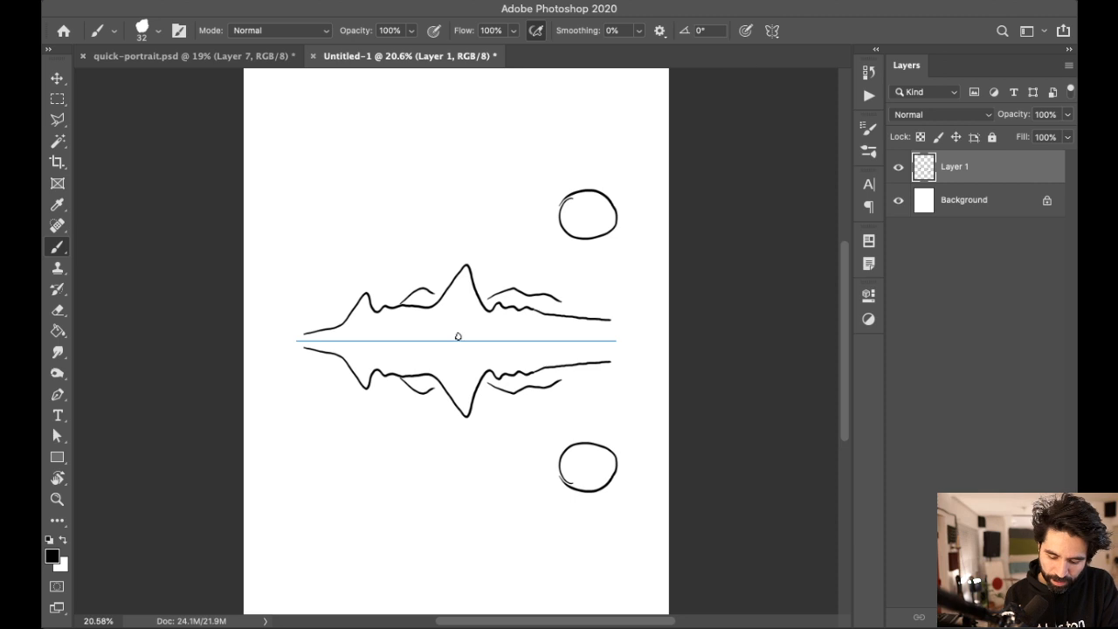
Step: Paint a small mirrored pine tree below the tallest peak, undoing the first attempt and redrawing both sides
mouse_move(455, 309)
mouse_down()
mouse_move(451, 337)
mouse_move(467, 318)
mouse_move(465, 335)
mouse_move(453, 333)
mouse_up()
key(super+z)
key(super+z)
key(super+z)
drag(459, 305, 451, 335)
drag(461, 306, 469, 334)
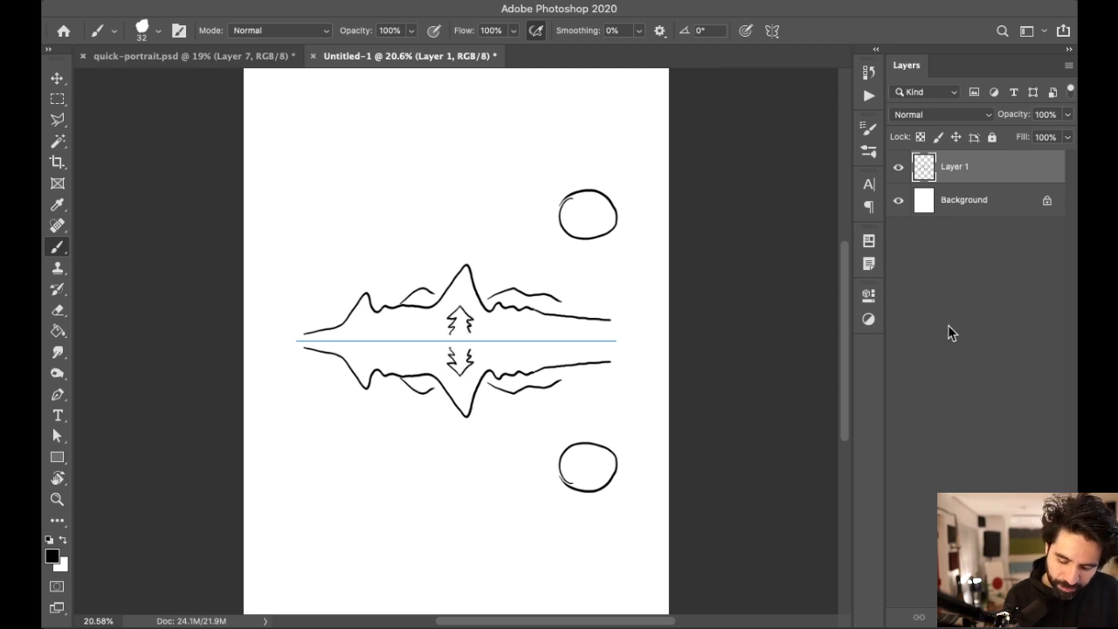
Step: Turn paint symmetry off, cut the landscape's lower reflection onto its own layer and reduce that layer's opacity to 18%
click(775, 33)
click(852, 35)
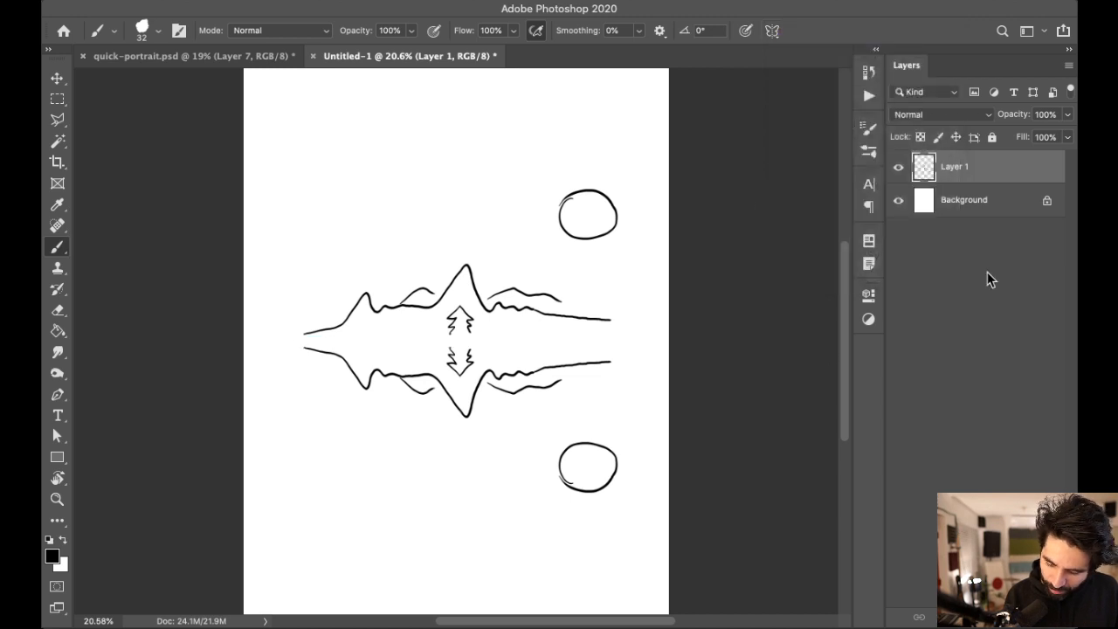
key(m)
mouse_move(247, 503)
mouse_down()
mouse_move(664, 319)
mouse_move(667, 334)
mouse_up()
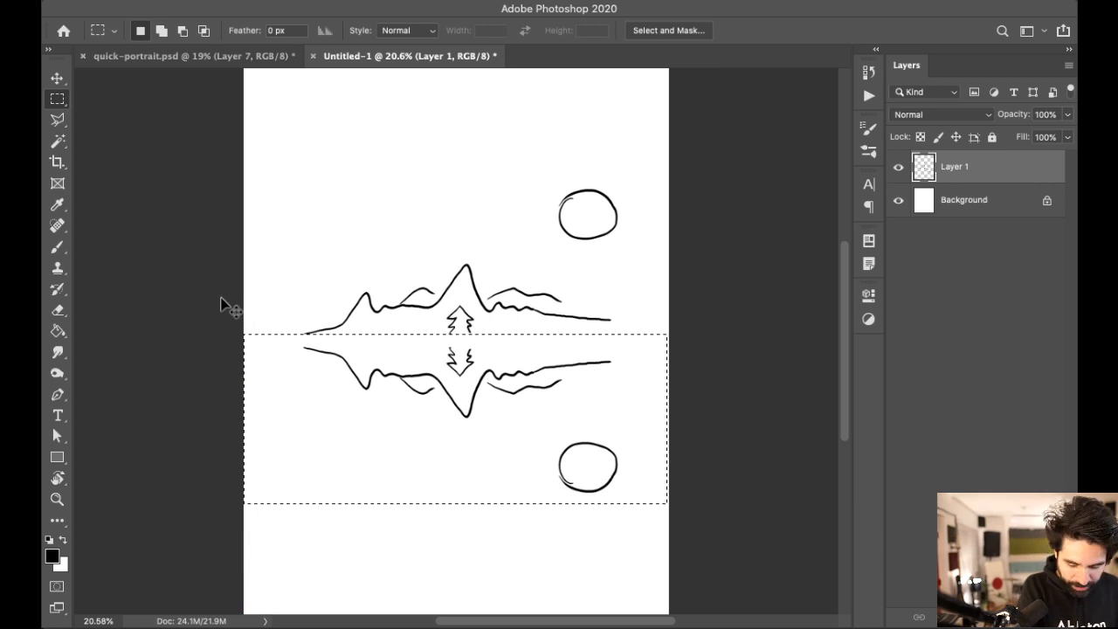
key(ctrl+j)
click(1066, 114)
drag(1016, 138, 1006, 138)
Step: Paint a horizontal shoreline on Layer 1 beneath the mountains and tree
click(987, 197)
key(b)
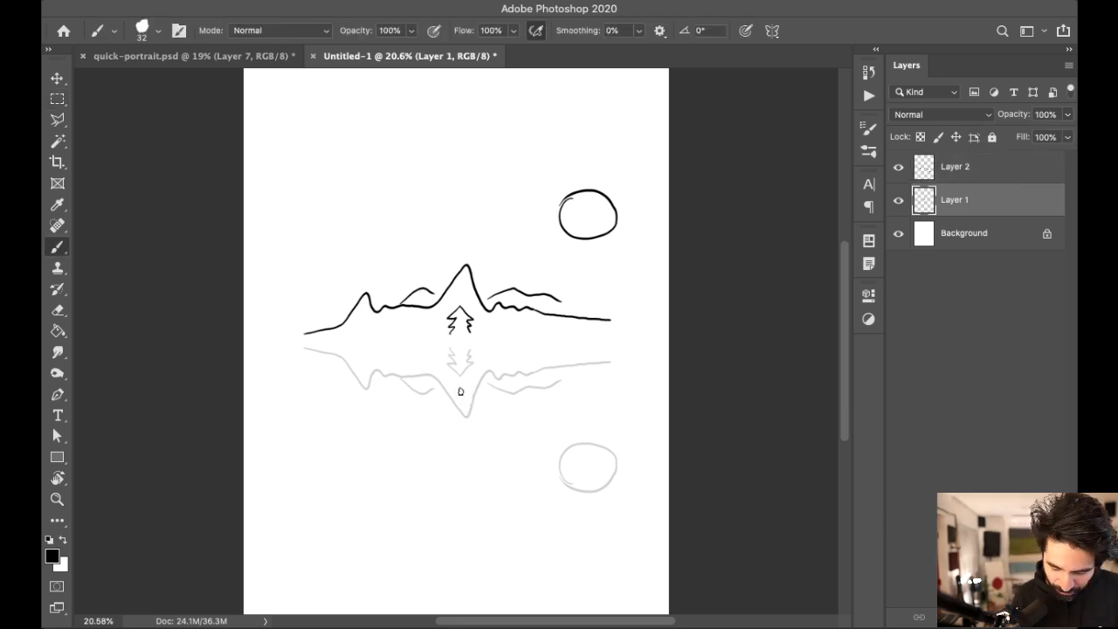
drag(307, 335, 647, 335)
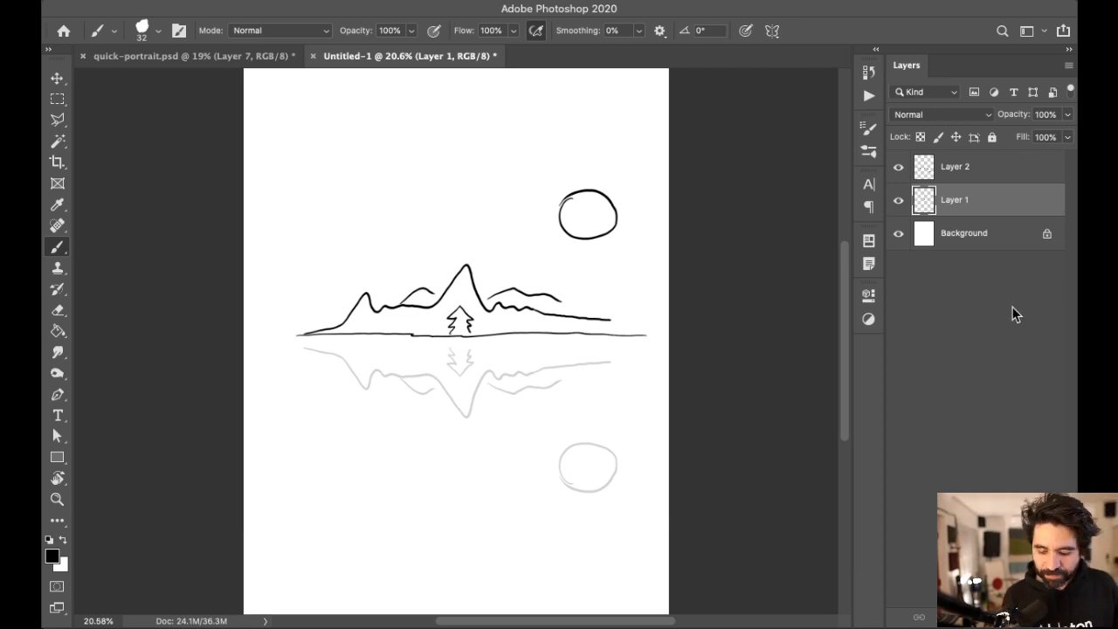
Step: Delete the reflection and landscape layers and add a new empty layer above Background
click(997, 171)
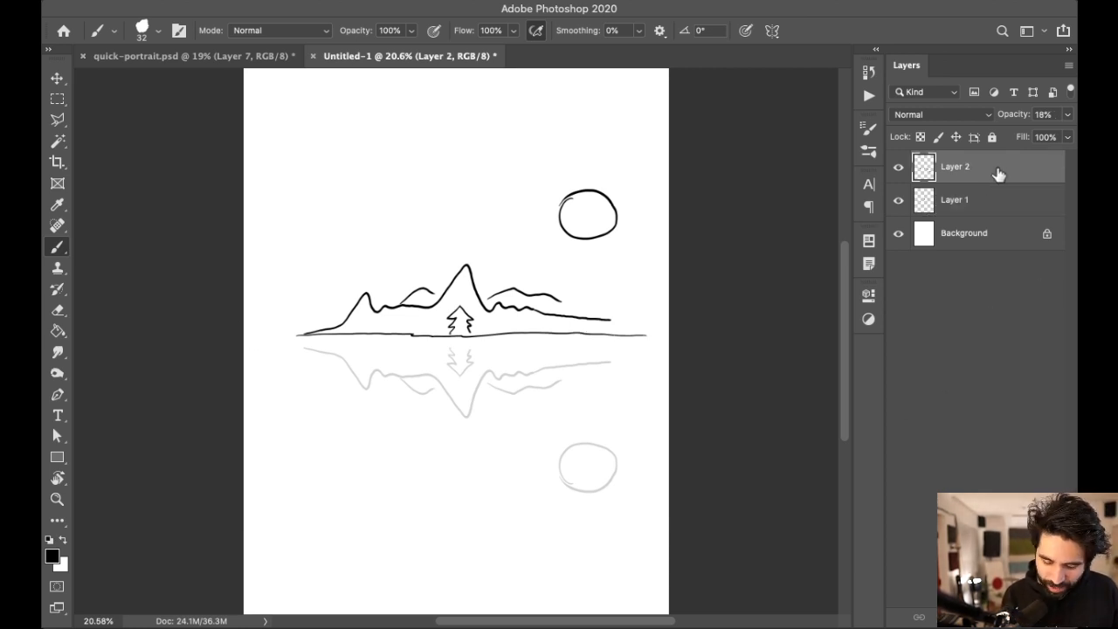
key(Delete)
key(Delete)
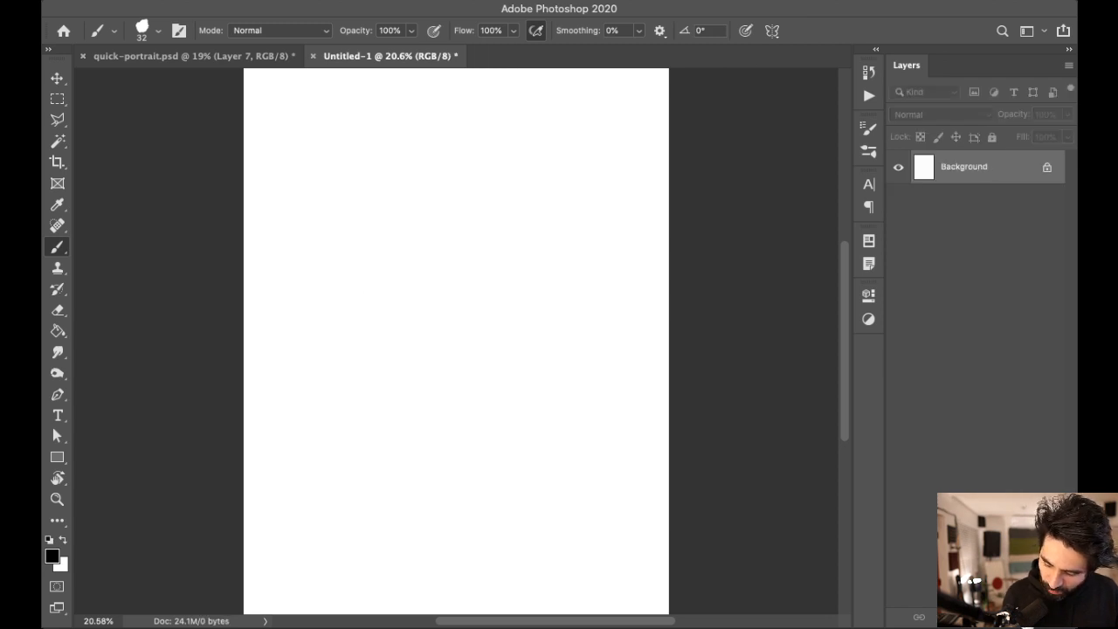
key(super+shift+alt+n)
Step: Enable vertical paint symmetry with its axis at the centre of the canvas
click(772, 31)
click(772, 31)
click(772, 30)
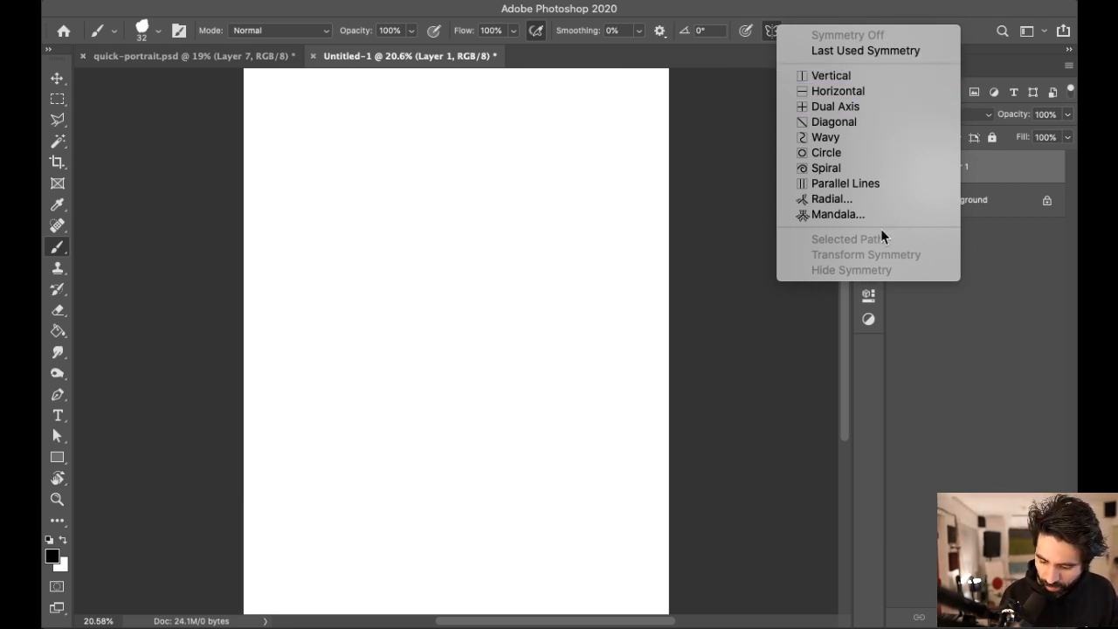
click(871, 79)
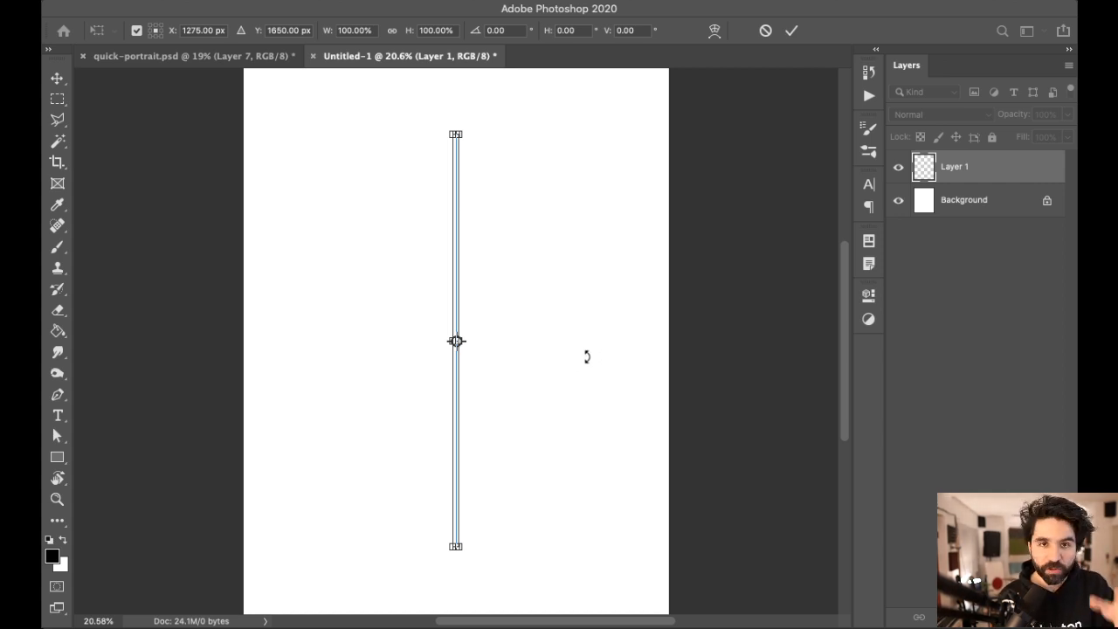
key(Return)
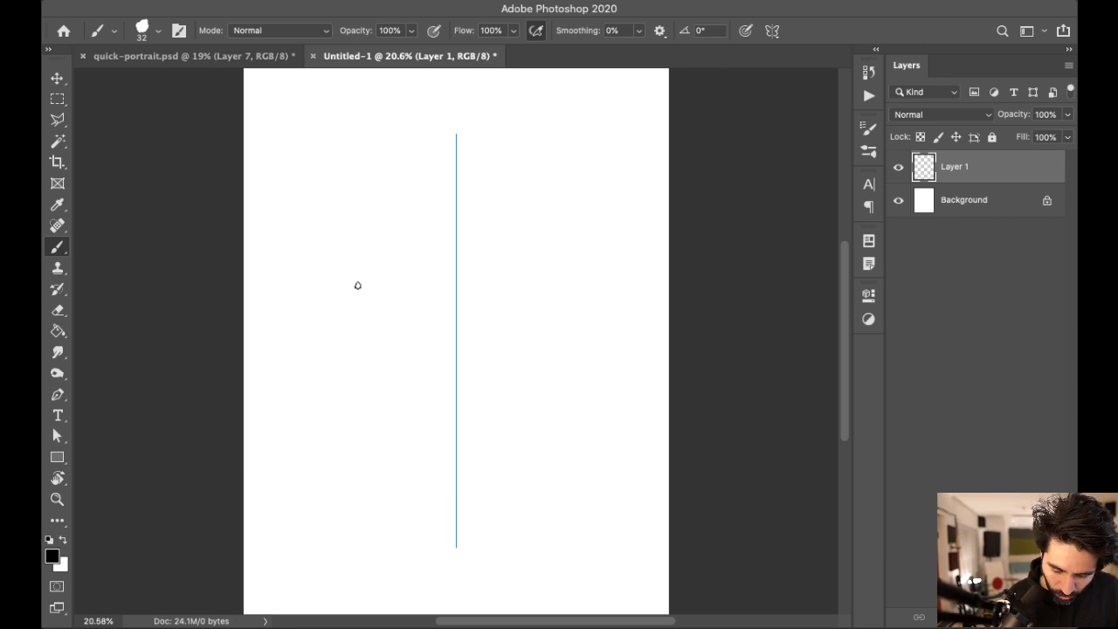
Step: Paint a mirrored pair of eyes on Layer 1, erasing the rough iris lines and repainting detailed irises with dark pupils
mouse_move(371, 285)
mouse_down()
mouse_move(387, 306)
mouse_move(375, 282)
mouse_move(373, 303)
mouse_move(358, 299)
mouse_move(388, 269)
mouse_move(331, 297)
mouse_move(360, 278)
mouse_move(334, 293)
mouse_move(413, 286)
mouse_up()
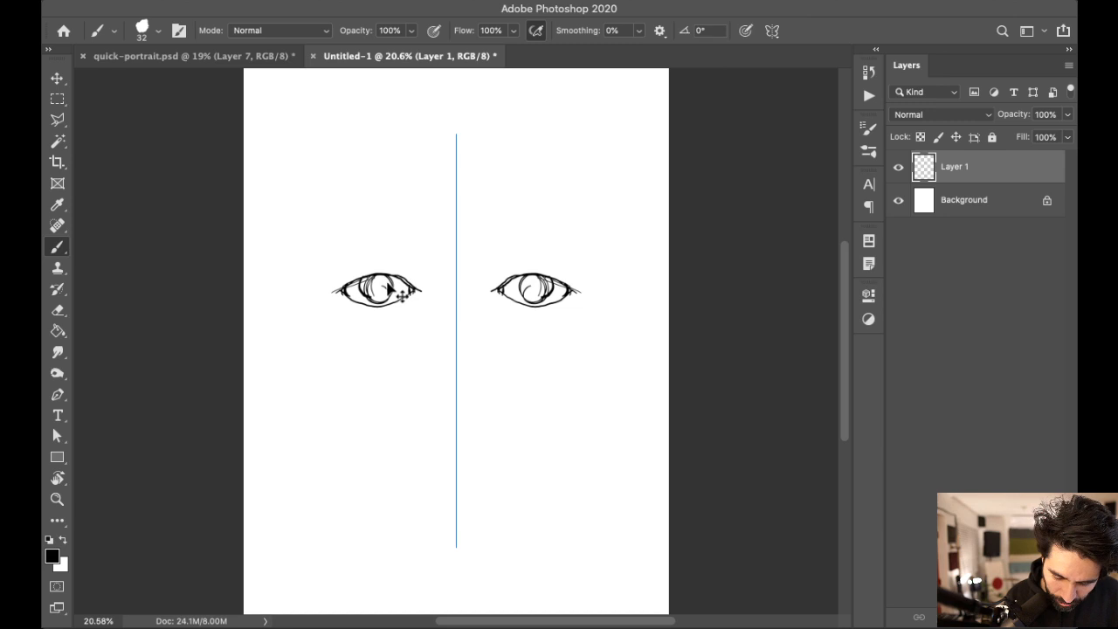
key(e)
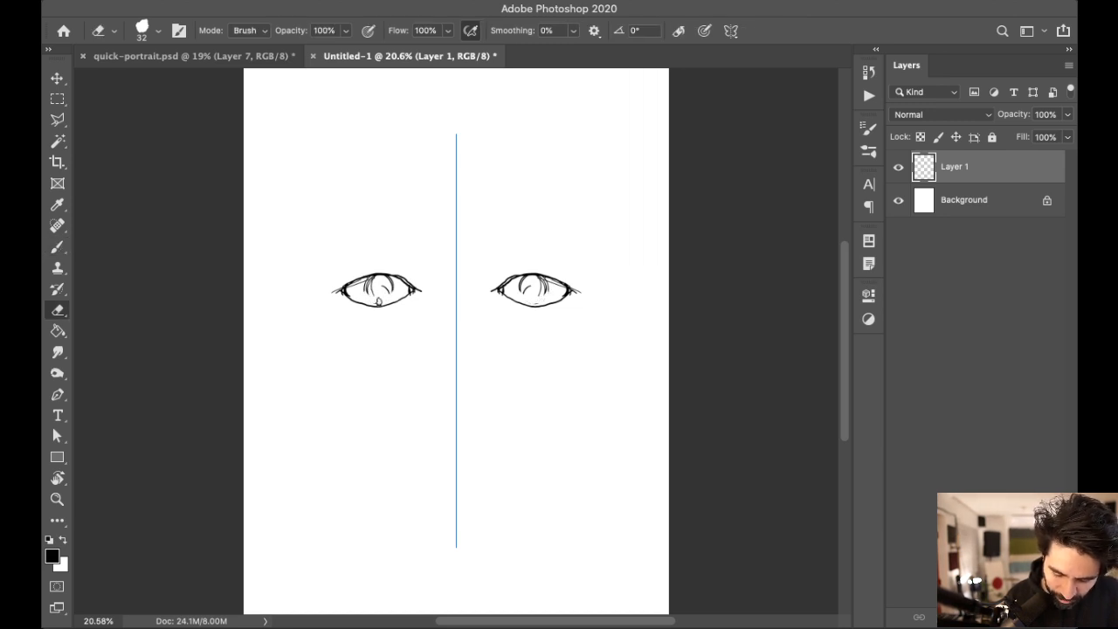
key(b)
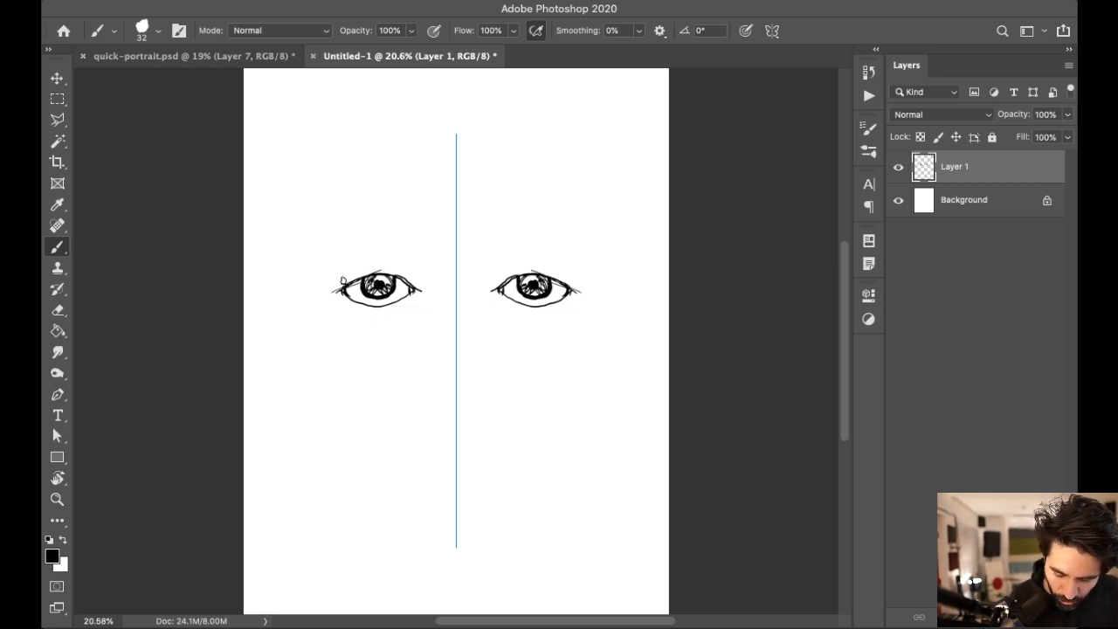
Step: Paint a curved eyelid crease above the mirrored eyes, undoing the first attempt
mouse_move(344, 277)
mouse_down()
mouse_move(374, 265)
mouse_move(344, 275)
mouse_move(409, 274)
mouse_up()
key(ctrl+z)
key(ctrl+z)
drag(338, 281, 404, 266)
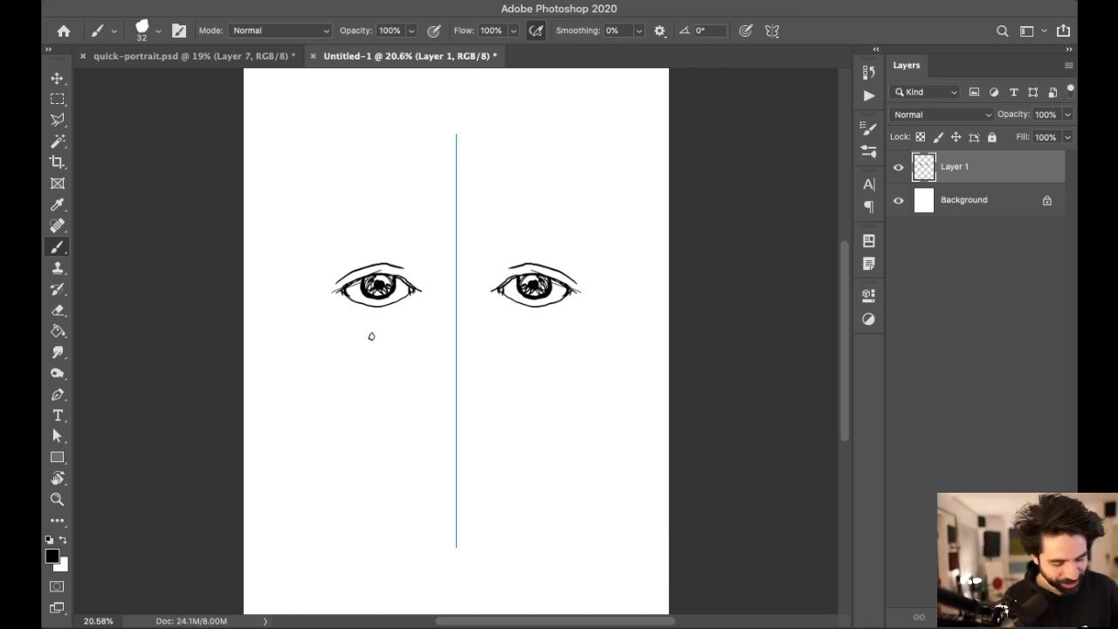
Step: Paint mirrored crease lines under the eyes' outer halves and short strokes below their inner corners
key(super+plus)
key(super+plus)
drag(439, 287, 482, 317)
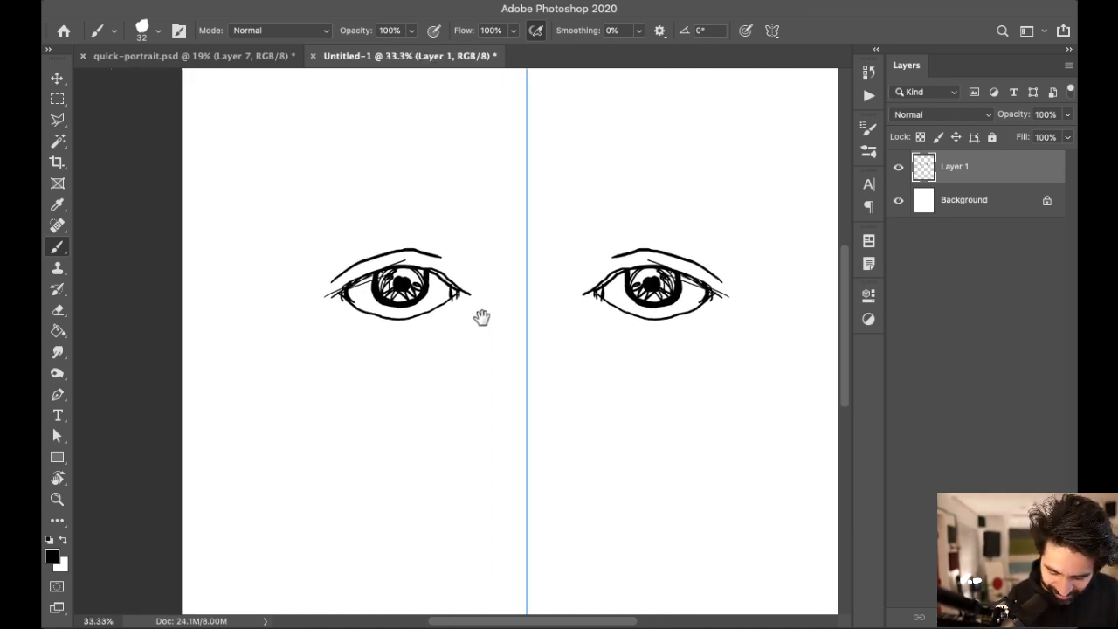
drag(340, 303, 398, 334)
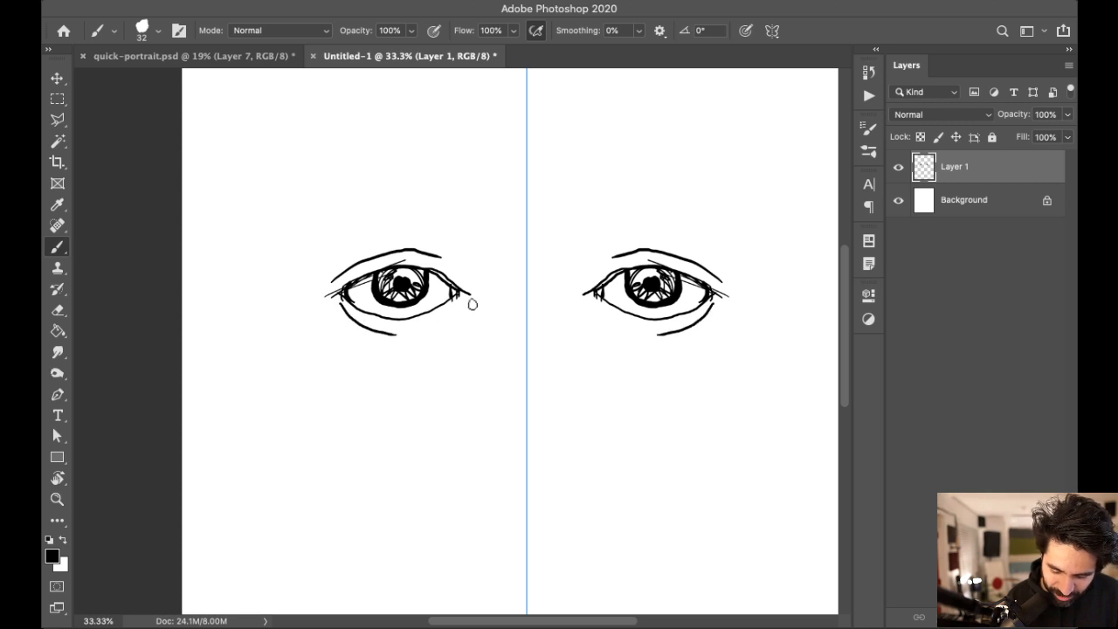
drag(462, 299, 445, 317)
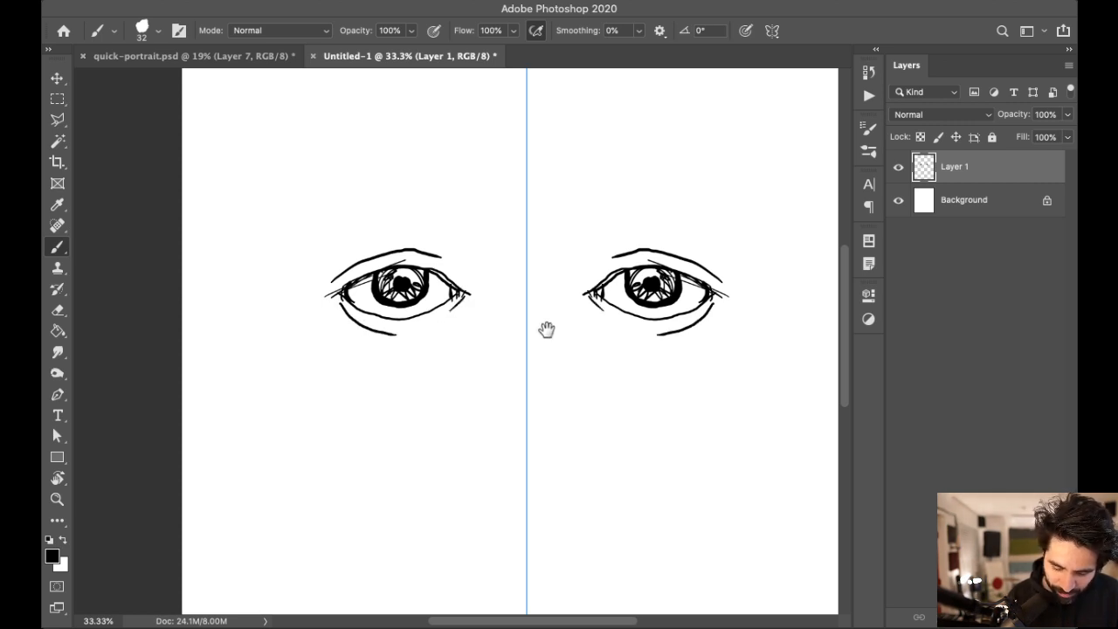
Step: Add upper and lower eyelashes at the eyes' outer sides and thicken the upper lid line toward the inner corners
drag(547, 326, 542, 331)
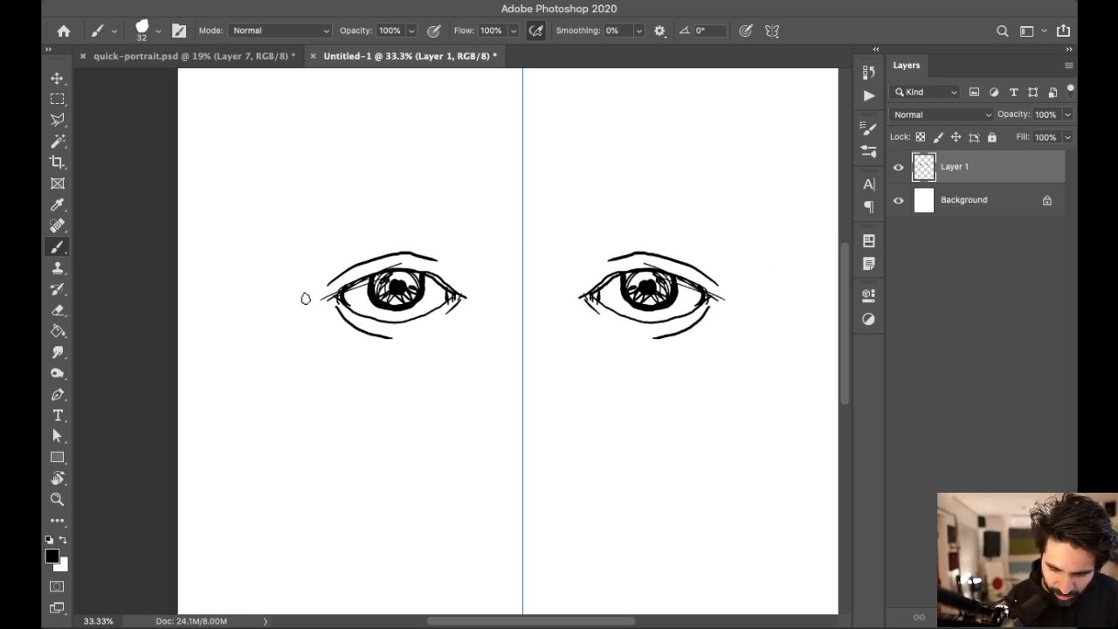
mouse_move(309, 289)
mouse_down()
mouse_move(337, 277)
mouse_move(354, 320)
mouse_move(333, 304)
mouse_move(354, 307)
mouse_move(347, 317)
mouse_move(368, 318)
mouse_move(335, 304)
mouse_up()
drag(691, 308, 680, 330)
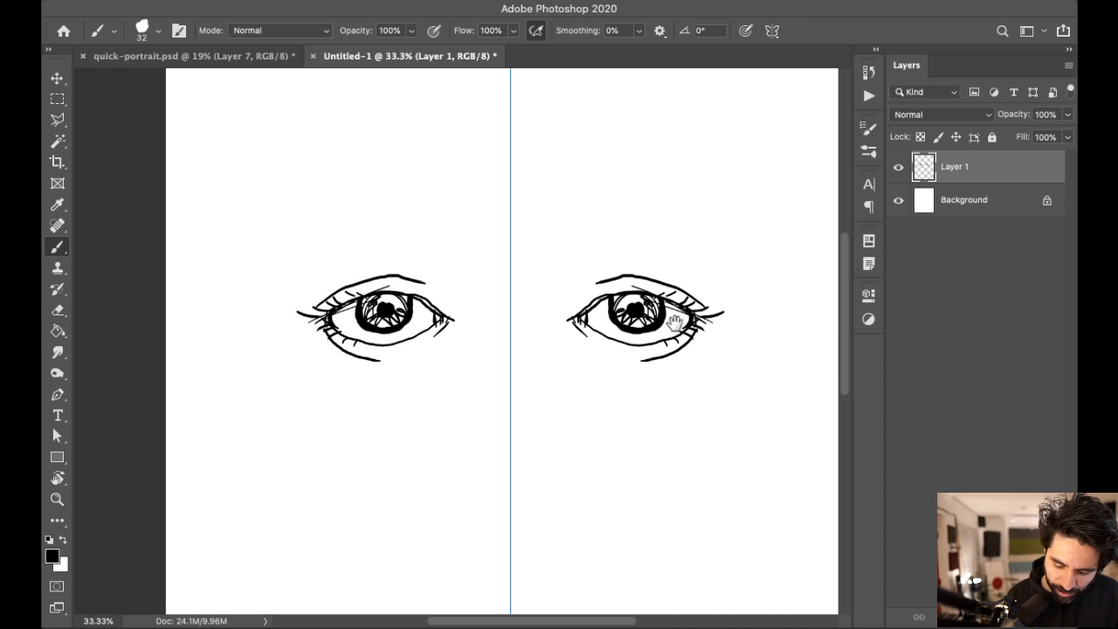
drag(387, 294, 440, 313)
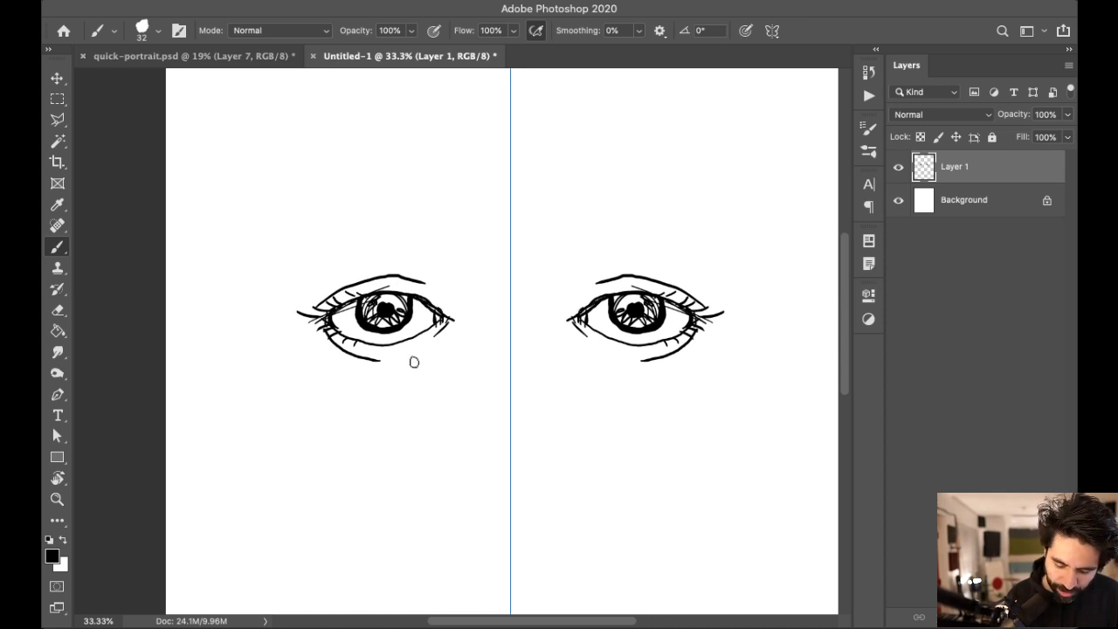
Step: Paint the base of the nose and its mirrored nostril curves across the symmetry axis below the eyes, undoing unwanted strokes
drag(496, 296, 523, 327)
scroll(793, 392, down, 5)
scroll(793, 392, right, 2)
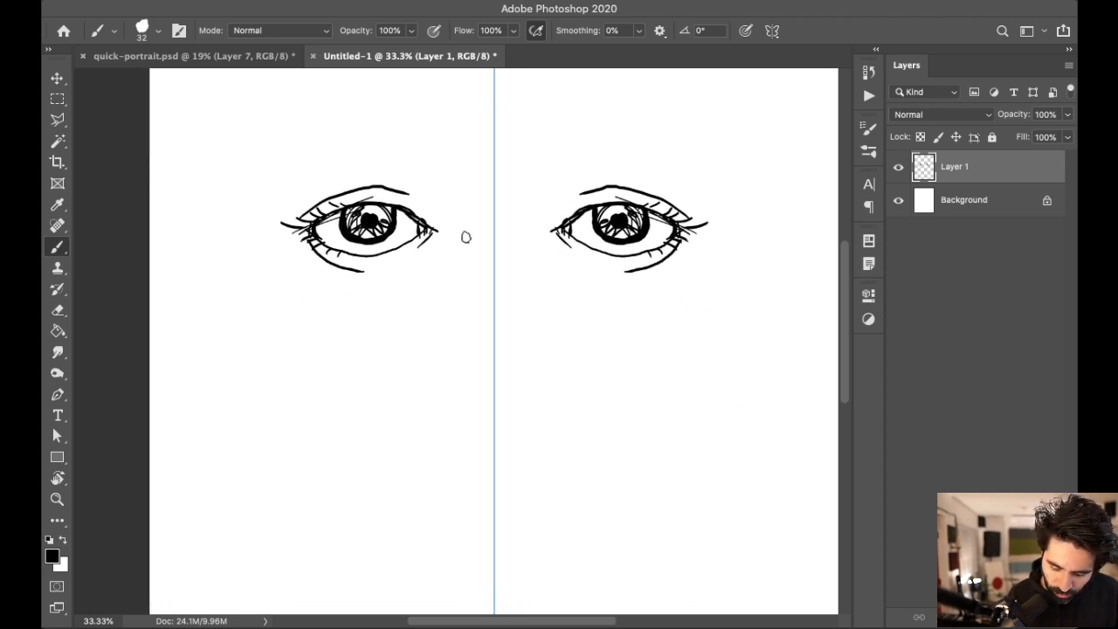
drag(401, 376, 589, 377)
key(ctrl+z)
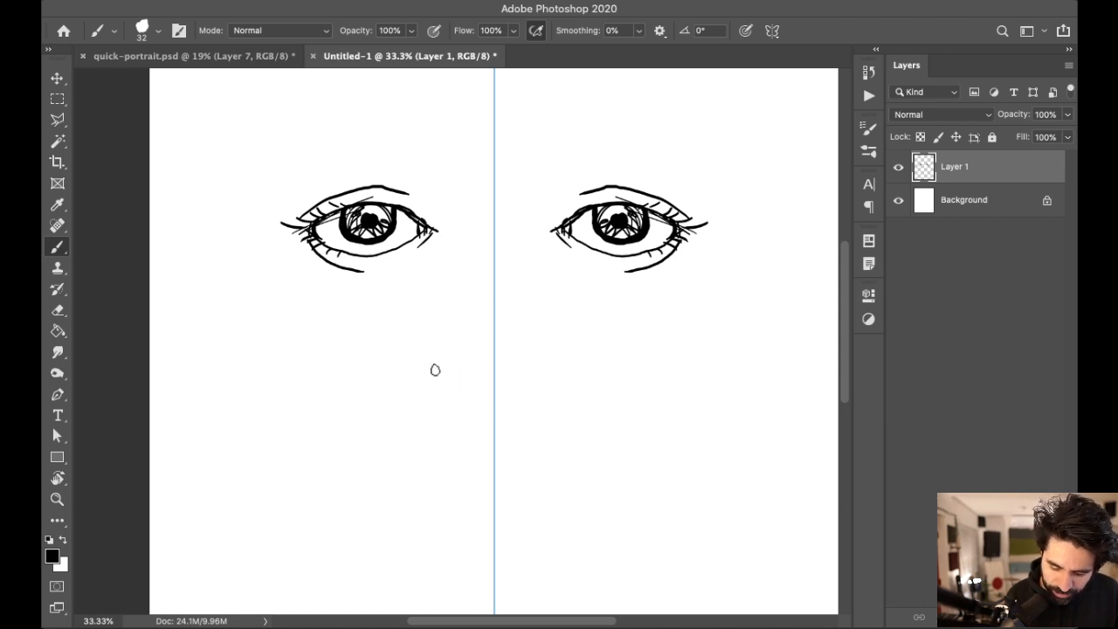
mouse_move(432, 363)
mouse_down()
mouse_move(439, 390)
mouse_move(439, 367)
mouse_move(453, 391)
mouse_move(432, 373)
mouse_move(495, 393)
mouse_up()
key(ctrl+z)
key(ctrl+z)
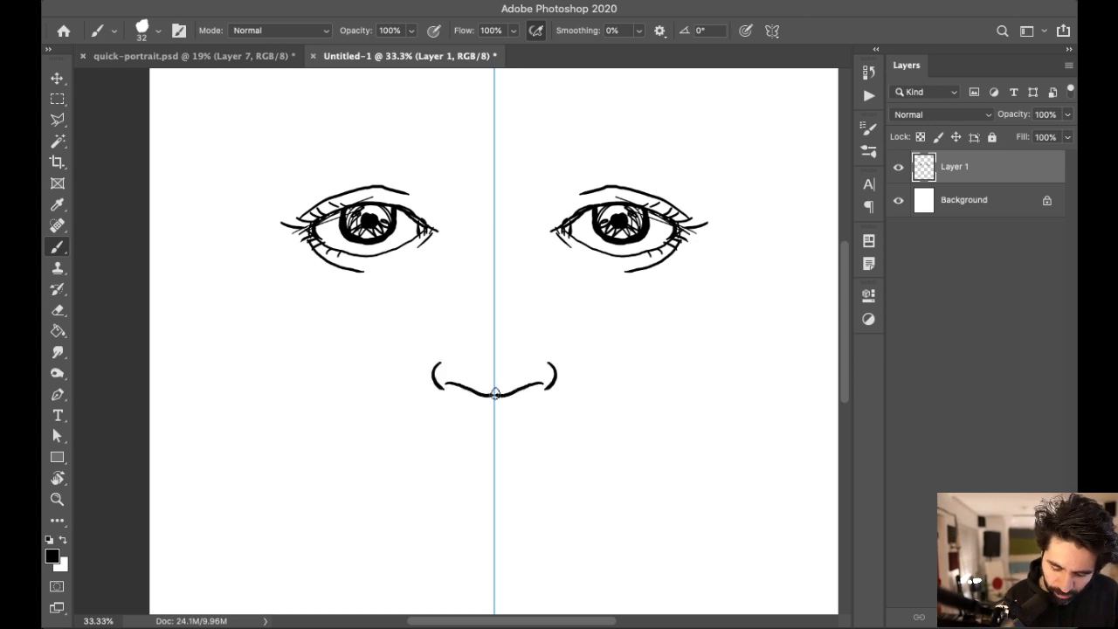
mouse_move(583, 332)
mouse_down()
mouse_move(606, 361)
mouse_move(591, 349)
mouse_up()
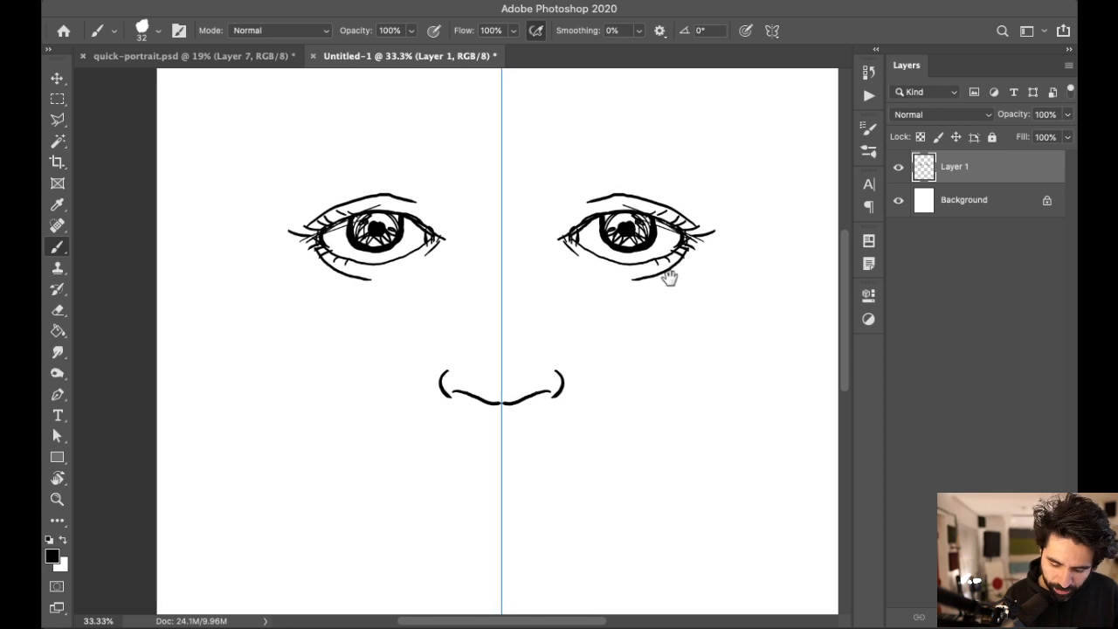
Step: Thicken the nose's base and nostril lines, and paint short mirrored curves inside the nostrils on both sides of the symmetry axis
drag(445, 374, 474, 394)
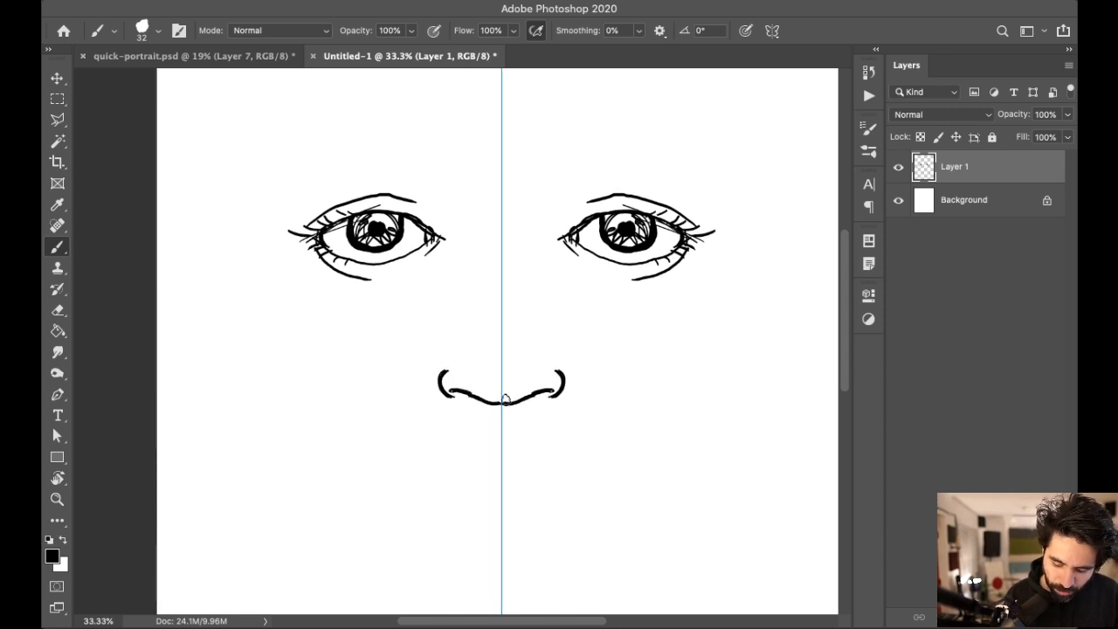
drag(649, 385, 617, 369)
drag(417, 205, 441, 310)
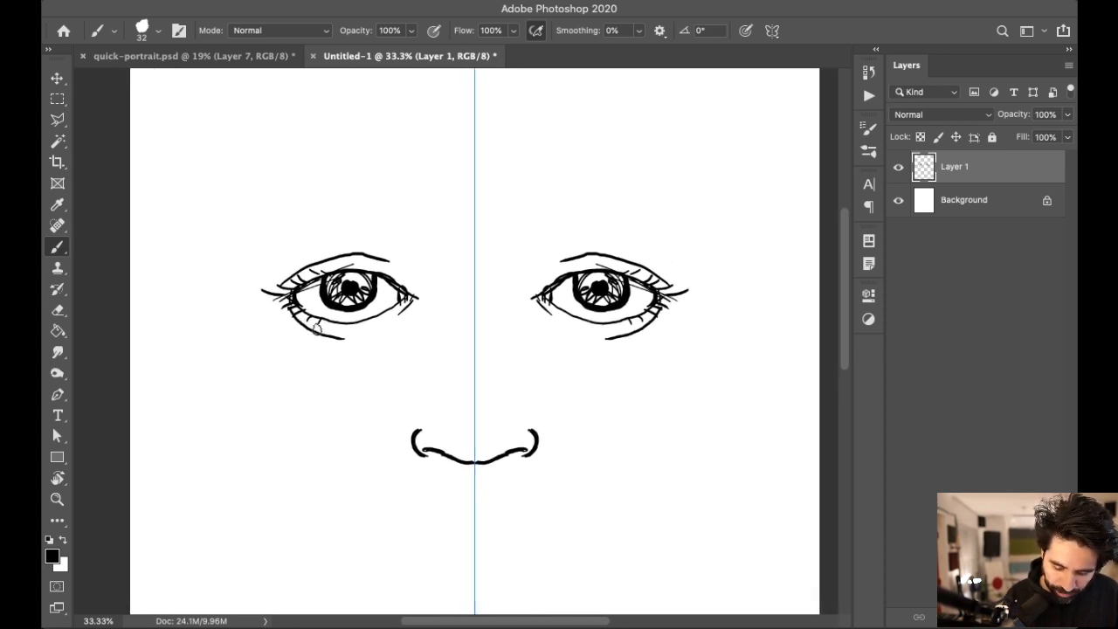
mouse_move(408, 265)
mouse_down()
mouse_move(561, 302)
mouse_move(559, 290)
mouse_up()
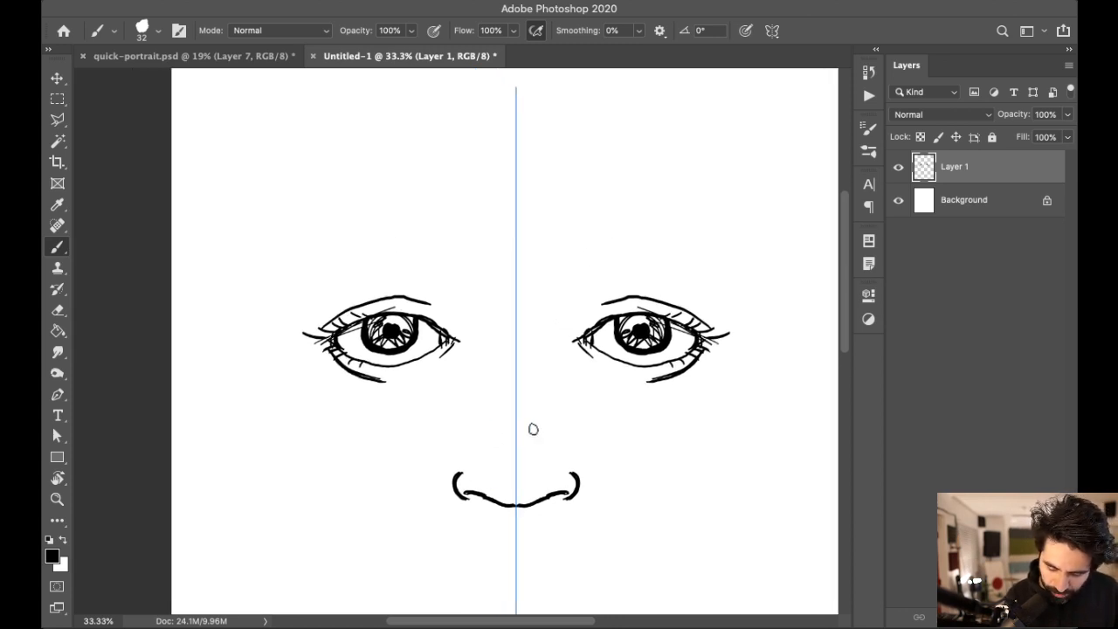
drag(485, 479, 486, 499)
drag(544, 478, 546, 497)
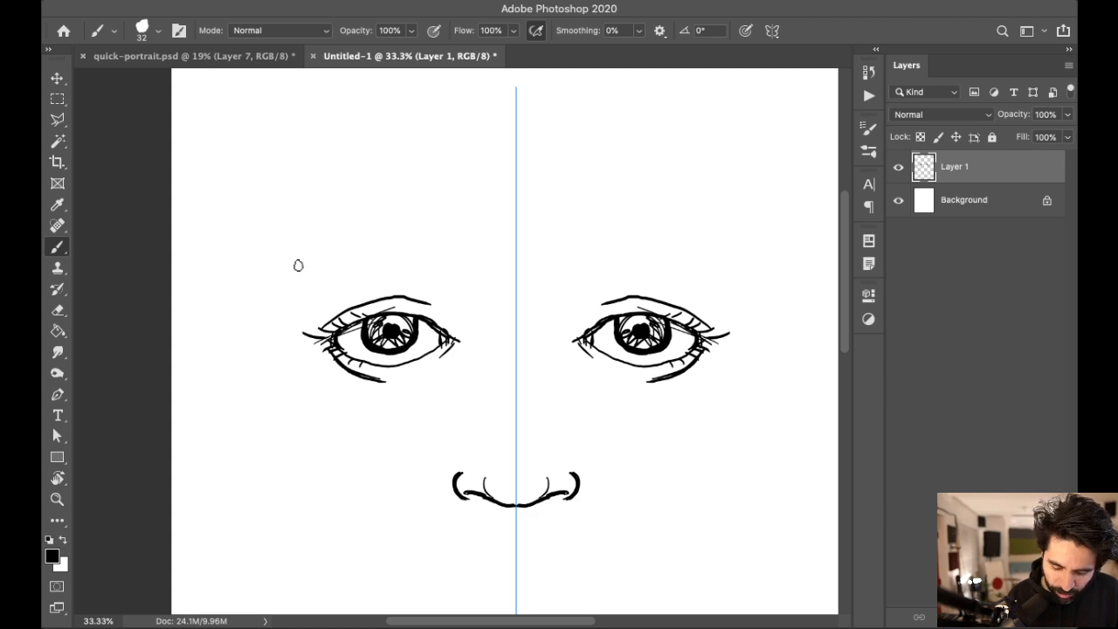
Step: Paint thick, filled, mirrored eyebrows above the eyes and add strokes between the eyelid crease and the outer upper lid
mouse_move(293, 267)
mouse_down()
mouse_move(329, 260)
mouse_move(471, 267)
mouse_up()
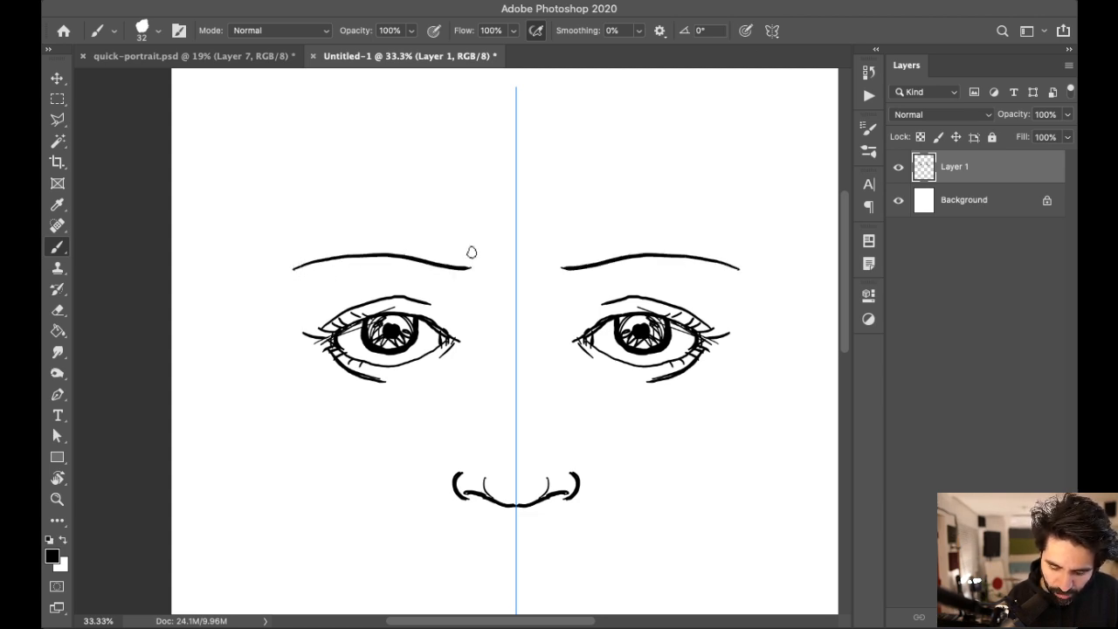
mouse_move(304, 259)
mouse_down()
mouse_move(390, 241)
mouse_move(462, 253)
mouse_move(371, 237)
mouse_move(290, 258)
mouse_up()
mouse_move(353, 237)
mouse_down()
mouse_move(456, 253)
mouse_move(450, 273)
mouse_move(471, 255)
mouse_move(338, 236)
mouse_move(293, 262)
mouse_move(376, 243)
mouse_move(452, 255)
mouse_up()
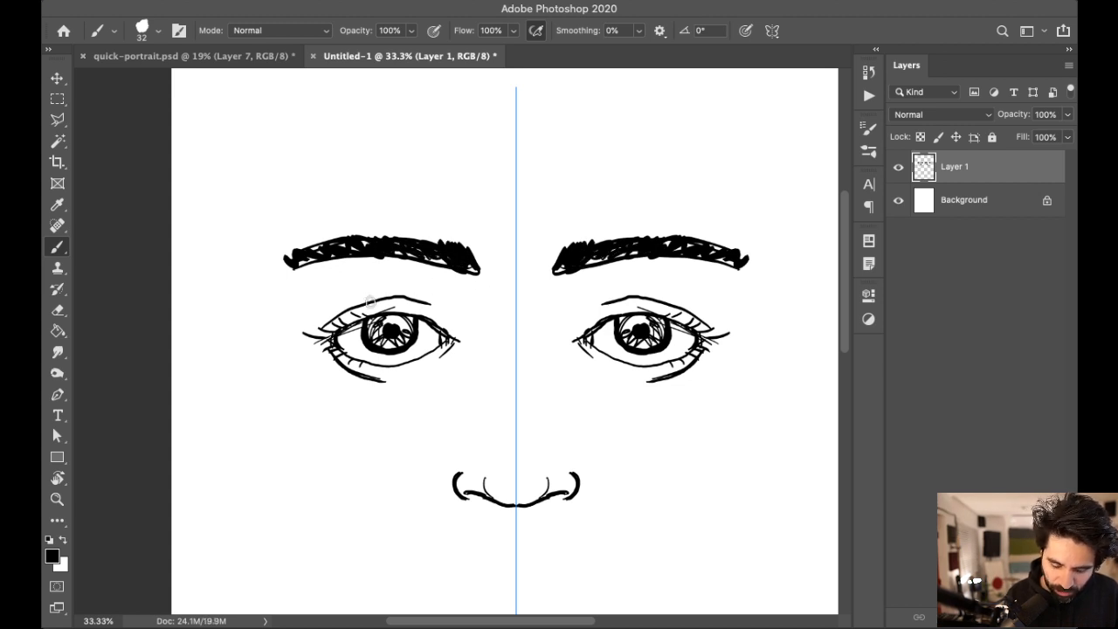
drag(372, 306, 325, 337)
Step: Paint a straight mouth line below the nose and the mirrored upper lip contour above it, undoing unwanted strokes
scroll(641, 344, down, 5)
scroll(641, 344, right, 2)
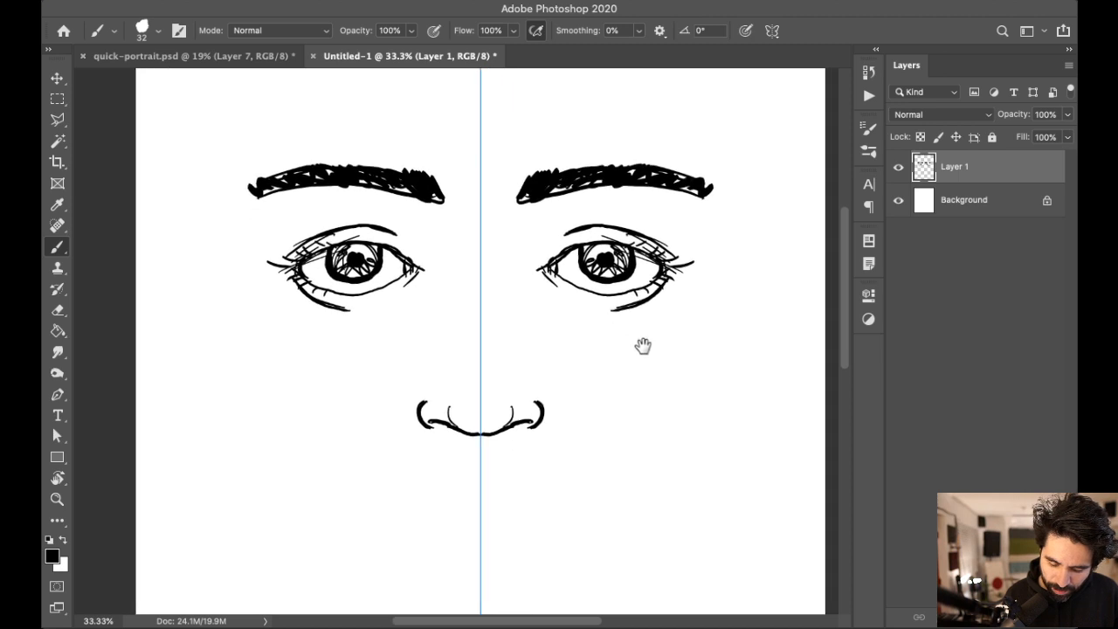
scroll(678, 348, left, 1)
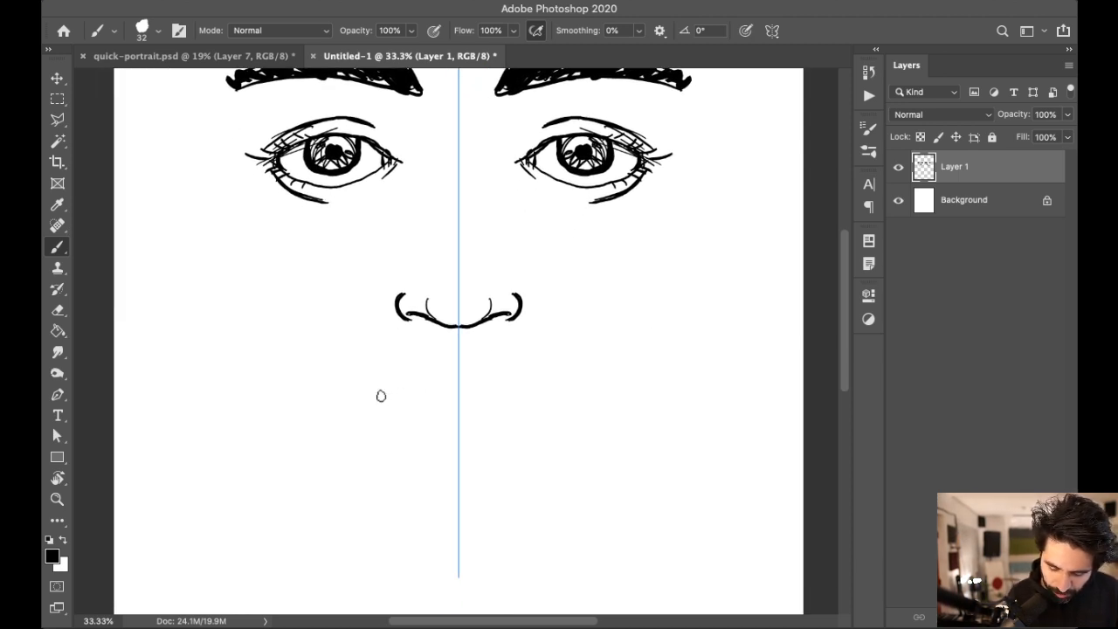
drag(375, 395, 461, 395)
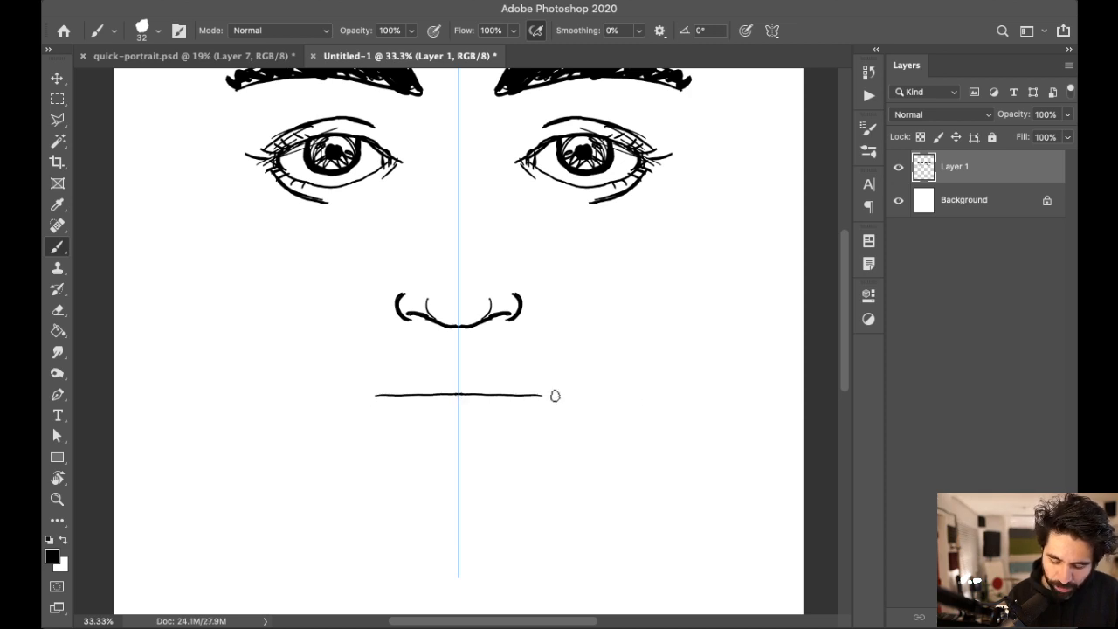
mouse_move(377, 392)
mouse_down()
mouse_move(424, 364)
mouse_move(457, 365)
mouse_move(376, 394)
mouse_move(458, 367)
mouse_up()
key(ctrl+z)
key(ctrl+z)
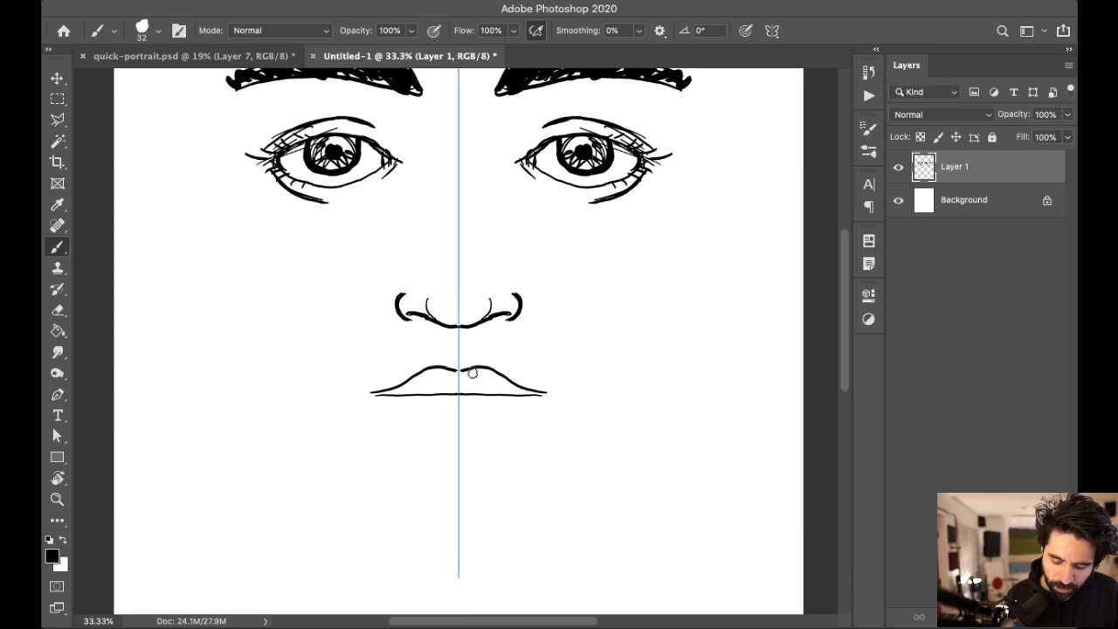
Step: Paint the mirrored lower lip curve under the mouth line and a short horizontal line beneath the lip
drag(603, 443, 619, 429)
drag(414, 393, 471, 407)
mouse_move(605, 376)
mouse_down()
mouse_move(651, 422)
mouse_move(629, 419)
mouse_move(659, 370)
mouse_up()
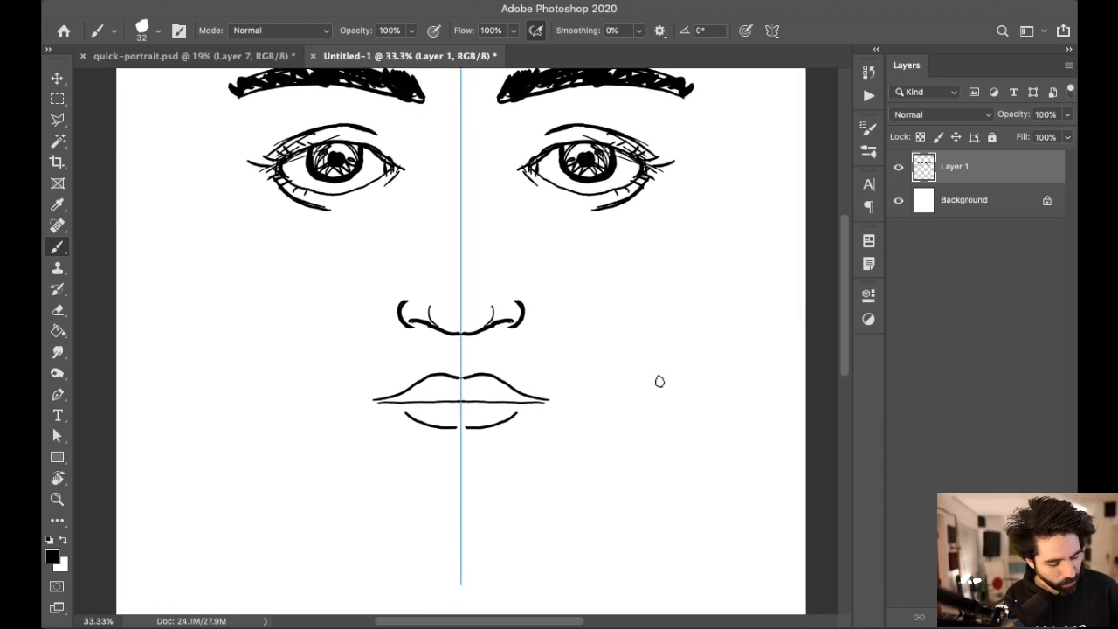
key(super+minus)
key(super+minus)
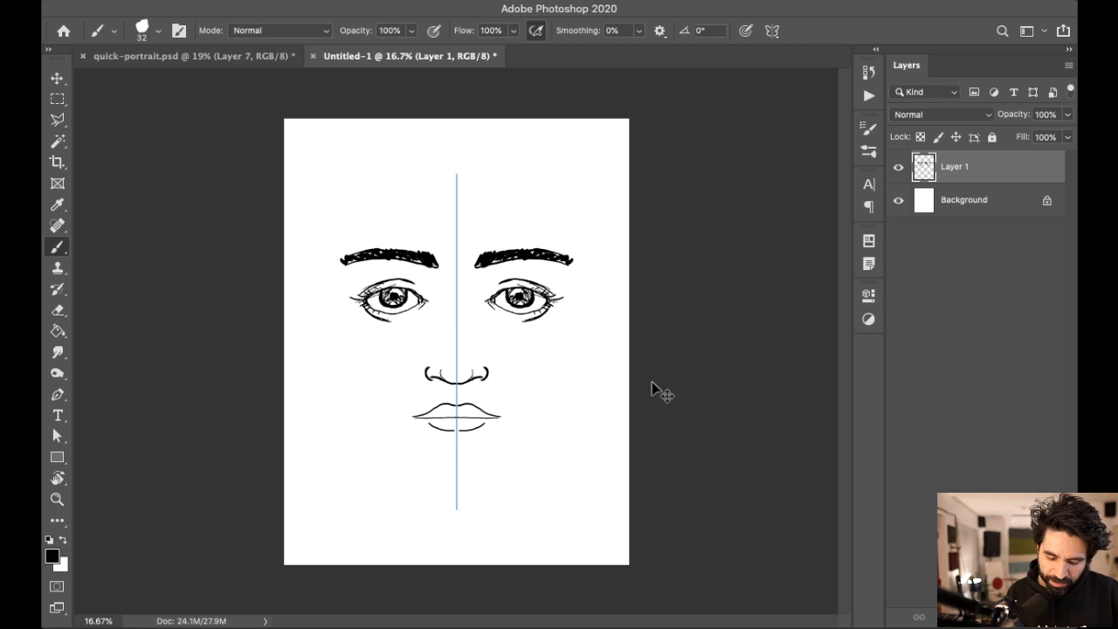
key(super+plus)
drag(646, 369, 650, 325)
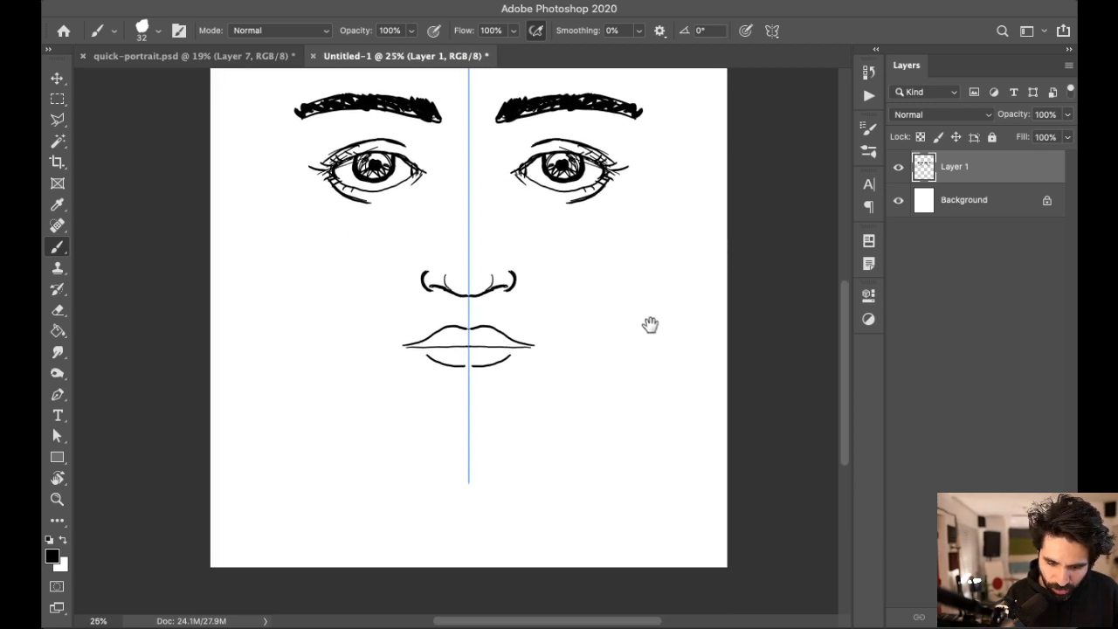
drag(450, 381, 486, 380)
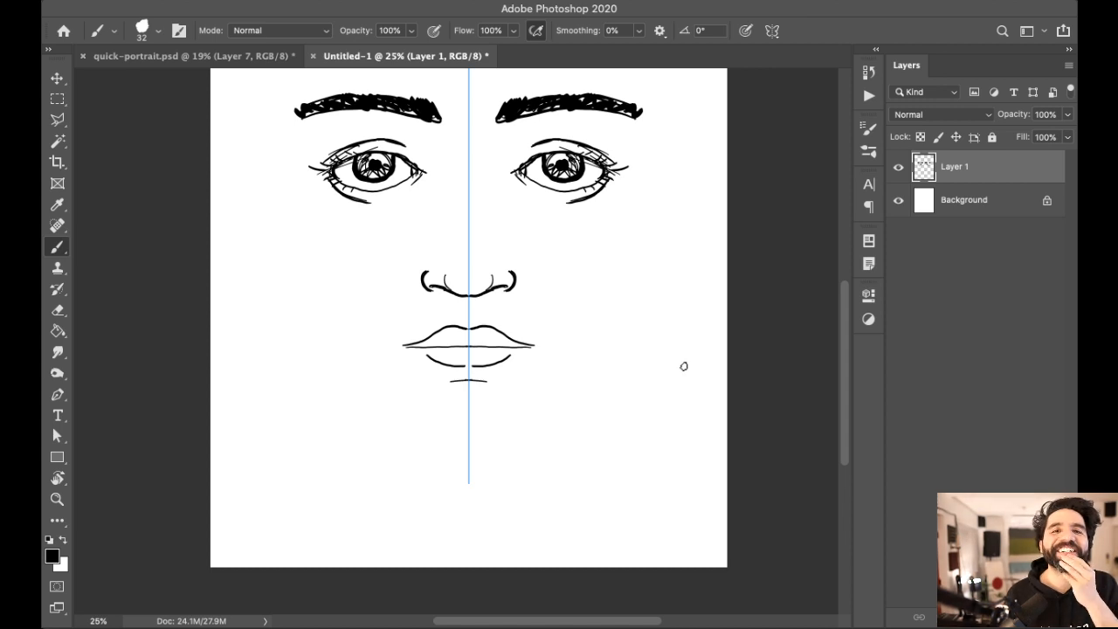
Step: Try painting short mirrored frown lines between the eyebrows and undo them
mouse_move(656, 379)
mouse_down()
mouse_move(652, 417)
mouse_move(656, 372)
mouse_up()
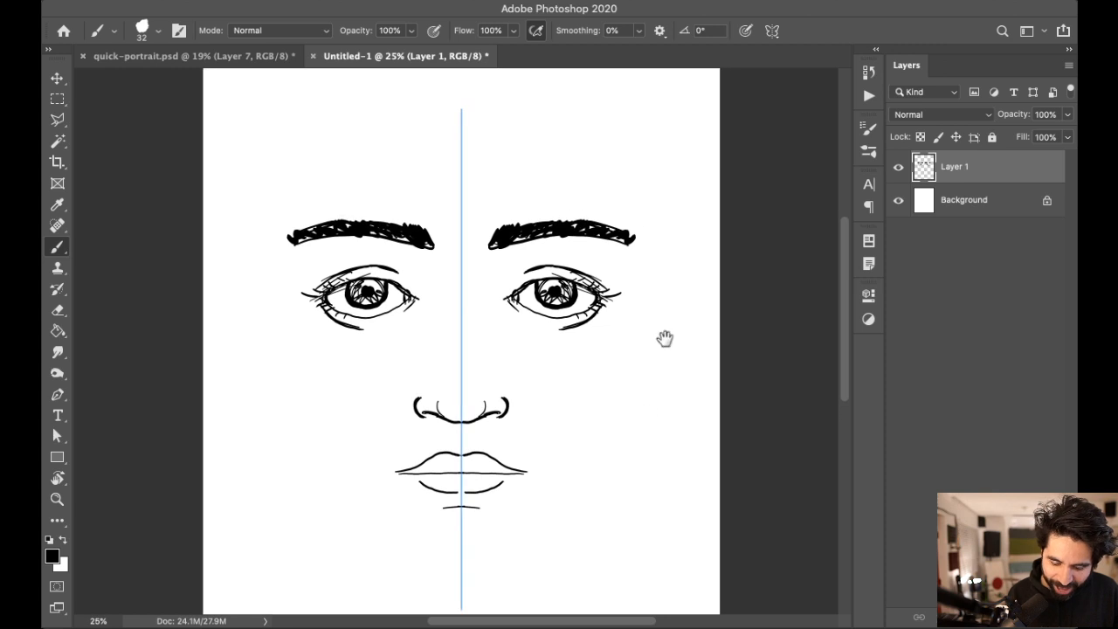
drag(444, 211, 449, 237)
drag(476, 211, 472, 239)
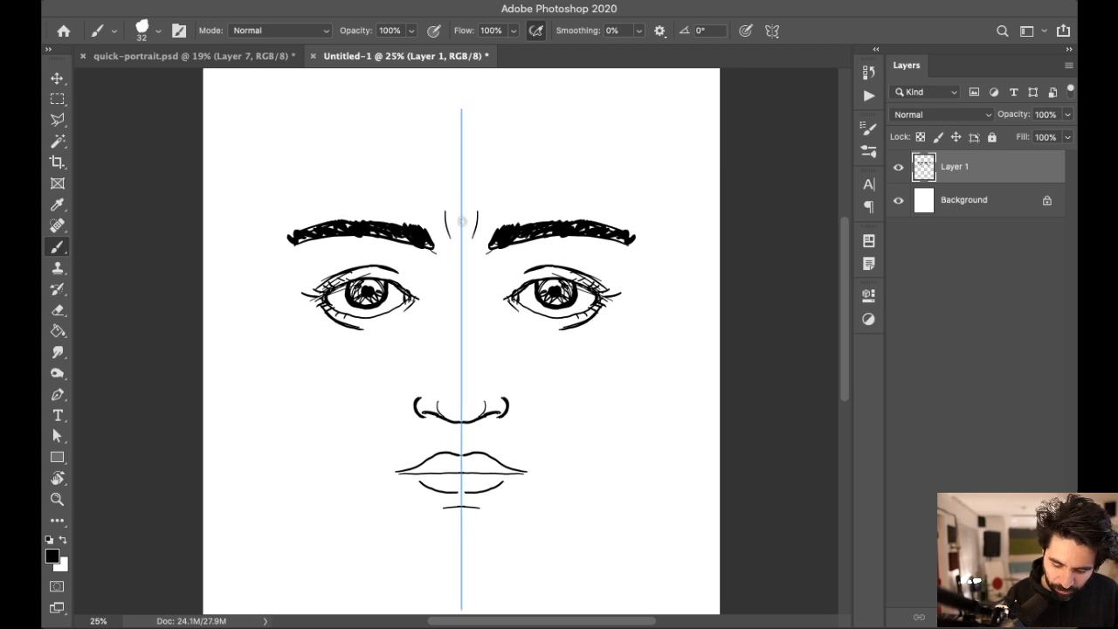
key(super+z)
key(super+z)
Step: Enlarge the canvas evenly on all sides around the face with the Crop tool
drag(522, 345, 568, 358)
drag(649, 344, 635, 392)
key(super+minus)
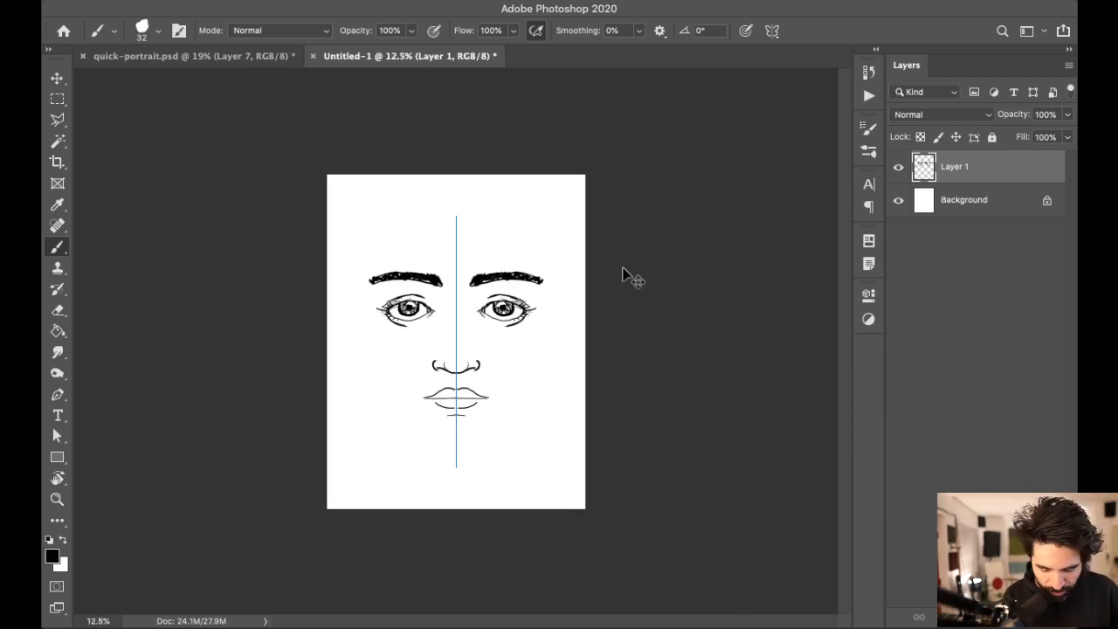
key(super+plus)
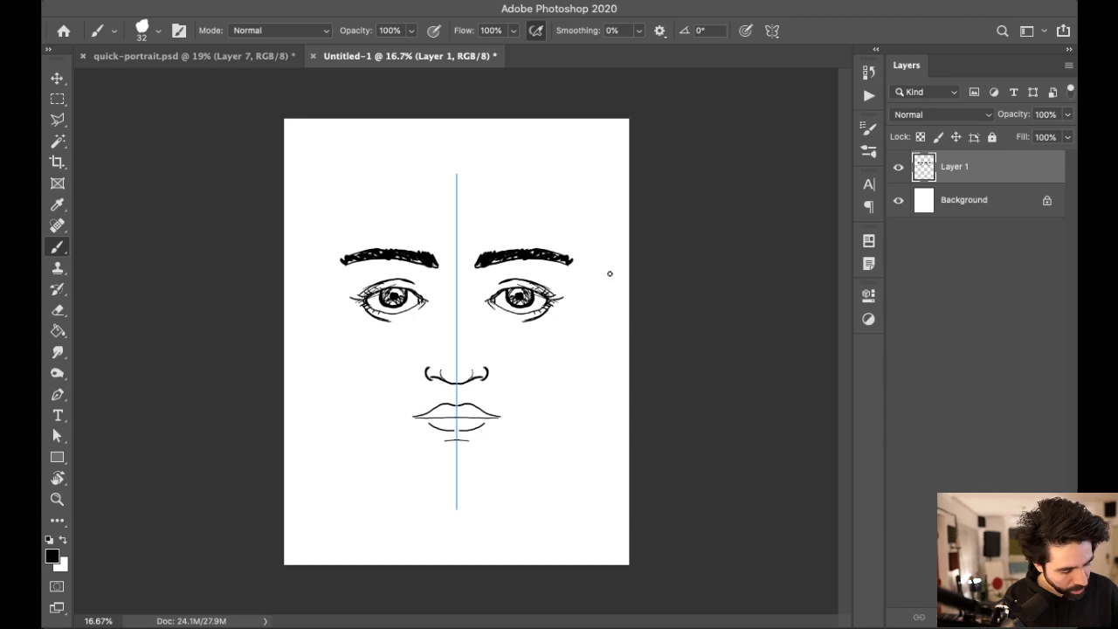
key(super+minus)
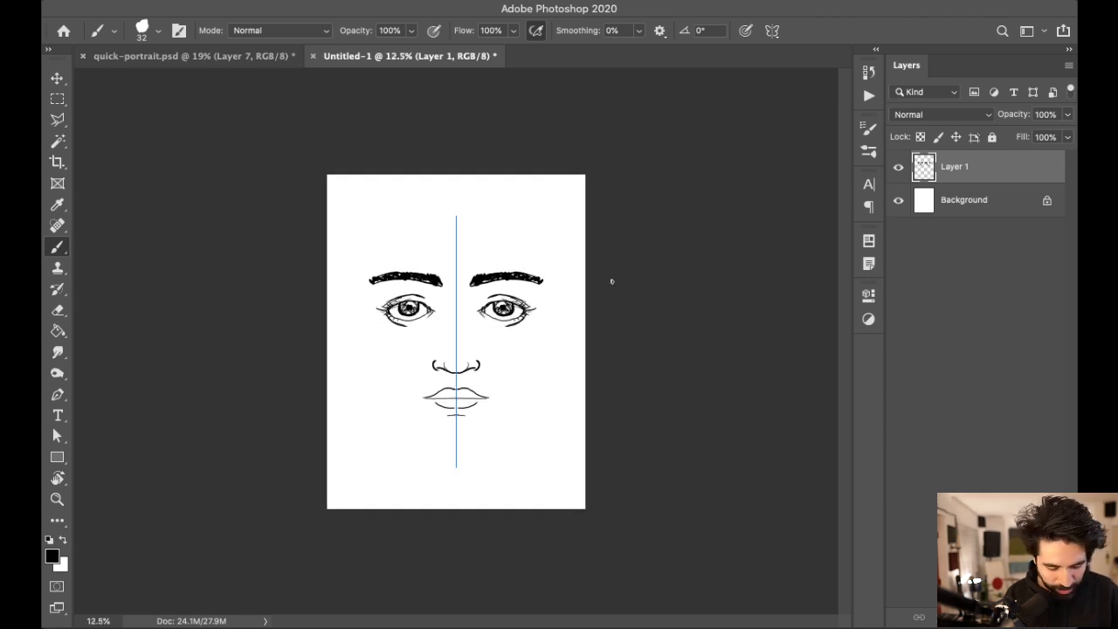
key(c)
drag(585, 174, 623, 142)
key(Return)
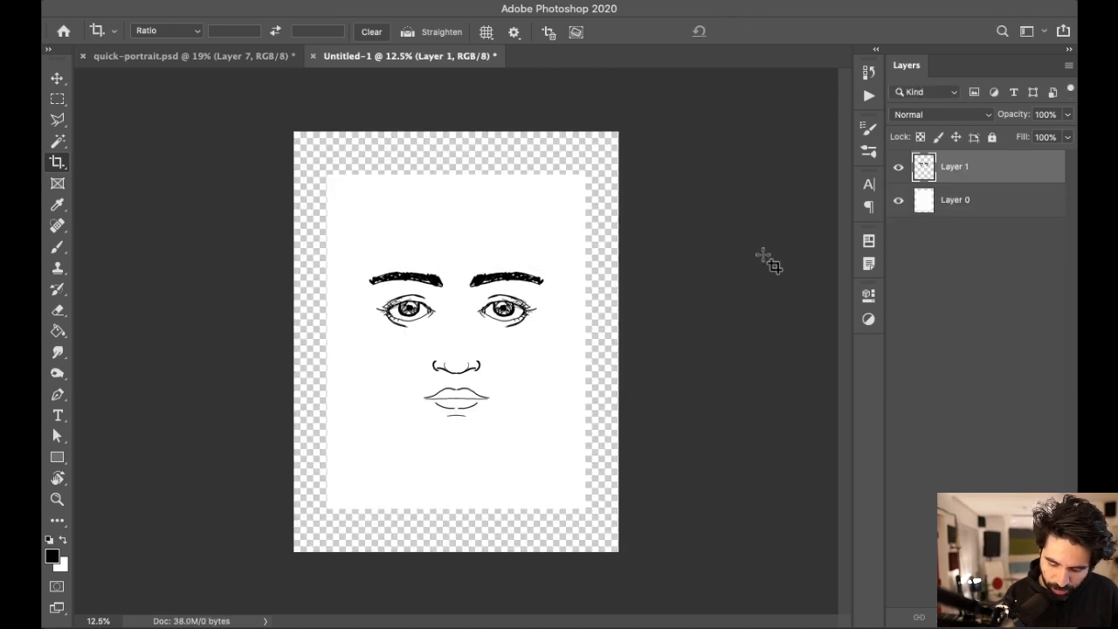
Step: Add a white Solid Color fill layer between the drawing layer and Layer 0
click(961, 208)
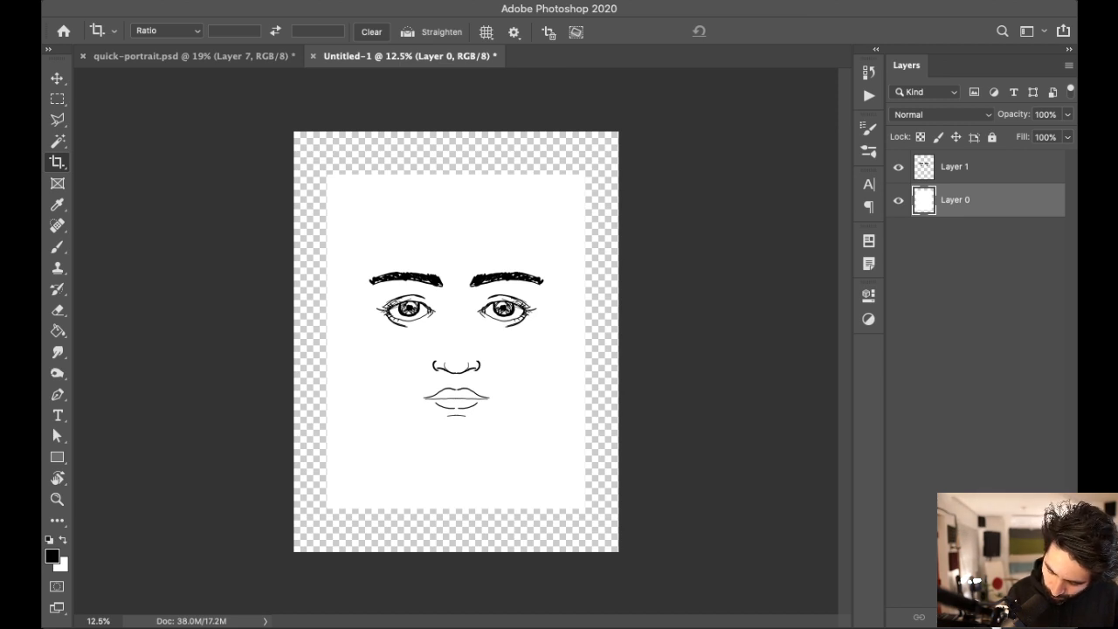
click(987, 617)
click(982, 308)
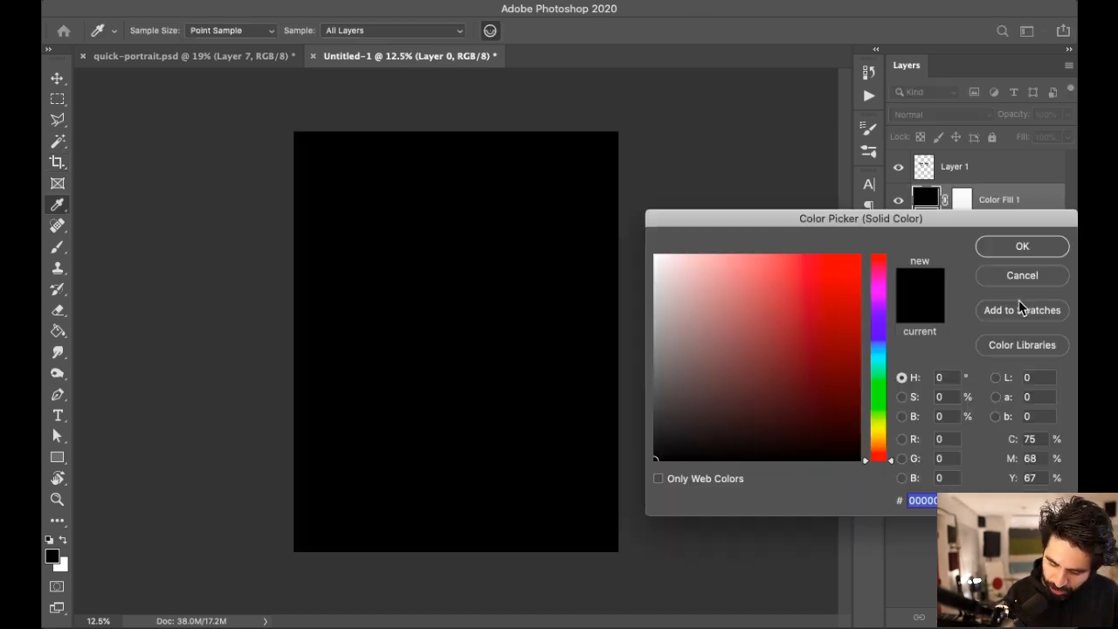
drag(718, 300, 655, 256)
click(1043, 246)
key(c)
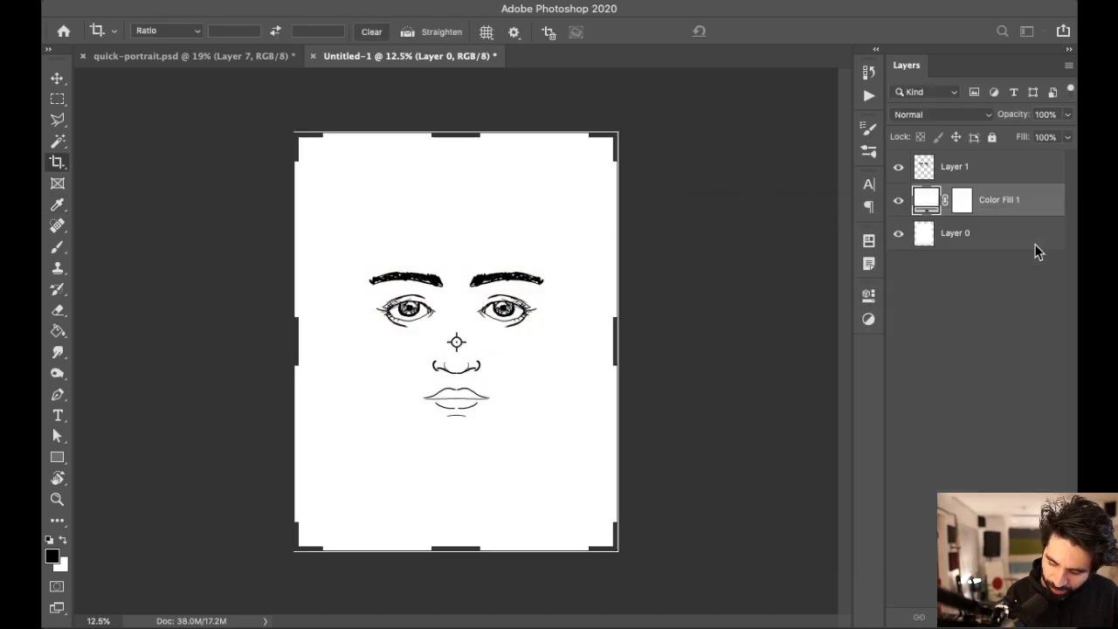
Step: Delete Layer 0 beneath the white color fill layer
click(996, 232)
key(BackSpace)
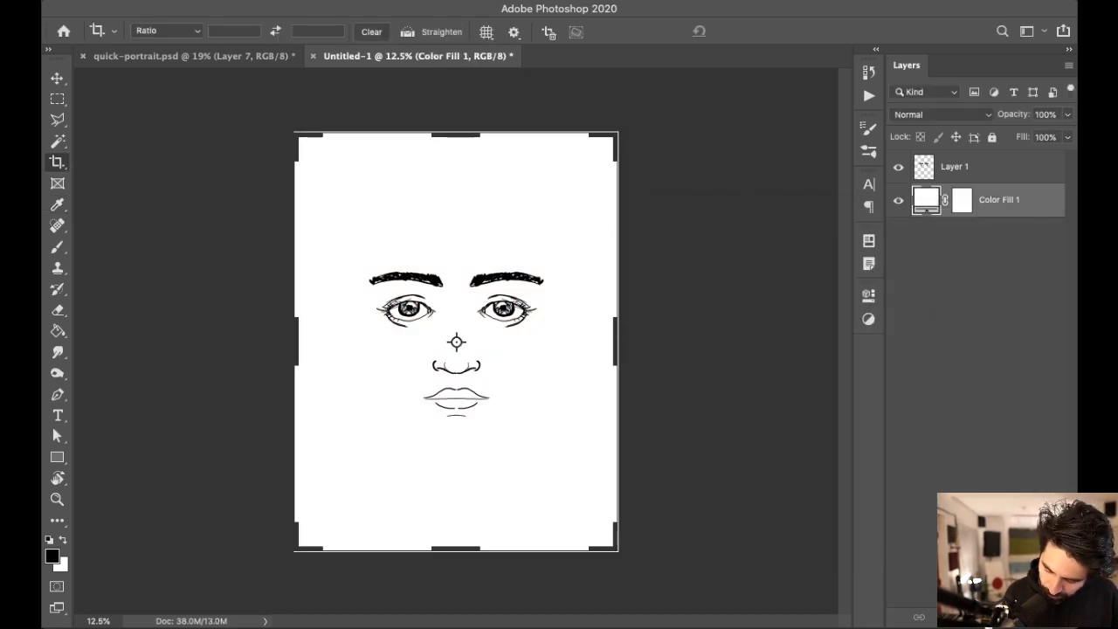
click(987, 617)
click(969, 237)
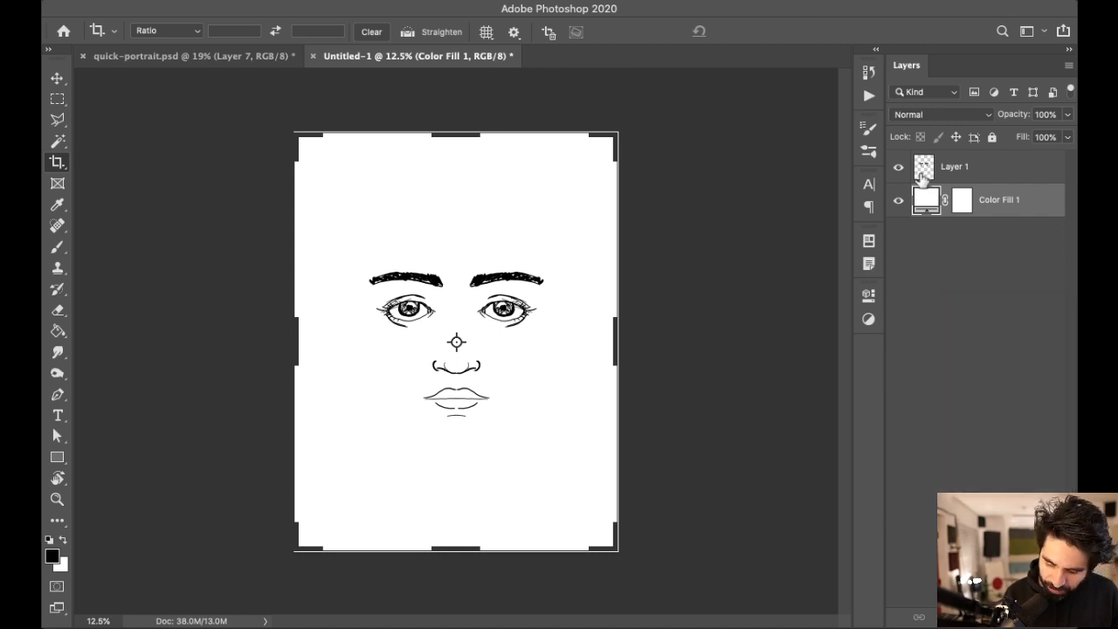
Step: With the Brush on Layer 1, paint the mirrored sides of the face from above the eyebrows down to the cheeks
key(super+equal)
key(super+equal)
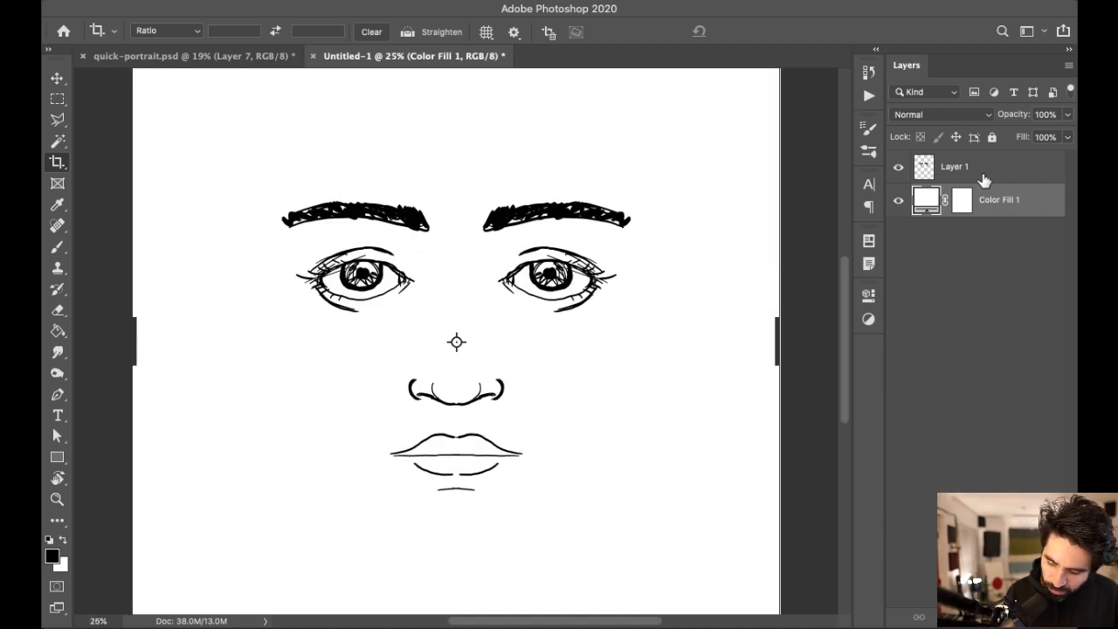
click(984, 179)
mouse_move(648, 325)
mouse_down()
mouse_move(659, 367)
mouse_move(669, 300)
mouse_move(691, 299)
mouse_up()
key(b)
key(super+semicolon)
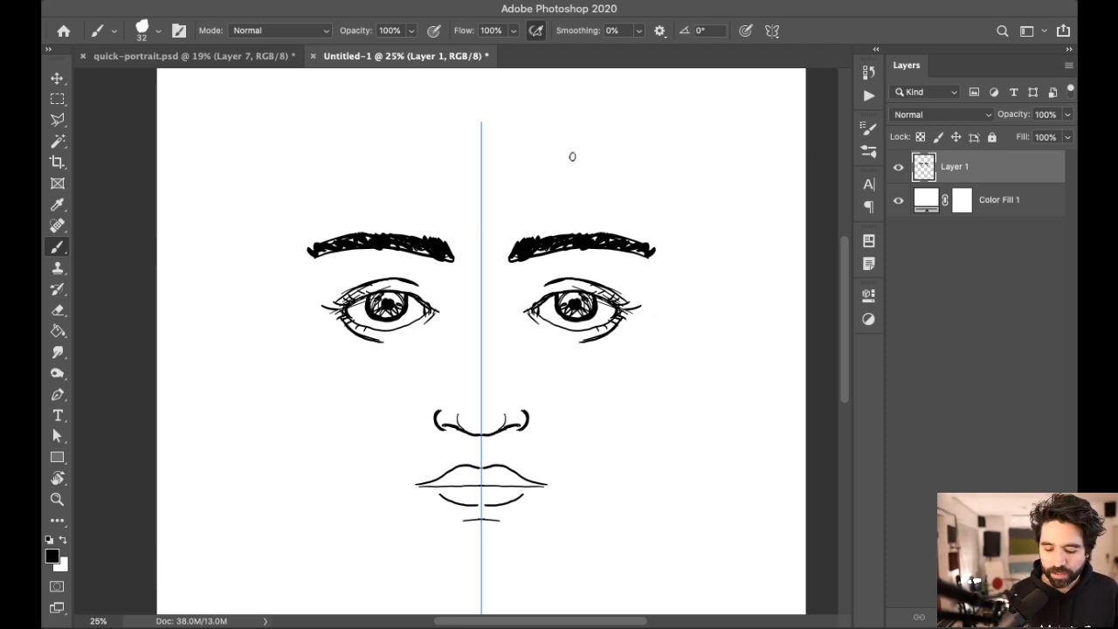
mouse_move(634, 341)
mouse_down()
mouse_move(656, 327)
mouse_move(644, 317)
mouse_move(634, 368)
mouse_up()
key(super+minus)
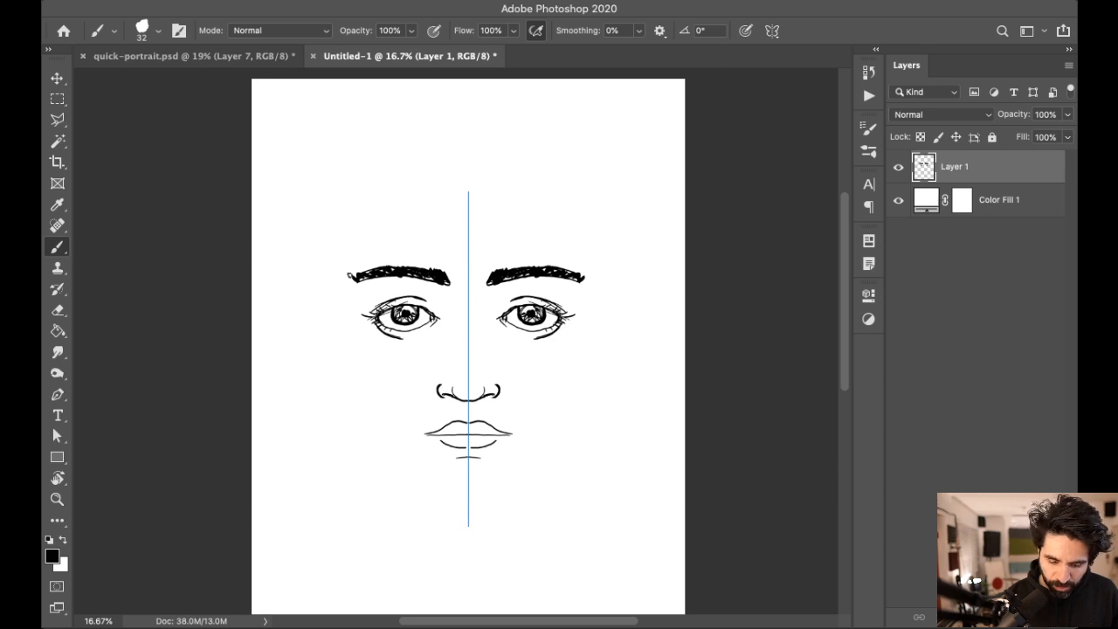
drag(337, 229, 341, 372)
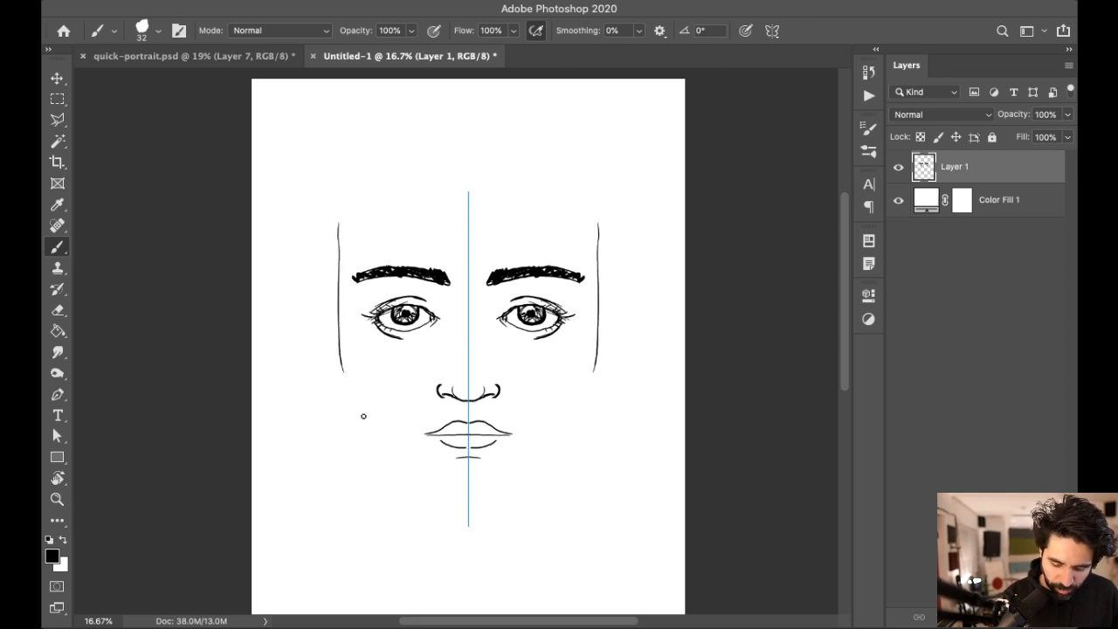
drag(336, 300, 346, 400)
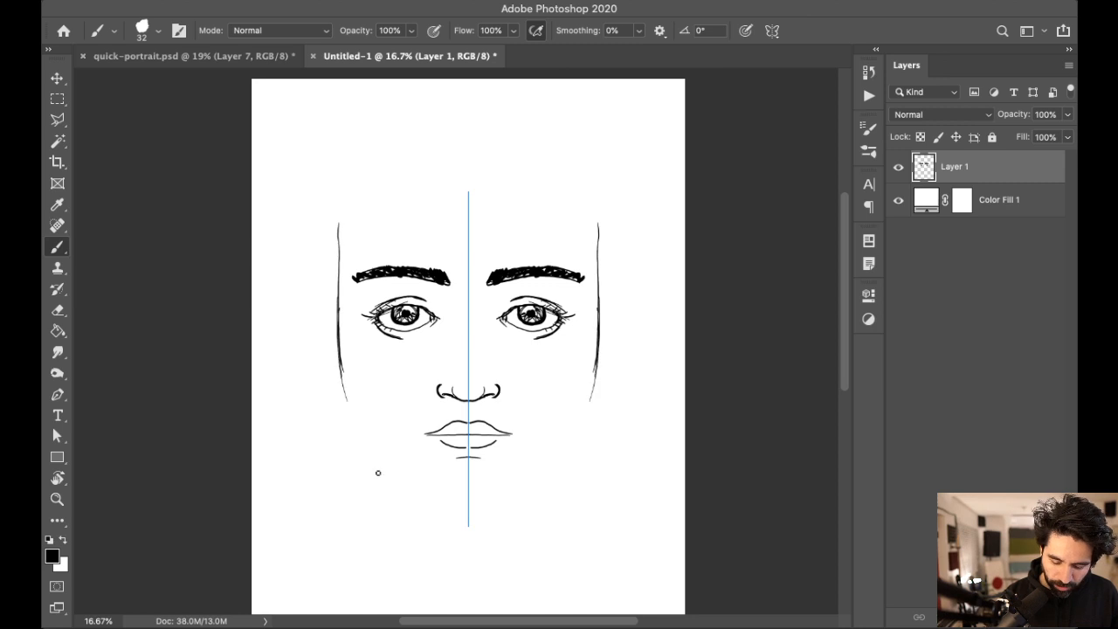
Step: Sketch the mirrored rounded top of the head above the eyebrows with several overlapping strokes
drag(340, 335, 358, 194)
mouse_move(351, 265)
mouse_down()
mouse_move(344, 240)
mouse_move(405, 138)
mouse_up()
drag(358, 194, 462, 137)
mouse_move(347, 217)
mouse_down()
mouse_move(421, 149)
mouse_move(462, 138)
mouse_up()
mouse_move(393, 166)
mouse_down()
mouse_move(467, 131)
mouse_move(349, 248)
mouse_up()
Step: Reinforce the sides of the face and paint the mirrored jaw curving inward to the chin below the mouth
drag(335, 291, 336, 381)
drag(344, 262, 340, 289)
drag(341, 335, 347, 445)
drag(342, 294, 340, 329)
drag(335, 367, 342, 420)
drag(590, 419, 510, 503)
mouse_move(342, 335)
mouse_down()
mouse_move(351, 400)
mouse_move(395, 484)
mouse_move(407, 500)
mouse_move(465, 510)
mouse_up()
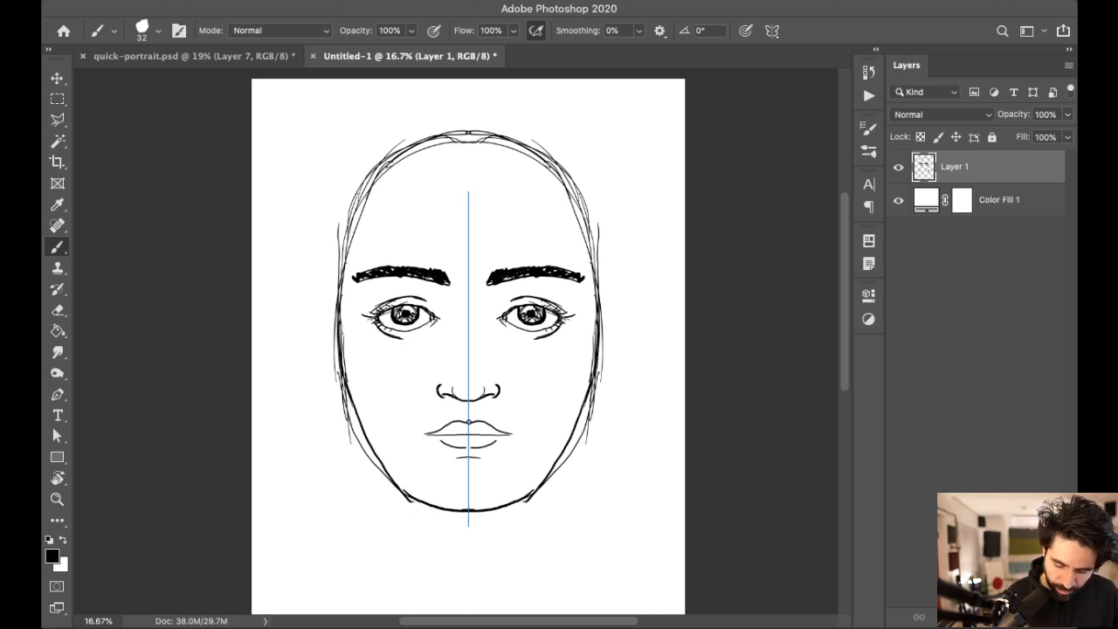
Step: Thicken the face contour from the temples down to the jaw, undoing unwanted strokes
drag(353, 216, 346, 342)
key(super+z)
key(super+z)
mouse_move(346, 259)
mouse_down()
mouse_move(349, 379)
mouse_move(400, 497)
mouse_up()
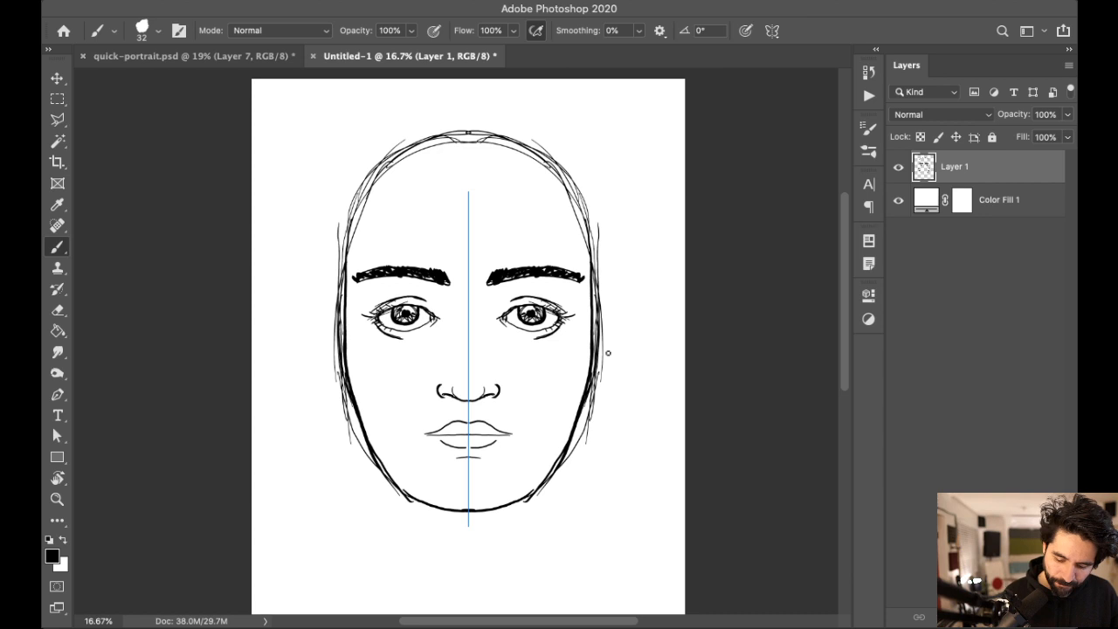
drag(576, 414, 566, 442)
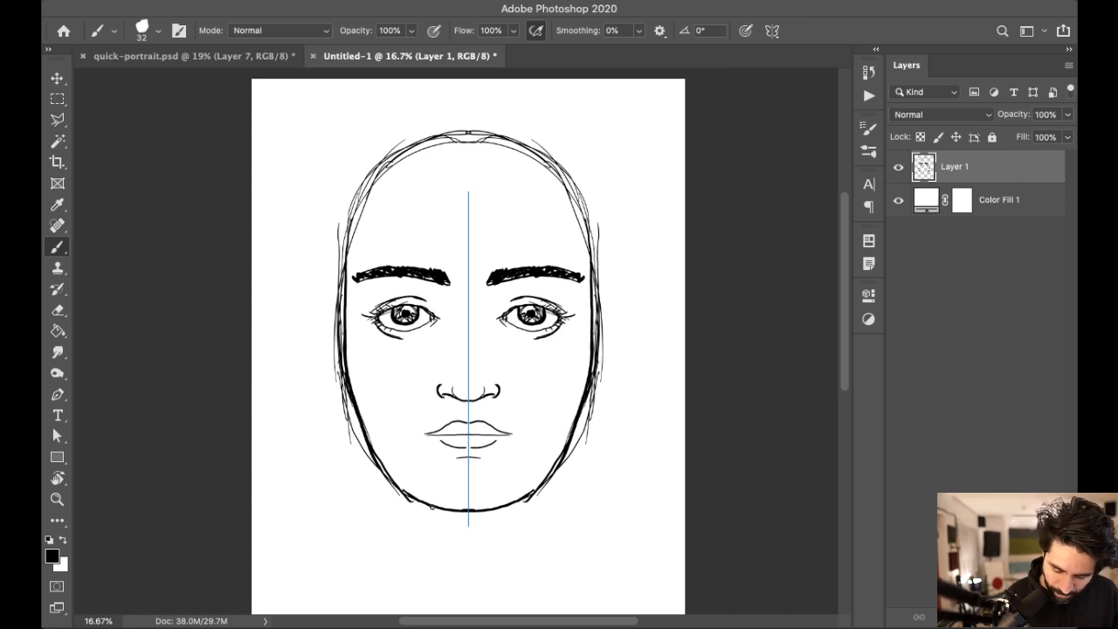
Step: Thicken the lower jaw and chin line, undoing one stroke, and darken the mouth line
drag(575, 414, 557, 463)
key(ctrl+z)
mouse_move(382, 463)
mouse_down()
mouse_move(409, 505)
mouse_move(469, 514)
mouse_up()
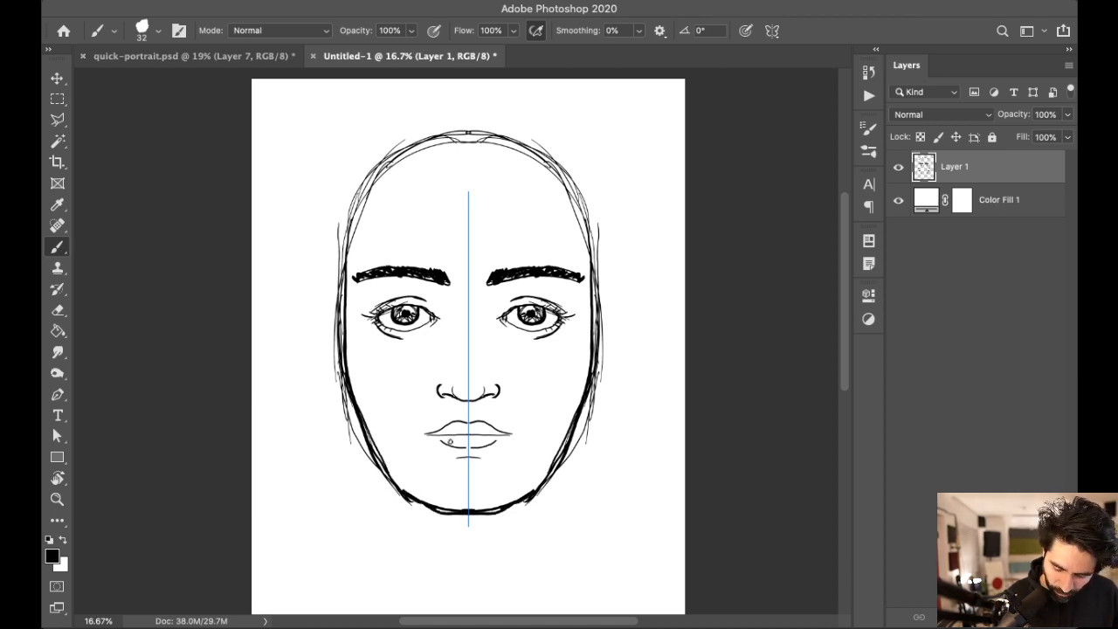
mouse_move(420, 434)
mouse_down()
mouse_move(481, 434)
mouse_move(466, 422)
mouse_up()
drag(471, 515, 494, 517)
Step: Sketch the mirrored ear tops and horizontal guide lines across the head at the upper eyelids and the nose base, undoing unwanted strokes
mouse_move(339, 324)
mouse_down()
mouse_move(321, 299)
mouse_move(312, 329)
mouse_move(322, 388)
mouse_move(343, 400)
mouse_up()
key(super+z)
key(super+z)
drag(316, 306, 502, 305)
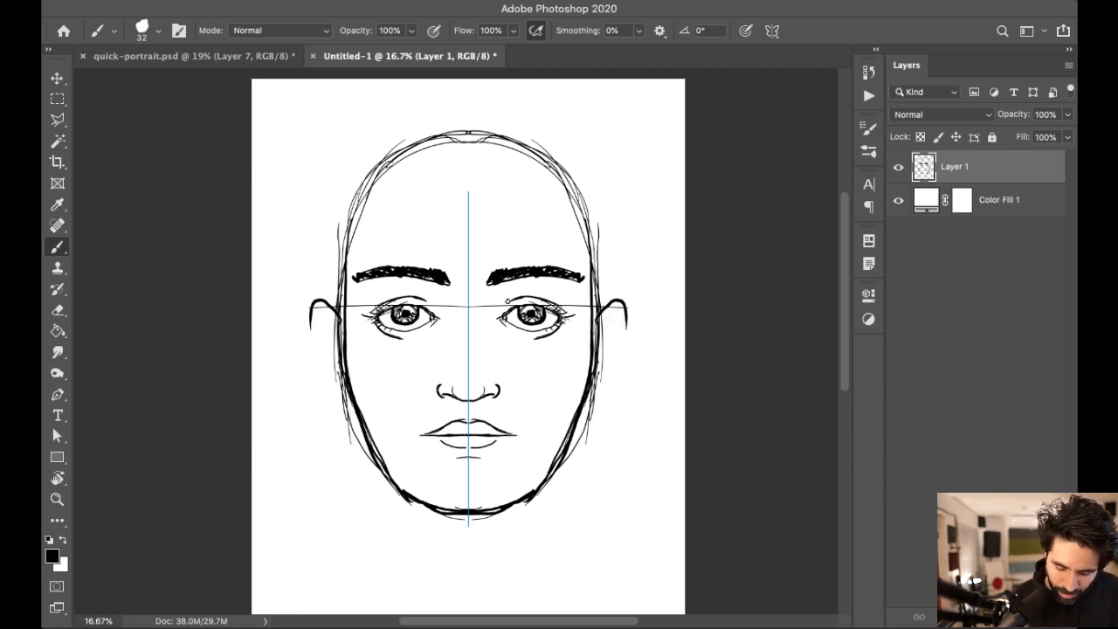
drag(329, 387, 499, 386)
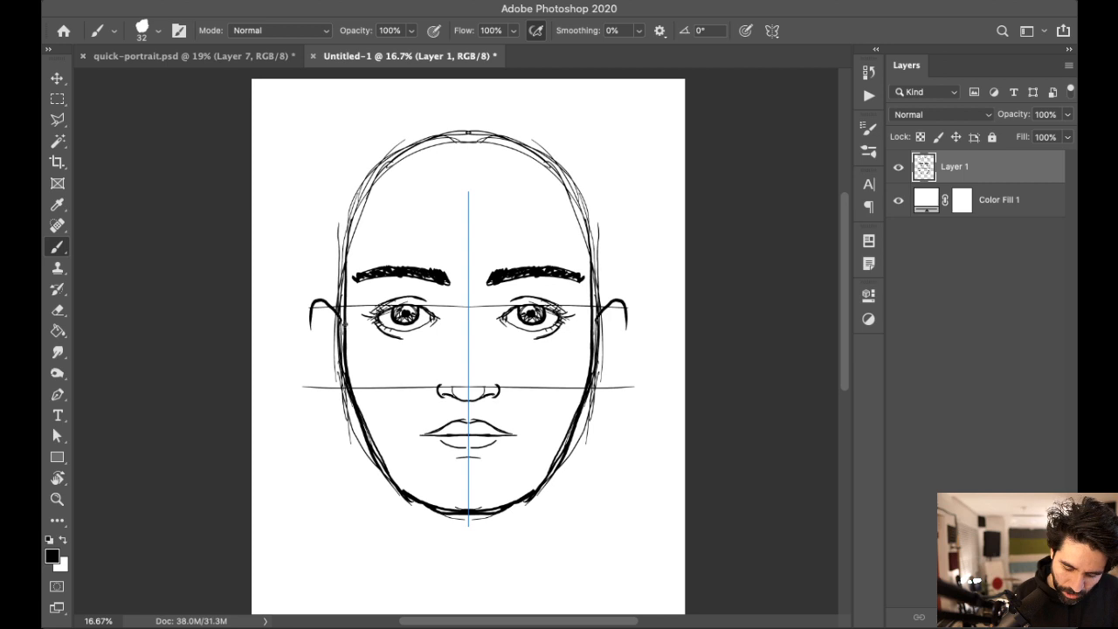
Step: Draw the mirrored outer ear contours down to the lobes between the two guide lines and add inner ear folds
drag(311, 306, 316, 370)
key(super+z)
mouse_move(310, 316)
mouse_down()
mouse_move(313, 353)
mouse_move(340, 396)
mouse_up()
mouse_move(320, 323)
mouse_down()
mouse_move(335, 347)
mouse_move(327, 363)
mouse_up()
key(super+z)
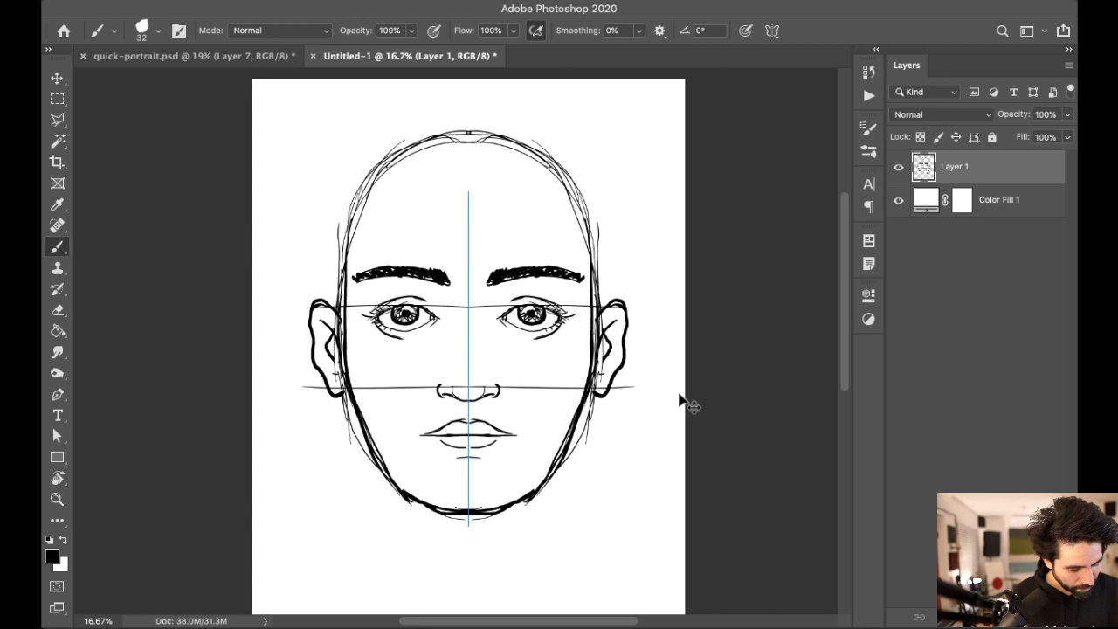
Step: Darken the mirrored eyebrows and add short upright hairs at their inner ends, undoing unwanted strokes
key(super+equal)
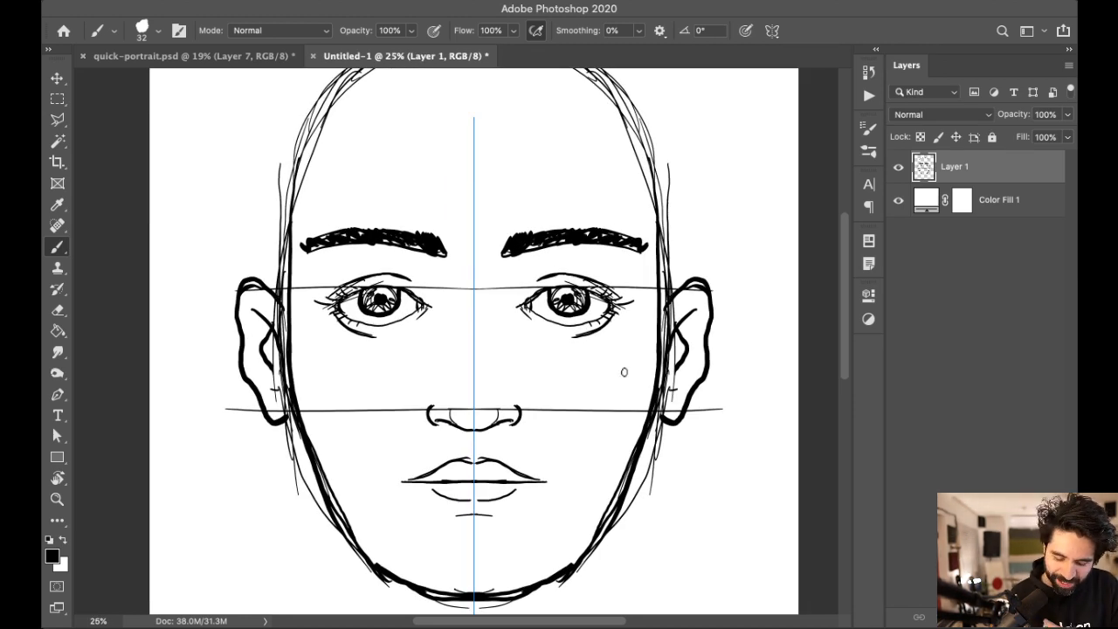
mouse_move(312, 232)
mouse_down()
mouse_move(371, 229)
mouse_move(375, 254)
mouse_up()
key(super+z)
drag(444, 252, 446, 233)
drag(371, 247, 431, 254)
mouse_move(358, 245)
mouse_down()
mouse_move(426, 255)
mouse_move(325, 252)
mouse_move(421, 250)
mouse_up()
key(super+z)
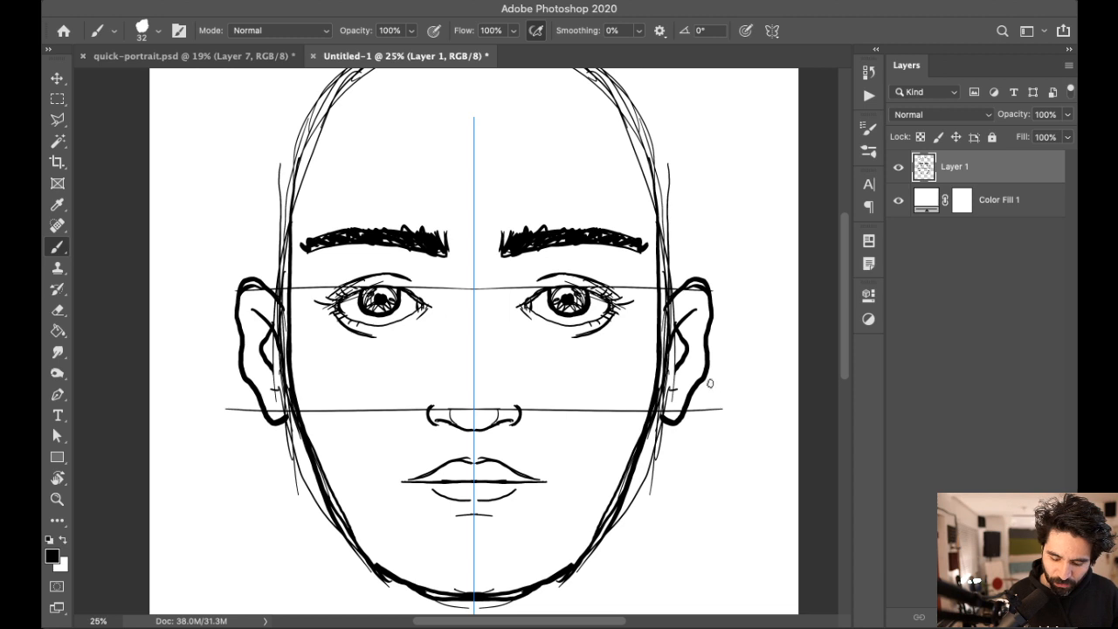
key(super+minus)
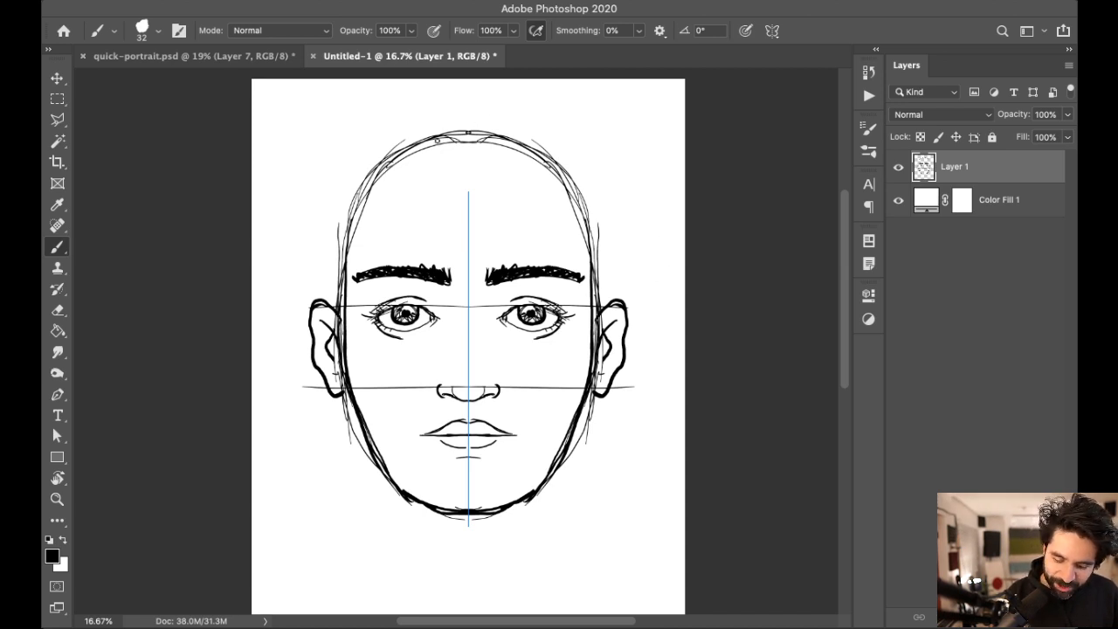
Step: Thicken the mirrored head outline from the crown past the temples and cheeks down to the chin
mouse_move(468, 131)
mouse_down()
mouse_move(404, 146)
mouse_move(381, 165)
mouse_move(364, 194)
mouse_move(345, 293)
mouse_up()
drag(350, 234, 347, 358)
drag(351, 269, 349, 428)
drag(352, 318, 350, 389)
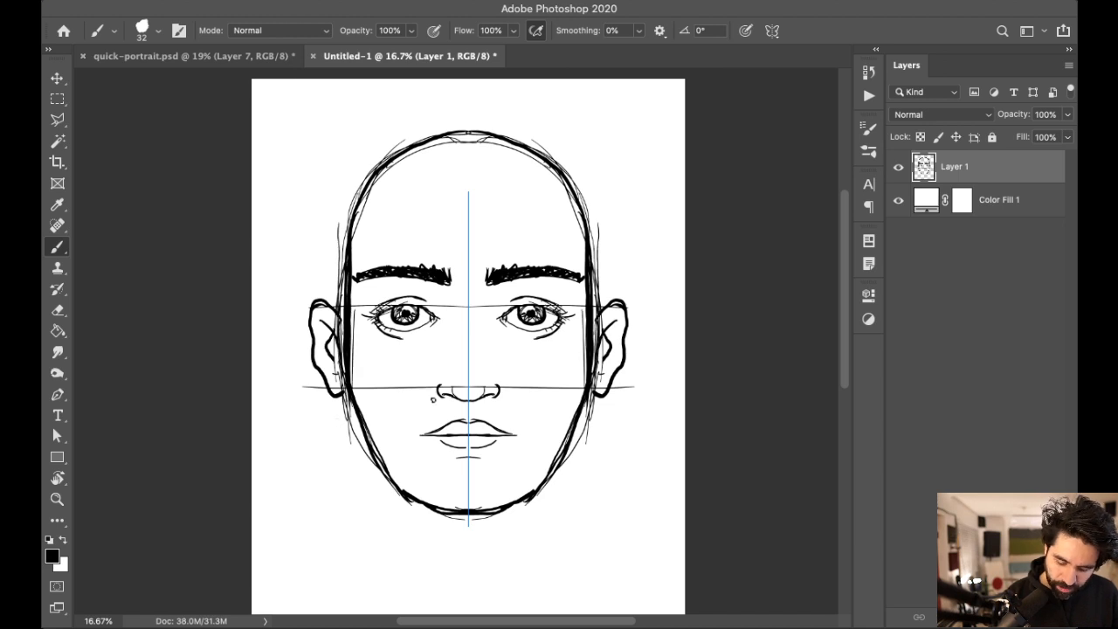
mouse_move(348, 358)
mouse_down()
mouse_move(346, 401)
mouse_move(393, 481)
mouse_move(456, 527)
mouse_up()
drag(411, 496, 461, 513)
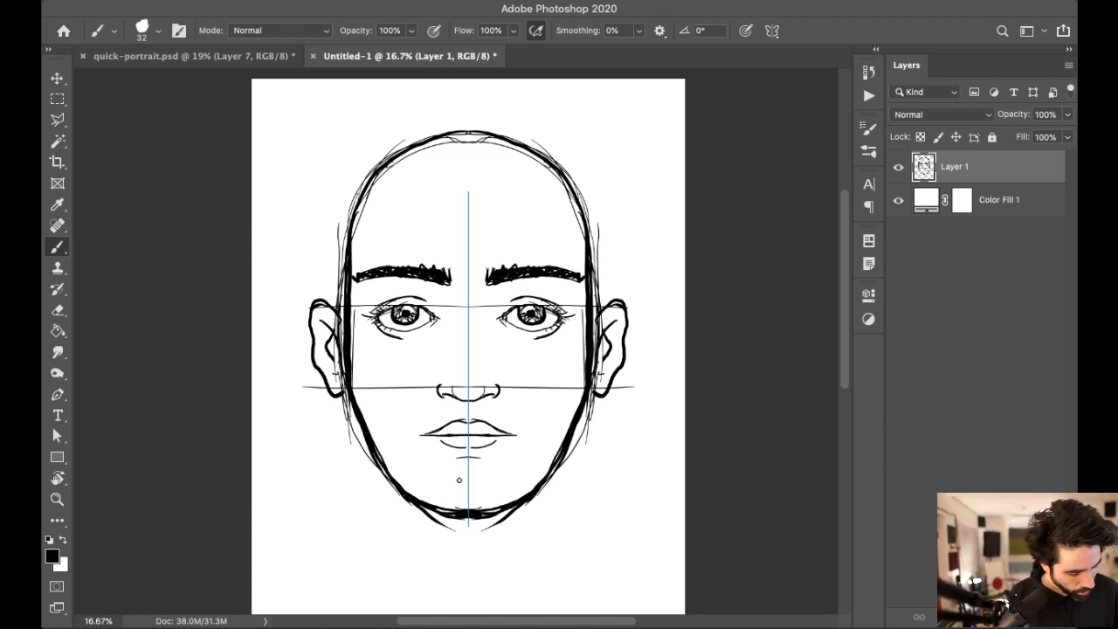
Step: Erase stray sketch strokes below the chin and outside the head contour
key(e)
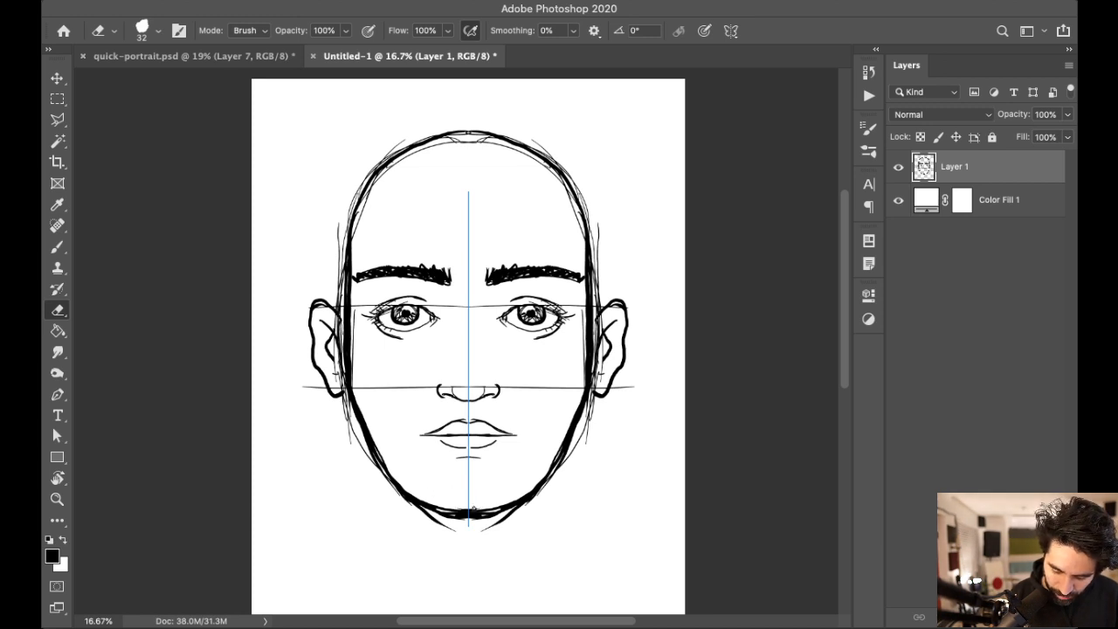
mouse_move(423, 514)
mouse_down()
mouse_move(511, 517)
mouse_move(482, 515)
mouse_up()
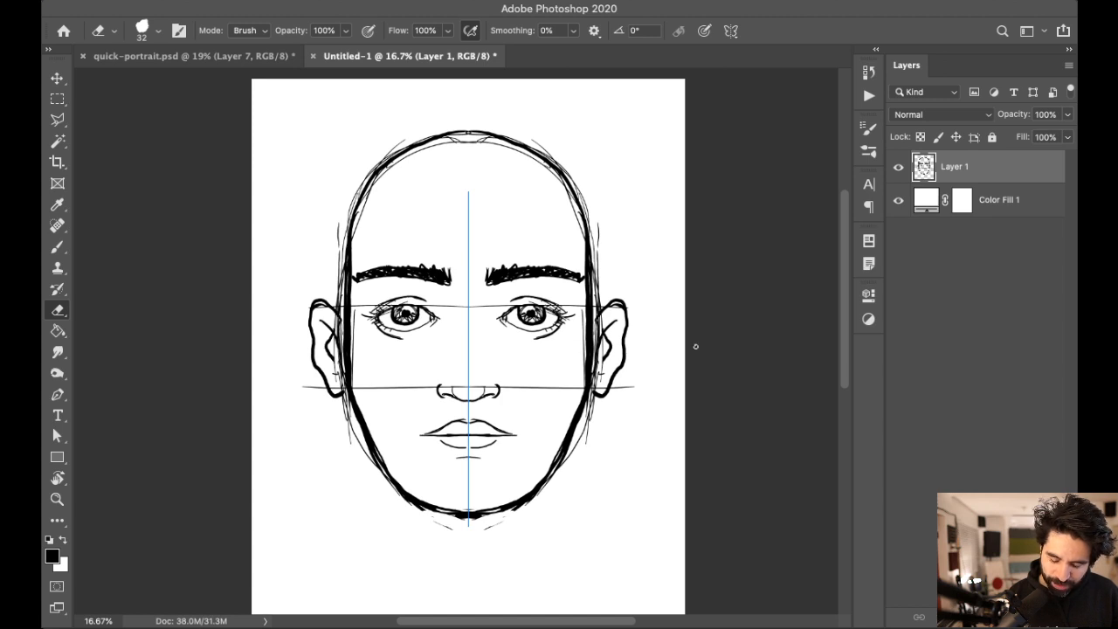
Step: Move the face drawing slightly up on the page to make room for the neck
scroll(628, 389, down, 2)
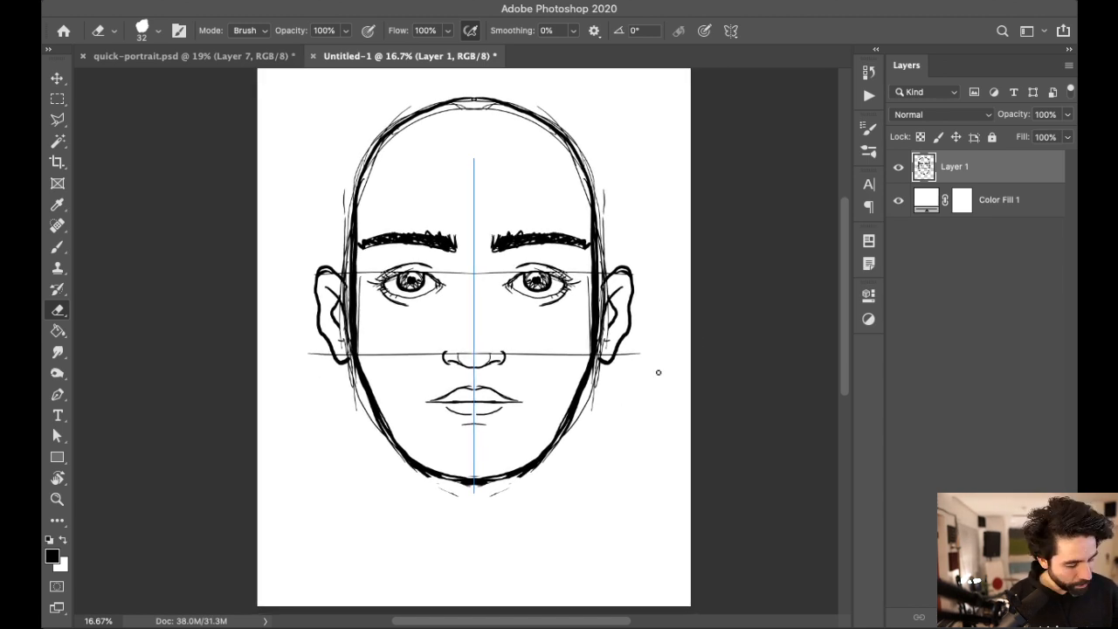
key(super+minus)
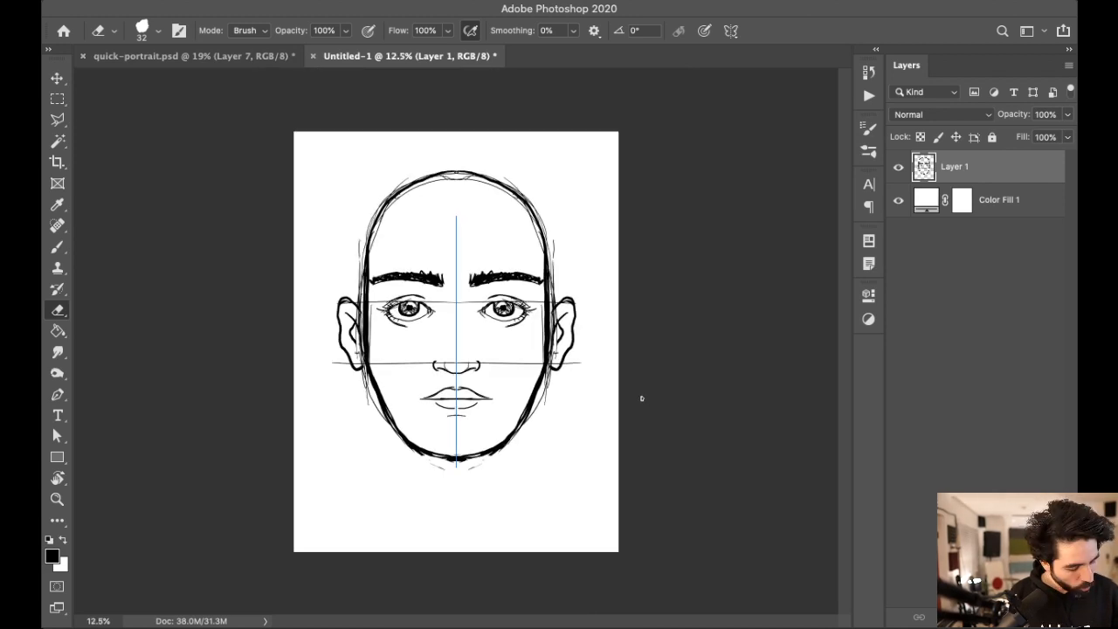
key(v)
drag(544, 397, 544, 385)
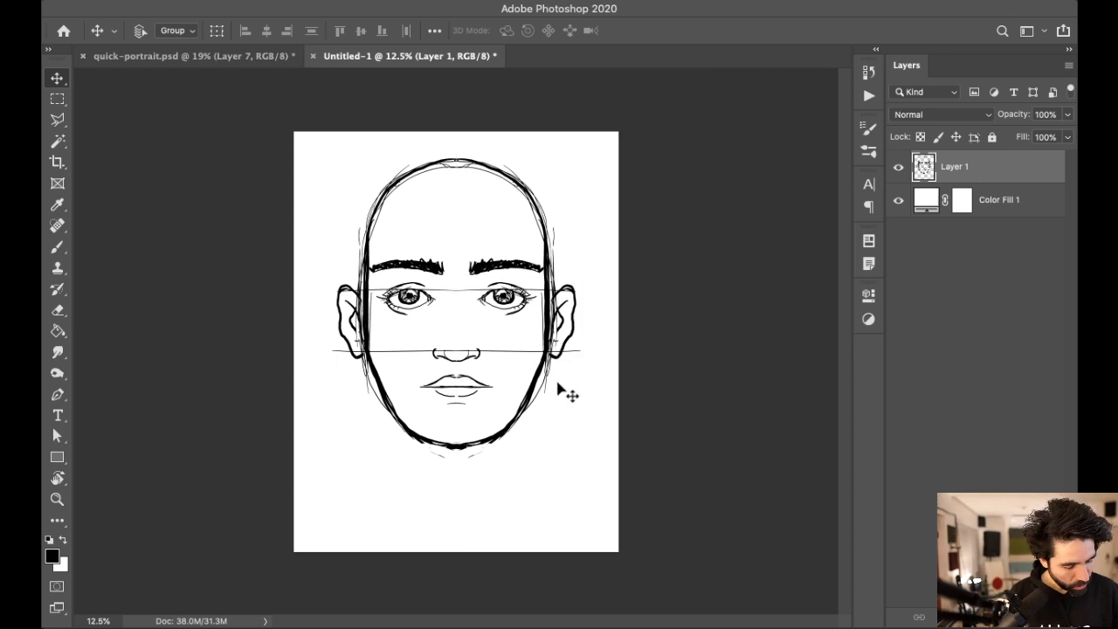
Step: Paint the mirrored vertical neck lines below the jaw with several overlapping strokes
key(super+plus)
key(super+plus)
drag(524, 379, 618, 337)
key(b)
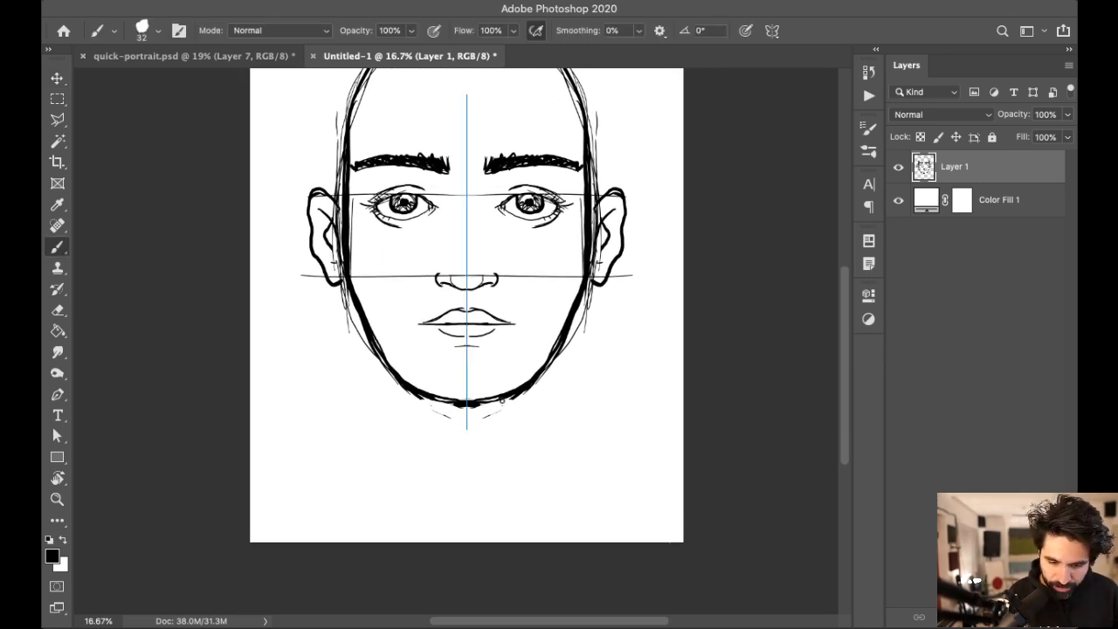
drag(412, 394, 410, 470)
drag(522, 394, 522, 470)
drag(410, 393, 408, 468)
drag(524, 393, 525, 468)
drag(409, 384, 409, 428)
drag(524, 391, 524, 427)
drag(408, 393, 408, 465)
drag(524, 393, 525, 465)
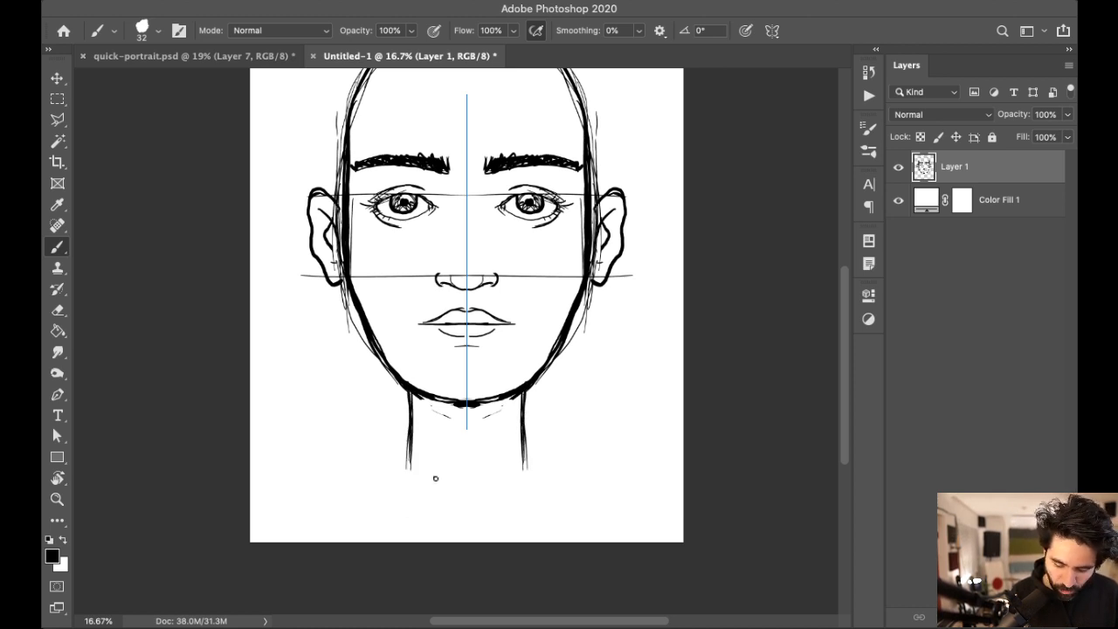
Step: Draw the mirrored shoulder lines sloping outward and down from the base of the neck
drag(408, 463, 330, 489)
drag(524, 463, 596, 485)
drag(331, 489, 282, 506)
drag(596, 485, 651, 506)
scroll(602, 447, up, 3)
scroll(608, 452, down, 3)
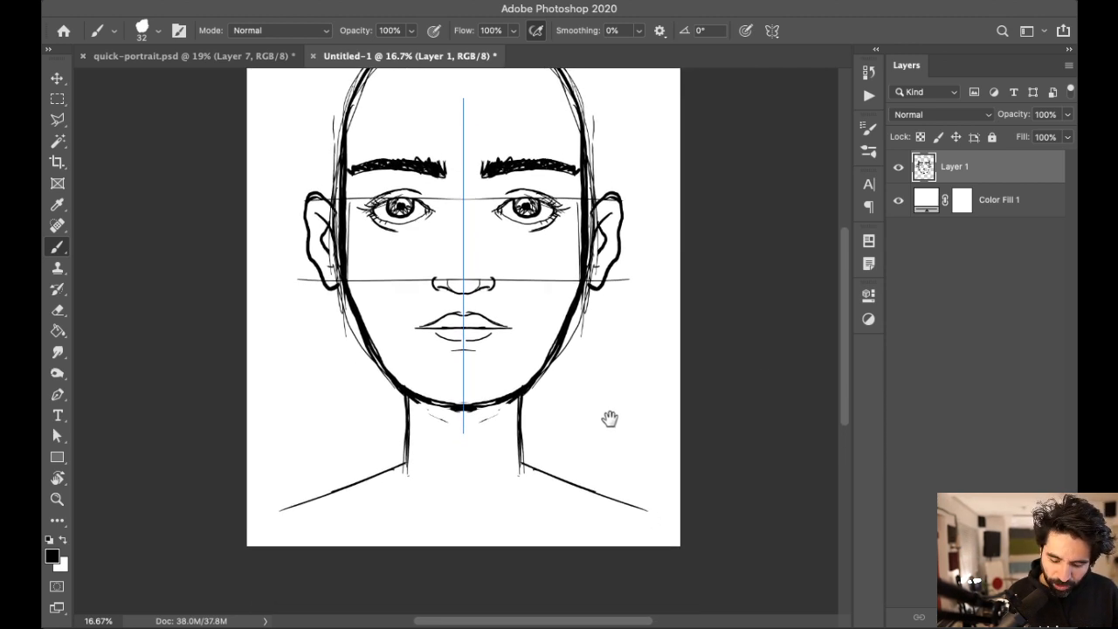
scroll(608, 419, up, 3)
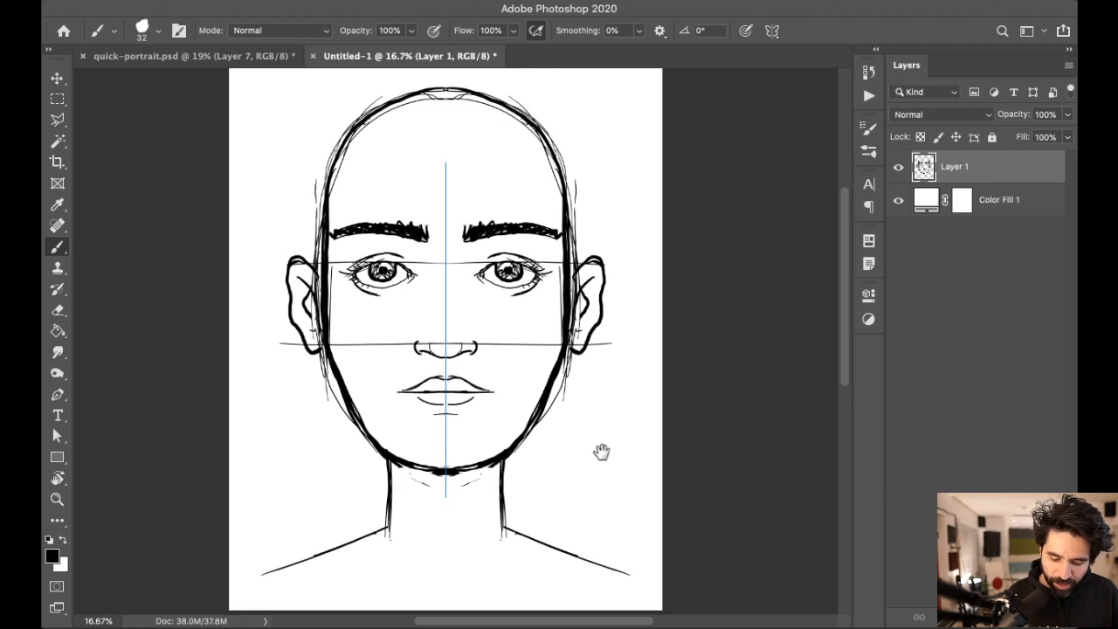
scroll(603, 449, right, 1)
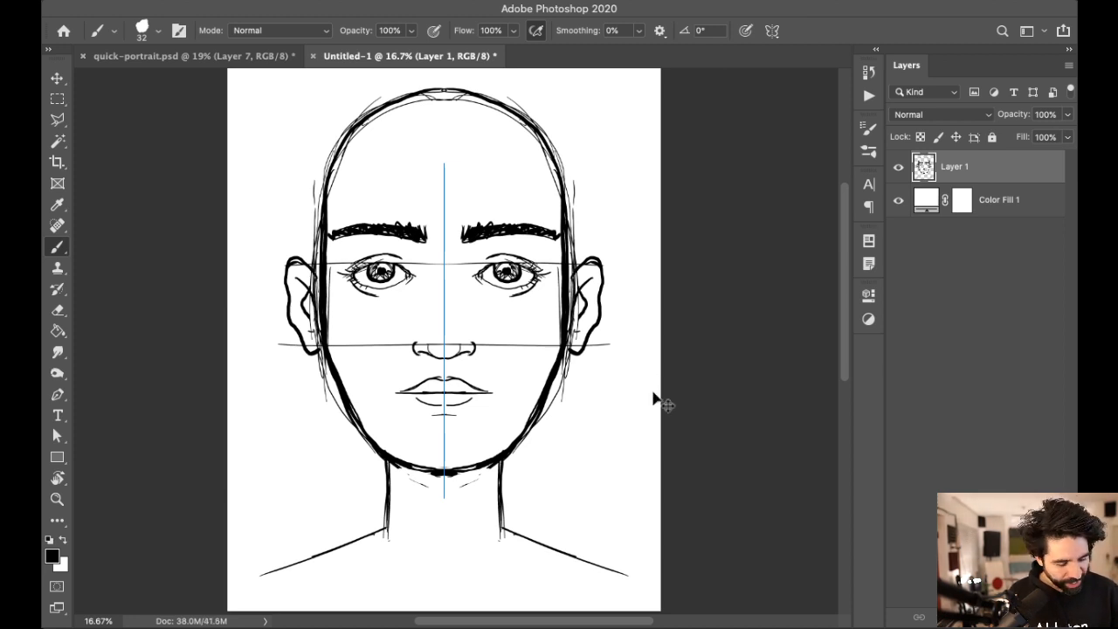
Step: Scale the portrait layer's height down to 98.62% with Free Transform, keeping the width at 100%
key(ctrl+minus)
key(ctrl+t)
drag(459, 157, 460, 157)
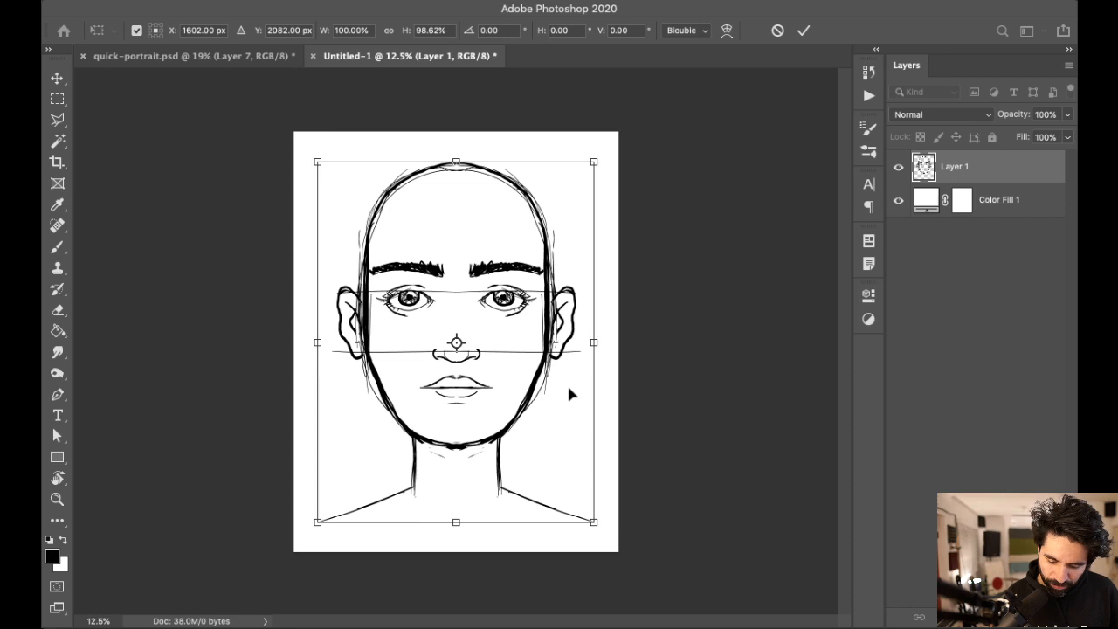
drag(598, 344, 603, 348)
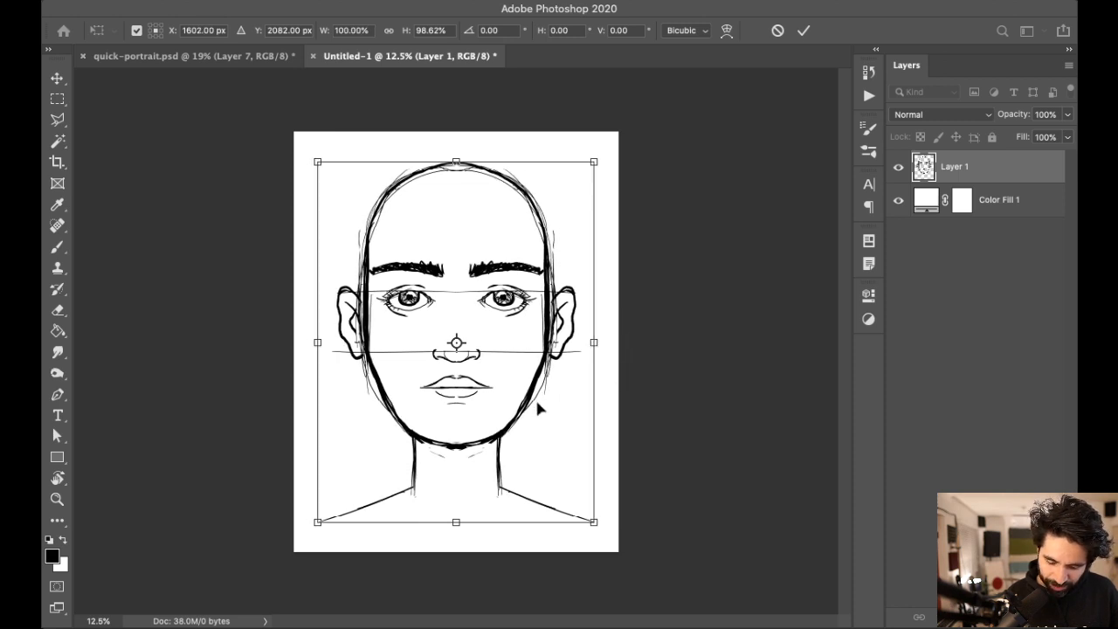
key(Return)
Step: Lower the opacity of the portrait sketch layer to 20%
key(b)
key(super+plus)
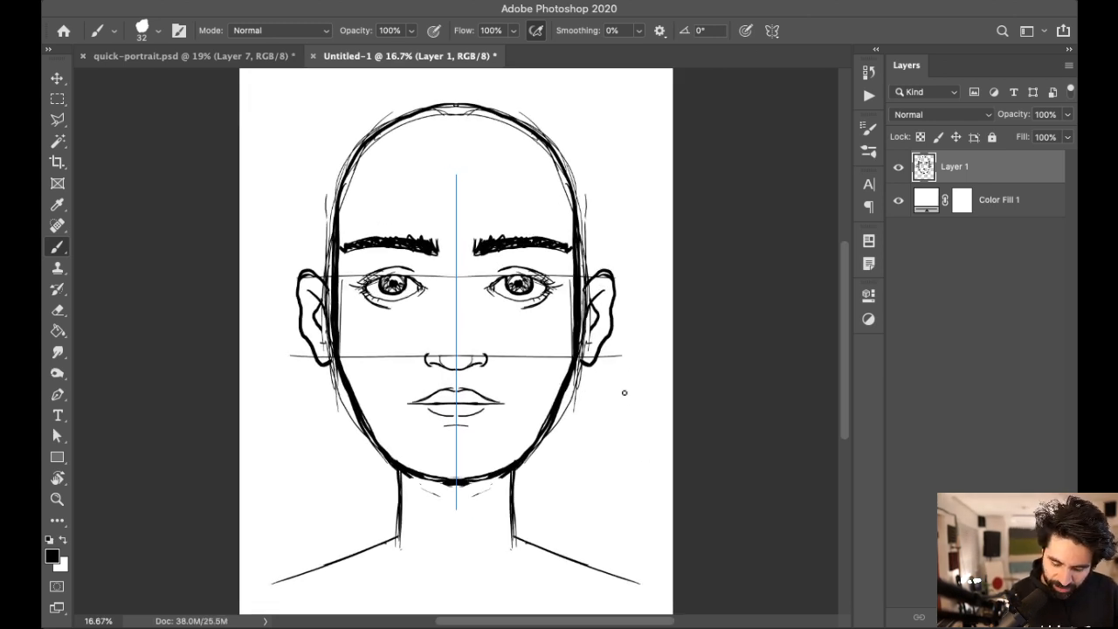
scroll(579, 417, down, 2)
click(1067, 115)
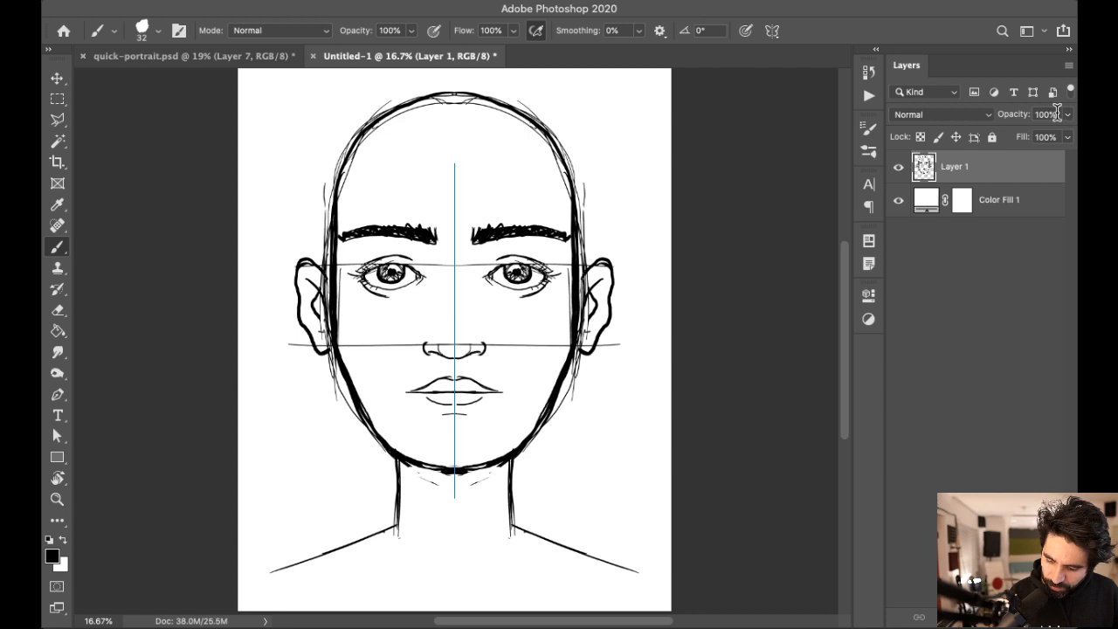
click(1009, 136)
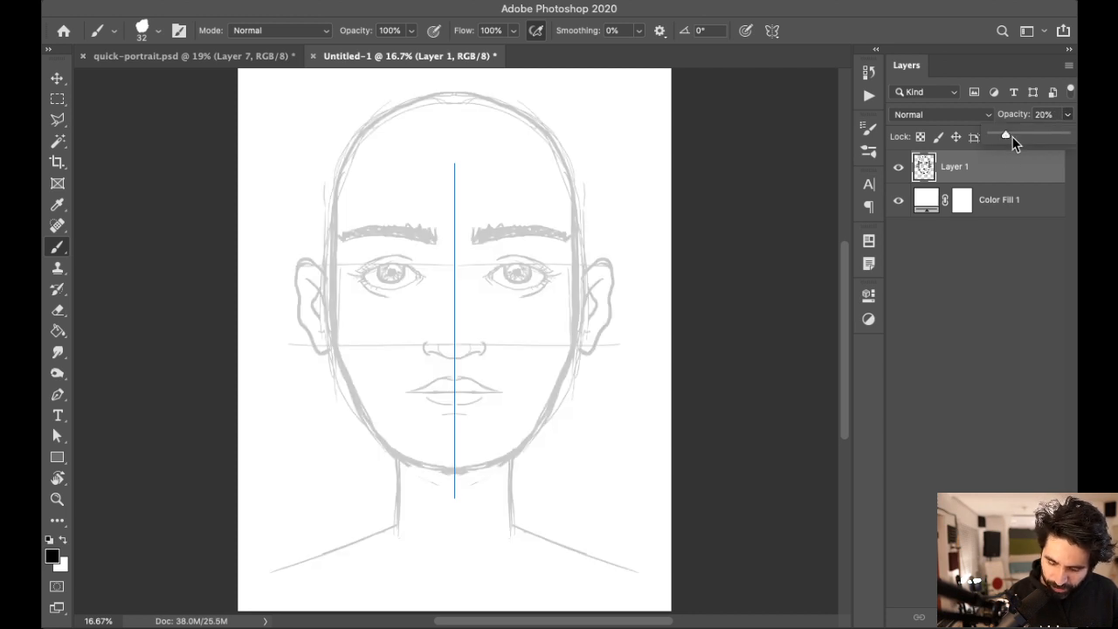
Step: Undo the accidental deletion of the sketch layer and add a new empty layer above it
key(BackSpace)
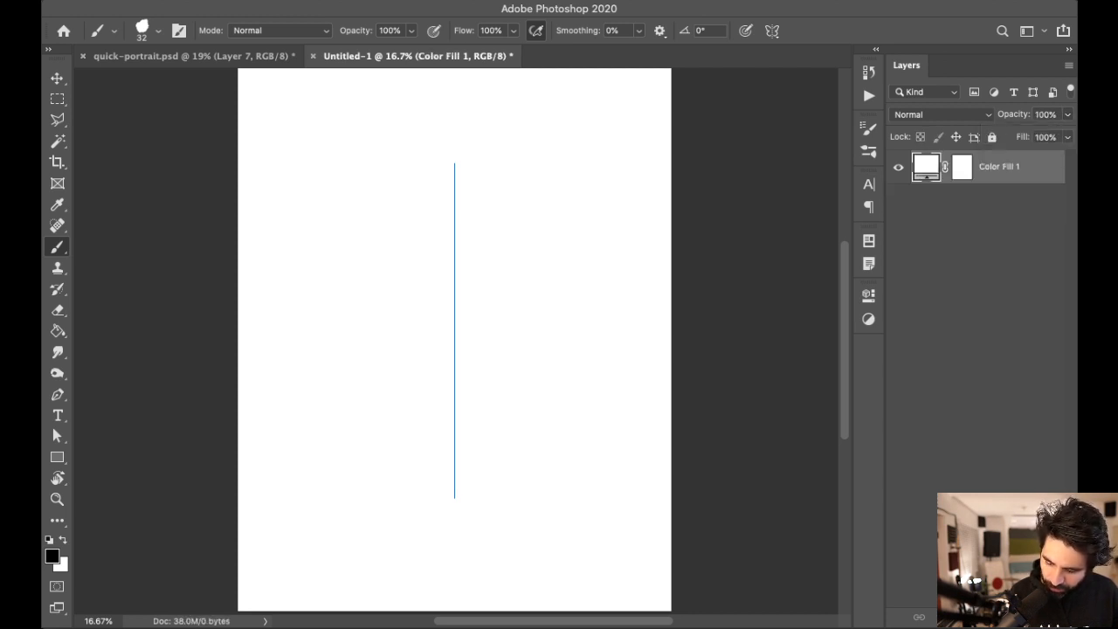
key(super+z)
key(super+alt+shift+n)
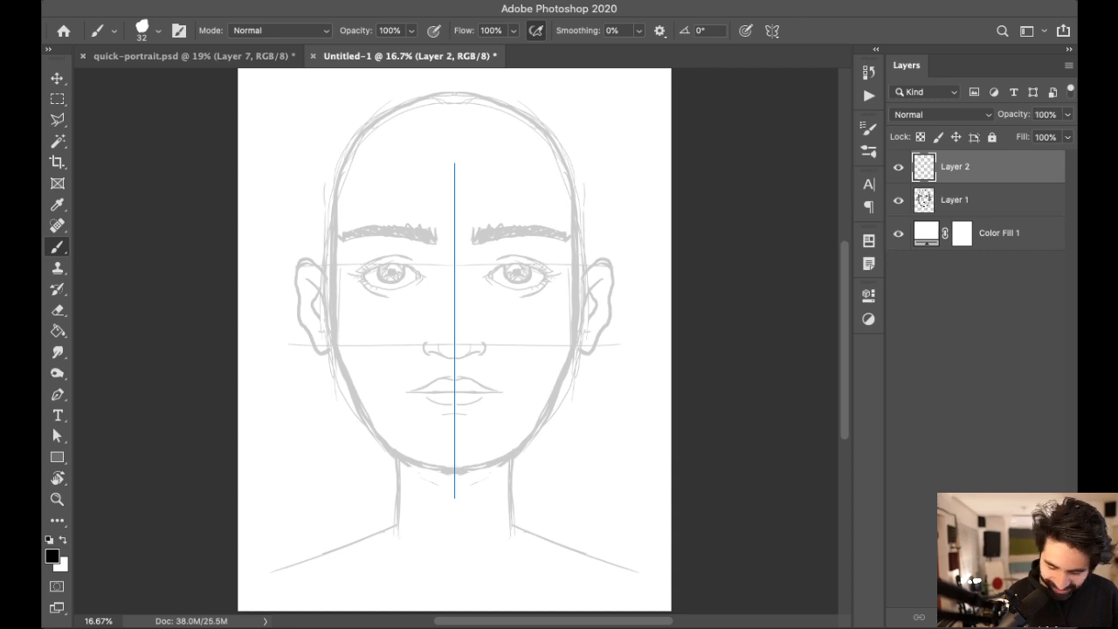
Step: Ink the upper and lower lid contours of the mirrored eyes over the faded sketch
key(super+equal)
key(super+equal)
scroll(594, 359, up, 2)
scroll(594, 360, left, 3)
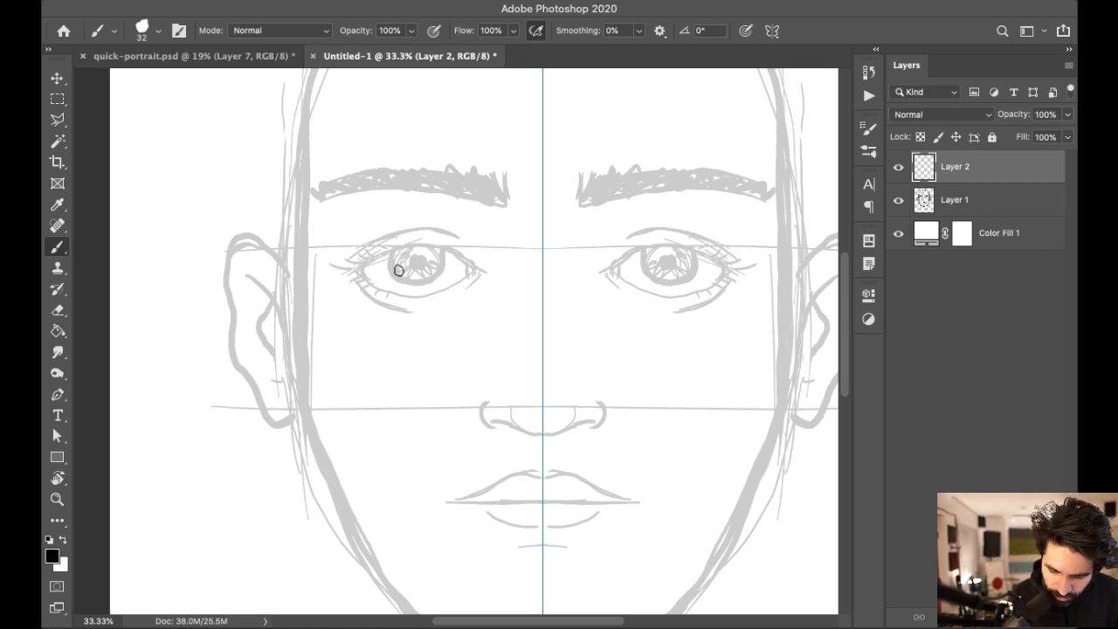
mouse_move(363, 266)
mouse_down()
mouse_move(407, 241)
mouse_move(450, 245)
mouse_move(471, 271)
mouse_up()
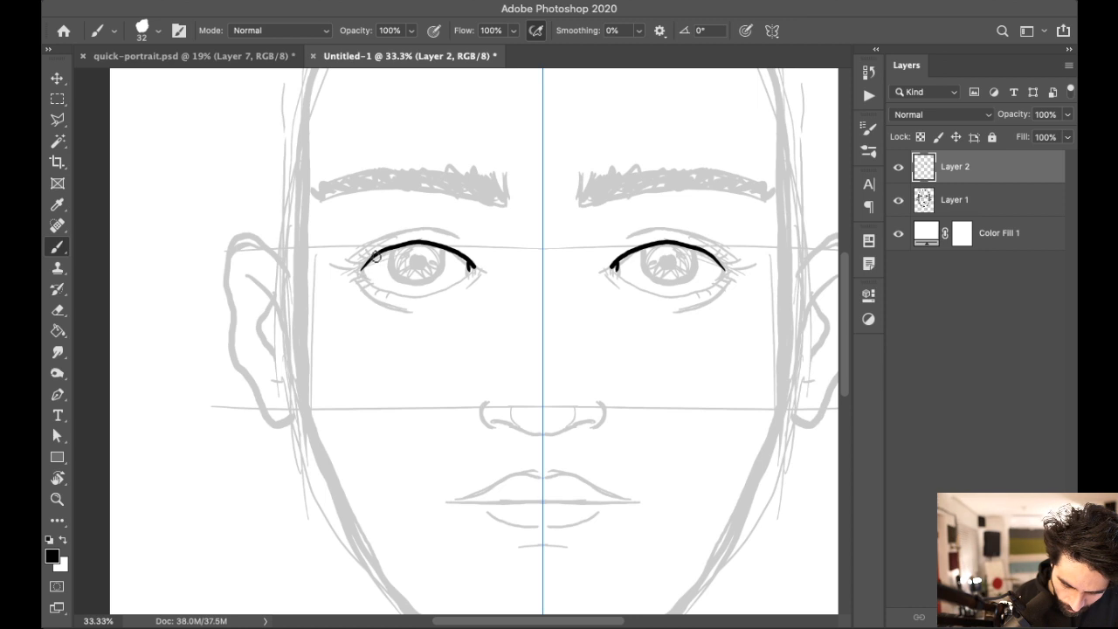
mouse_move(368, 262)
mouse_down()
mouse_move(371, 282)
mouse_move(406, 296)
mouse_move(472, 273)
mouse_up()
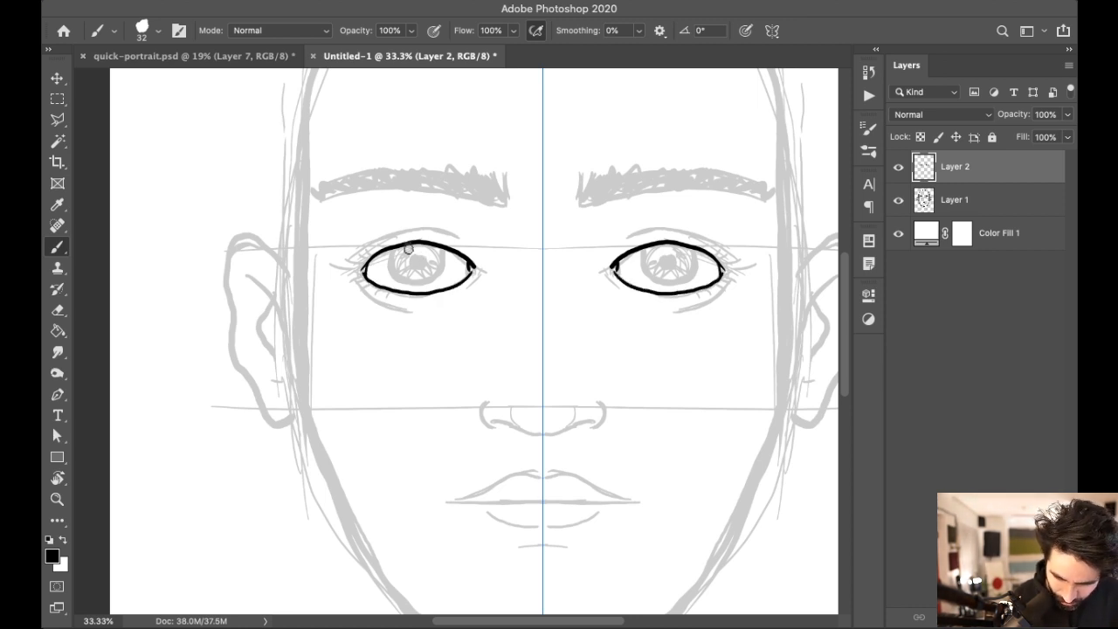
Step: Ink the mirrored irises and filled pupils, and darken the upper iris around a small highlight
mouse_move(390, 248)
mouse_down()
mouse_move(406, 281)
mouse_move(415, 262)
mouse_move(395, 277)
mouse_move(424, 284)
mouse_move(442, 268)
mouse_move(406, 266)
mouse_move(418, 262)
mouse_up()
key(ctrl+z)
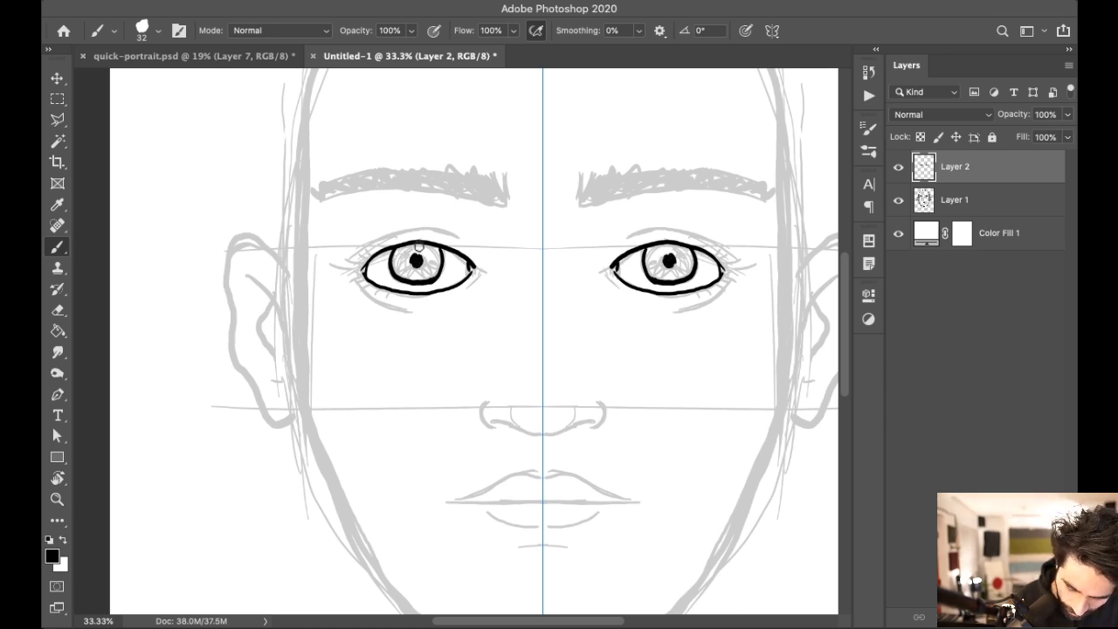
mouse_move(409, 251)
mouse_down()
mouse_move(436, 259)
mouse_move(427, 245)
mouse_move(409, 247)
mouse_up()
scroll(699, 287, right, 1)
mouse_move(629, 278)
mouse_down()
mouse_move(652, 311)
mouse_move(625, 284)
mouse_up()
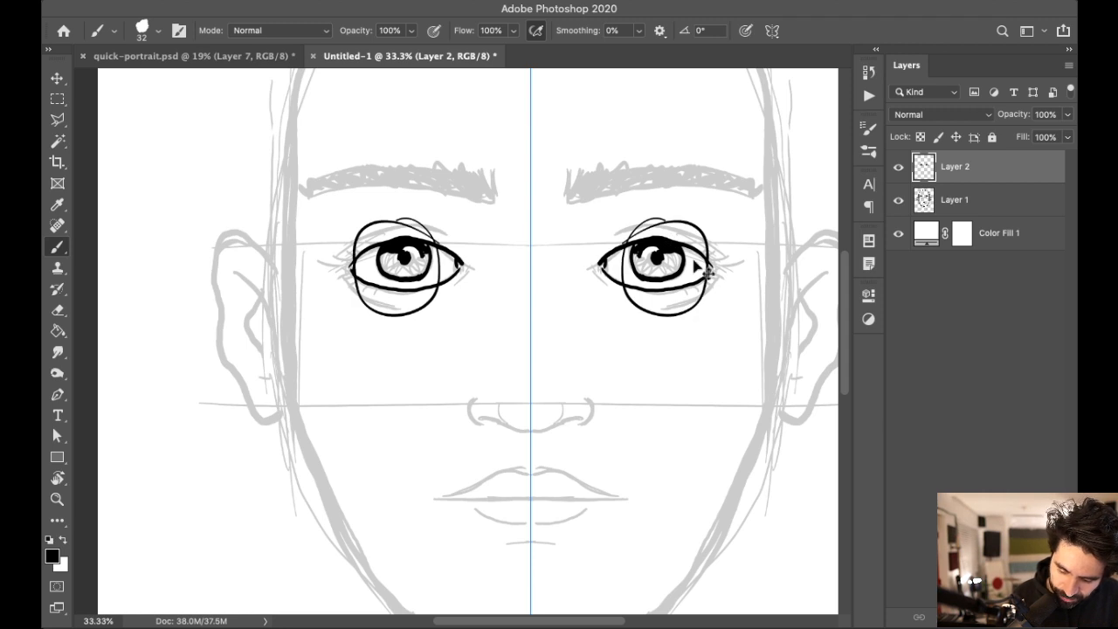
key(super+z)
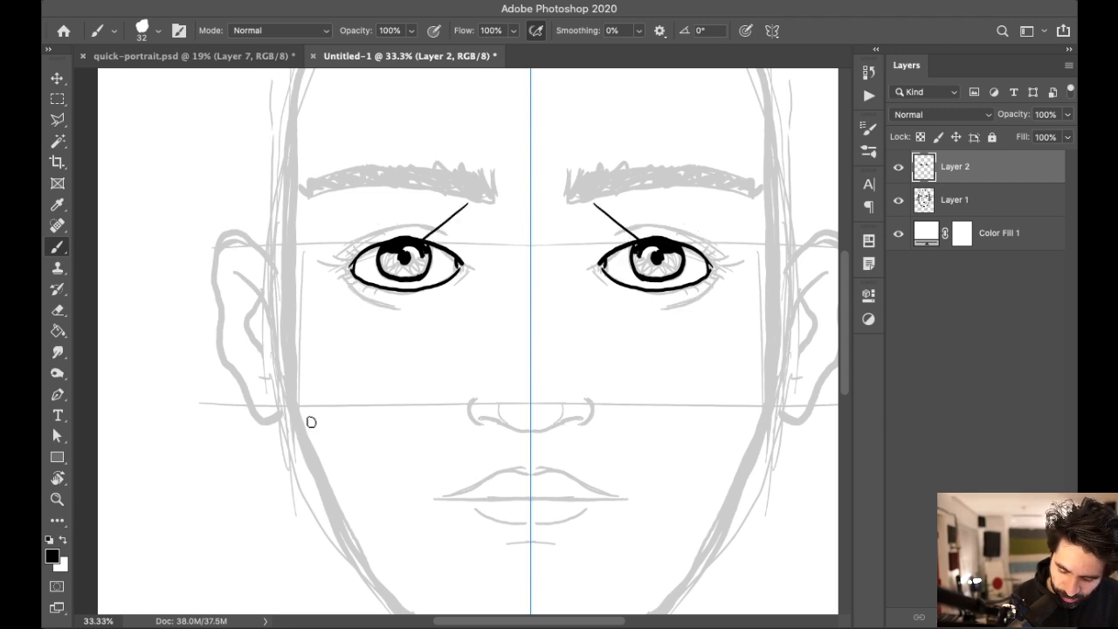
key(super+z)
drag(457, 195, 418, 240)
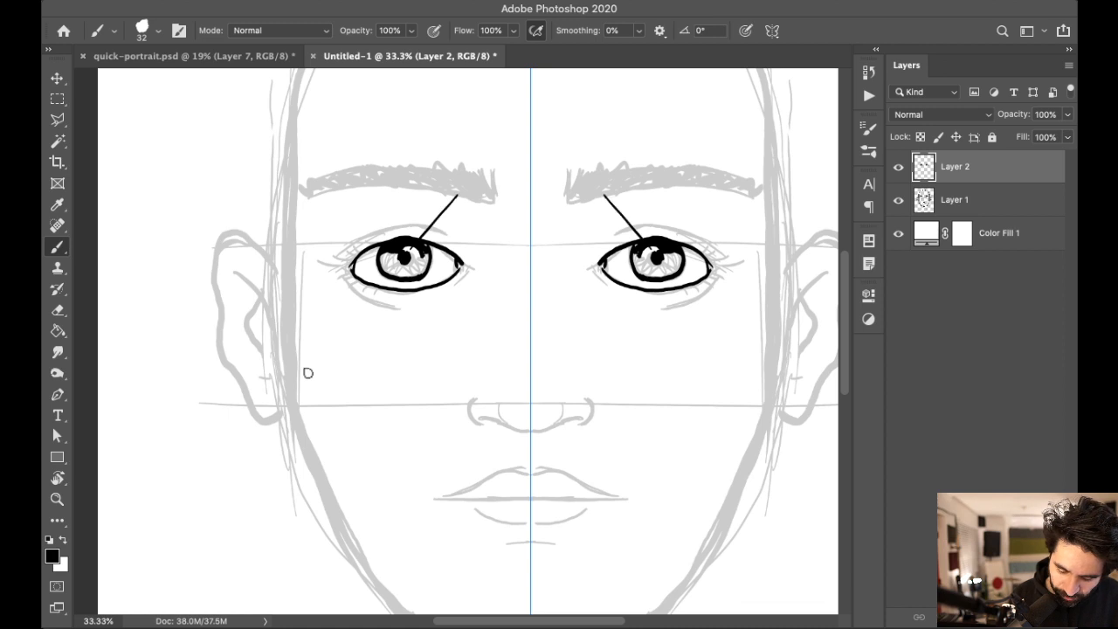
key(super+z)
drag(742, 191, 677, 241)
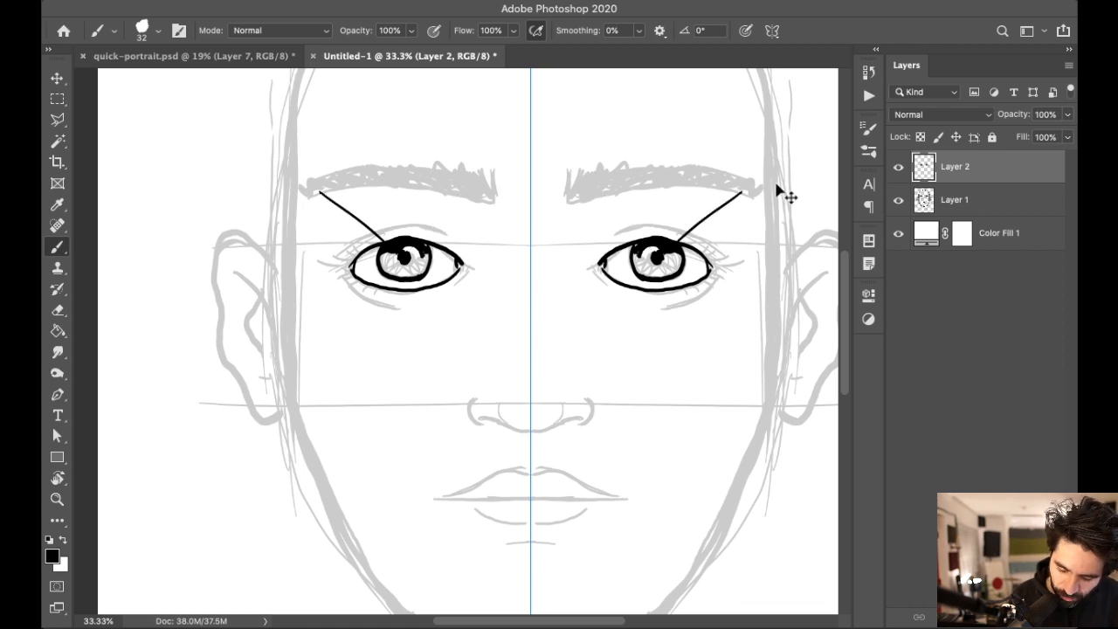
key(super+z)
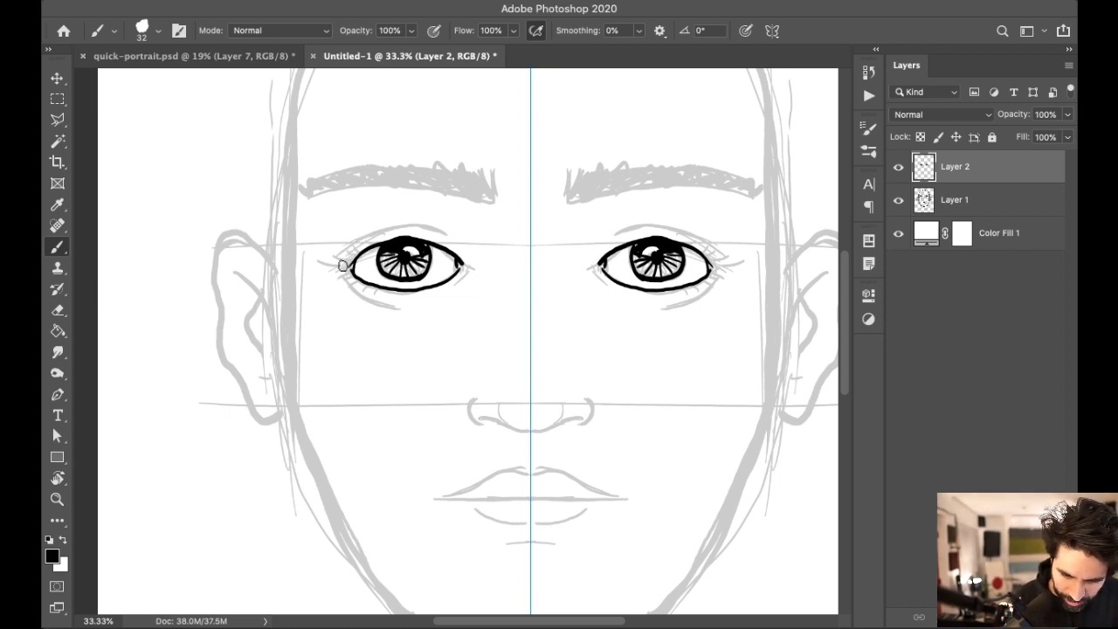
Step: Ink the upper lid creases of the mirrored eyes and add short upper and lower lashes toward the outer corners
mouse_move(341, 257)
mouse_down()
mouse_move(382, 231)
mouse_move(430, 228)
mouse_up()
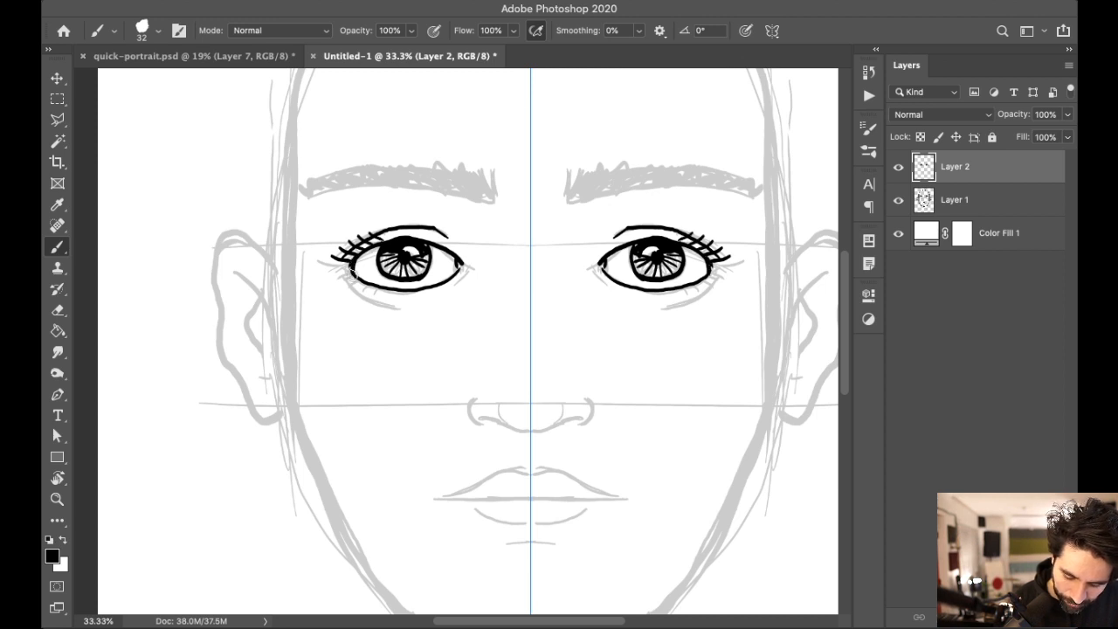
key(super+equal)
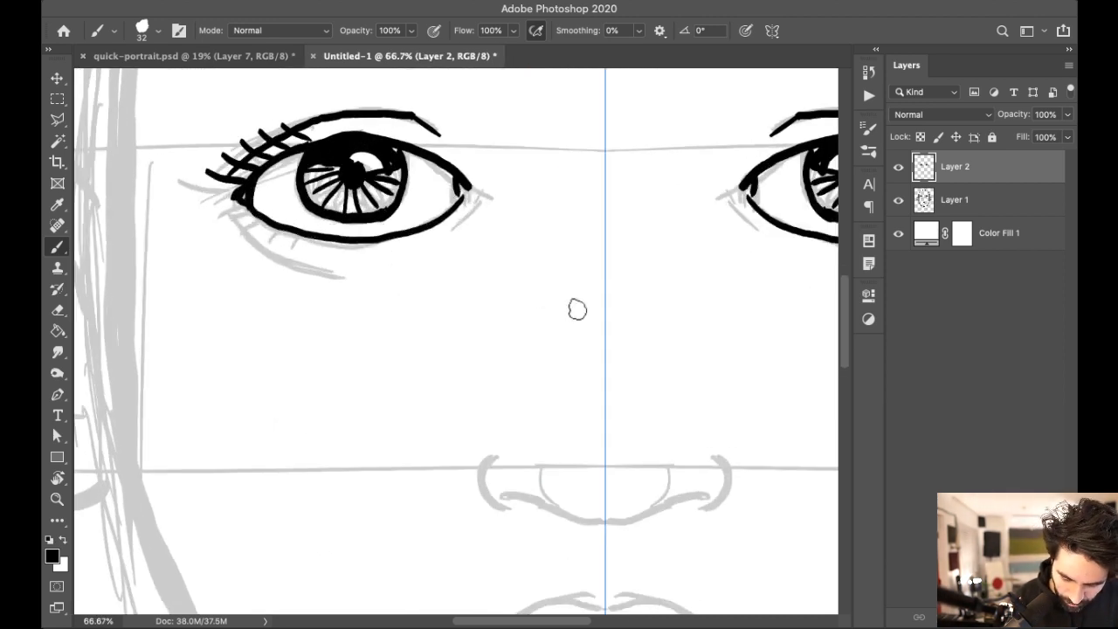
drag(486, 327, 586, 339)
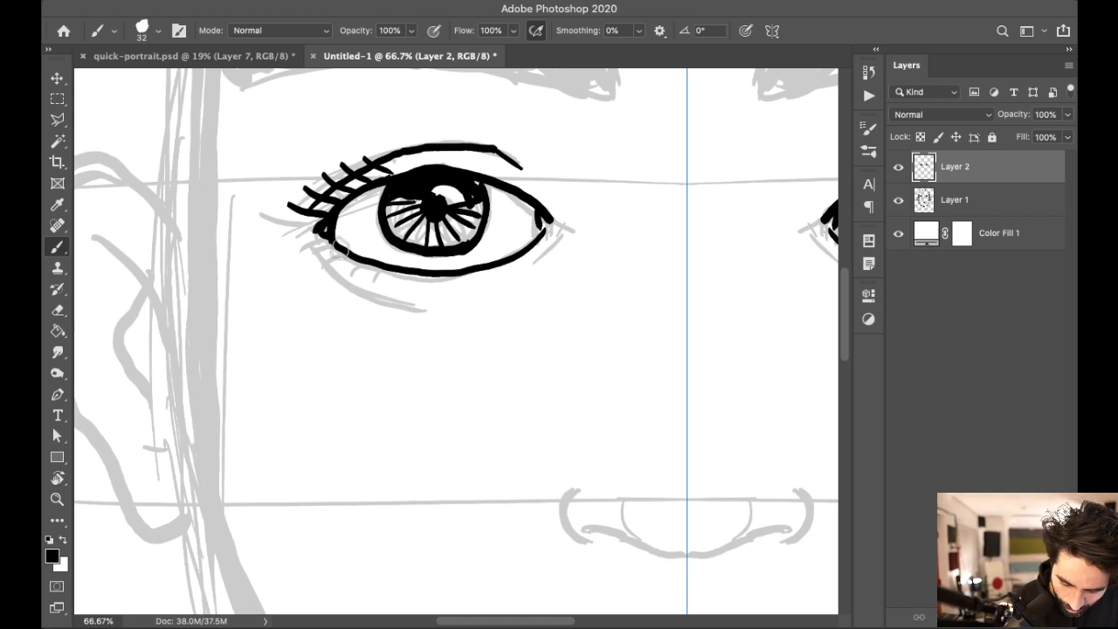
drag(330, 243, 318, 251)
mouse_move(337, 251)
mouse_down()
mouse_move(327, 275)
mouse_move(398, 291)
mouse_up()
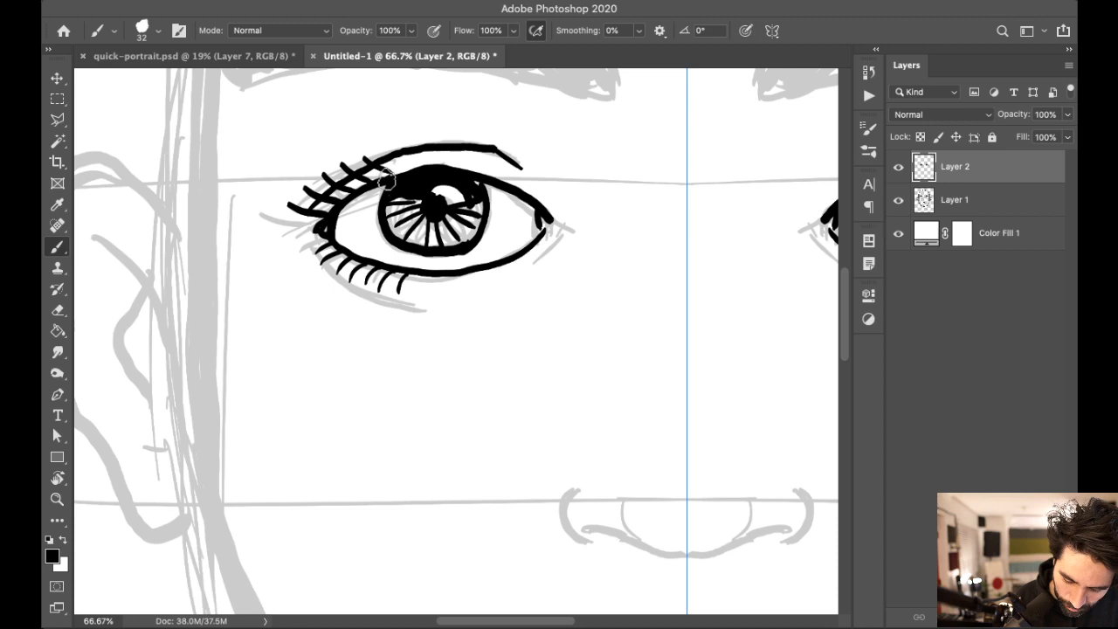
Step: Thicken the upper lid line and outer corner of the mirrored eyes, and ink the tear ducts at the inner corners
mouse_move(437, 168)
mouse_down()
mouse_move(342, 199)
mouse_move(395, 187)
mouse_up()
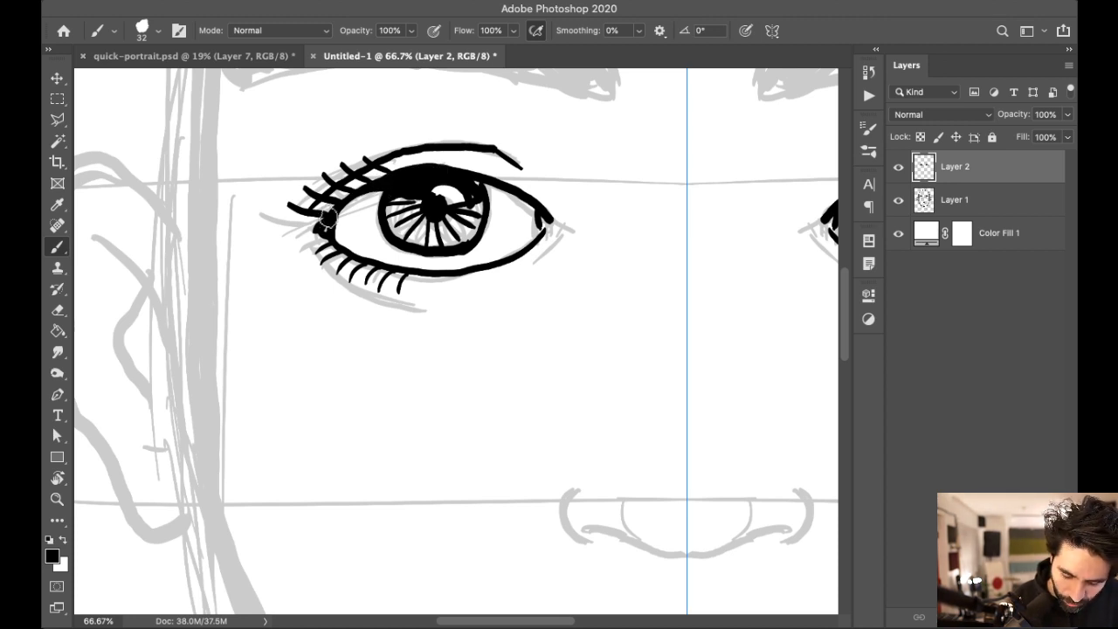
drag(297, 229, 332, 229)
key(ctrl+z)
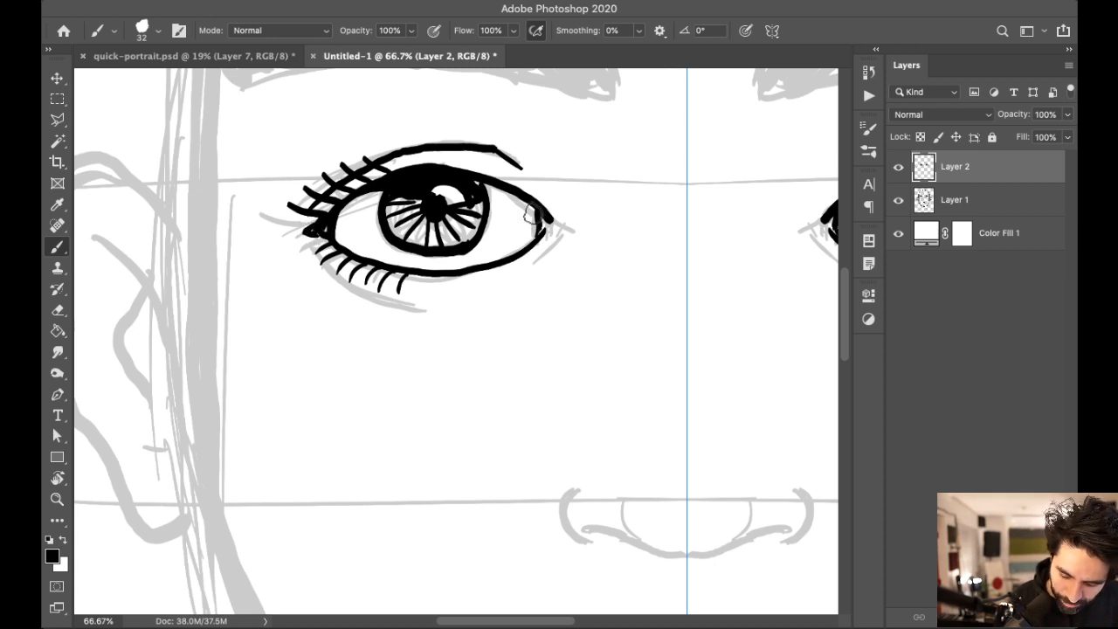
mouse_move(527, 201)
mouse_down()
mouse_move(534, 243)
mouse_move(555, 218)
mouse_up()
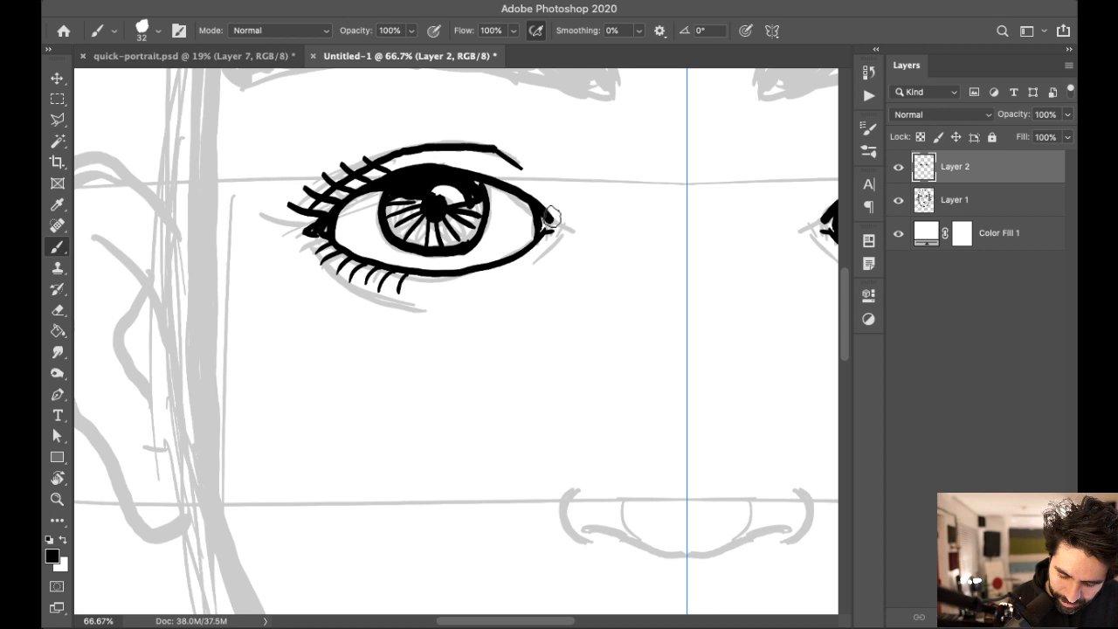
mouse_move(551, 214)
mouse_down()
mouse_move(559, 232)
mouse_move(550, 225)
mouse_up()
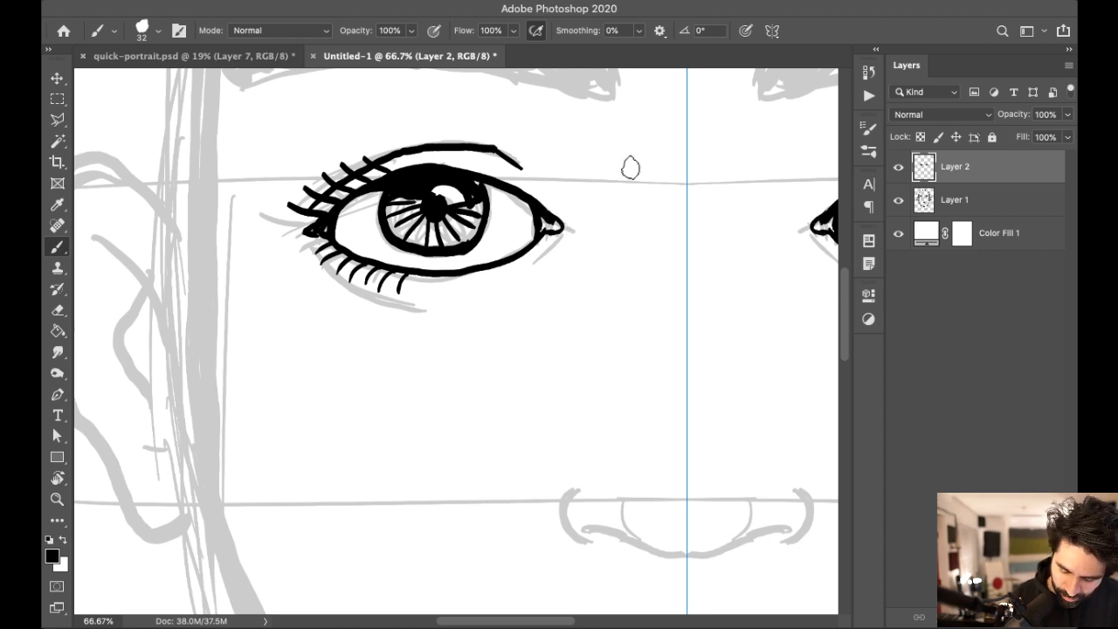
Step: Ink the fold lines beside the inner eye corners and under the eyes, and add extra lashes at the outer corners
drag(452, 151, 524, 163)
drag(554, 234, 515, 270)
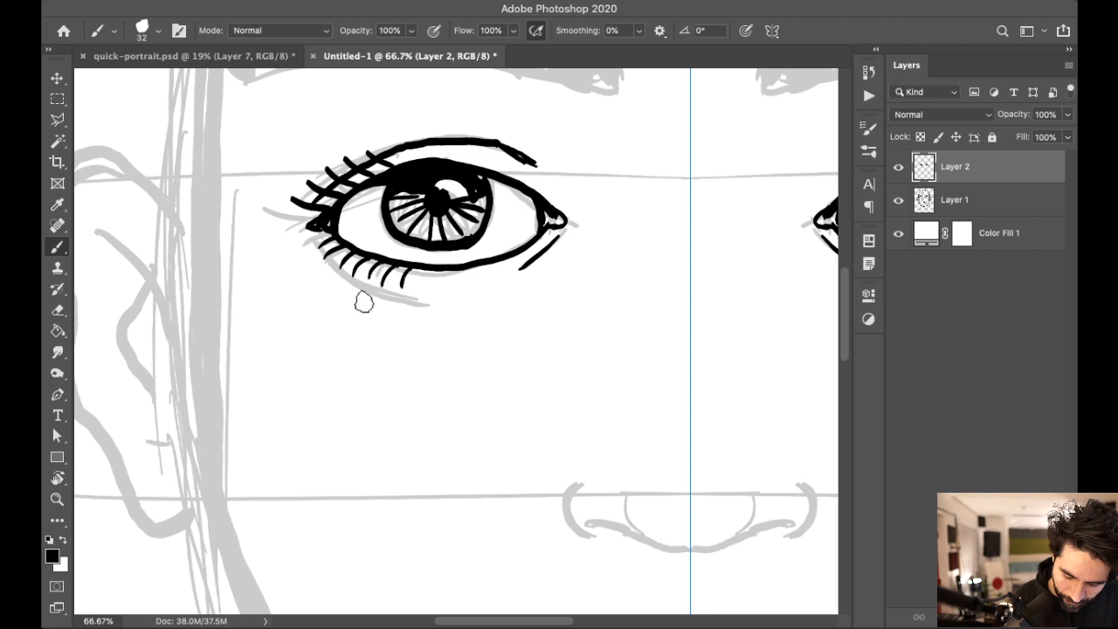
mouse_move(318, 246)
mouse_down()
mouse_move(375, 292)
mouse_move(438, 301)
mouse_up()
drag(287, 224, 324, 225)
scroll(497, 262, up, 2)
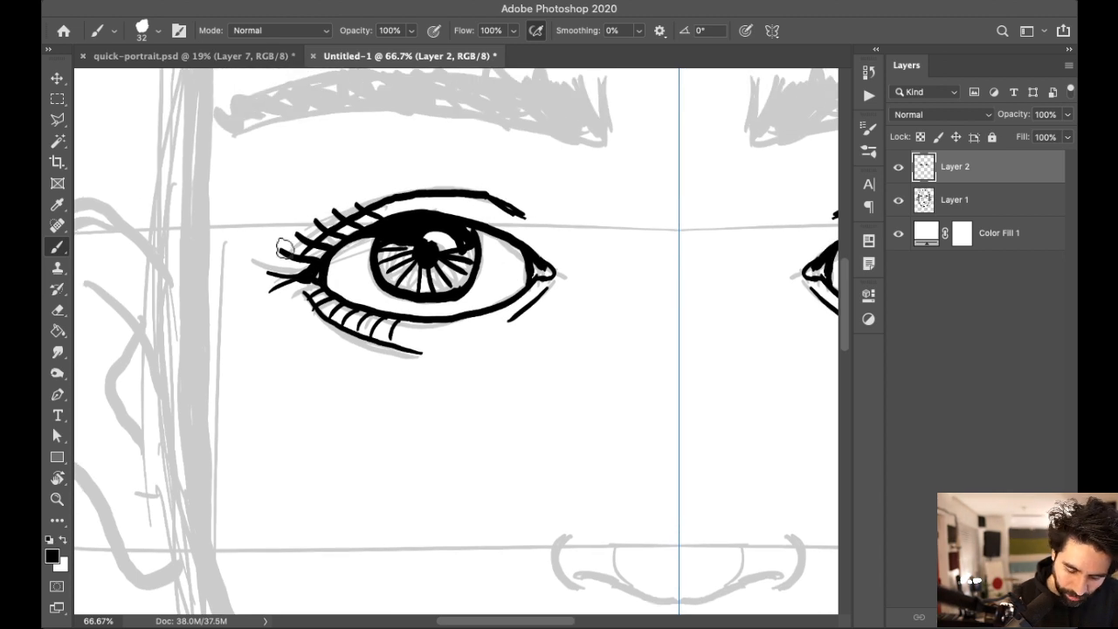
Step: Fill the mirrored eyebrows with dense, slanted black hair strokes over the sketched brow shapes, ending in a point at the inner lower edge
drag(499, 167, 474, 249)
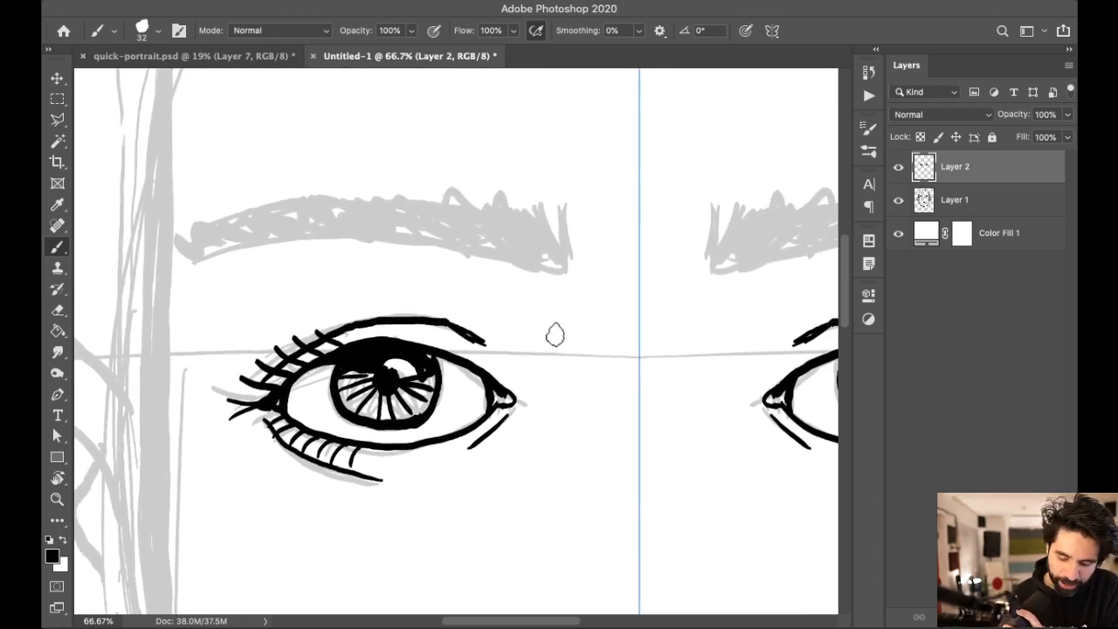
drag(393, 209, 473, 257)
drag(443, 207, 489, 254)
mouse_move(458, 214)
mouse_down()
mouse_move(503, 264)
mouse_move(533, 262)
mouse_up()
drag(501, 206, 558, 270)
mouse_move(535, 204)
mouse_down()
mouse_move(566, 273)
mouse_move(540, 245)
mouse_up()
mouse_move(462, 208)
mouse_down()
mouse_move(534, 265)
mouse_move(494, 254)
mouse_up()
drag(409, 198, 480, 252)
mouse_move(374, 191)
mouse_down()
mouse_move(433, 249)
mouse_move(451, 250)
mouse_up()
drag(358, 208, 419, 246)
mouse_move(314, 210)
mouse_down()
mouse_move(373, 226)
mouse_move(327, 231)
mouse_up()
mouse_move(281, 210)
mouse_down()
mouse_move(334, 236)
mouse_move(316, 236)
mouse_up()
drag(248, 223, 276, 248)
drag(195, 227, 269, 251)
mouse_move(176, 231)
mouse_down()
mouse_move(213, 257)
mouse_move(260, 229)
mouse_up()
mouse_move(213, 224)
mouse_down()
mouse_move(315, 241)
mouse_move(297, 241)
mouse_up()
mouse_move(300, 198)
mouse_down()
mouse_move(362, 223)
mouse_move(418, 218)
mouse_move(471, 237)
mouse_up()
drag(446, 201, 486, 251)
drag(480, 202, 536, 252)
mouse_move(520, 208)
mouse_down()
mouse_move(548, 259)
mouse_move(569, 261)
mouse_up()
drag(564, 213, 571, 272)
mouse_move(514, 210)
mouse_down()
mouse_move(522, 242)
mouse_move(568, 267)
mouse_up()
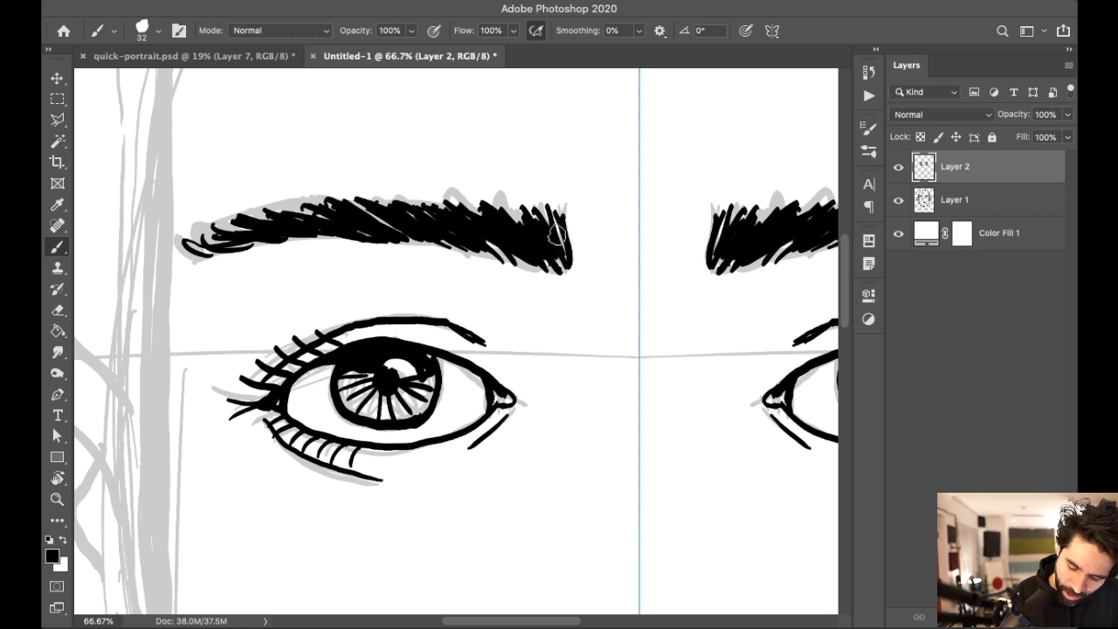
drag(555, 220, 573, 267)
drag(485, 231, 510, 259)
drag(552, 243, 574, 280)
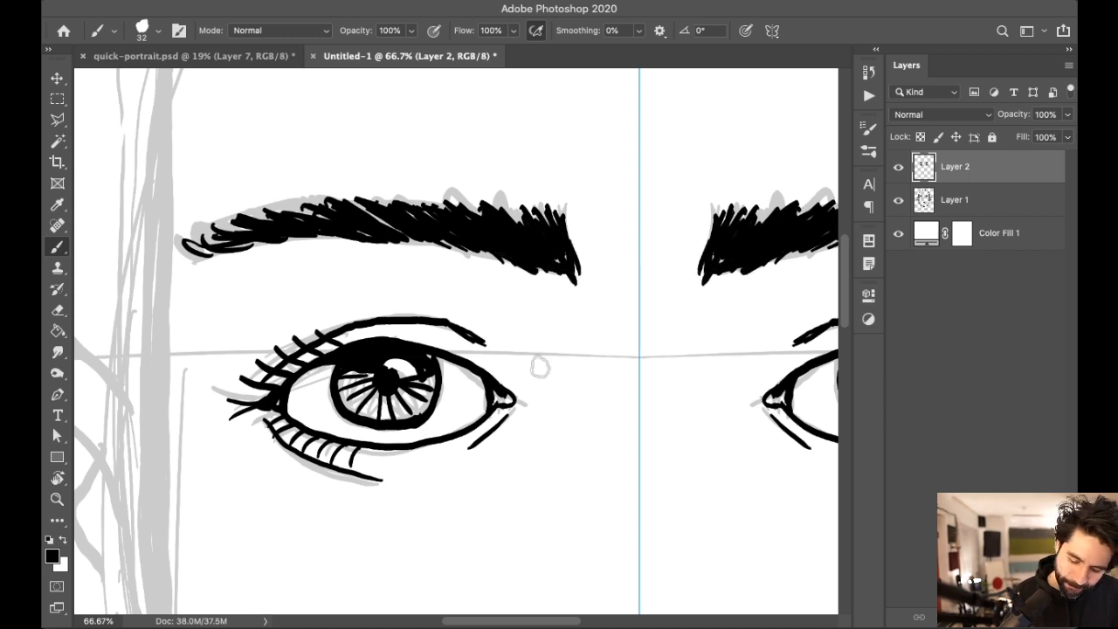
Step: Extend the inner ends of the upper lid creases, refine the inner eye corners and darken the pupils
drag(475, 330, 499, 356)
drag(651, 378, 643, 349)
drag(475, 348, 472, 387)
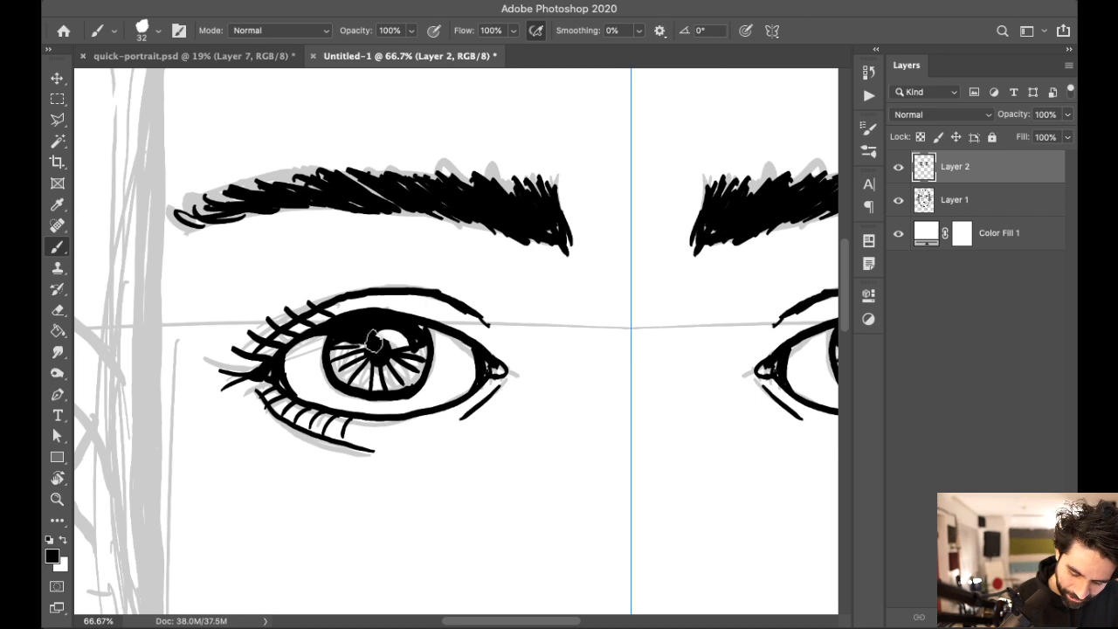
drag(343, 338, 348, 383)
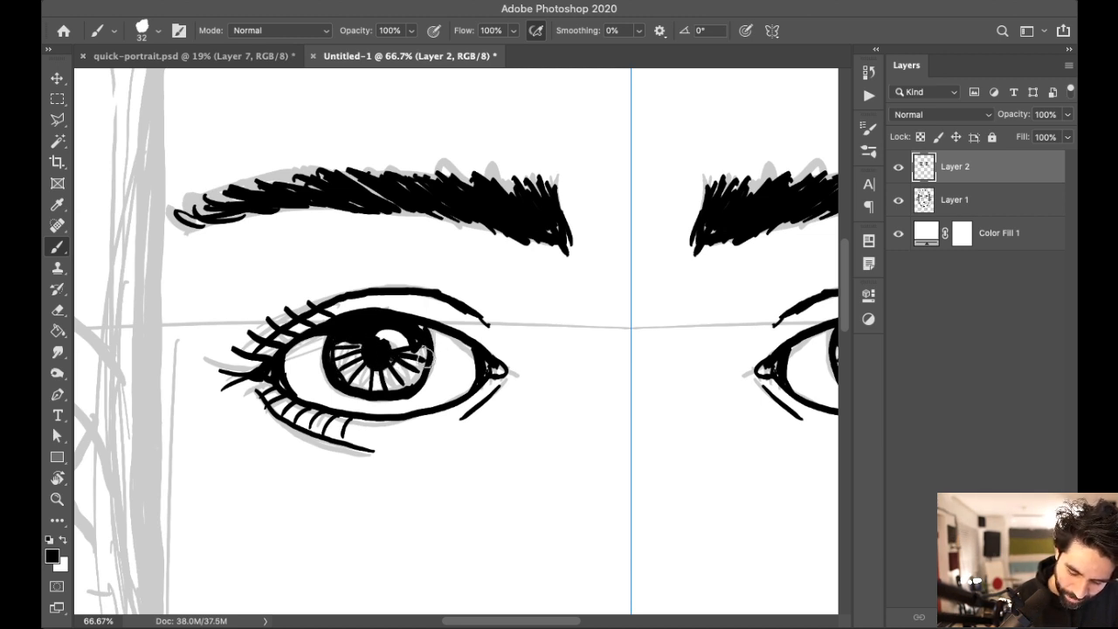
Step: Ink the nostril wings and the curved base of the nose, thickening the base and adding short hatch marks above the nostrils
scroll(669, 393, right, 10)
scroll(669, 393, down, 4)
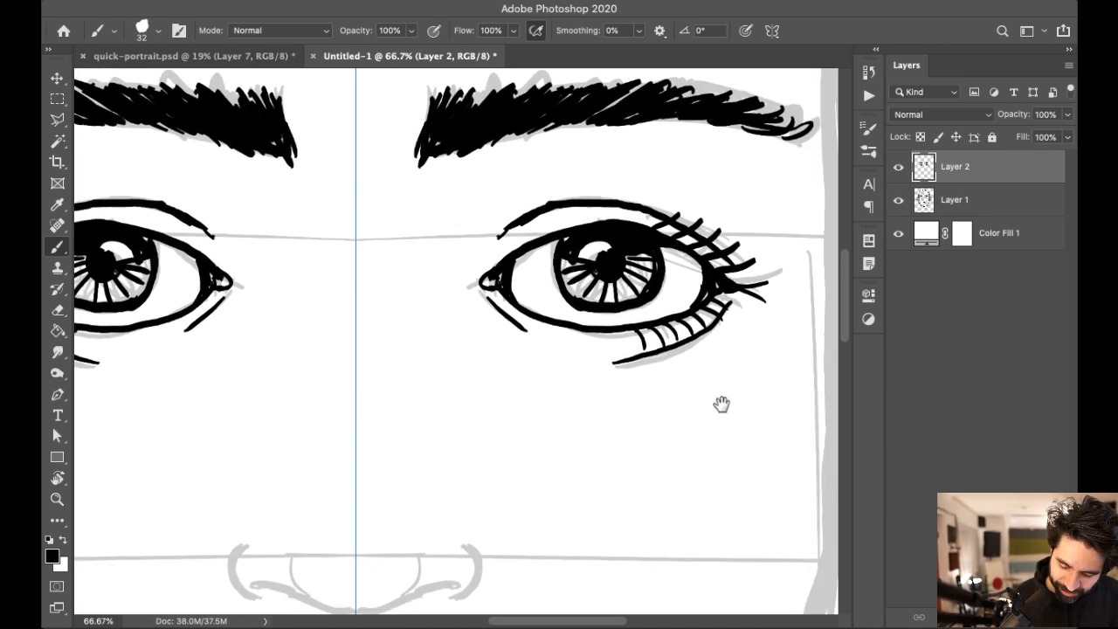
scroll(704, 397, left, 15)
scroll(725, 401, down, 3)
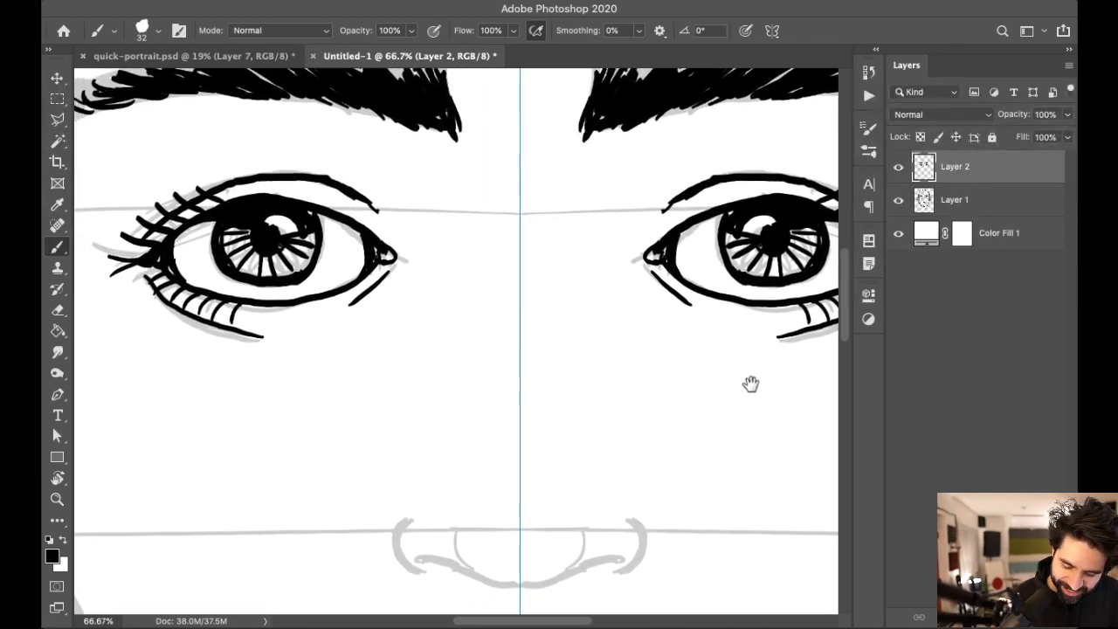
scroll(729, 371, down, 3)
scroll(714, 359, right, 3)
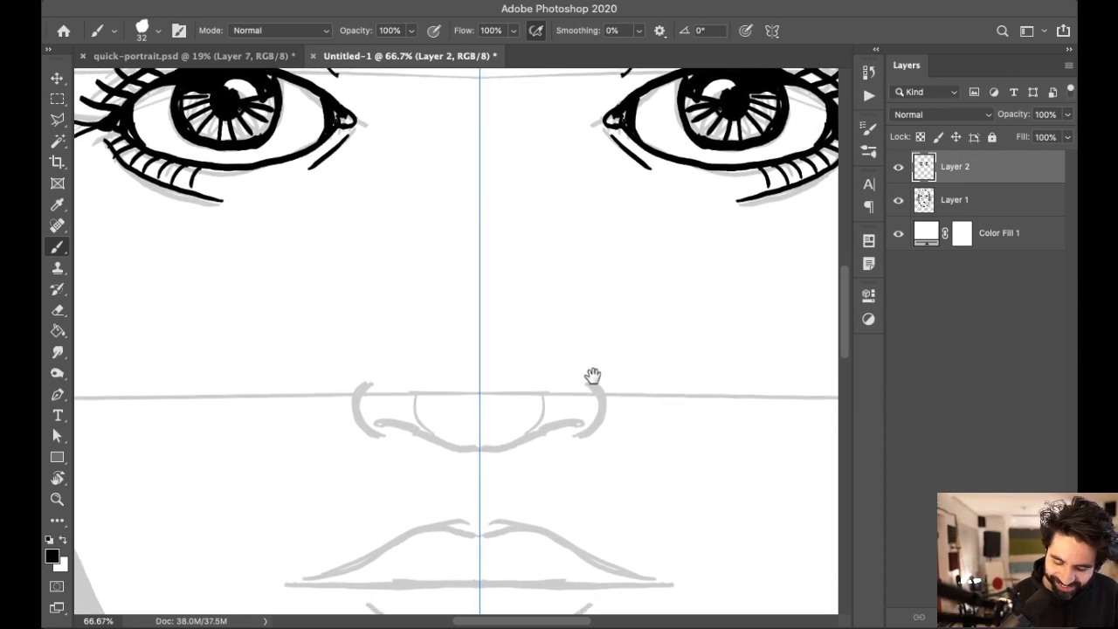
mouse_move(372, 371)
mouse_down()
mouse_move(353, 392)
mouse_move(374, 431)
mouse_up()
key(ctrl+z)
mouse_move(370, 369)
mouse_down()
mouse_move(352, 411)
mouse_move(380, 431)
mouse_move(379, 417)
mouse_move(407, 422)
mouse_move(483, 451)
mouse_up()
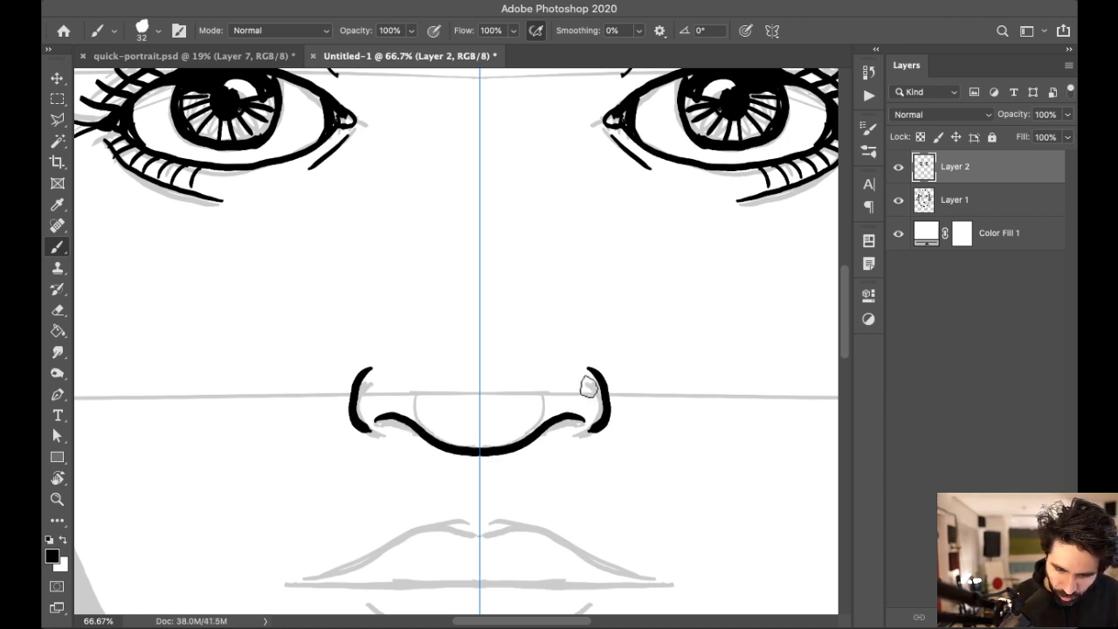
mouse_move(410, 417)
mouse_down()
mouse_move(423, 404)
mouse_move(429, 412)
mouse_move(408, 427)
mouse_up()
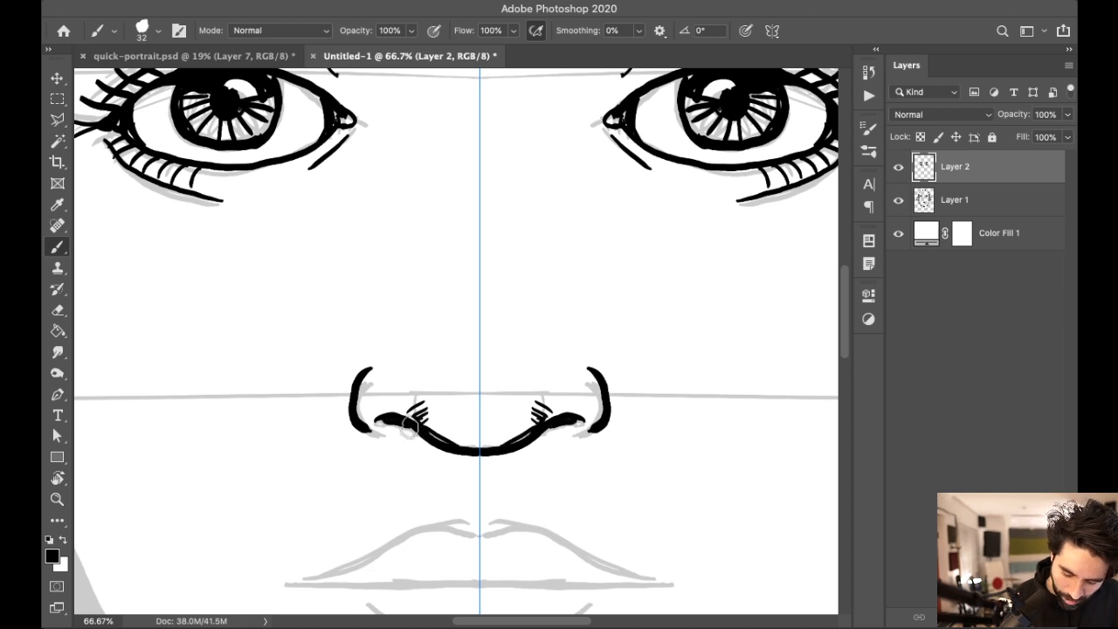
Step: Ink a short curved mark beneath the nose and undo the two small vertical strokes attached to it
scroll(513, 421, down, 3)
mouse_move(462, 400)
mouse_down()
mouse_move(487, 399)
mouse_move(465, 409)
mouse_up()
drag(485, 401, 485, 409)
scroll(646, 350, down, 4)
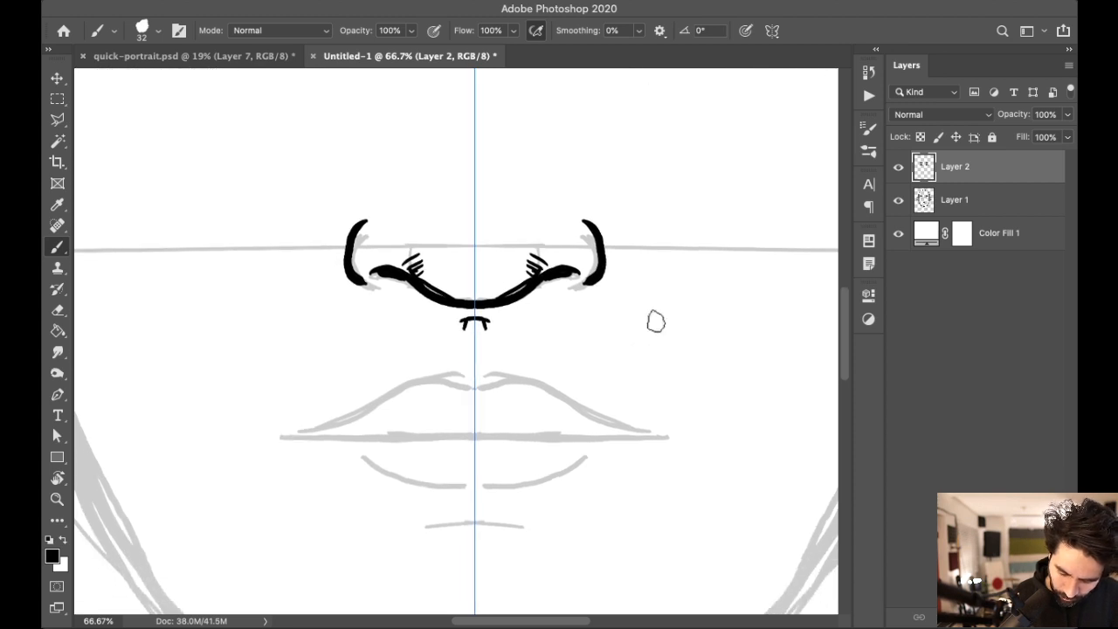
key(ctrl+z)
key(ctrl+z)
Step: Ink the upper lip contour, the line between the lips and the lower lip curve over the faded sketch
mouse_move(312, 429)
mouse_down()
mouse_move(407, 382)
mouse_move(492, 382)
mouse_move(479, 373)
mouse_up()
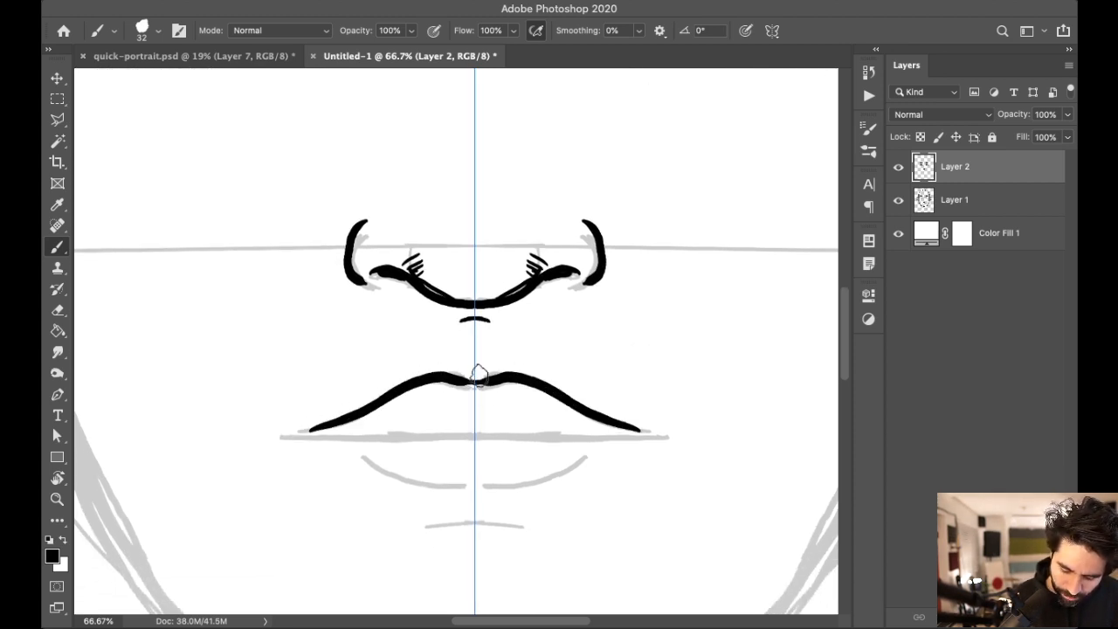
drag(306, 432, 461, 428)
key(ctrl+z)
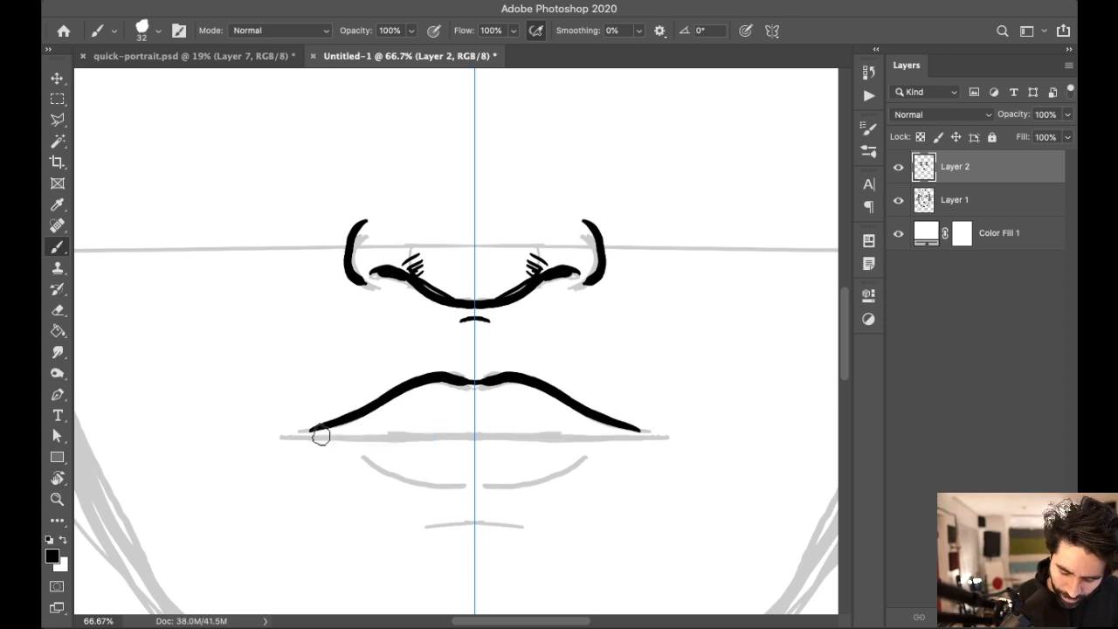
drag(304, 433, 470, 432)
drag(680, 409, 670, 380)
key(ctrl+z)
drag(300, 402, 465, 407)
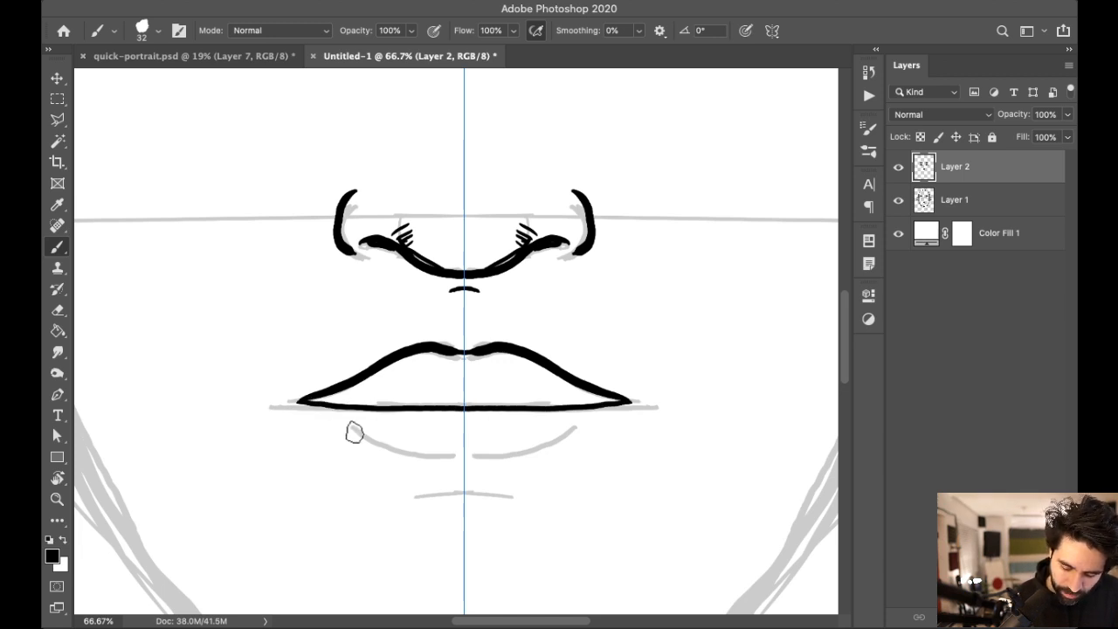
drag(358, 434, 463, 455)
Step: Add short hatch strokes above and below the middle of the line between the lips
drag(388, 405, 385, 395)
drag(396, 405, 398, 395)
drag(406, 405, 411, 396)
drag(423, 405, 421, 396)
drag(432, 405, 431, 396)
drag(441, 405, 439, 396)
drag(447, 405, 450, 396)
drag(459, 405, 456, 397)
drag(391, 405, 394, 416)
drag(400, 405, 411, 415)
drag(417, 405, 429, 416)
drag(435, 406, 446, 416)
drag(453, 405, 463, 415)
drag(624, 387, 647, 395)
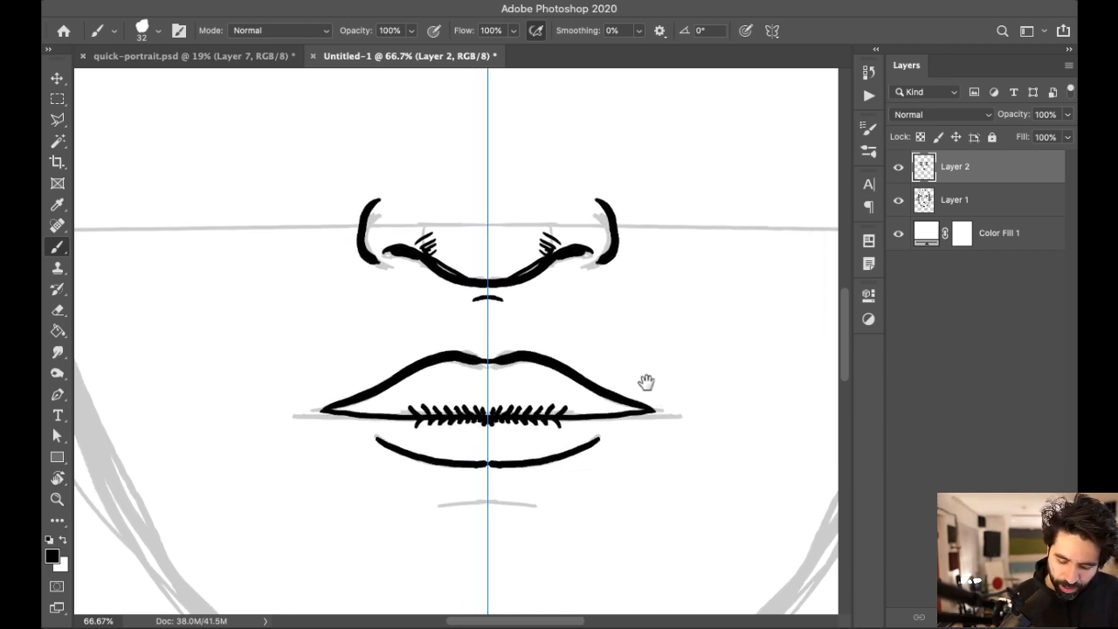
drag(676, 324, 661, 392)
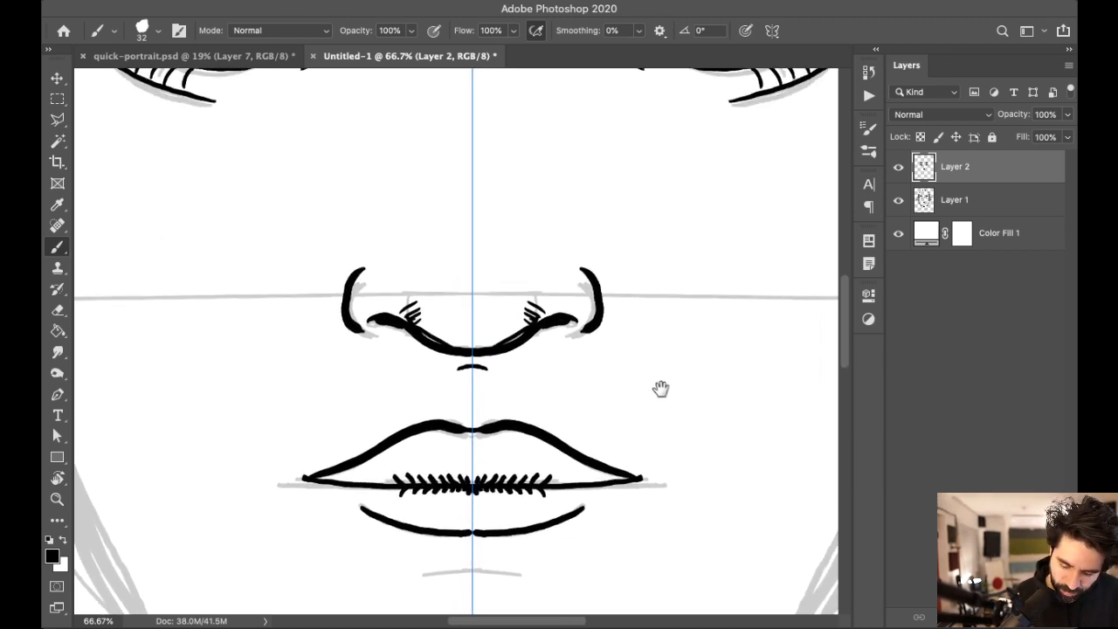
mouse_move(361, 275)
mouse_down()
mouse_move(349, 290)
mouse_move(363, 331)
mouse_up()
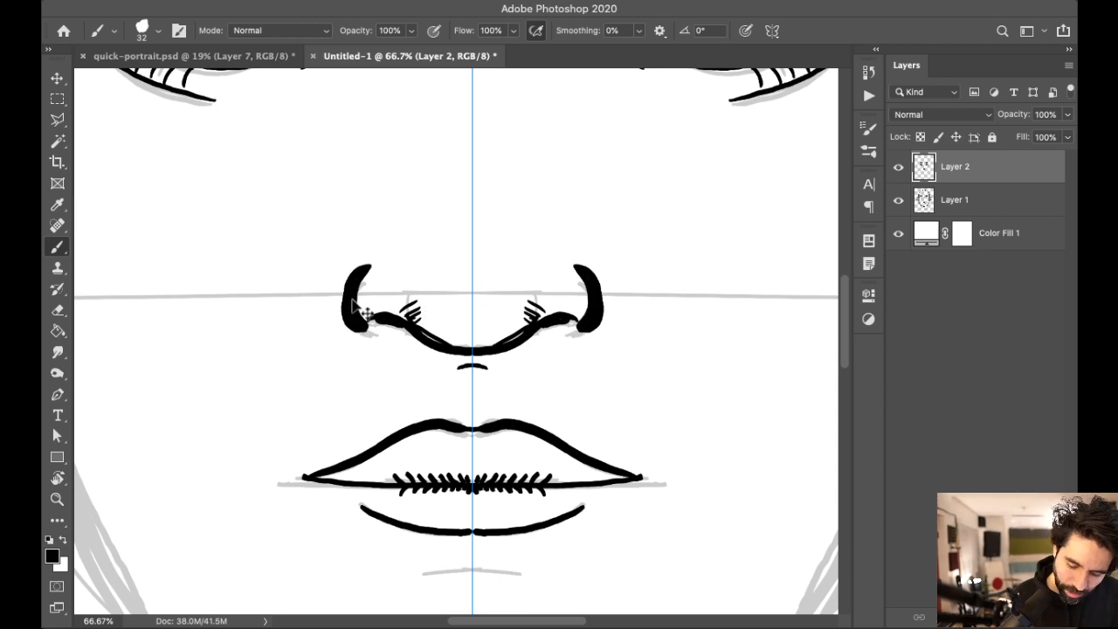
key(ctrl+z)
drag(628, 302, 607, 321)
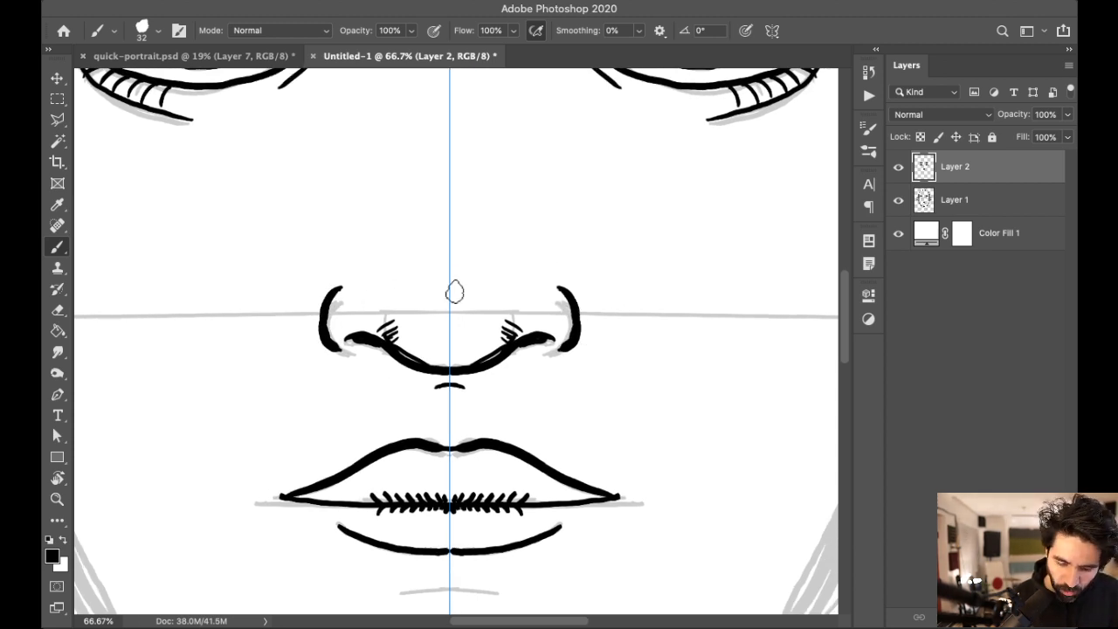
mouse_move(416, 297)
mouse_down()
mouse_move(384, 326)
mouse_move(400, 349)
mouse_up()
key(ctrl+z)
key(ctrl+z)
key(ctrl+z)
key(ctrl+z)
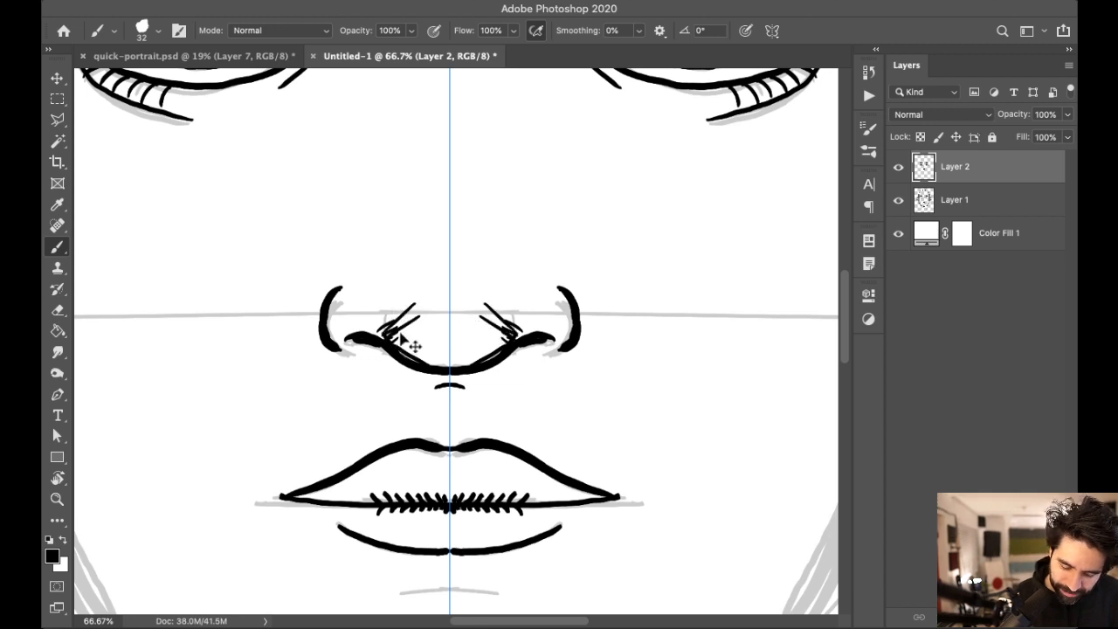
Step: Shade the base of the nose with short hatch strokes along its curve, and shade the inside of the nostril wings
mouse_move(389, 309)
mouse_down()
mouse_move(407, 356)
mouse_move(431, 355)
mouse_move(437, 367)
mouse_up()
drag(442, 354, 453, 364)
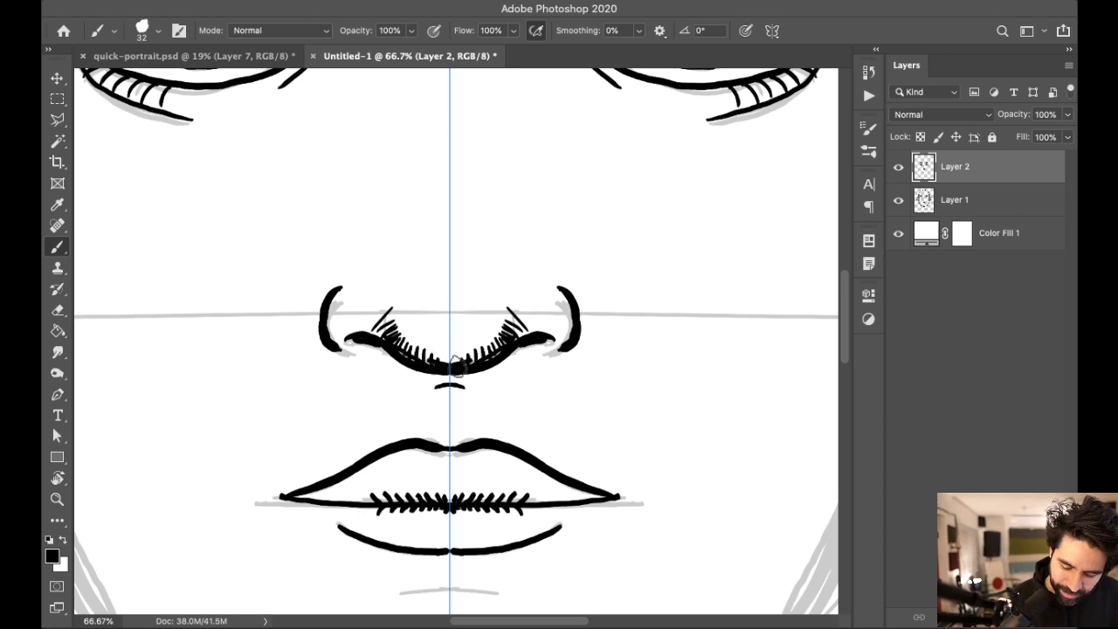
mouse_move(335, 289)
mouse_down()
mouse_move(323, 342)
mouse_move(343, 355)
mouse_up()
Step: Thicken the outer ends of the under-eye lines and lower lashes with short extra strokes
mouse_move(428, 253)
mouse_down()
mouse_move(492, 420)
mouse_move(507, 418)
mouse_up()
mouse_move(167, 227)
mouse_down()
mouse_move(157, 255)
mouse_move(155, 241)
mouse_up()
mouse_move(194, 246)
mouse_down()
mouse_move(183, 264)
mouse_move(218, 273)
mouse_up()
drag(173, 229, 161, 248)
Step: Hatch diagonal shading lines between the inner ends of the eyebrows and the inner eye corners
drag(491, 171, 534, 324)
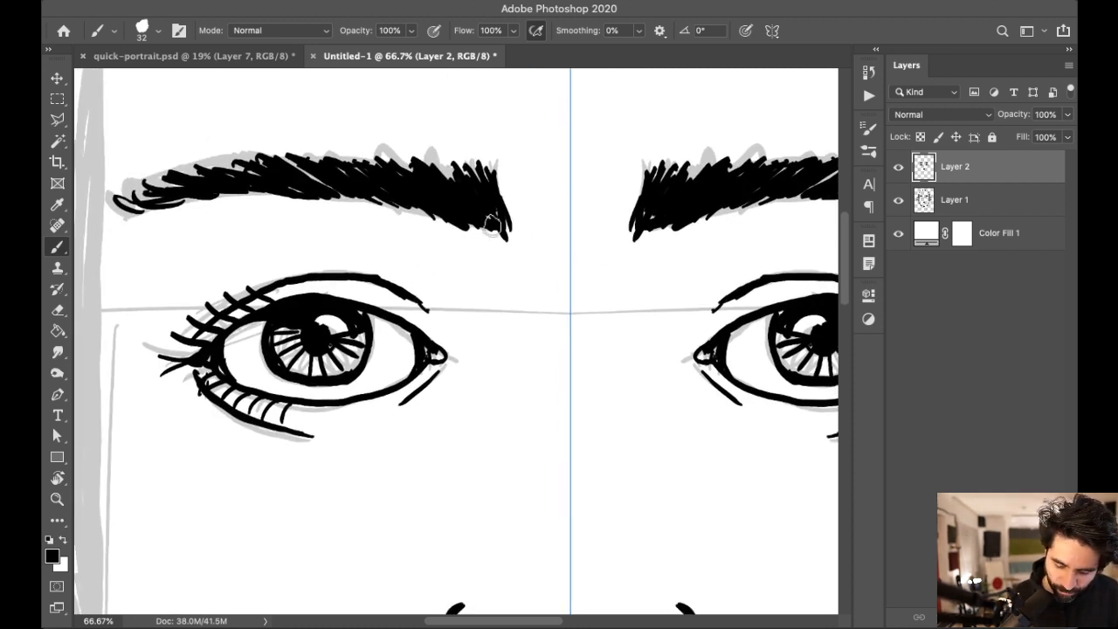
drag(505, 234, 435, 276)
mouse_move(509, 241)
mouse_down()
mouse_move(436, 286)
mouse_move(441, 295)
mouse_up()
mouse_move(513, 257)
mouse_down()
mouse_move(450, 302)
mouse_move(459, 307)
mouse_up()
drag(513, 275, 476, 319)
drag(515, 297, 484, 325)
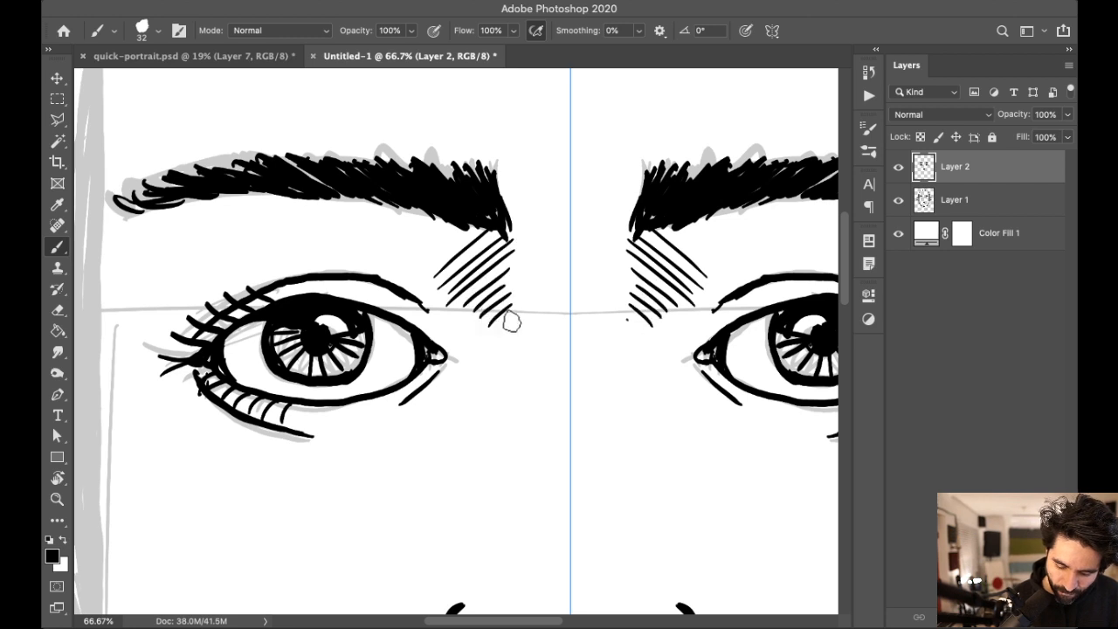
key(super+minus)
key(super+minus)
key(super+minus)
key(super+minus)
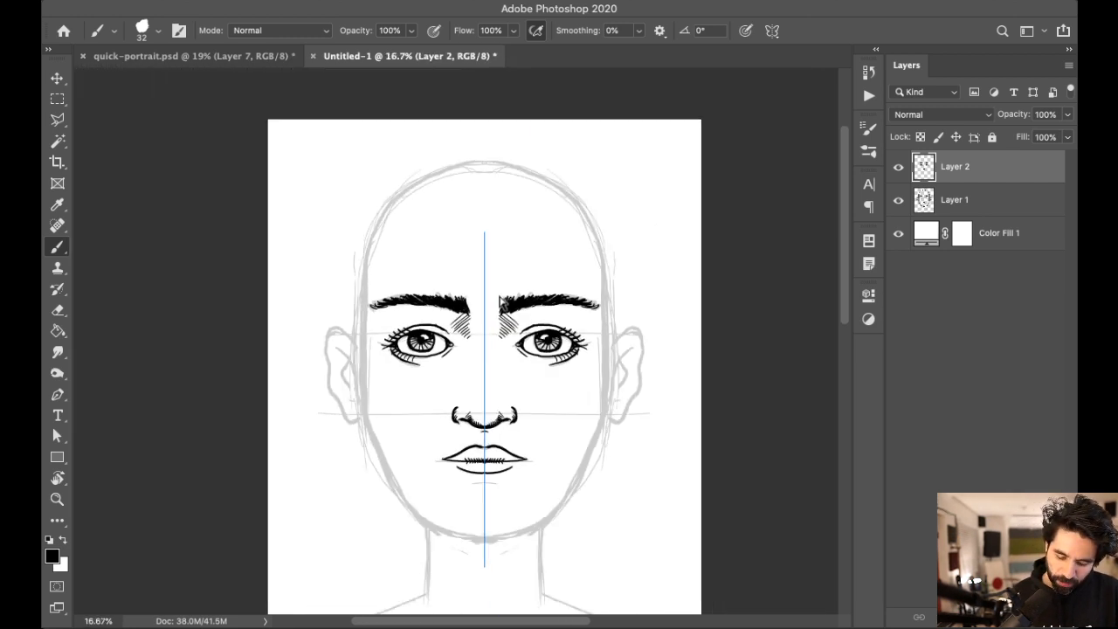
key(super+plus)
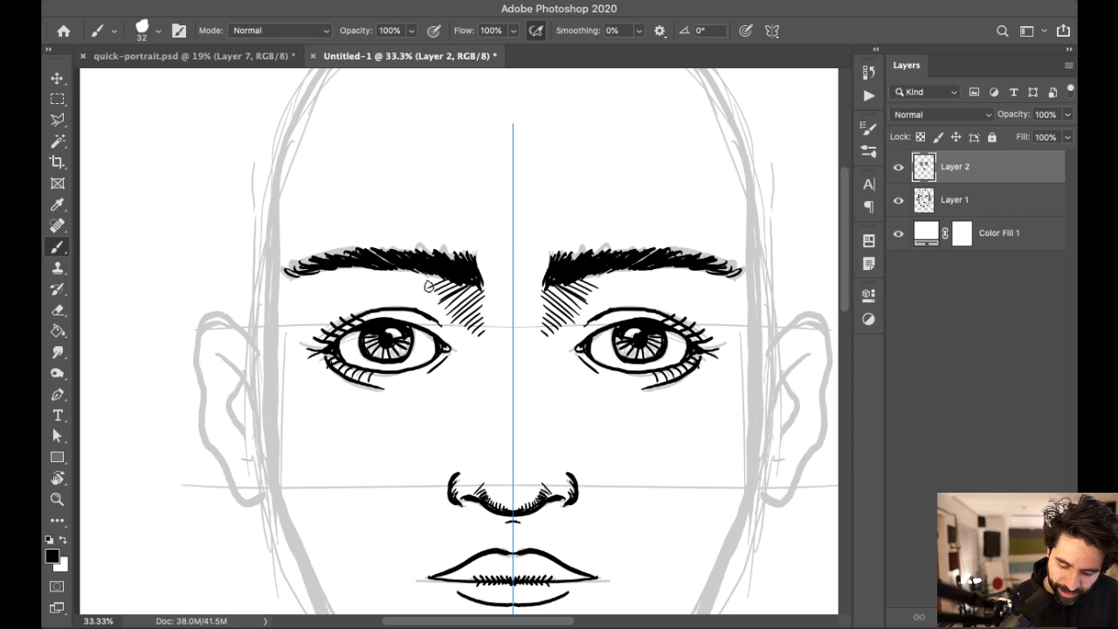
scroll(701, 398, down, 5)
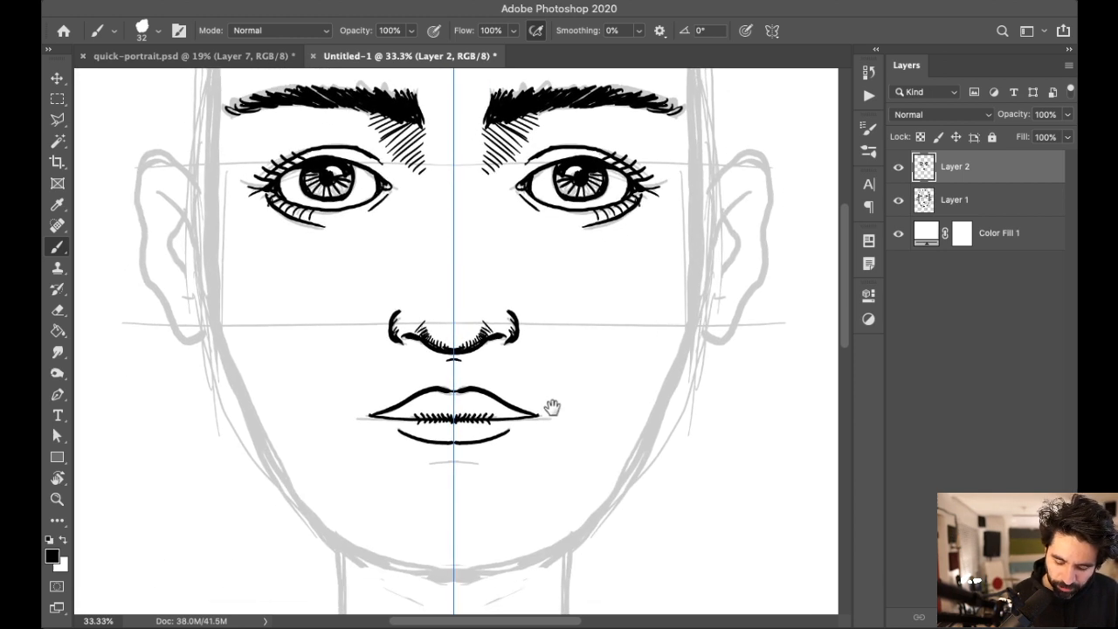
Step: Ink the head outline over the sketch from the crown down the sides of the skull to the cheeks
scroll(656, 342, down, 3)
key(super+minus)
scroll(585, 307, up, 7)
scroll(507, 323, up, 2)
scroll(522, 280, down, 3)
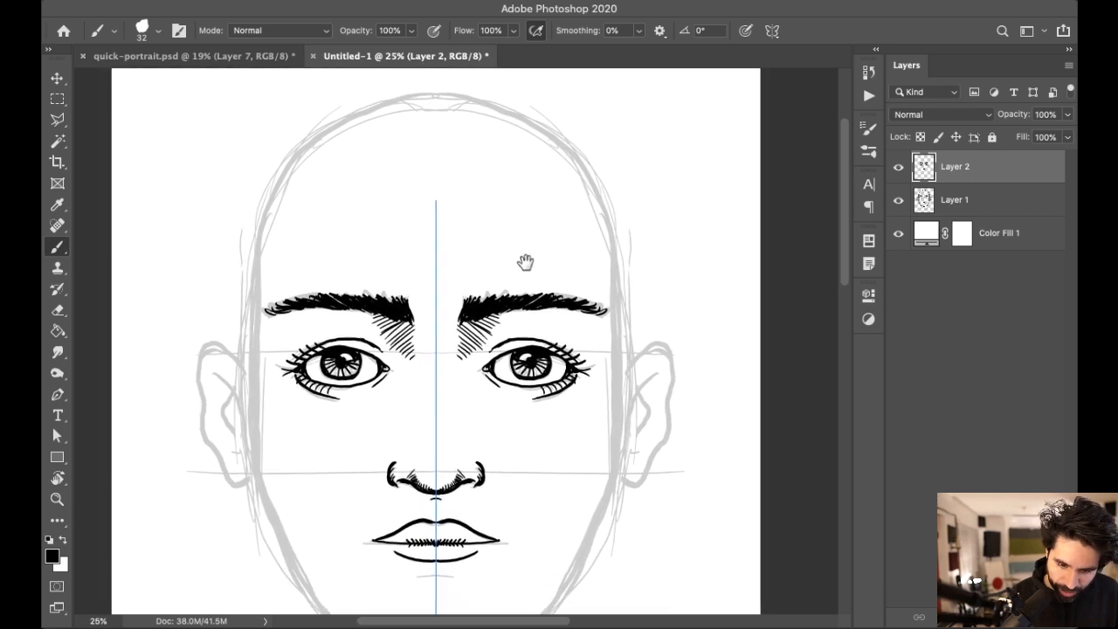
scroll(478, 174, up, 2)
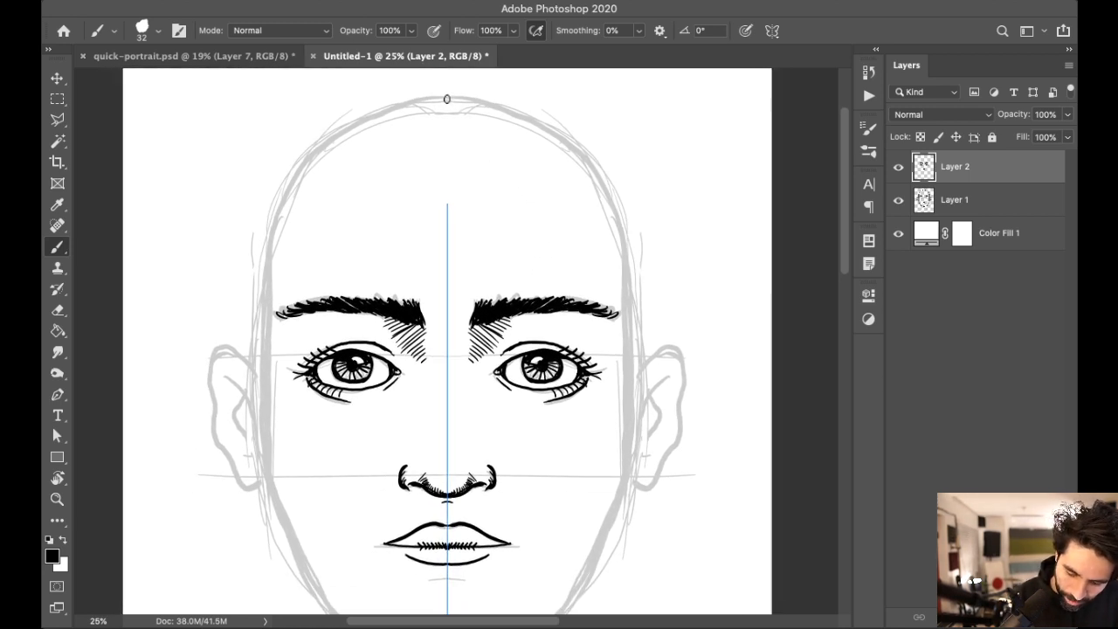
mouse_move(443, 97)
mouse_down()
mouse_move(375, 115)
mouse_move(295, 181)
mouse_up()
key(super+z)
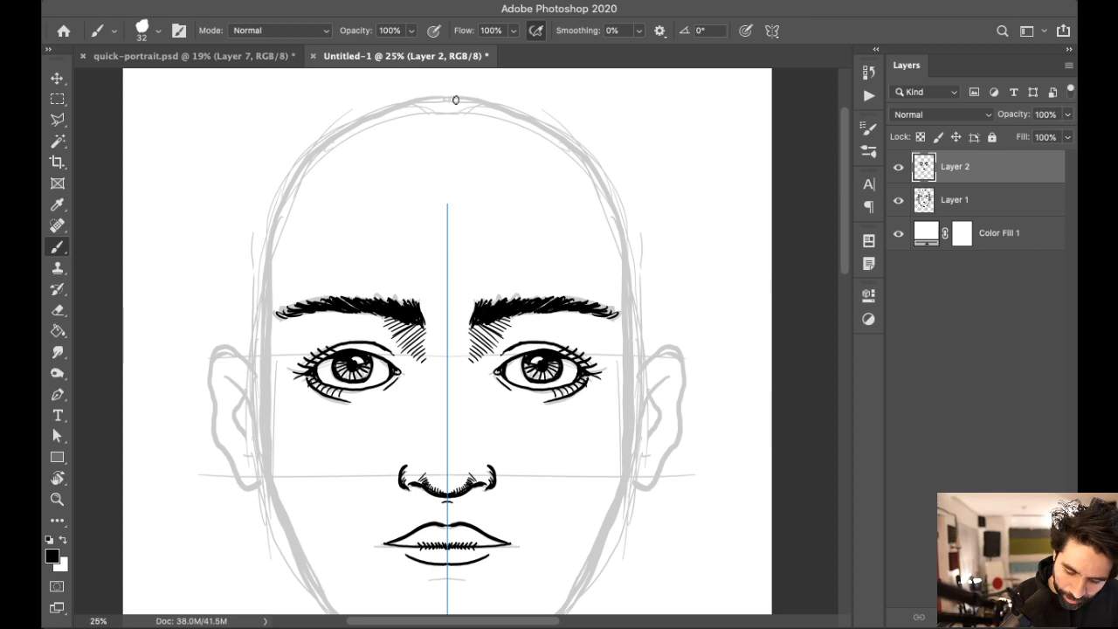
mouse_move(450, 98)
mouse_down()
mouse_move(379, 107)
mouse_move(294, 164)
mouse_move(261, 255)
mouse_move(262, 432)
mouse_up()
scroll(355, 338, down, 5)
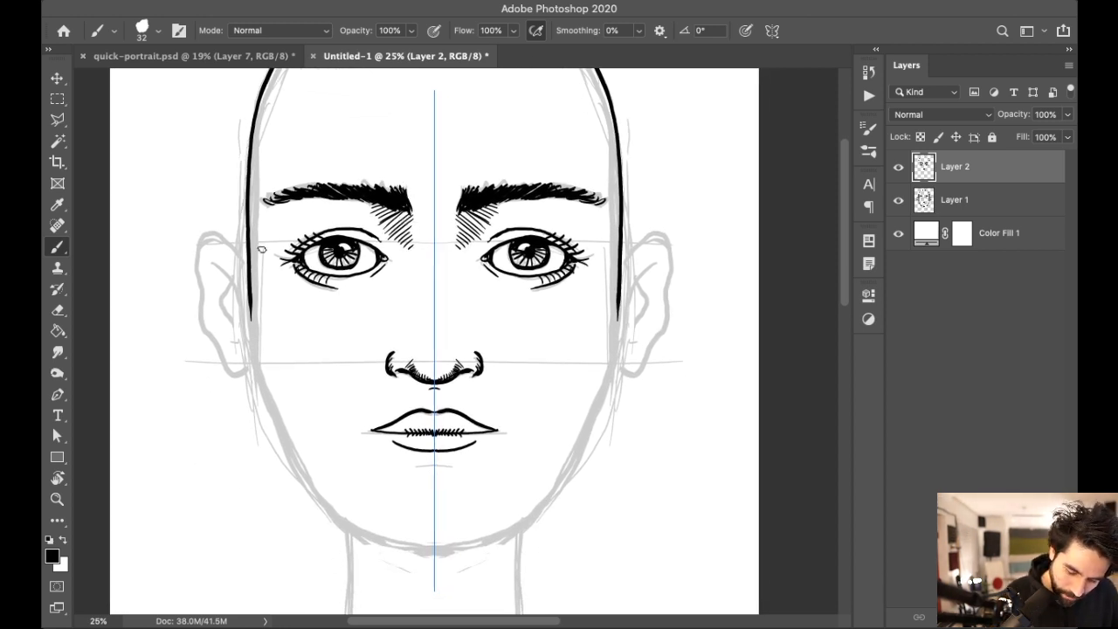
mouse_move(251, 269)
mouse_down()
mouse_move(253, 362)
mouse_move(280, 437)
mouse_move(373, 546)
mouse_move(429, 563)
mouse_up()
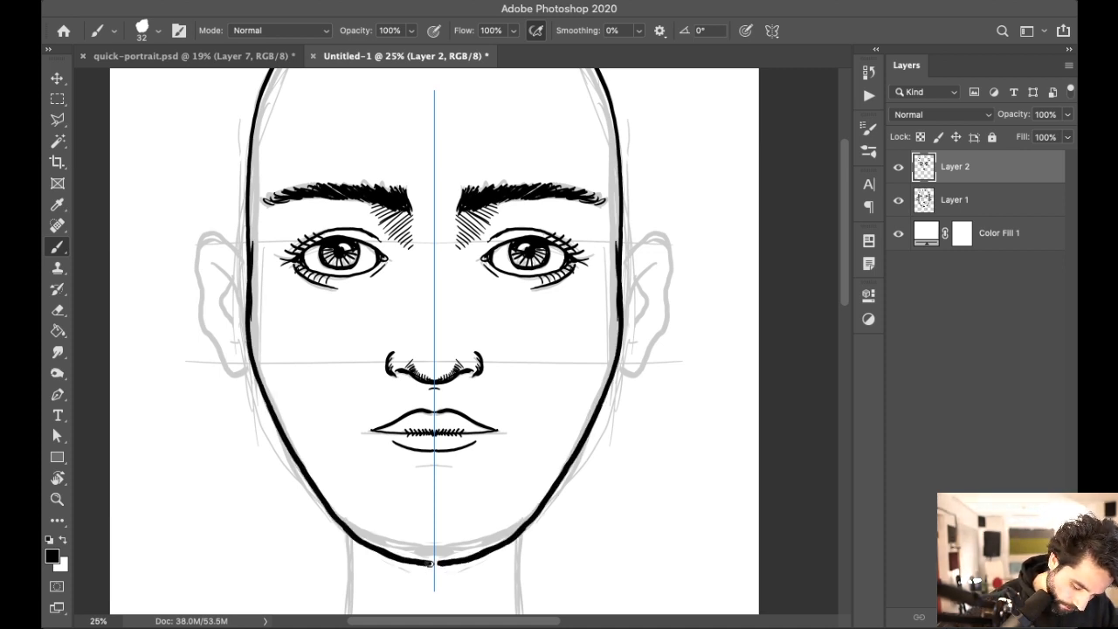
drag(685, 280, 726, 250)
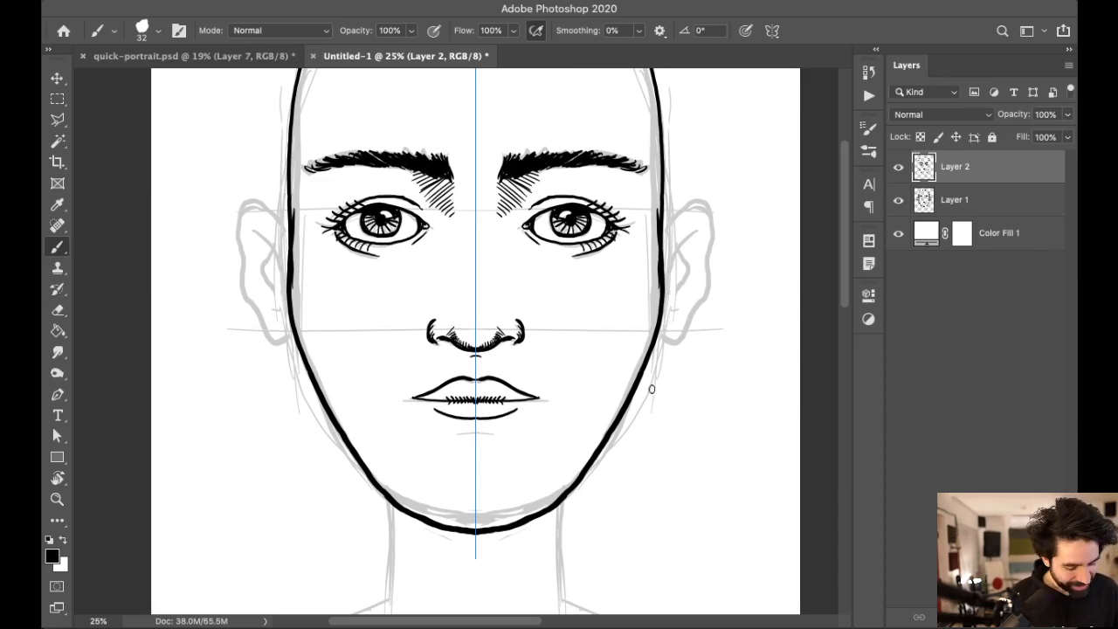
key(m)
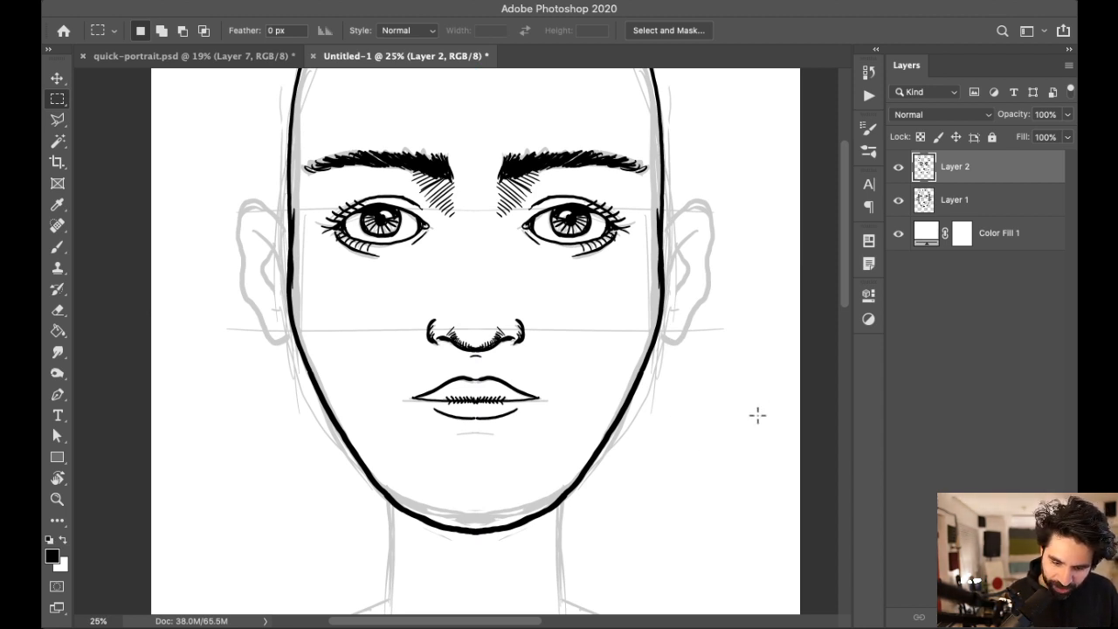
key(Delete)
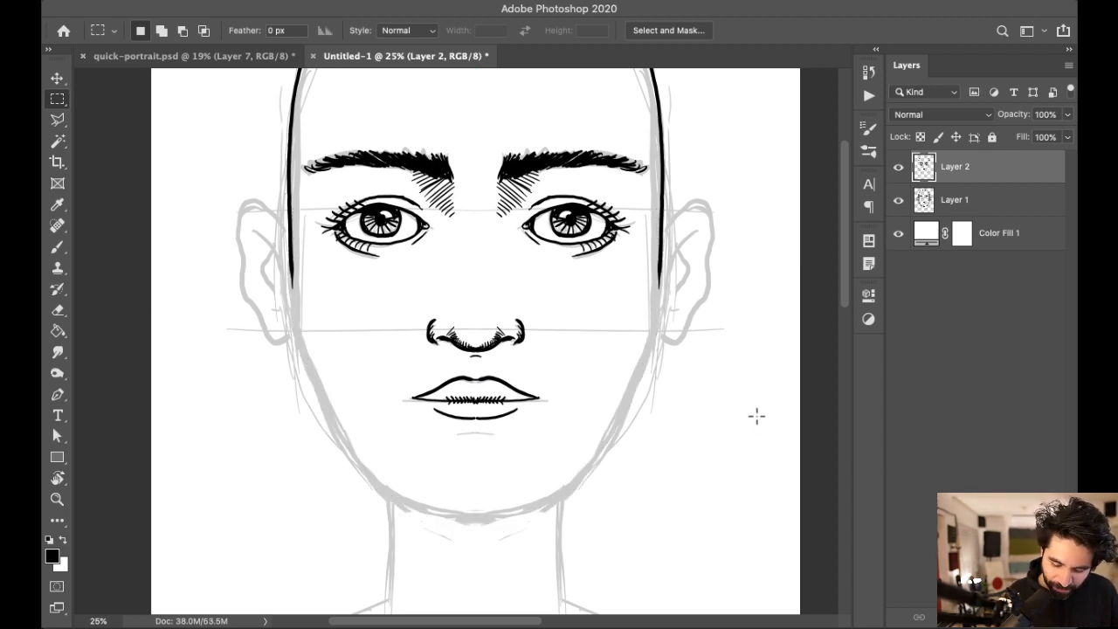
Step: Ink the jaw and chin in a clean curve from the cheeks to the symmetry line, closing the face outline
key(b)
drag(535, 278, 486, 247)
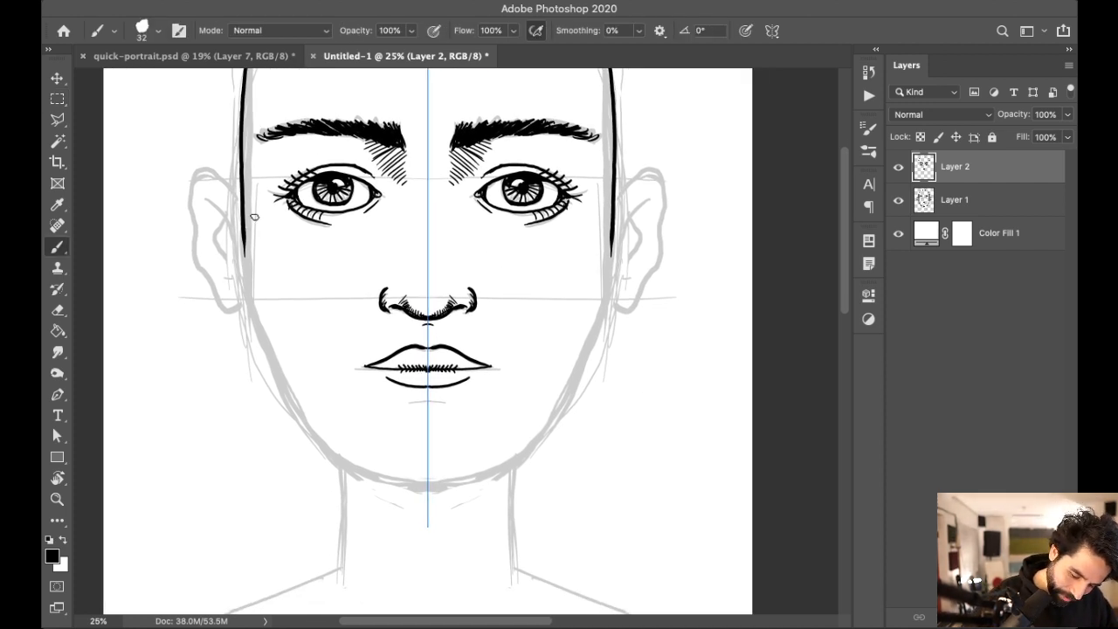
drag(244, 232, 252, 291)
mouse_move(287, 376)
mouse_down()
mouse_move(332, 438)
mouse_move(393, 479)
mouse_up()
scroll(608, 320, up, 5)
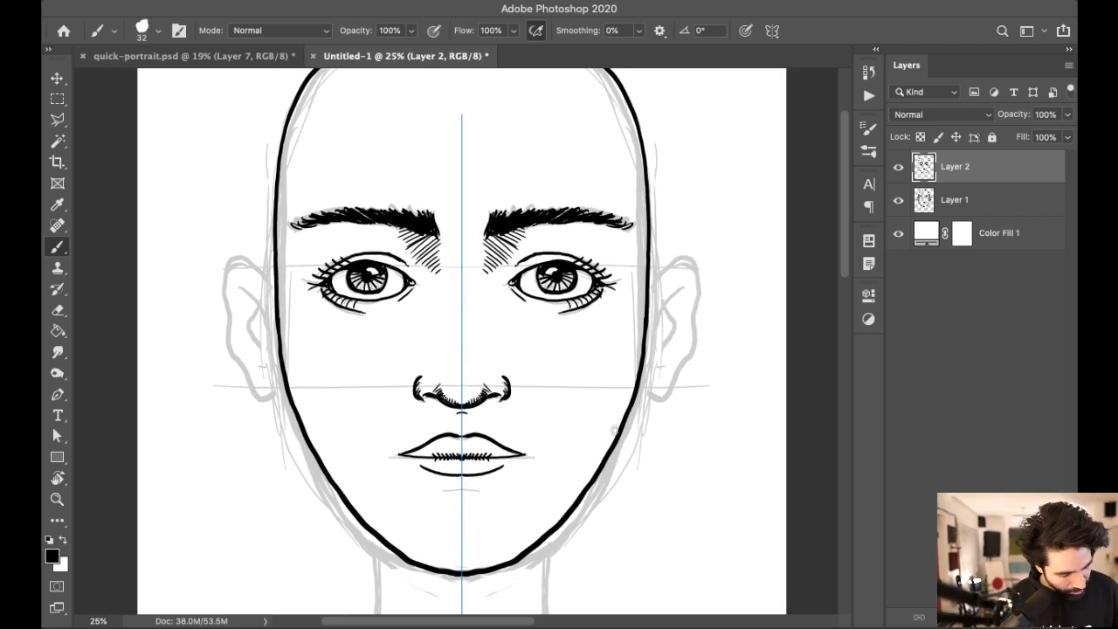
Step: Select the mouth, scale it up to about 112%, and nudge it slightly down on the face
key(m)
drag(384, 479, 548, 418)
key(ctrl+t)
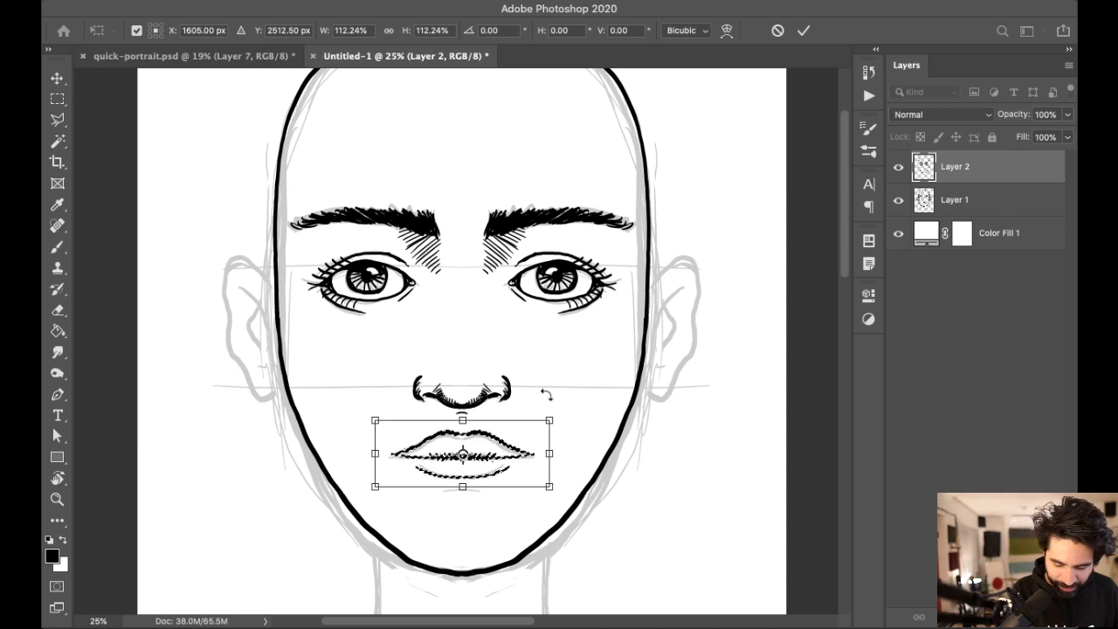
key(Down)
key(Down)
key(Down)
key(Down)
key(Down)
key(Down)
key(Down)
key(Down)
key(Down)
key(Down)
key(Down)
key(Down)
click(57, 98)
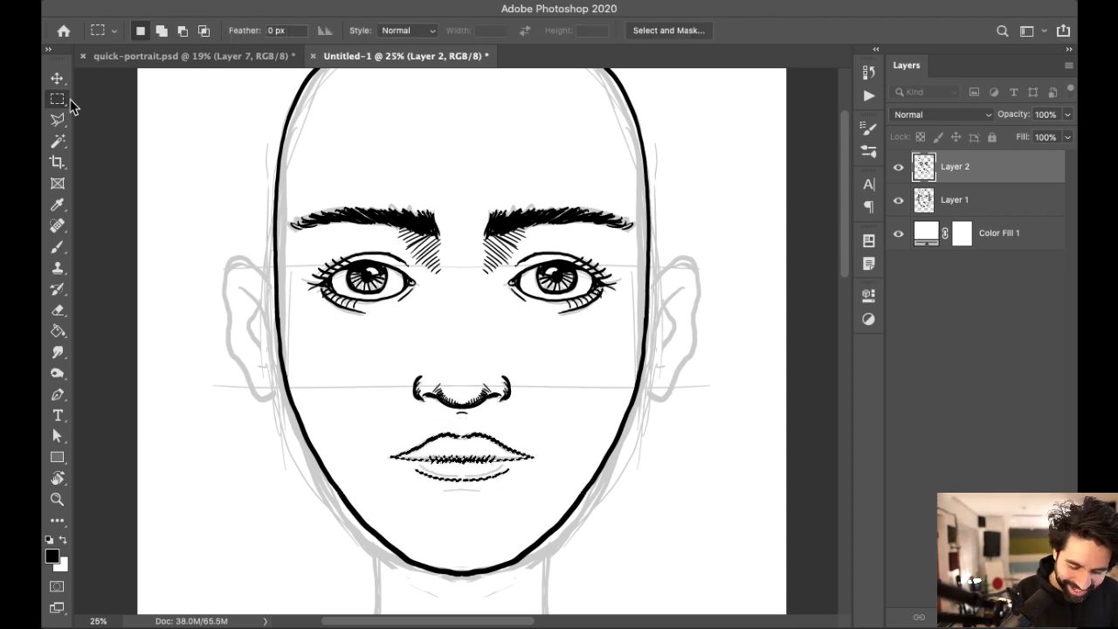
Step: Ink the outer contour of the ears and add the inner fold lines over the sketch
scroll(699, 385, up, 2)
scroll(698, 384, left, 2)
key(b)
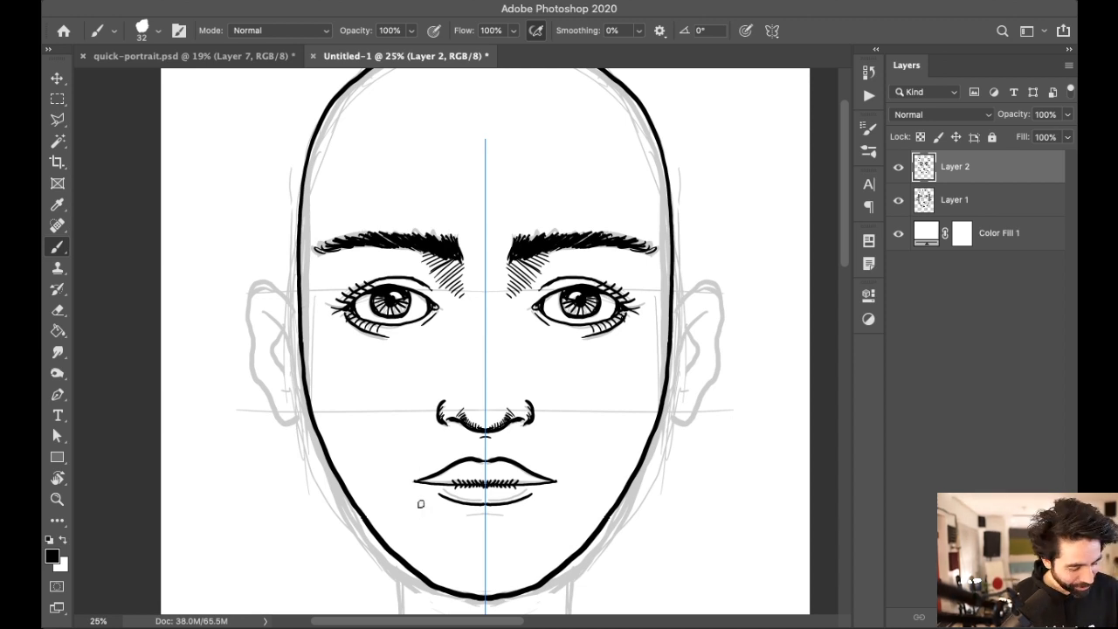
key(super+plus)
drag(531, 362, 566, 327)
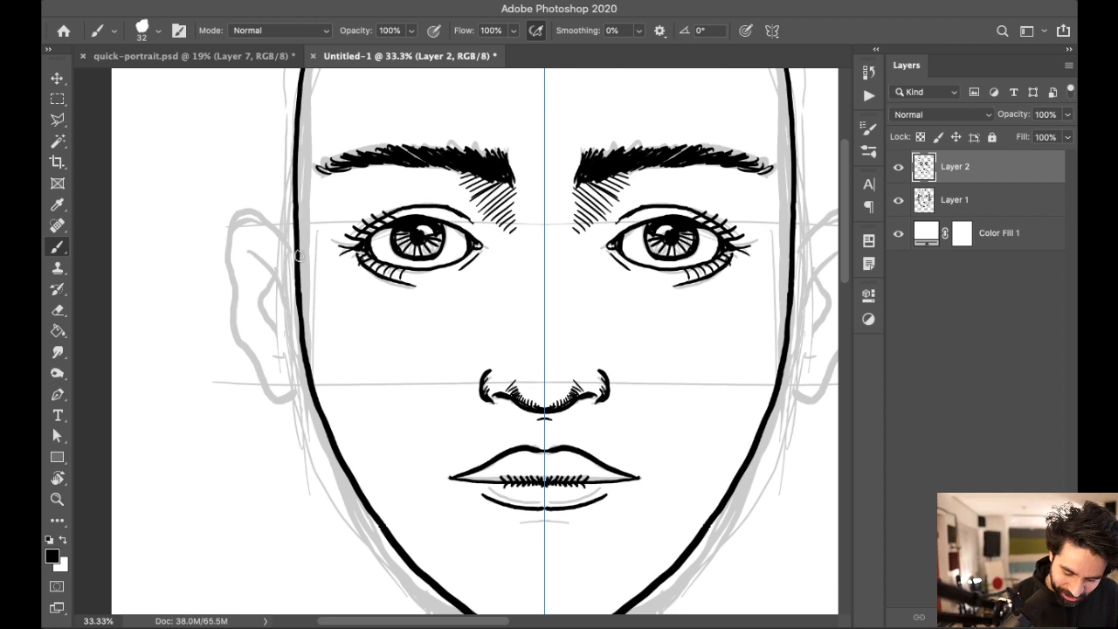
mouse_move(299, 259)
mouse_down()
mouse_move(271, 225)
mouse_move(234, 227)
mouse_move(242, 333)
mouse_move(264, 386)
mouse_move(306, 406)
mouse_up()
mouse_move(264, 255)
mouse_down()
mouse_move(292, 309)
mouse_move(283, 281)
mouse_move(270, 308)
mouse_move(283, 370)
mouse_up()
scroll(681, 434, right, 5)
scroll(681, 434, up, 2)
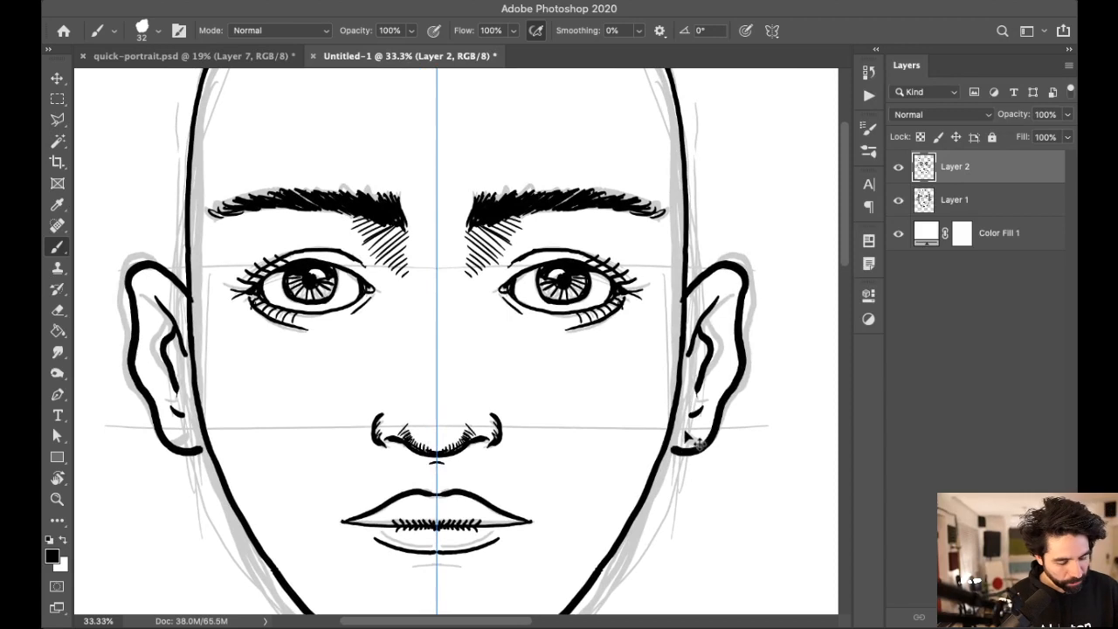
Step: Ink the neck lines down from the jaw and the sloping shoulder lines outward from the base of the neck
scroll(685, 434, down, 3)
scroll(689, 419, up, 2)
drag(632, 442, 606, 296)
mouse_move(363, 325)
mouse_down()
mouse_move(364, 430)
mouse_move(331, 456)
mouse_move(170, 514)
mouse_up()
key(ctrl+z)
drag(668, 396, 671, 413)
scroll(671, 413, up, 5)
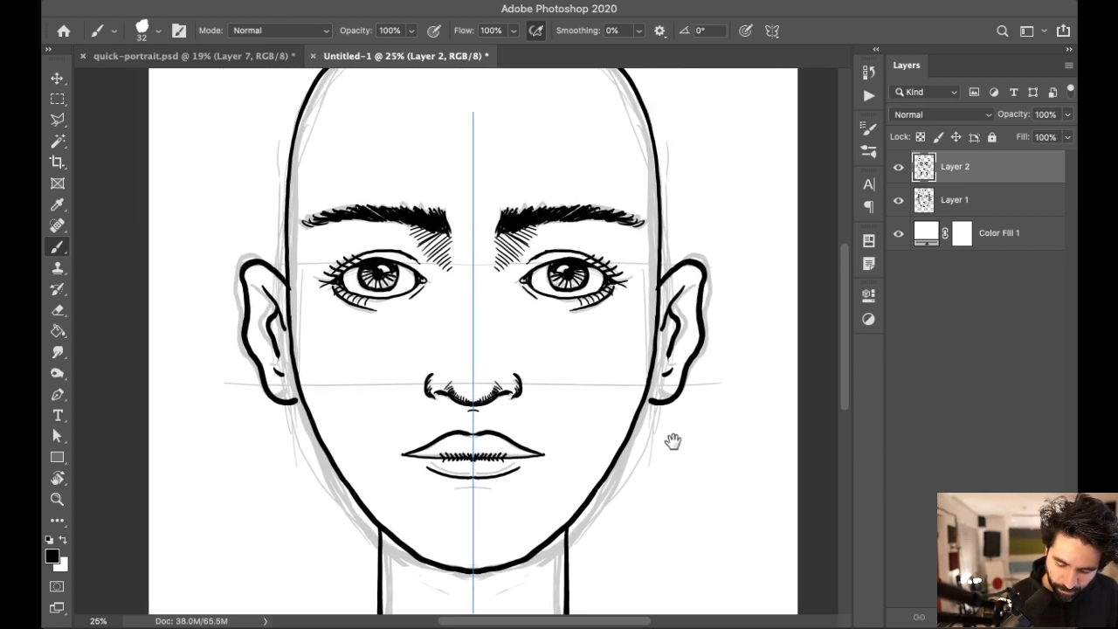
key(super+minus)
key(super+minus)
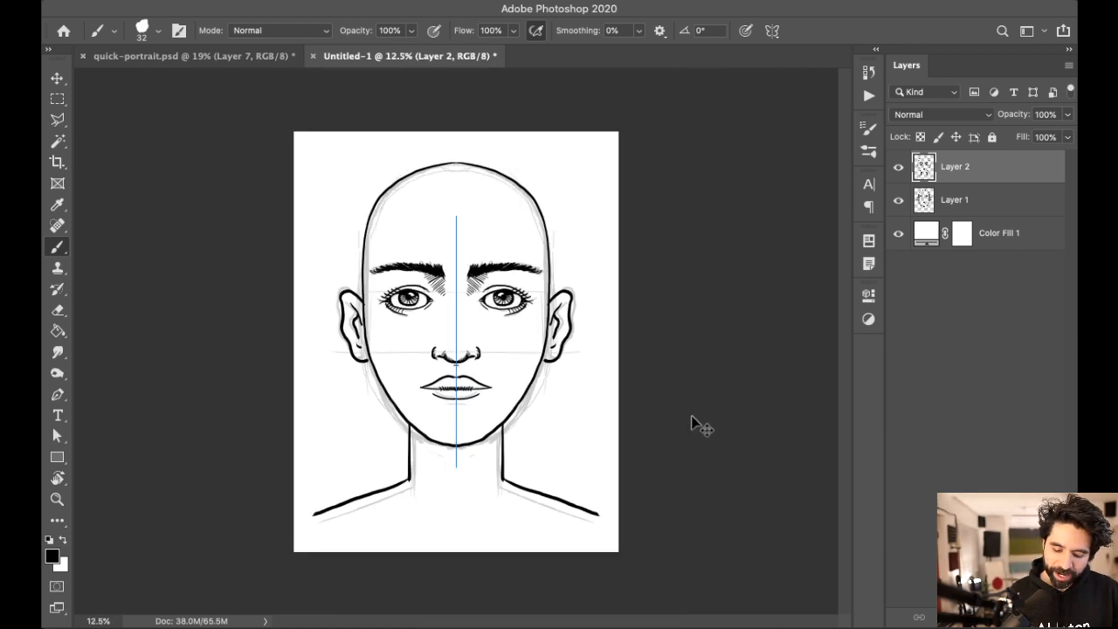
Step: Fill solid black shadows under the jaw where it meets the neck, and thicken the neck lines
key(super+plus)
key(super+plus)
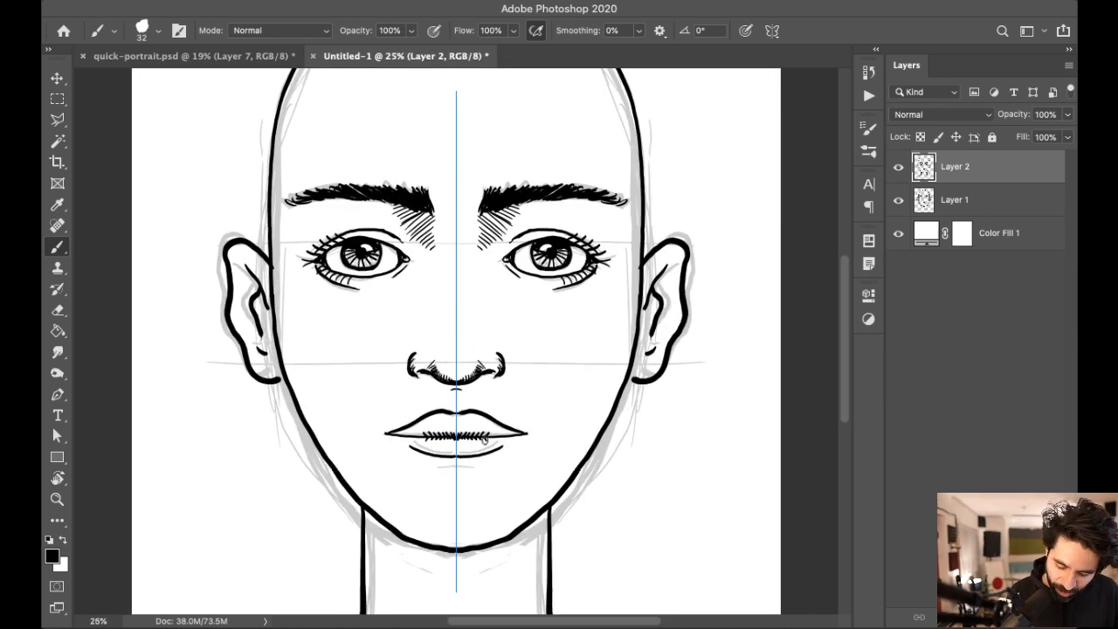
key(super+plus)
drag(641, 437, 621, 313)
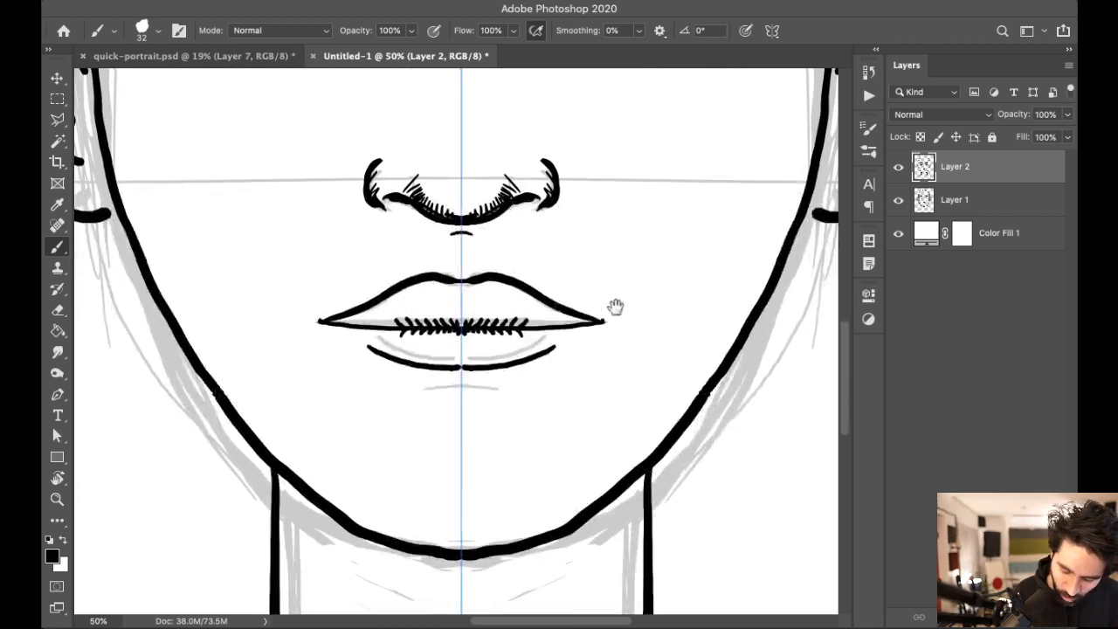
scroll(345, 367, down, 3)
mouse_move(311, 377)
mouse_down()
mouse_move(324, 392)
mouse_move(316, 401)
mouse_move(322, 393)
mouse_move(357, 417)
mouse_move(393, 400)
mouse_move(443, 417)
mouse_up()
scroll(475, 449, down, 2)
drag(326, 361, 324, 385)
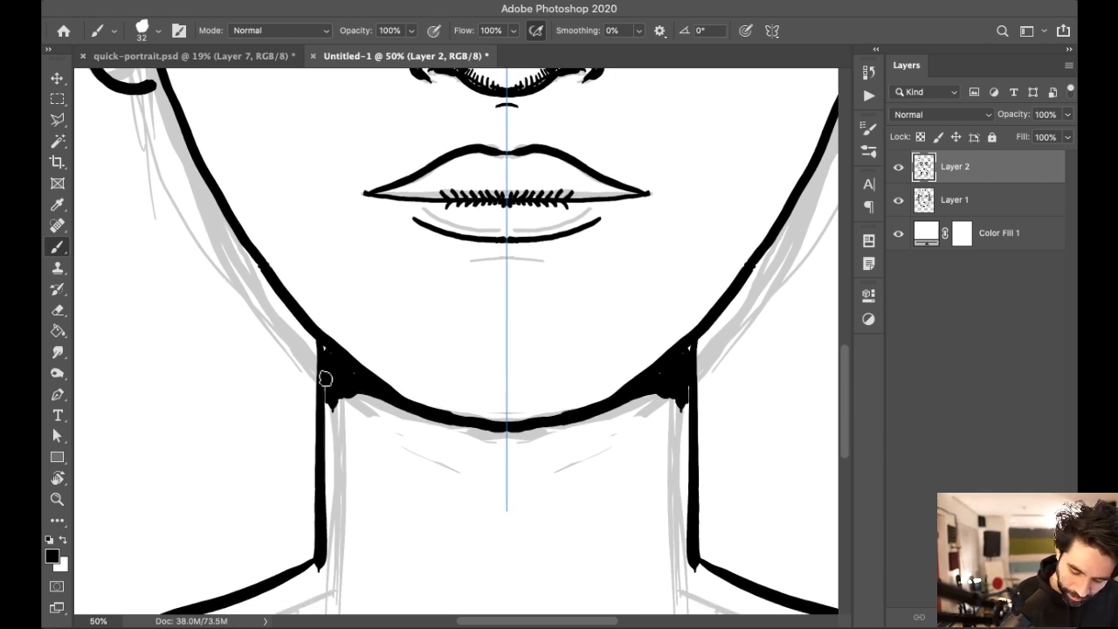
Step: Thicken the ear lobes and the inner ear folds with heavier black strokes
scroll(348, 313, up, 5)
scroll(387, 387, left, 2)
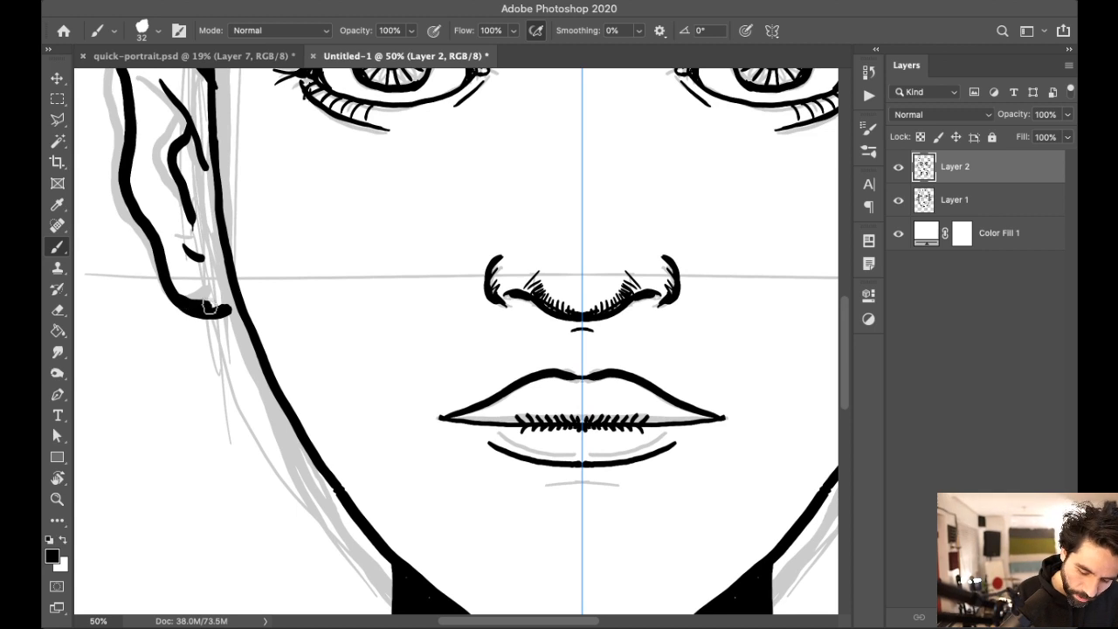
scroll(341, 237, up, 4)
scroll(238, 276, left, 2)
mouse_move(234, 266)
mouse_down()
mouse_move(242, 304)
mouse_move(237, 267)
mouse_move(245, 299)
mouse_move(247, 280)
mouse_move(233, 322)
mouse_move(248, 280)
mouse_move(273, 354)
mouse_up()
Step: Thicken the upper eyelid lines and darken the outer corners of the eyes
scroll(312, 306, up, 3)
mouse_move(411, 315)
mouse_down()
mouse_move(445, 306)
mouse_move(530, 327)
mouse_up()
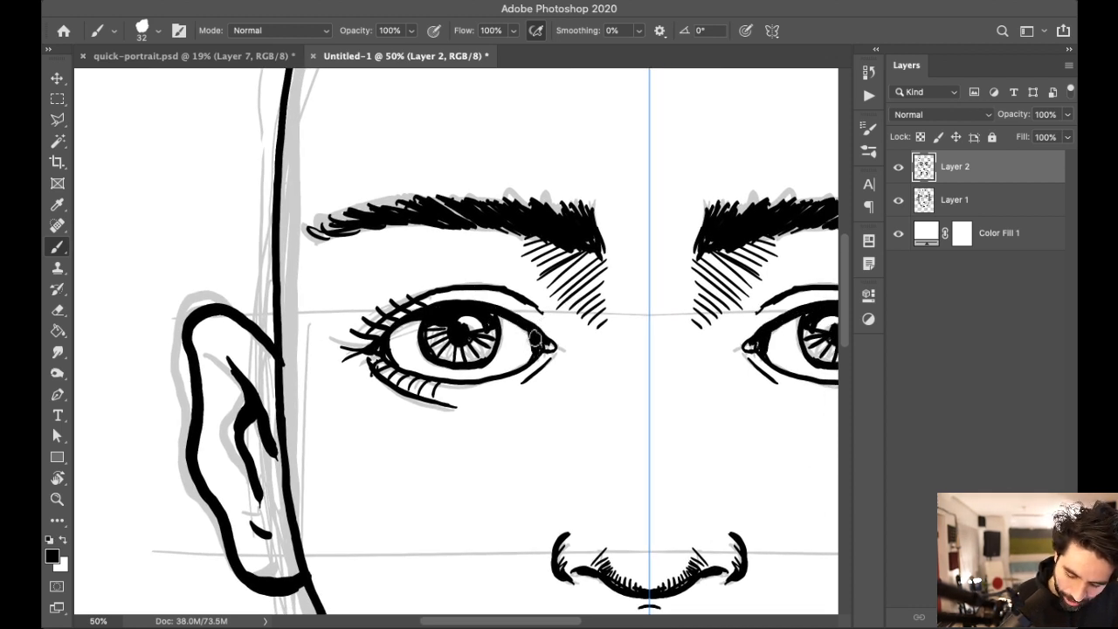
mouse_move(363, 331)
mouse_down()
mouse_move(402, 302)
mouse_move(467, 283)
mouse_move(511, 288)
mouse_move(531, 306)
mouse_up()
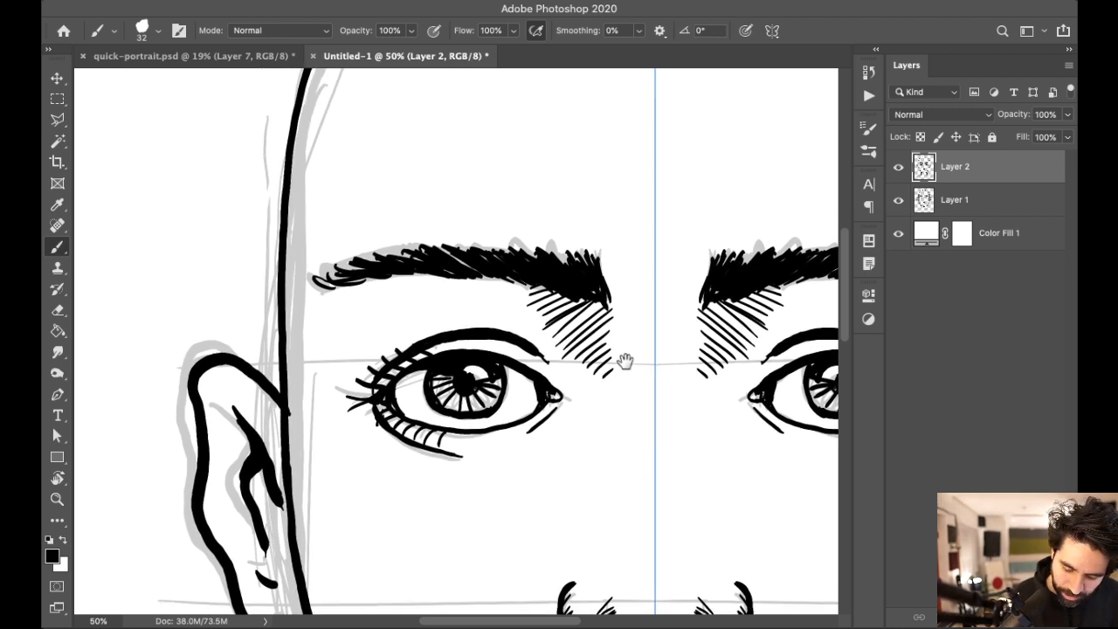
Step: Fill out the eyebrows with dense short hair strokes along their full length
scroll(624, 361, up, 3)
scroll(624, 361, right, 2)
mouse_move(294, 276)
mouse_down()
mouse_move(513, 263)
mouse_move(558, 277)
mouse_move(565, 292)
mouse_move(502, 287)
mouse_move(572, 320)
mouse_up()
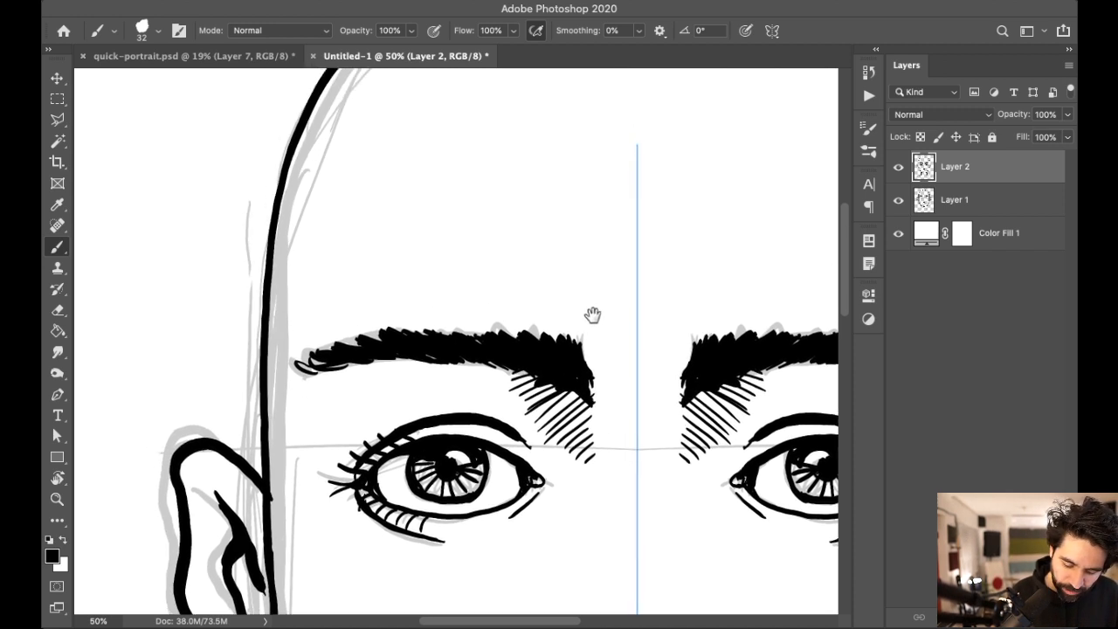
Step: Thicken the line between the lips and the lower lip contour, and add a short shadow line below the lower lip
key(super+minus)
key(super+minus)
key(super+plus)
key(super+plus)
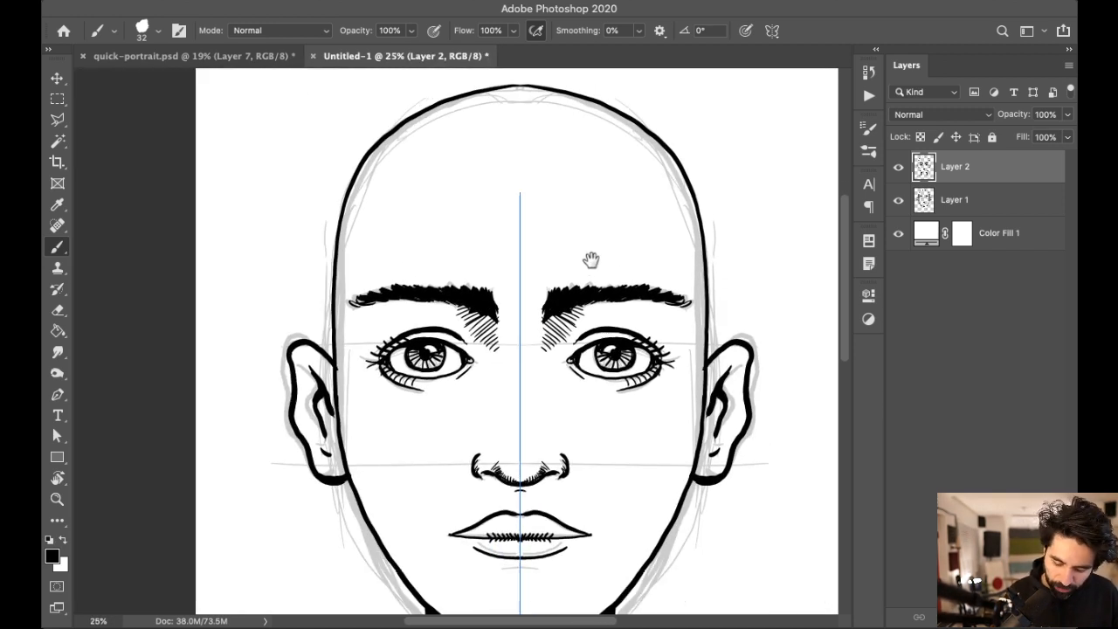
scroll(601, 237, down, 3)
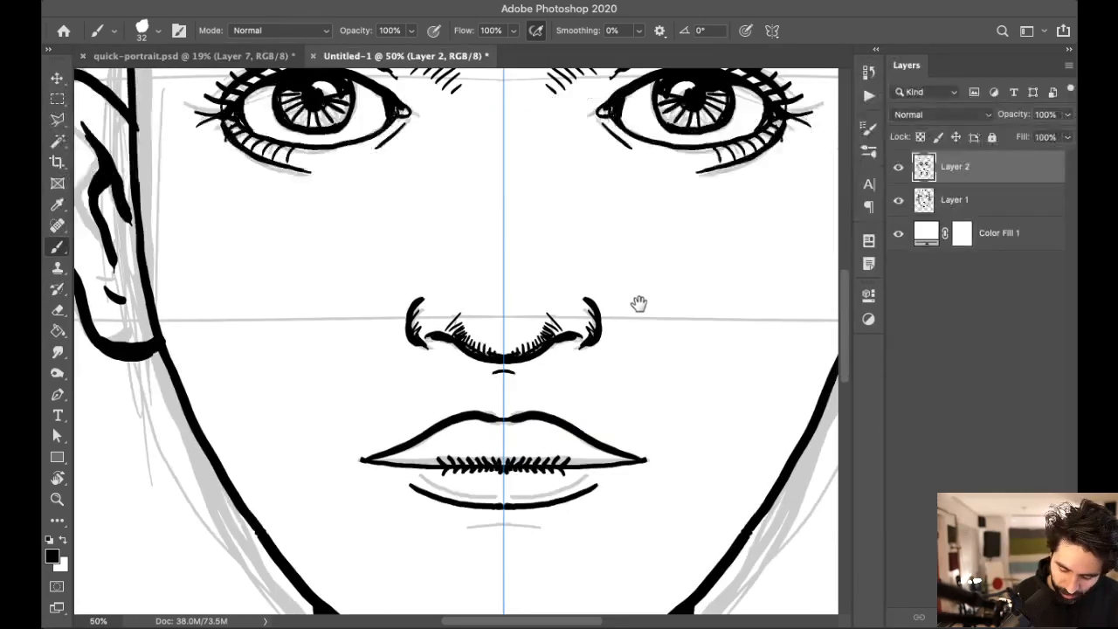
mouse_move(395, 395)
mouse_down()
mouse_move(519, 399)
mouse_move(459, 390)
mouse_move(481, 393)
mouse_move(486, 381)
mouse_move(511, 396)
mouse_move(464, 398)
mouse_move(529, 407)
mouse_up()
scroll(651, 363, up, 2)
drag(474, 462, 540, 476)
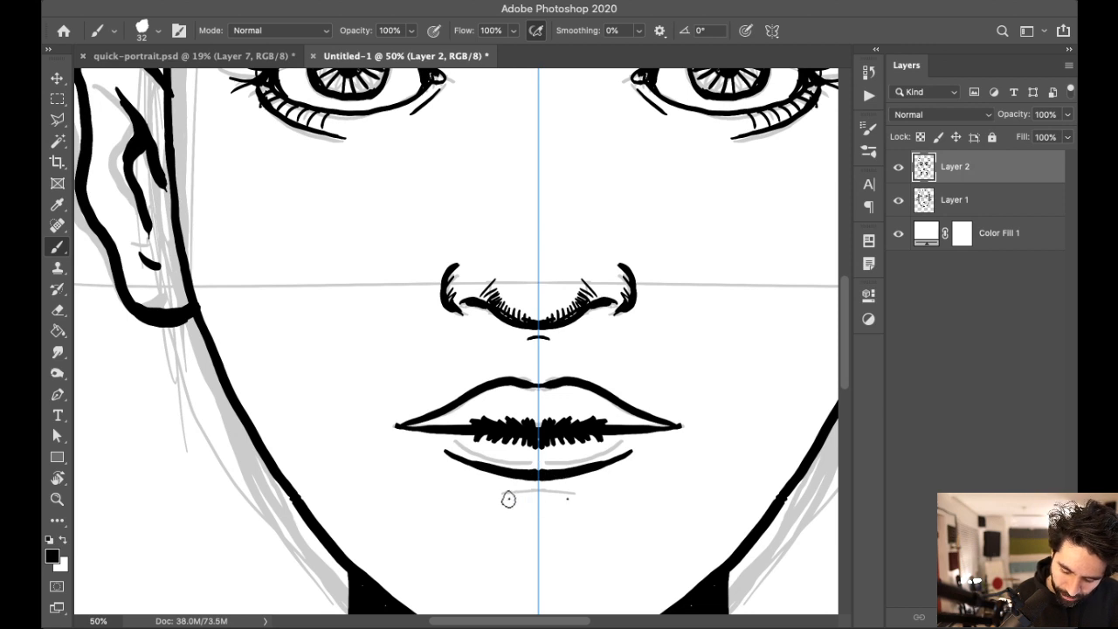
Step: Thicken the outer curves of the nostril wings and fill in the inner ends of the eyebrows
scroll(611, 474, up, 8)
mouse_move(398, 442)
mouse_down()
mouse_move(380, 462)
mouse_move(391, 494)
mouse_up()
scroll(541, 332, up, 3)
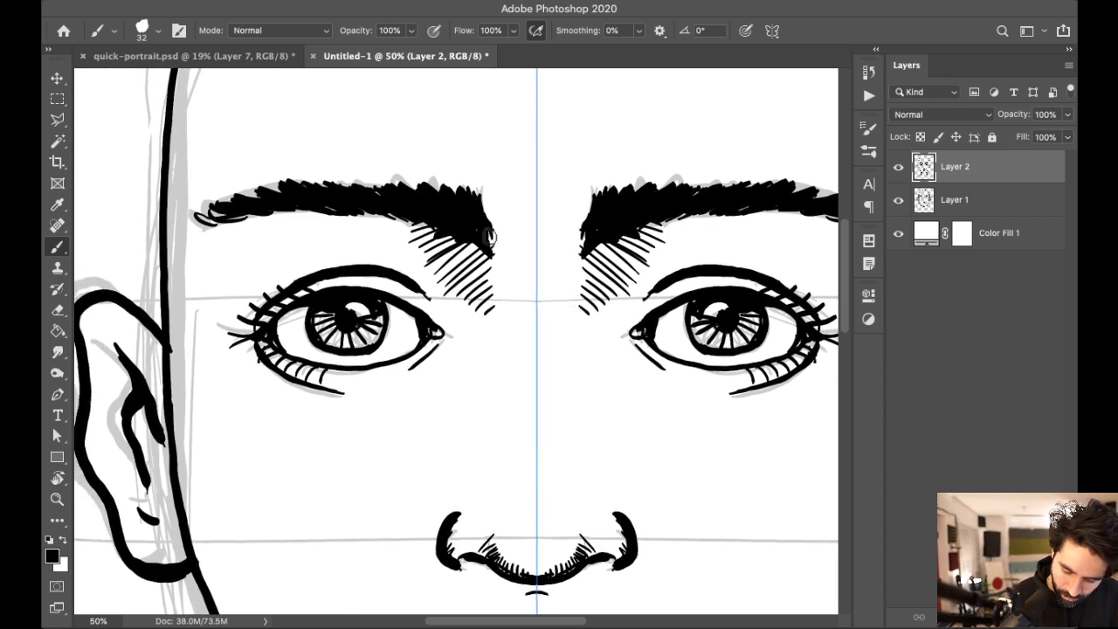
drag(486, 206, 498, 253)
scroll(523, 249, up, 3)
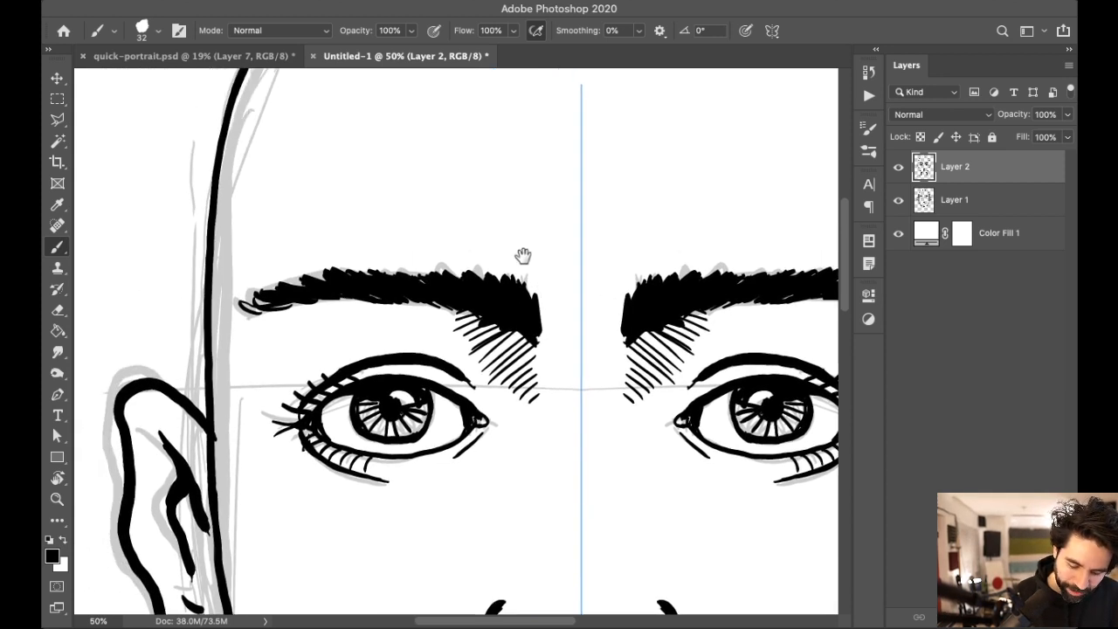
Step: Thicken the head outline along the upper sides of the skull down to the temples
scroll(524, 249, up, 1)
key(ctrl+minus)
key(ctrl+minus)
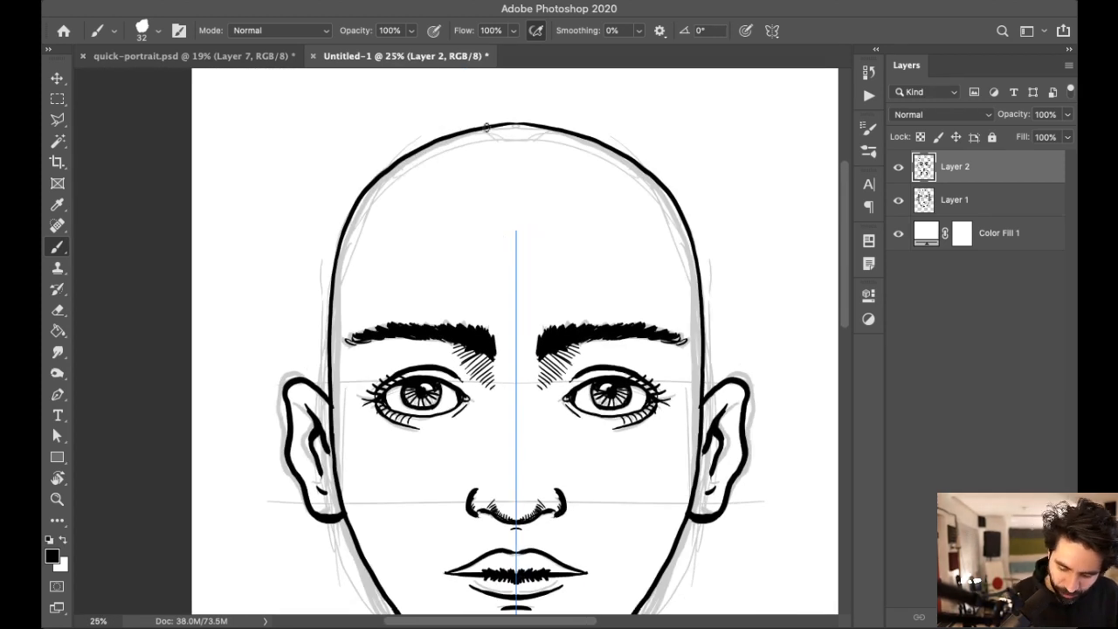
mouse_move(398, 163)
mouse_down()
mouse_move(351, 213)
mouse_move(332, 337)
mouse_up()
key(ctrl+z)
mouse_move(363, 193)
mouse_down()
mouse_move(335, 278)
mouse_move(330, 367)
mouse_up()
drag(419, 294, 357, 234)
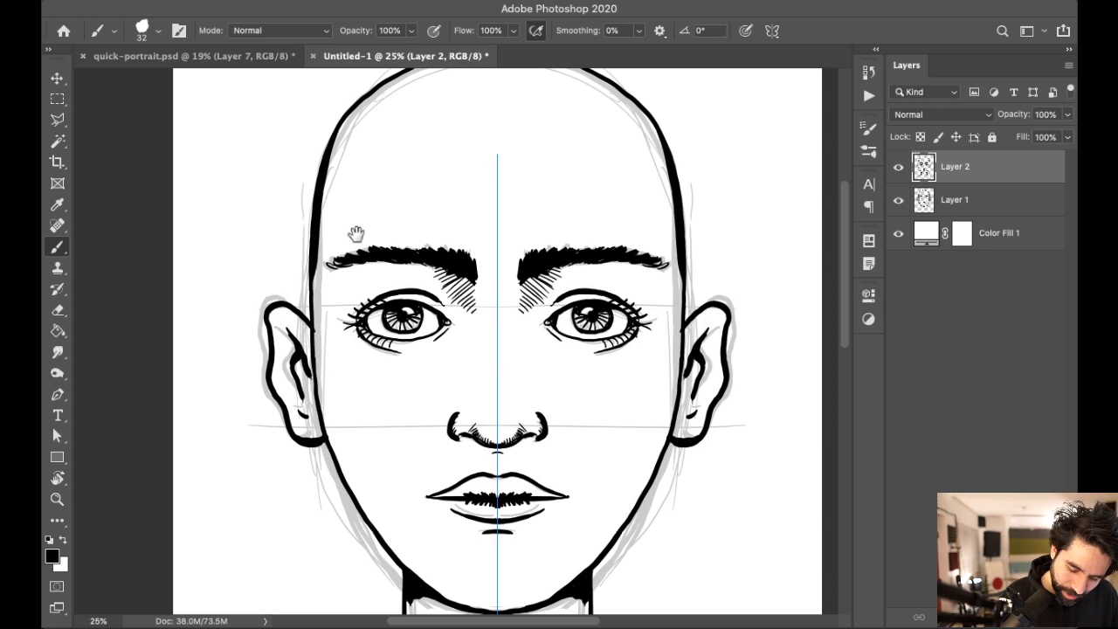
Step: Thicken the outline along the cheeks and jaw, the neck lines, and the shoulder lines
mouse_move(313, 283)
mouse_down()
mouse_move(315, 403)
mouse_move(360, 518)
mouse_move(397, 480)
mouse_move(345, 367)
mouse_move(255, 349)
mouse_move(333, 437)
mouse_move(304, 443)
mouse_up()
mouse_move(295, 405)
mouse_down()
mouse_move(304, 519)
mouse_move(575, 401)
mouse_move(436, 432)
mouse_move(301, 485)
mouse_up()
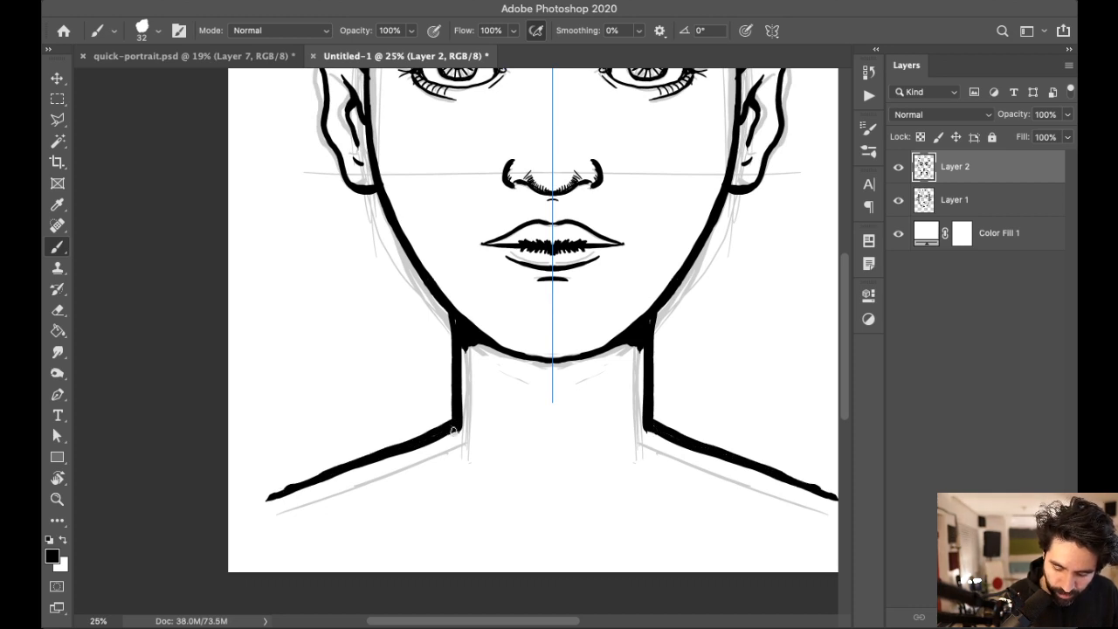
scroll(490, 415, up, 6)
scroll(490, 416, right, 2)
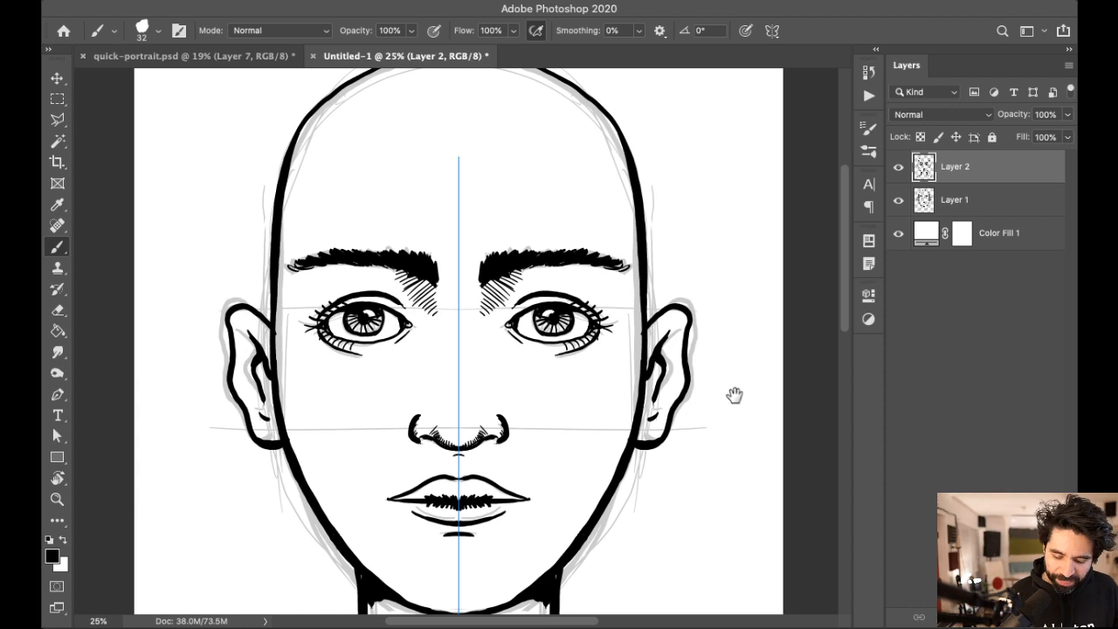
key(ctrl+minus)
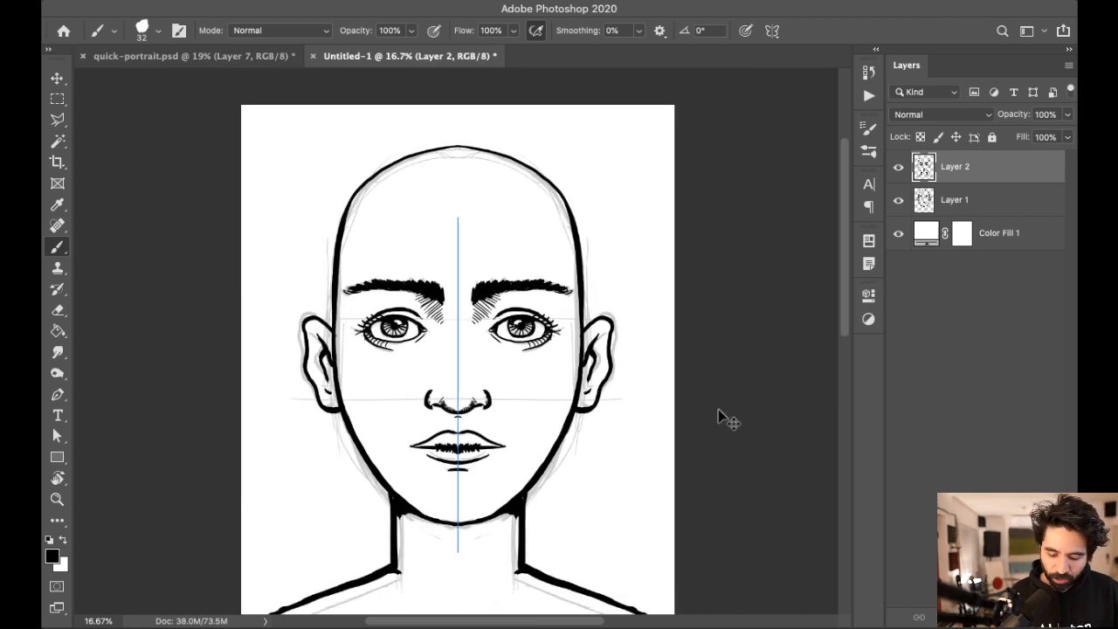
scroll(666, 442, down, 2)
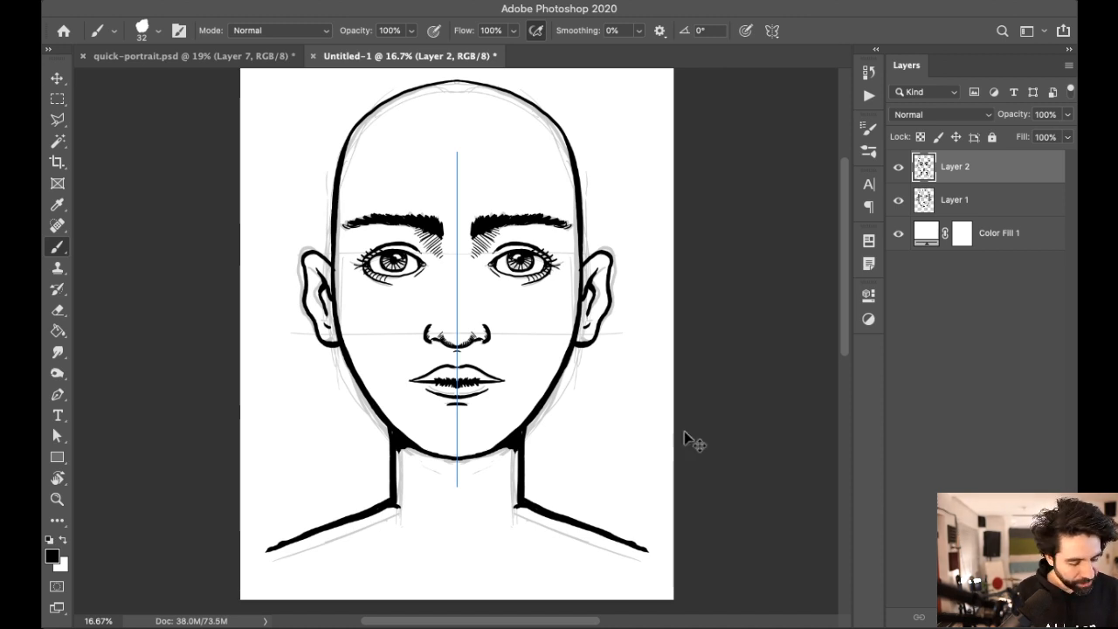
Step: Try to erase the outer ends of the eyebrows and redraw them as thicker, smoother shapes slanting down towards the temples
key(ctrl+plus)
key(ctrl+plus)
key(ctrl+plus)
drag(494, 219, 585, 350)
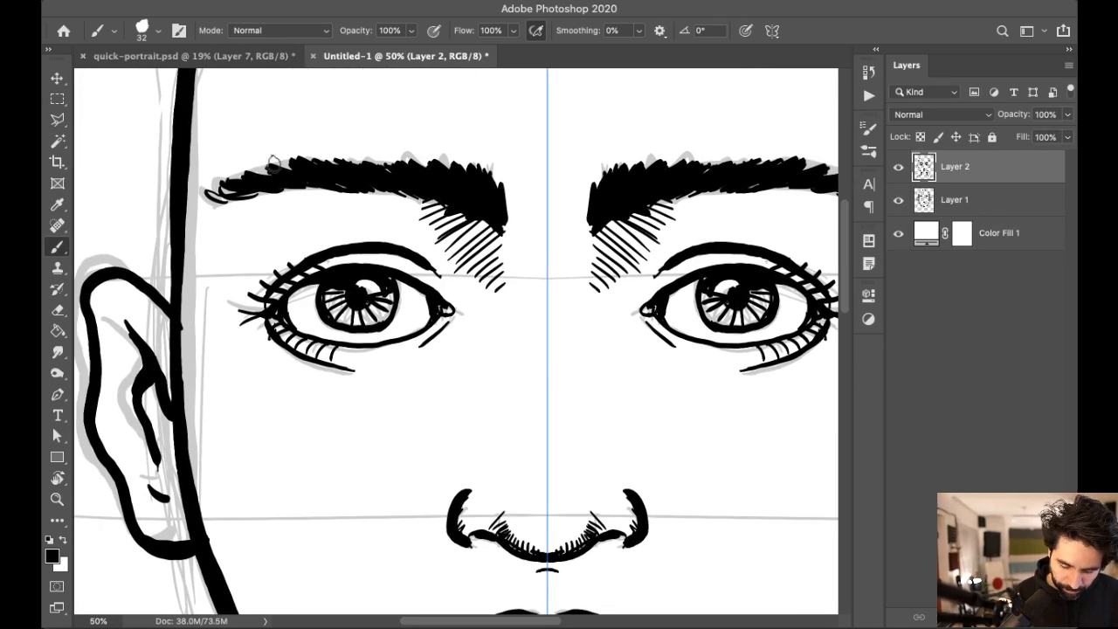
key(e)
mouse_move(223, 192)
mouse_down()
mouse_move(302, 157)
mouse_move(271, 192)
mouse_up()
key(b)
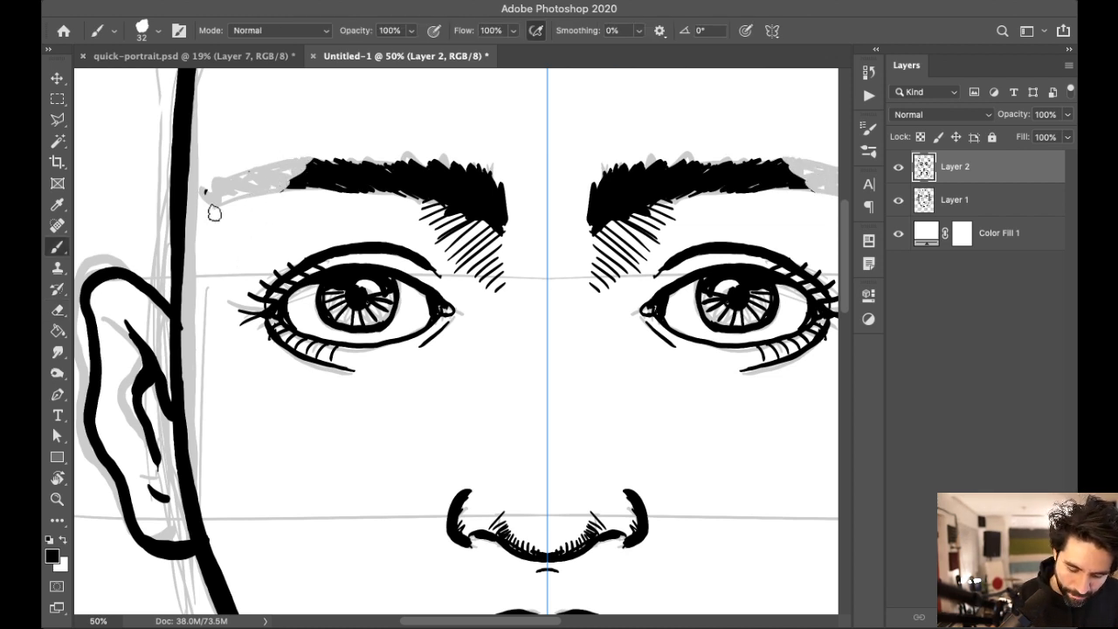
mouse_move(223, 213)
mouse_down()
mouse_move(277, 179)
mouse_move(304, 182)
mouse_move(251, 186)
mouse_move(217, 213)
mouse_move(289, 184)
mouse_move(280, 188)
mouse_move(345, 184)
mouse_move(322, 171)
mouse_move(253, 183)
mouse_move(222, 206)
mouse_move(302, 164)
mouse_move(348, 157)
mouse_move(405, 172)
mouse_move(343, 160)
mouse_move(429, 160)
mouse_move(450, 165)
mouse_move(419, 162)
mouse_move(490, 177)
mouse_move(505, 218)
mouse_up()
drag(262, 200, 394, 174)
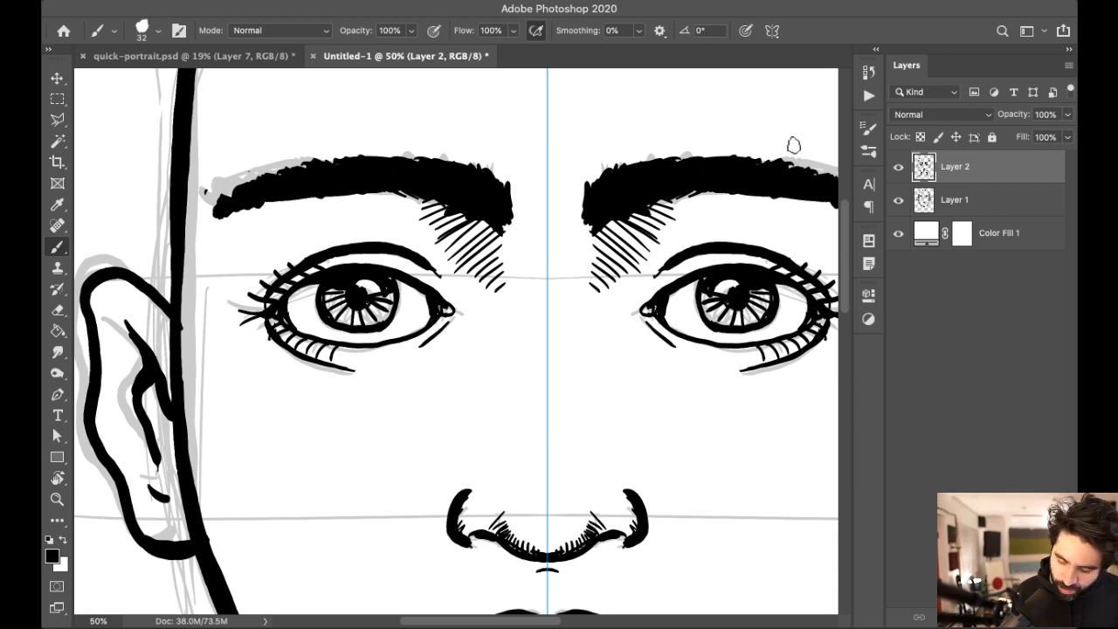
Step: Undo the eyebrow reshaping to restore the feathery brows with thin outer ends
key(super+minus)
key(super+minus)
key(super+minus)
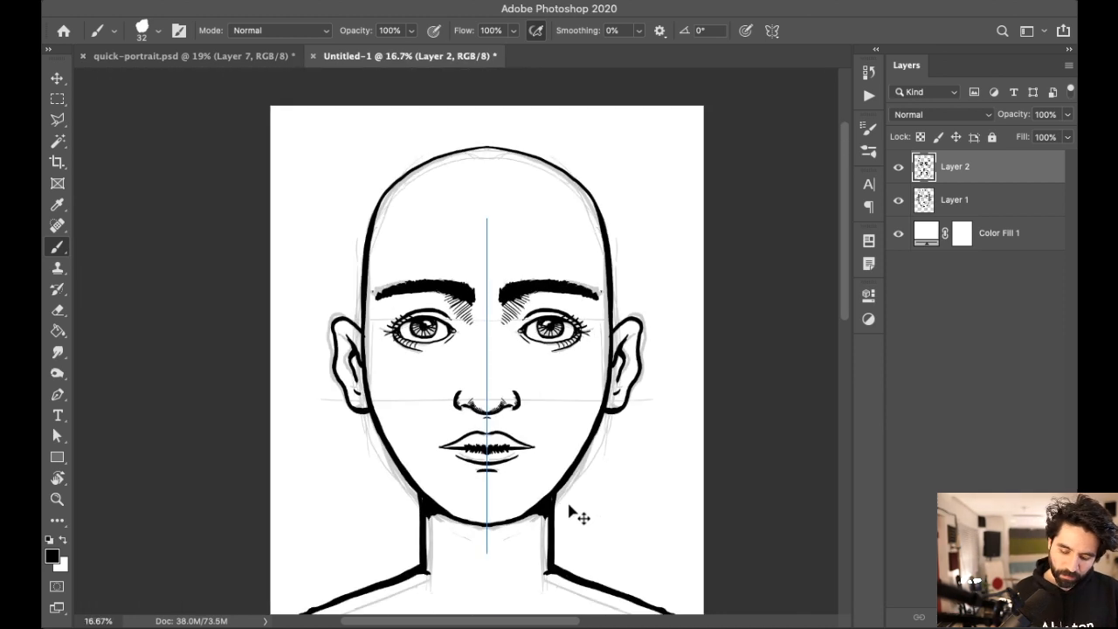
key(super+plus)
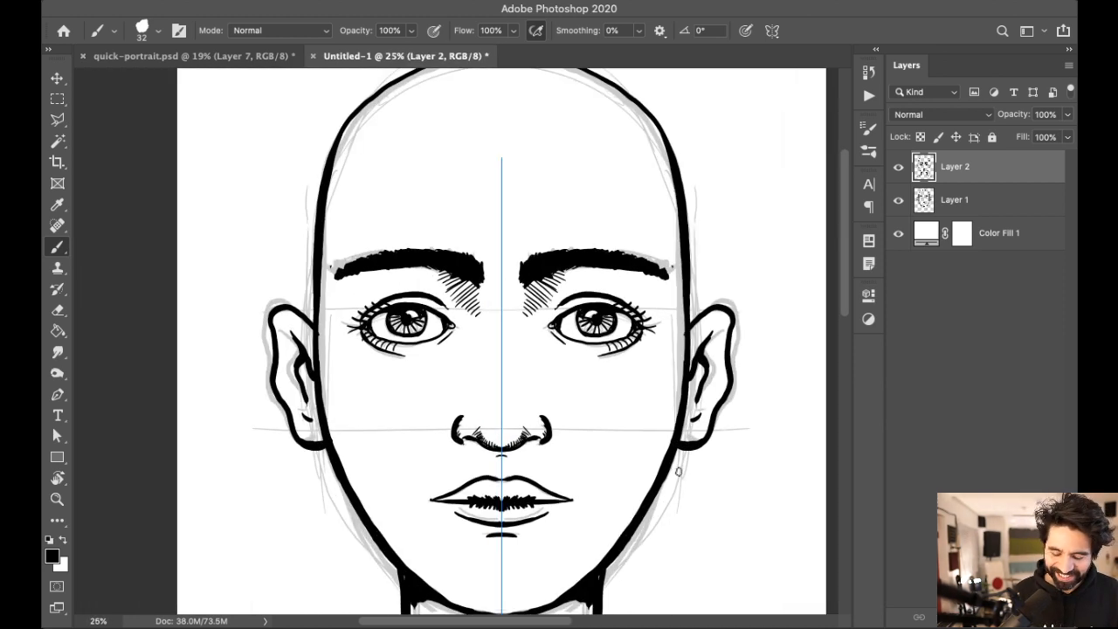
scroll(673, 434, down, 3)
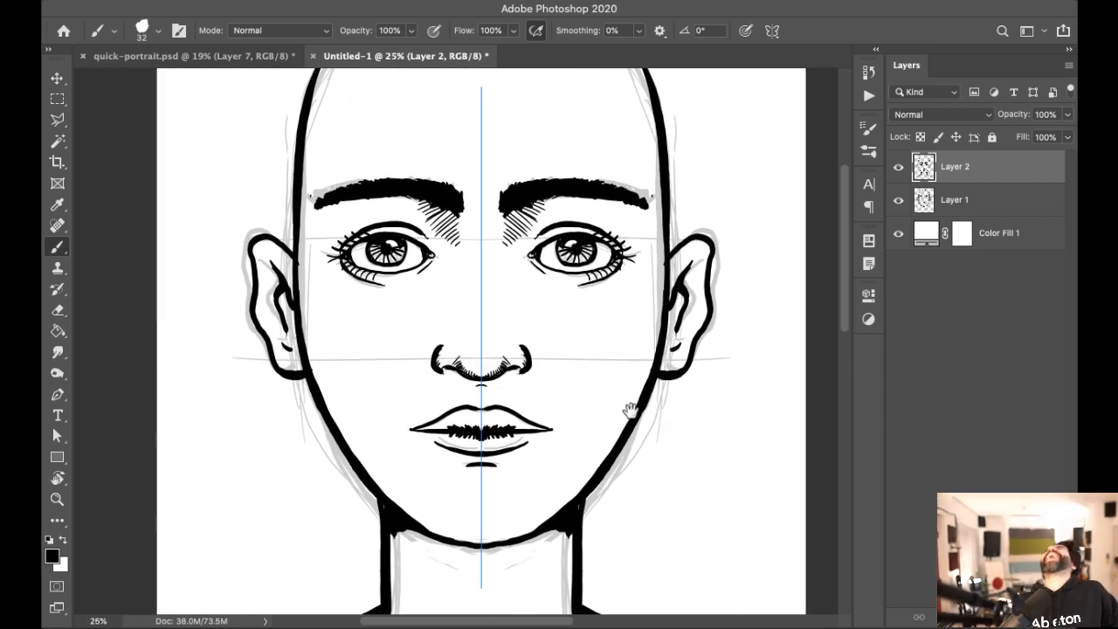
scroll(659, 409, down, 1)
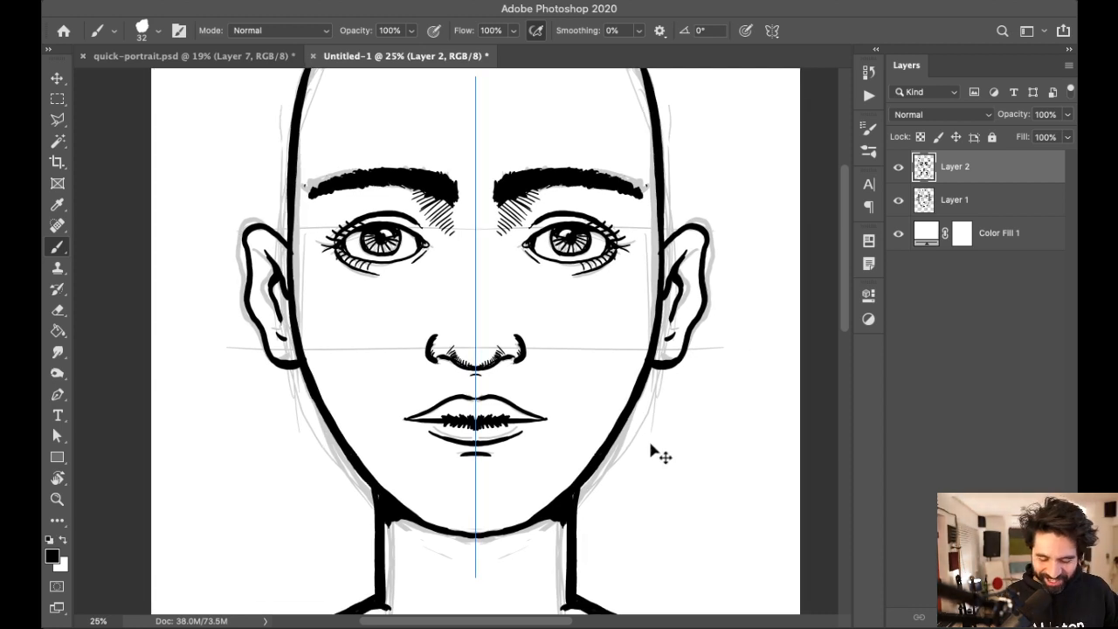
key(super+z)
key(super+z)
key(super+z)
key(super+z)
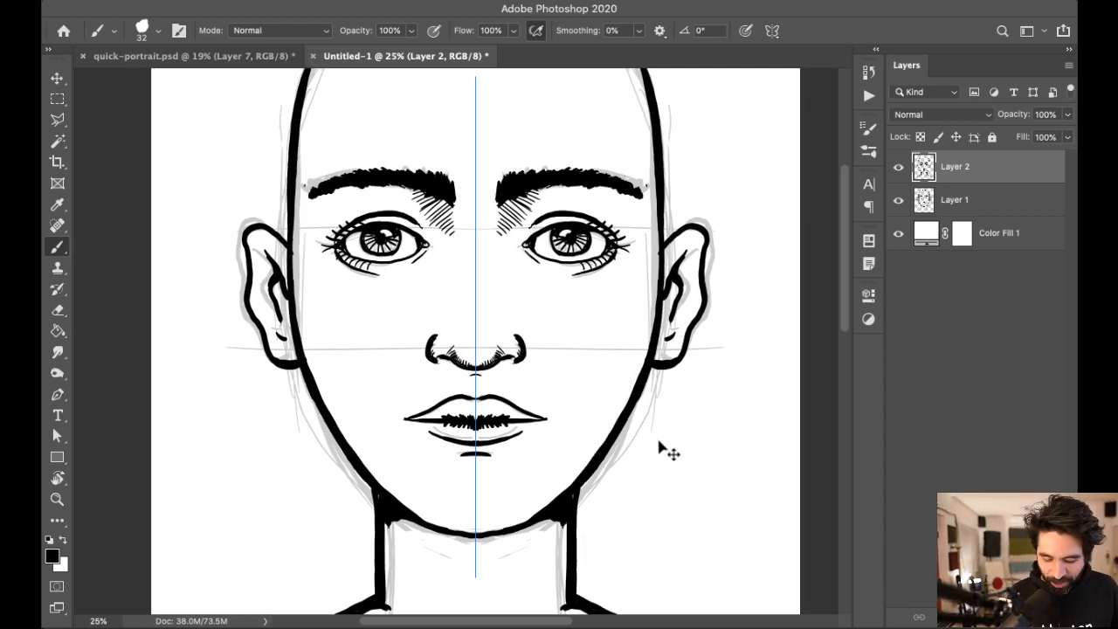
key(super+z)
key(super+z)
key(super+z)
key(super+z)
key(super+z)
key(super+z)
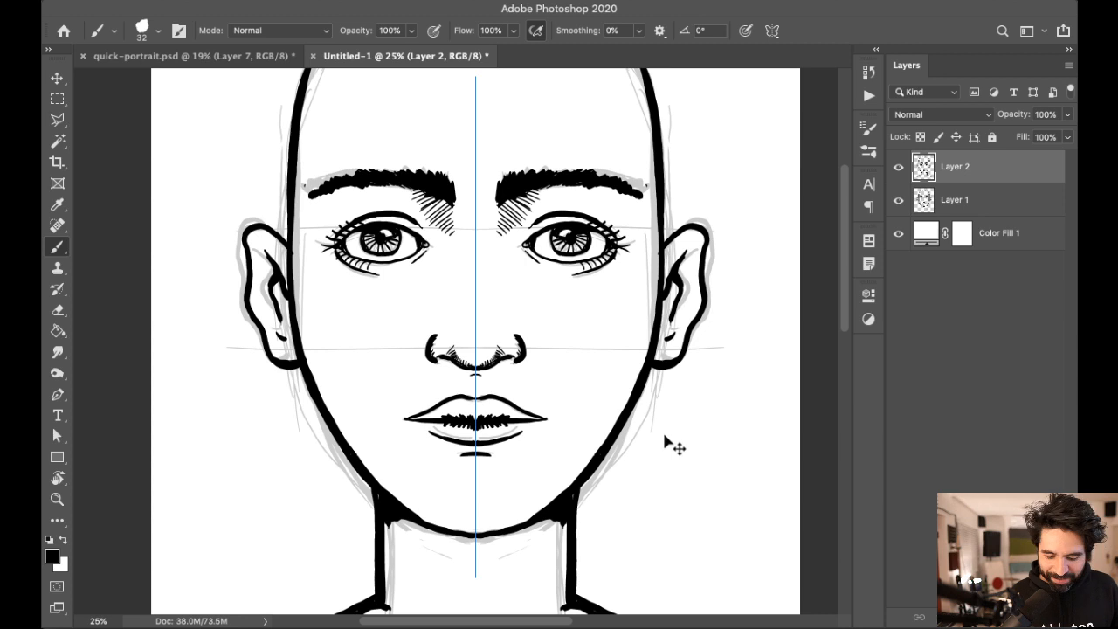
key(super+z)
key(super+shift+z)
key(super+shift+z)
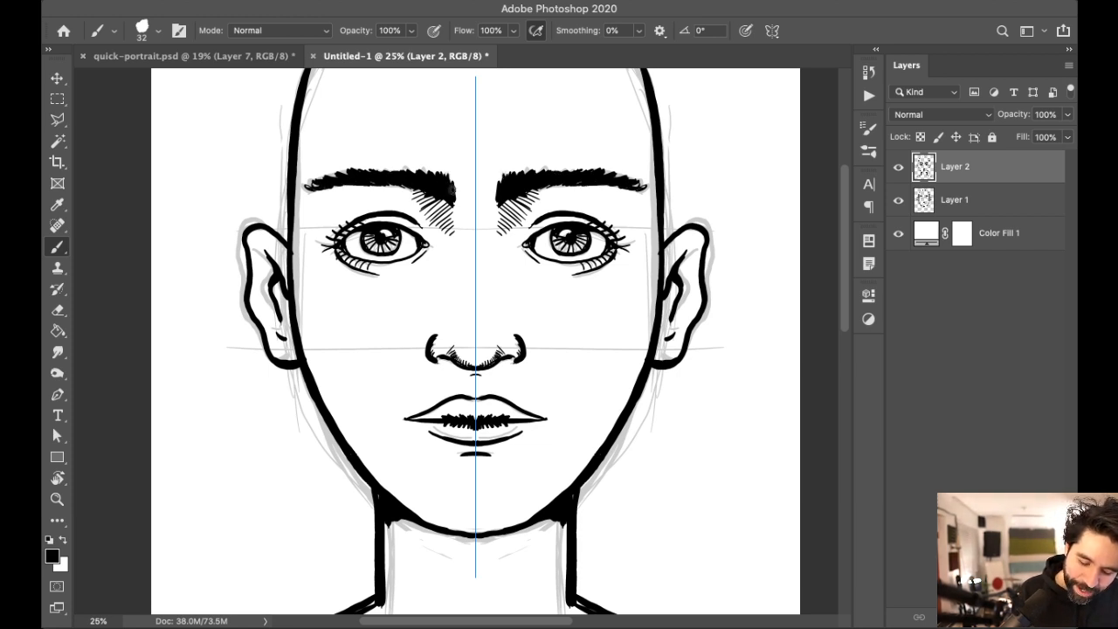
Step: Turn off paint symmetry for the brush
drag(728, 416, 679, 466)
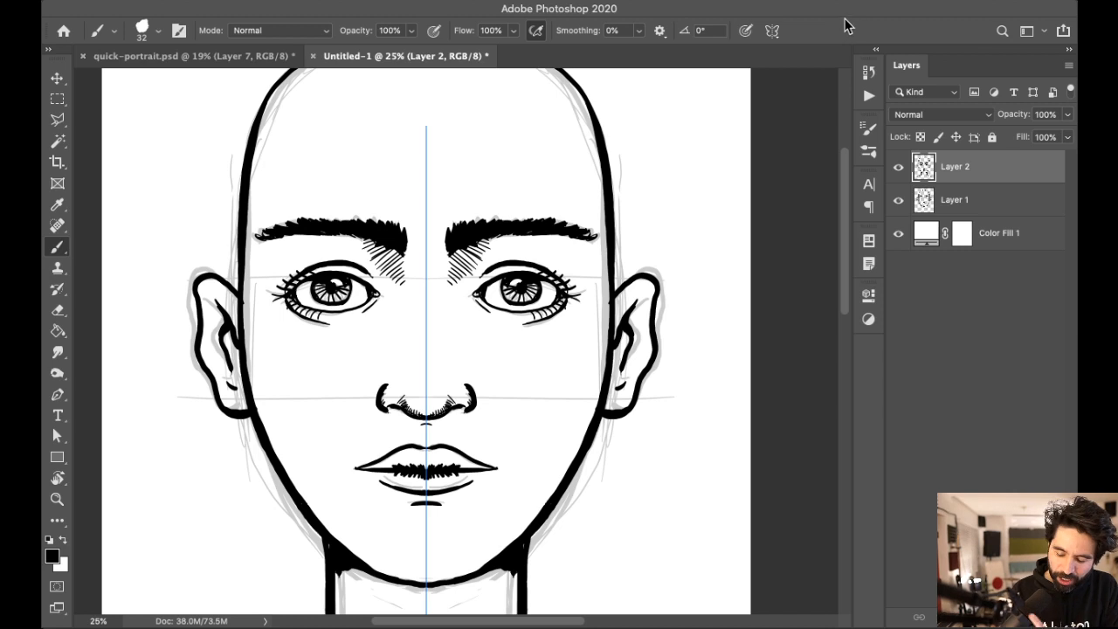
click(772, 30)
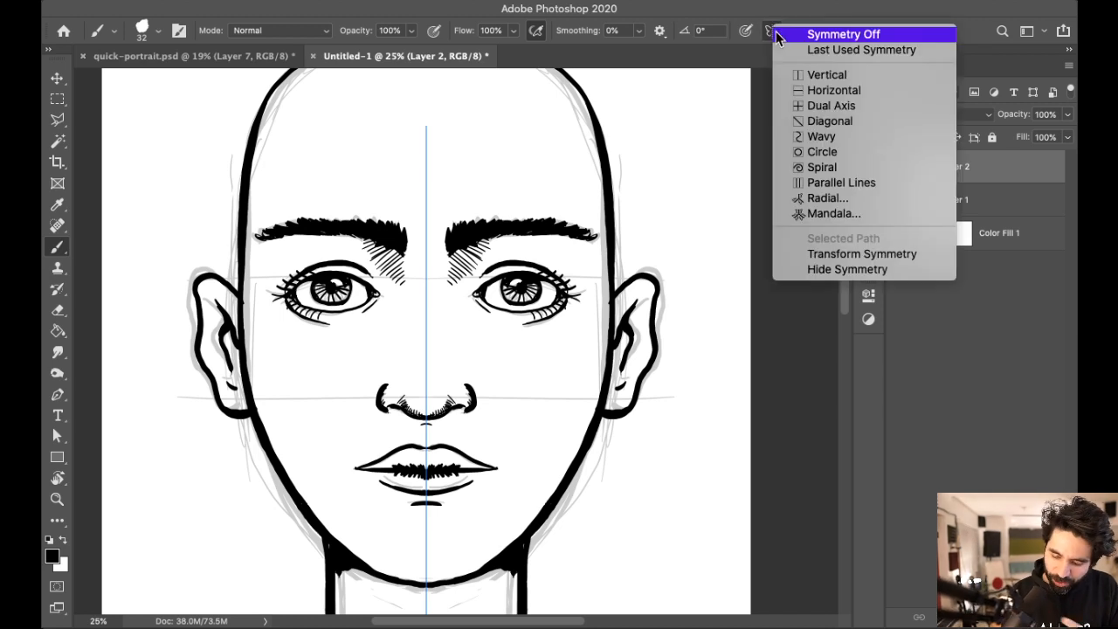
click(872, 35)
Step: Select the faded sketch on Layer 1 and hide that layer so only the ink lines show
click(970, 200)
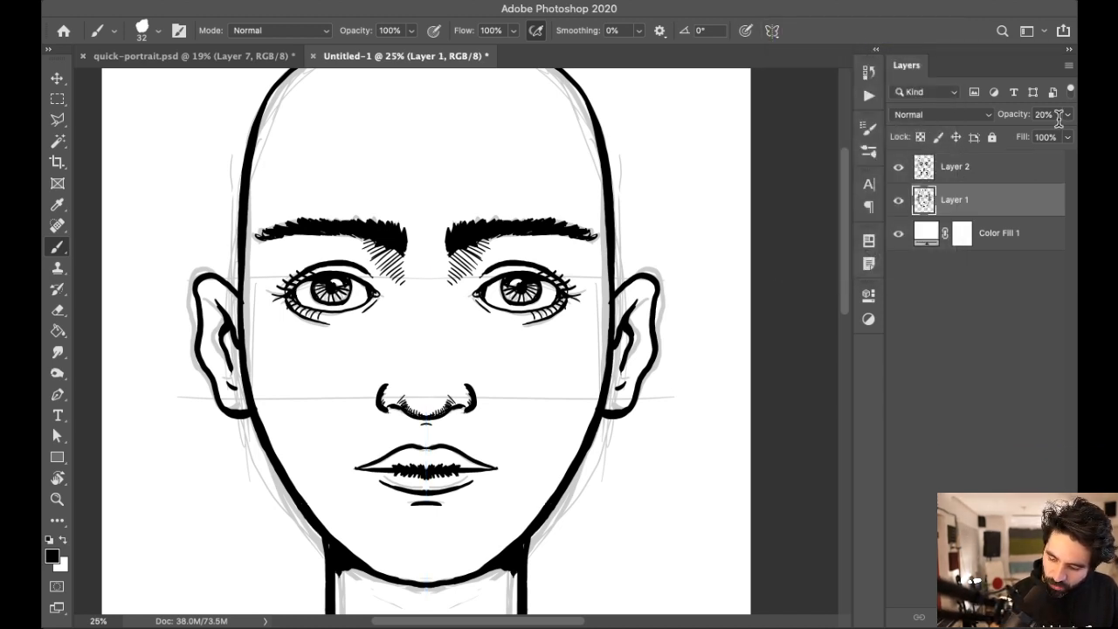
scroll(549, 379, down, 3)
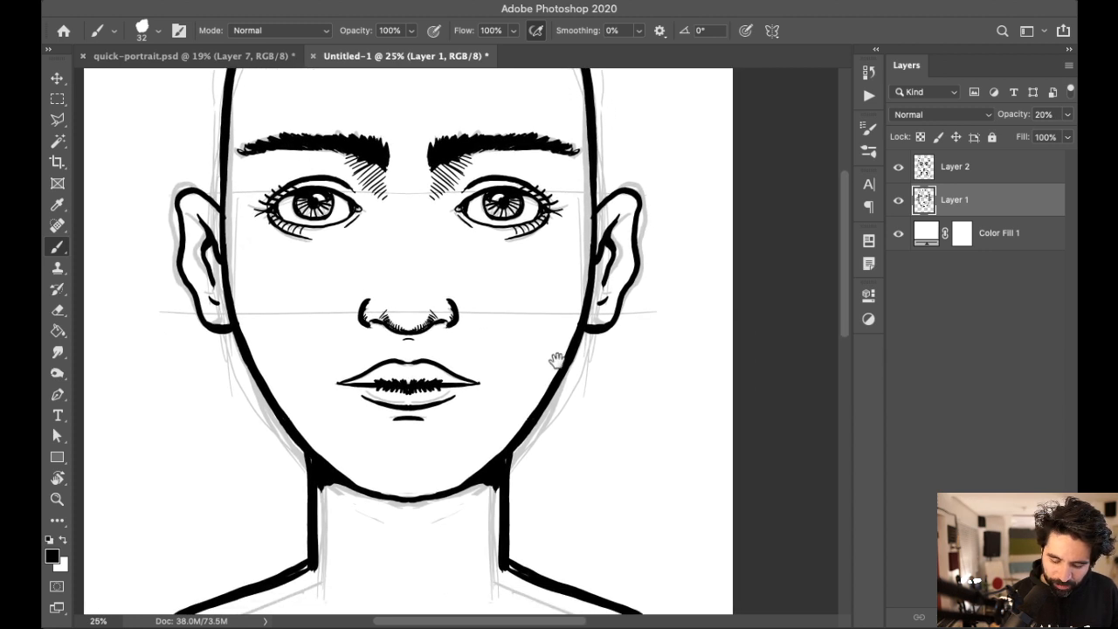
key(super+minus)
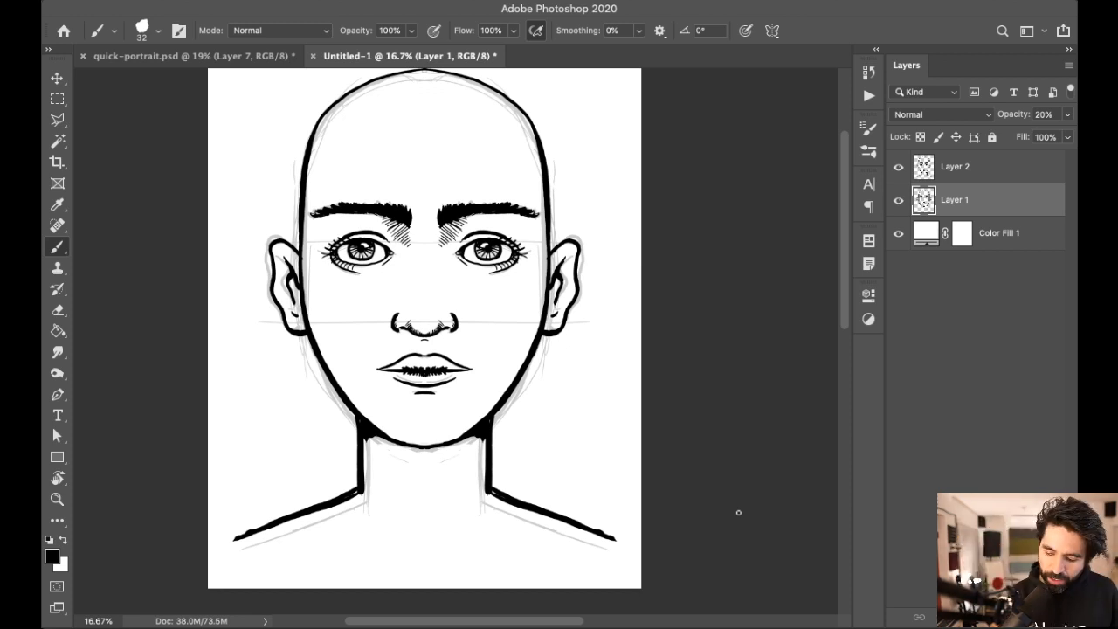
click(898, 200)
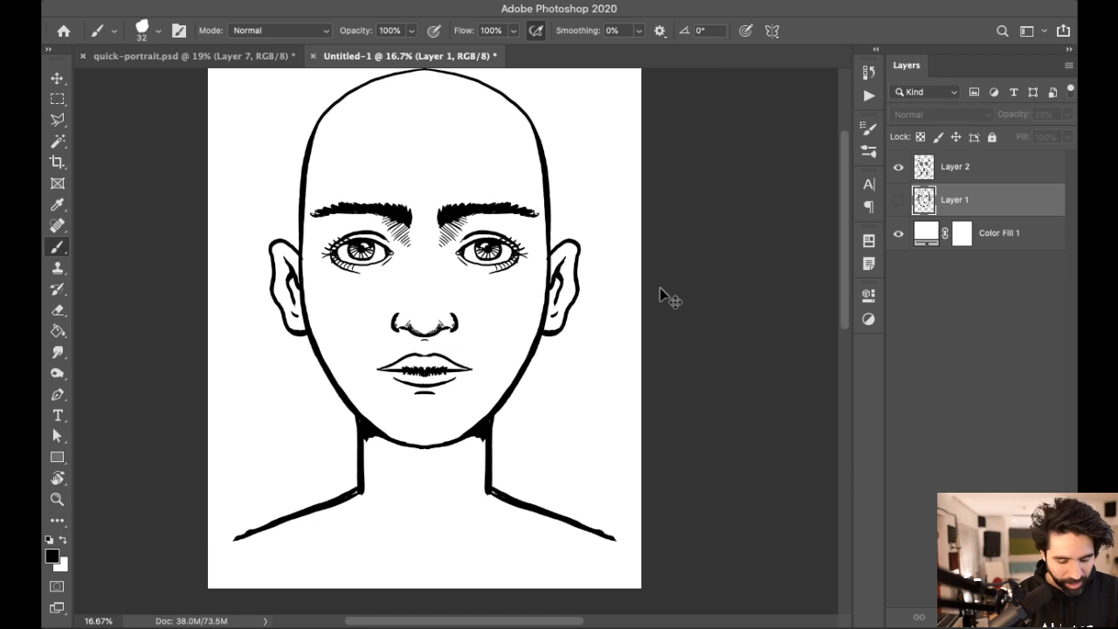
Step: Add a new empty layer above Layer 2
key(super+plus)
drag(619, 292, 628, 347)
scroll(629, 346, up, 4)
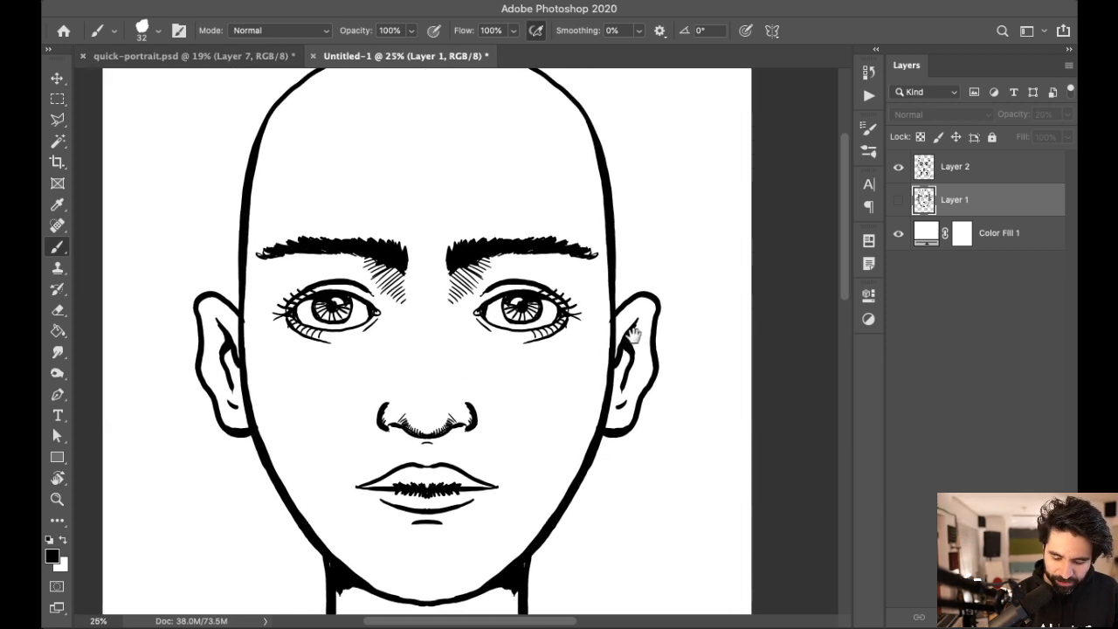
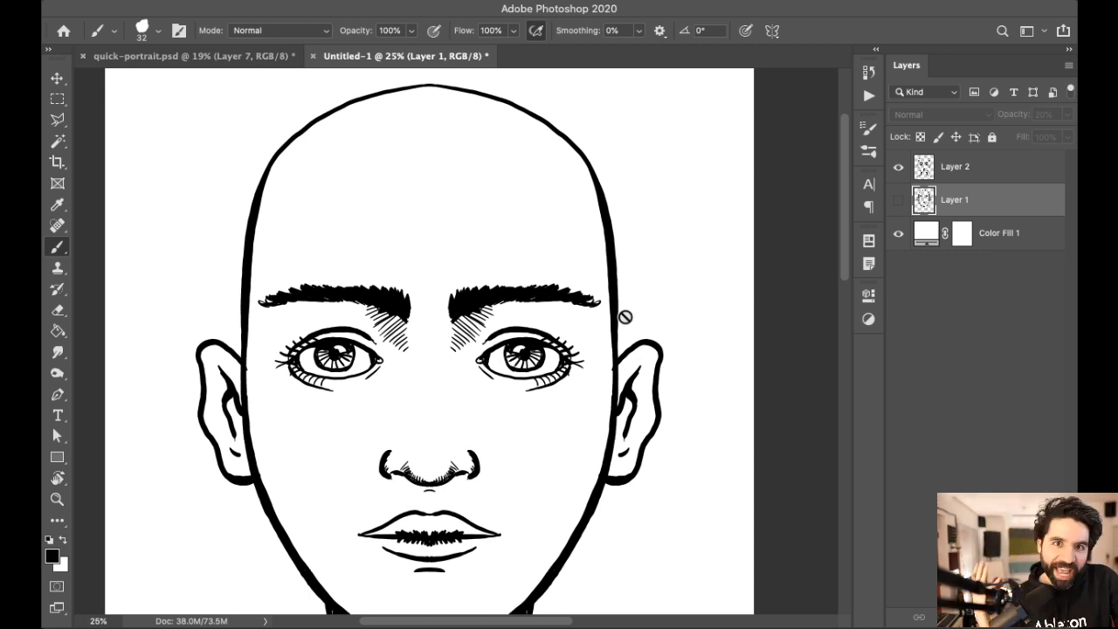
click(968, 172)
key(ctrl+shift+alt+n)
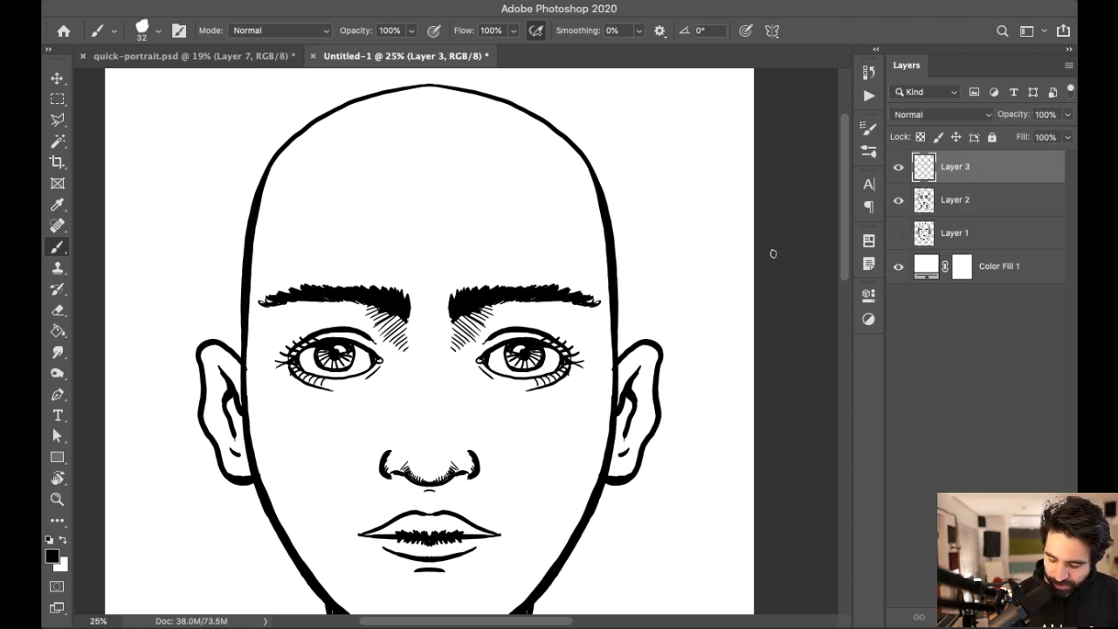
scroll(566, 315, down, 2)
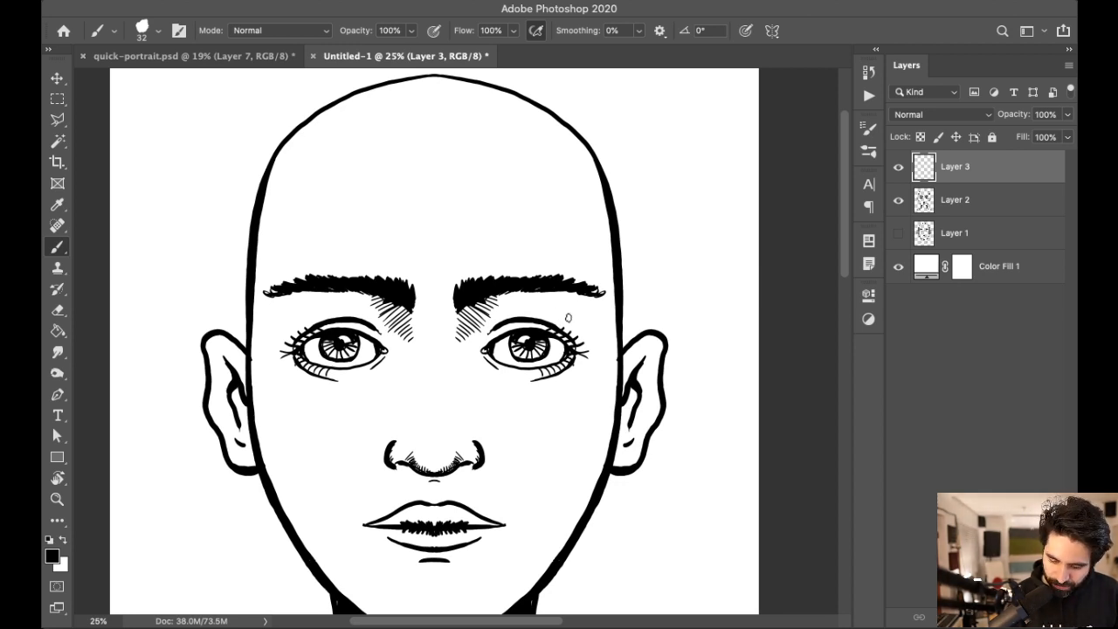
Step: Duplicate Layer 2 with the original hidden, and delete the empty Layer 3
click(969, 215)
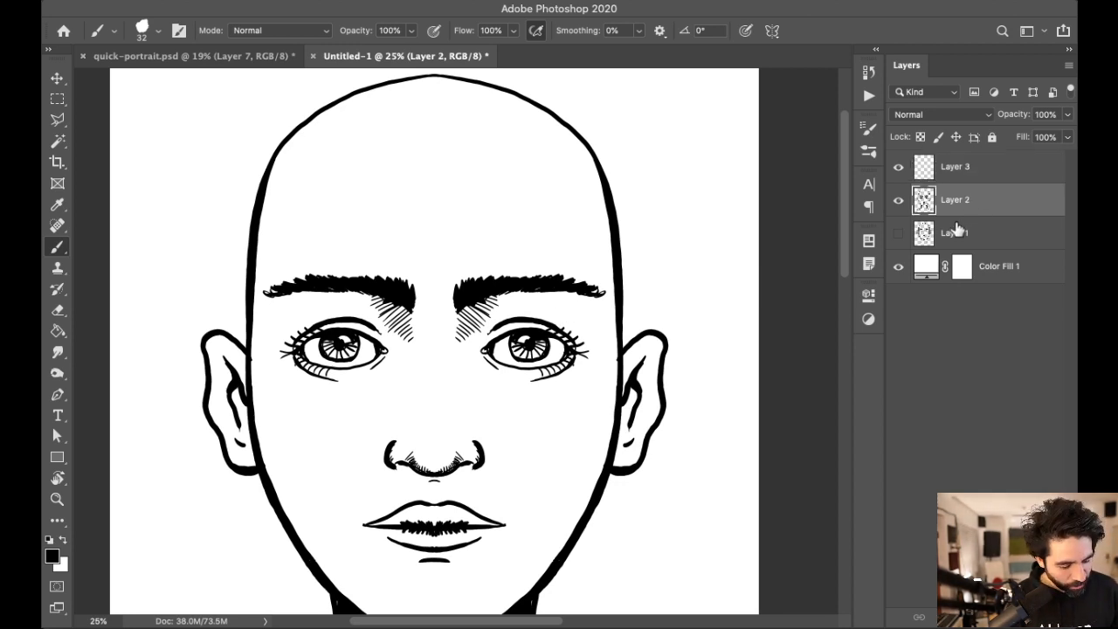
key(ctrl+j)
click(897, 232)
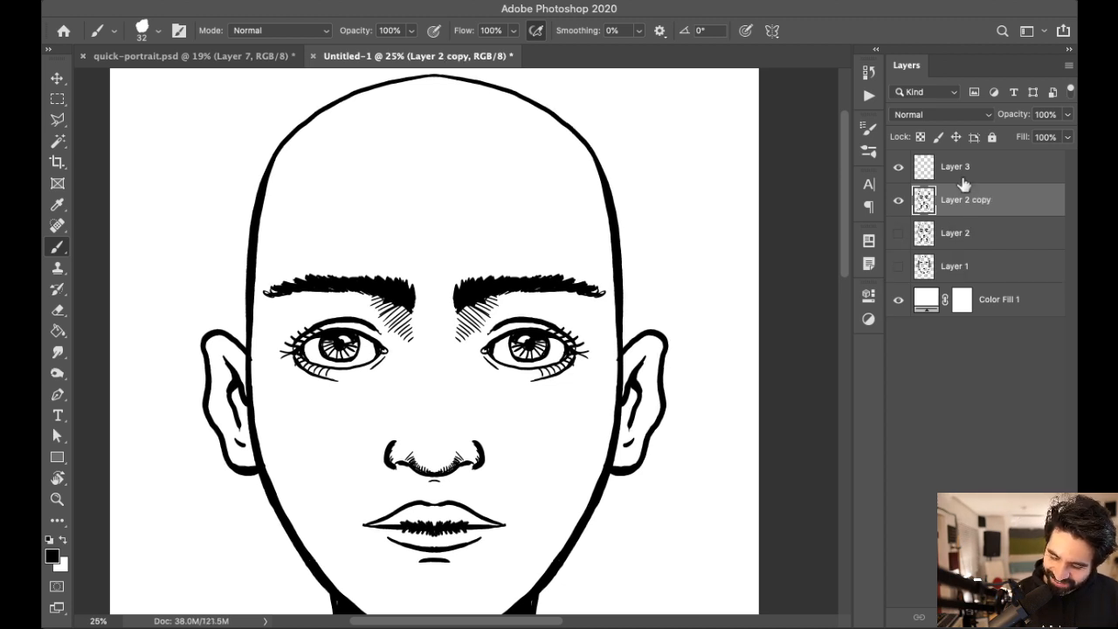
click(969, 168)
key(BackSpace)
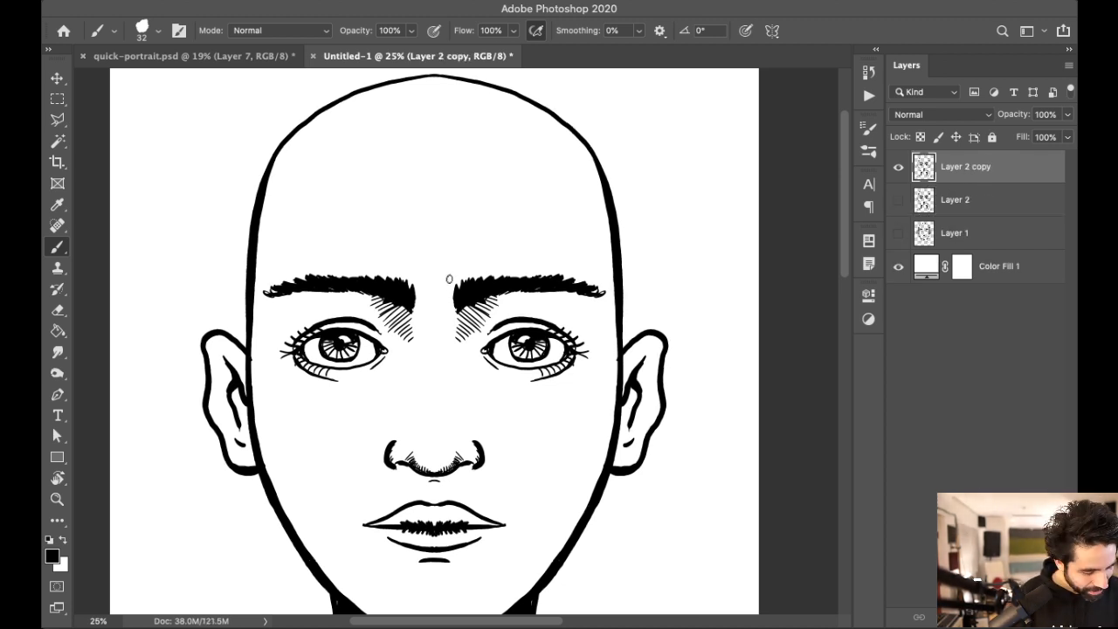
Step: Test asymmetrical drawing with a zigzag scribble on one side of the forehead, and undo it
key(super+plus)
key(super+plus)
drag(492, 289, 555, 402)
drag(308, 302, 310, 402)
mouse_move(643, 492)
mouse_down()
mouse_move(460, 463)
mouse_move(501, 489)
mouse_move(673, 452)
mouse_move(586, 463)
mouse_up()
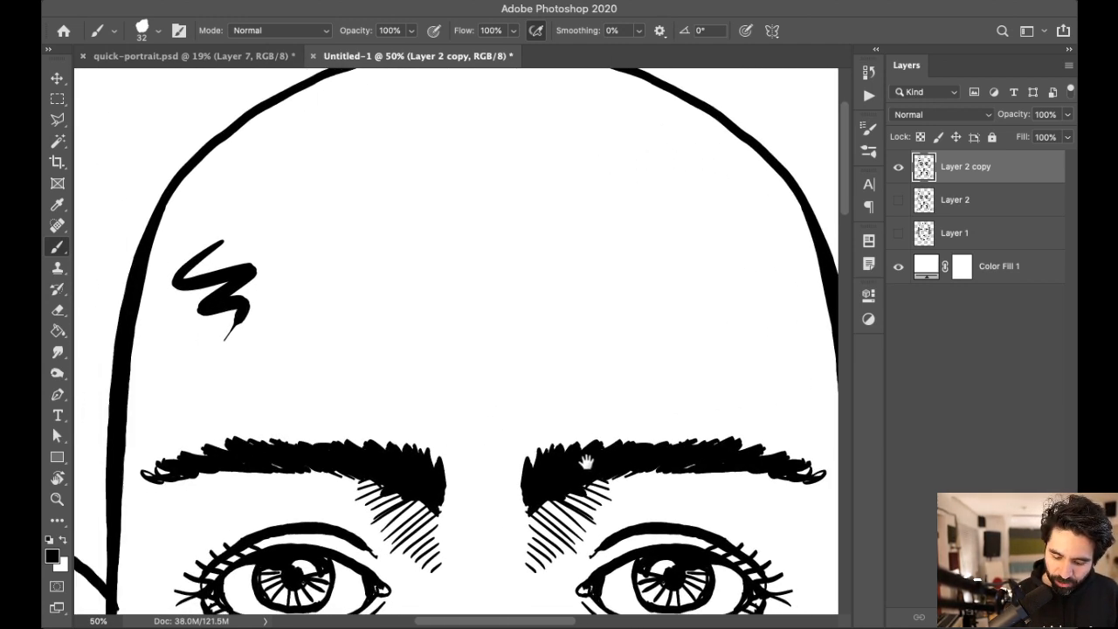
key(super+z)
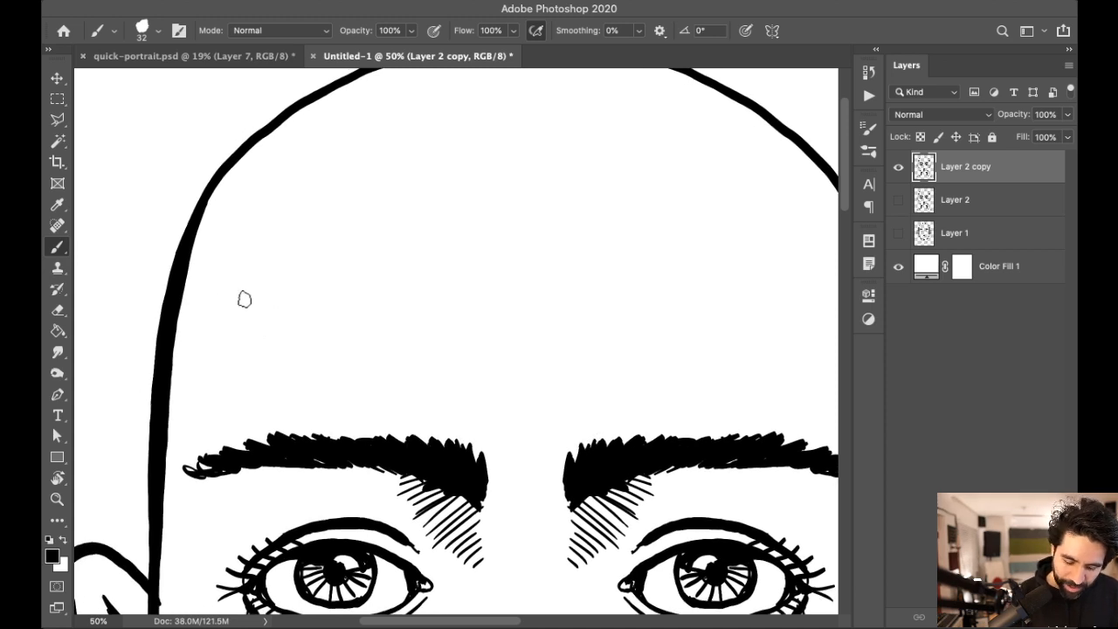
Step: Draw the outline of a slanted adhesive bandage on one side of the forehead, with two short lines marking its raised middle pad
drag(203, 312, 283, 254)
key(super+z)
mouse_move(201, 303)
mouse_down()
mouse_move(311, 231)
mouse_move(434, 185)
mouse_up()
mouse_move(202, 303)
mouse_down()
mouse_move(192, 341)
mouse_move(213, 358)
mouse_move(248, 351)
mouse_move(290, 317)
mouse_move(277, 332)
mouse_move(419, 269)
mouse_up()
mouse_move(404, 196)
mouse_down()
mouse_move(442, 188)
mouse_move(473, 224)
mouse_move(466, 242)
mouse_move(410, 272)
mouse_up()
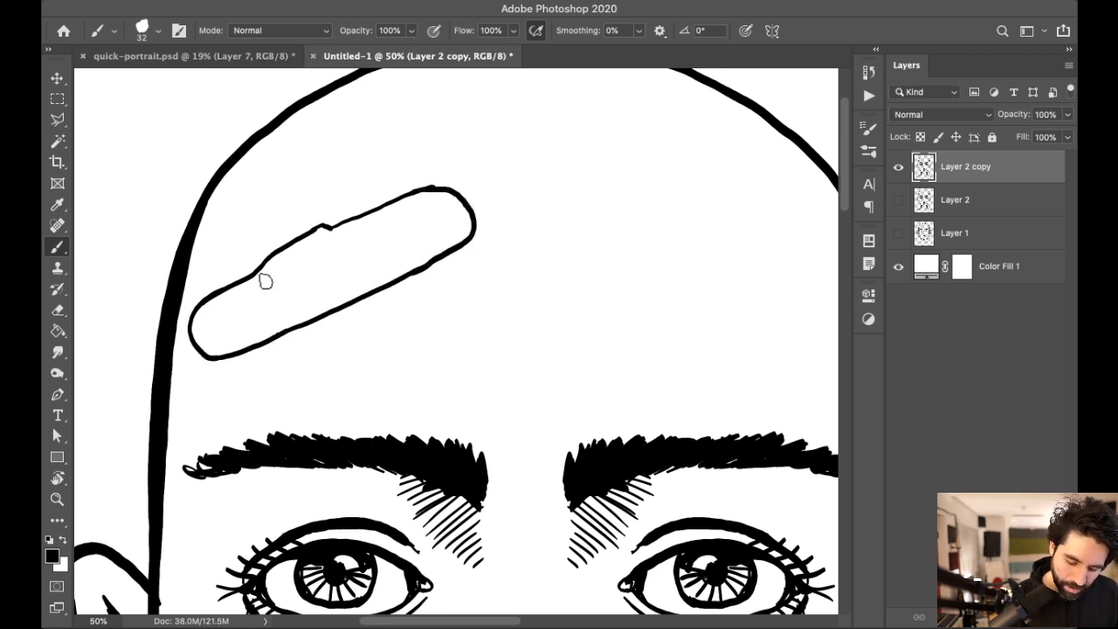
drag(264, 267, 270, 294)
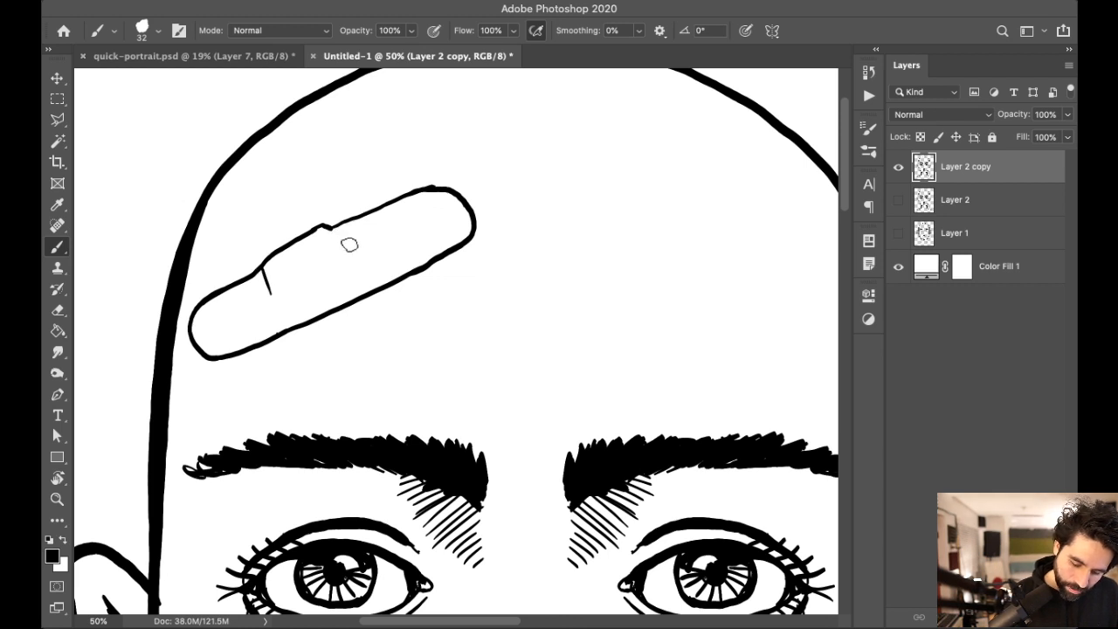
drag(340, 236, 351, 261)
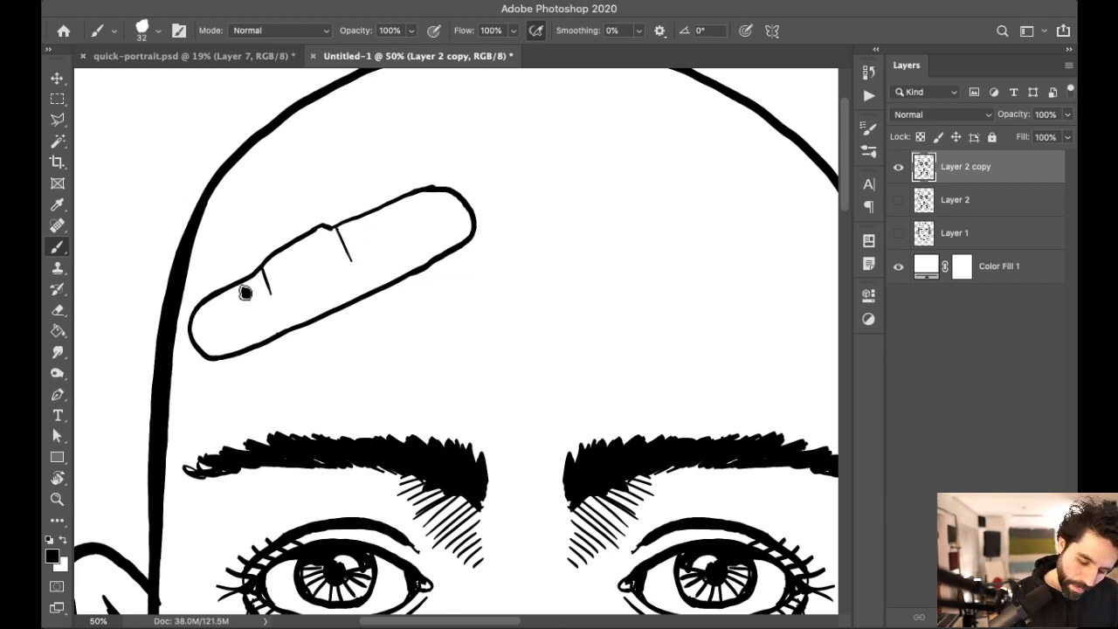
Step: Dot small perforation holes on the lower end of the bandage, near the temple
click(227, 311)
click(229, 331)
click(249, 324)
click(221, 325)
click(255, 308)
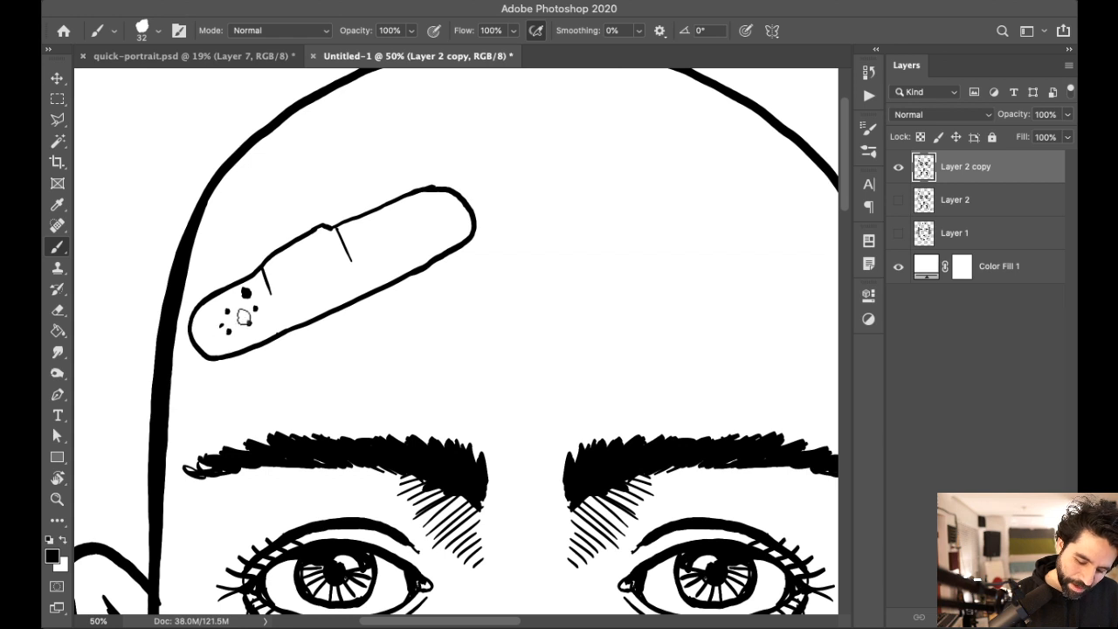
Step: Dot a cluster of small perforation holes on the bandage's upper end, beside the pad line
click(362, 232)
click(367, 247)
click(375, 263)
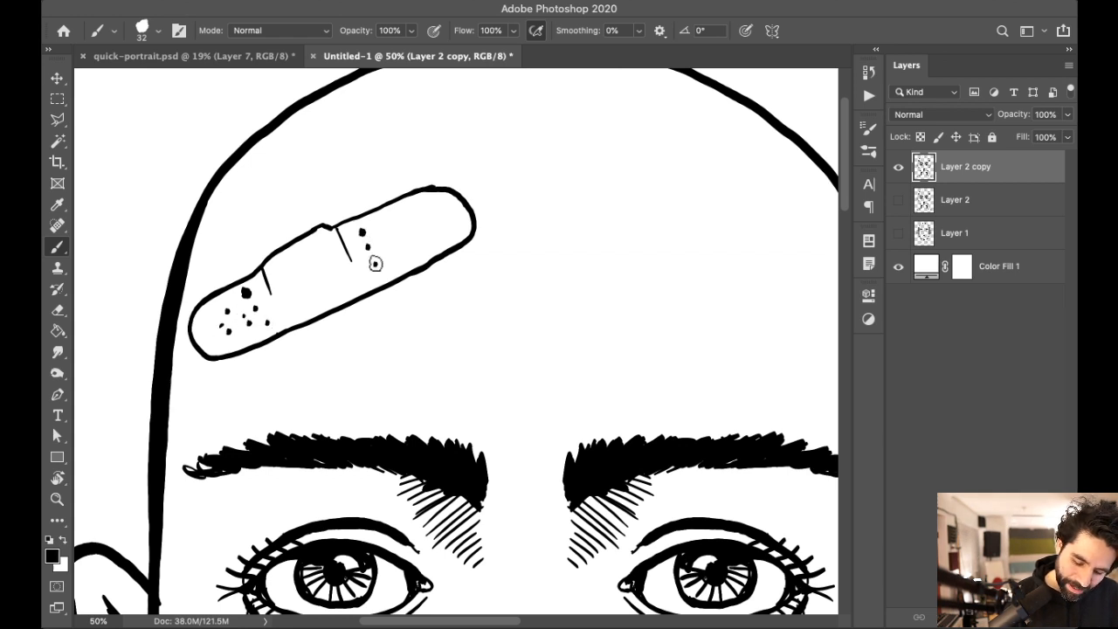
click(389, 260)
click(401, 253)
Step: Erase the uneven dots on the bandage's lower end and redraw them as a neat cluster of small holes
key(e)
mouse_move(249, 294)
mouse_down()
mouse_move(230, 320)
mouse_move(259, 309)
mouse_up()
key(b)
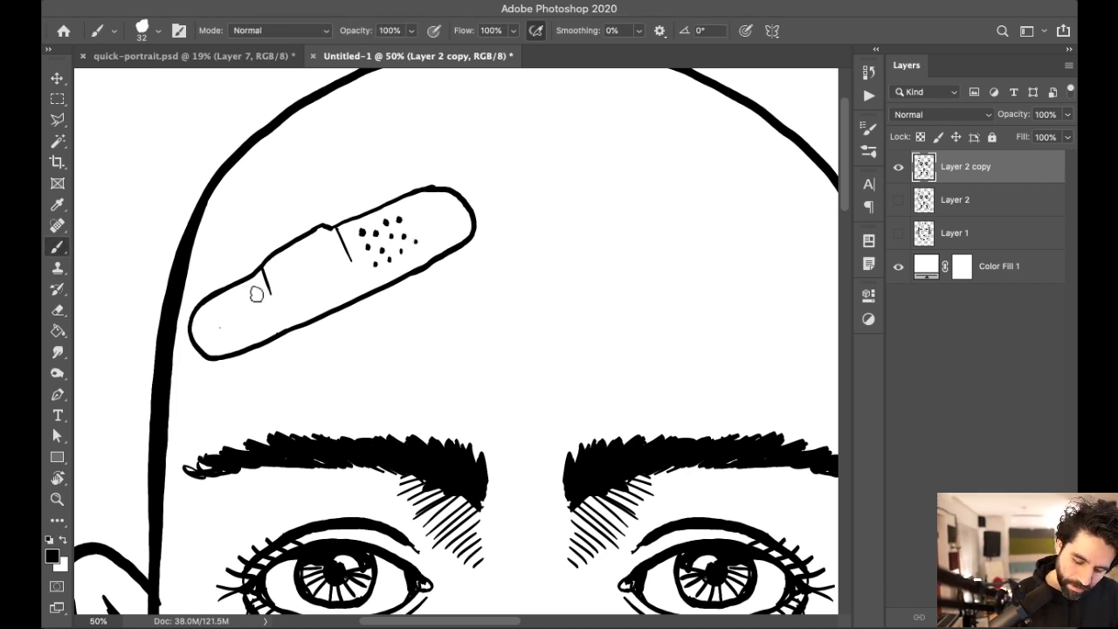
click(247, 302)
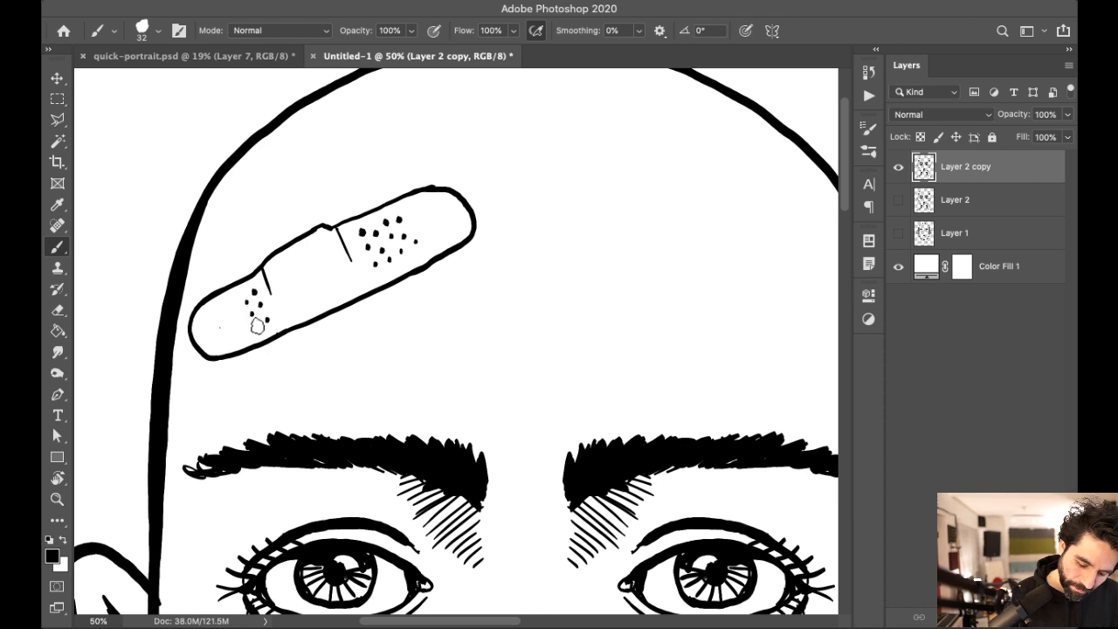
click(232, 335)
Step: Thicken the bandage's lower edge beneath the middle pad as a shadow
drag(282, 333, 354, 303)
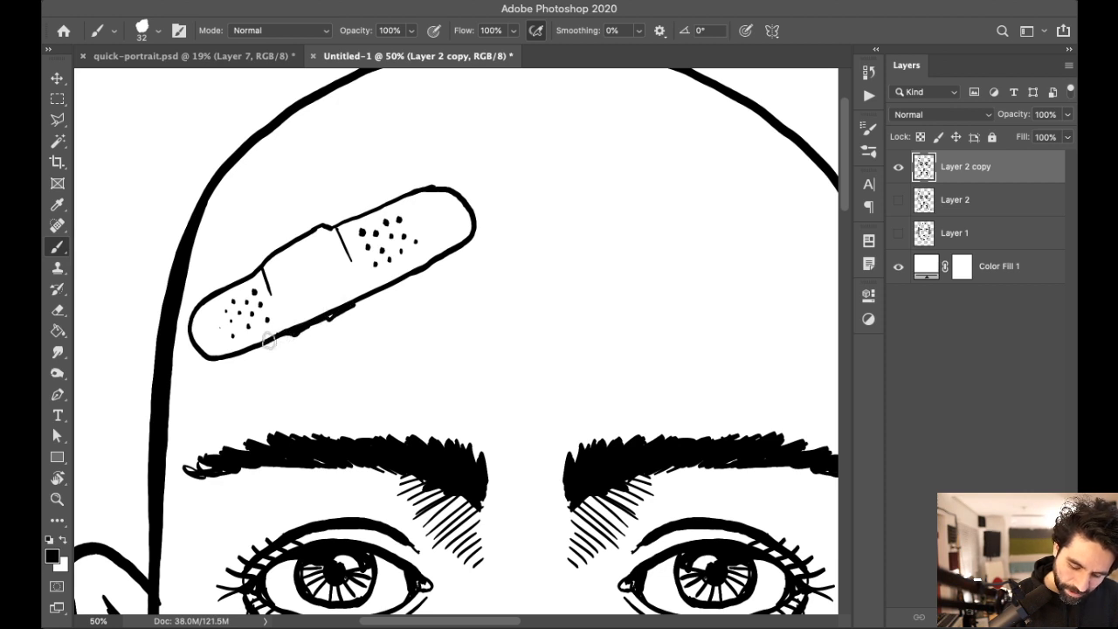
drag(283, 327, 307, 323)
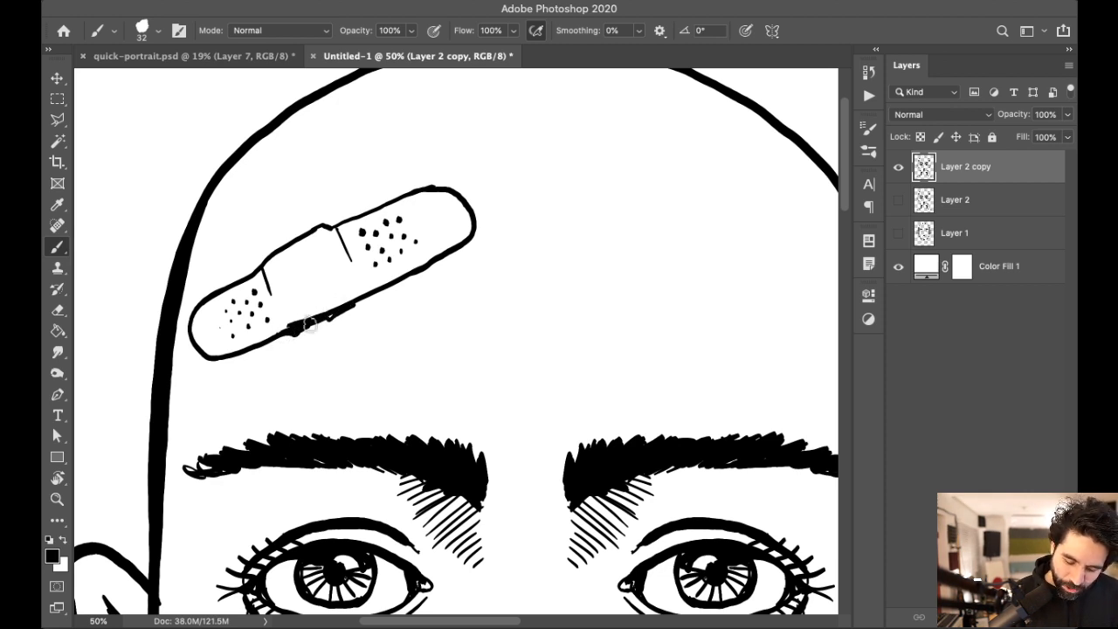
drag(518, 255, 549, 274)
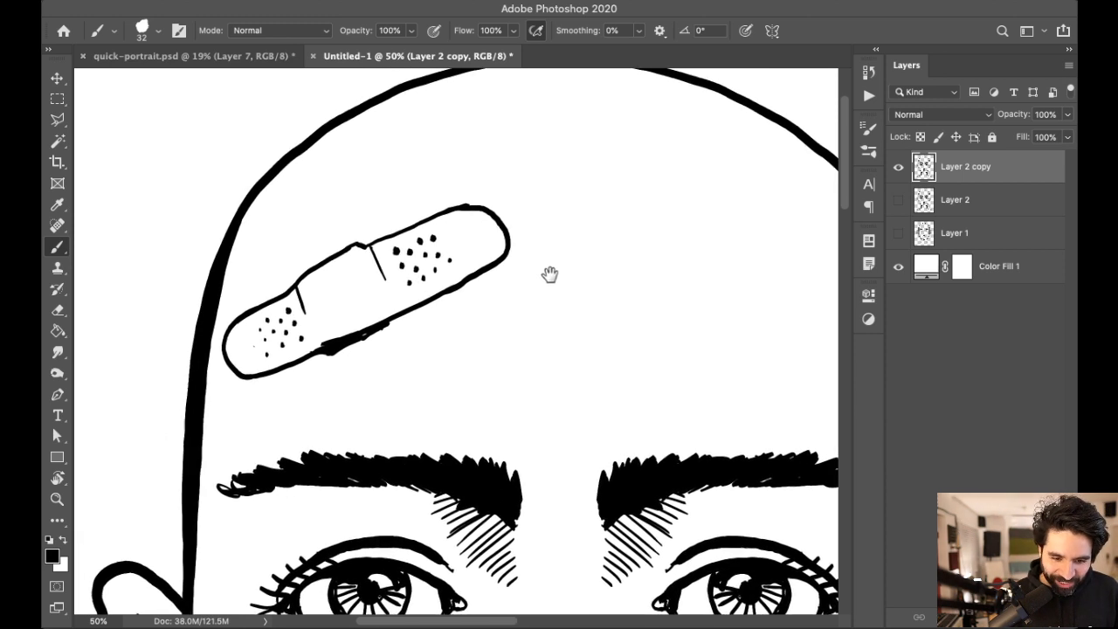
Step: Erase three short gaps in the head outline just above the bandage
drag(566, 219, 600, 289)
drag(357, 209, 364, 253)
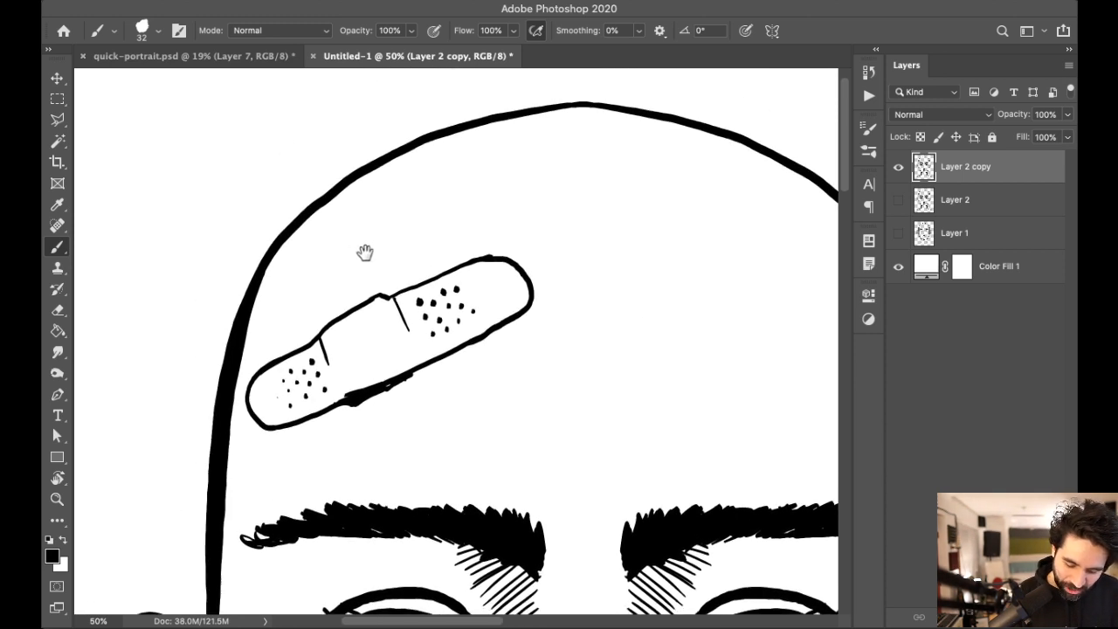
key(e)
mouse_move(267, 291)
mouse_down()
mouse_move(239, 265)
mouse_move(280, 264)
mouse_move(252, 254)
mouse_move(278, 235)
mouse_move(266, 240)
mouse_move(299, 238)
mouse_up()
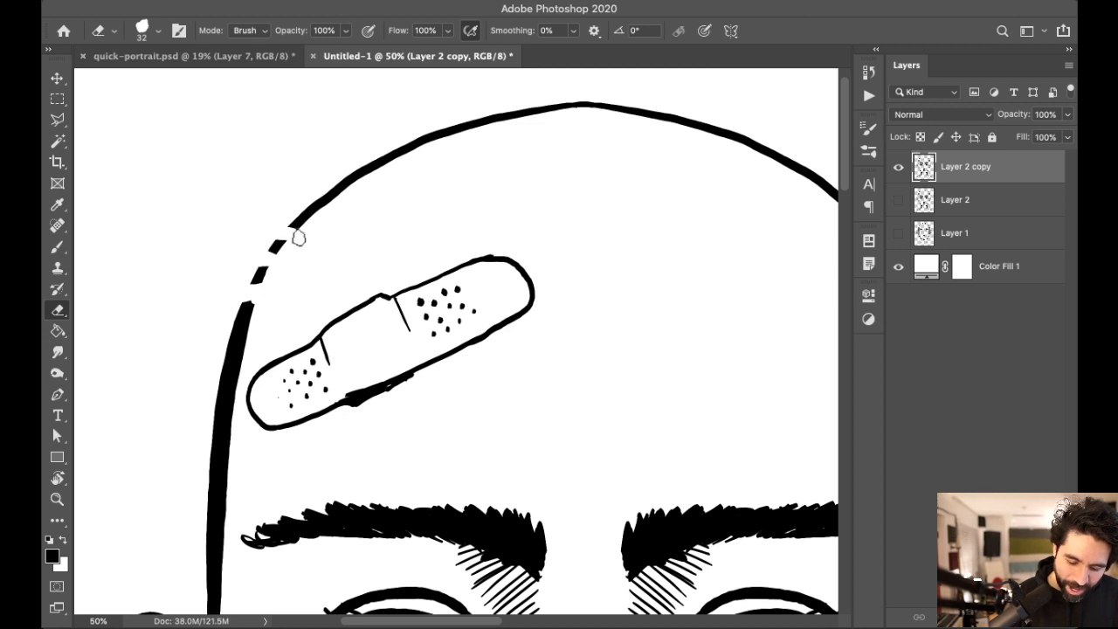
Step: Draw three small ring loops through the gaps in the head outline above the bandage
key(b)
mouse_move(242, 307)
mouse_down()
mouse_move(269, 288)
mouse_move(276, 298)
mouse_move(261, 309)
mouse_move(277, 300)
mouse_move(257, 314)
mouse_move(276, 315)
mouse_move(286, 302)
mouse_move(257, 263)
mouse_move(291, 262)
mouse_move(253, 253)
mouse_move(244, 270)
mouse_move(303, 263)
mouse_move(269, 268)
mouse_move(290, 256)
mouse_move(297, 275)
mouse_move(272, 277)
mouse_move(300, 230)
mouse_move(282, 247)
mouse_move(281, 238)
mouse_move(314, 246)
mouse_up()
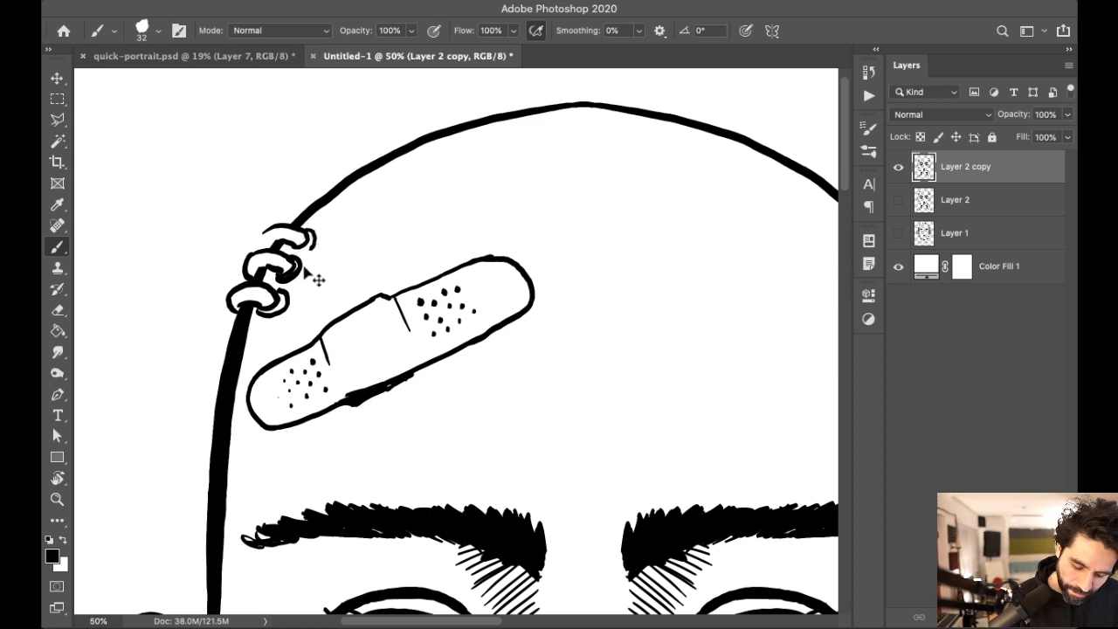
key(e)
key(b)
mouse_move(273, 276)
mouse_down()
mouse_move(278, 287)
mouse_move(301, 281)
mouse_move(300, 258)
mouse_up()
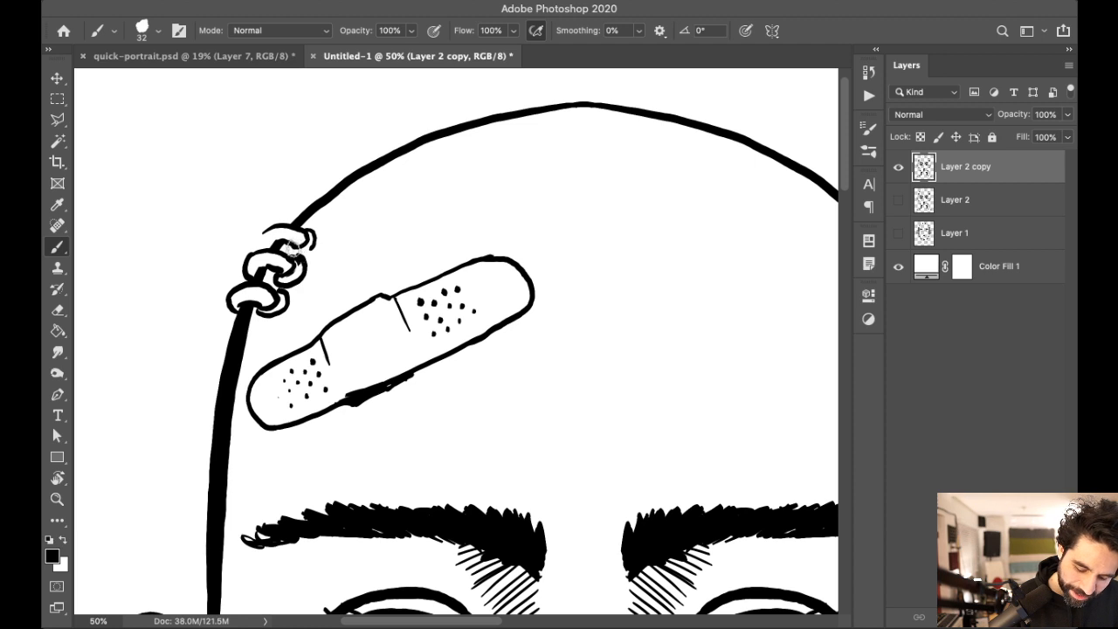
drag(269, 229, 257, 262)
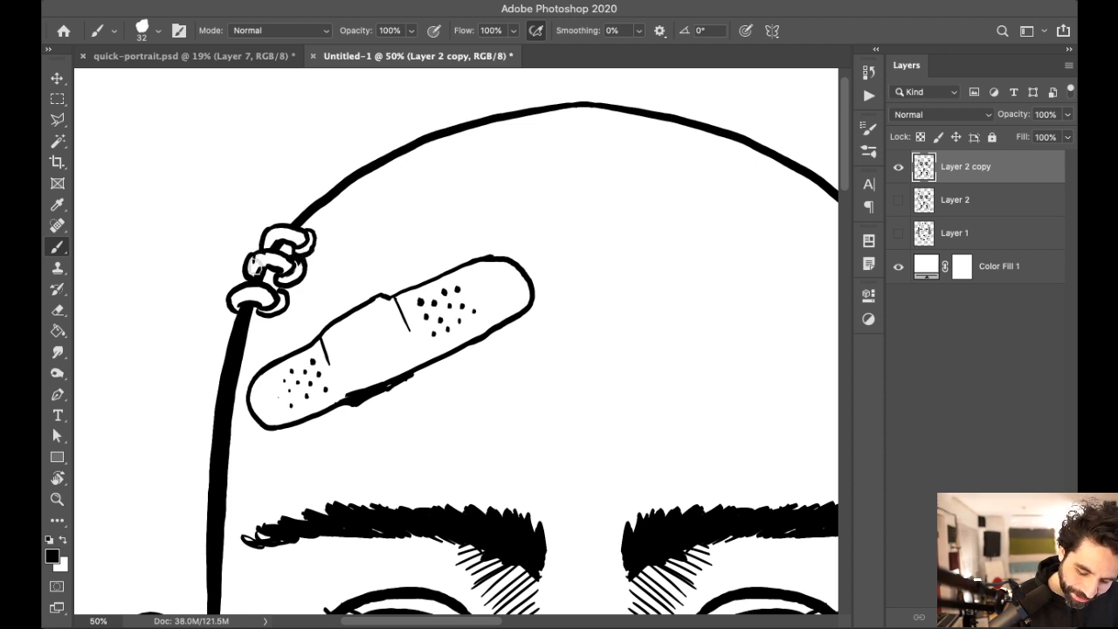
Step: Erase three short diagonal gaps in the head outline on the side opposite the bandage
drag(629, 371, 600, 300)
scroll(600, 300, down, 10)
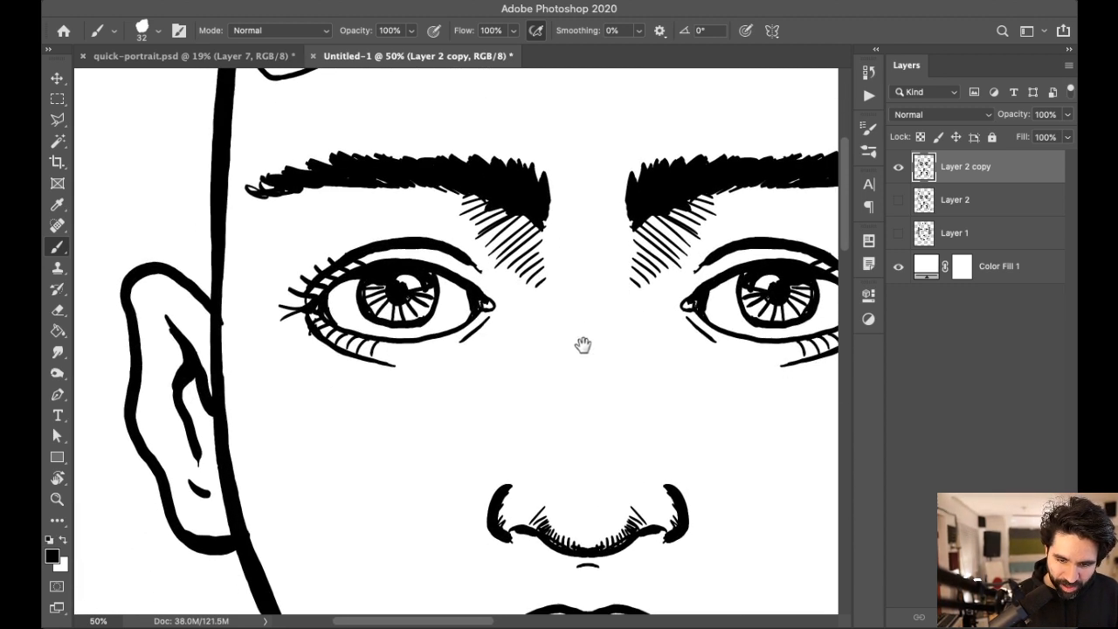
scroll(585, 338, right, 12)
scroll(599, 320, up, 11)
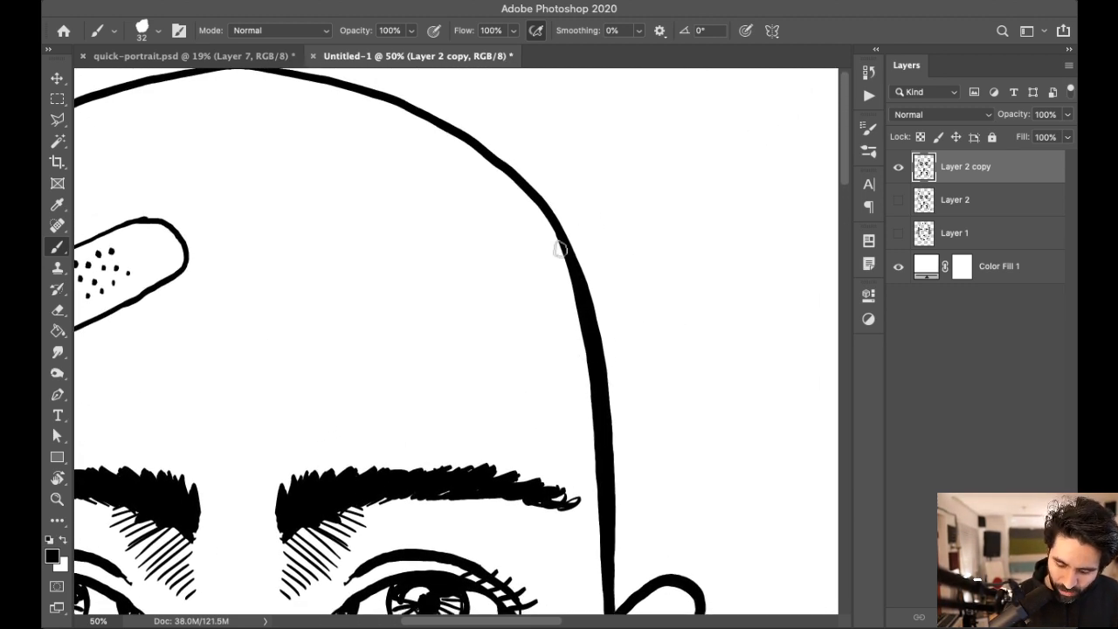
key(e)
click(564, 248)
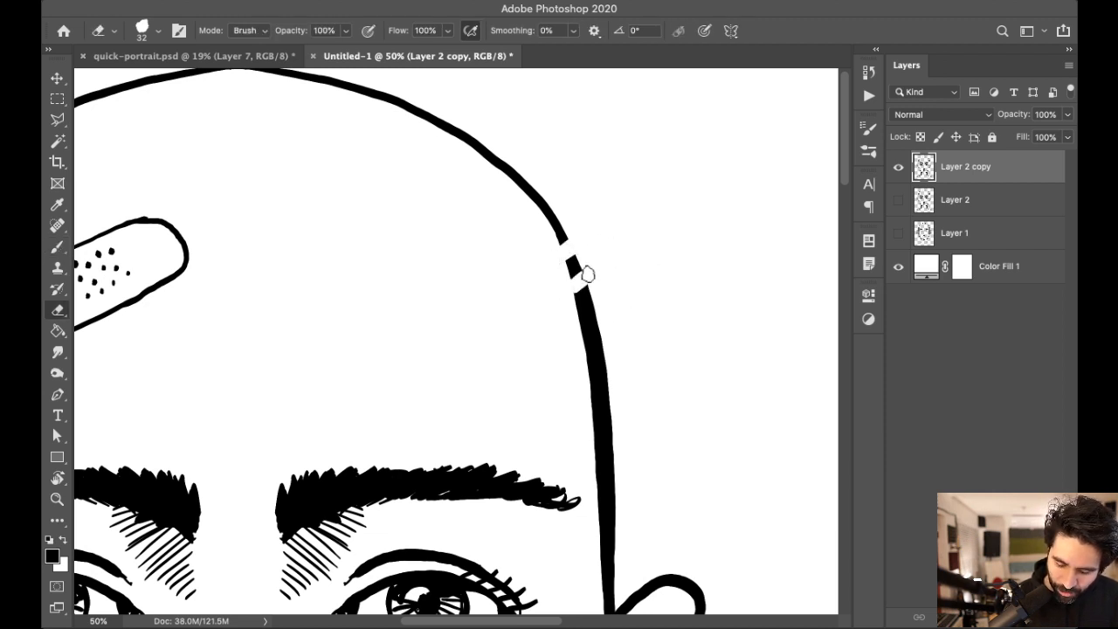
click(588, 317)
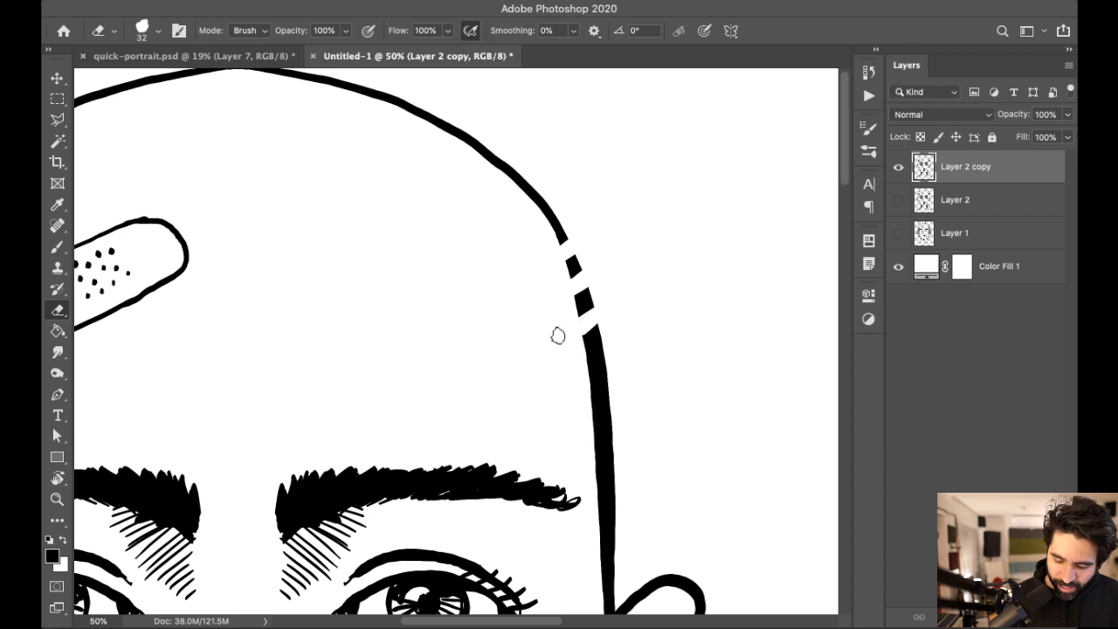
Step: Draw three tapered bands wrapping around the head edge through these gaps, with cross ribs on the lower two
key(b)
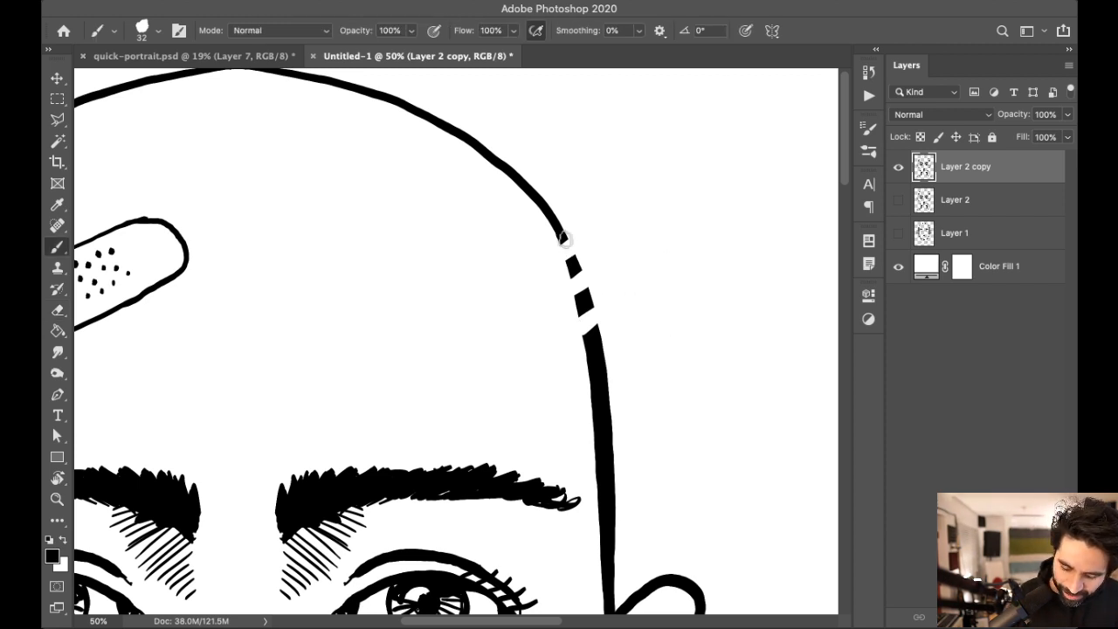
mouse_move(561, 241)
mouse_down()
mouse_move(501, 280)
mouse_move(558, 264)
mouse_move(582, 238)
mouse_move(565, 232)
mouse_move(576, 253)
mouse_move(561, 292)
mouse_move(588, 277)
mouse_move(577, 271)
mouse_move(493, 320)
mouse_move(558, 303)
mouse_move(590, 275)
mouse_move(585, 261)
mouse_move(592, 277)
mouse_move(537, 312)
mouse_move(524, 307)
mouse_move(583, 287)
mouse_move(582, 255)
mouse_up()
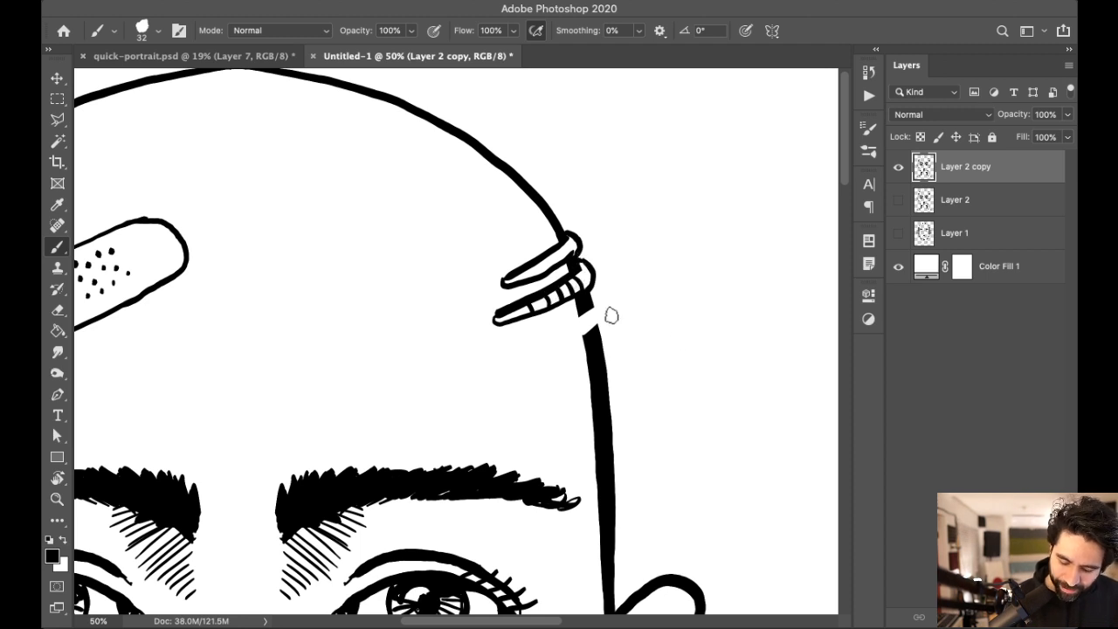
mouse_move(587, 307)
mouse_down()
mouse_move(528, 342)
mouse_move(598, 321)
mouse_move(598, 303)
mouse_move(588, 301)
mouse_move(600, 318)
mouse_move(584, 332)
mouse_move(555, 330)
mouse_up()
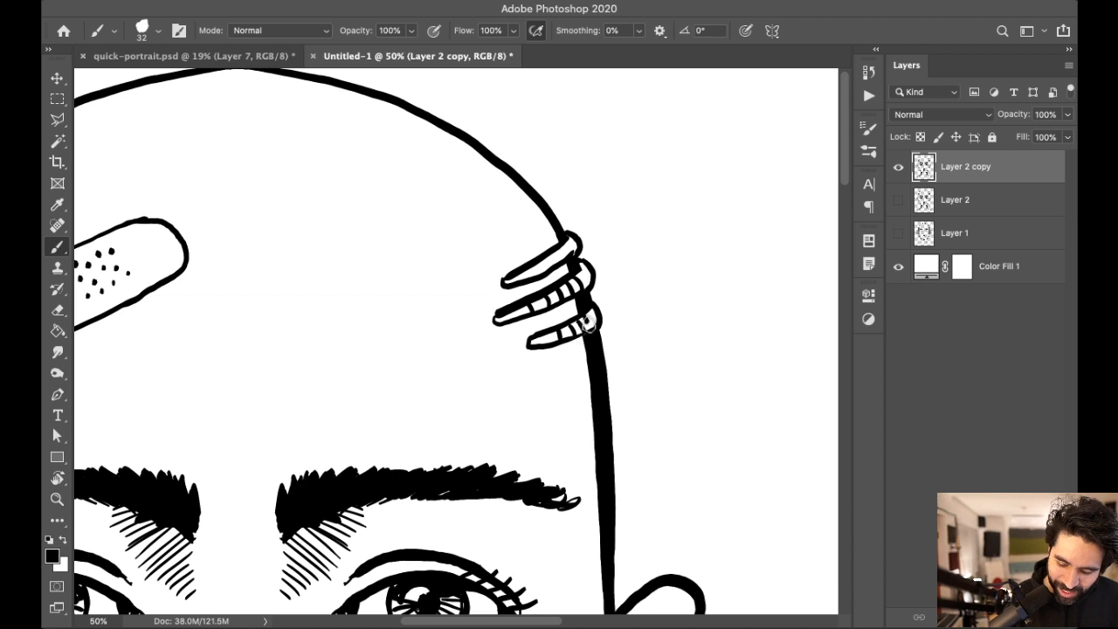
Step: Open a wider gap in the head outline below the three bands and draw the inner edge of a curved tube through it
scroll(629, 290, down, 3)
scroll(629, 289, right, 3)
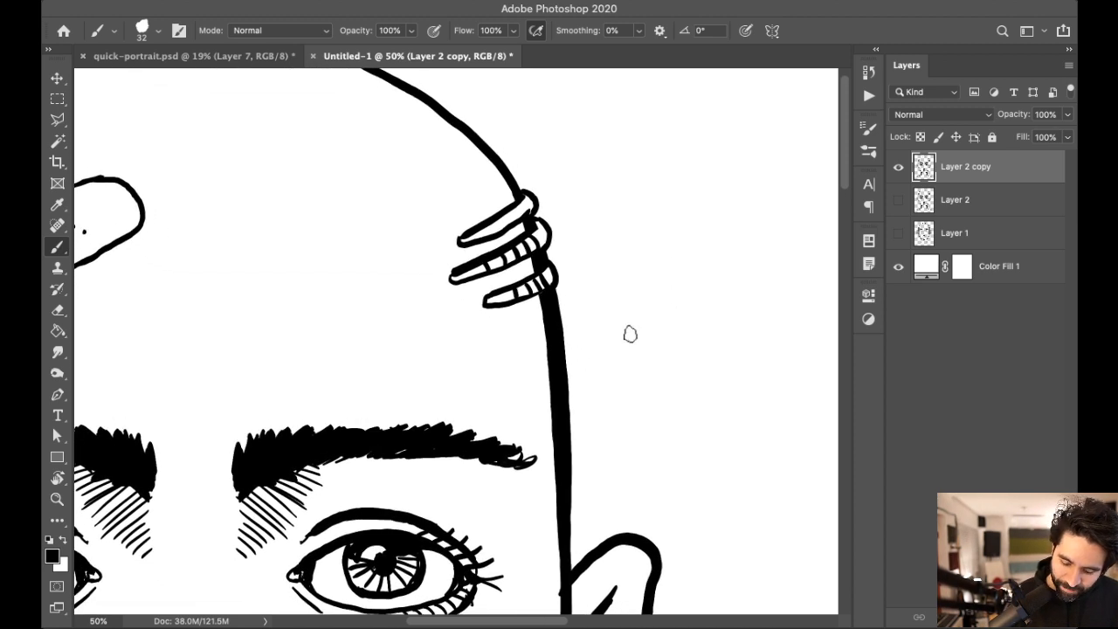
key(e)
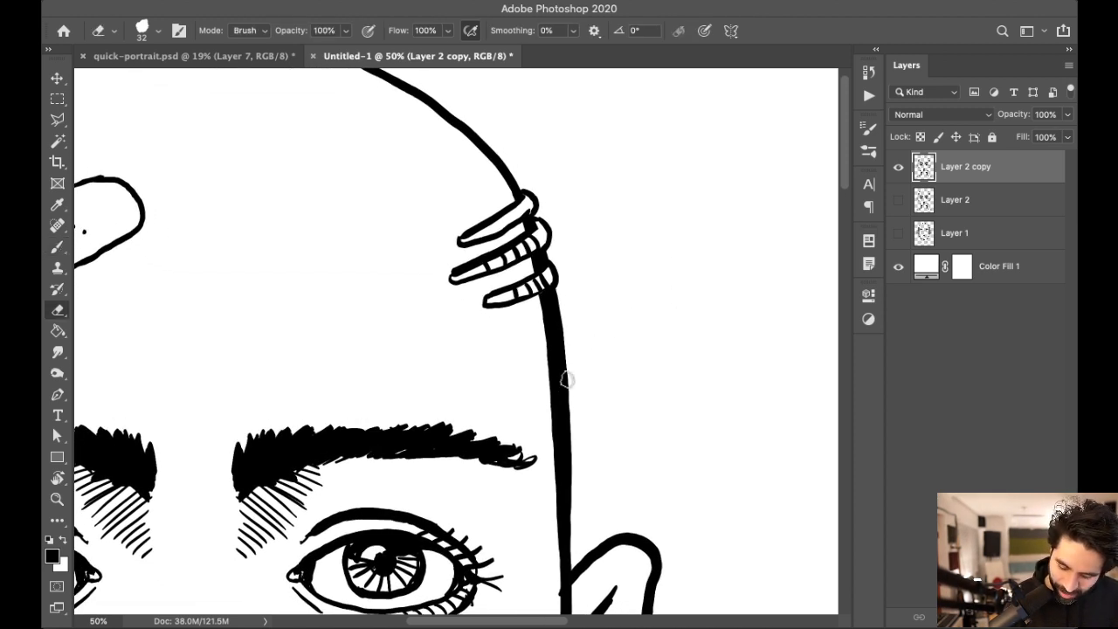
mouse_move(564, 377)
mouse_down()
mouse_move(545, 409)
mouse_move(546, 390)
mouse_move(510, 404)
mouse_move(524, 418)
mouse_move(565, 368)
mouse_up()
key(b)
key(ctrl+z)
drag(509, 399, 564, 366)
mouse_move(561, 326)
mouse_down()
mouse_move(588, 330)
mouse_move(547, 382)
mouse_up()
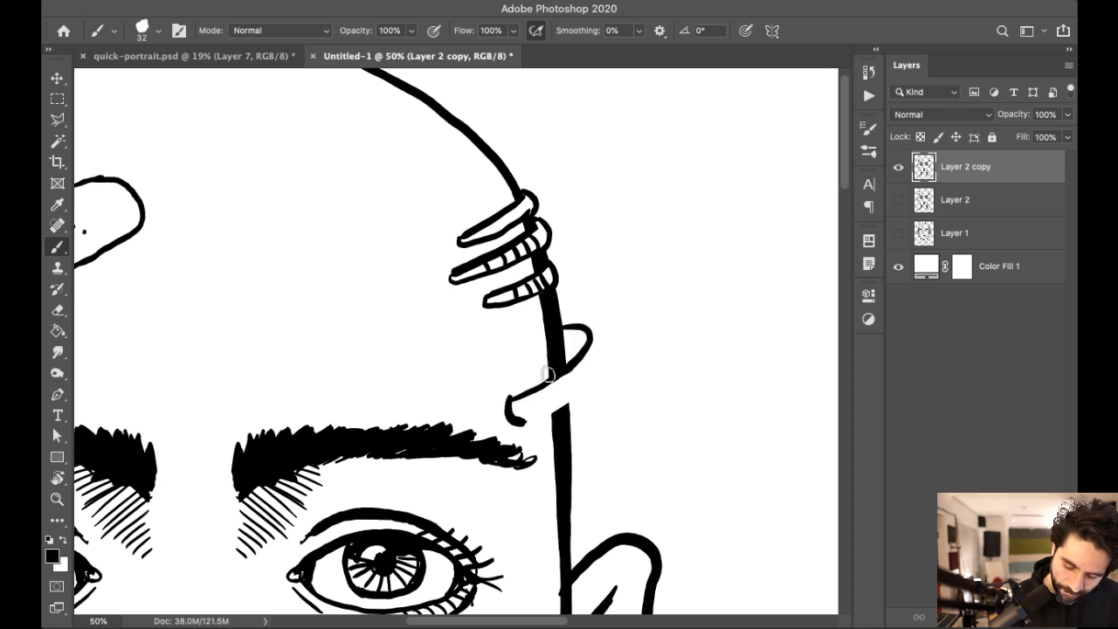
Step: Complete the curved tube's outer edge and add cross ribs along its length
mouse_move(557, 309)
mouse_down()
mouse_move(600, 316)
mouse_move(620, 356)
mouse_move(604, 381)
mouse_move(524, 426)
mouse_move(519, 396)
mouse_move(539, 389)
mouse_move(530, 408)
mouse_move(544, 392)
mouse_move(551, 410)
mouse_move(551, 384)
mouse_move(566, 399)
mouse_move(573, 367)
mouse_move(603, 367)
mouse_up()
mouse_move(593, 338)
mouse_down()
mouse_move(614, 337)
mouse_move(603, 316)
mouse_move(572, 310)
mouse_up()
key(e)
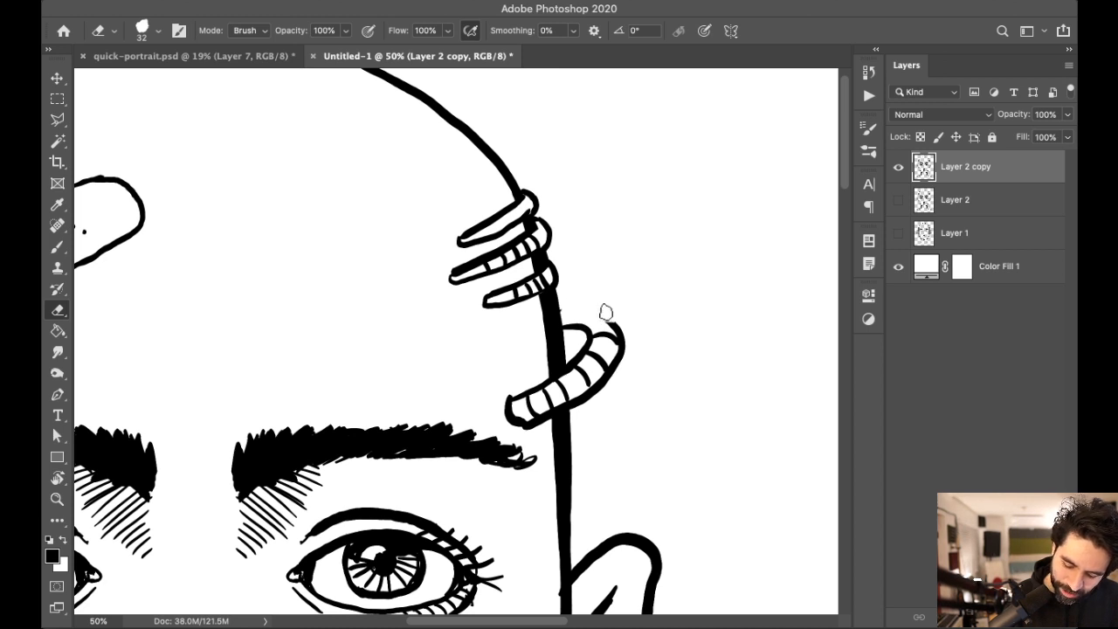
key(b)
mouse_move(559, 307)
mouse_down()
mouse_move(592, 312)
mouse_move(620, 337)
mouse_up()
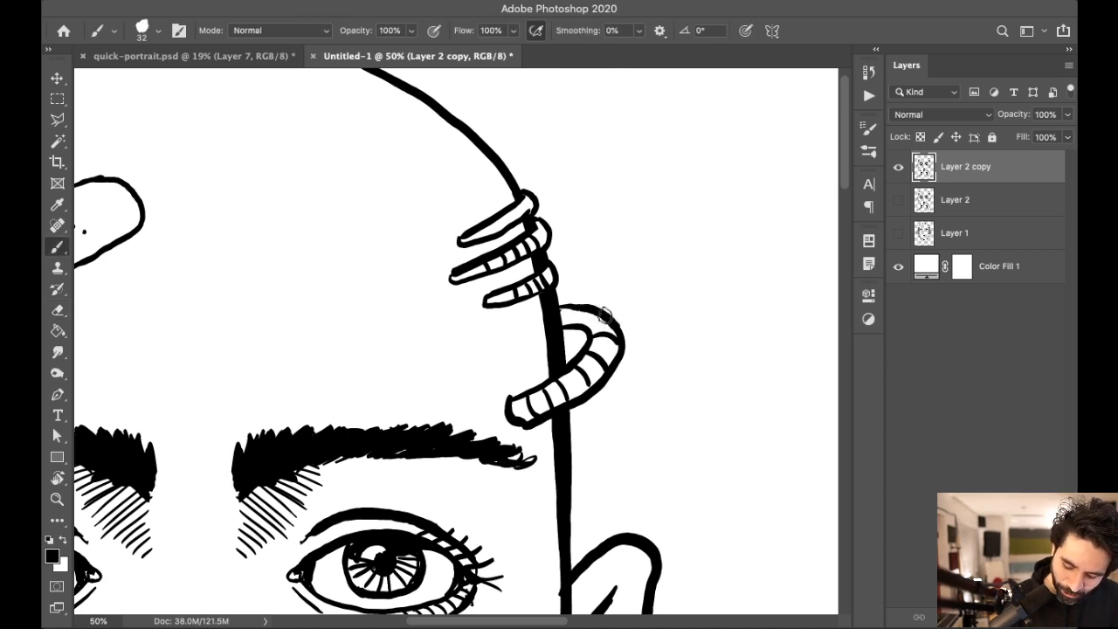
Step: Draw a round socket rim around the tube's lower end near the eyebrow
scroll(686, 306, down, 5)
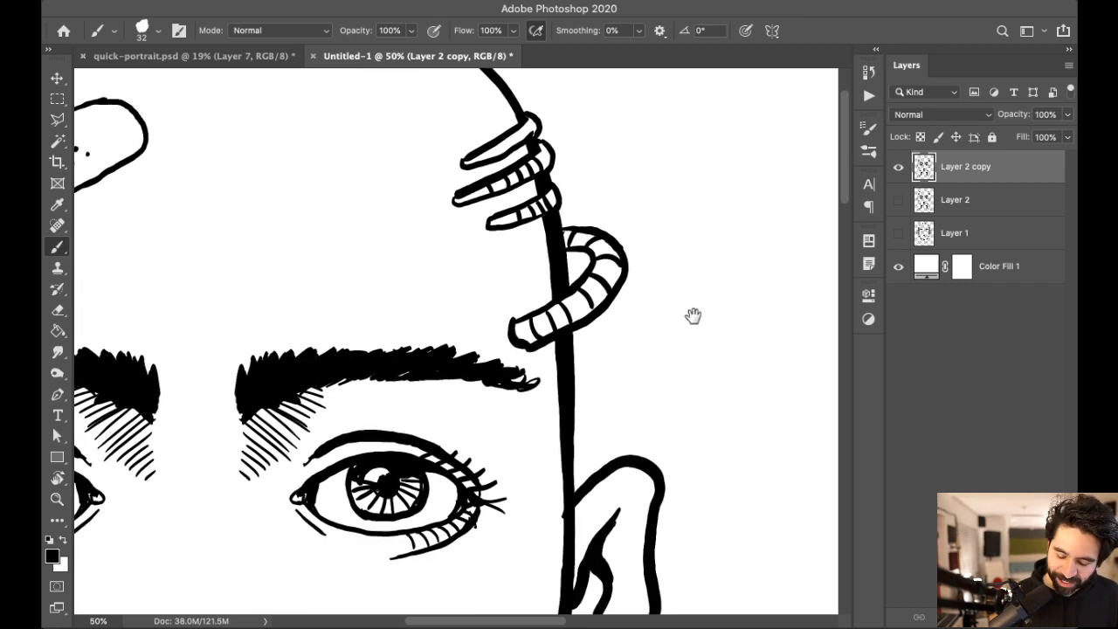
mouse_move(524, 147)
mouse_down()
mouse_move(494, 178)
mouse_move(518, 192)
mouse_move(540, 184)
mouse_move(501, 153)
mouse_move(495, 181)
mouse_move(535, 186)
mouse_up()
key(super+z)
scroll(719, 357, down, 2)
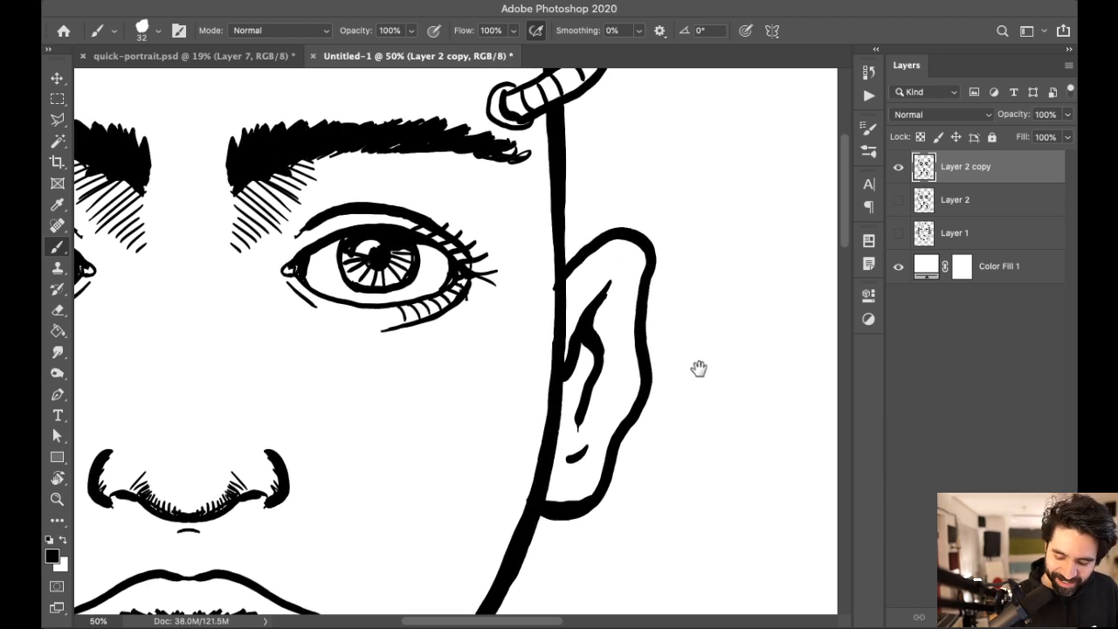
Step: Draw an antenna with a small base, two cross ticks and a round tip on the head above the three bands
scroll(709, 373, up, 10)
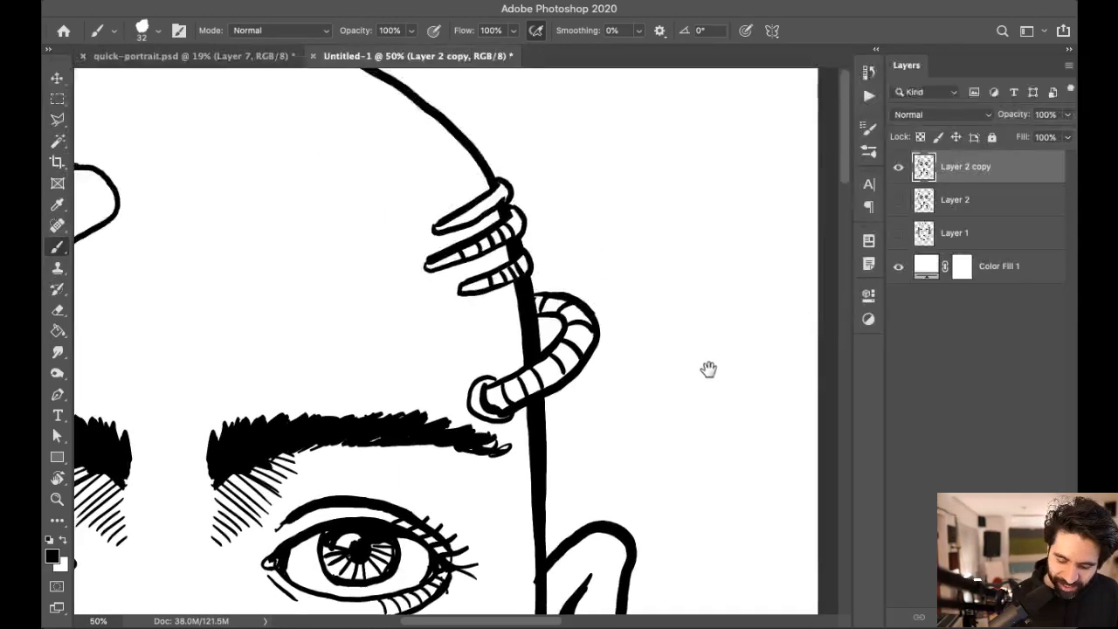
drag(480, 228, 487, 247)
key(super+z)
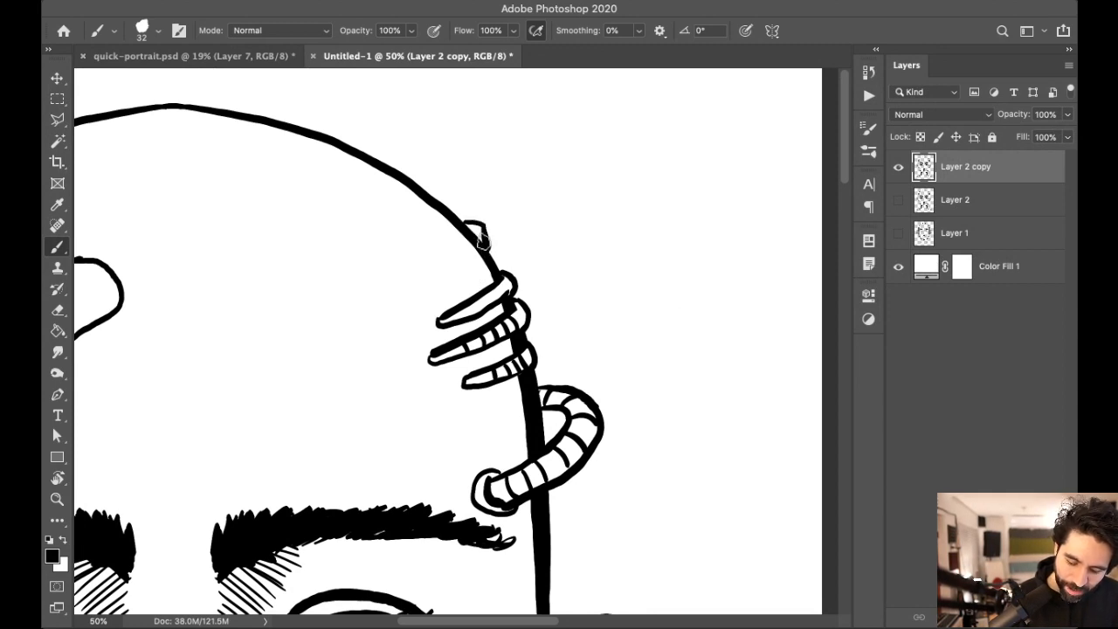
scroll(457, 217, up, 2)
mouse_move(474, 278)
mouse_down()
mouse_move(467, 155)
mouse_move(479, 145)
mouse_move(466, 143)
mouse_up()
drag(470, 245, 481, 246)
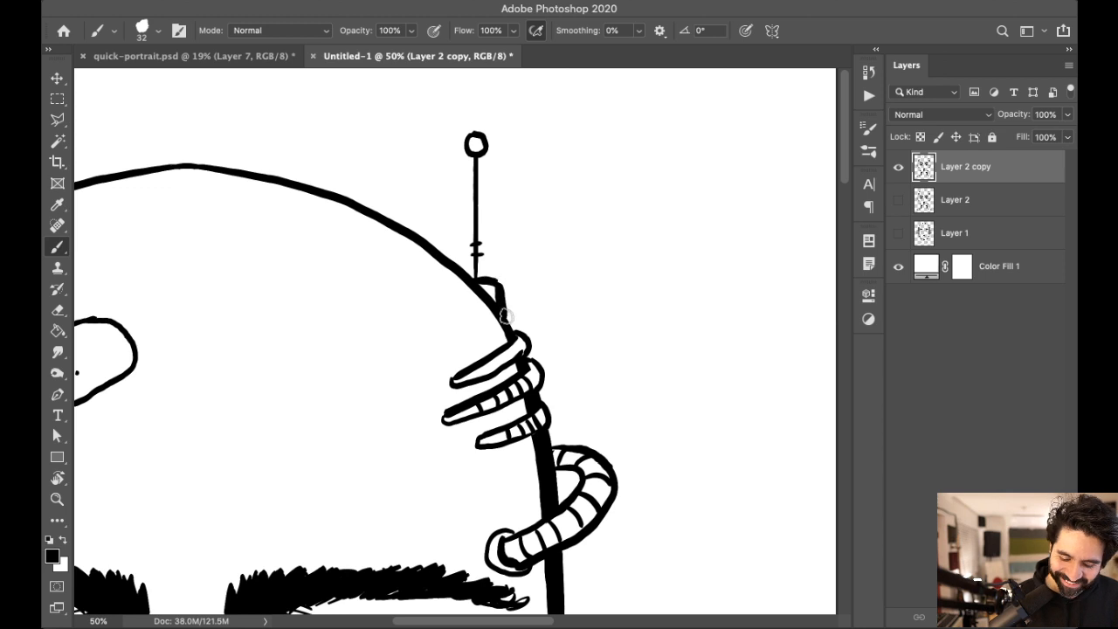
Step: Draw a thin drip running down from the shadow under the bandage and ending in a small drop
drag(651, 335, 745, 301)
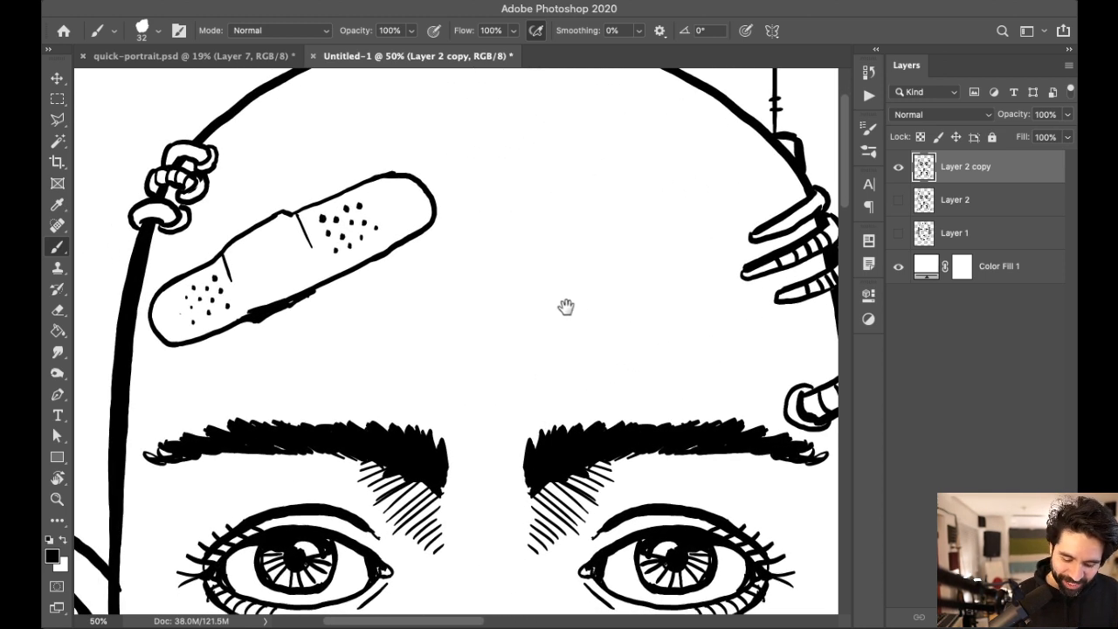
drag(261, 316, 258, 384)
key(ctrl+z)
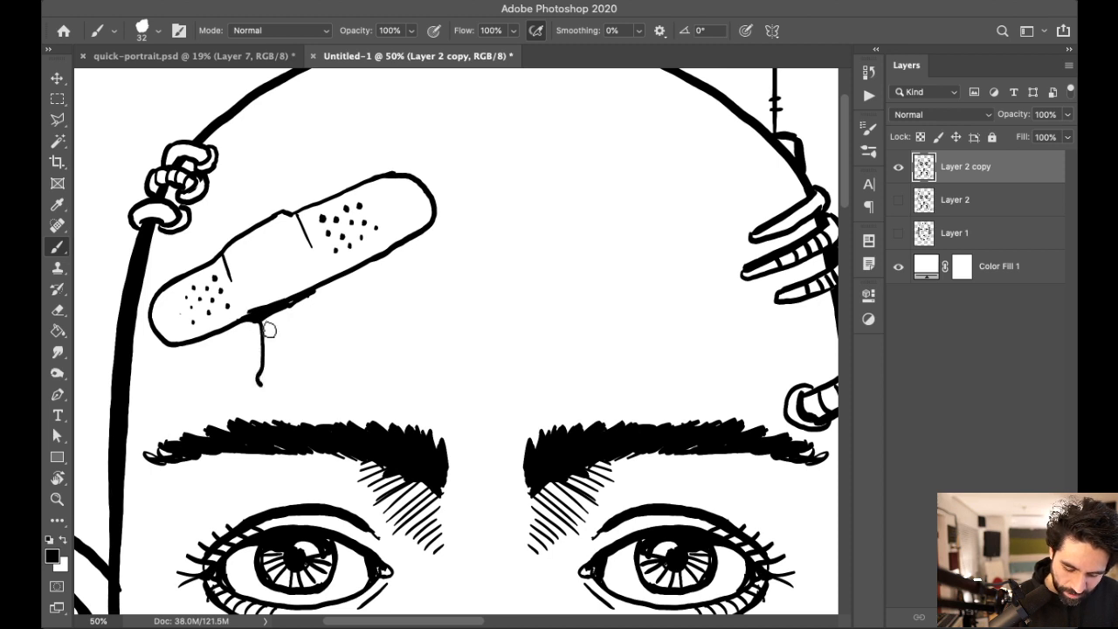
drag(268, 307, 267, 379)
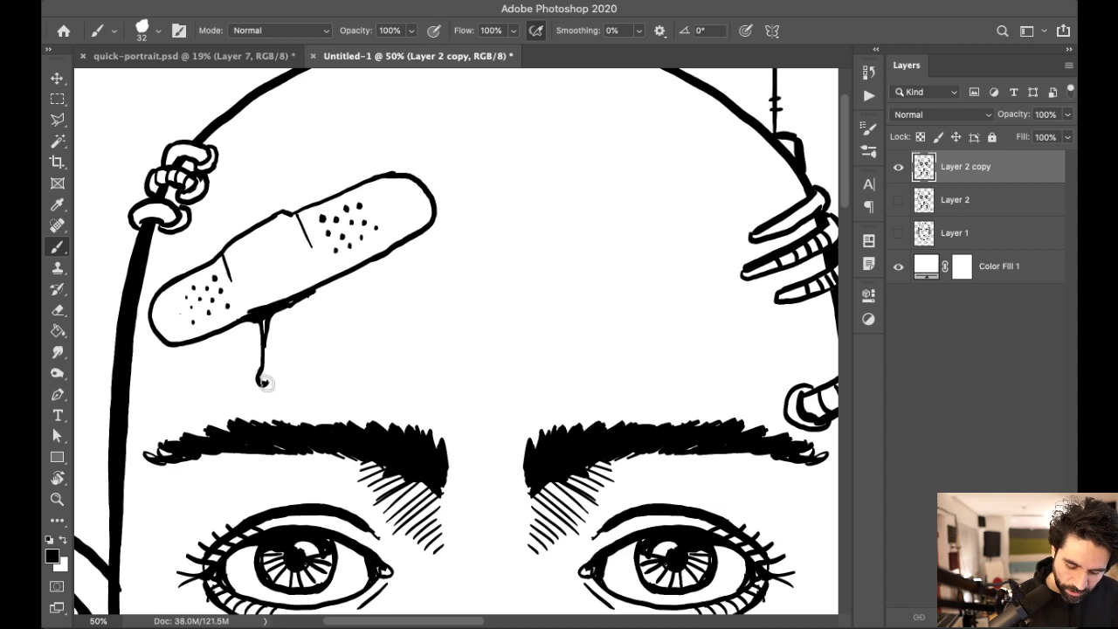
Step: Draw diagonal scratches and short scar marks on the cheek below the eye on the bandage side
scroll(492, 317, down, 10)
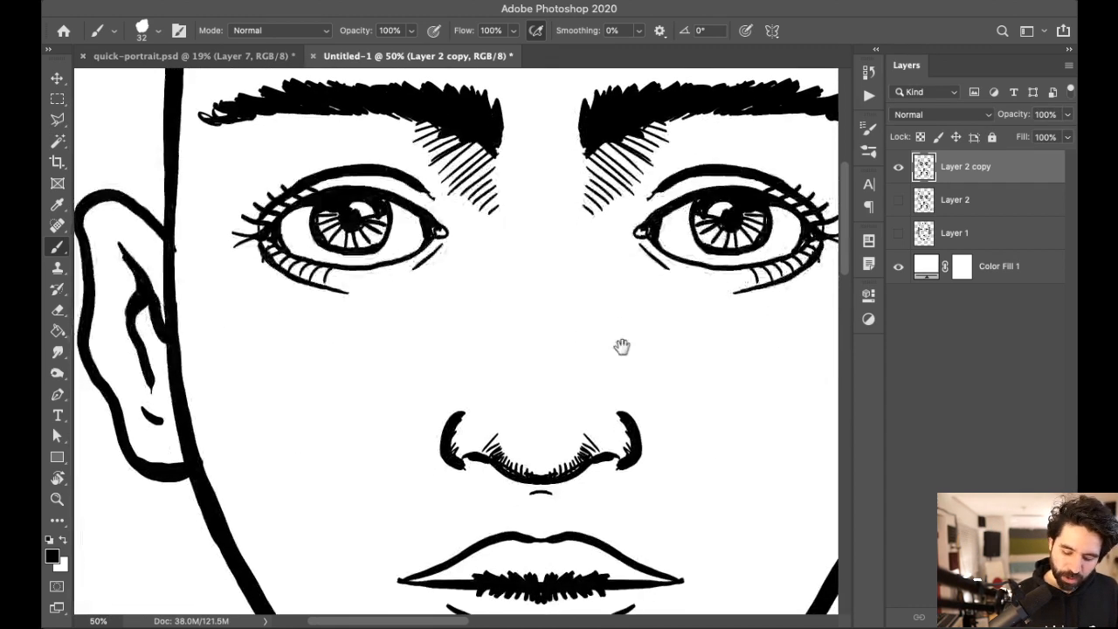
scroll(618, 341, down, 2)
scroll(641, 337, left, 3)
scroll(661, 362, up, 4)
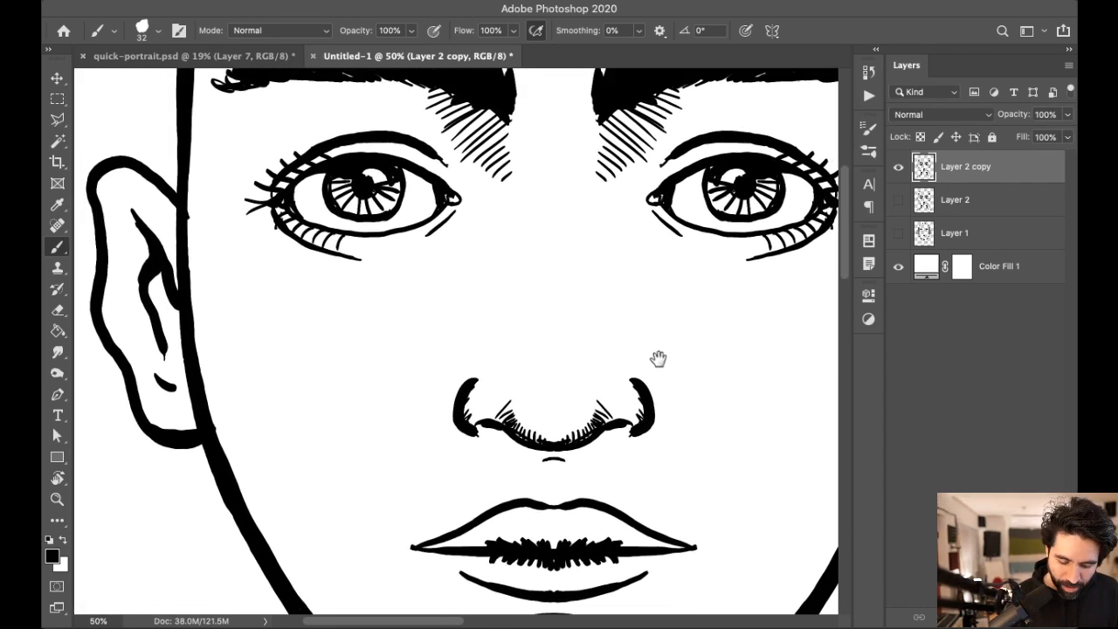
scroll(648, 371, up, 2)
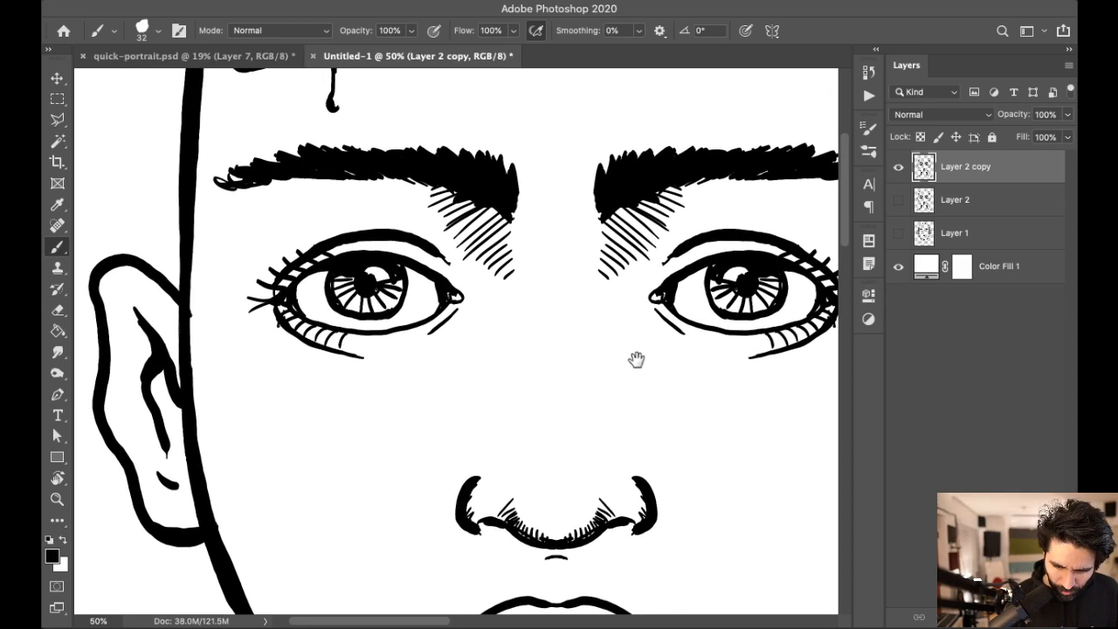
mouse_move(210, 407)
mouse_down()
mouse_move(273, 365)
mouse_move(262, 391)
mouse_move(309, 390)
mouse_up()
drag(411, 400, 278, 502)
drag(365, 477, 378, 469)
Step: Draw a boxy device with a slanted top rim on the shoulder, attached to the neck on the bandage side
scroll(579, 358, down, 5)
scroll(579, 357, right, 3)
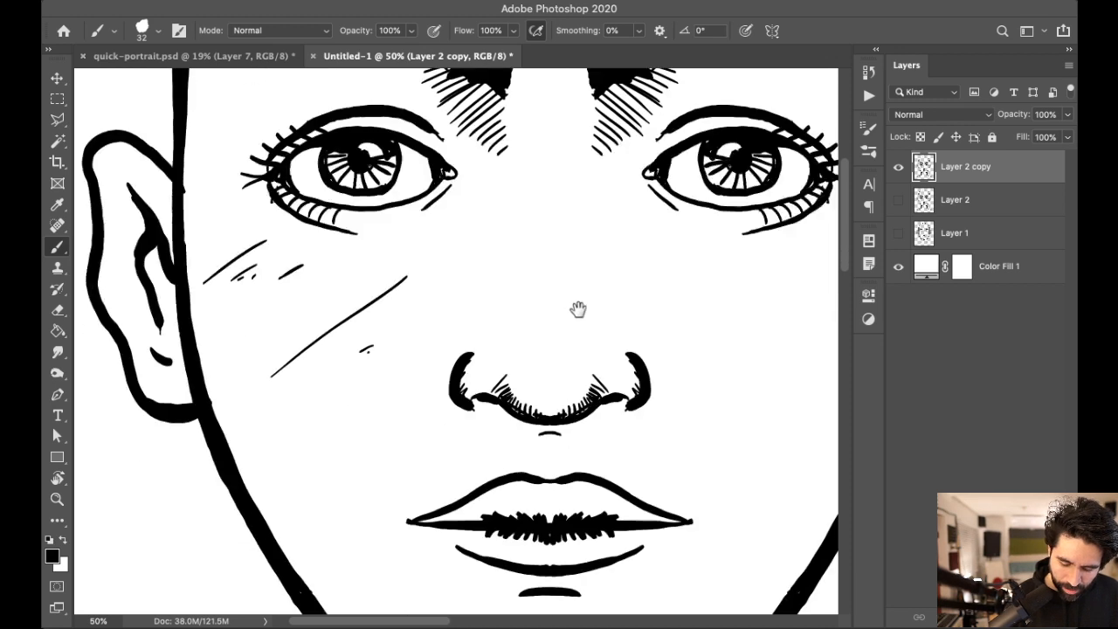
scroll(555, 353, down, 5)
scroll(555, 353, left, 5)
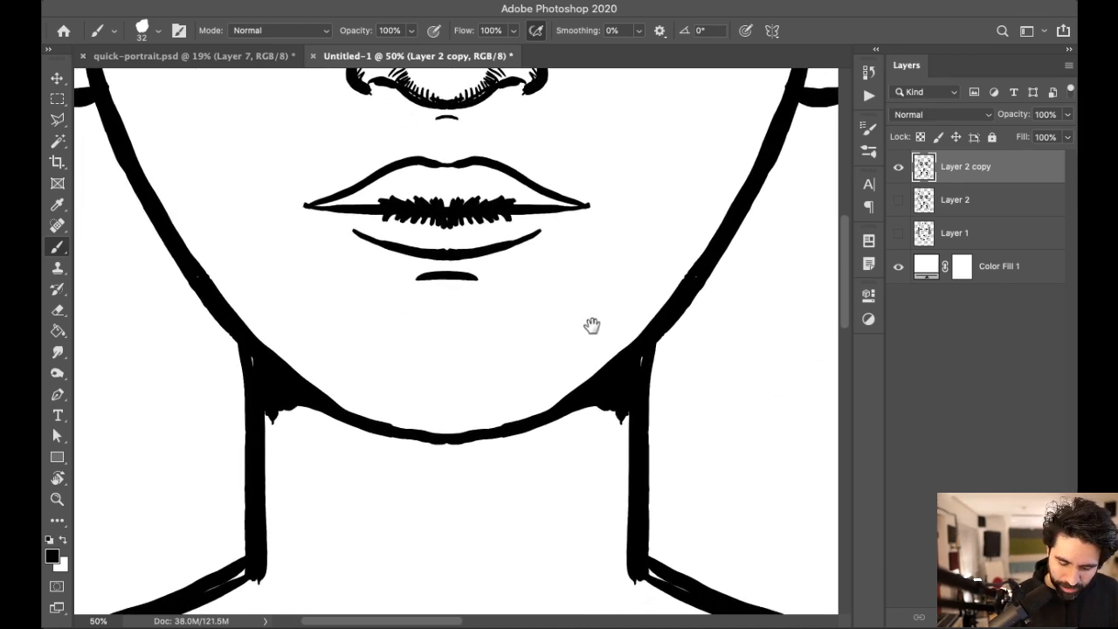
mouse_move(481, 254)
mouse_down()
mouse_move(591, 230)
mouse_move(534, 223)
mouse_up()
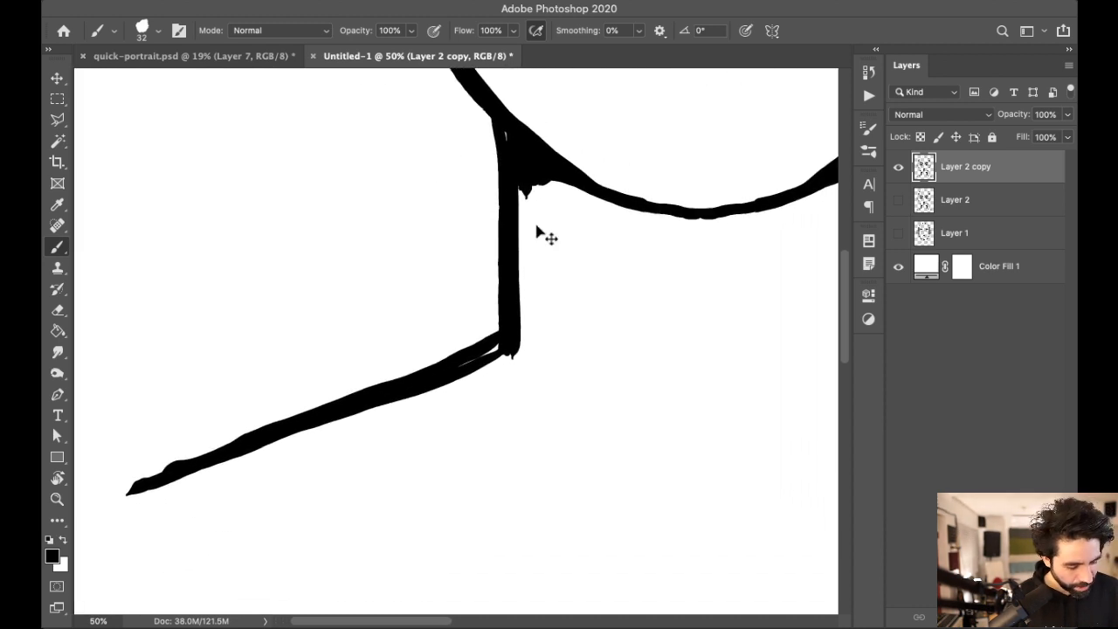
key(super+minus)
scroll(592, 287, up, 3)
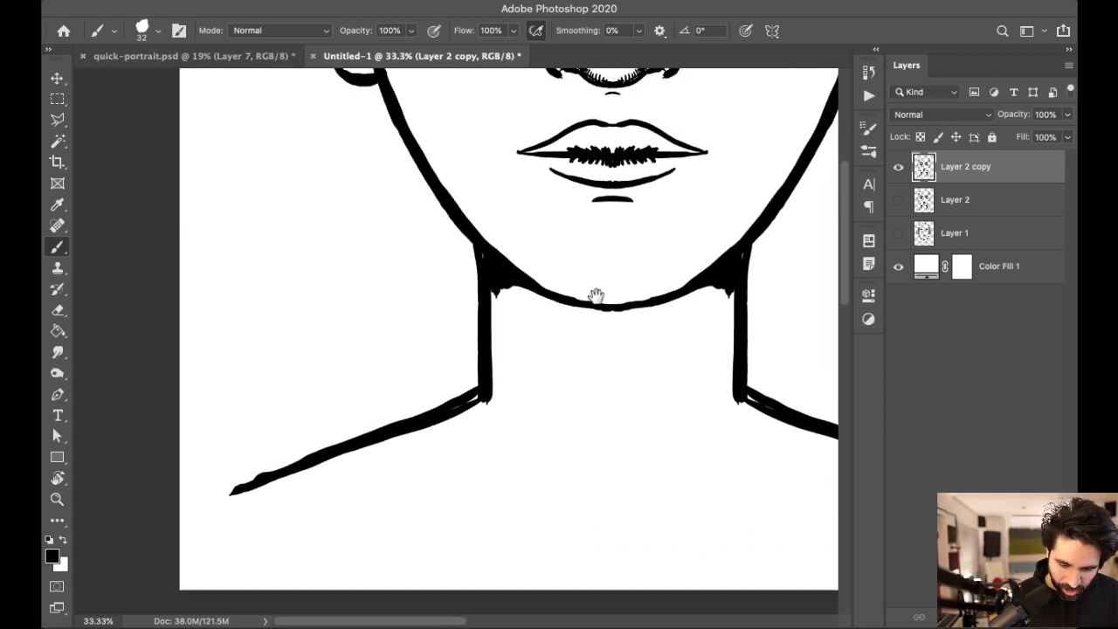
mouse_move(476, 273)
mouse_down()
mouse_move(362, 310)
mouse_move(346, 341)
mouse_move(355, 339)
mouse_move(347, 329)
mouse_move(352, 360)
mouse_move(326, 399)
mouse_move(359, 371)
mouse_move(373, 433)
mouse_up()
mouse_move(356, 309)
mouse_down()
mouse_move(373, 280)
mouse_move(475, 255)
mouse_up()
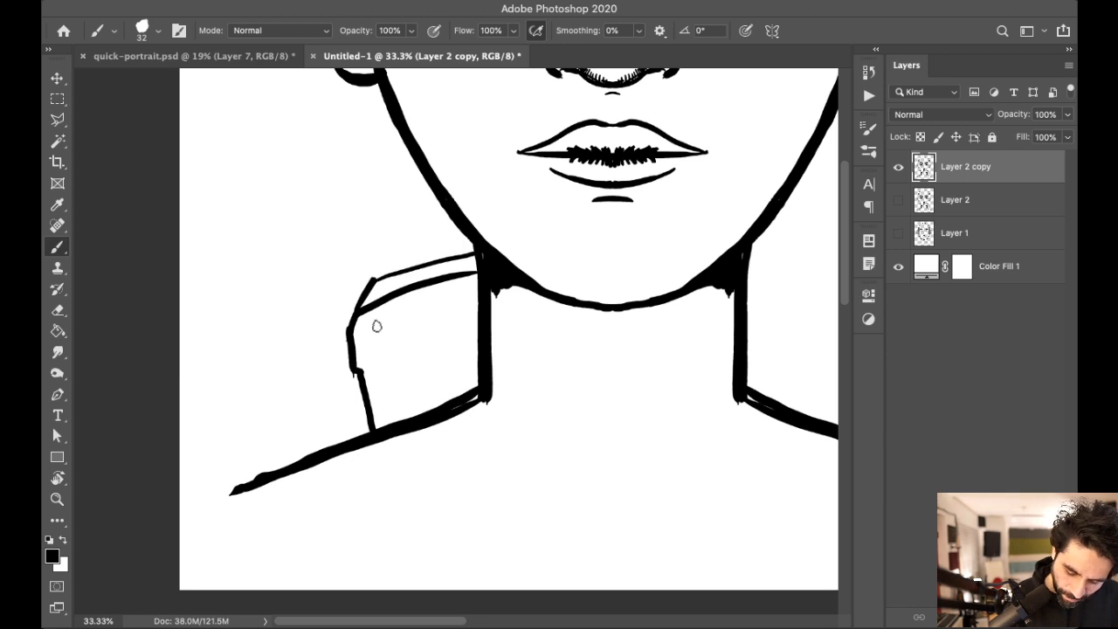
Step: Draw three round buttons on the shoulder device and hatch its top rim with short slanted strokes
drag(419, 306, 421, 304)
key(super+equal)
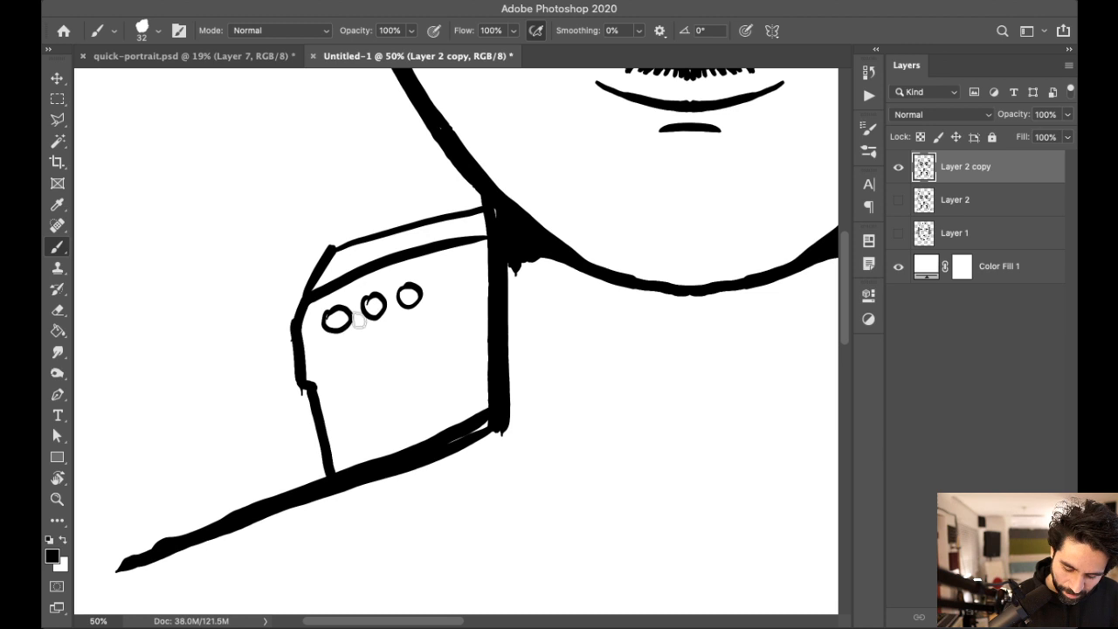
drag(343, 272, 372, 240)
mouse_move(386, 256)
mouse_down()
mouse_move(393, 234)
mouse_move(433, 226)
mouse_up()
drag(447, 244, 454, 220)
Step: Draw a long narrow slot below the three buttons and a small ribbed tube looping around the device's lower outer edge
drag(338, 358, 437, 328)
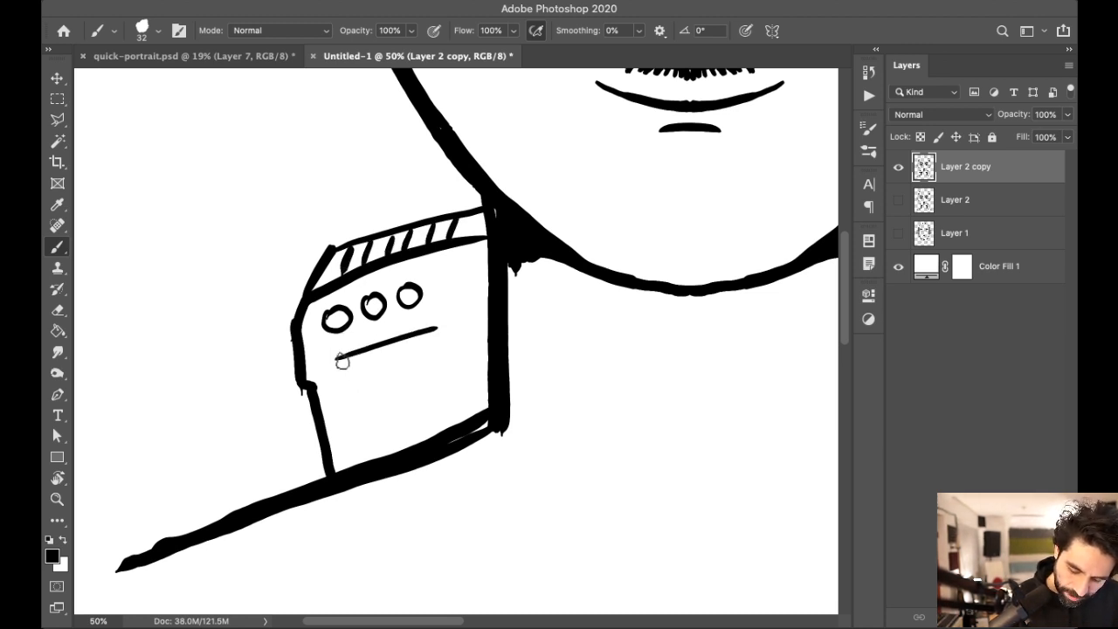
drag(335, 368, 433, 339)
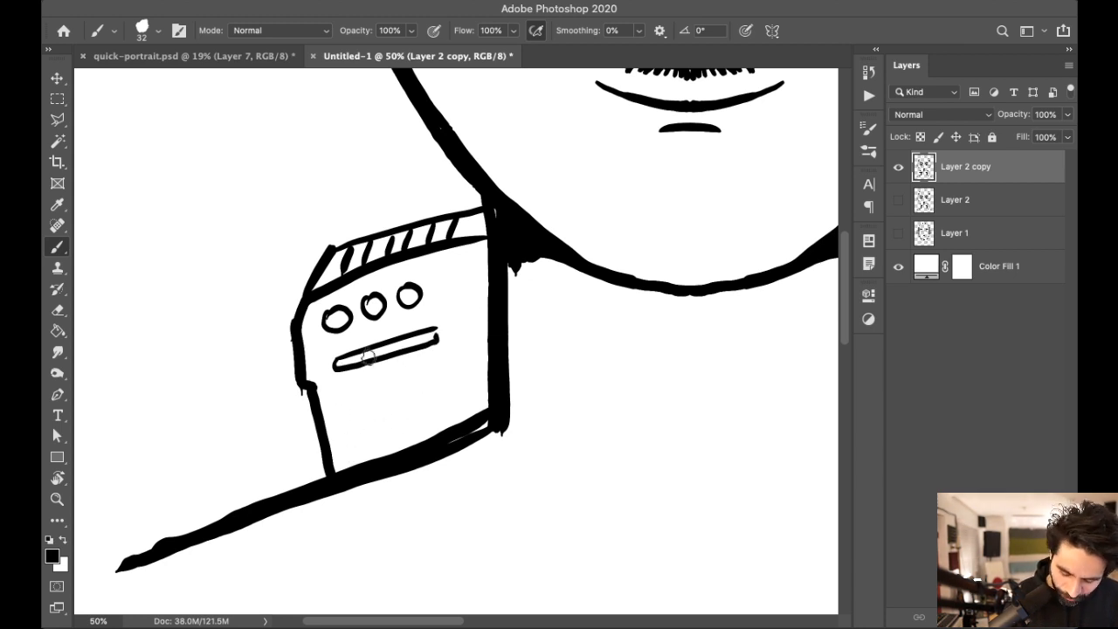
mouse_move(311, 418)
mouse_down()
mouse_move(340, 412)
mouse_move(317, 422)
mouse_move(299, 411)
mouse_move(305, 434)
mouse_move(353, 426)
mouse_move(366, 407)
mouse_move(351, 407)
mouse_move(366, 415)
mouse_move(353, 399)
mouse_move(369, 391)
mouse_move(367, 428)
mouse_up()
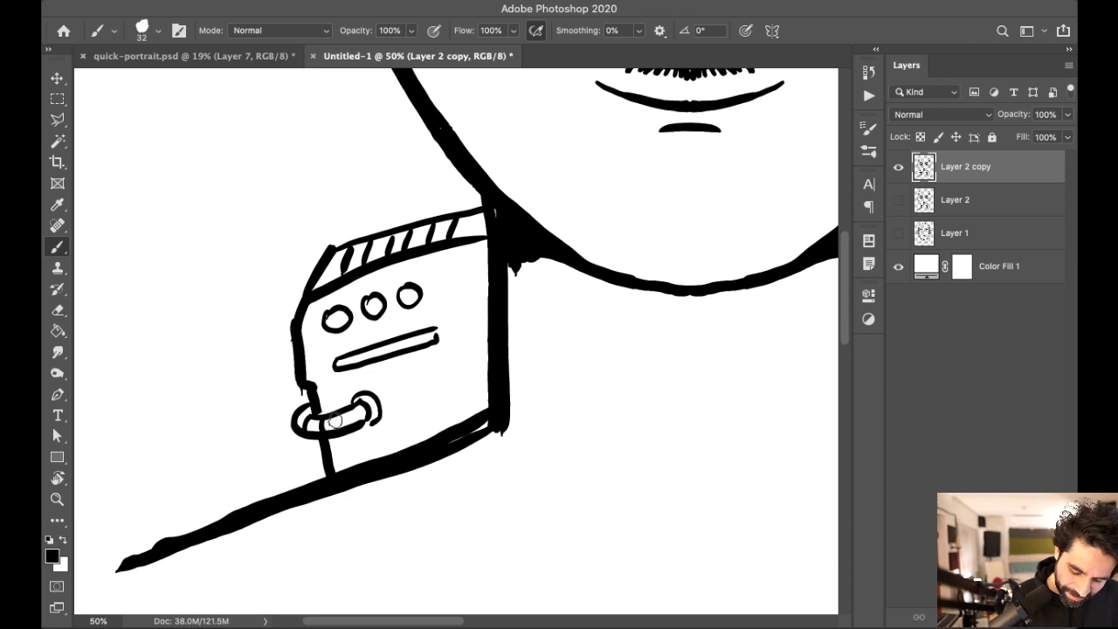
scroll(535, 328, up, 5)
scroll(536, 328, right, 2)
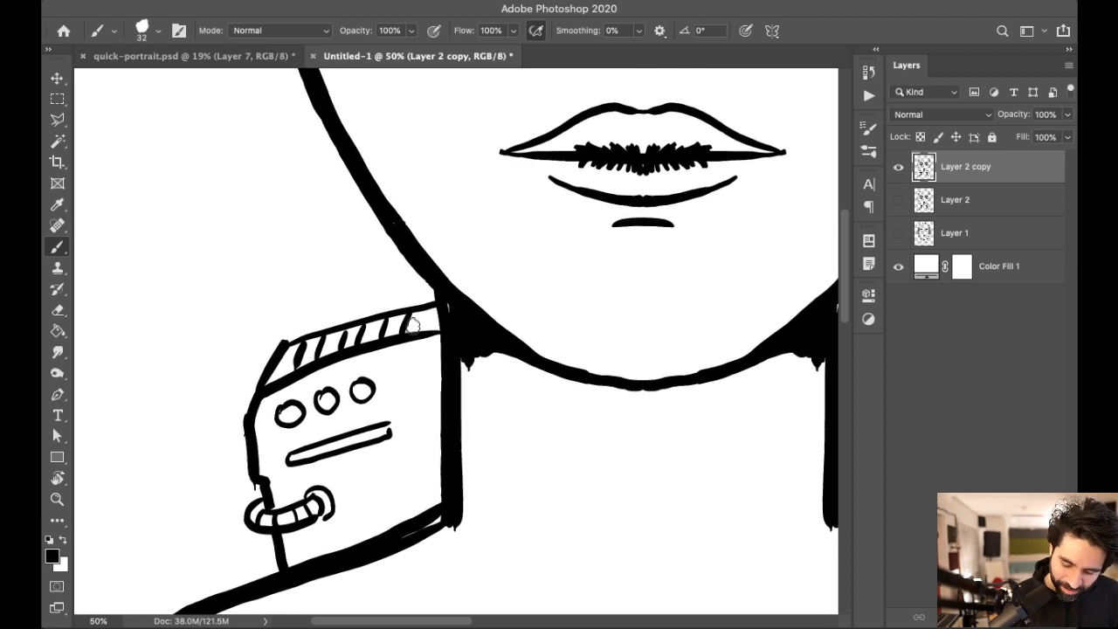
scroll(626, 369, up, 2)
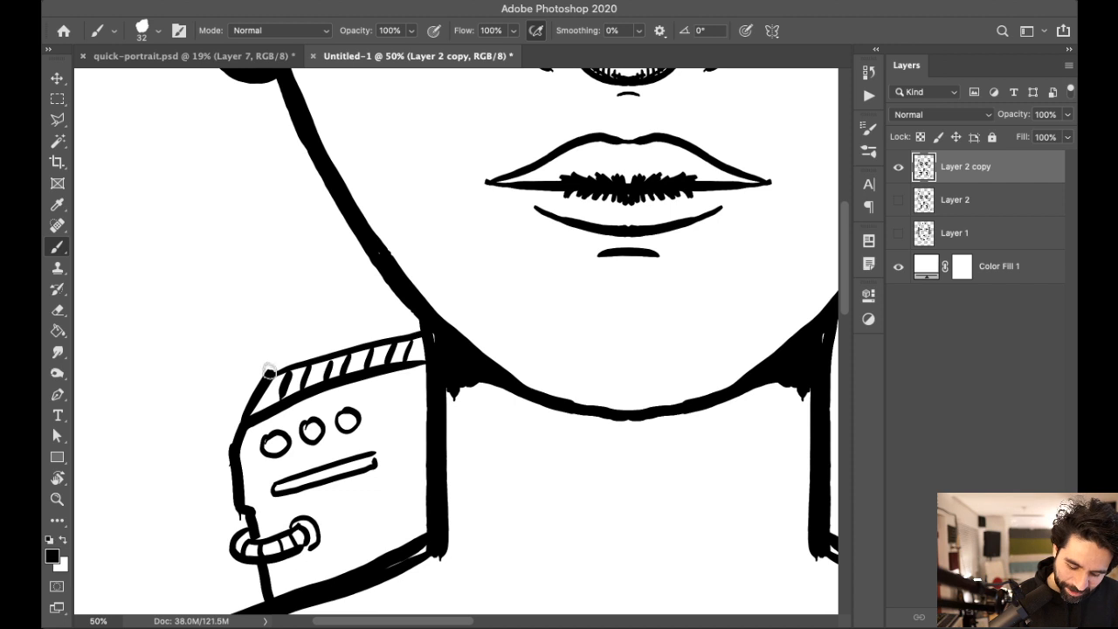
Step: Draw a double-lined recessed panel along the edge of the shoulder machine's box, next to the neck
scroll(626, 369, down, 8)
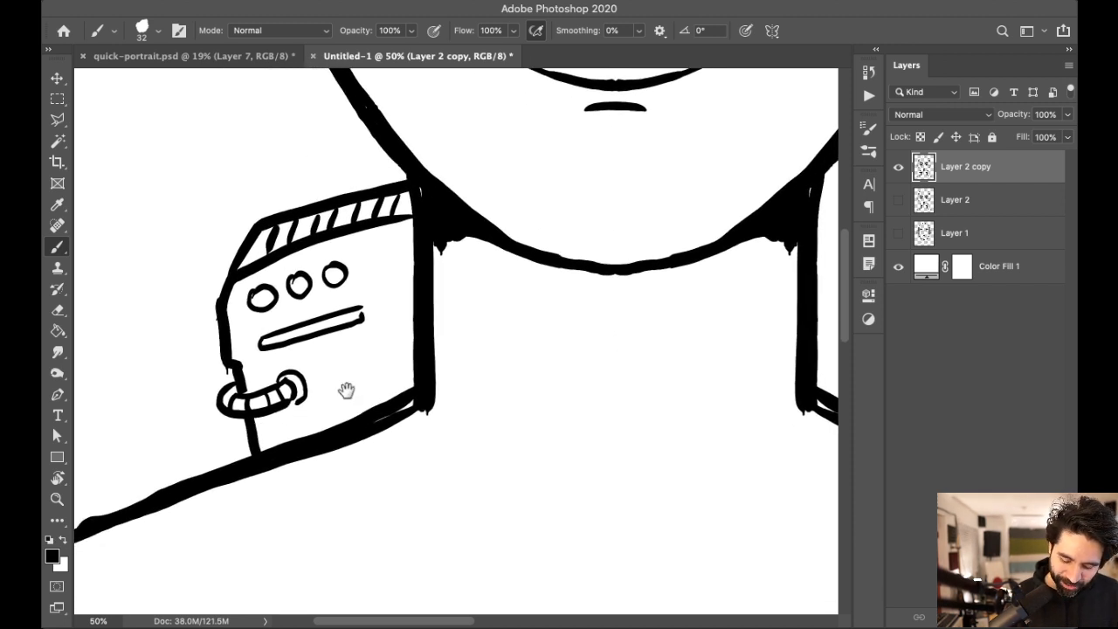
mouse_move(380, 251)
mouse_down()
mouse_move(389, 373)
mouse_move(414, 244)
mouse_up()
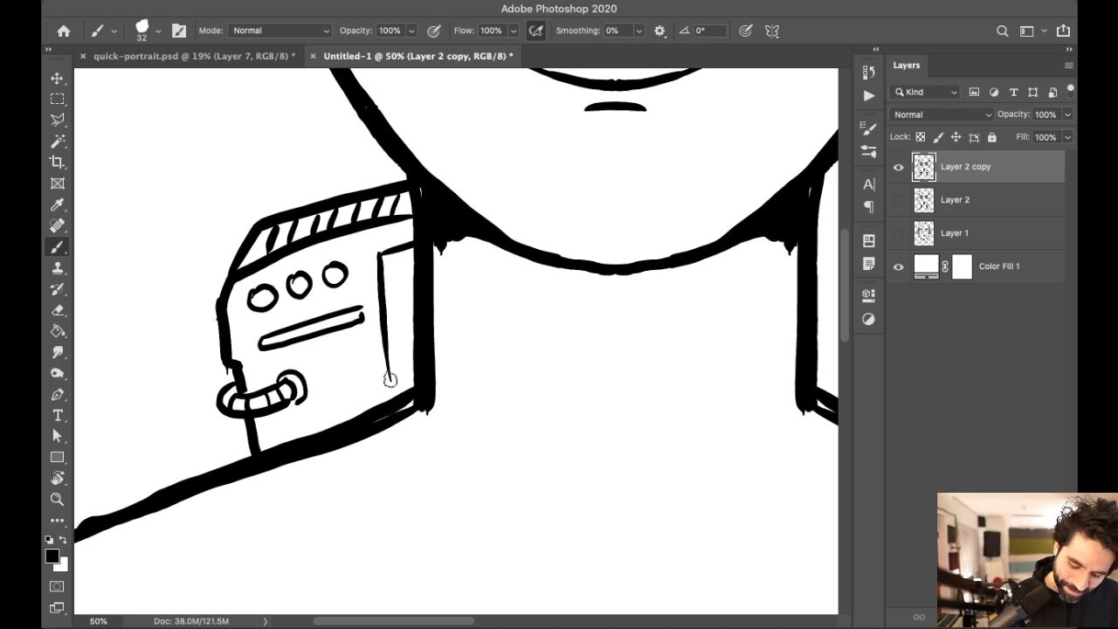
mouse_move(385, 340)
mouse_down()
mouse_move(379, 385)
mouse_move(391, 400)
mouse_up()
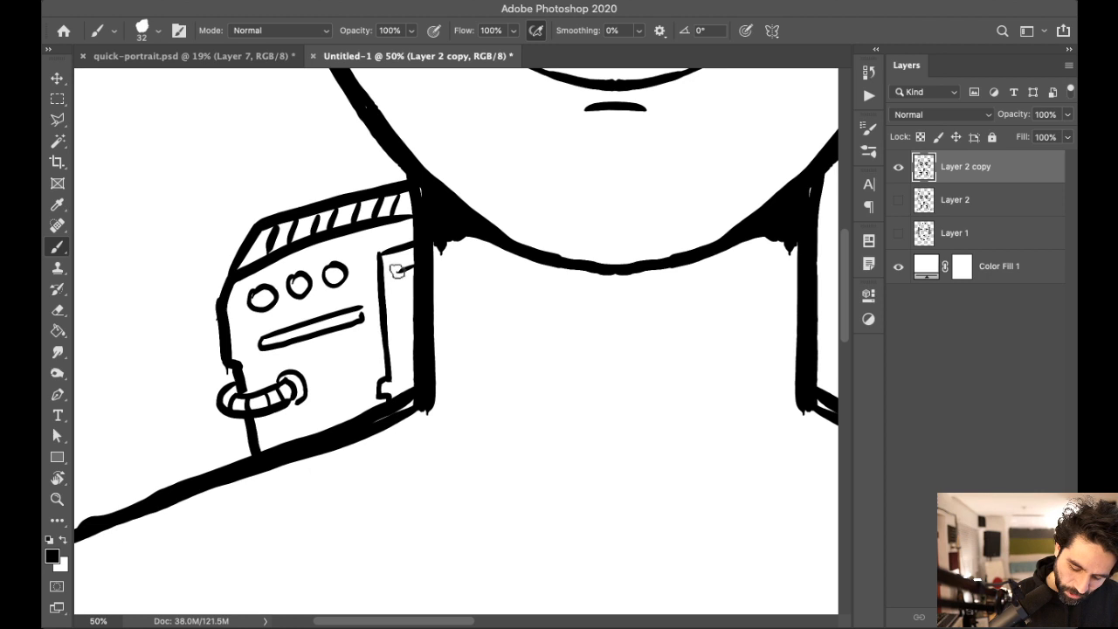
drag(397, 271, 399, 404)
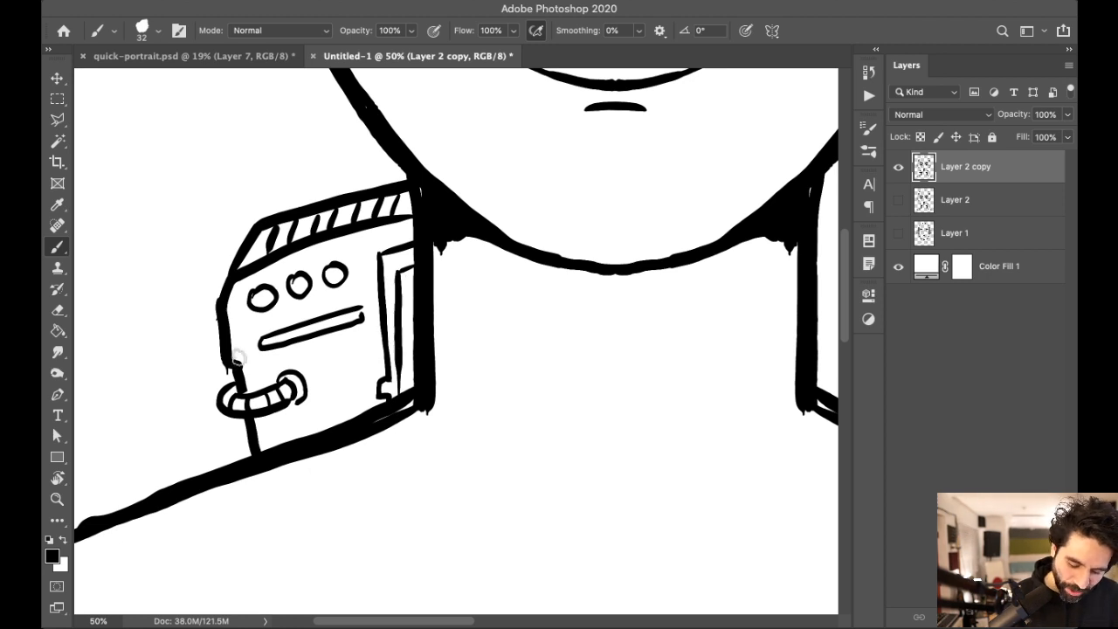
Step: Draw the outline of a tall round-topped tank standing on the shoulder against the box's outer side
drag(236, 359, 457, 318)
drag(413, 398, 444, 366)
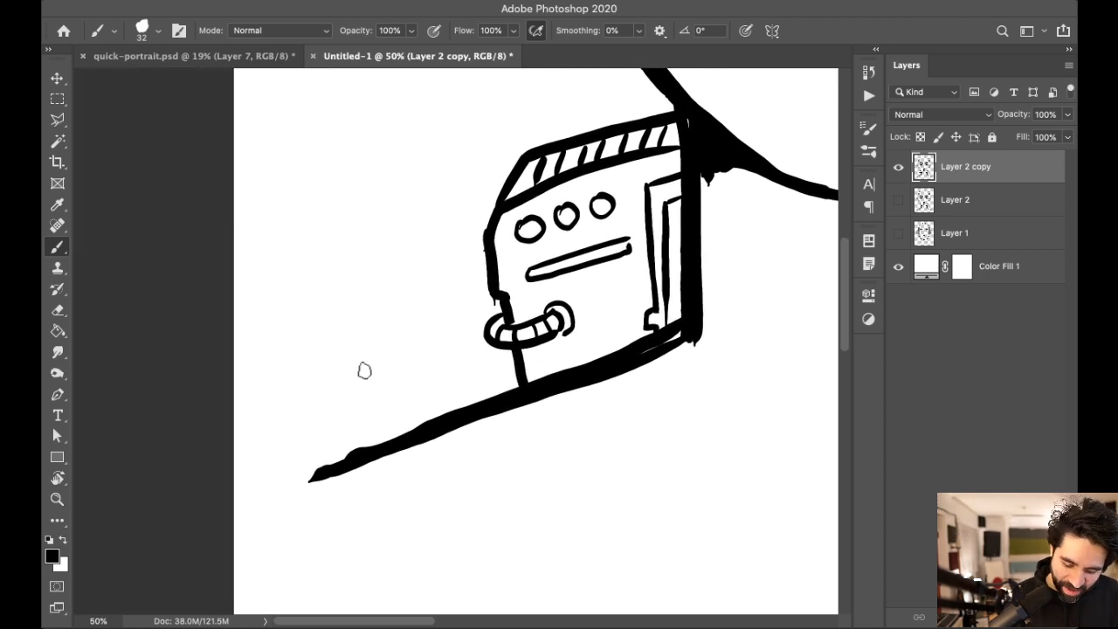
drag(583, 109, 576, 218)
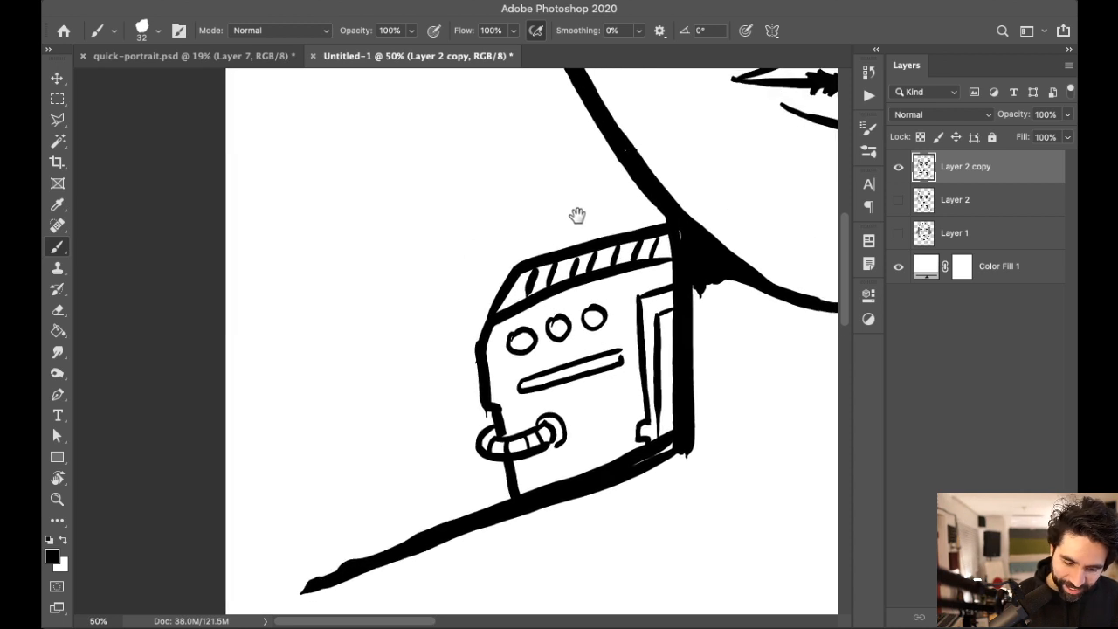
drag(452, 377, 461, 365)
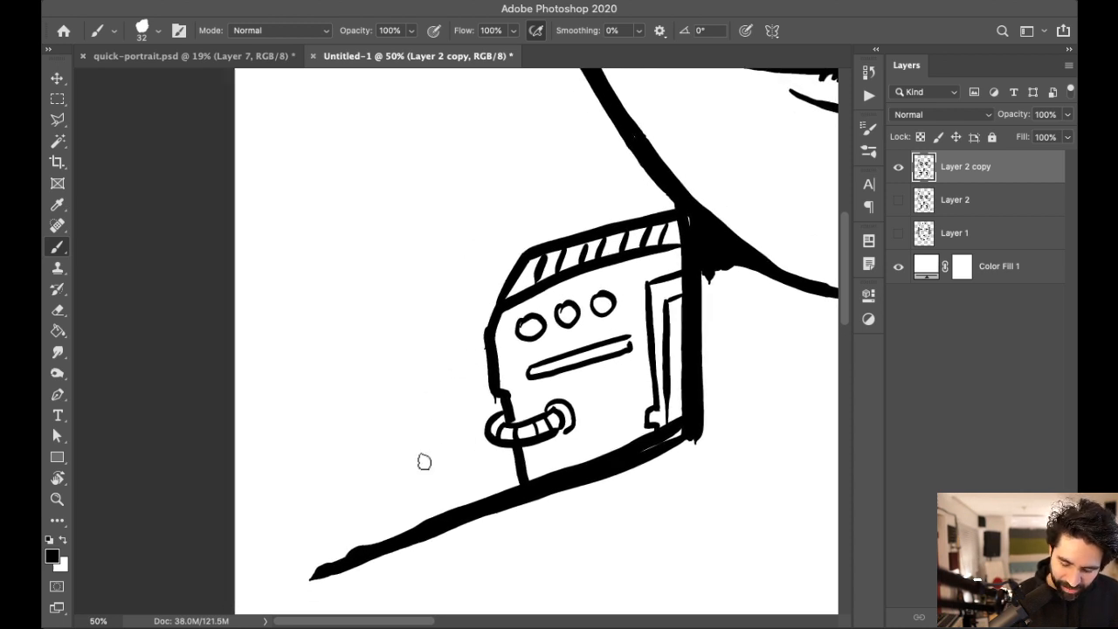
drag(576, 408, 552, 376)
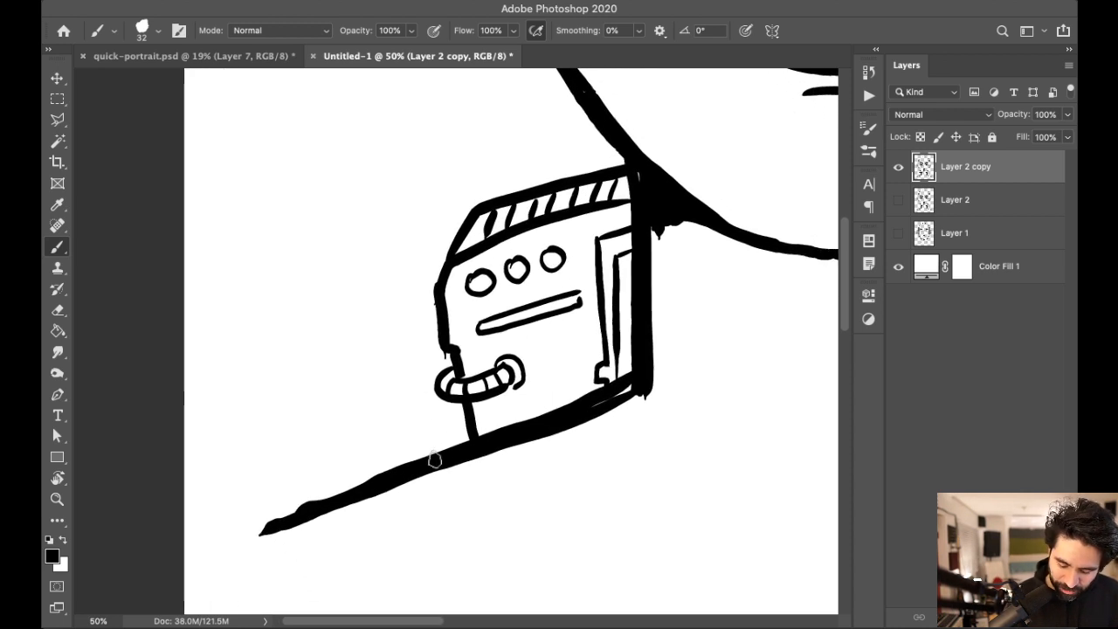
mouse_move(438, 329)
mouse_down()
mouse_move(383, 347)
mouse_move(374, 414)
mouse_up()
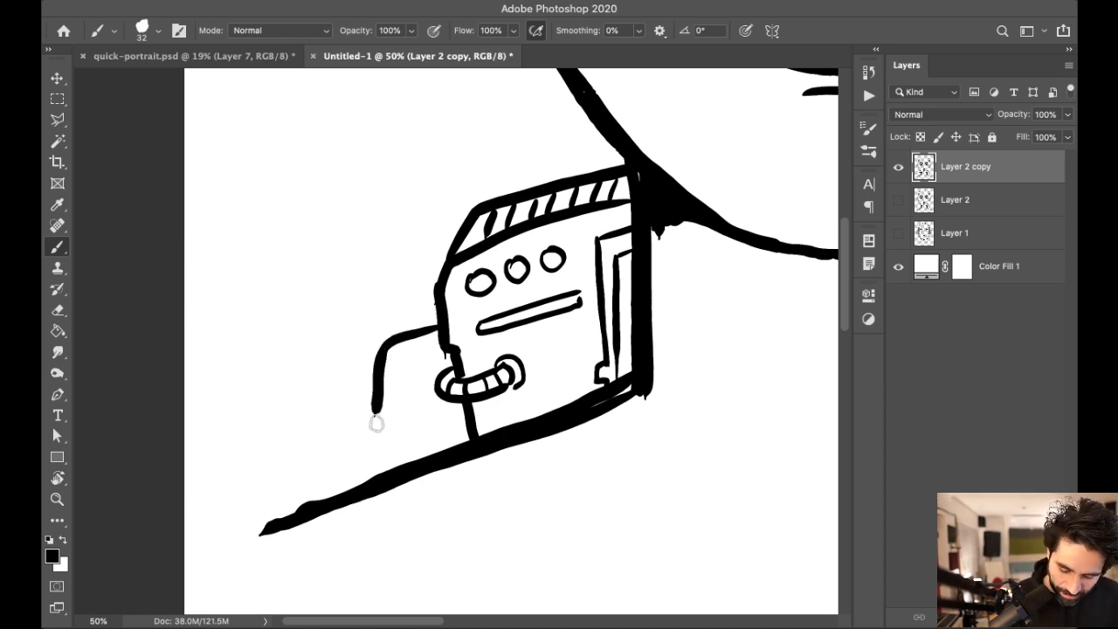
key(ctrl+z)
mouse_move(439, 302)
mouse_down()
mouse_move(390, 301)
mouse_move(377, 389)
mouse_move(389, 472)
mouse_up()
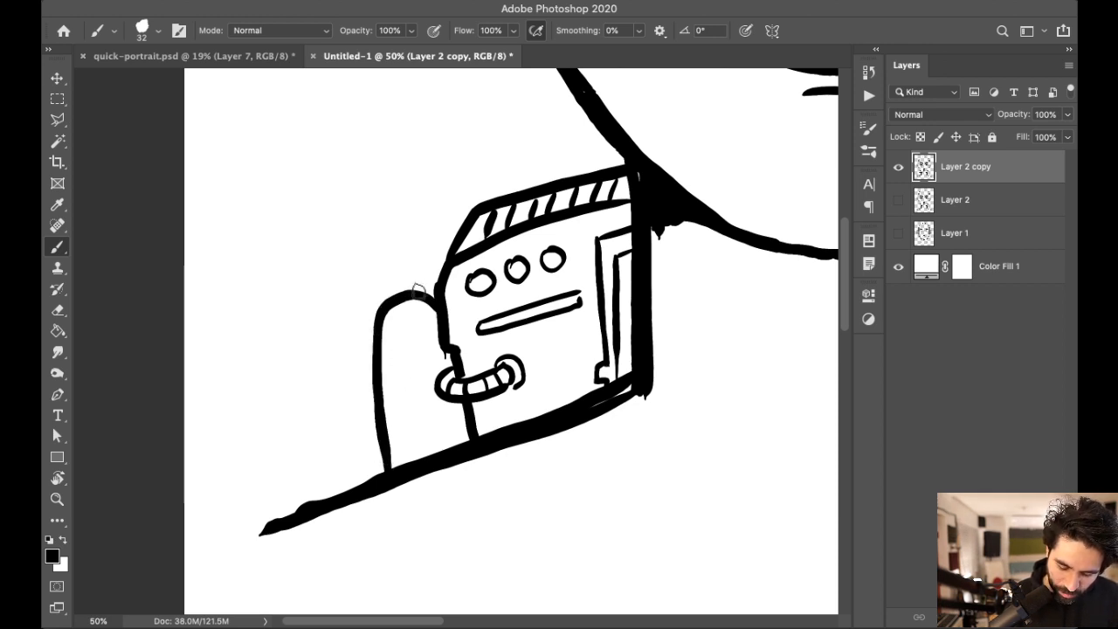
Step: Draw a thick hose arching from the tank's top to the box's hatched roof, erasing the lines it crosses
mouse_move(404, 298)
mouse_down()
mouse_move(439, 200)
mouse_move(465, 191)
mouse_up()
key(e)
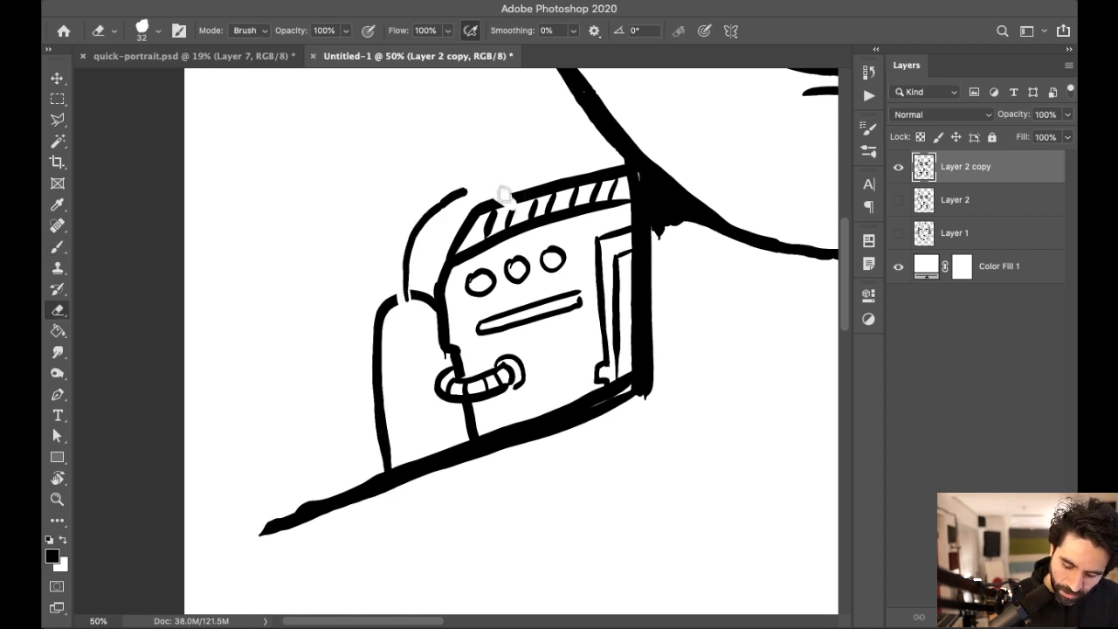
key(b)
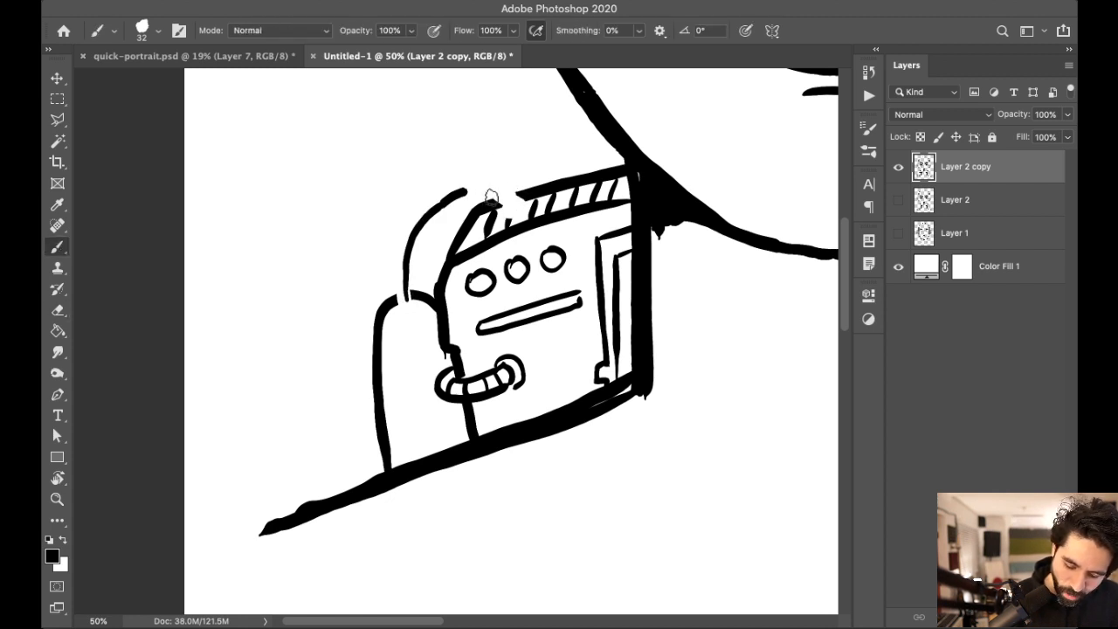
mouse_move(456, 190)
mouse_down()
mouse_move(503, 214)
mouse_move(521, 195)
mouse_up()
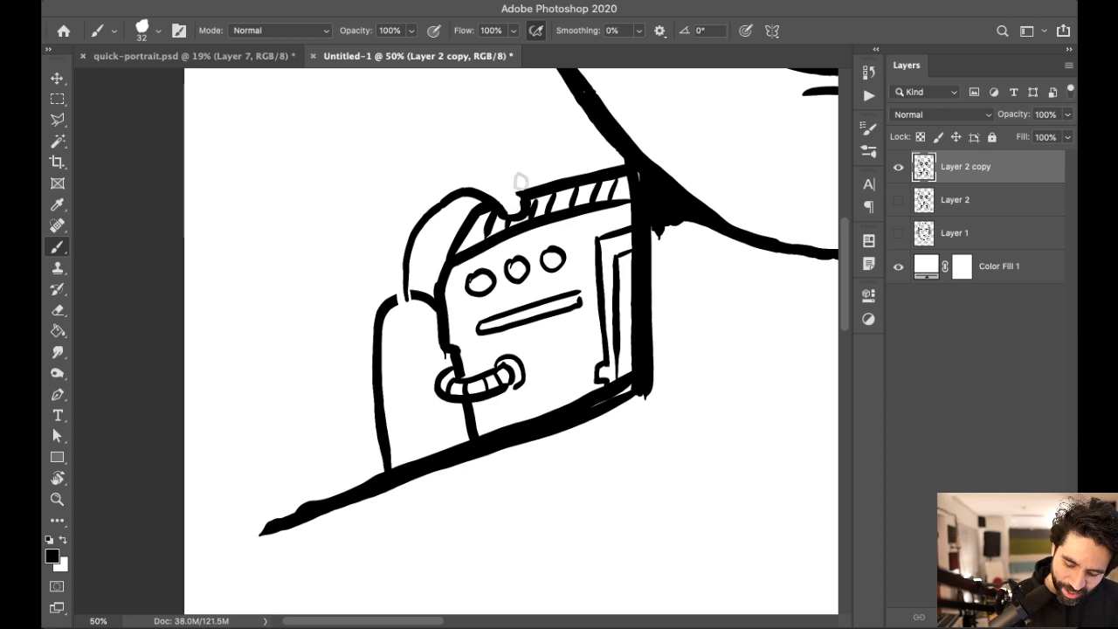
key(e)
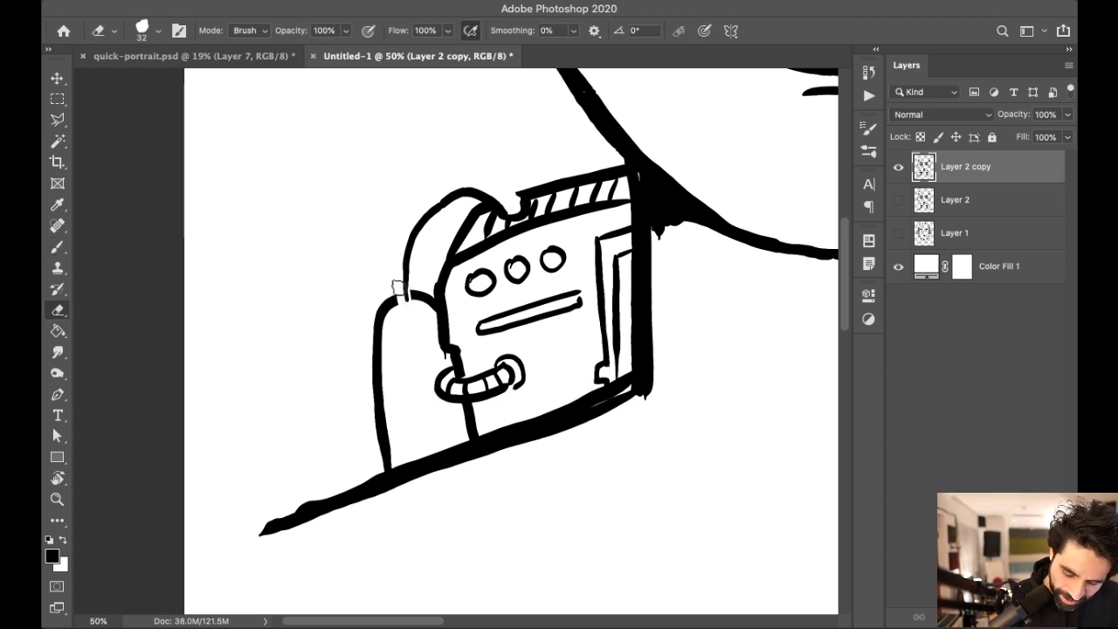
click(393, 296)
key(b)
mouse_move(384, 297)
mouse_down()
mouse_move(409, 307)
mouse_move(415, 264)
mouse_up()
mouse_move(385, 303)
mouse_down()
mouse_move(397, 223)
mouse_move(442, 175)
mouse_move(480, 172)
mouse_move(528, 204)
mouse_up()
Step: Add segment bands along the arched hose and a curved collar where it enters the tank
drag(388, 295, 407, 300)
mouse_move(385, 279)
mouse_down()
mouse_move(404, 285)
mouse_move(407, 267)
mouse_up()
mouse_move(390, 248)
mouse_down()
mouse_move(410, 251)
mouse_move(412, 238)
mouse_up()
drag(393, 221, 418, 218)
drag(402, 202, 420, 208)
drag(423, 180, 444, 192)
drag(464, 173, 474, 197)
mouse_move(512, 186)
mouse_down()
mouse_move(505, 202)
mouse_move(496, 197)
mouse_up()
drag(489, 171, 486, 190)
mouse_move(402, 297)
mouse_down()
mouse_move(386, 316)
mouse_move(400, 325)
mouse_move(418, 297)
mouse_up()
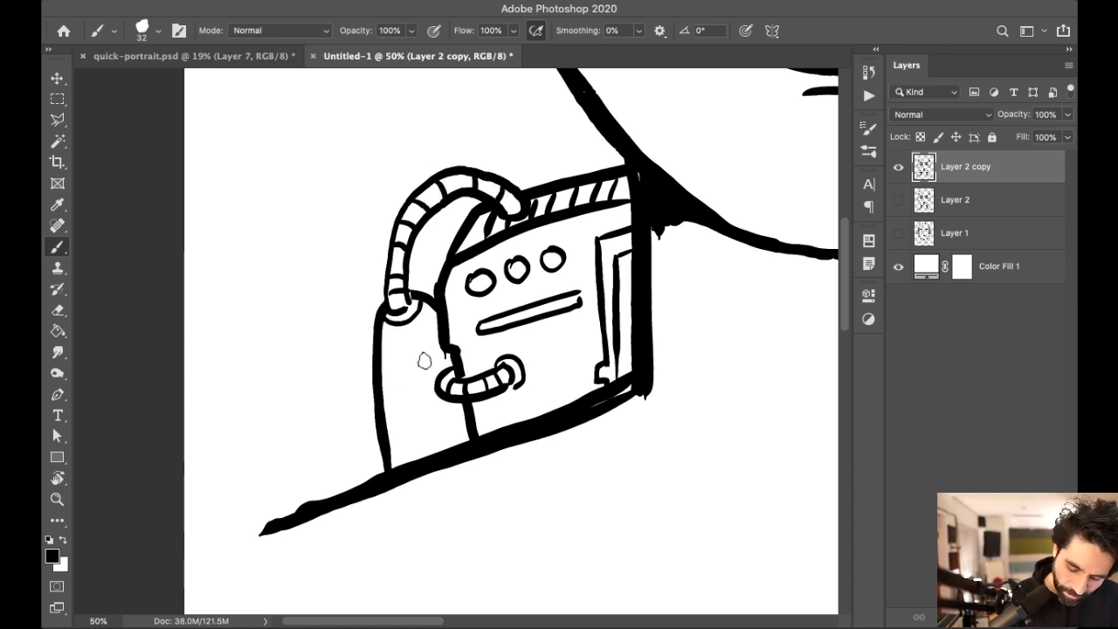
Step: Draw three short horizontal vent lines on the outer side of the tank
mouse_move(377, 368)
mouse_down()
mouse_move(415, 365)
mouse_move(413, 377)
mouse_up()
mouse_move(382, 390)
mouse_down()
mouse_move(411, 386)
mouse_move(407, 396)
mouse_up()
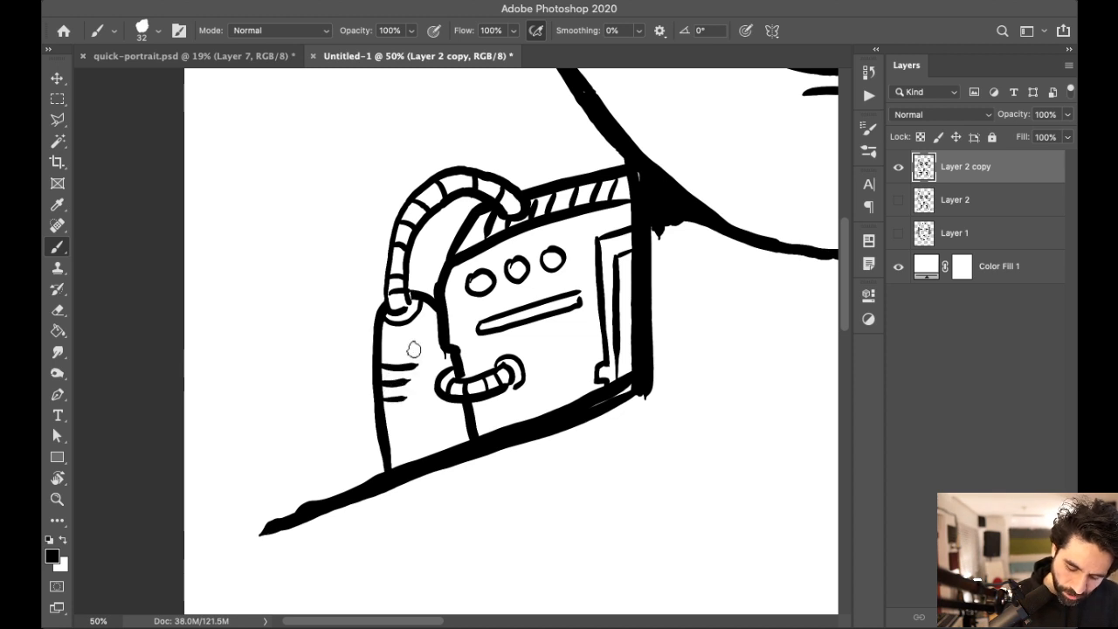
scroll(616, 382, right, 5)
scroll(617, 366, left, 3)
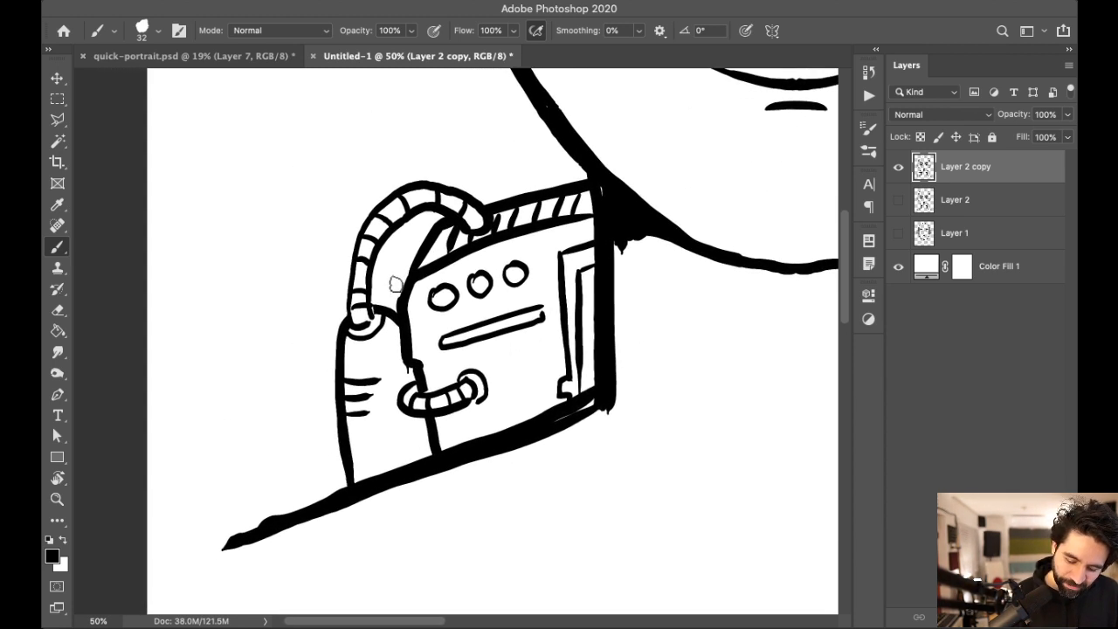
Step: Add a small connector piece on the box behind the hose and draw two small cylinders beside the tank
scroll(524, 362, left, 3)
scroll(524, 362, down, 1)
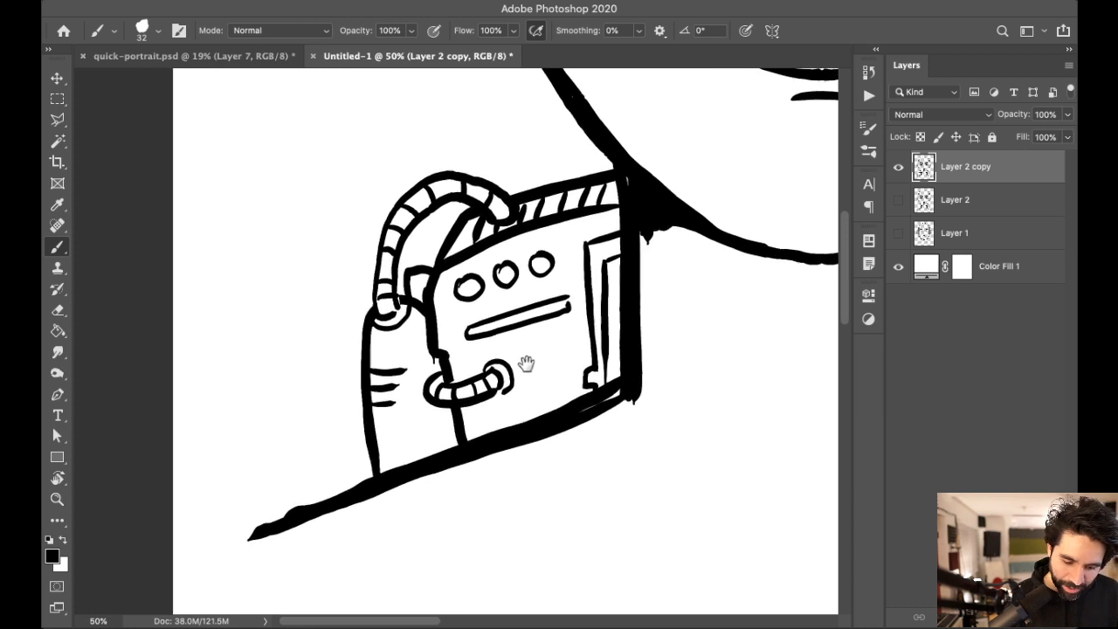
mouse_move(360, 432)
mouse_down()
mouse_move(341, 458)
mouse_move(346, 442)
mouse_move(354, 487)
mouse_move(381, 440)
mouse_move(388, 474)
mouse_up()
mouse_move(369, 404)
mouse_down()
mouse_move(353, 408)
mouse_move(384, 406)
mouse_move(352, 439)
mouse_move(355, 428)
mouse_up()
Step: Add black shadows to the tank, box, panel and round dials, and draw a small block beside the outer cylinder
drag(395, 321, 399, 356)
drag(460, 339, 473, 365)
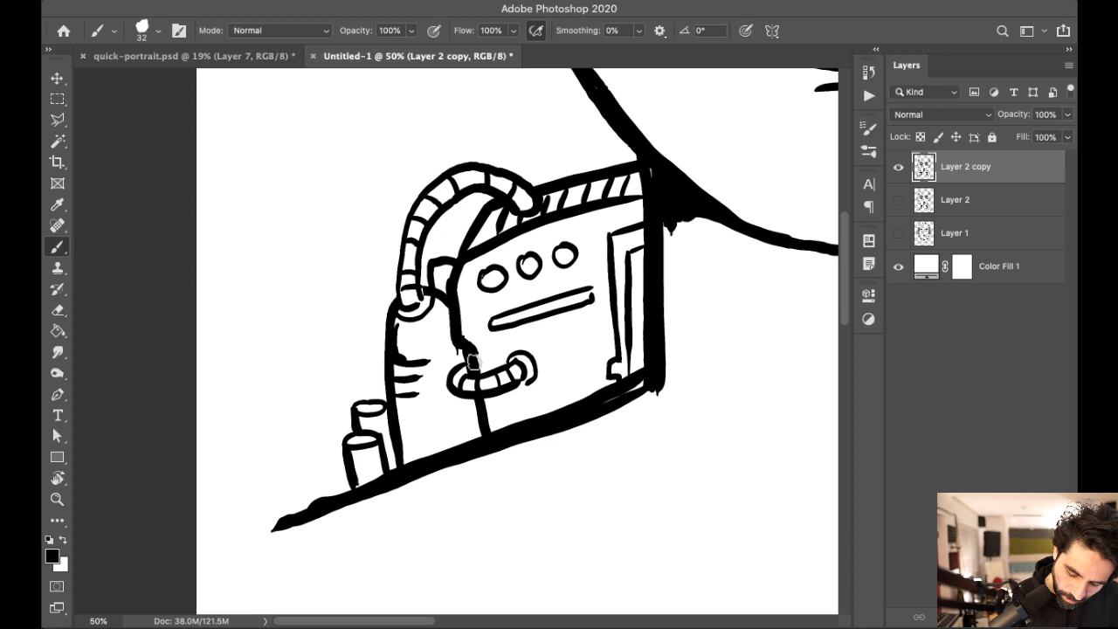
mouse_move(472, 406)
mouse_down()
mouse_move(517, 387)
mouse_move(487, 430)
mouse_up()
mouse_move(604, 244)
mouse_down()
mouse_move(616, 358)
mouse_move(606, 382)
mouse_up()
drag(492, 278, 524, 255)
mouse_move(504, 208)
mouse_down()
mouse_move(487, 218)
mouse_move(515, 203)
mouse_up()
mouse_move(392, 320)
mouse_down()
mouse_move(392, 373)
mouse_move(387, 358)
mouse_move(381, 374)
mouse_move(400, 395)
mouse_up()
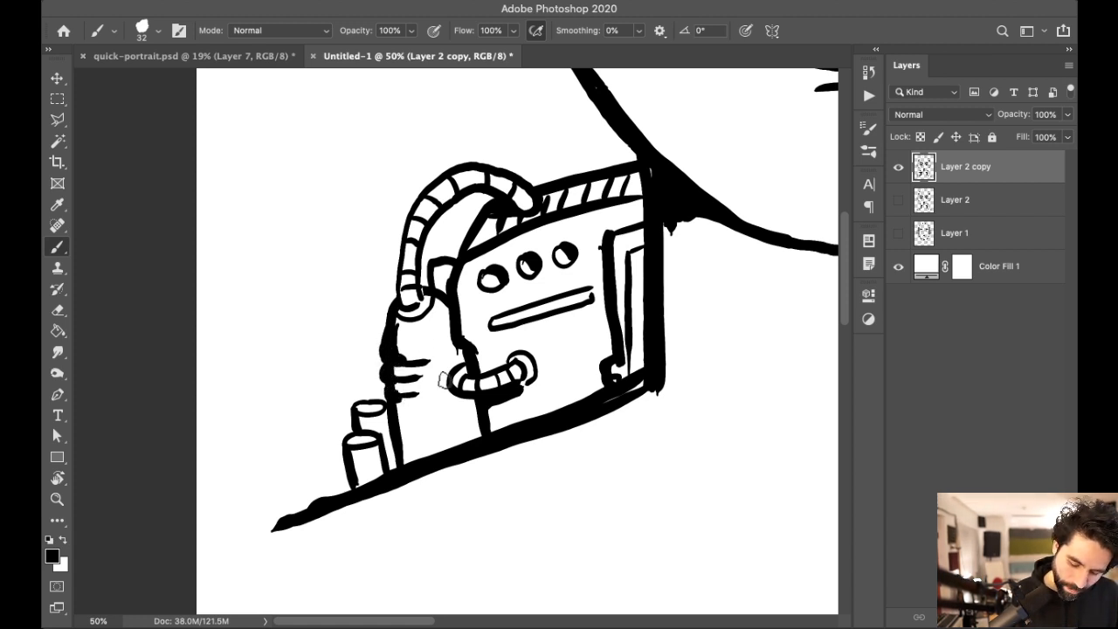
mouse_move(349, 448)
mouse_down()
mouse_move(358, 480)
mouse_move(343, 470)
mouse_move(323, 505)
mouse_up()
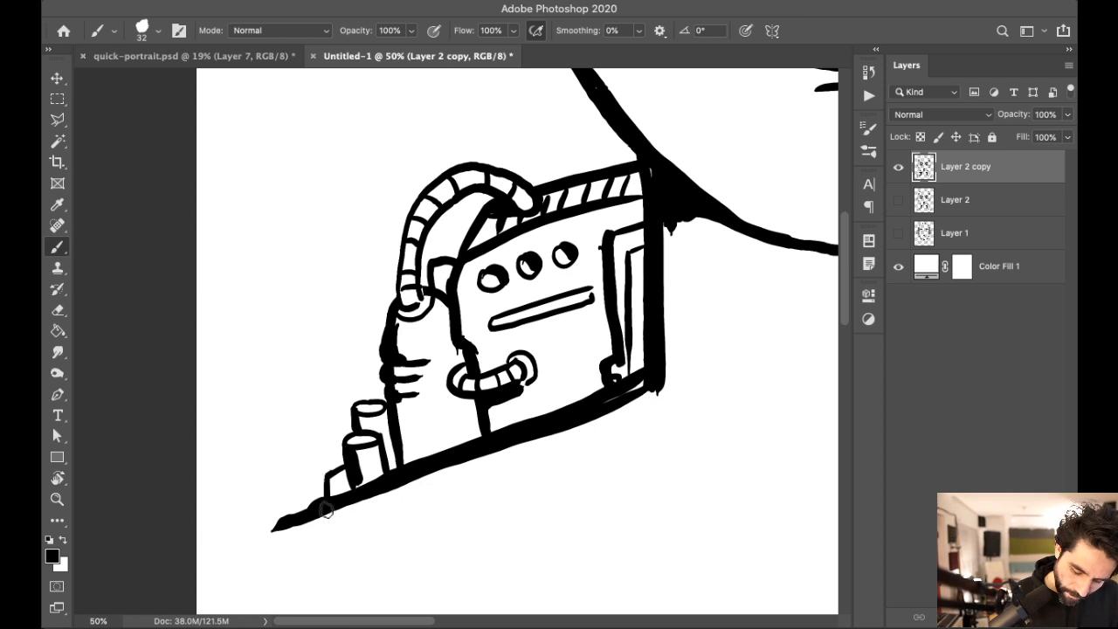
Step: Erase a gap in the shoulder line below the machine and draw a wide strap running from it down the chest
scroll(579, 425, right, 6)
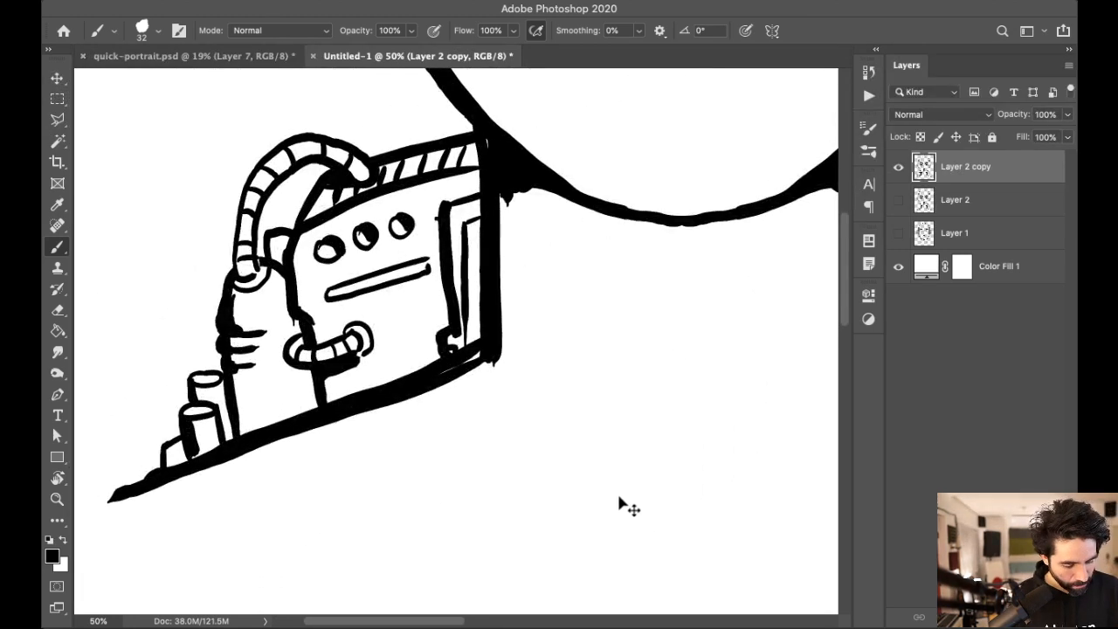
key(super+minus)
key(super+minus)
key(e)
mouse_move(319, 409)
mouse_down()
mouse_move(334, 400)
mouse_move(512, 507)
mouse_up()
key(b)
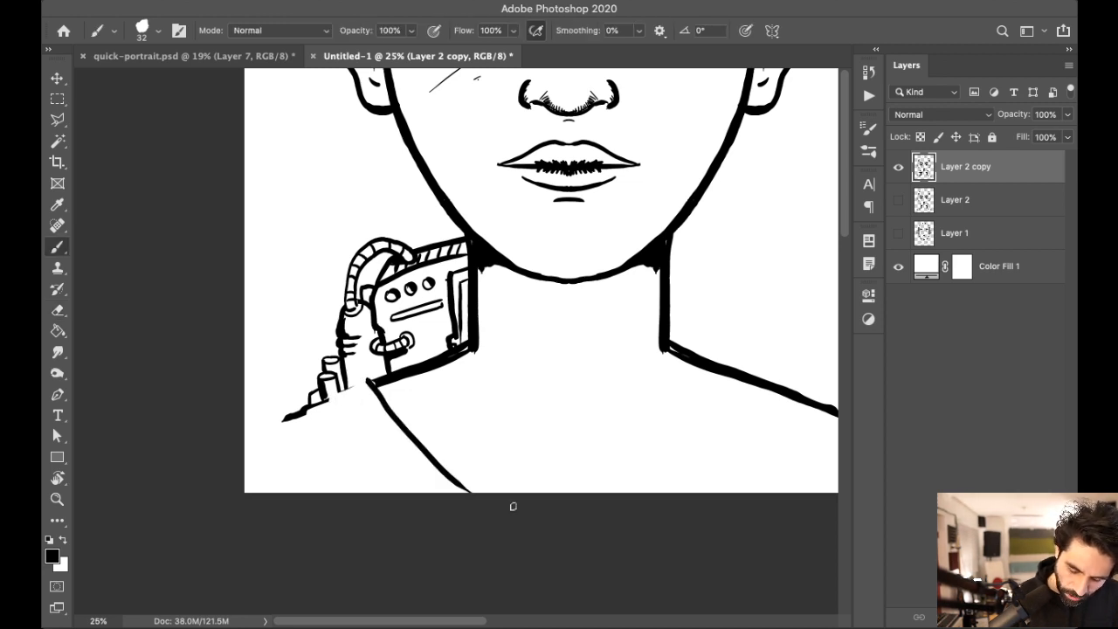
mouse_move(357, 377)
mouse_down()
mouse_move(332, 393)
mouse_move(352, 480)
mouse_up()
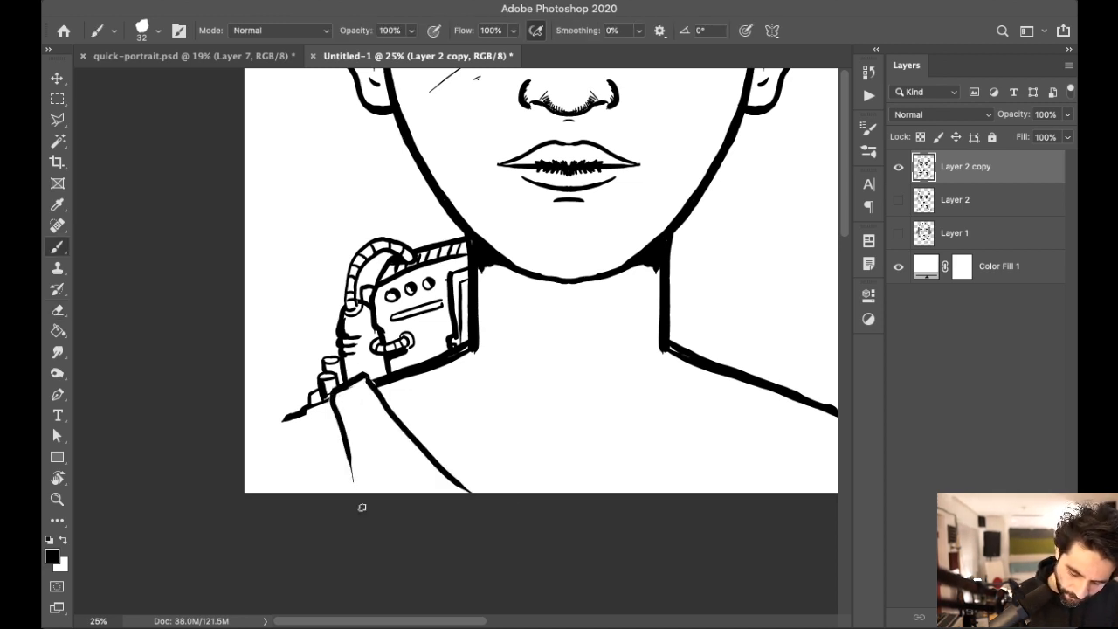
drag(305, 411, 285, 442)
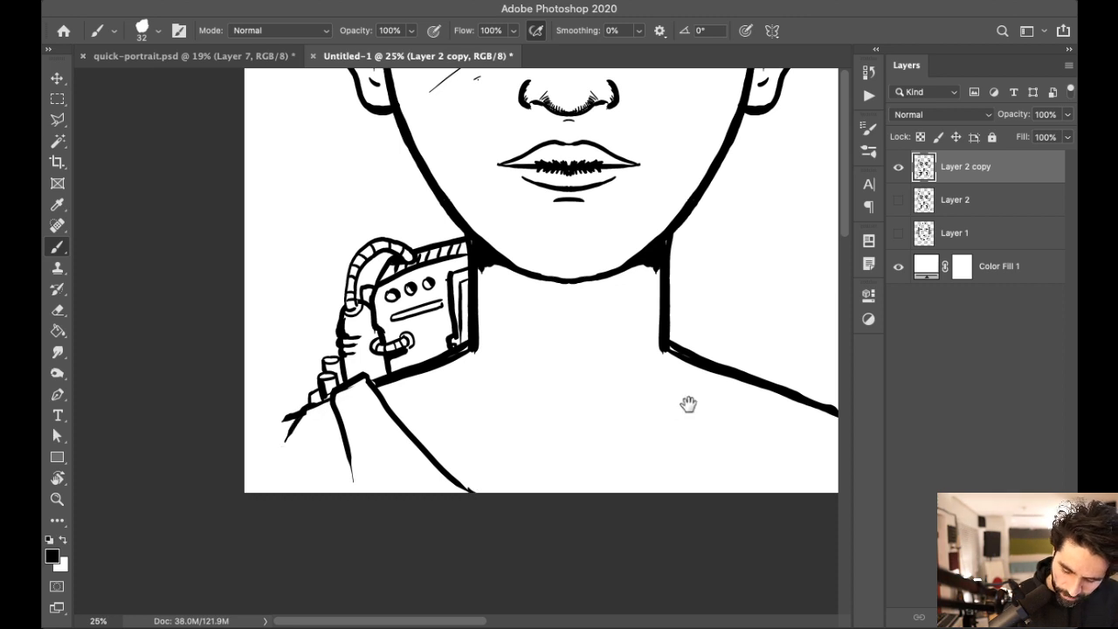
Step: Erase three gaps in the opposite shoulder's line, starting near the neck
key(e)
scroll(688, 404, up, 10)
scroll(688, 404, right, 6)
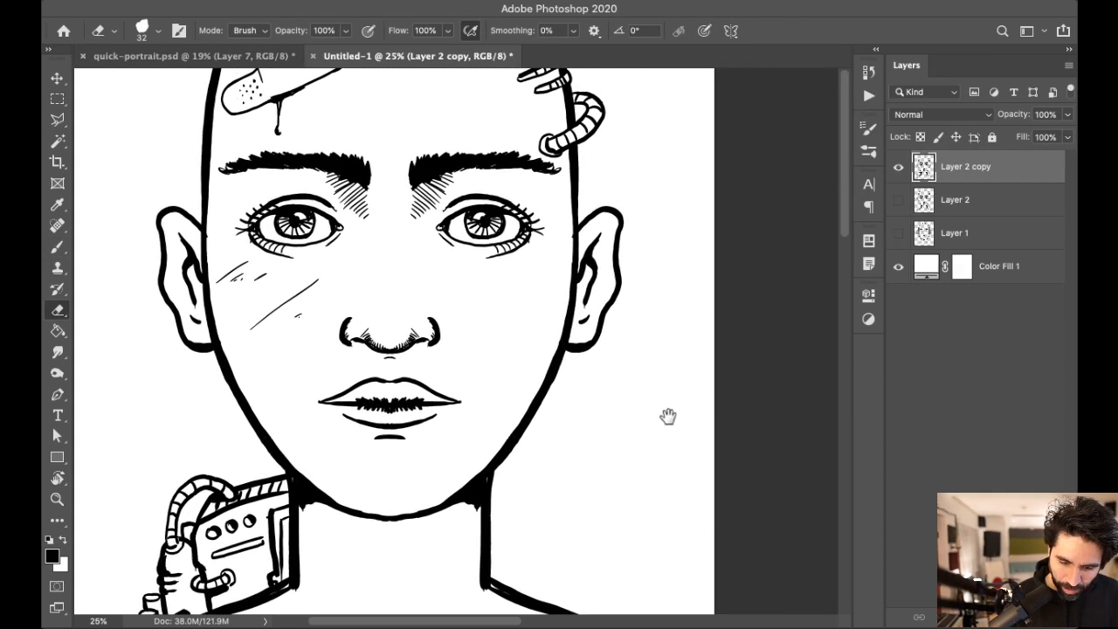
scroll(667, 416, down, 5)
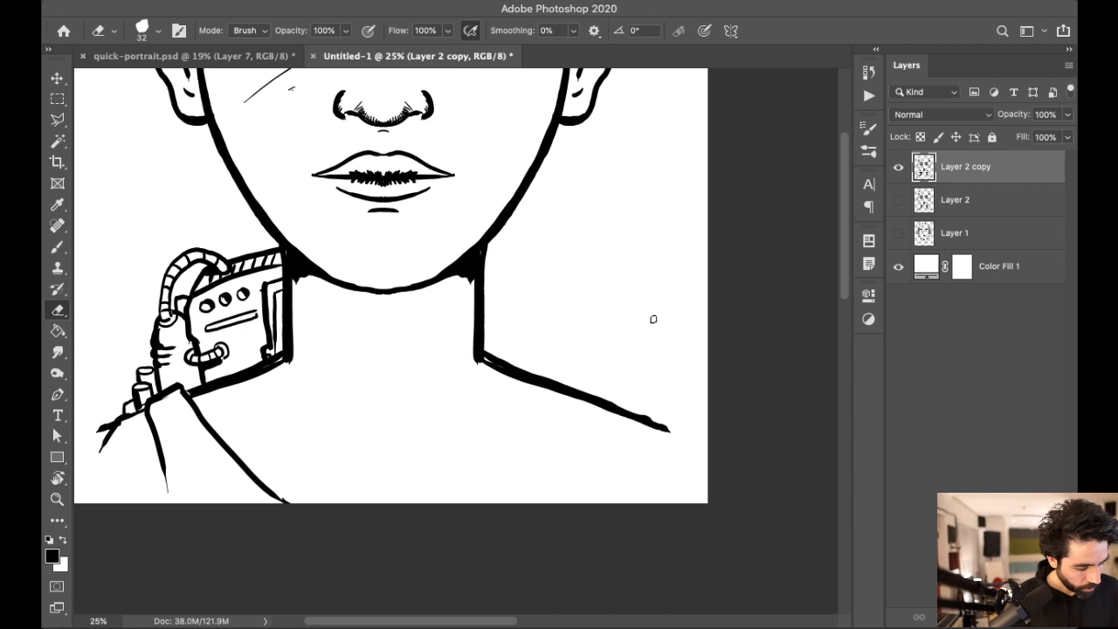
key(super+plus)
mouse_move(565, 400)
mouse_down()
mouse_move(545, 389)
mouse_move(537, 417)
mouse_up()
drag(629, 408, 604, 436)
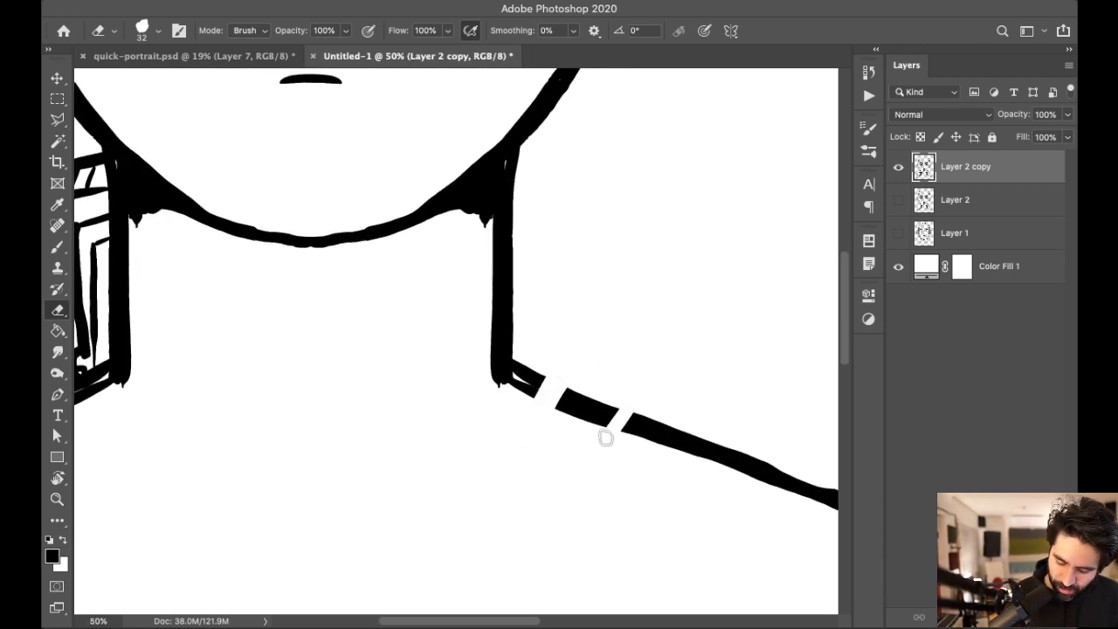
drag(675, 414, 672, 428)
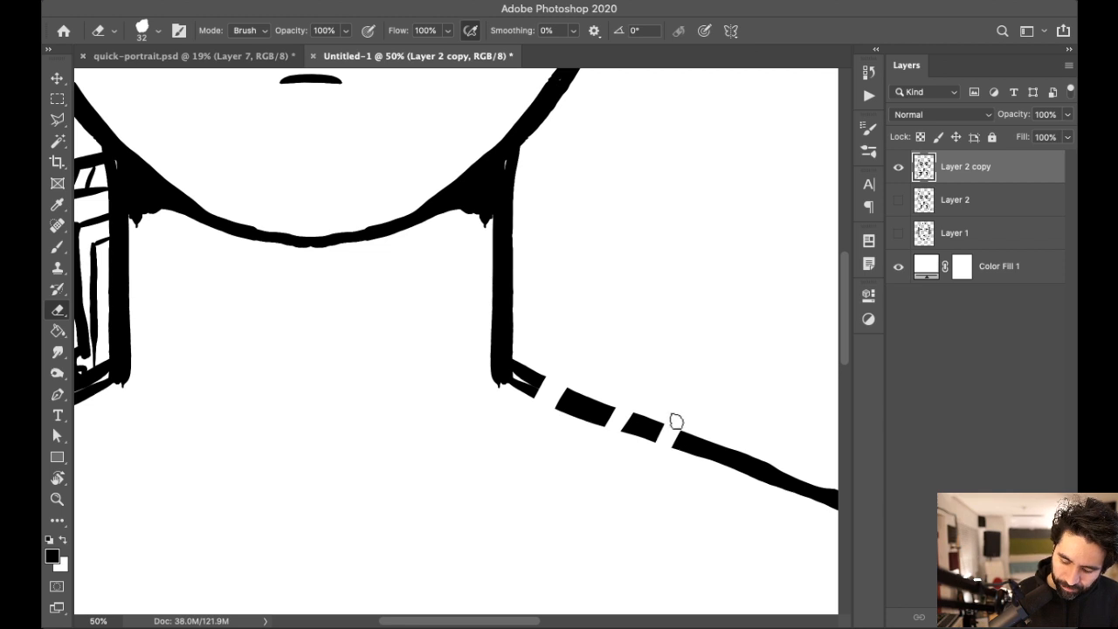
scroll(706, 429, down, 2)
drag(540, 330, 506, 315)
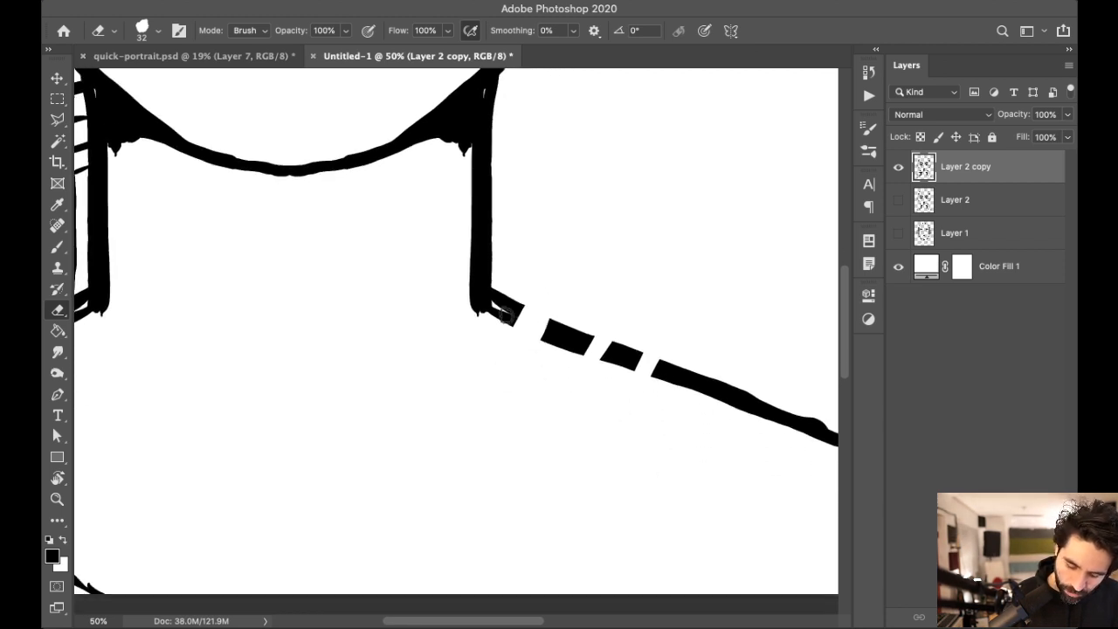
drag(592, 329, 579, 354)
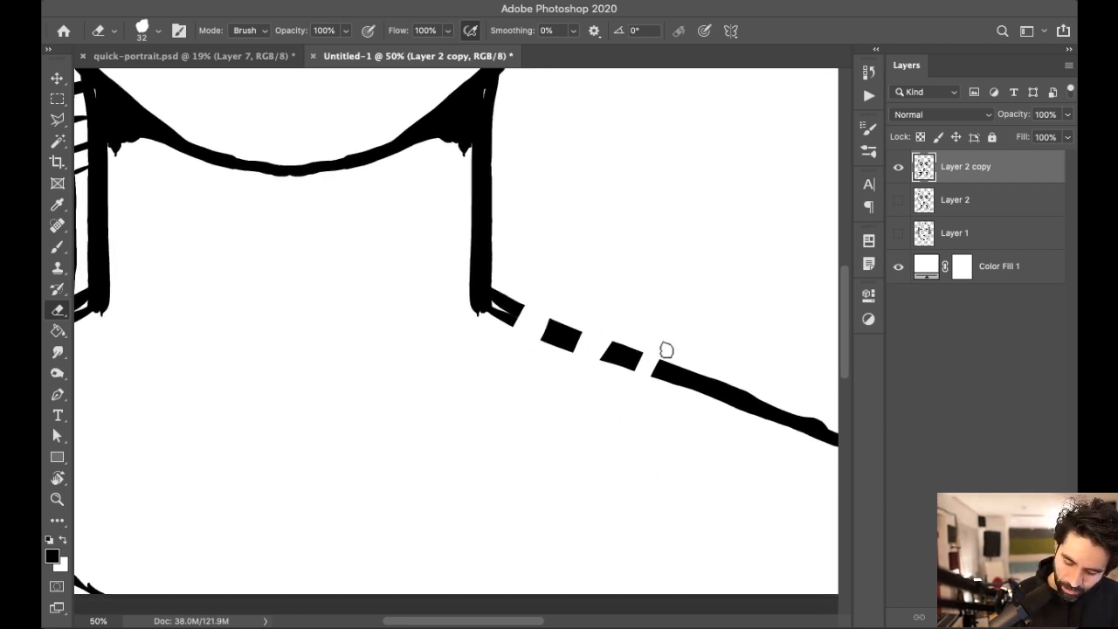
drag(666, 350, 664, 362)
Step: Draw a tapered claw shape with short hatch lines hanging from the shoulder gap nearest the neck
key(b)
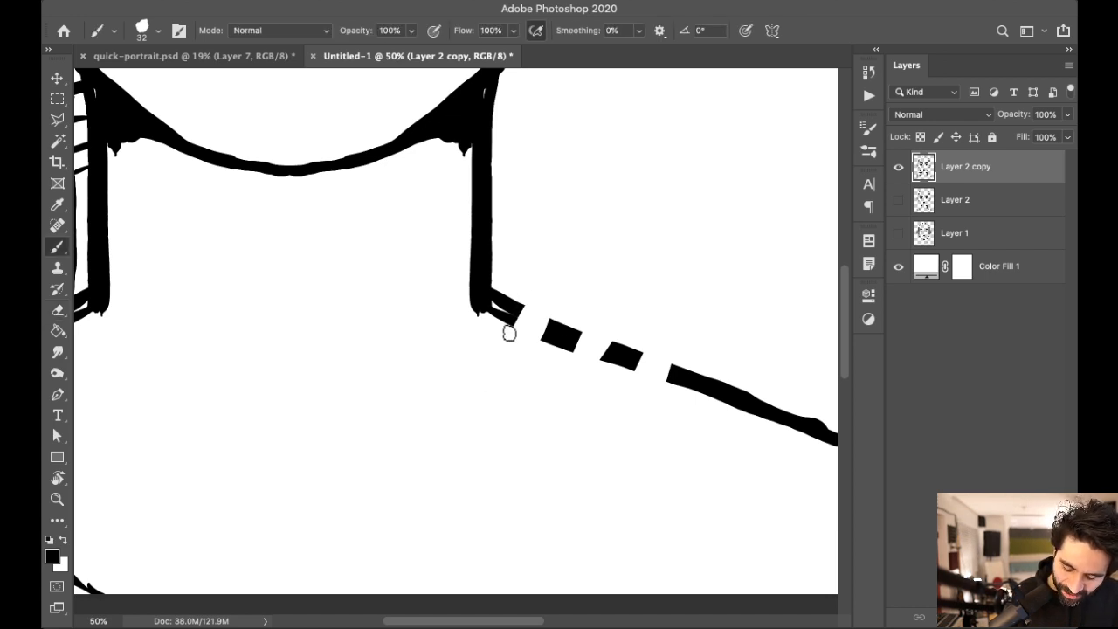
mouse_move(519, 305)
mouse_down()
mouse_move(482, 382)
mouse_move(486, 399)
mouse_move(546, 335)
mouse_move(542, 317)
mouse_move(518, 332)
mouse_move(534, 330)
mouse_move(489, 397)
mouse_up()
drag(508, 353, 530, 323)
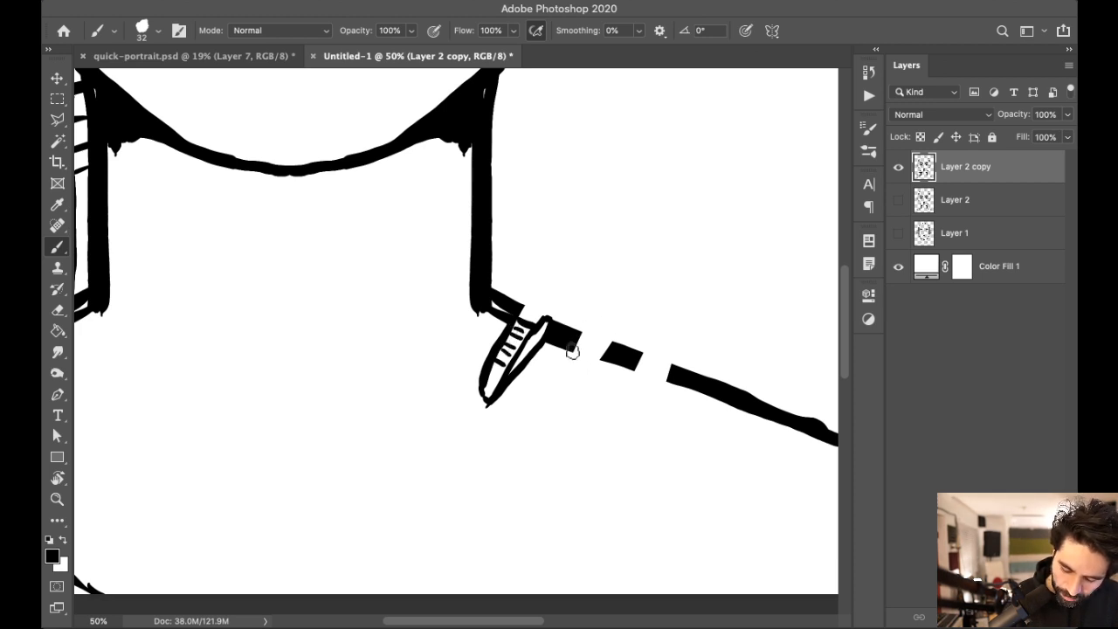
Step: Draw a second tapered claw with cross bands hanging from the middle shoulder gap
drag(570, 358, 546, 414)
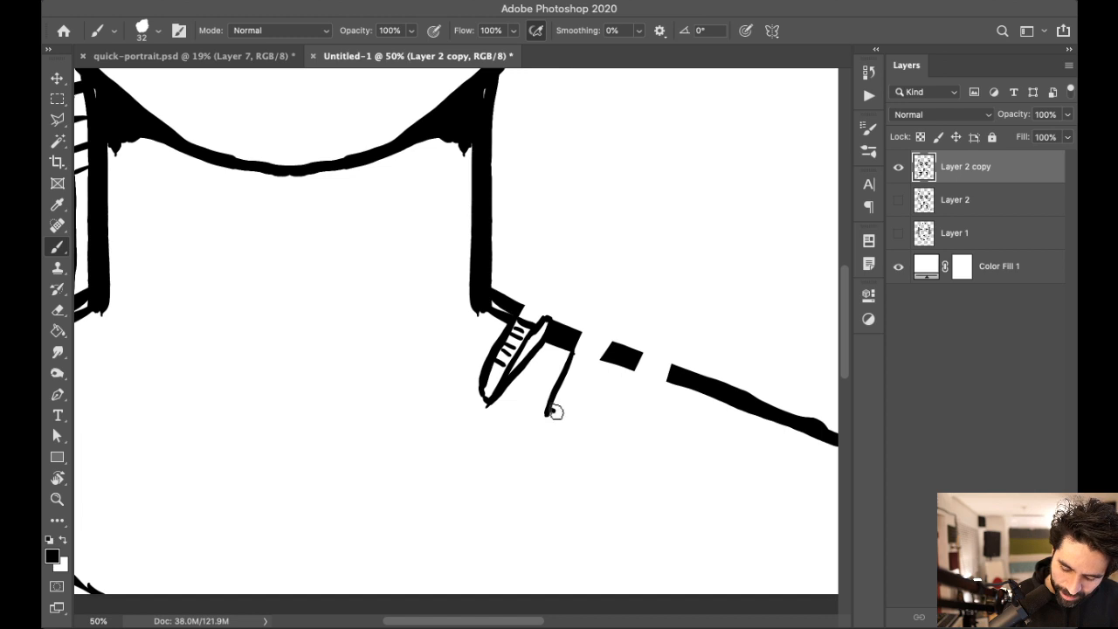
drag(605, 352, 555, 417)
mouse_move(577, 347)
mouse_down()
mouse_move(597, 352)
mouse_move(565, 411)
mouse_up()
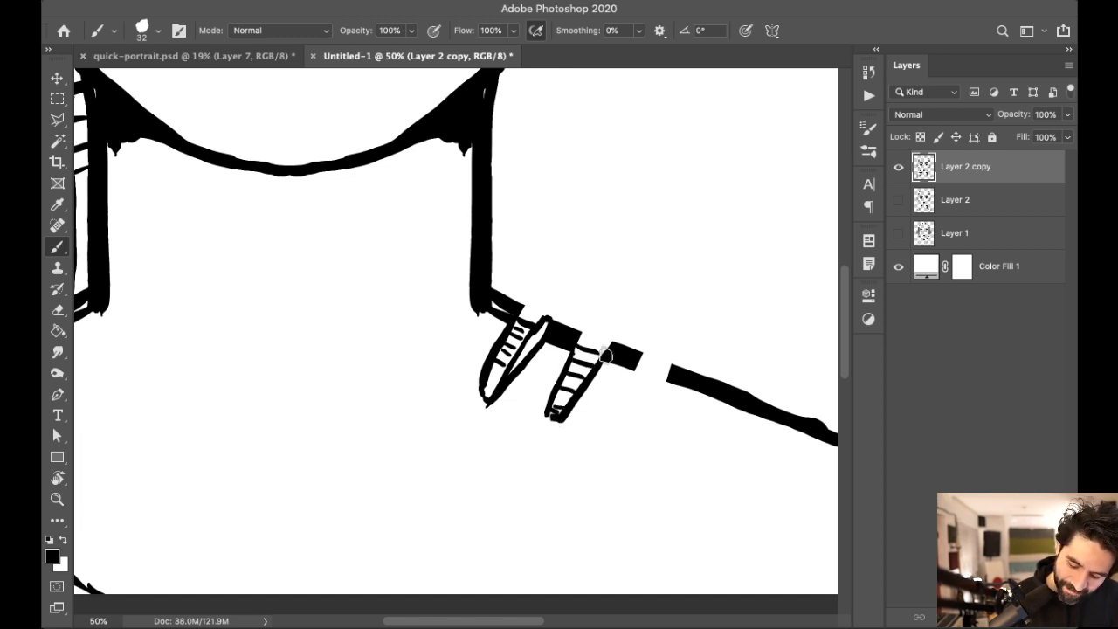
Step: Draw a third tapered claw with cross bands hanging from the outermost shoulder gap and thicken the first claw's edge
drag(609, 351, 599, 354)
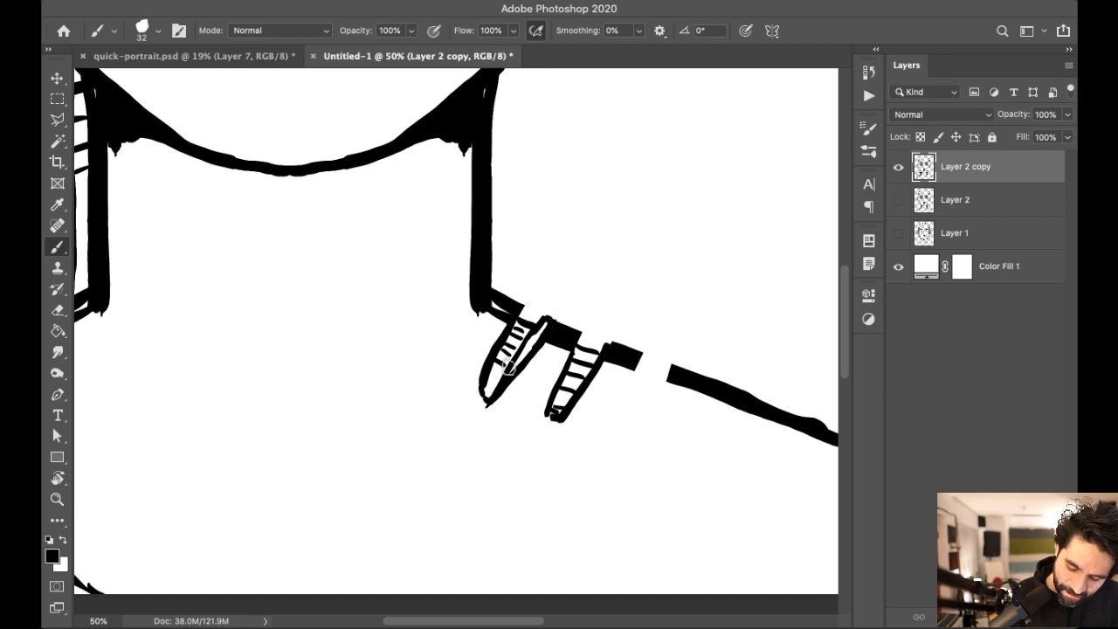
drag(638, 360, 626, 442)
drag(673, 370, 627, 441)
mouse_move(651, 378)
mouse_down()
mouse_move(625, 411)
mouse_move(637, 377)
mouse_up()
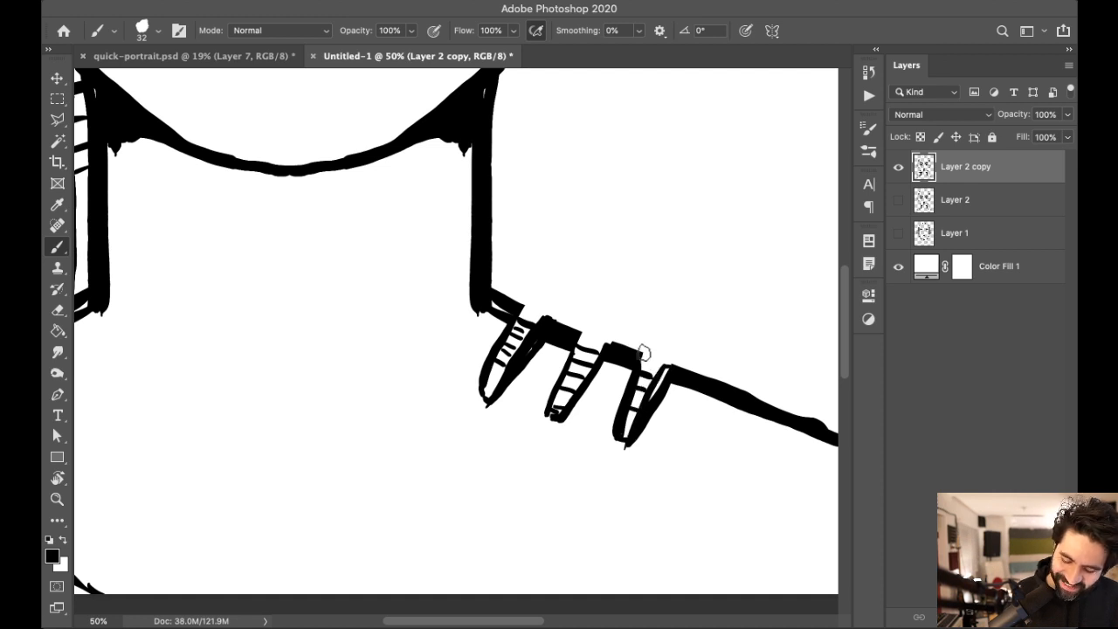
drag(708, 349, 711, 361)
key(super+minus)
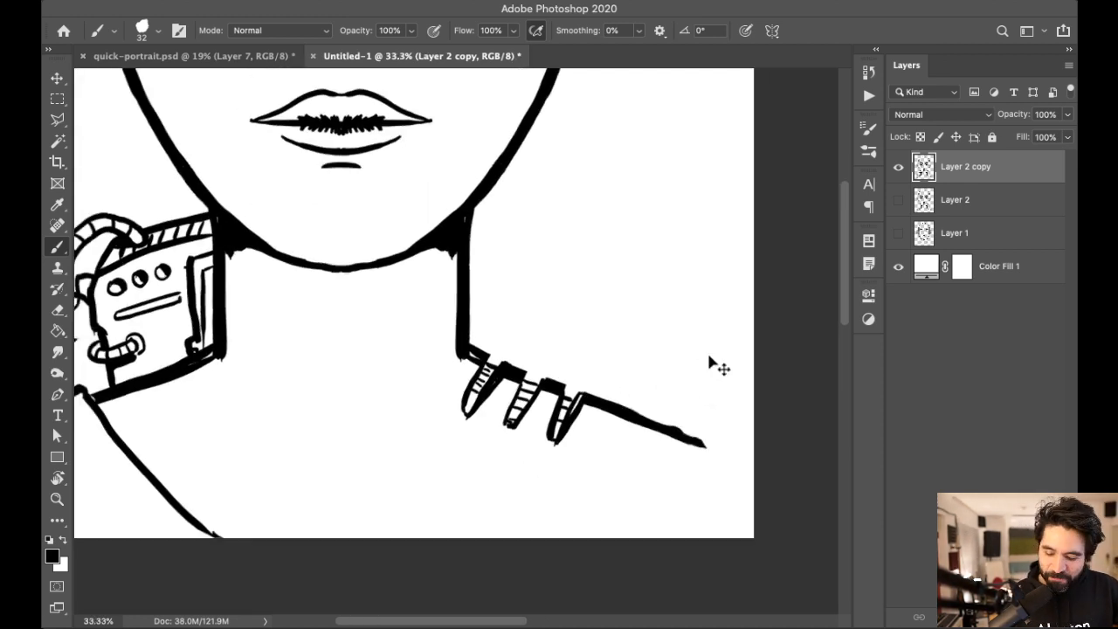
key(super+minus)
key(super+plus)
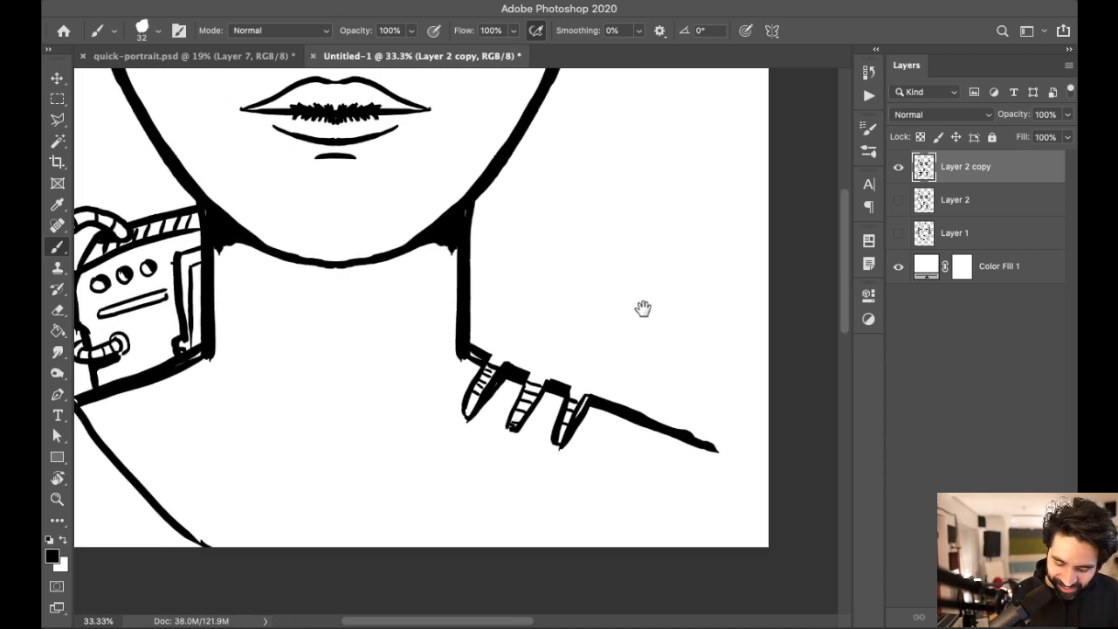
Step: Draw a short curved throat line and add rough dark shading strokes down the neck edge beside the machine
scroll(643, 308, down, 2)
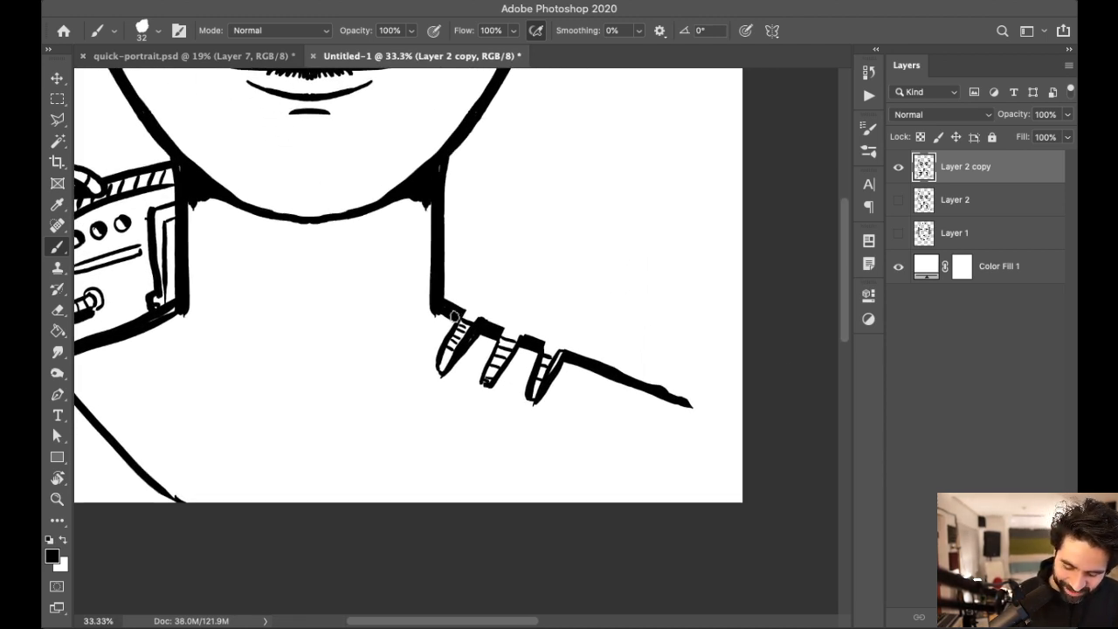
drag(661, 349, 691, 347)
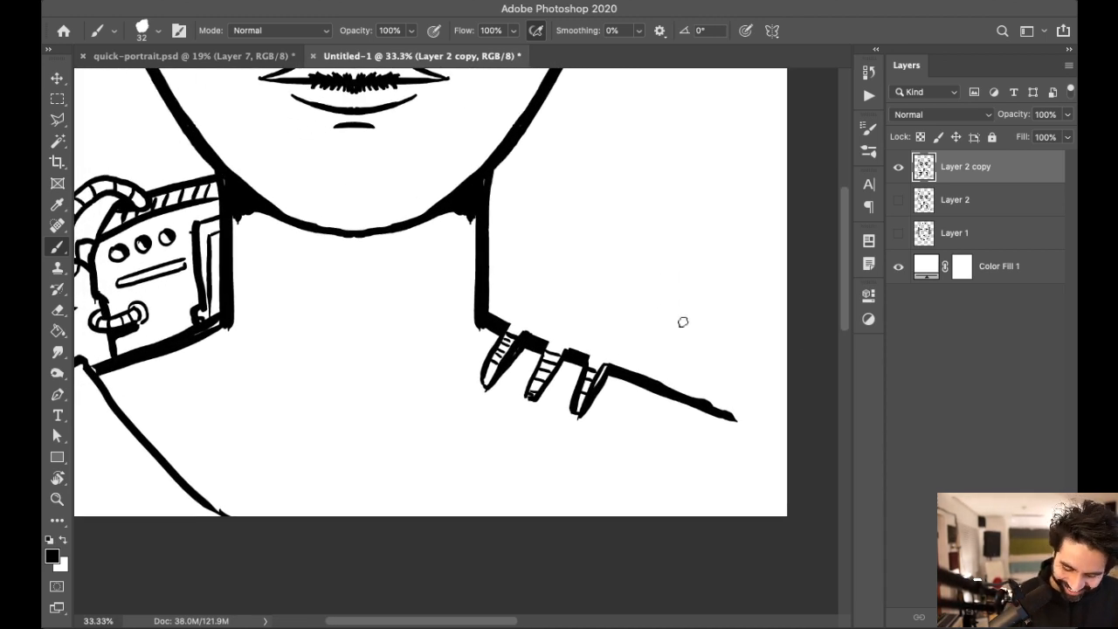
drag(320, 316, 347, 344)
mouse_move(272, 213)
mouse_down()
mouse_move(281, 225)
mouse_move(238, 301)
mouse_up()
drag(233, 207, 220, 330)
mouse_move(378, 379)
mouse_down()
mouse_move(569, 334)
mouse_move(574, 323)
mouse_up()
mouse_move(223, 342)
mouse_down()
mouse_move(244, 416)
mouse_move(228, 369)
mouse_move(246, 400)
mouse_up()
drag(188, 351, 151, 394)
Step: Thicken the underside of the nose beside the nostril on the scratched-cheek side
scroll(511, 393, up, 10)
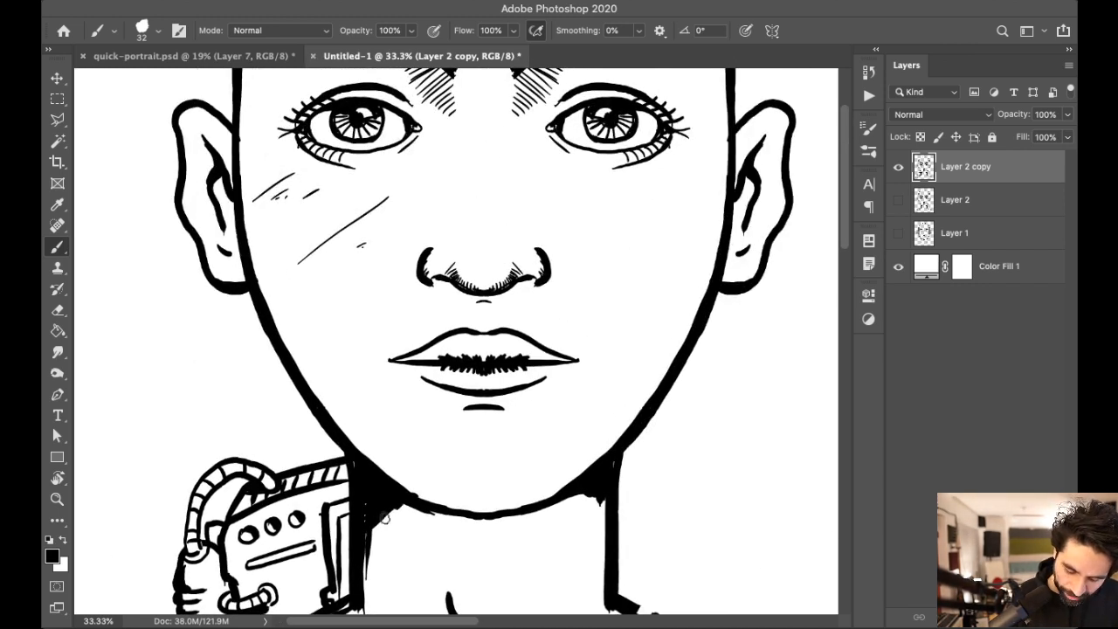
scroll(591, 441, up, 5)
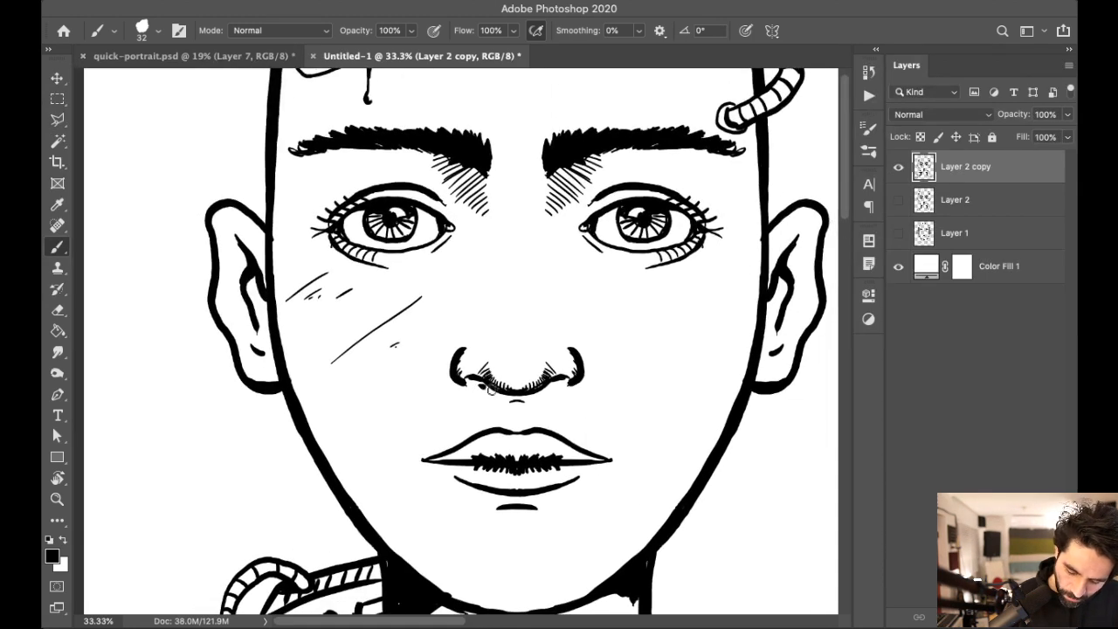
scroll(632, 387, down, 4)
scroll(631, 387, left, 4)
scroll(502, 432, up, 1)
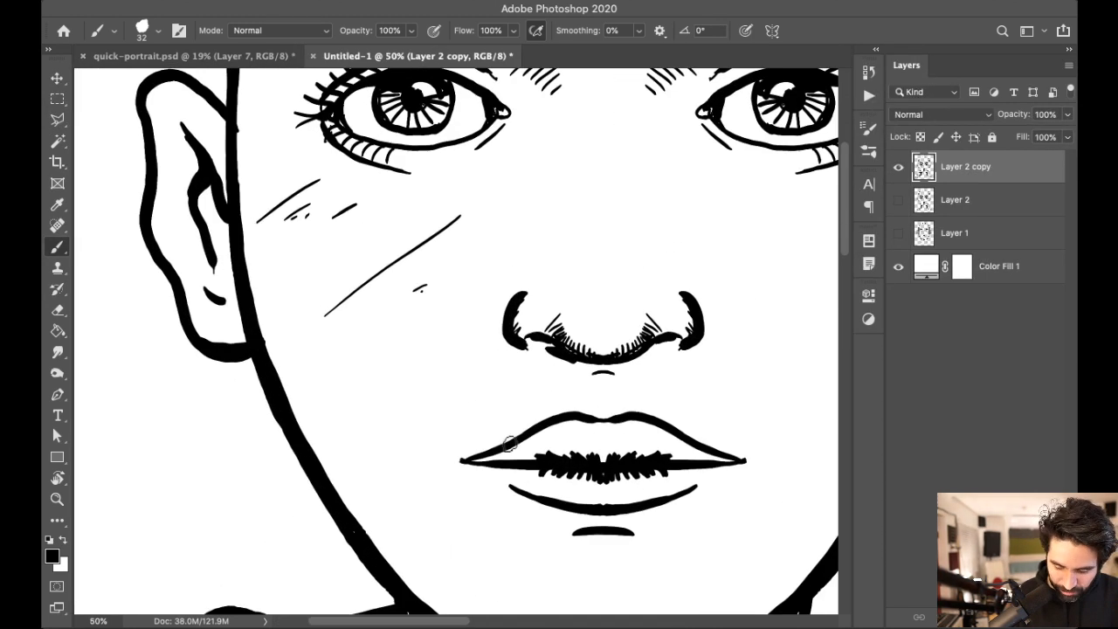
Step: Erase the eyebrow nearest the forehead hose, leaving only its inner end
scroll(649, 262, up, 5)
scroll(649, 262, right, 4)
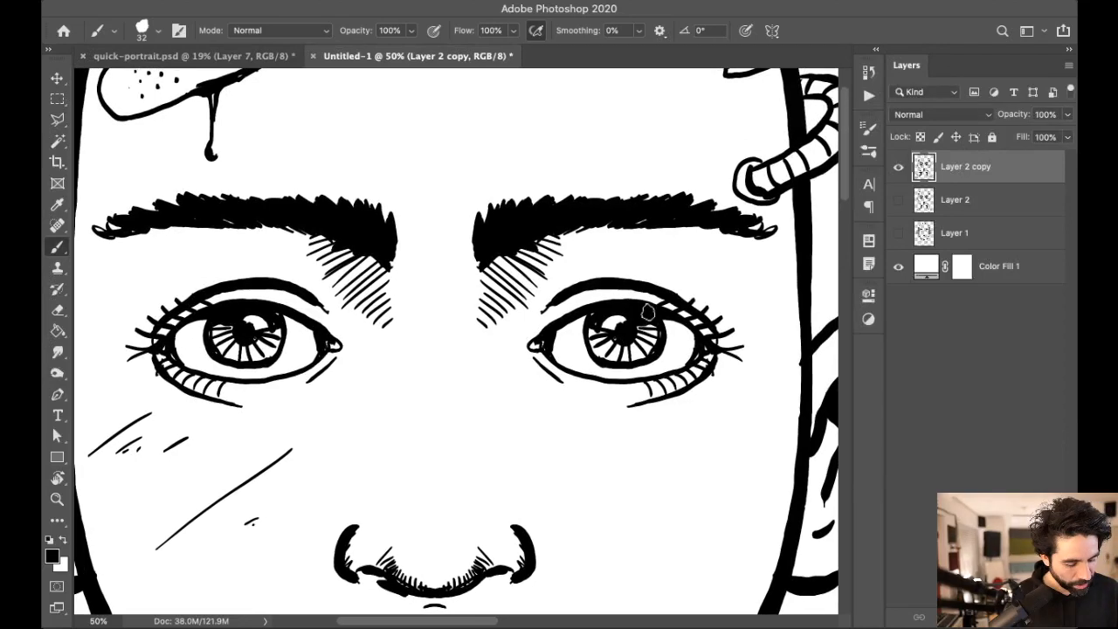
scroll(646, 310, down, 2)
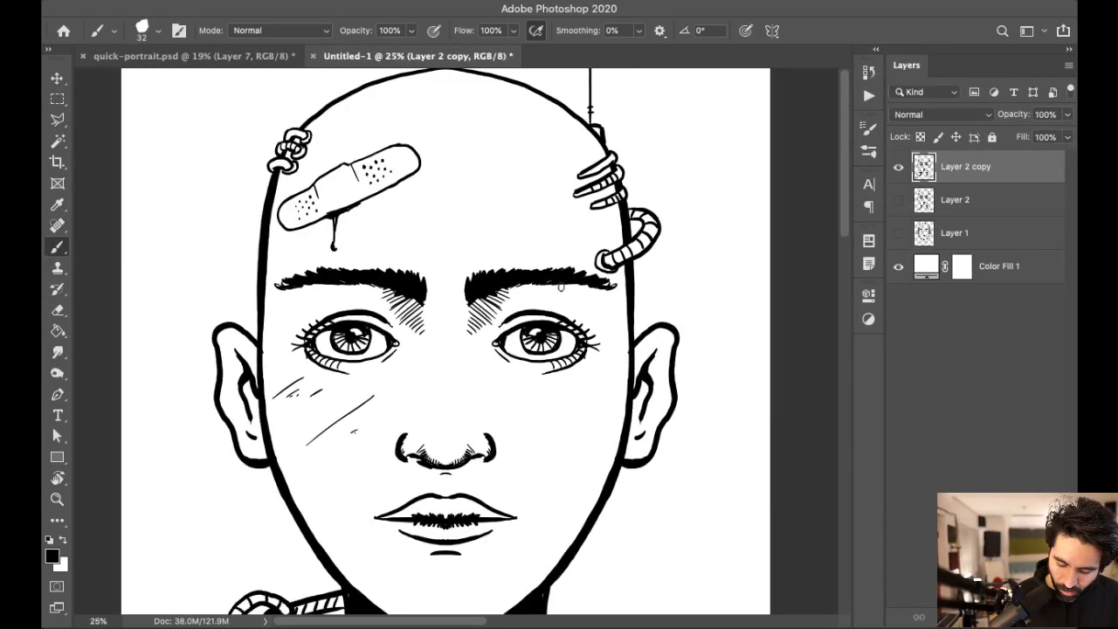
right_click(644, 264)
drag(668, 255, 672, 255)
mouse_move(517, 291)
mouse_down()
mouse_move(595, 284)
mouse_move(571, 284)
mouse_up()
key(e)
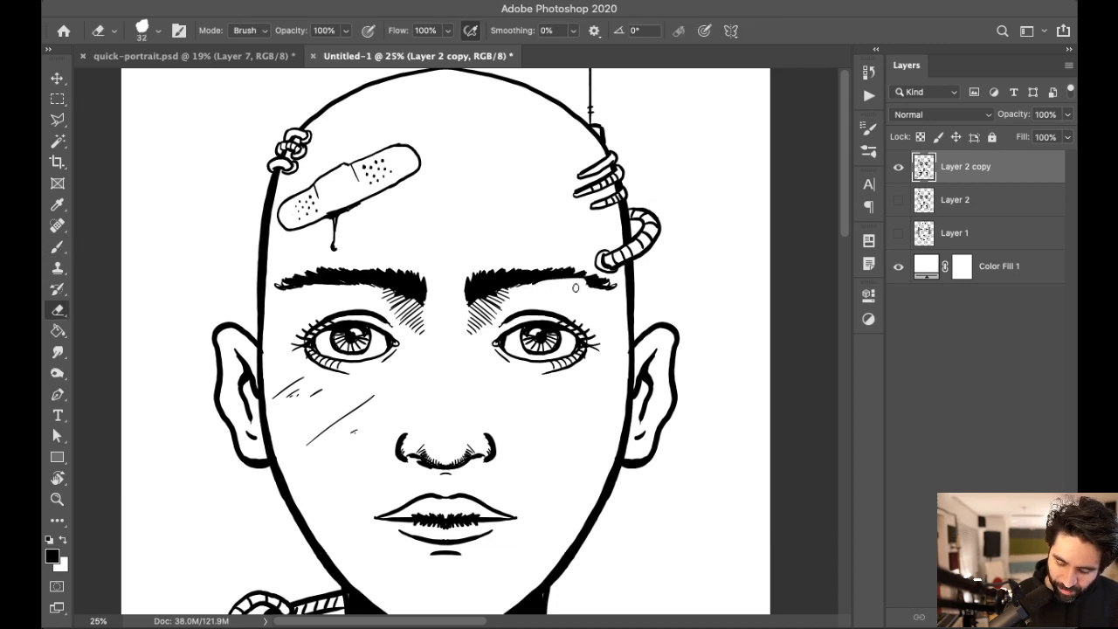
drag(598, 278, 510, 281)
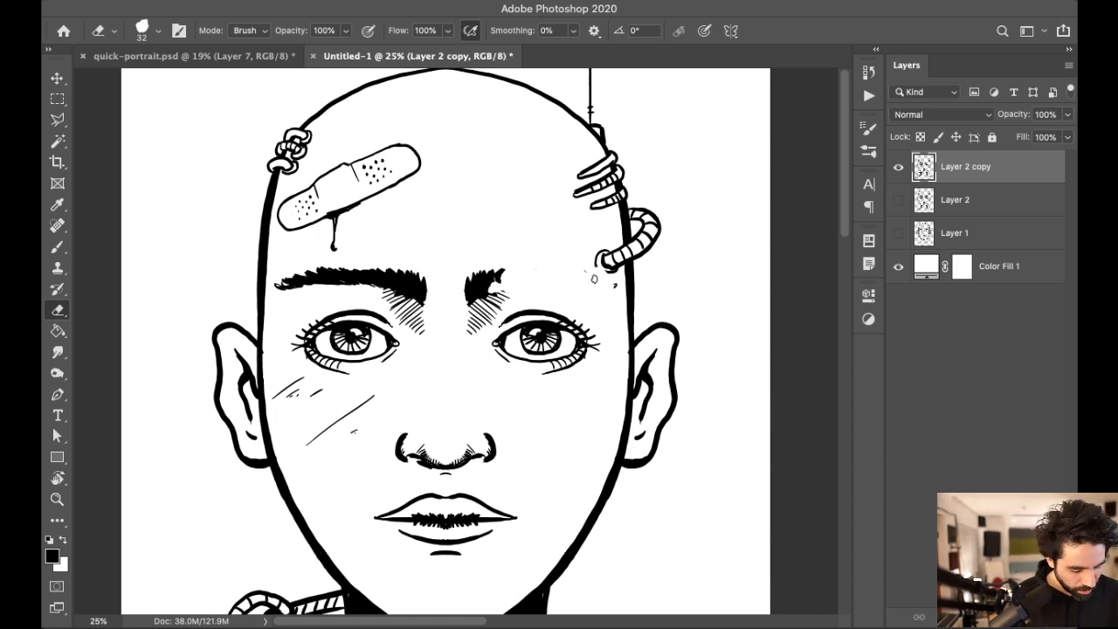
Step: Clean up the eyebrow remnant and draw a thick, hairy, sharply raised arched eyebrow rising toward the forehead hose
key(super+equal)
drag(541, 238, 535, 189)
drag(632, 171, 530, 244)
key(b)
mouse_move(411, 313)
mouse_down()
mouse_move(500, 244)
mouse_move(547, 222)
mouse_move(581, 230)
mouse_move(428, 258)
mouse_move(439, 258)
mouse_move(441, 280)
mouse_move(540, 210)
mouse_move(568, 203)
mouse_move(585, 222)
mouse_move(436, 285)
mouse_move(419, 279)
mouse_move(431, 253)
mouse_move(481, 224)
mouse_move(553, 207)
mouse_move(588, 214)
mouse_move(610, 249)
mouse_move(613, 227)
mouse_move(602, 227)
mouse_move(613, 236)
mouse_move(576, 214)
mouse_up()
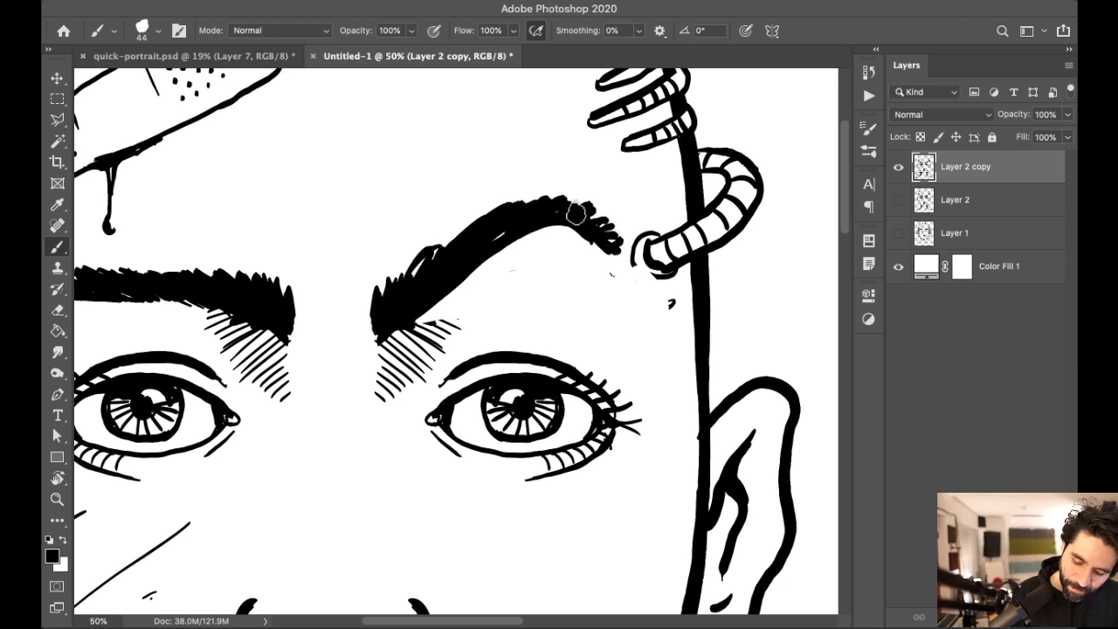
Step: Crosshatch the shading below the raised eyebrow's inner end and reinforce the crease at that eye's inner corner
mouse_move(419, 267)
mouse_down()
mouse_move(386, 307)
mouse_move(415, 337)
mouse_move(385, 358)
mouse_move(448, 350)
mouse_up()
scroll(690, 320, down, 5)
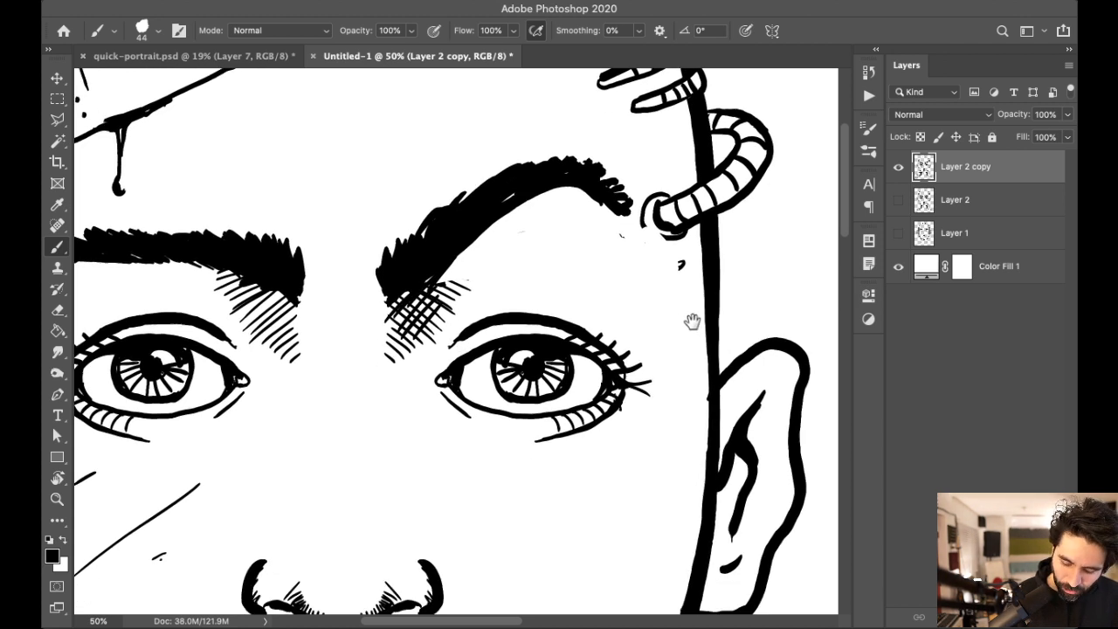
scroll(705, 331, left, 3)
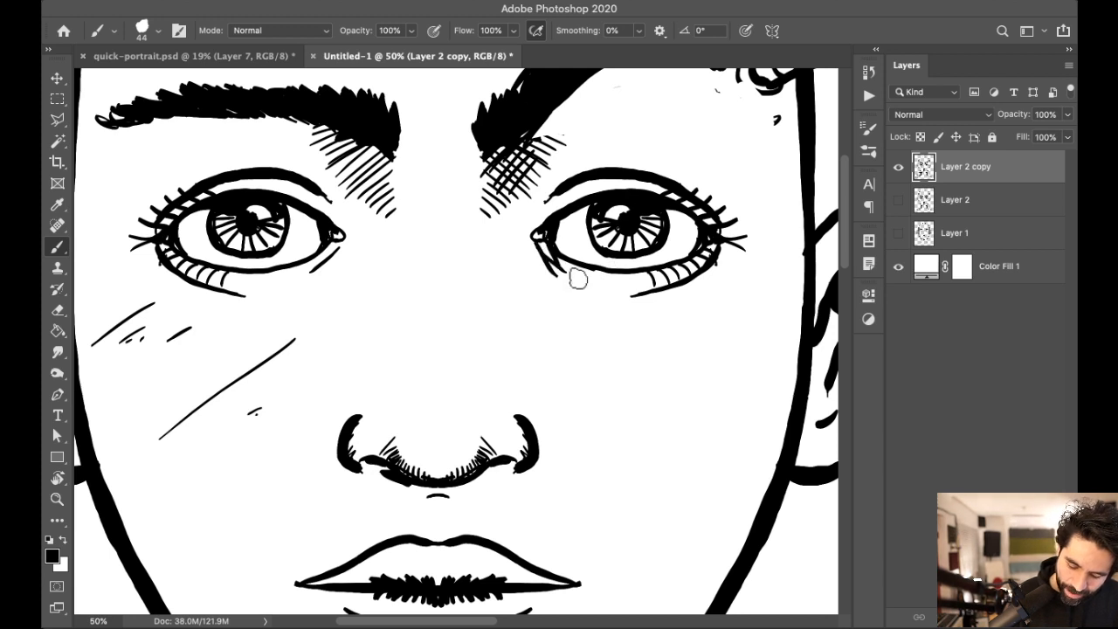
Step: Erase the mouth corner on the scratched-cheek side and redraw it as a long upturned smirk with a short cheek crease
scroll(603, 331, down, 5)
scroll(580, 332, left, 2)
key(e)
mouse_move(415, 395)
mouse_down()
mouse_move(372, 392)
mouse_move(441, 389)
mouse_move(425, 375)
mouse_up()
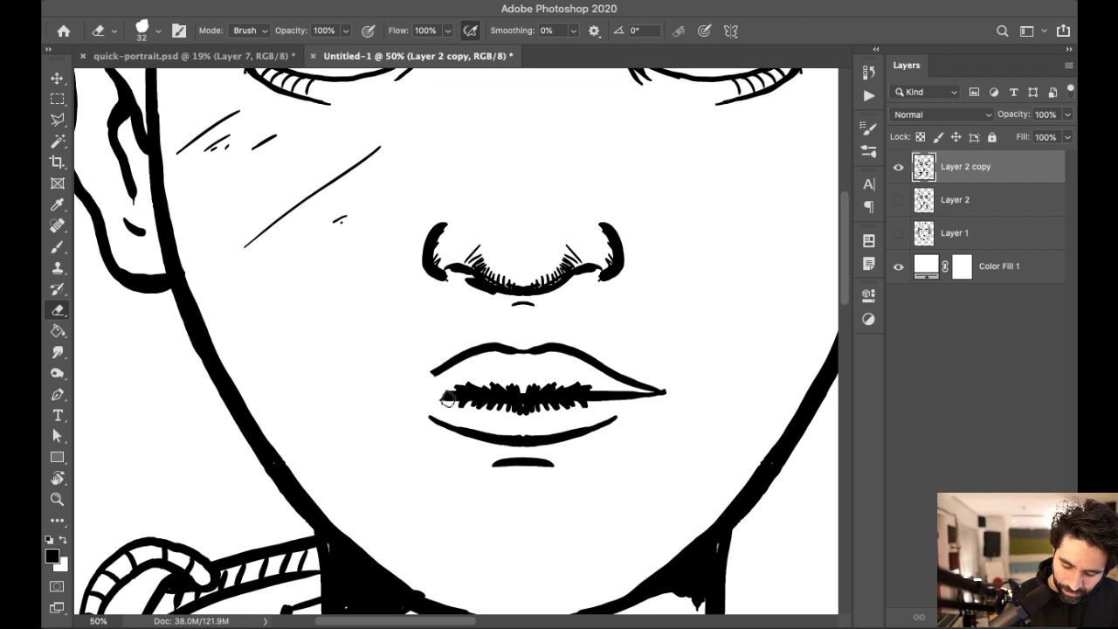
key(b)
drag(350, 379, 450, 397)
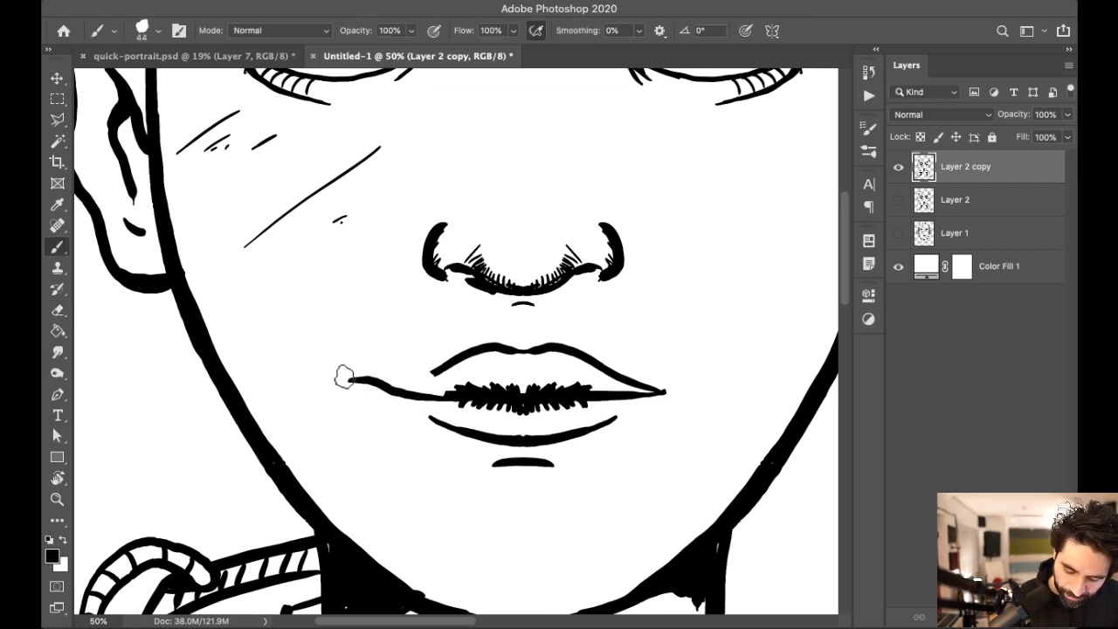
drag(342, 367, 335, 390)
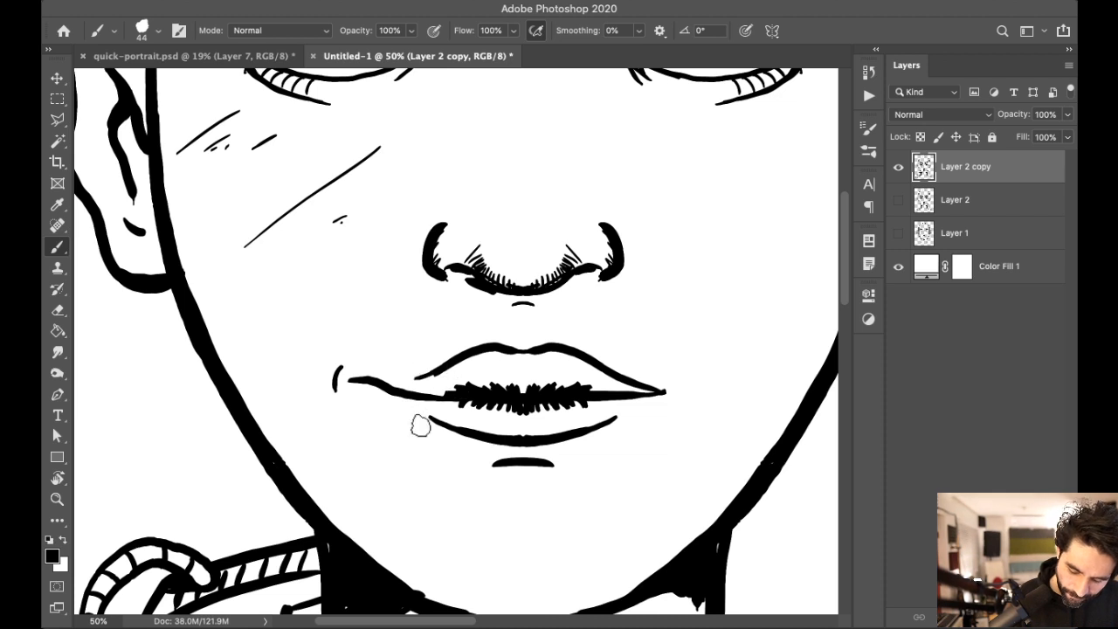
Step: Erase the smirk line's outer part and cheek crease, and redraw both thinner and smaller
scroll(559, 402, up, 5)
scroll(559, 402, right, 4)
scroll(690, 411, down, 5)
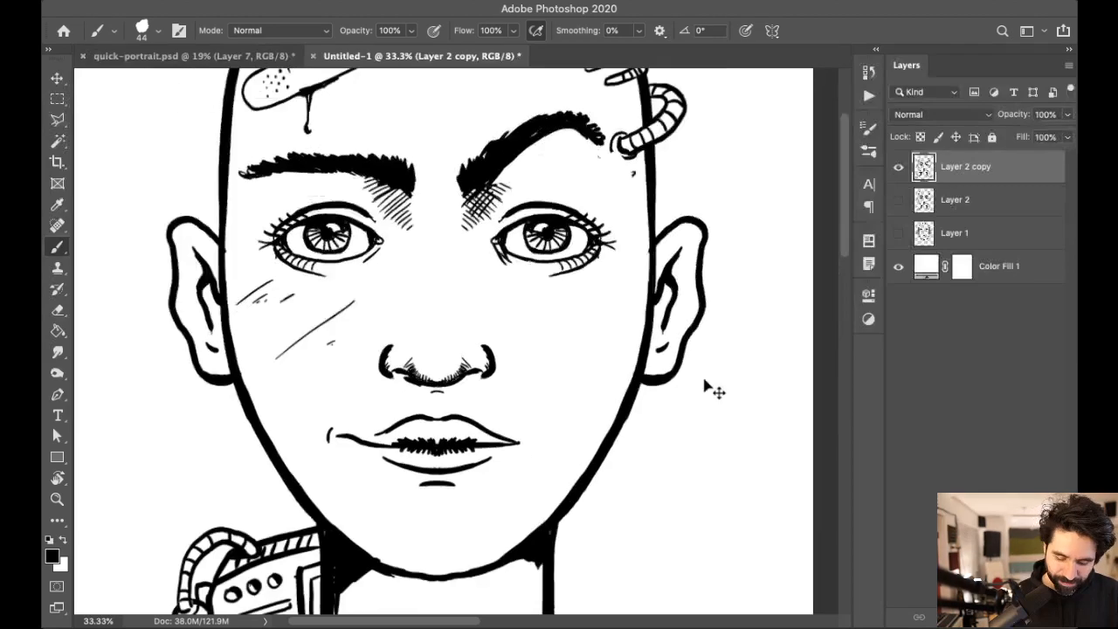
scroll(693, 394, up, 5)
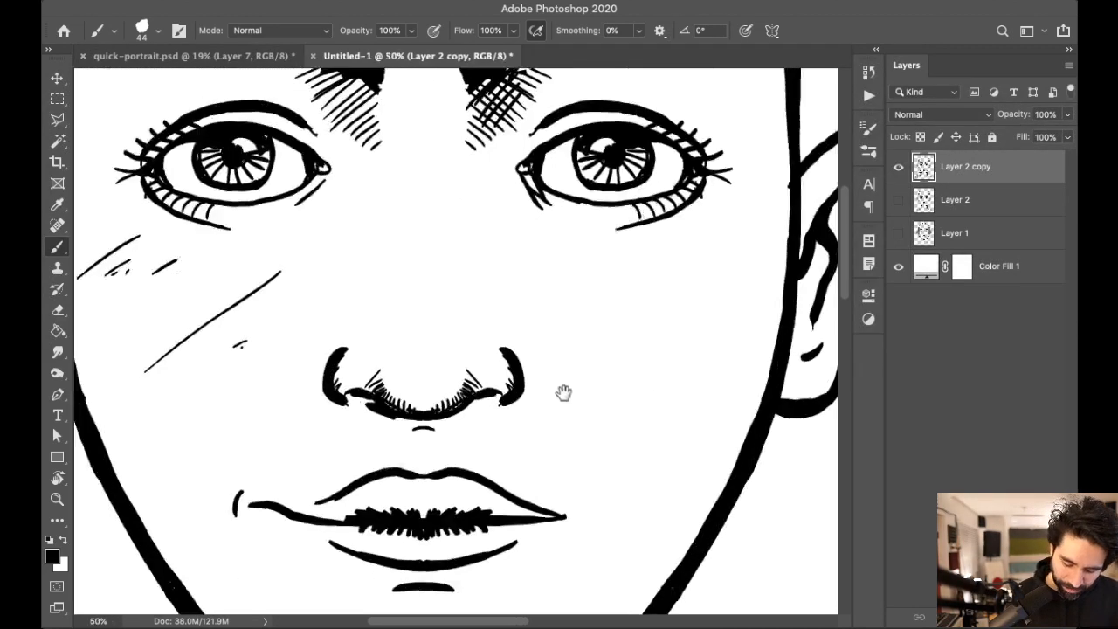
scroll(563, 393, down, 5)
scroll(563, 393, left, 3)
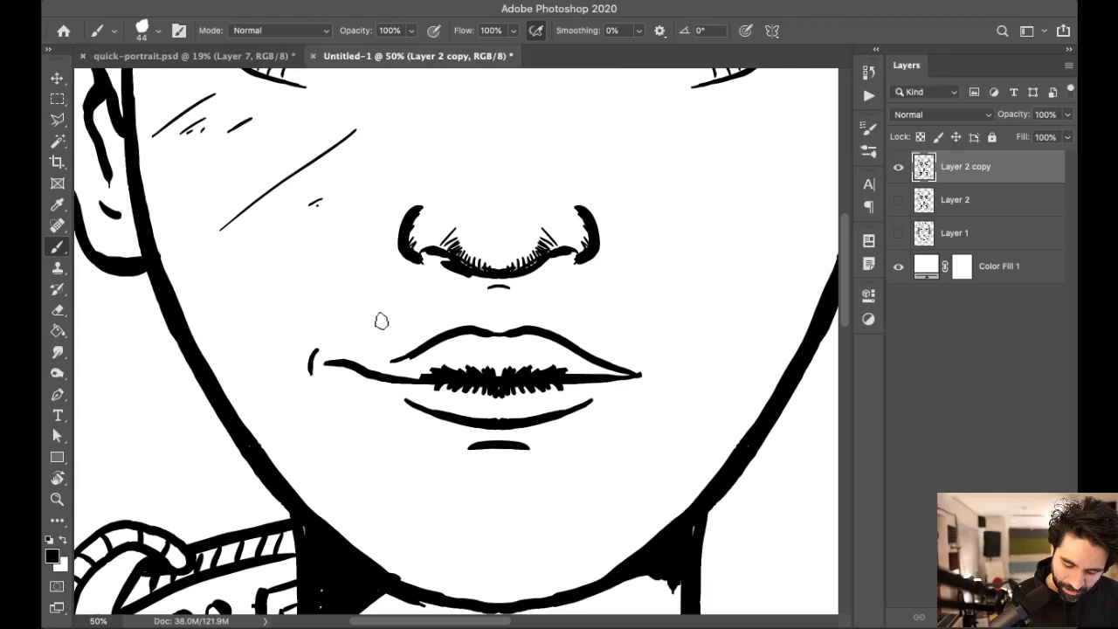
key(e)
key(b)
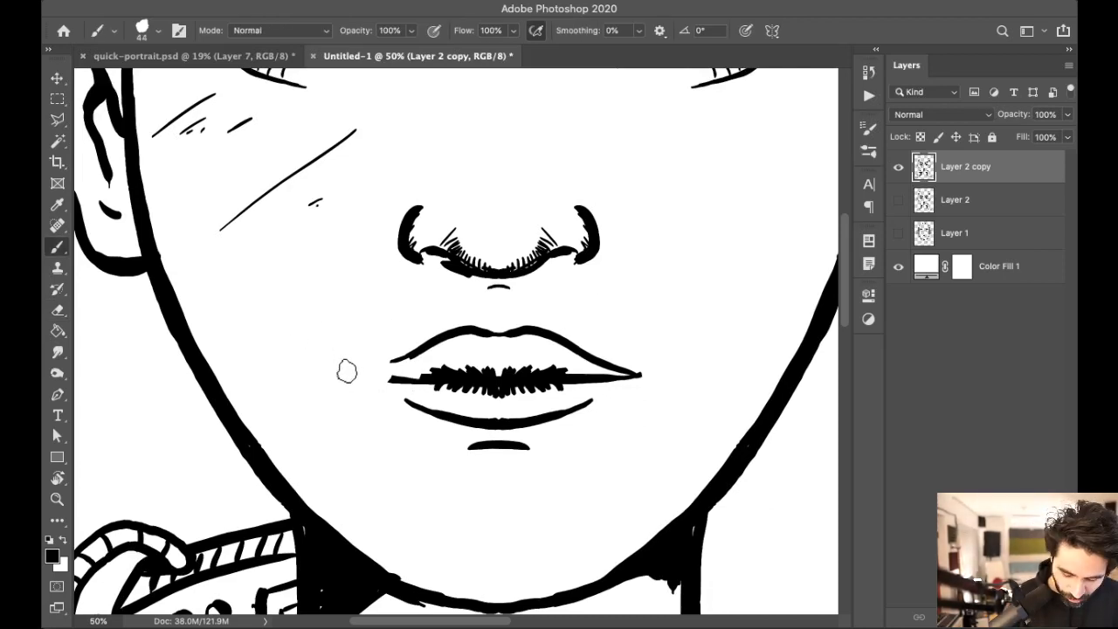
drag(365, 375, 401, 377)
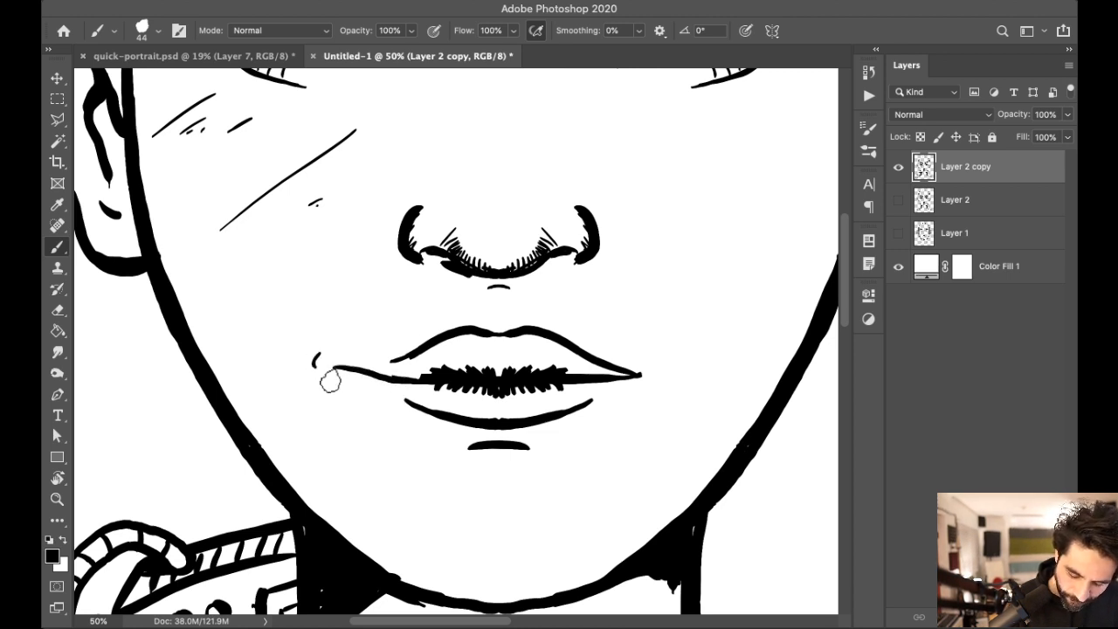
Step: Shorten the smirk line's outer end and redraw the cheek crease as a thicker mark
key(ctrl+minus)
key(ctrl+minus)
key(ctrl+minus)
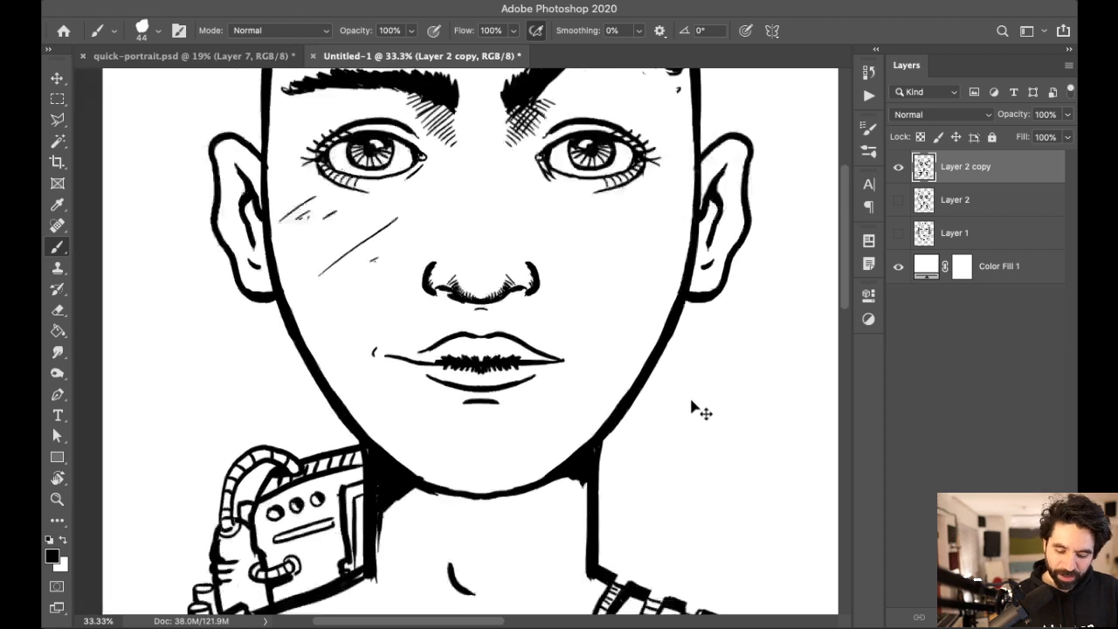
key(ctrl+plus)
key(ctrl+plus)
key(ctrl+plus)
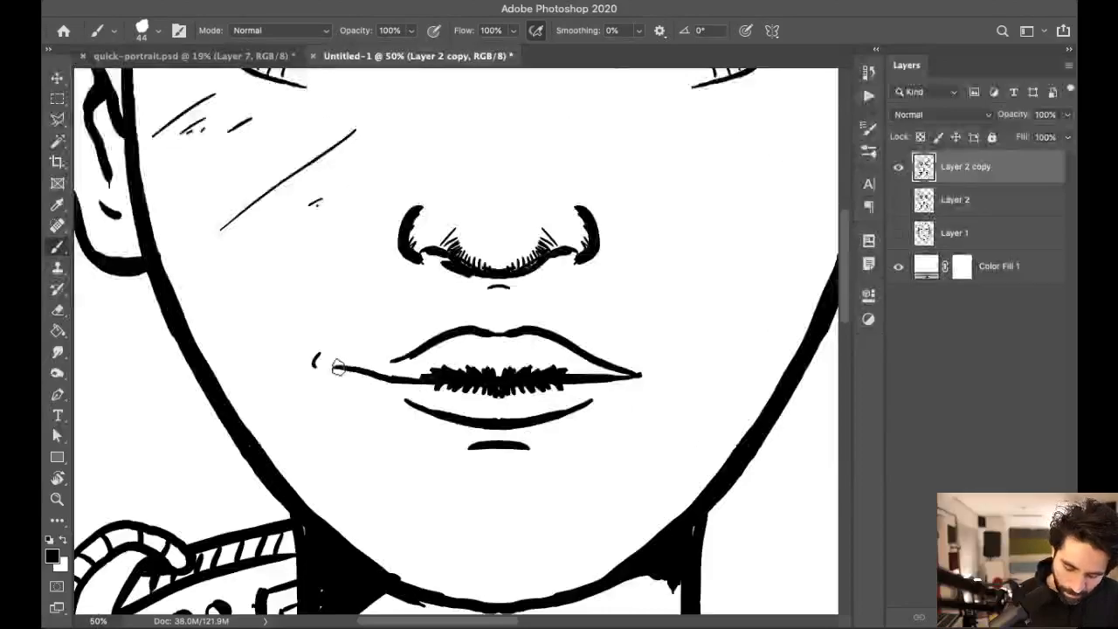
key(e)
key(b)
mouse_move(323, 348)
mouse_down()
mouse_move(307, 382)
mouse_move(324, 349)
mouse_move(325, 374)
mouse_up()
key(e)
key(b)
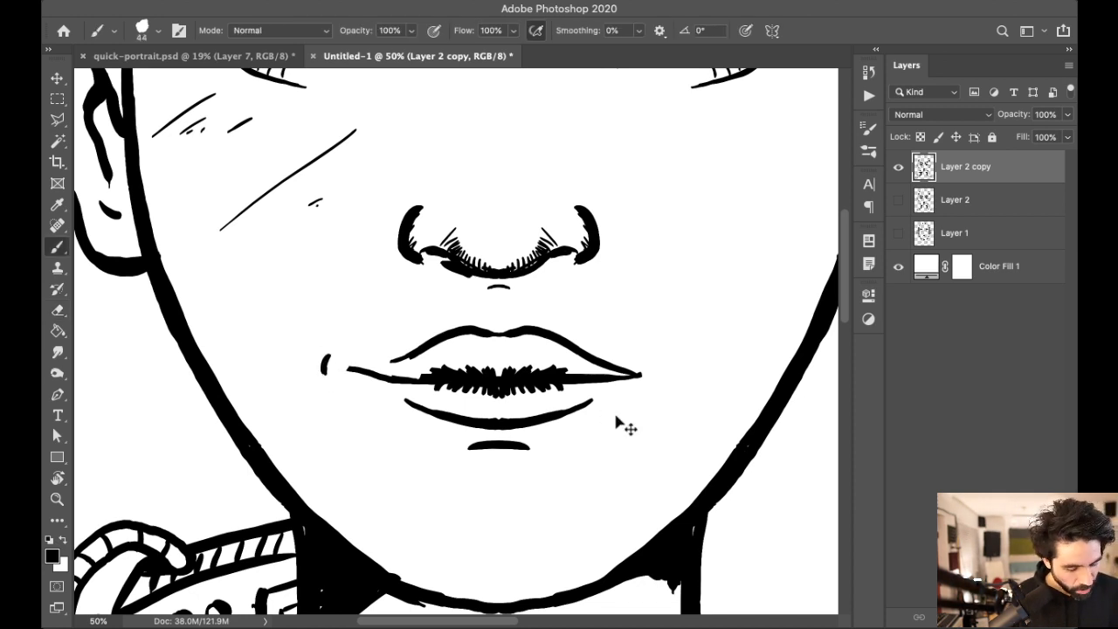
Step: Draw heavy black lashes filling the outer corner of the eye above the scratched cheek
key(super+minus)
key(super+minus)
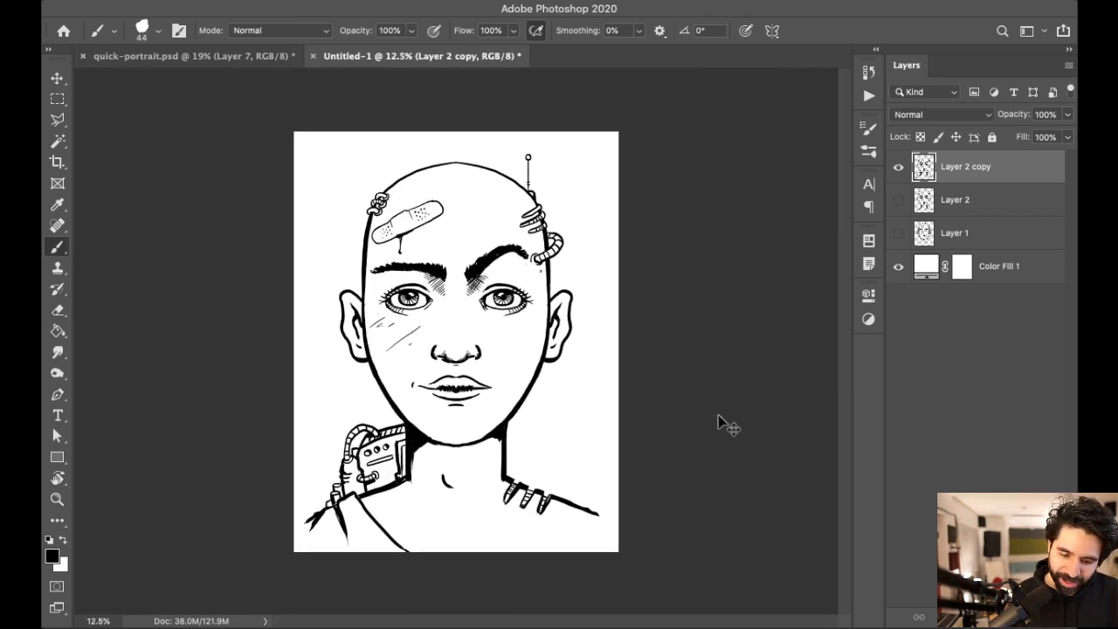
key(super+plus)
key(super+plus)
key(super+plus)
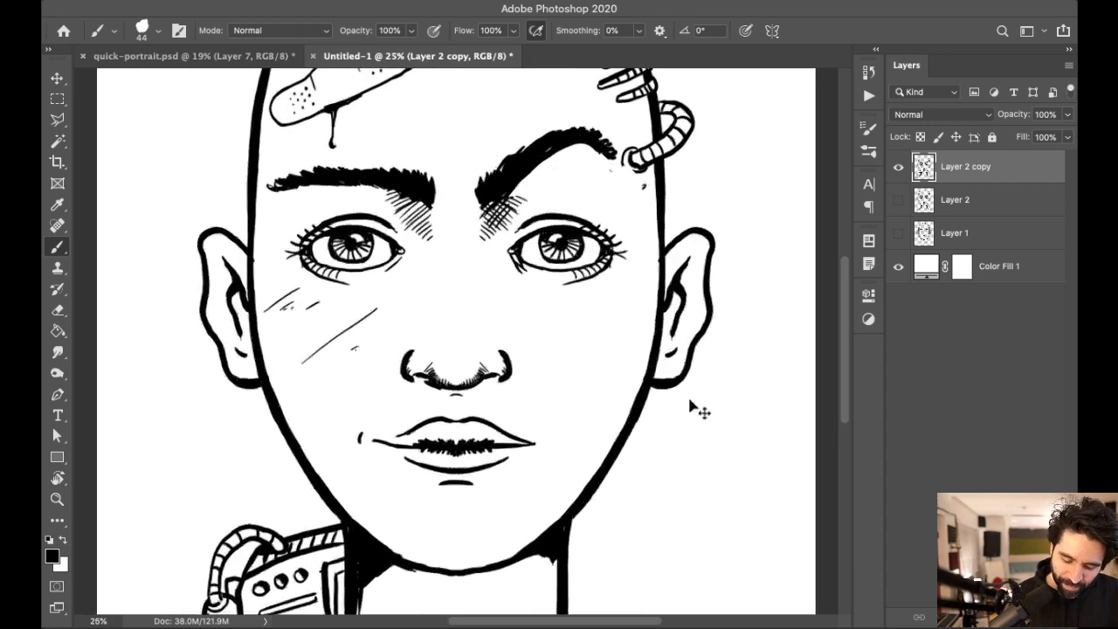
drag(424, 250, 553, 320)
key(super+plus)
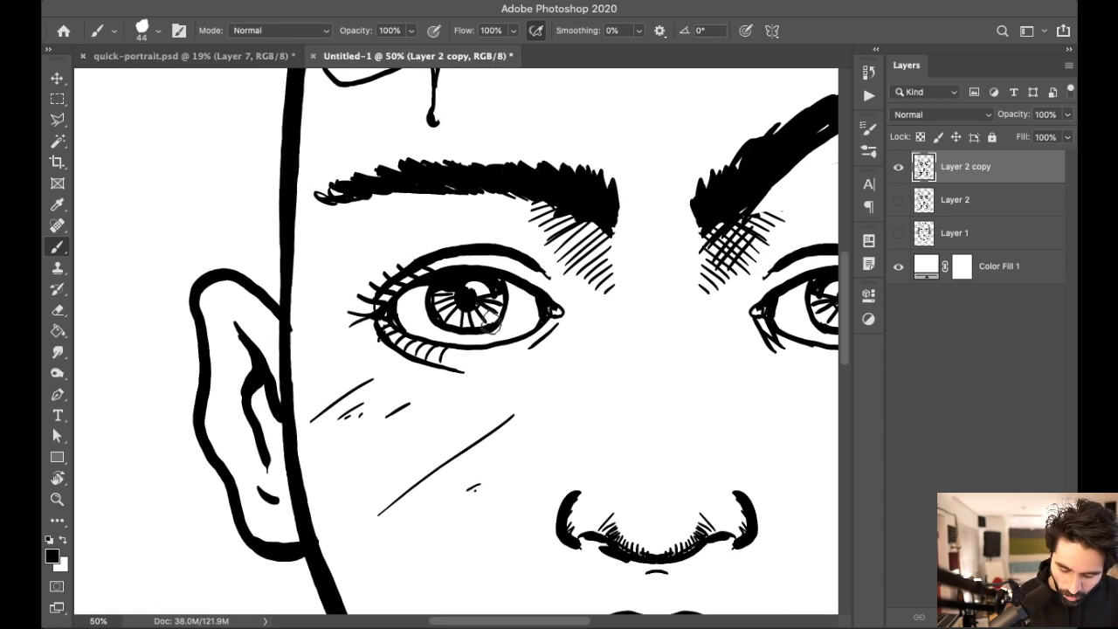
mouse_move(402, 293)
mouse_down()
mouse_move(332, 326)
mouse_move(386, 321)
mouse_move(404, 283)
mouse_move(331, 314)
mouse_move(372, 308)
mouse_move(323, 319)
mouse_move(375, 323)
mouse_move(393, 349)
mouse_move(345, 325)
mouse_move(392, 335)
mouse_move(391, 294)
mouse_move(358, 310)
mouse_up()
key(super+z)
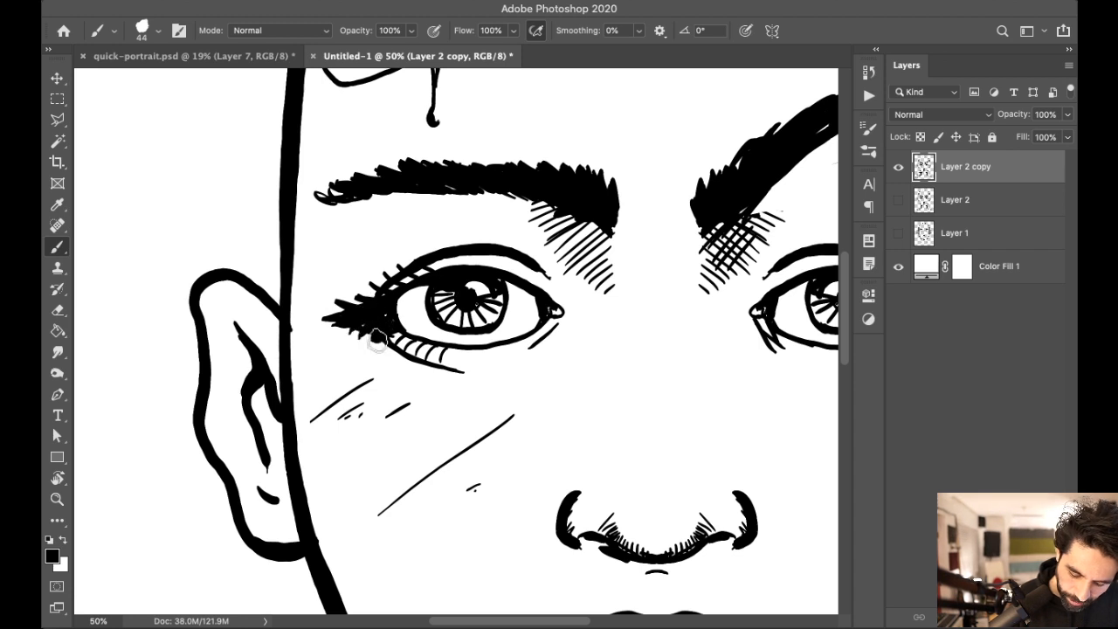
Step: Draw matching heavy black lashes at the opposite eye's outer corner and darken its inner corner
key(h)
mouse_move(385, 320)
mouse_down()
mouse_move(504, 383)
mouse_move(591, 383)
mouse_move(548, 320)
mouse_move(570, 330)
mouse_move(531, 302)
mouse_move(599, 321)
mouse_move(557, 319)
mouse_move(592, 325)
mouse_move(547, 337)
mouse_move(578, 319)
mouse_move(540, 312)
mouse_move(576, 295)
mouse_move(602, 316)
mouse_up()
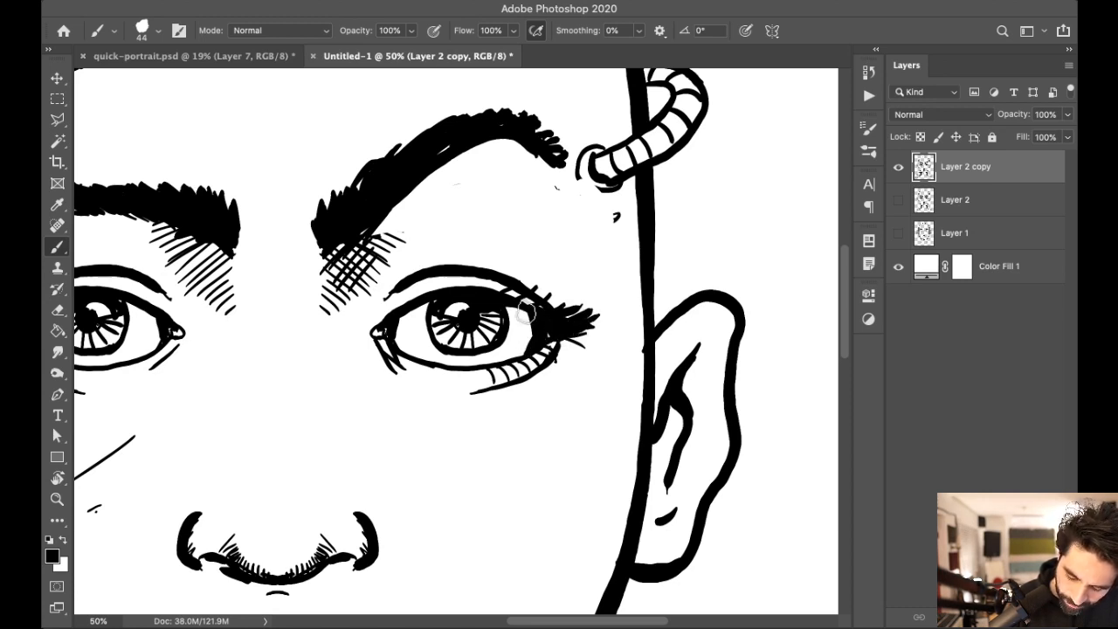
mouse_move(386, 356)
mouse_down()
mouse_move(376, 330)
mouse_move(409, 369)
mouse_move(389, 365)
mouse_move(382, 346)
mouse_move(390, 307)
mouse_move(374, 339)
mouse_up()
Step: Add a dark upward stroke to the nose at the nostril on the scratched-cheek side
drag(450, 360, 555, 277)
drag(336, 447, 367, 494)
drag(375, 271, 419, 328)
drag(546, 200, 511, 229)
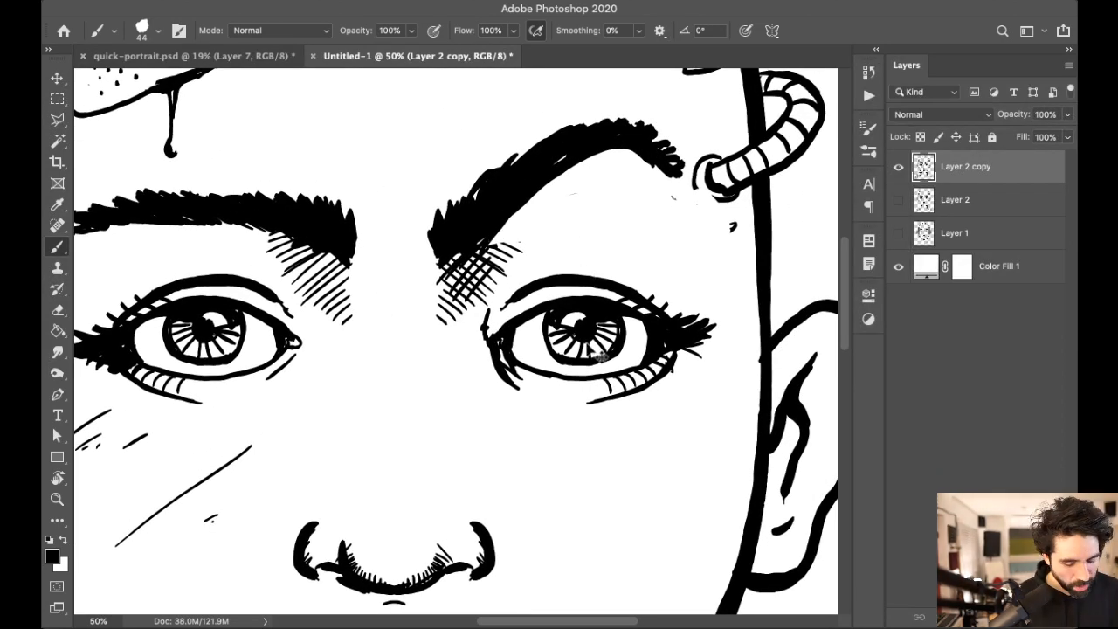
Step: Examine the whole portrait at a small size, then the face close up, to judge the revised brow, eyes and mouth
key(super+minus)
key(super+minus)
key(super+minus)
key(super+minus)
key(super+minus)
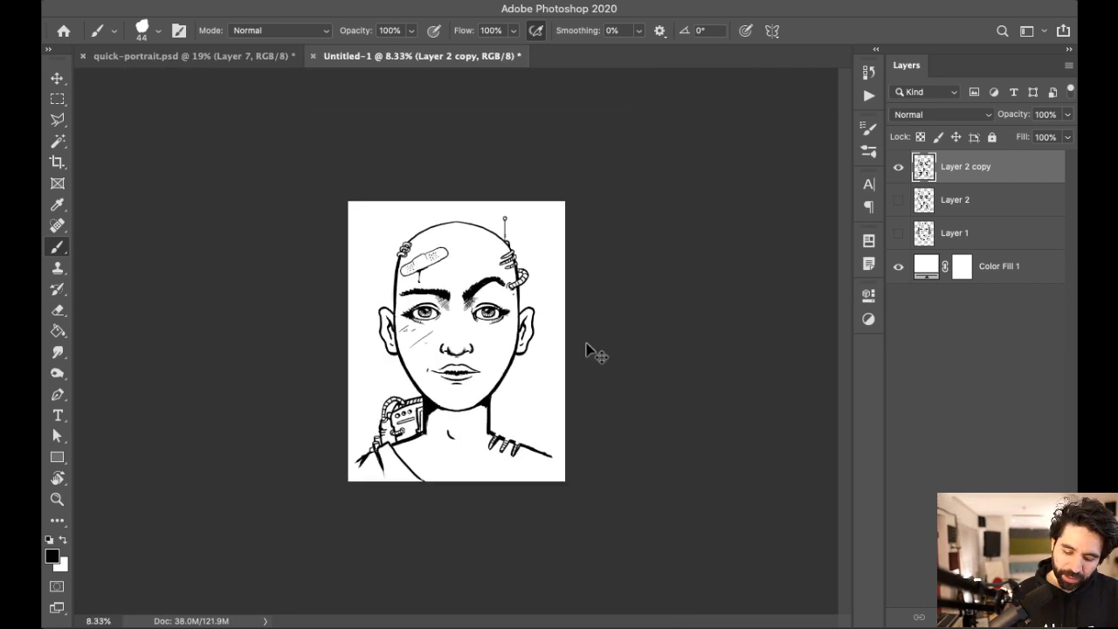
key(super+plus)
key(super+plus)
key(super+plus)
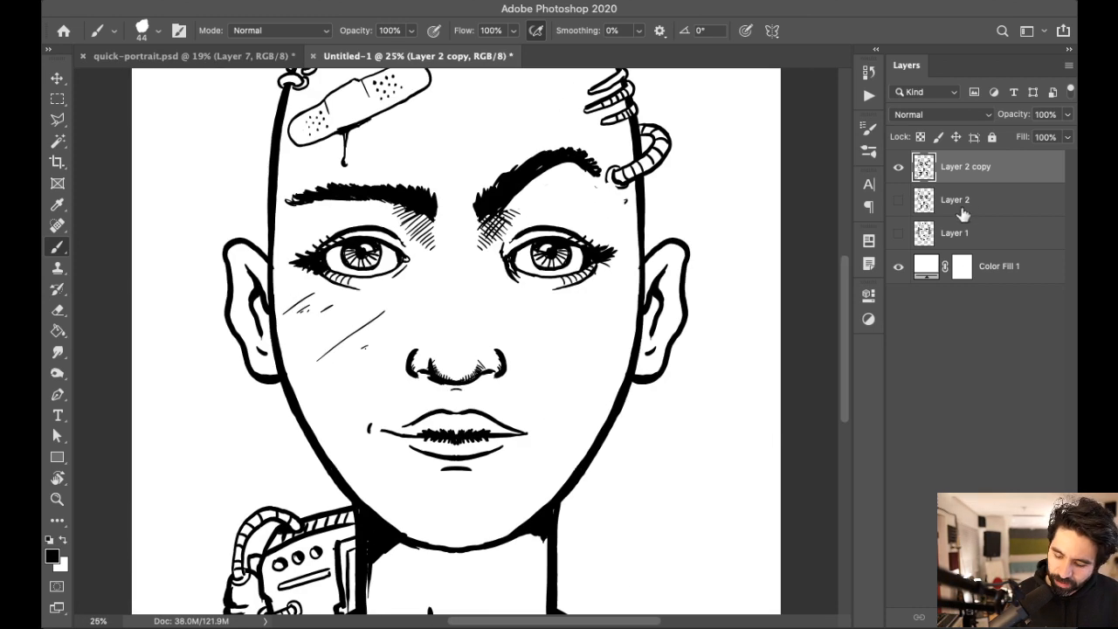
click(970, 210)
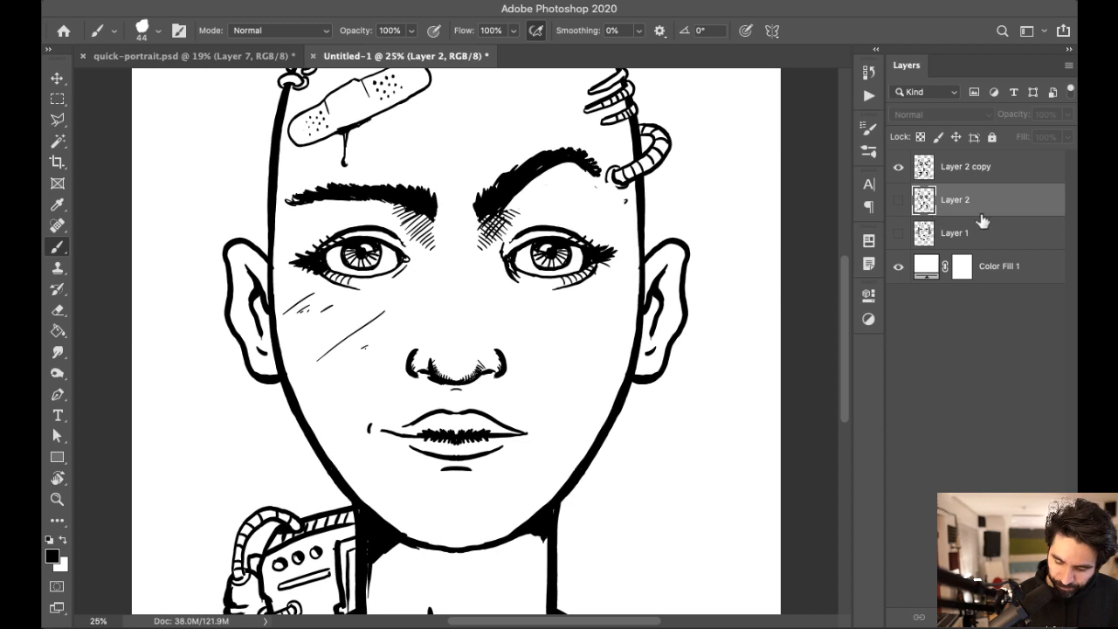
click(967, 174)
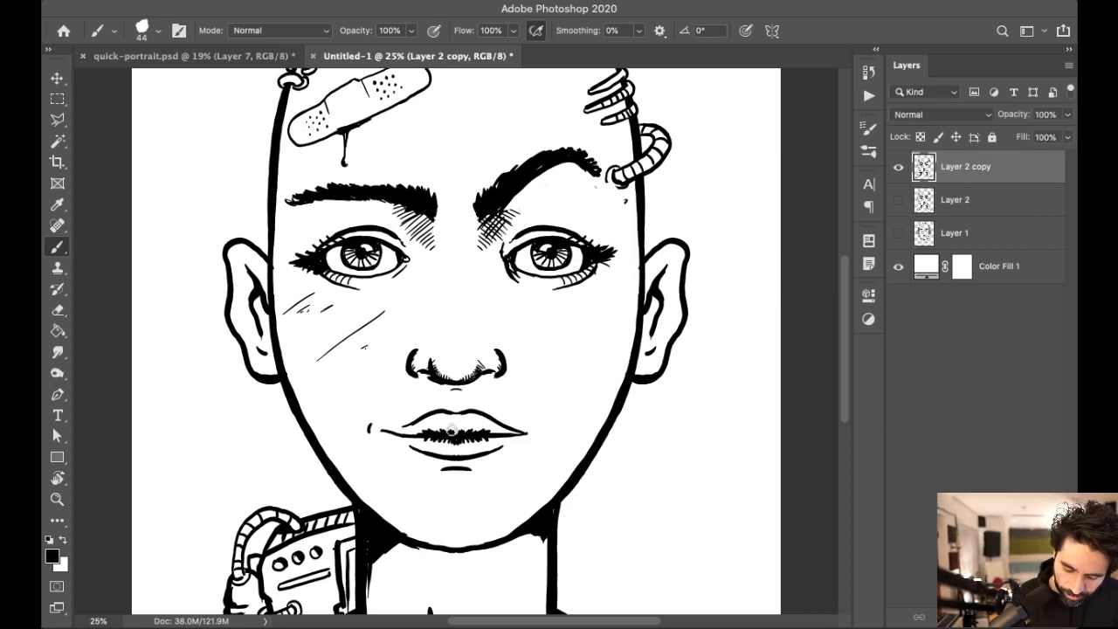
key(e)
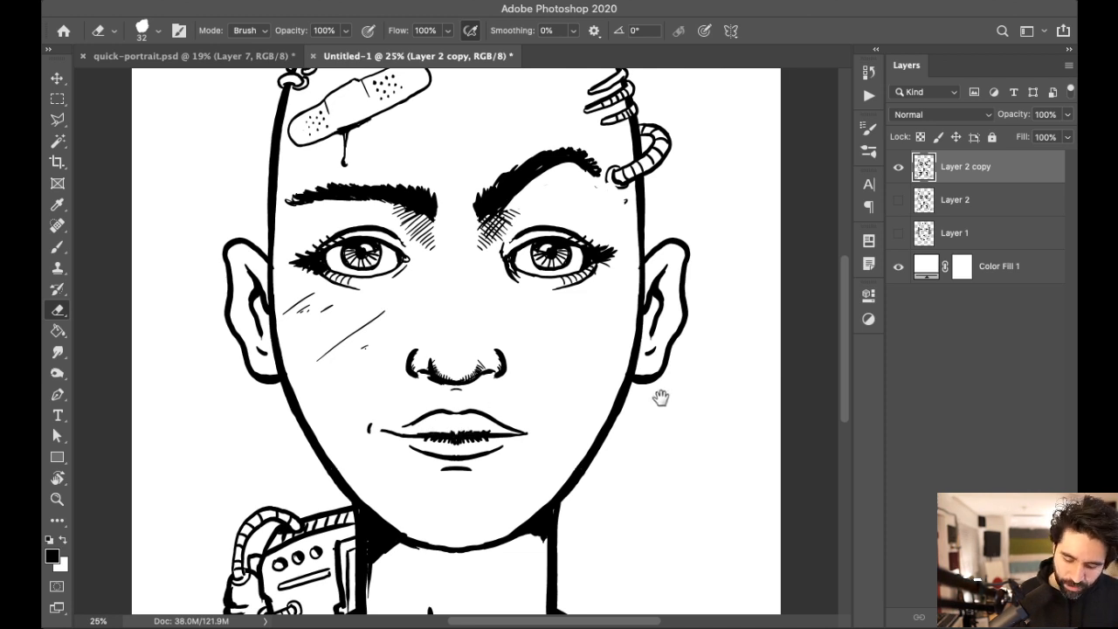
scroll(661, 398, right, 1)
key(super+minus)
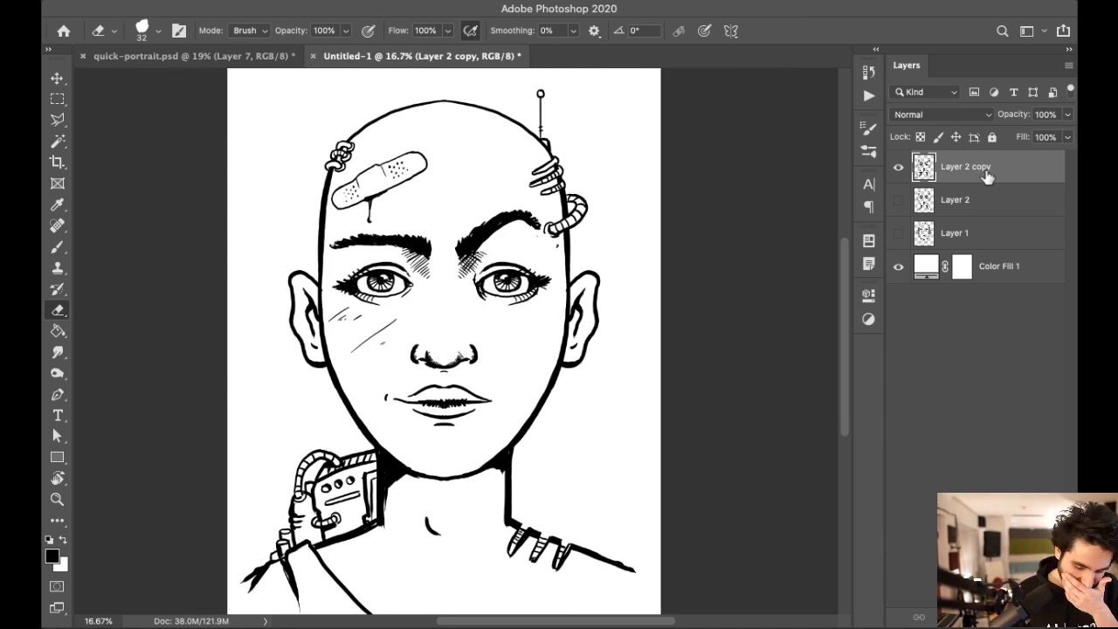
Step: Thicken the forehead bandage's outline and darken its upper fold creases with black brush strokes
key(super+plus)
key(super+plus)
key(super+plus)
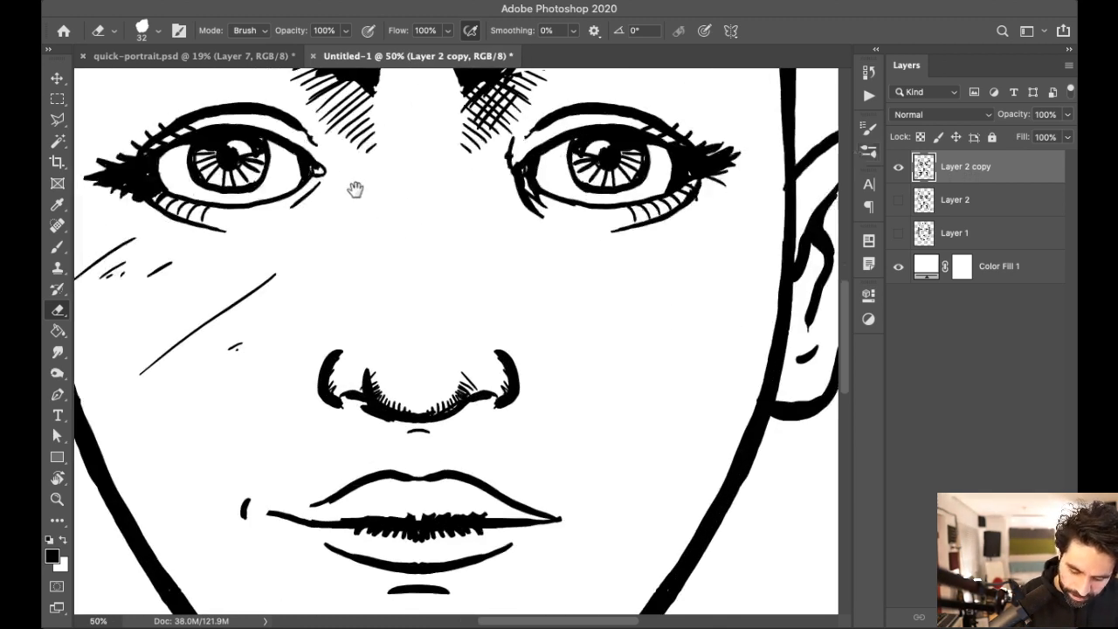
drag(359, 189, 481, 521)
key(b)
mouse_move(269, 192)
mouse_down()
mouse_move(236, 211)
mouse_move(202, 256)
mouse_move(227, 281)
mouse_move(291, 260)
mouse_up()
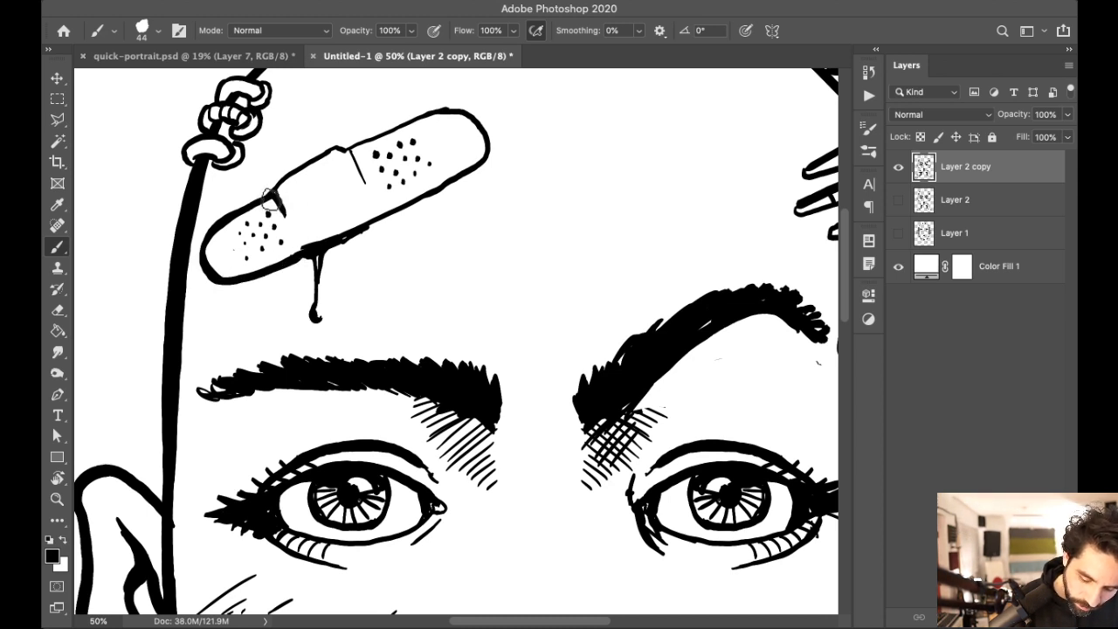
mouse_move(271, 206)
mouse_down()
mouse_move(369, 183)
mouse_move(297, 181)
mouse_move(275, 196)
mouse_move(293, 170)
mouse_move(425, 118)
mouse_up()
mouse_move(345, 238)
mouse_down()
mouse_move(472, 172)
mouse_move(480, 144)
mouse_up()
mouse_move(365, 142)
mouse_down()
mouse_move(455, 115)
mouse_move(483, 134)
mouse_up()
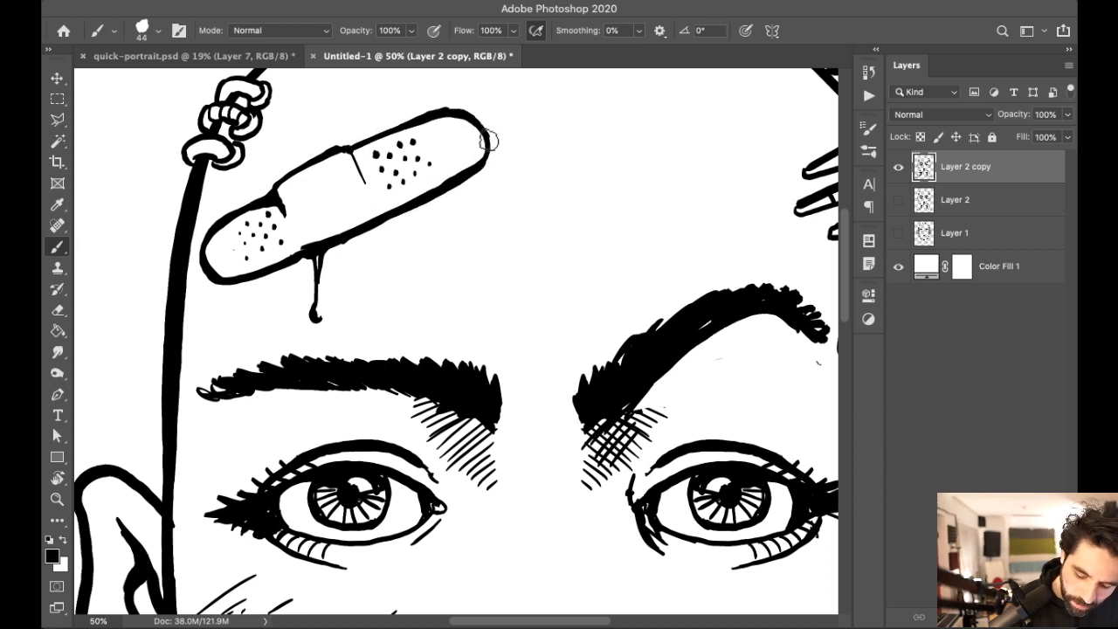
Step: Draw a long diagonal scratch with a short branching tick on the forehead, between the bandage and the claws
drag(542, 180, 655, 354)
mouse_move(543, 310)
mouse_down()
mouse_move(497, 346)
mouse_move(550, 307)
mouse_up()
mouse_move(696, 374)
mouse_down()
mouse_move(731, 367)
mouse_move(727, 341)
mouse_up()
mouse_move(548, 289)
mouse_down()
mouse_move(463, 335)
mouse_move(416, 377)
mouse_up()
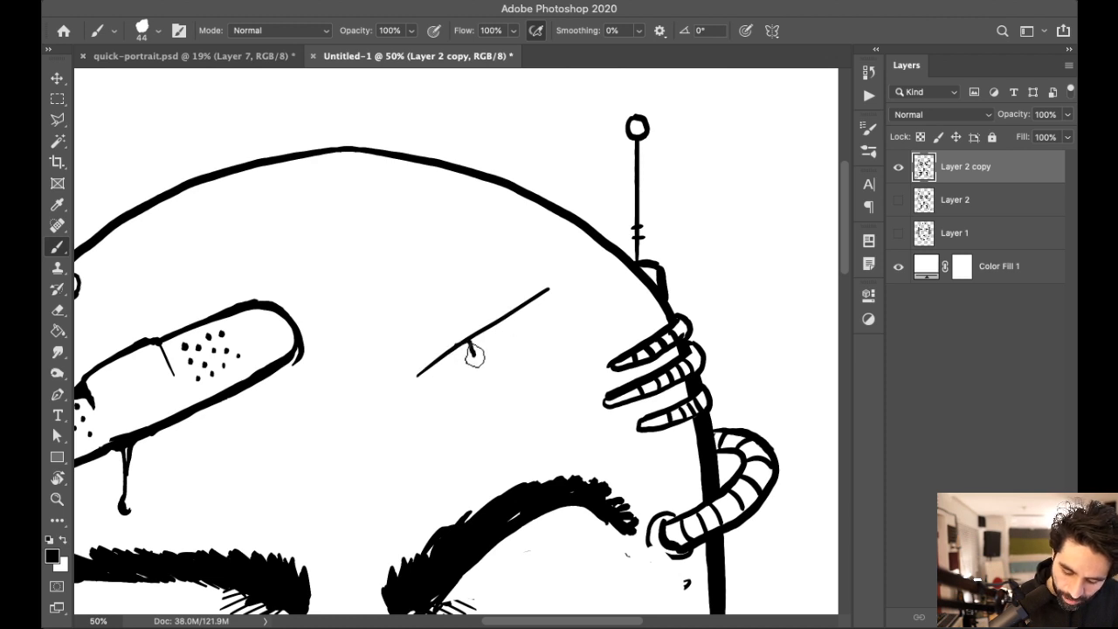
scroll(592, 309, left, 3)
scroll(561, 282, down, 10)
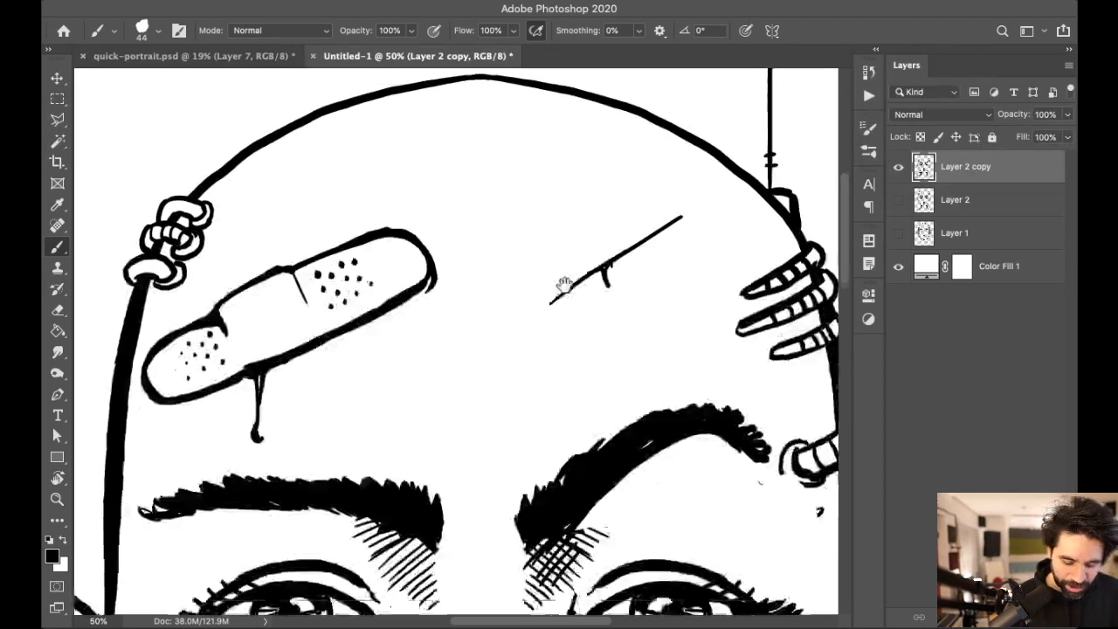
Step: Extend the hatching beneath the bandage-side brow and reinforce the nearby face outline and under-eye crease
mouse_move(211, 271)
mouse_down()
mouse_move(195, 317)
mouse_move(190, 279)
mouse_move(192, 313)
mouse_up()
mouse_move(388, 255)
mouse_down()
mouse_move(421, 277)
mouse_move(459, 281)
mouse_move(504, 314)
mouse_up()
scroll(542, 353, left, 2)
scroll(541, 354, down, 1)
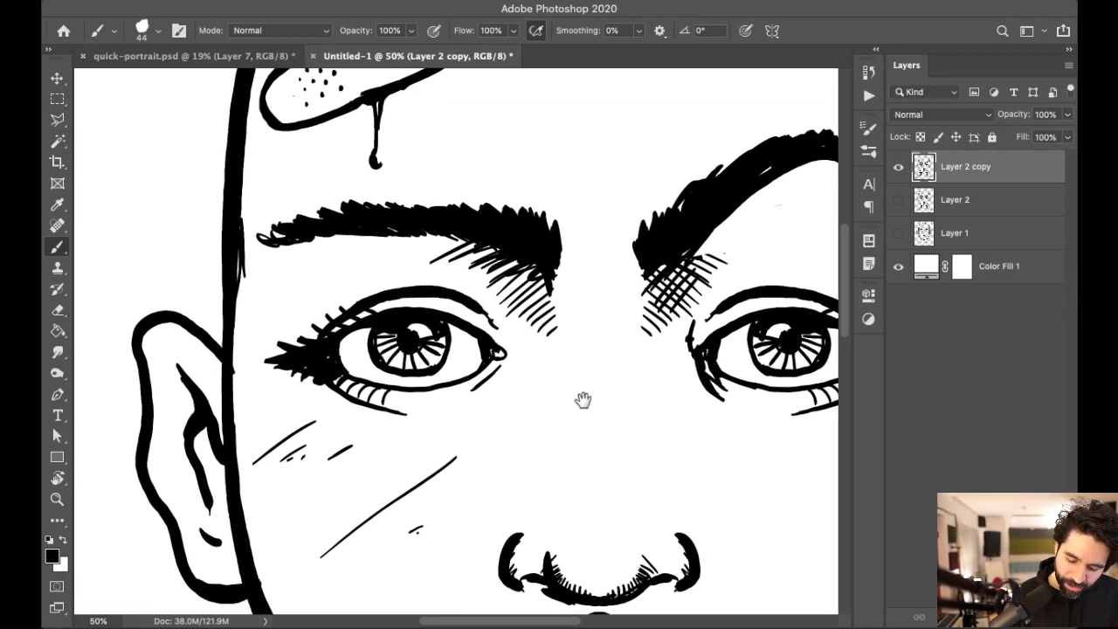
mouse_move(343, 395)
mouse_down()
mouse_move(350, 412)
mouse_move(378, 414)
mouse_up()
scroll(407, 374, down, 2)
scroll(407, 375, left, 1)
Step: Add short shading strokes to the inner folds, rim and lobes of both ears
drag(229, 325, 235, 377)
drag(192, 400, 234, 470)
mouse_move(215, 434)
mouse_down()
mouse_move(225, 501)
mouse_move(277, 524)
mouse_up()
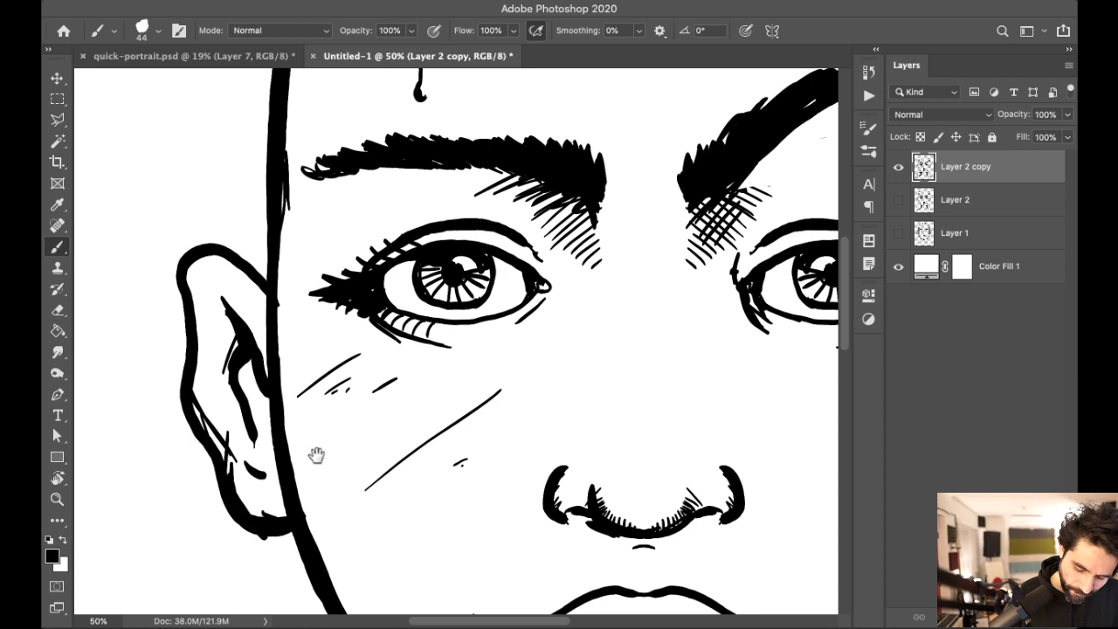
scroll(317, 455, right, 8)
scroll(317, 454, down, 3)
mouse_move(646, 377)
mouse_down()
mouse_move(677, 400)
mouse_move(694, 393)
mouse_up()
drag(677, 197, 662, 279)
drag(671, 173, 666, 261)
Step: Darken the inner corner of the eye beneath the raised brow with extra hatching strokes
drag(604, 128, 634, 289)
mouse_move(430, 293)
mouse_down()
mouse_move(411, 324)
mouse_move(412, 375)
mouse_up()
drag(439, 508, 463, 407)
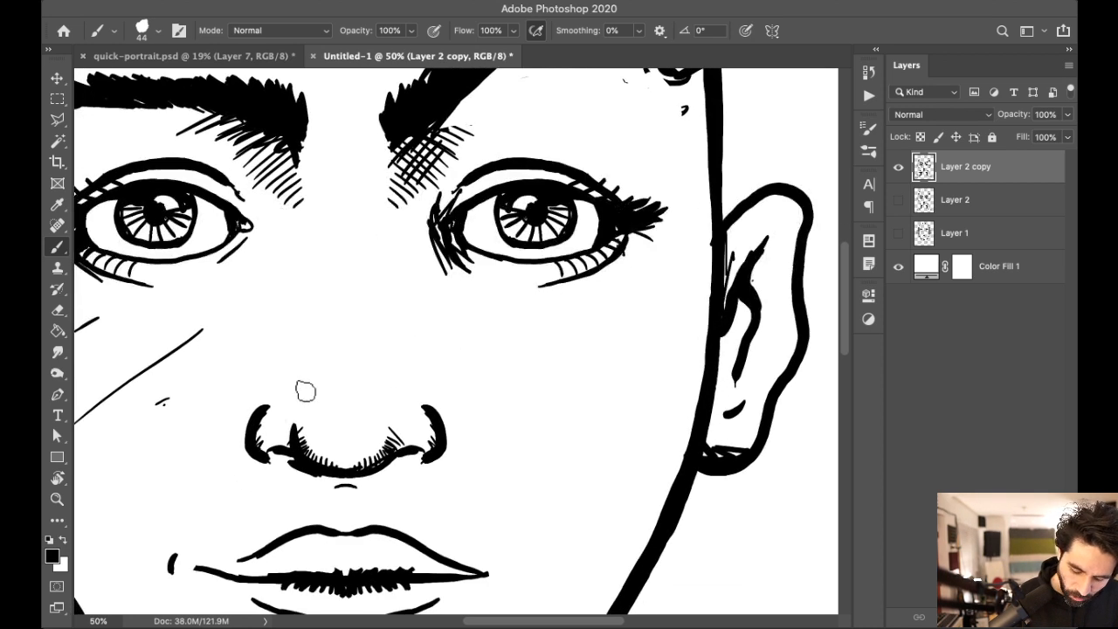
Step: Shade the scratched-cheek side of the nose bridge with hatching and long strokes running down from the brow
drag(321, 200, 381, 278)
drag(360, 240, 327, 294)
mouse_move(370, 262)
mouse_down()
mouse_move(335, 310)
mouse_move(365, 330)
mouse_up()
drag(353, 290, 367, 353)
drag(351, 242, 365, 393)
drag(357, 262, 374, 382)
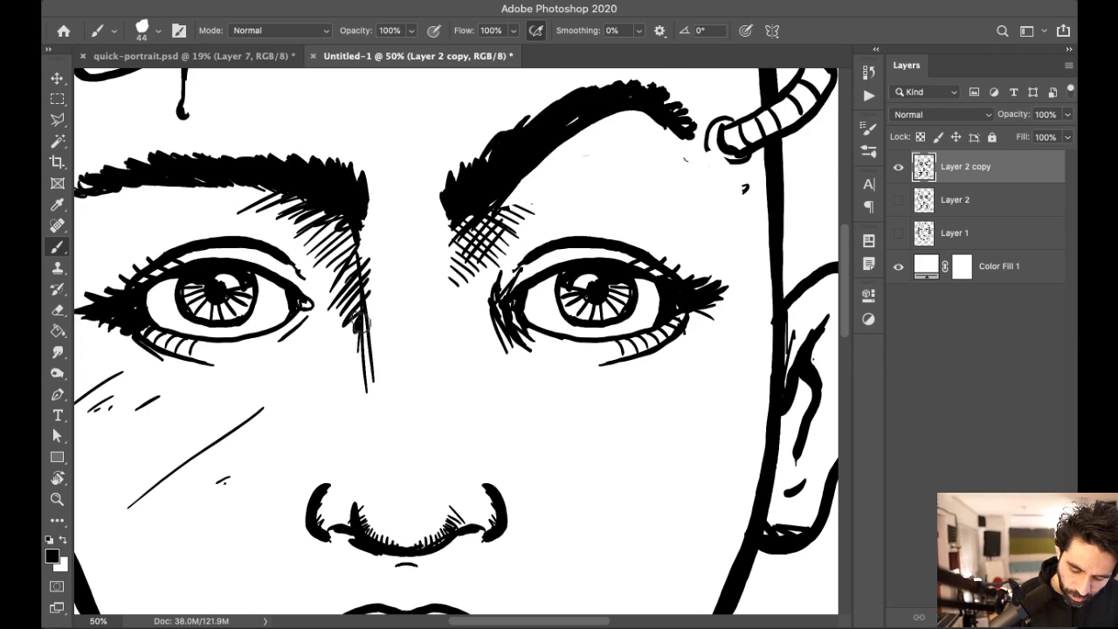
Step: Add dark accent strokes to the lower lip and the chin crease beneath it
mouse_move(454, 515)
mouse_down()
mouse_move(530, 394)
mouse_move(524, 304)
mouse_up()
mouse_move(404, 297)
mouse_down()
mouse_move(428, 337)
mouse_move(474, 346)
mouse_move(428, 384)
mouse_up()
drag(452, 444, 516, 393)
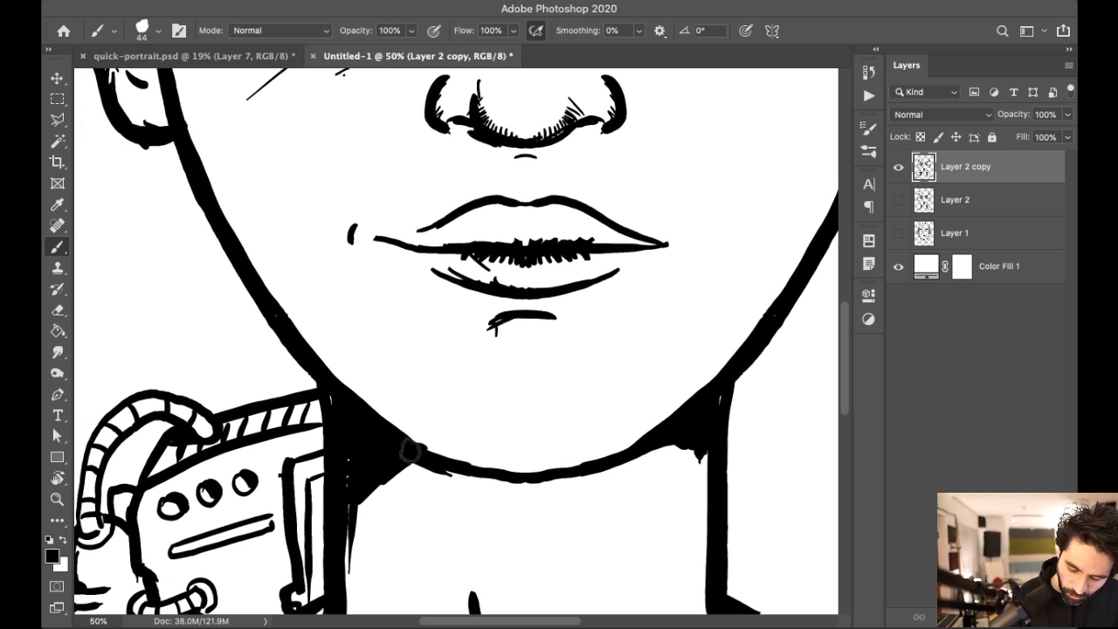
Step: Hatch diagonal shadow lines across the jaw and neck beside the dark shadow on the mechanical box side
drag(424, 434, 462, 432)
mouse_move(437, 438)
mouse_down()
mouse_move(461, 451)
mouse_move(594, 362)
mouse_up()
drag(442, 365, 522, 297)
drag(441, 362, 530, 315)
drag(437, 382, 536, 319)
mouse_move(463, 380)
mouse_down()
mouse_move(546, 327)
mouse_move(534, 343)
mouse_up()
drag(494, 381, 540, 351)
Step: Extend the throat notch at the base of the neck with short strokes branching from its tip
drag(500, 513, 594, 371)
drag(662, 302, 652, 354)
mouse_move(663, 330)
mouse_down()
mouse_move(693, 362)
mouse_move(639, 352)
mouse_up()
mouse_move(639, 352)
mouse_down()
mouse_move(674, 356)
mouse_move(603, 328)
mouse_up()
Step: Draw a mechanical box with a gauge and two round dials above the shoulder claws, topped with an upright pipe
key(super+minus)
key(super+minus)
key(super+minus)
key(super+plus)
mouse_move(522, 261)
mouse_down()
mouse_move(579, 262)
mouse_move(592, 339)
mouse_up()
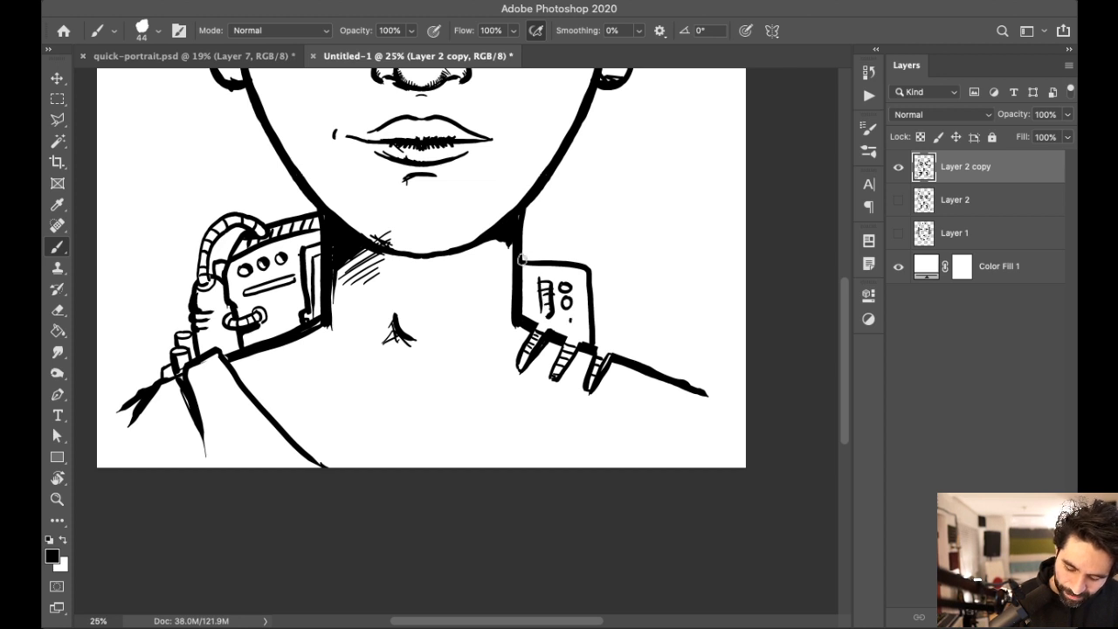
drag(552, 222, 555, 261)
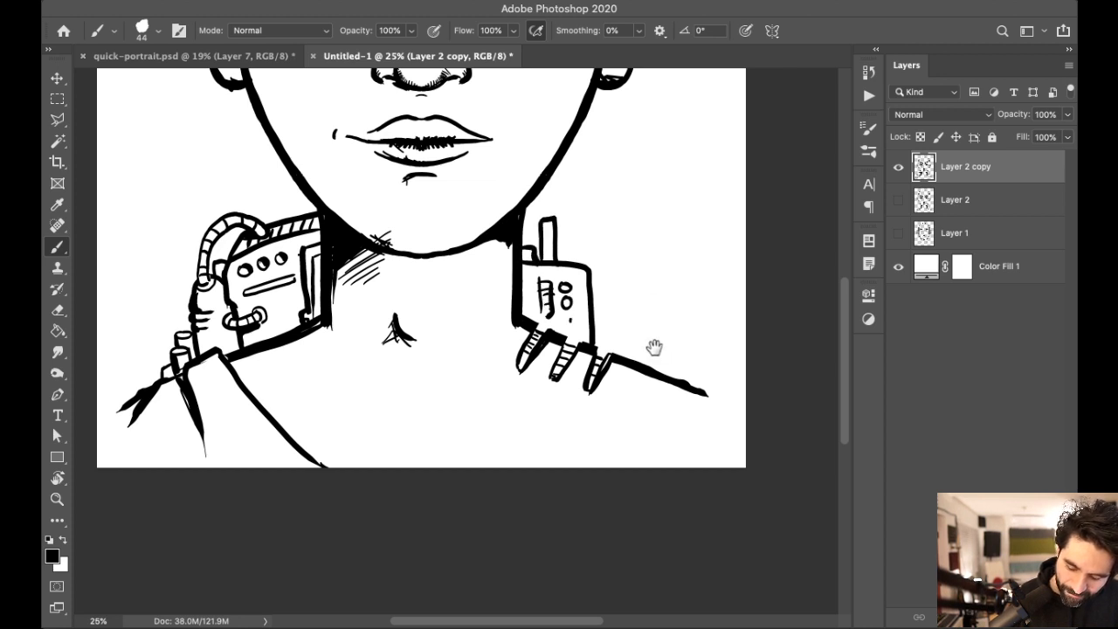
Step: Draw two smaller boxes stepping down the shoulder slope and an arched hose linking the main box to them
drag(684, 361, 619, 322)
drag(553, 256, 585, 330)
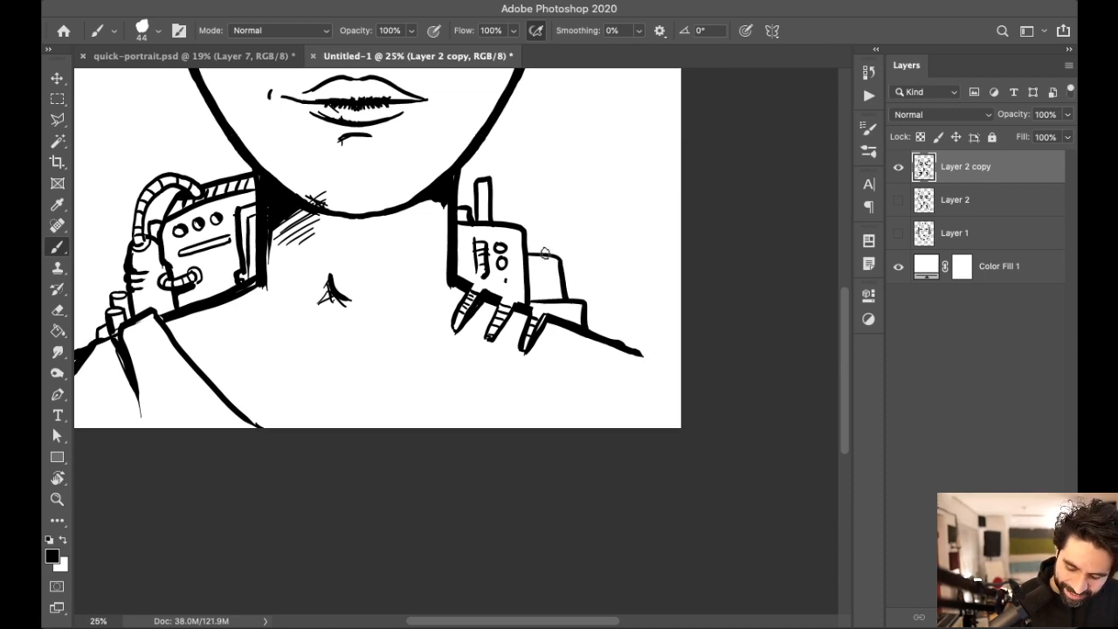
drag(505, 219, 543, 252)
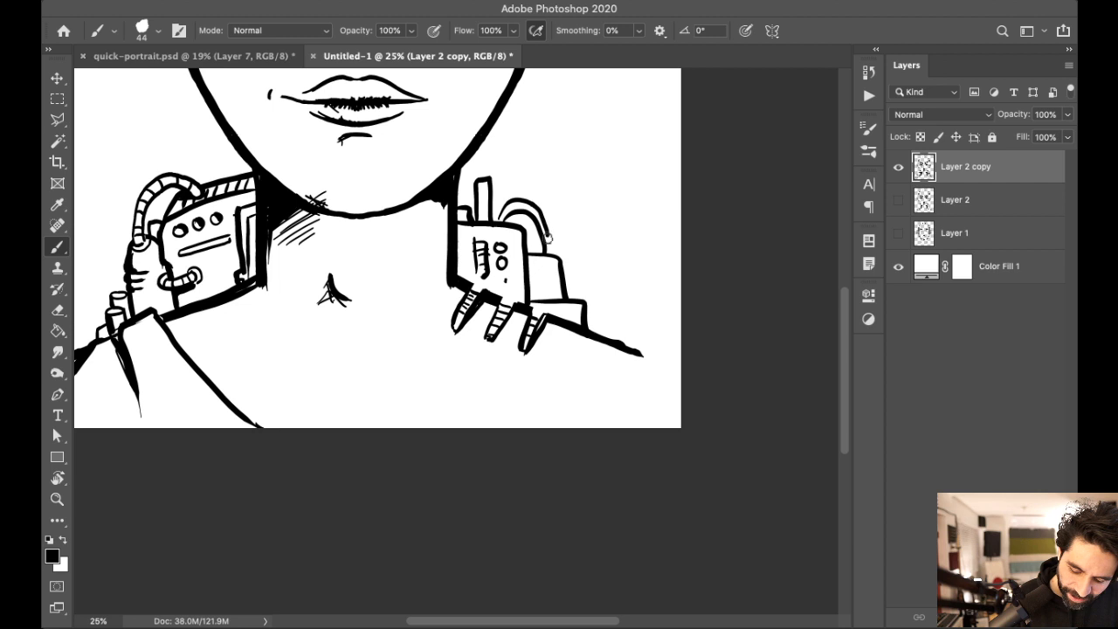
Step: Fill the arched hose with rib lines and add a narrow tip on top of the upright pipe
key(super+plus)
key(super+plus)
key(super+plus)
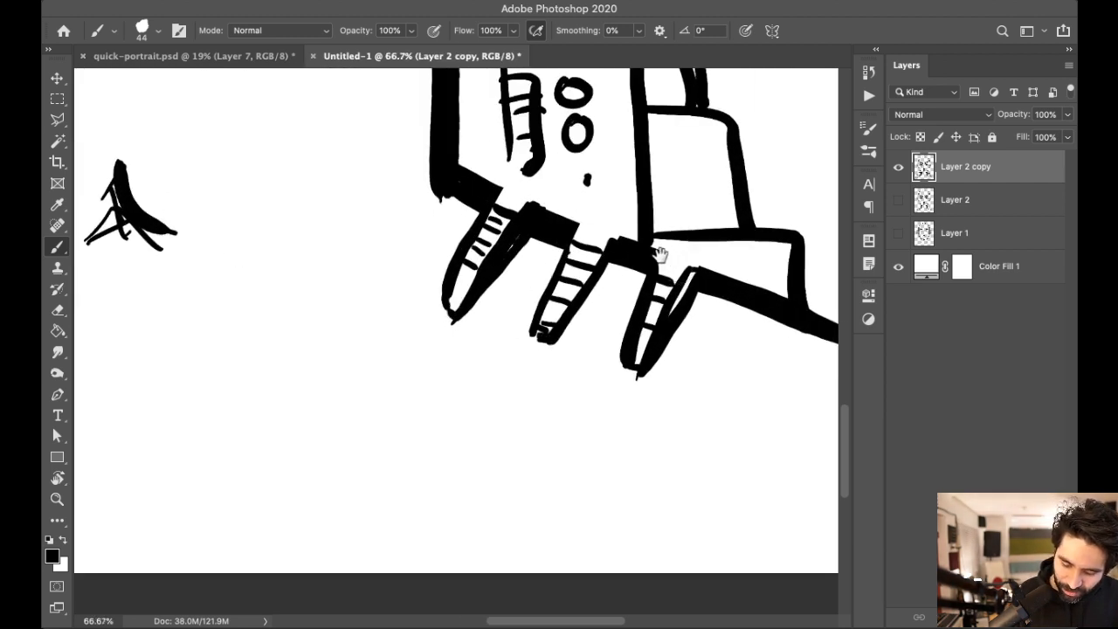
drag(660, 256, 406, 482)
key(super+z)
mouse_move(316, 246)
mouse_down()
mouse_move(325, 218)
mouse_move(419, 206)
mouse_move(450, 265)
mouse_move(451, 332)
mouse_move(330, 206)
mouse_move(403, 207)
mouse_move(447, 296)
mouse_up()
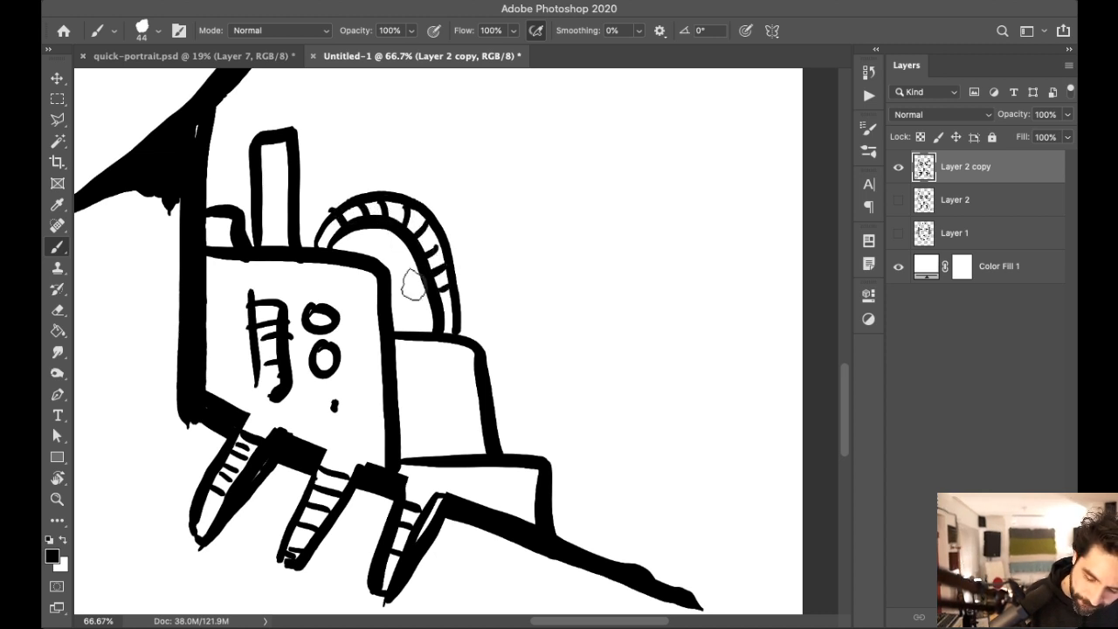
mouse_move(270, 133)
mouse_down()
mouse_move(275, 106)
mouse_move(281, 131)
mouse_up()
Step: Draw vent slots on the middle shoulder box and three solid dots on the lowest one
drag(570, 378, 516, 331)
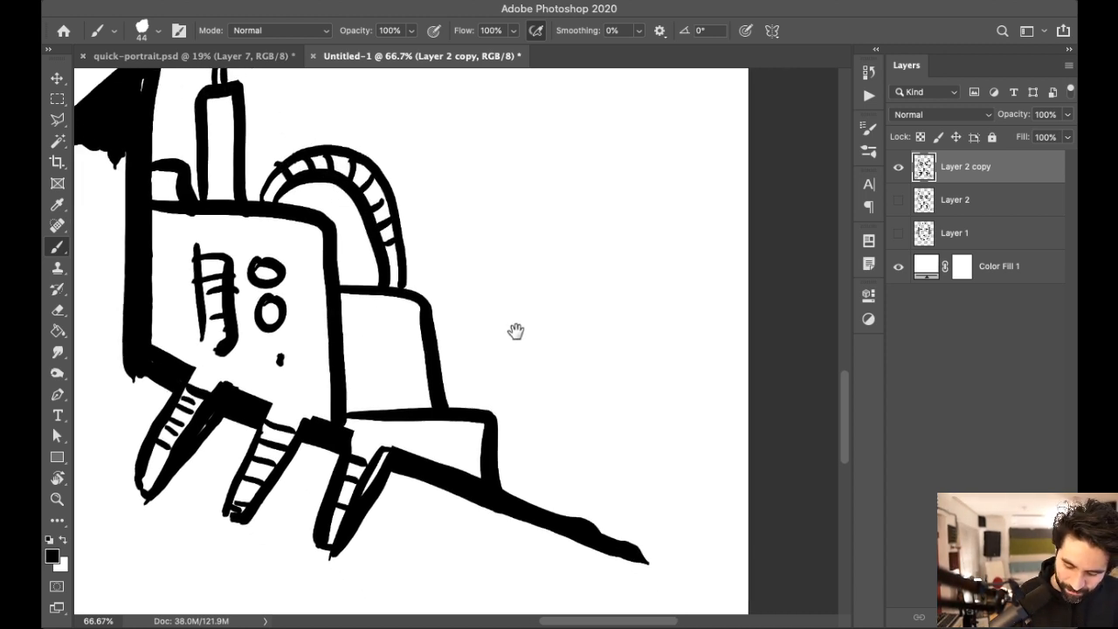
mouse_move(342, 328)
mouse_down()
mouse_move(382, 333)
mouse_move(372, 345)
mouse_move(389, 379)
mouse_up()
drag(619, 397, 608, 366)
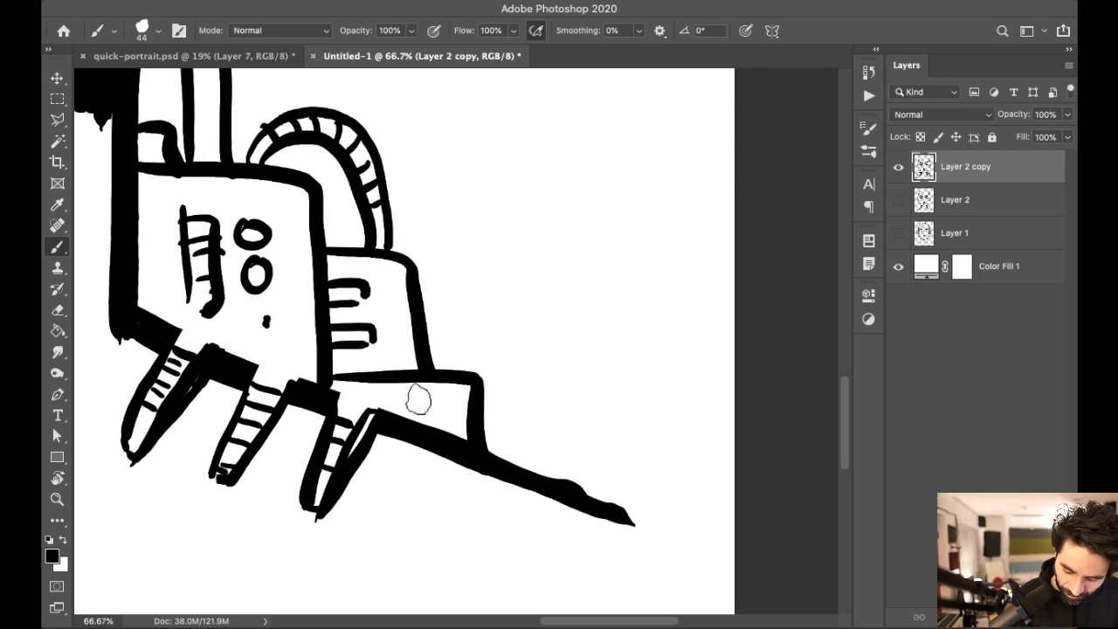
click(446, 397)
drag(516, 330, 536, 317)
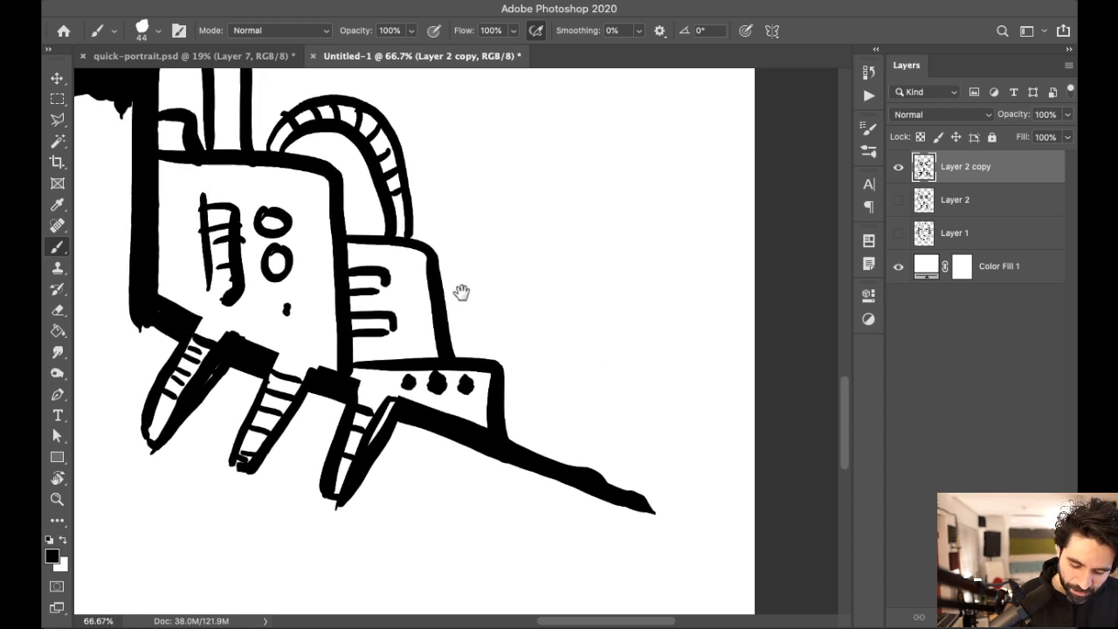
Step: Clean up and close the main box's gauge outline, and add a half-ring against the lowest box's outer side
key(e)
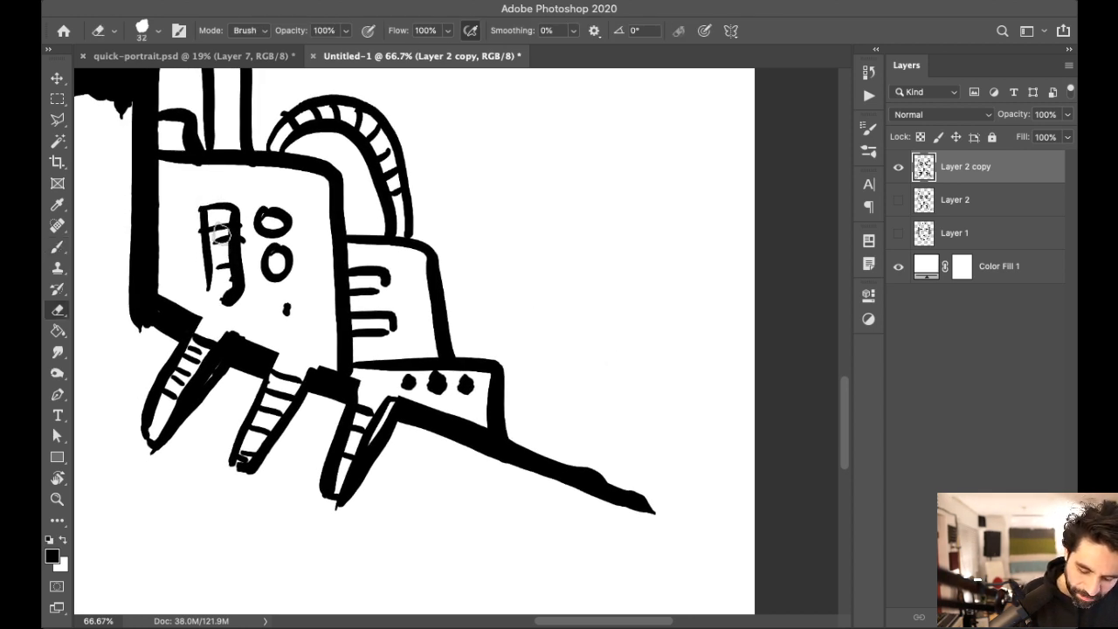
key(b)
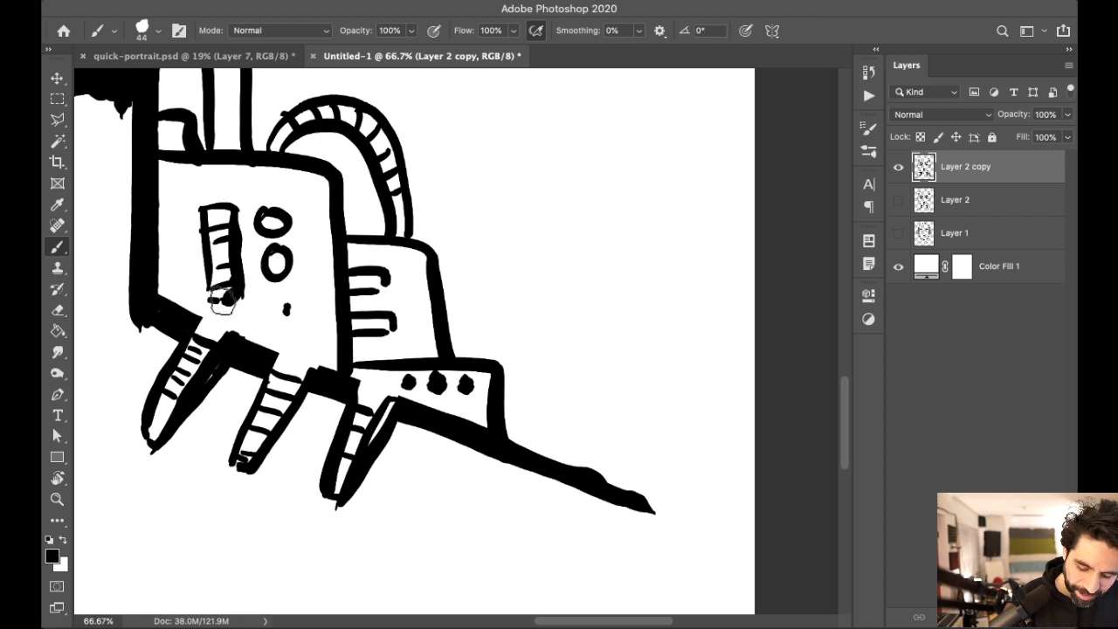
drag(715, 463, 664, 451)
drag(453, 398, 460, 398)
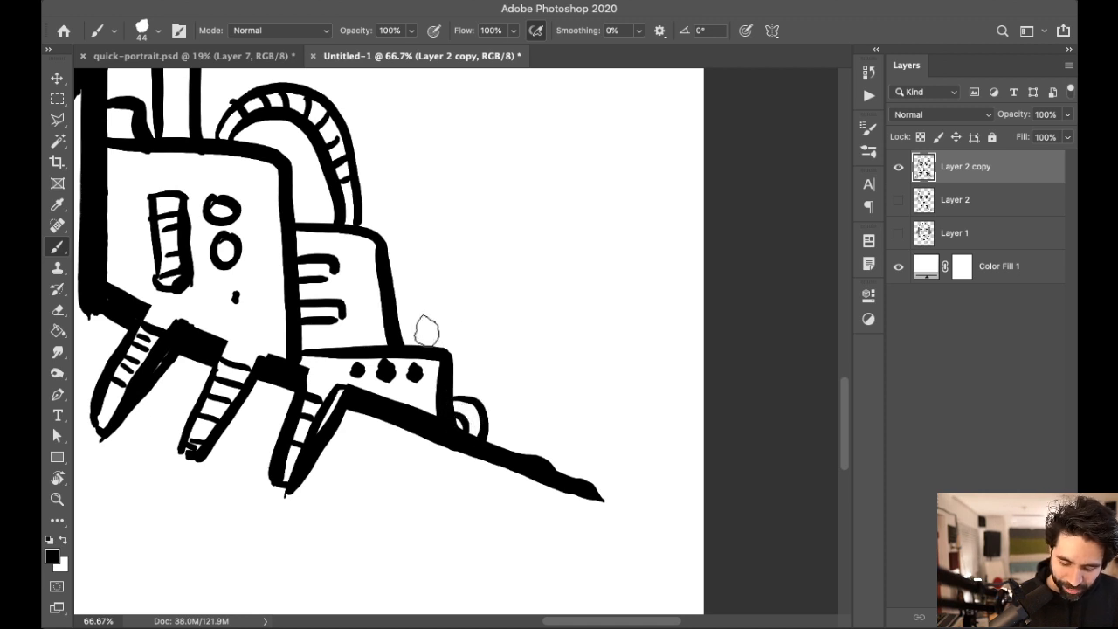
Step: Draw a small round-headed knob on top of the lowest box and dot details beside the middle box's vents
scroll(462, 300, down, 5)
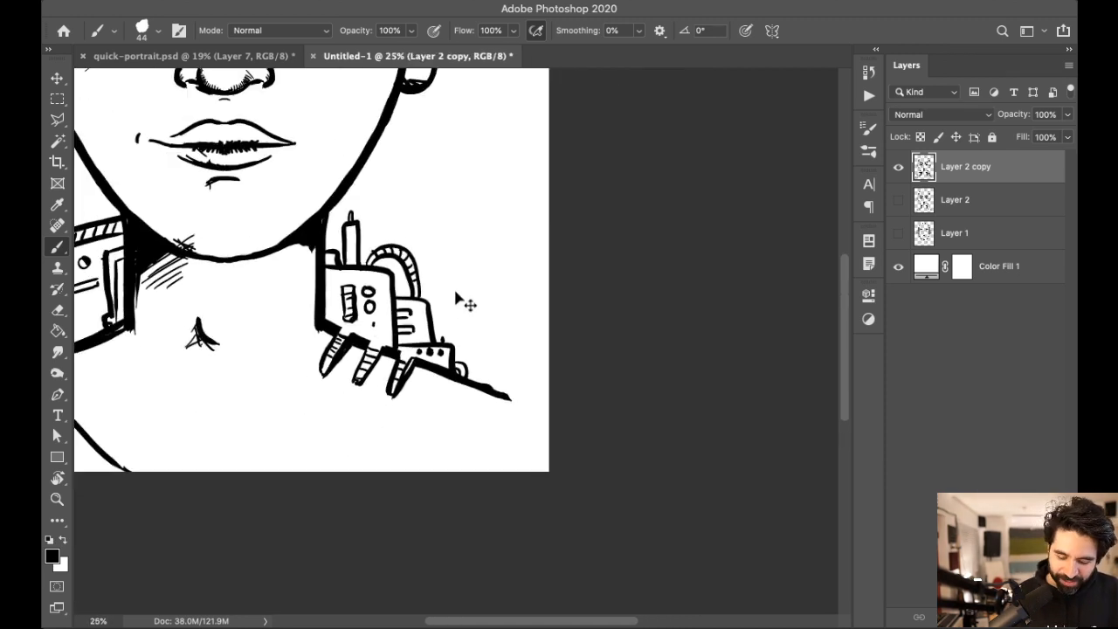
scroll(461, 299, up, 4)
scroll(455, 300, up, 1)
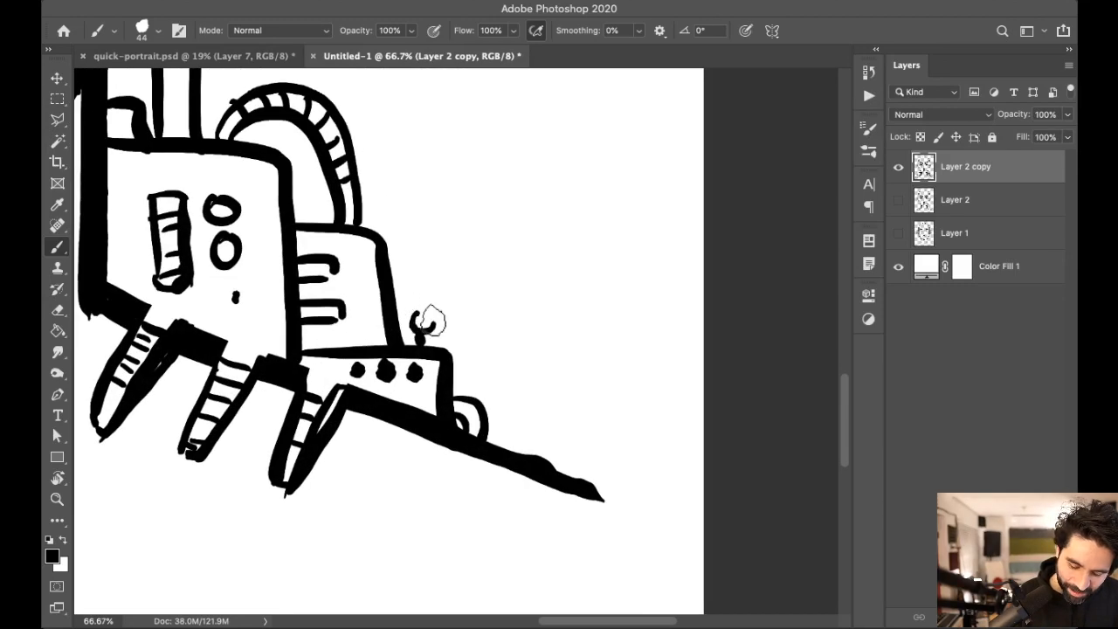
scroll(440, 317, left, 3)
scroll(439, 317, up, 1)
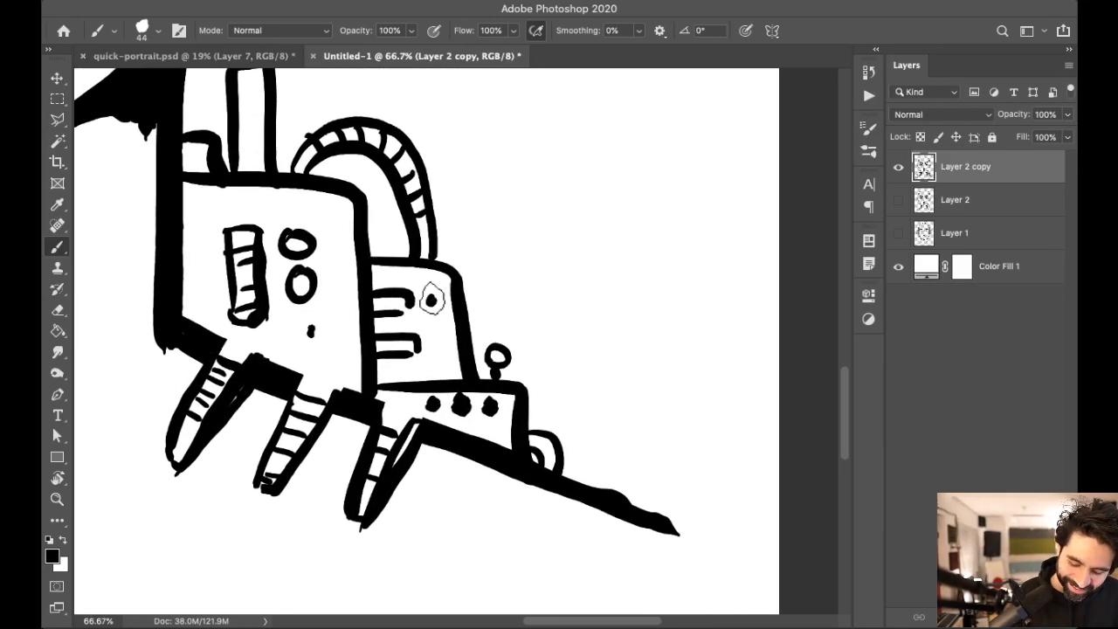
Step: Draw a diagonal garment line below the clawed shoulder, mirroring the one on the opposite side of the chest
scroll(771, 407, down, 5)
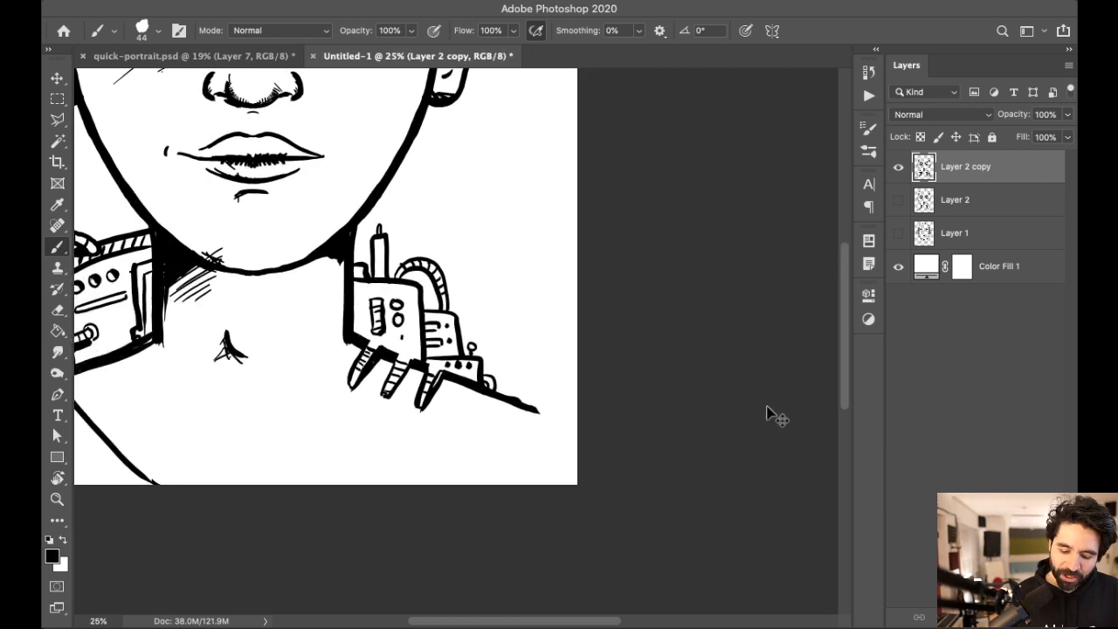
scroll(760, 411, up, 1)
scroll(729, 424, down, 5)
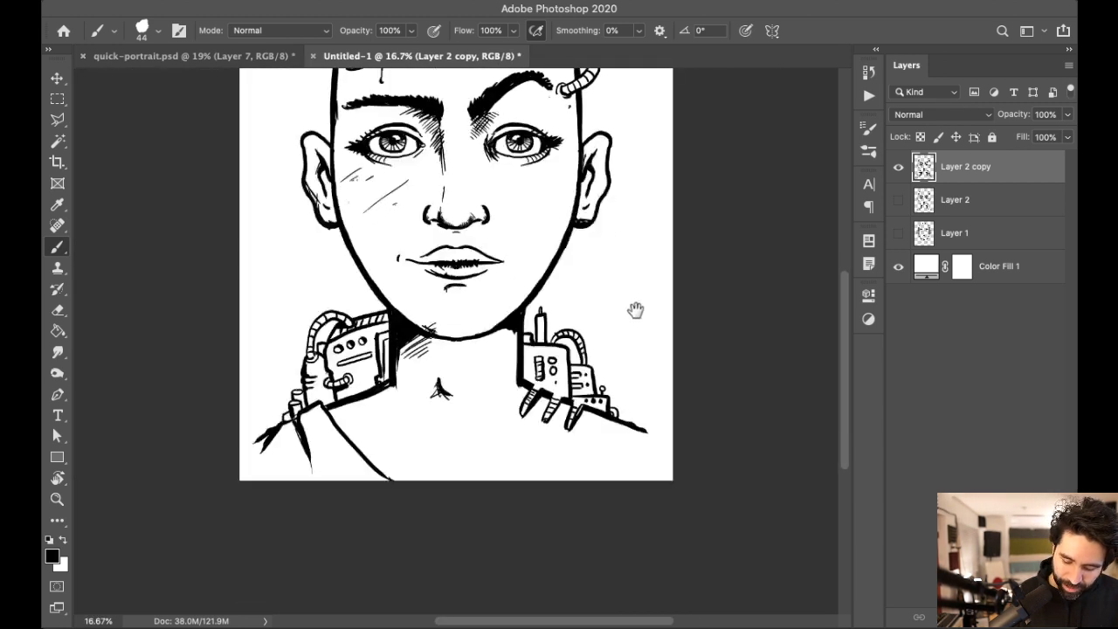
scroll(659, 341, up, 5)
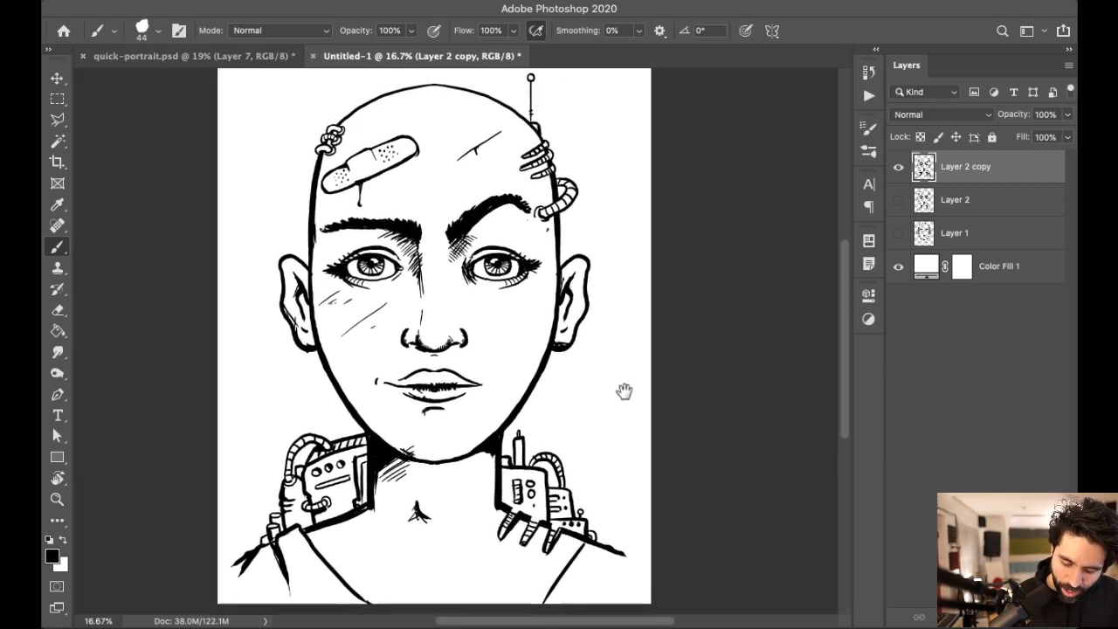
scroll(621, 402, right, 1)
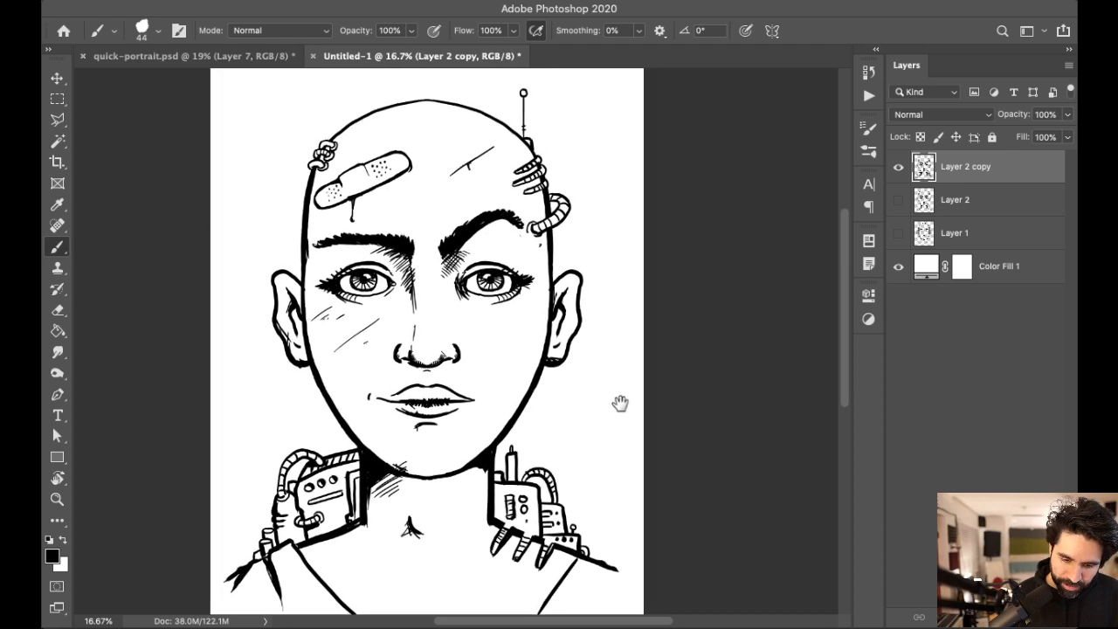
Step: Add a new empty layer between Layer 2 and the inked Layer 2 copy
click(962, 200)
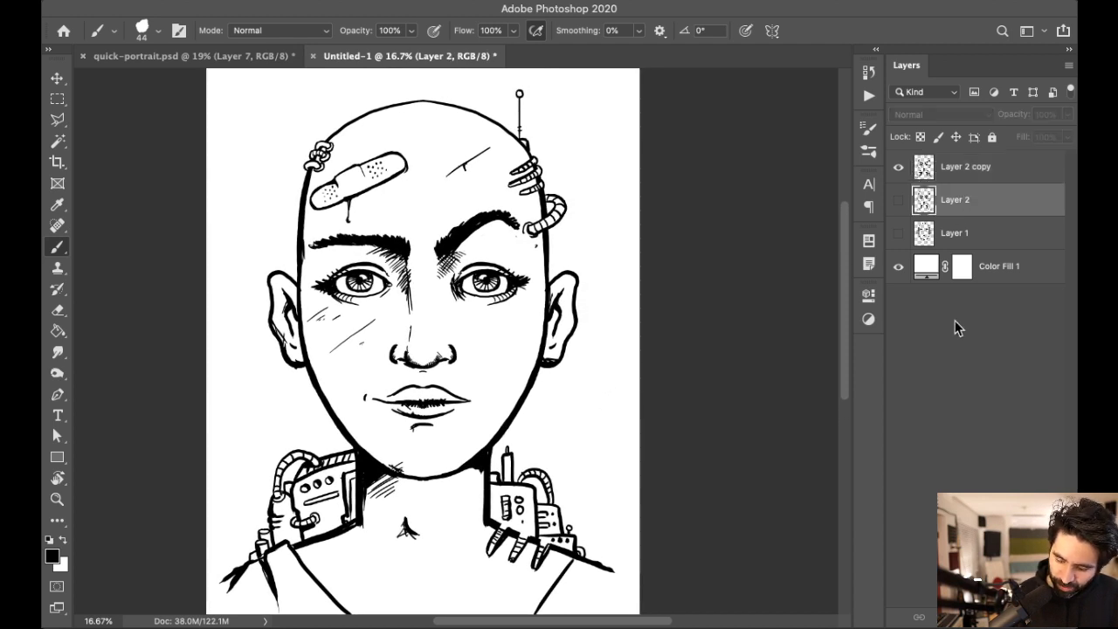
key(super+shift+alt+n)
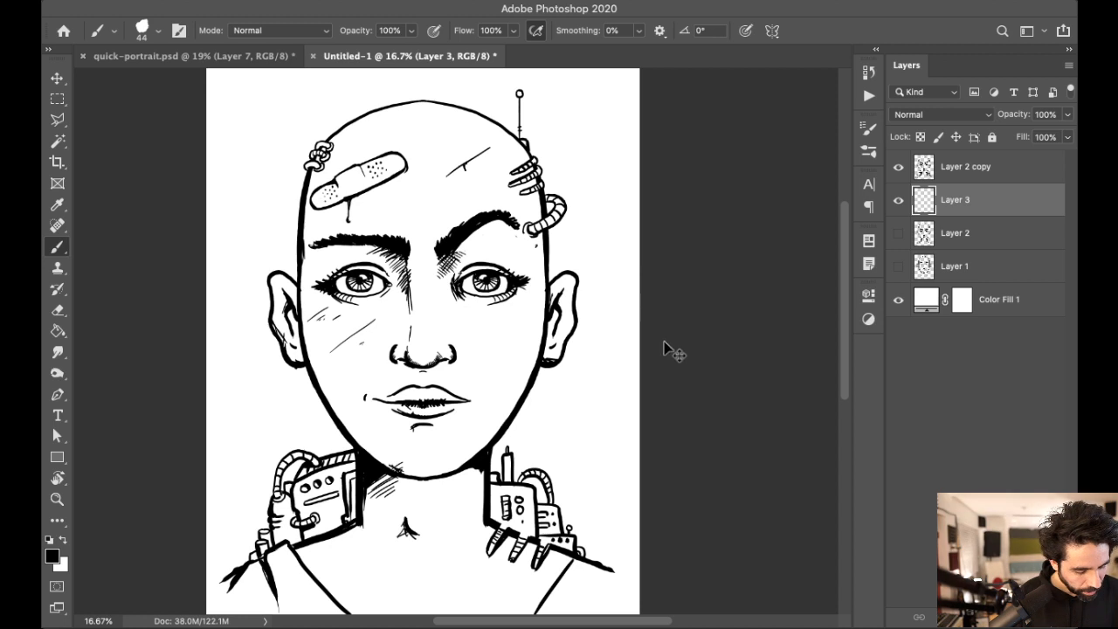
Step: Choose the Airbrush Painting - Coloring brush and set its size to 428 px
key(super+equal)
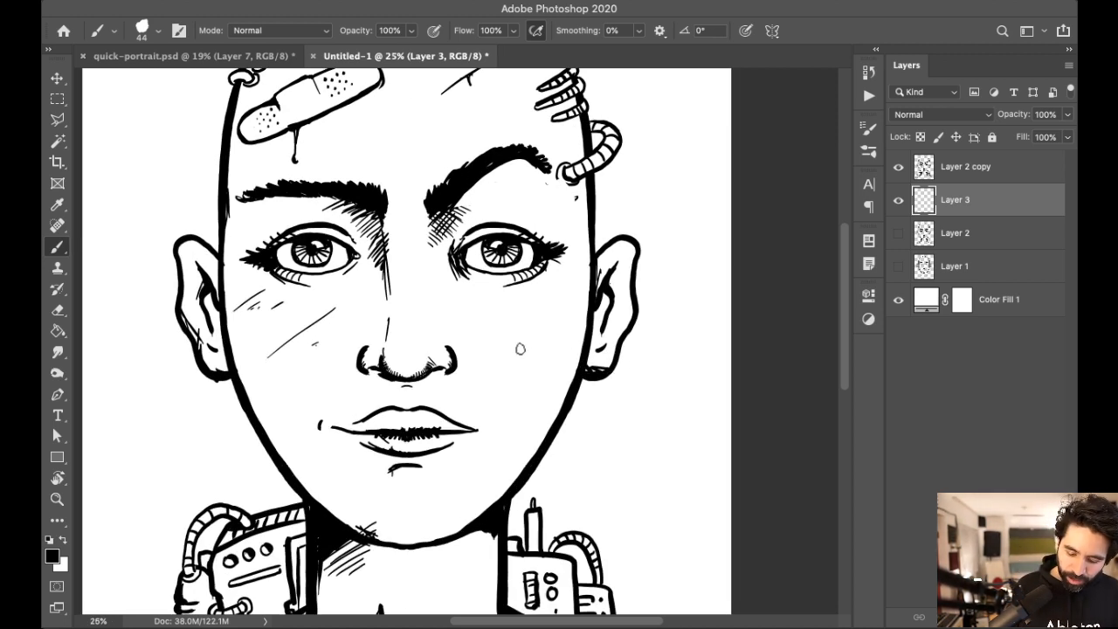
right_click(536, 351)
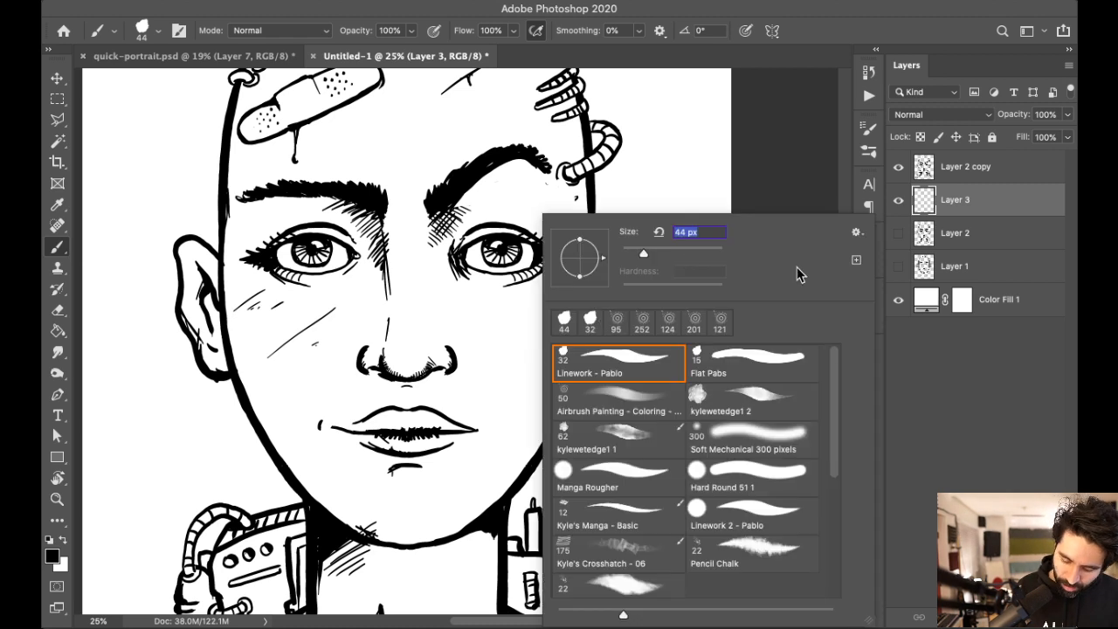
click(644, 406)
drag(327, 365, 489, 316)
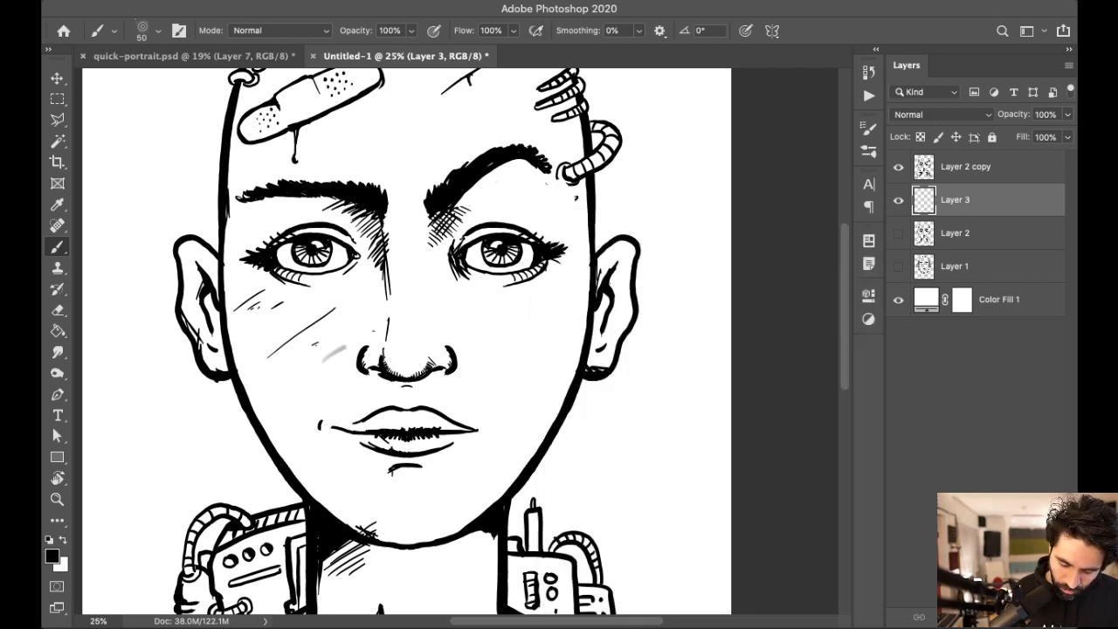
key(ctrl+z)
right_click(489, 316)
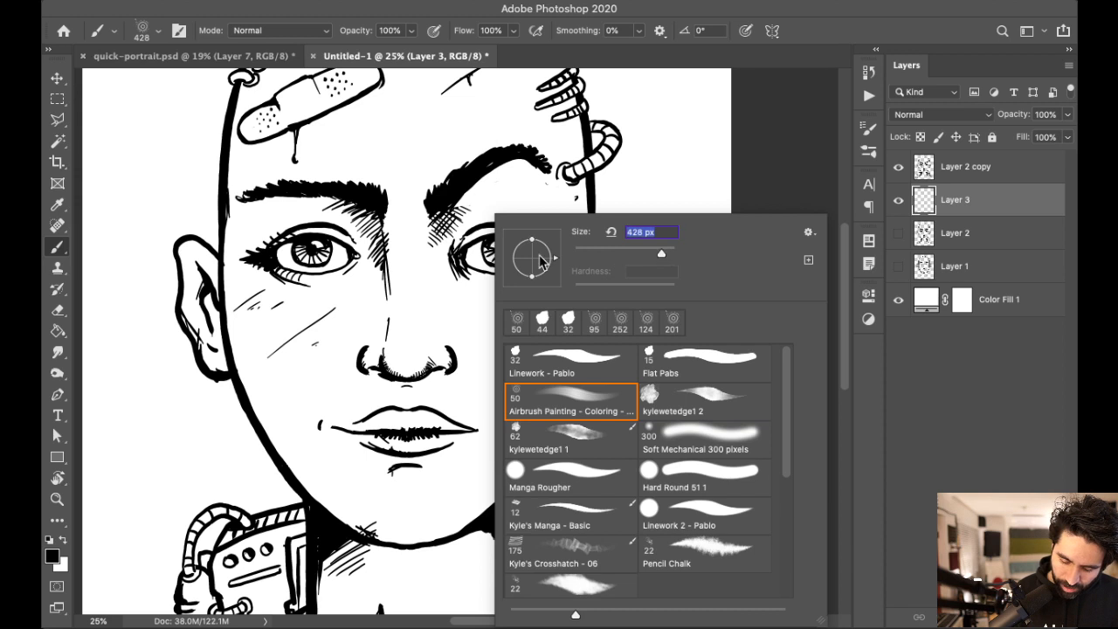
click(393, 316)
Step: Try out the airbrush in black with broad test strokes over the nose, mouth and cheeks, undoing each one
mouse_move(490, 323)
mouse_down()
mouse_move(506, 419)
mouse_move(532, 454)
mouse_up()
key(ctrl+z)
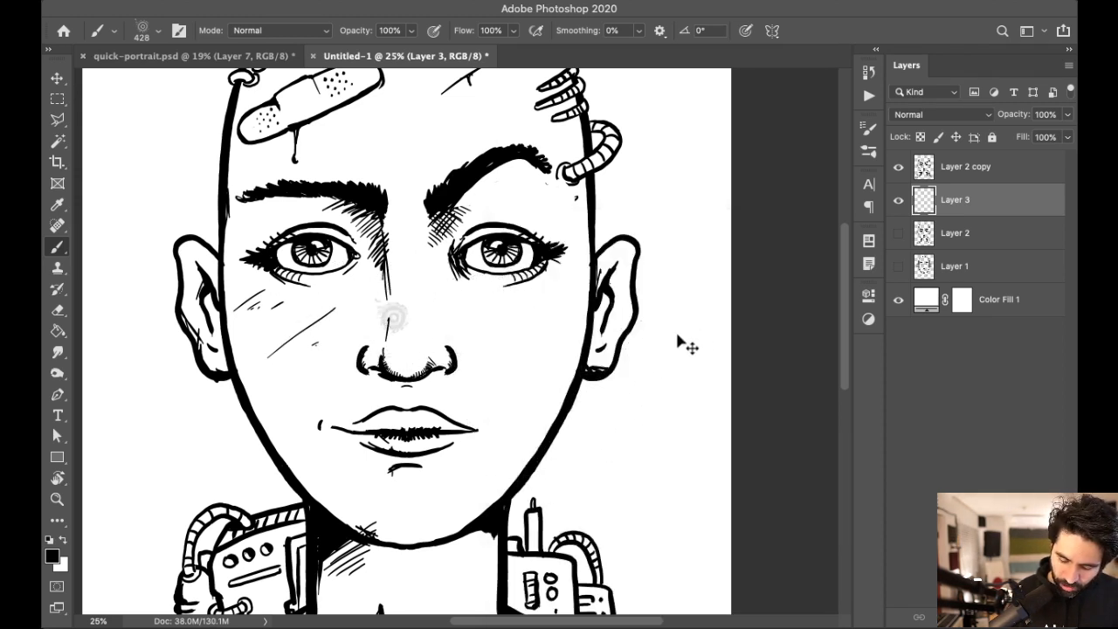
mouse_move(444, 338)
mouse_down()
mouse_move(520, 331)
mouse_move(474, 381)
mouse_move(553, 365)
mouse_move(511, 390)
mouse_up()
key(ctrl+z)
mouse_move(449, 349)
mouse_down()
mouse_move(502, 371)
mouse_move(476, 454)
mouse_move(584, 350)
mouse_up()
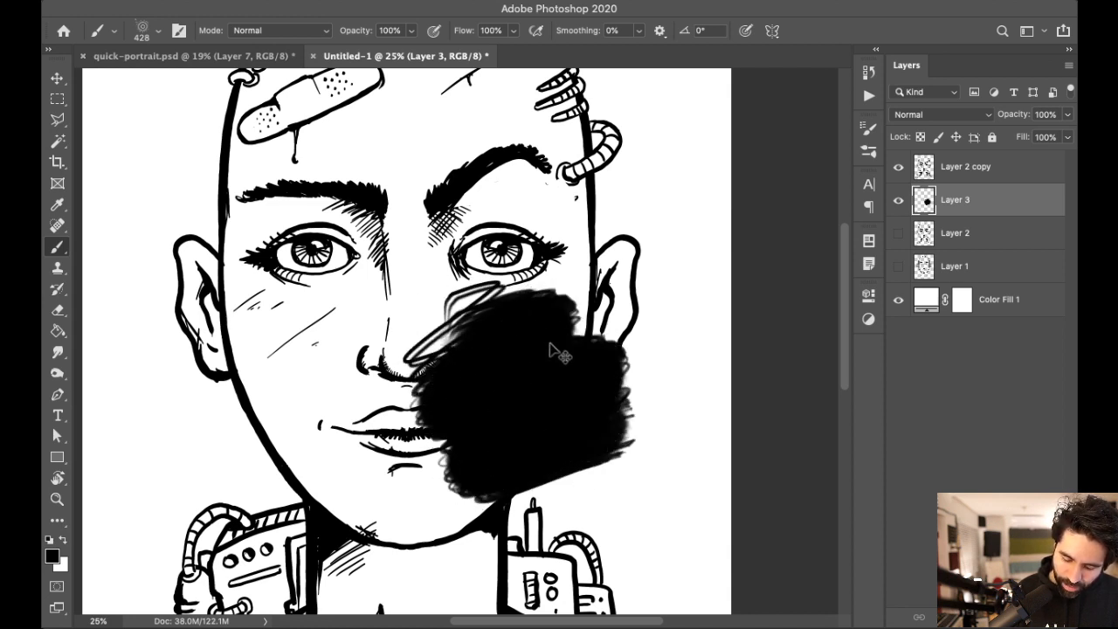
key(ctrl+z)
mouse_move(282, 361)
mouse_down()
mouse_move(361, 349)
mouse_move(327, 411)
mouse_move(475, 370)
mouse_move(579, 369)
mouse_move(581, 399)
mouse_up()
key(ctrl+z)
mouse_move(289, 347)
mouse_down()
mouse_move(330, 326)
mouse_move(302, 374)
mouse_move(369, 336)
mouse_move(348, 365)
mouse_move(443, 345)
mouse_move(452, 364)
mouse_move(537, 360)
mouse_move(558, 397)
mouse_move(593, 415)
mouse_move(587, 441)
mouse_move(511, 452)
mouse_move(299, 444)
mouse_move(231, 412)
mouse_move(242, 330)
mouse_move(272, 289)
mouse_move(318, 266)
mouse_move(419, 260)
mouse_move(555, 295)
mouse_move(634, 377)
mouse_move(619, 454)
mouse_move(524, 489)
mouse_up()
key(ctrl+z)
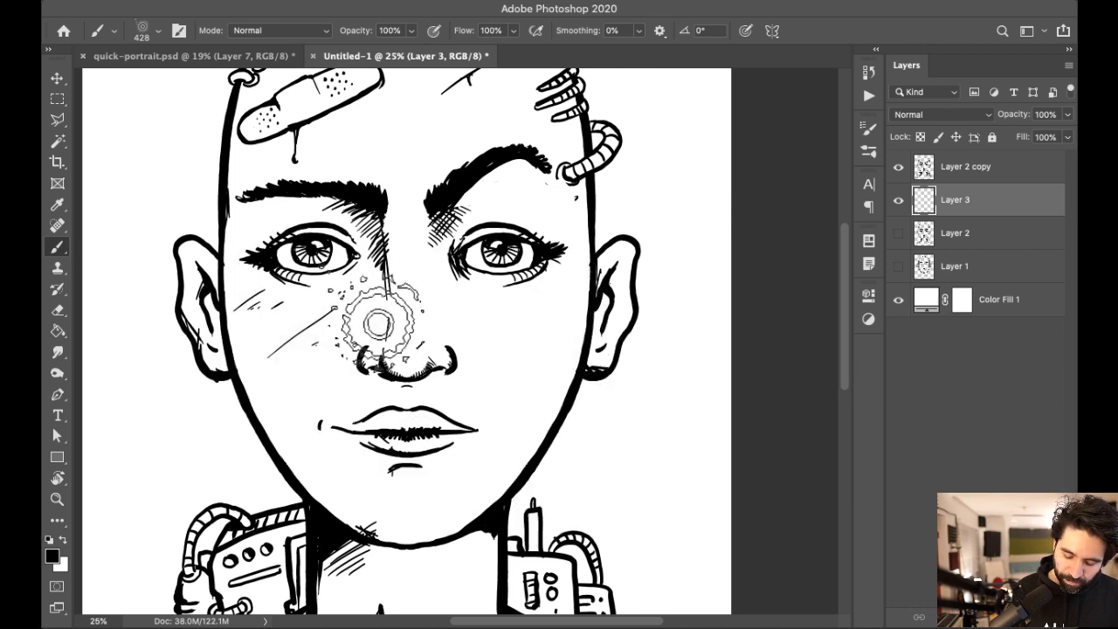
Step: Examine the airbrush's brush settings, including its Color Dynamics options
click(870, 128)
click(871, 129)
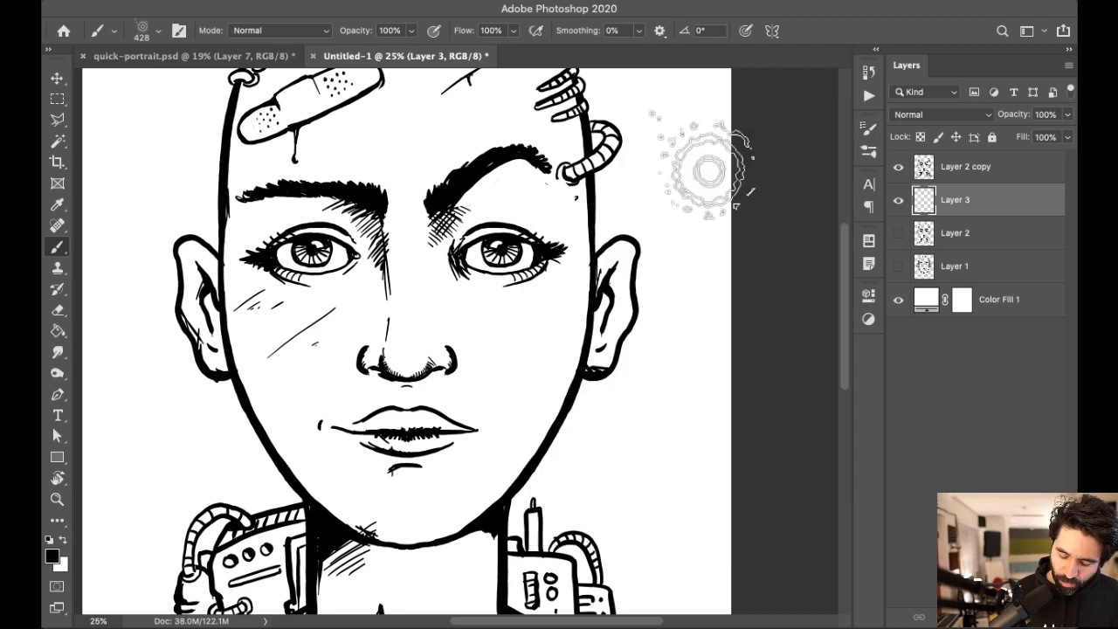
mouse_move(441, 389)
mouse_down()
mouse_move(449, 349)
mouse_move(491, 337)
mouse_move(464, 394)
mouse_move(456, 374)
mouse_up()
click(870, 130)
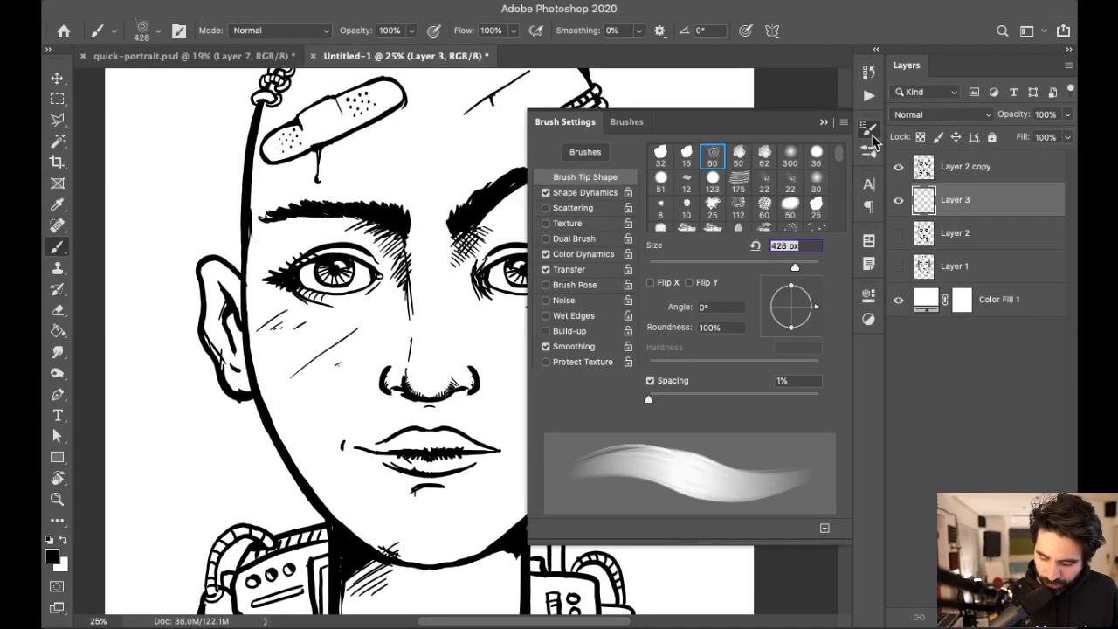
click(598, 255)
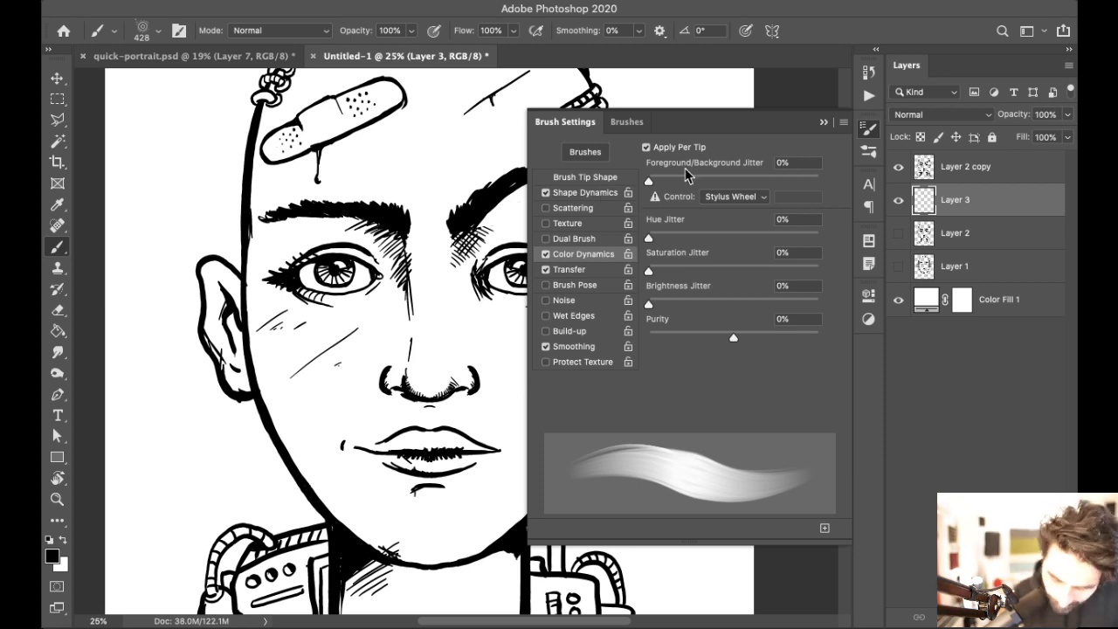
click(868, 128)
Step: Undo a black test stroke over the lower face and set the foreground color to a golden yellow for the brush
mouse_move(524, 327)
mouse_down()
mouse_move(554, 287)
mouse_move(545, 292)
mouse_up()
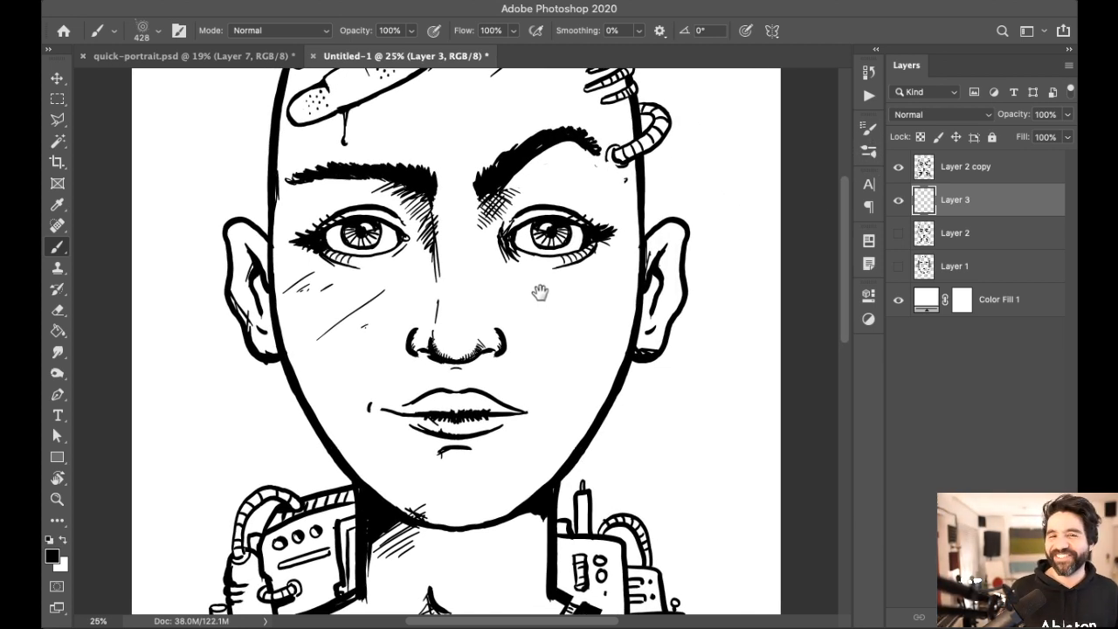
mouse_move(539, 291)
mouse_down()
mouse_move(532, 302)
mouse_move(553, 274)
mouse_up()
key(ctrl+minus)
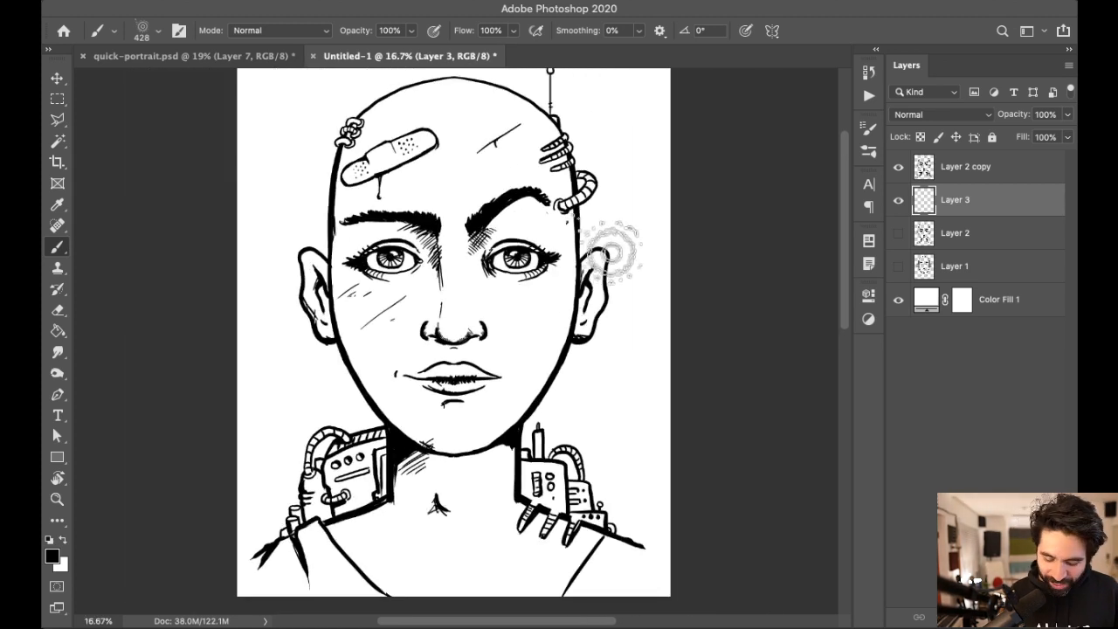
mouse_move(441, 368)
mouse_down()
mouse_move(487, 378)
mouse_move(546, 368)
mouse_up()
key(ctrl+z)
click(52, 557)
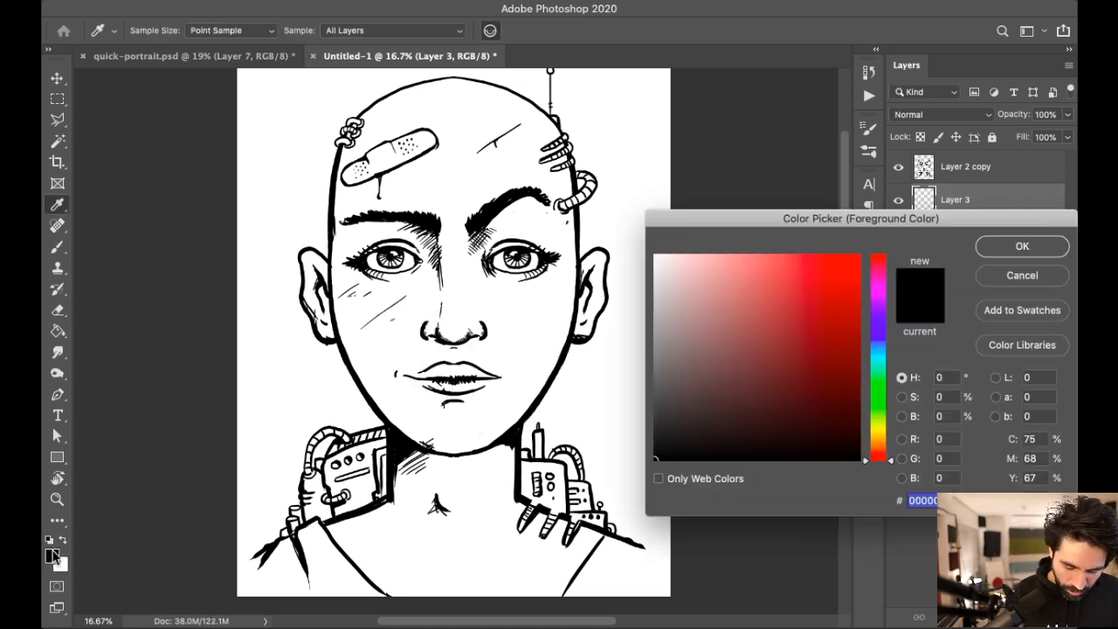
drag(882, 452, 893, 443)
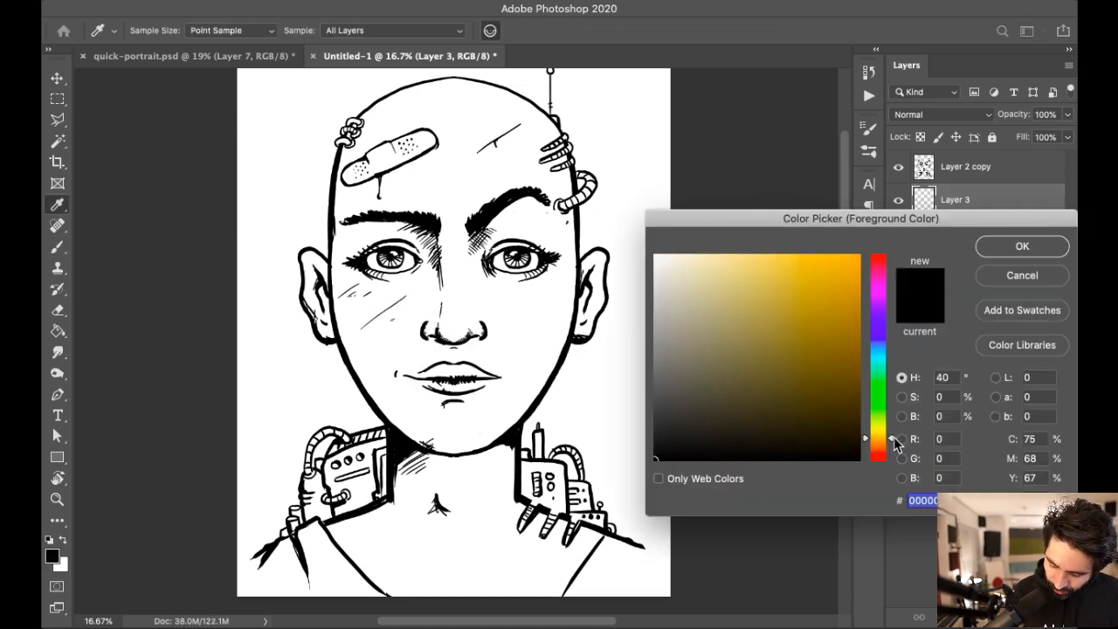
click(793, 276)
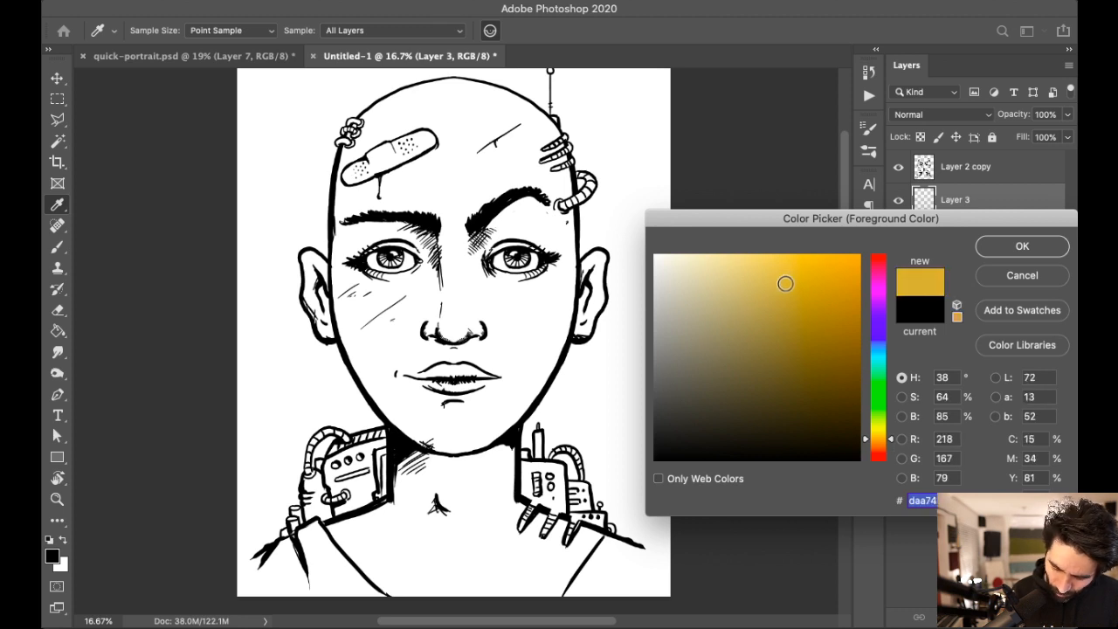
click(1022, 247)
key(b)
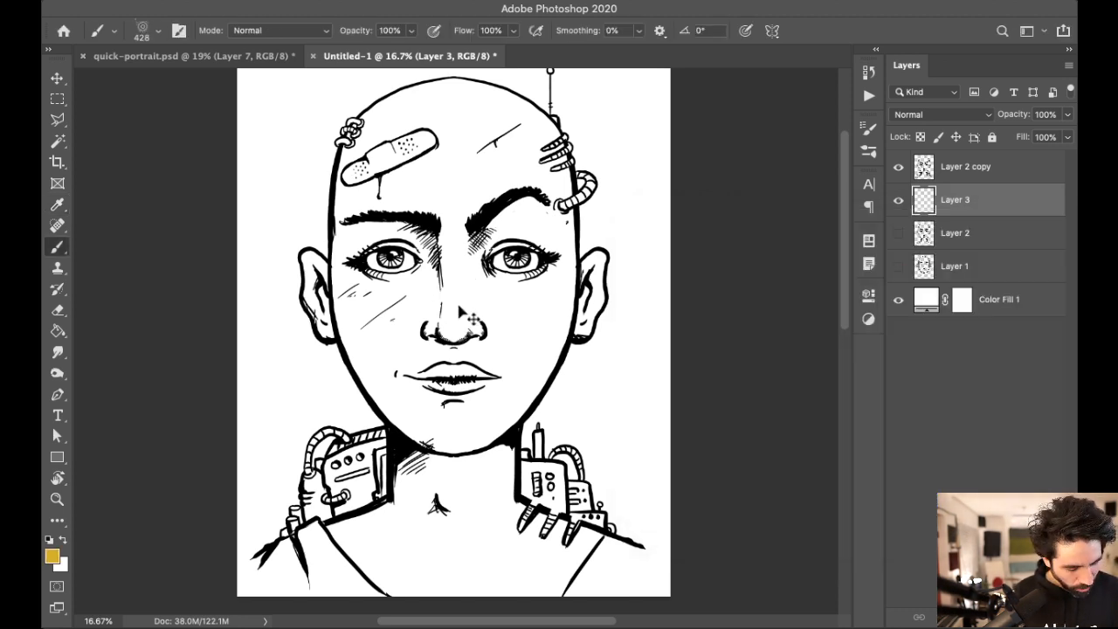
Step: Try a golden airbrush stroke on the face at the large brush size and undo it
key(super+equal)
key(super+equal)
mouse_move(516, 291)
mouse_down()
mouse_move(551, 339)
mouse_move(515, 358)
mouse_up()
key(super+z)
key(super+minus)
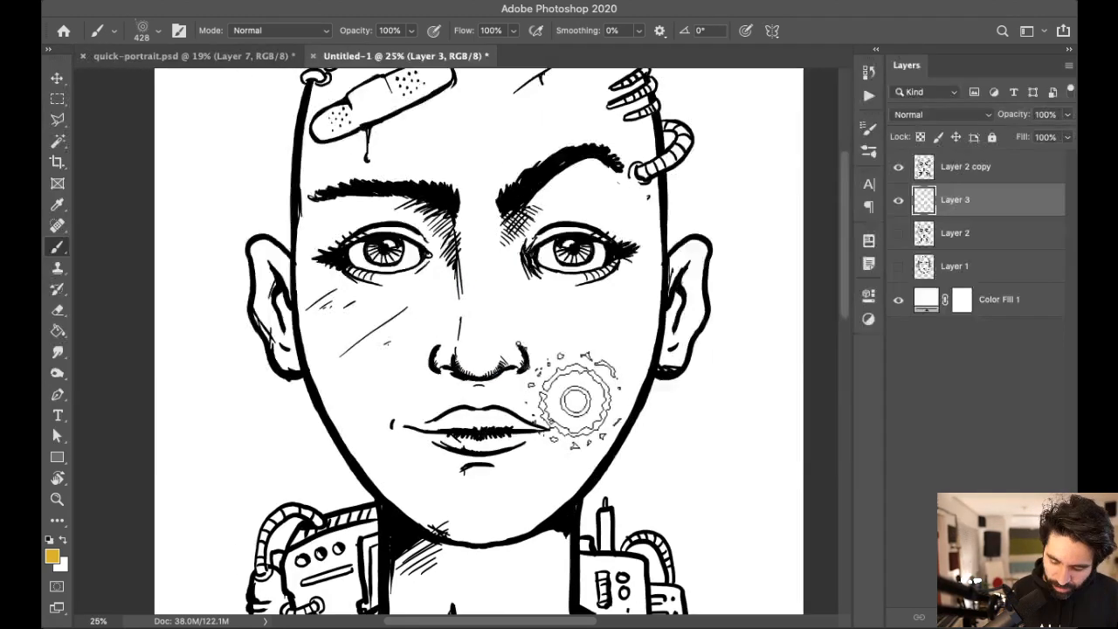
Step: Set the brush size to 140 px and shade the face edge and brow hollow on the scarred-cheek side in gold
right_click(569, 399)
click(309, 276)
drag(309, 210, 321, 366)
key(super+z)
mouse_move(303, 193)
mouse_down()
mouse_move(304, 347)
mouse_move(302, 297)
mouse_move(307, 343)
mouse_move(405, 505)
mouse_up()
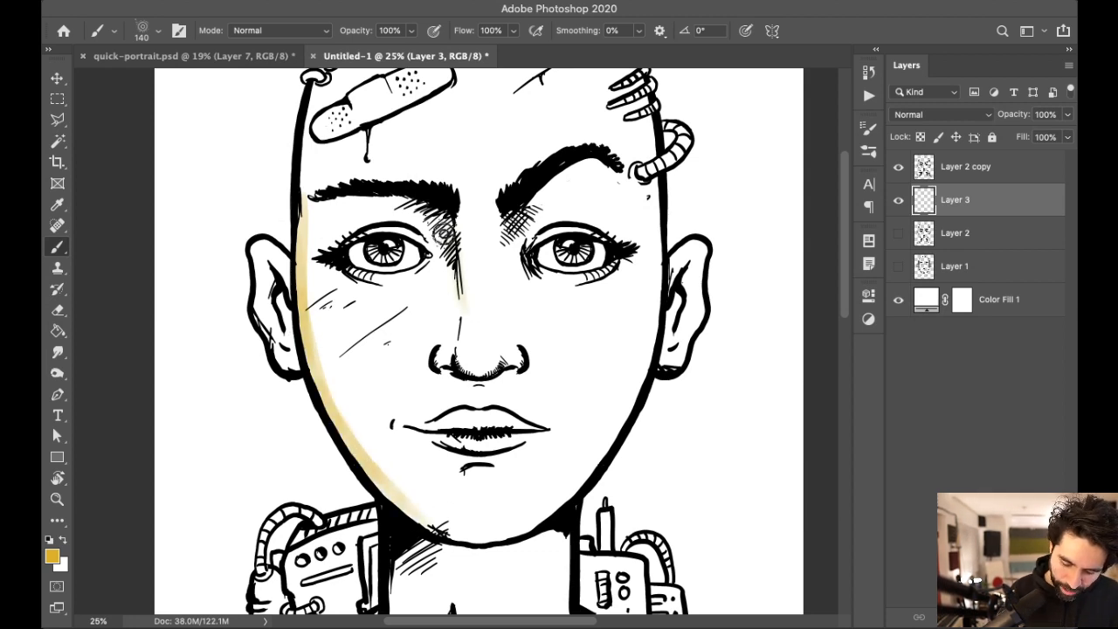
mouse_move(414, 199)
mouse_down()
mouse_move(423, 229)
mouse_move(445, 215)
mouse_up()
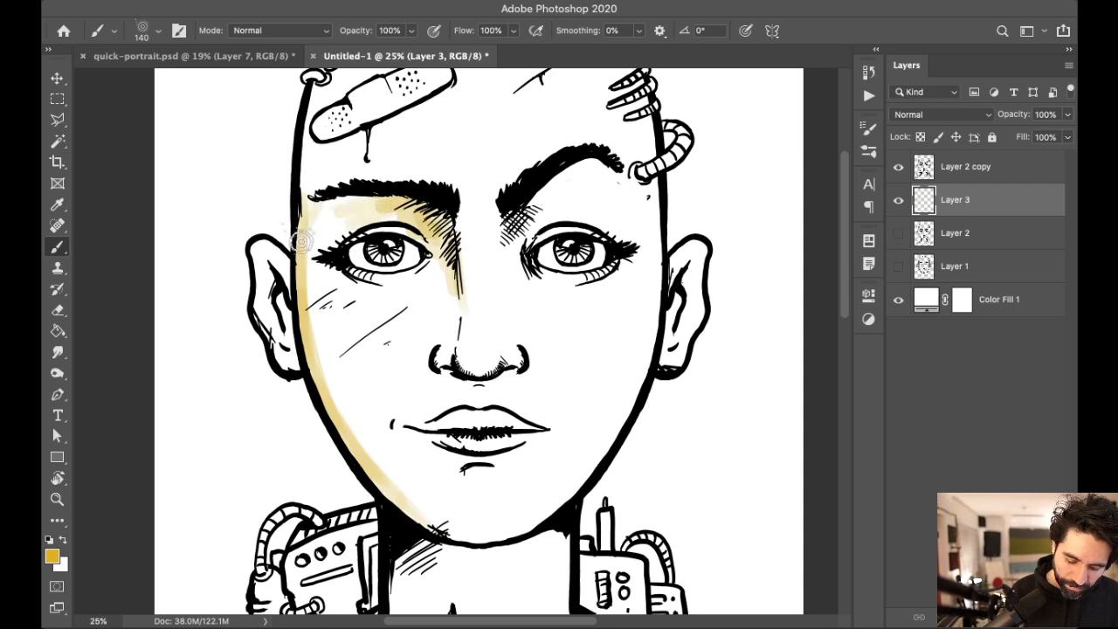
Step: Shade the ear and eye surroundings on the bandaged side, plus the hollow beneath the raised eyebrow, in gold
scroll(307, 226, up, 5)
scroll(297, 262, up, 3)
mouse_move(281, 374)
mouse_down()
mouse_move(283, 489)
mouse_move(266, 454)
mouse_move(298, 515)
mouse_move(295, 361)
mouse_move(331, 317)
mouse_move(403, 314)
mouse_move(375, 257)
mouse_move(375, 300)
mouse_move(437, 289)
mouse_move(533, 331)
mouse_move(504, 370)
mouse_move(369, 375)
mouse_move(390, 396)
mouse_move(387, 303)
mouse_move(491, 307)
mouse_move(537, 328)
mouse_move(513, 323)
mouse_move(528, 363)
mouse_up()
scroll(676, 319, right, 2)
mouse_move(576, 323)
mouse_down()
mouse_move(668, 244)
mouse_move(611, 319)
mouse_move(740, 264)
mouse_move(766, 271)
mouse_up()
key(ctrl+z)
mouse_move(615, 310)
mouse_down()
mouse_move(685, 237)
mouse_move(752, 235)
mouse_move(664, 324)
mouse_up()
mouse_move(611, 358)
mouse_down()
mouse_move(569, 320)
mouse_move(606, 379)
mouse_move(589, 350)
mouse_up()
Step: Set the brush size to 102 px and shade beneath the eye under the raised brow and along the nose bridge
right_click(673, 333)
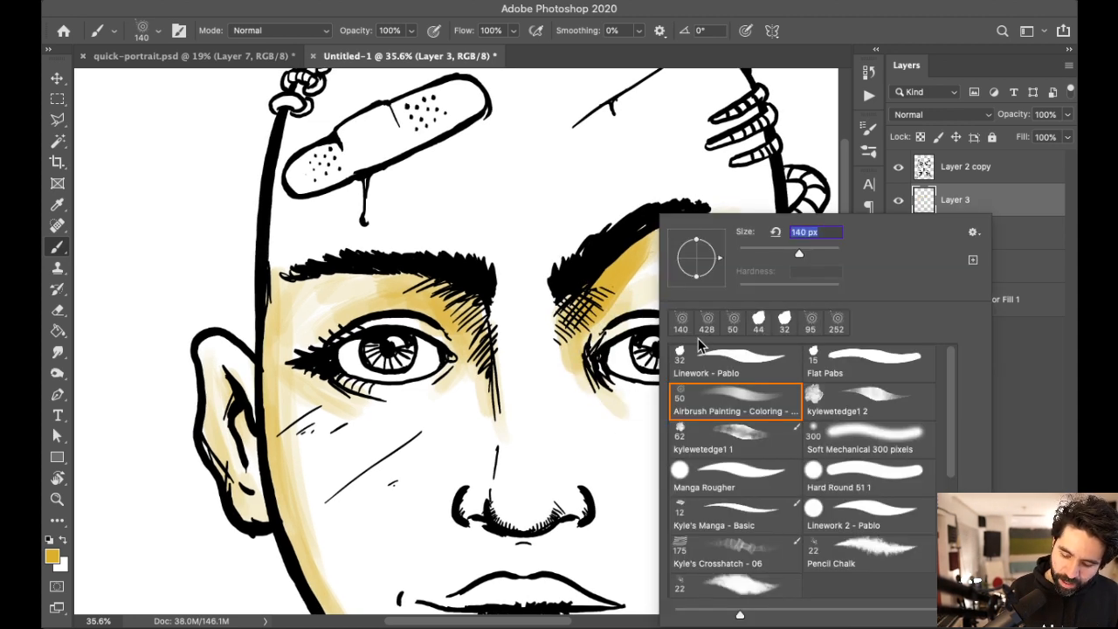
key(Return)
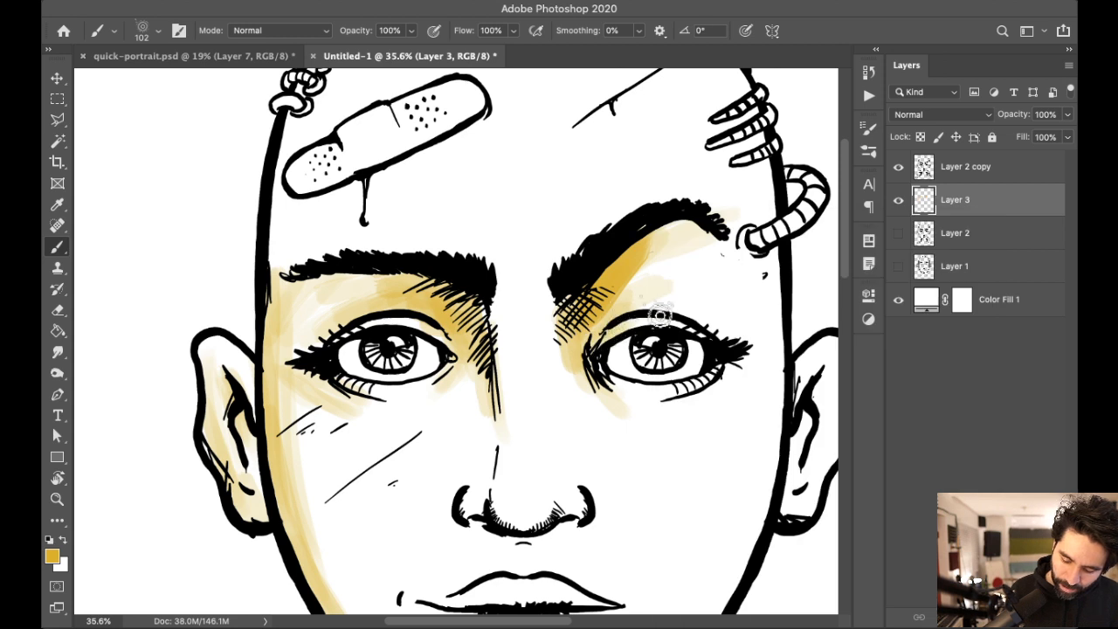
mouse_move(722, 369)
mouse_down()
mouse_move(684, 404)
mouse_move(592, 388)
mouse_up()
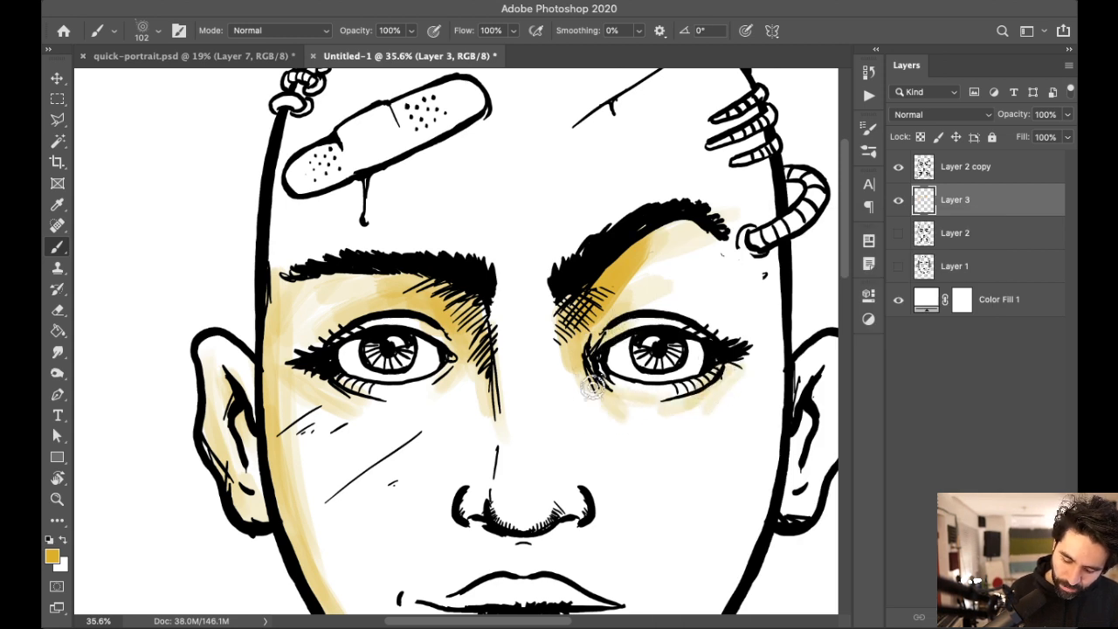
mouse_move(559, 323)
mouse_down()
mouse_move(495, 338)
mouse_move(497, 398)
mouse_move(503, 308)
mouse_move(490, 317)
mouse_move(486, 399)
mouse_move(462, 413)
mouse_up()
Step: Shade the lower nose, the groove above the lips and the cheek beside the nose in gold, undoing a stray dab
drag(581, 434, 589, 312)
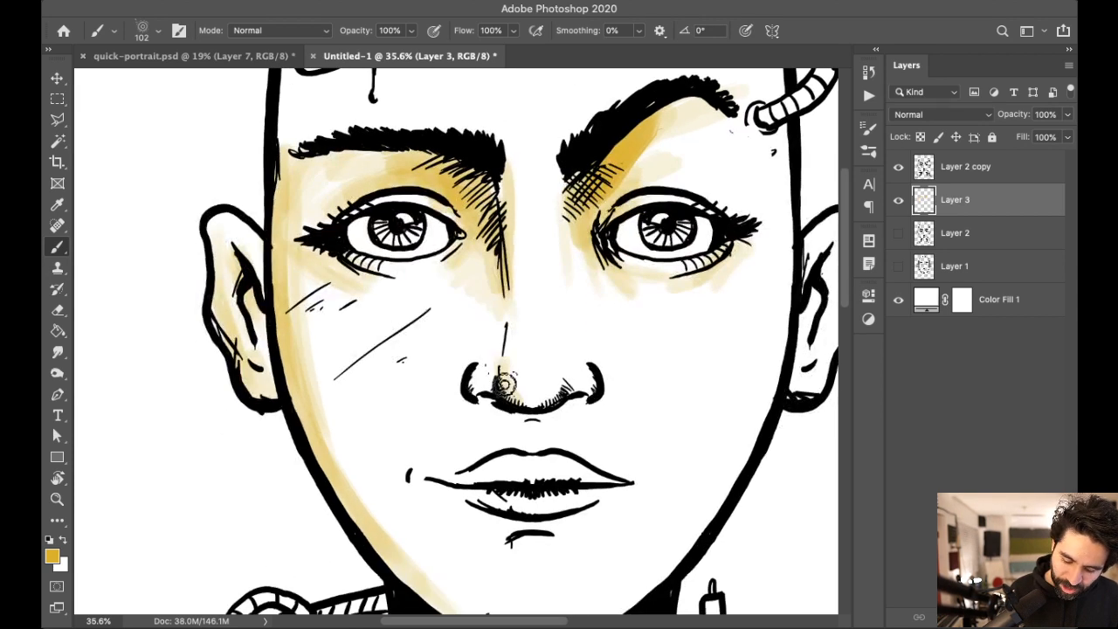
mouse_move(542, 388)
mouse_down()
mouse_move(488, 373)
mouse_move(476, 407)
mouse_up()
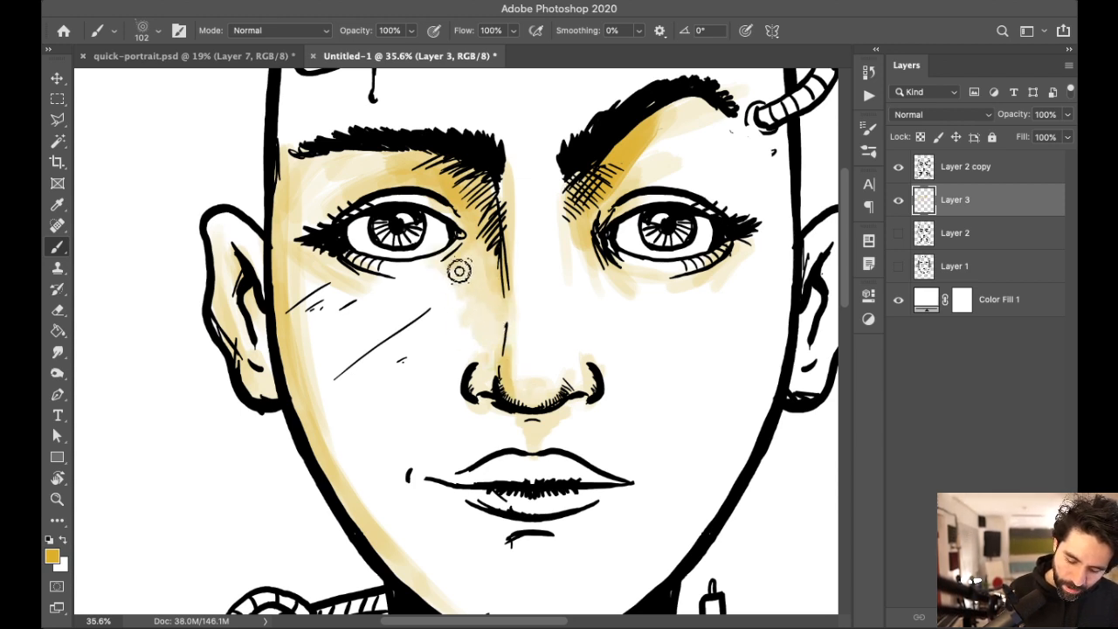
drag(500, 313, 450, 267)
drag(692, 297, 529, 413)
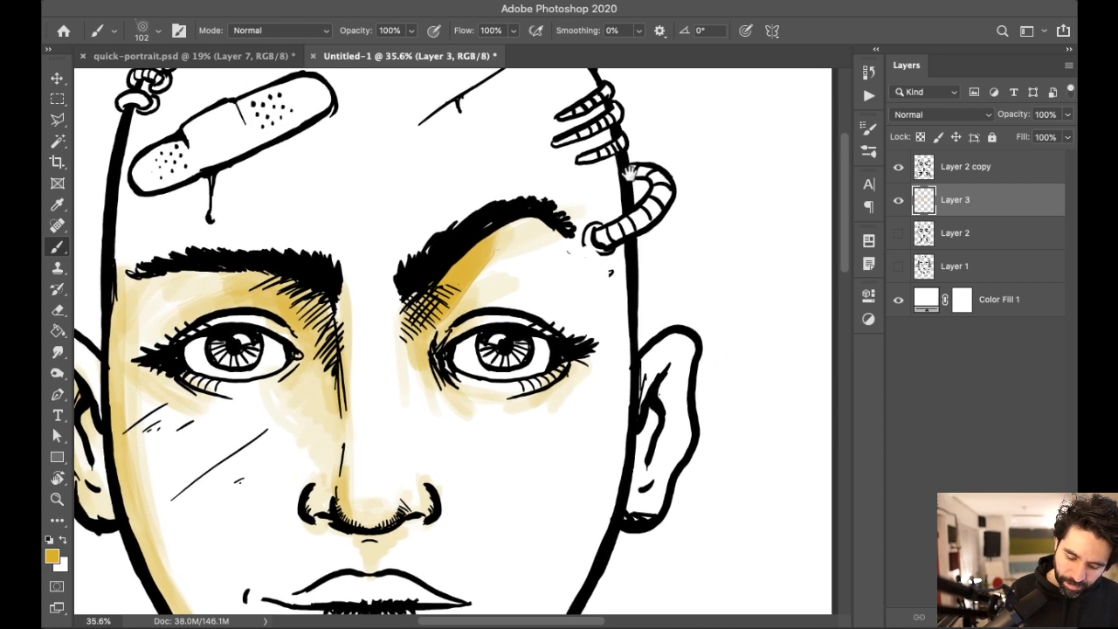
shift+click(364, 344)
key(ctrl+z)
Step: Shade the outer eye white and lower lid on the scarred-cheek side, reducing the brush size to 87 px
drag(538, 323, 668, 214)
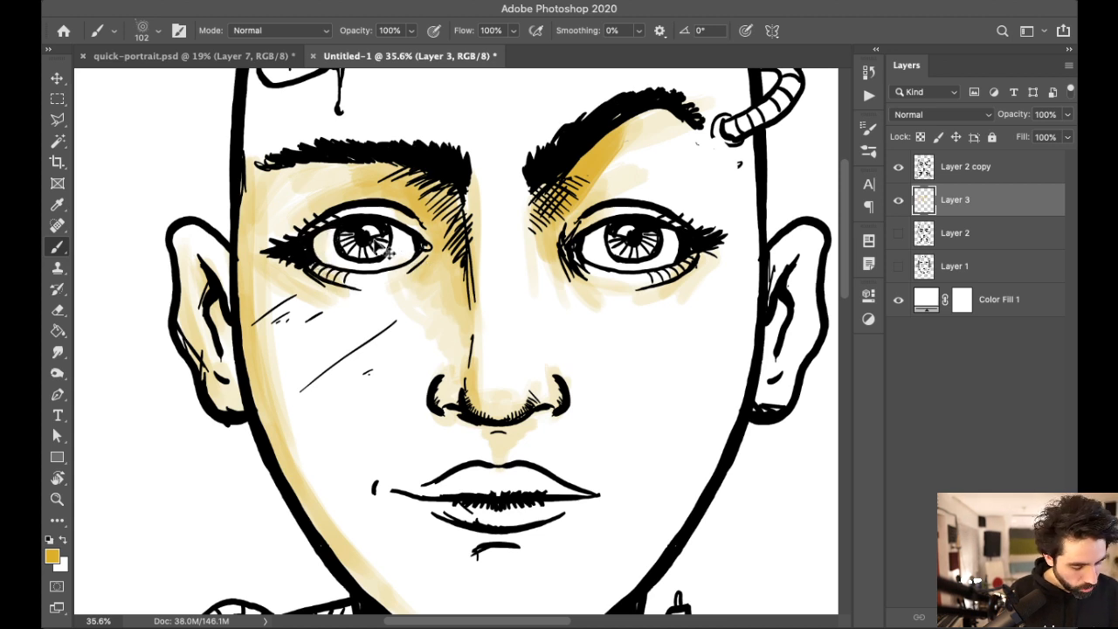
scroll(371, 241, up, 2)
drag(516, 291, 544, 312)
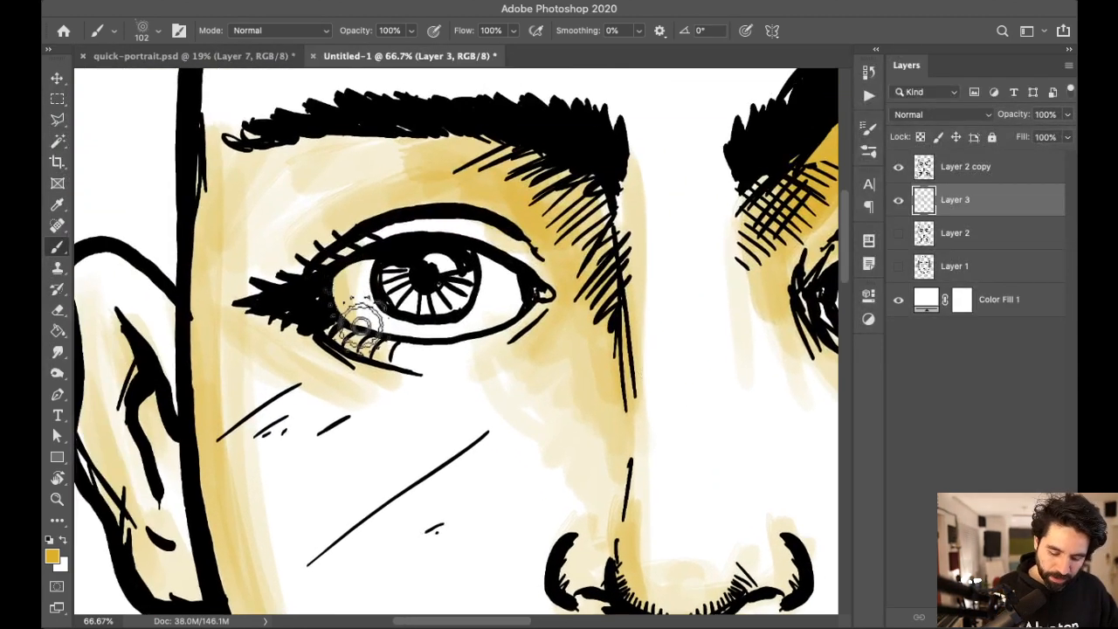
right_click(472, 229)
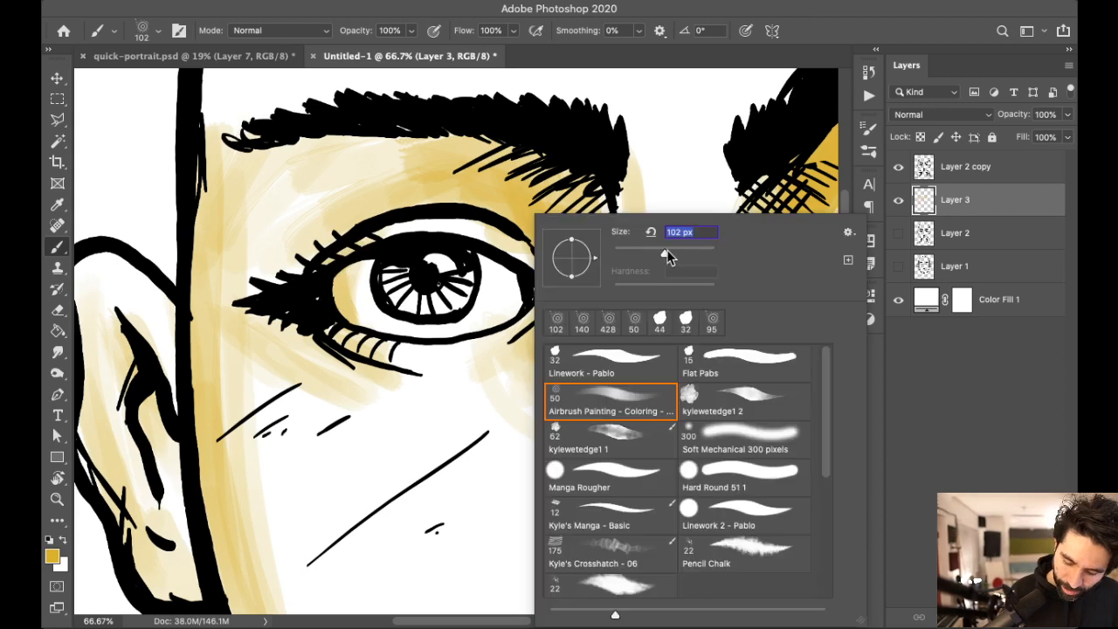
click(349, 276)
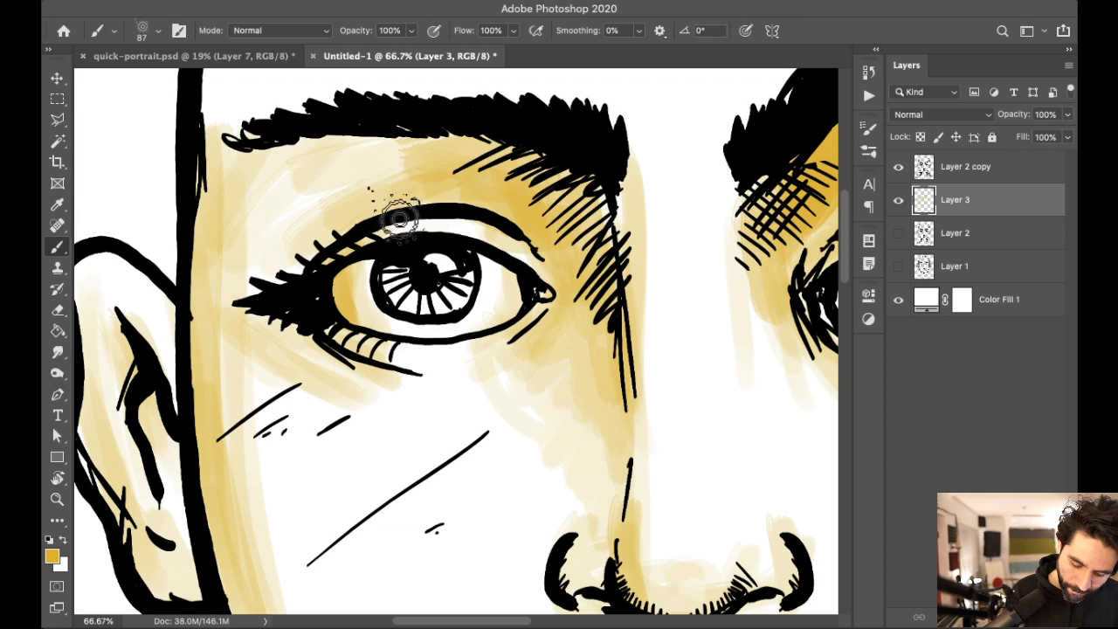
Step: Set the brush size to 75 px and shade both dotted end pads of the forehead bandage in gold
drag(423, 70, 429, 332)
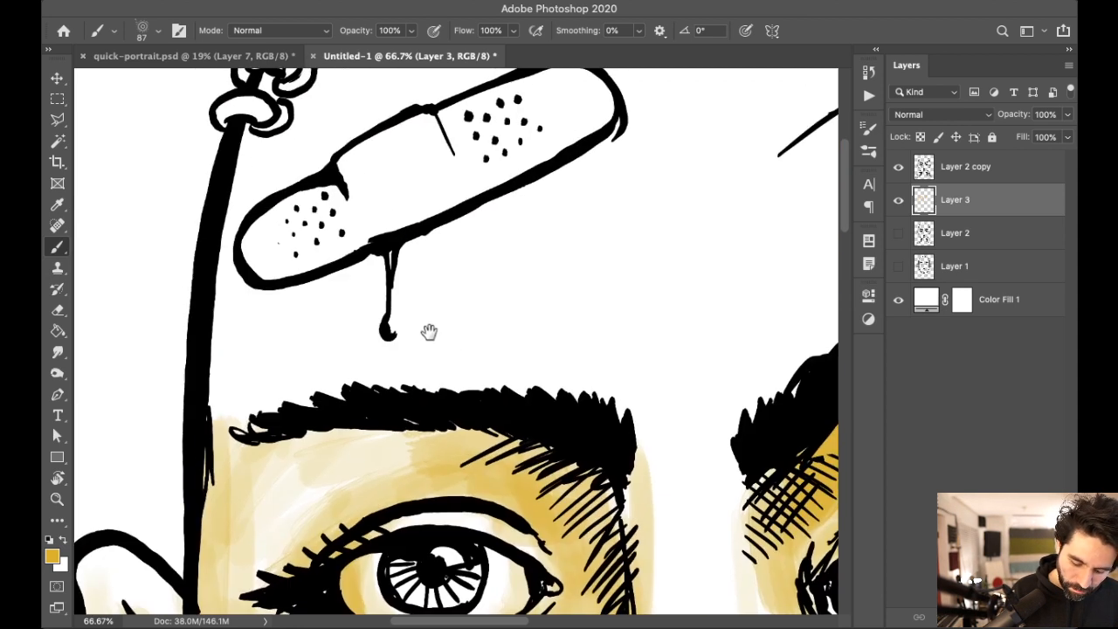
key(ctrl+minus)
right_click(346, 255)
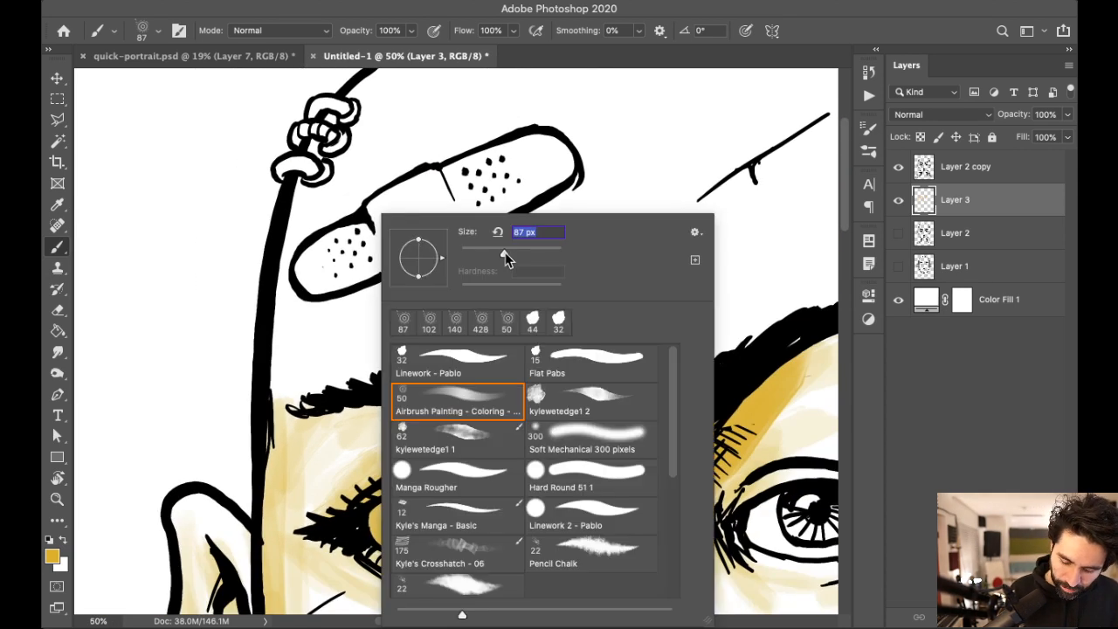
key(Return)
mouse_move(301, 277)
mouse_down()
mouse_move(315, 241)
mouse_move(349, 269)
mouse_move(369, 232)
mouse_move(340, 255)
mouse_move(345, 232)
mouse_move(375, 254)
mouse_up()
mouse_move(533, 146)
mouse_down()
mouse_move(475, 175)
mouse_move(565, 184)
mouse_move(447, 196)
mouse_up()
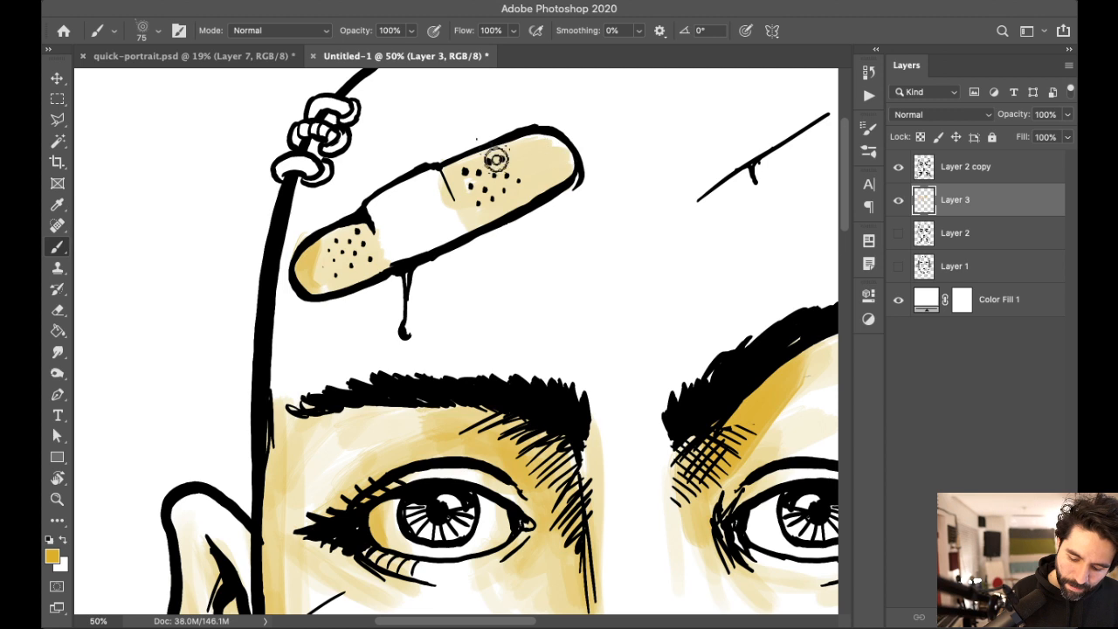
Step: Shade the forehead edge beside the bandage and around the ring piercings, reducing the brush size to 65 px
mouse_move(330, 239)
mouse_down()
mouse_move(302, 197)
mouse_move(284, 248)
mouse_move(283, 417)
mouse_move(321, 365)
mouse_move(291, 272)
mouse_move(300, 203)
mouse_move(342, 193)
mouse_move(284, 186)
mouse_move(339, 173)
mouse_up()
right_click(339, 173)
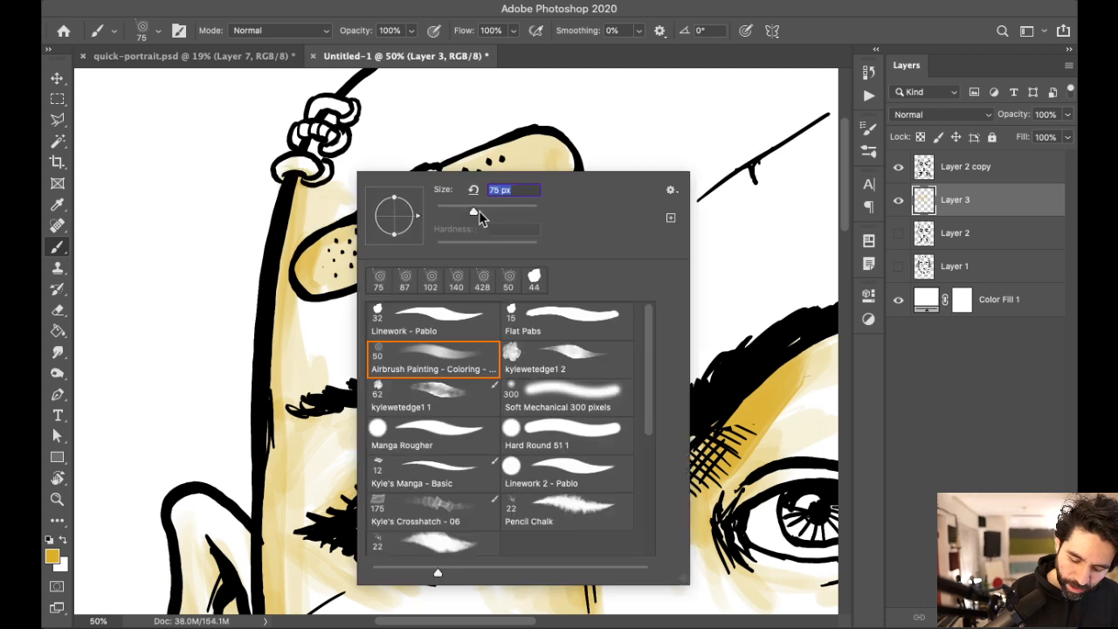
click(330, 153)
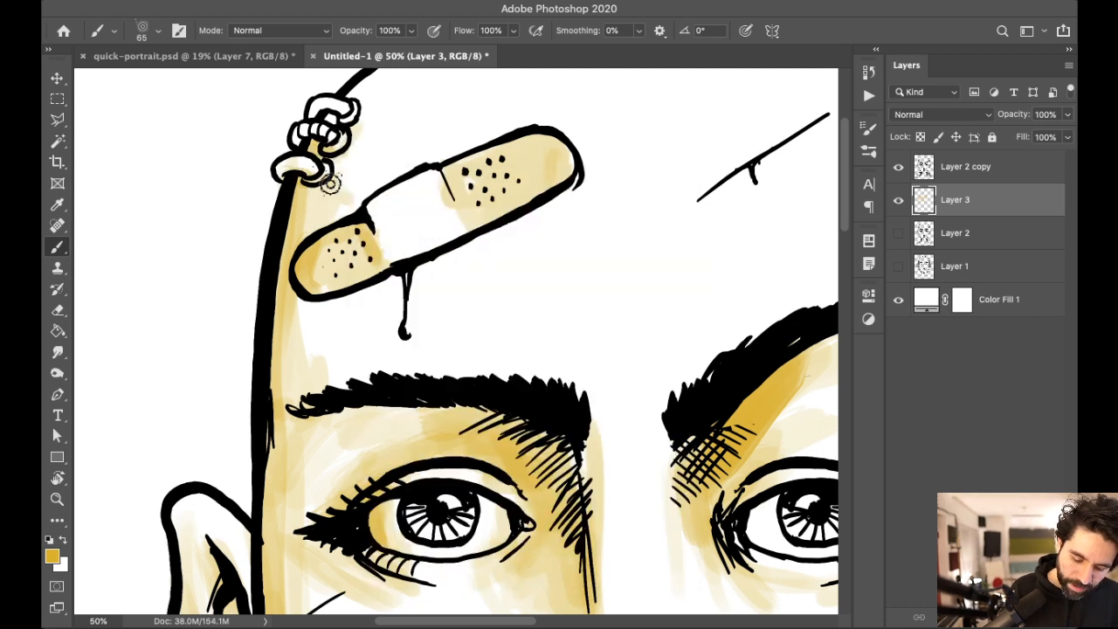
drag(359, 177, 489, 339)
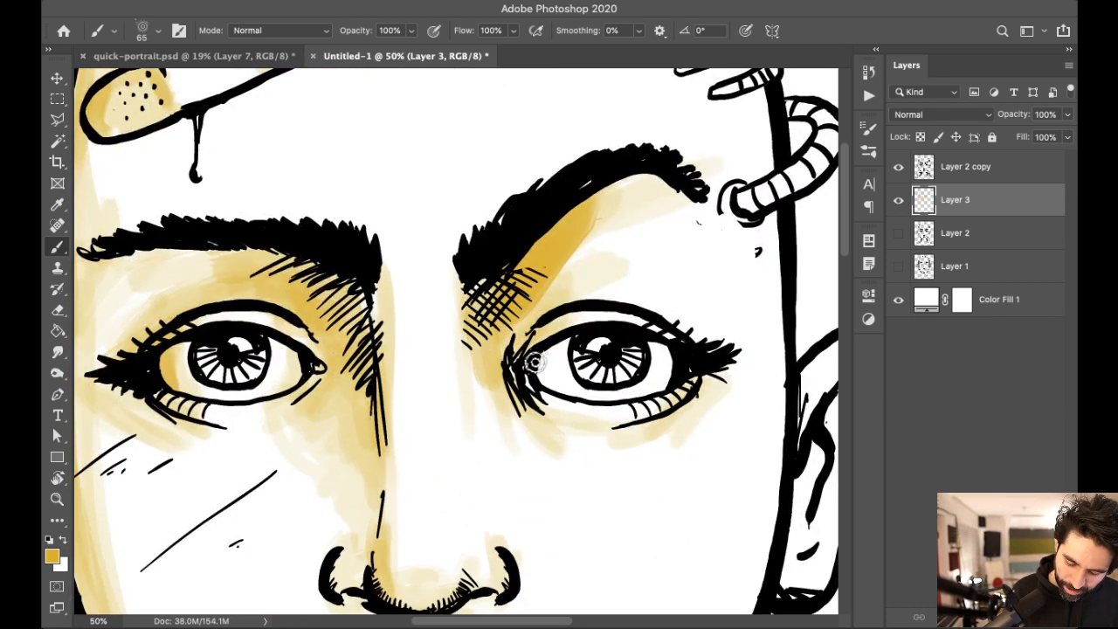
Step: Shade the inside and lobe of the ear on the unscarred side, the lips and the area under the lower lip in gold
scroll(528, 374, right, 8)
mouse_move(535, 304)
mouse_down()
mouse_move(504, 388)
mouse_move(515, 410)
mouse_up()
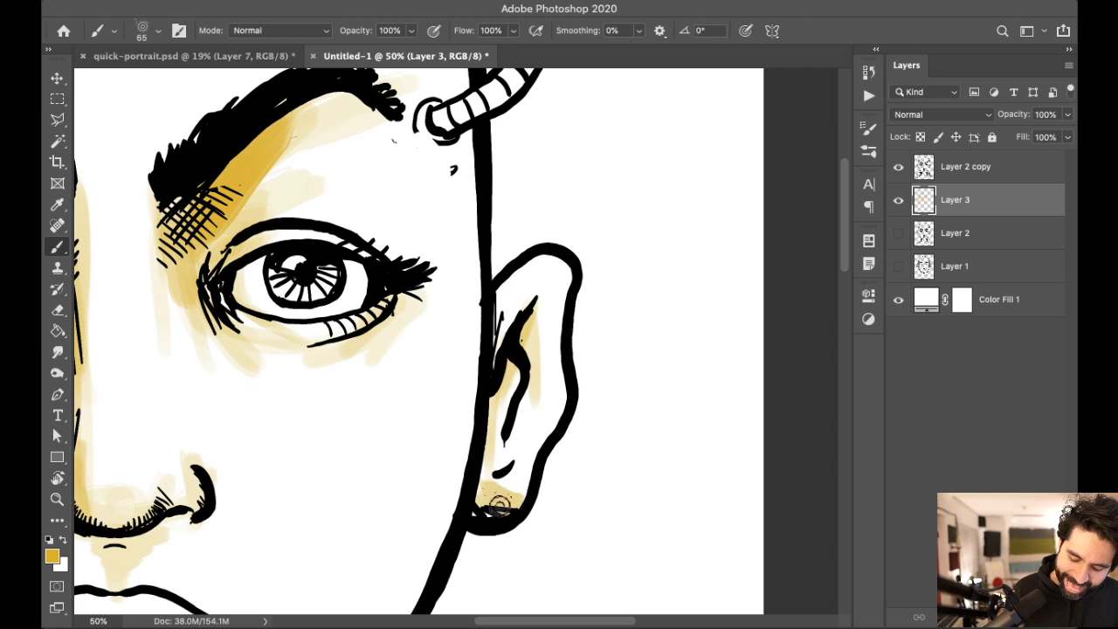
scroll(500, 504, down, 5)
scroll(643, 259, left, 5)
mouse_move(375, 337)
mouse_down()
mouse_move(521, 348)
mouse_move(373, 336)
mouse_move(458, 339)
mouse_move(379, 372)
mouse_move(401, 402)
mouse_move(486, 377)
mouse_up()
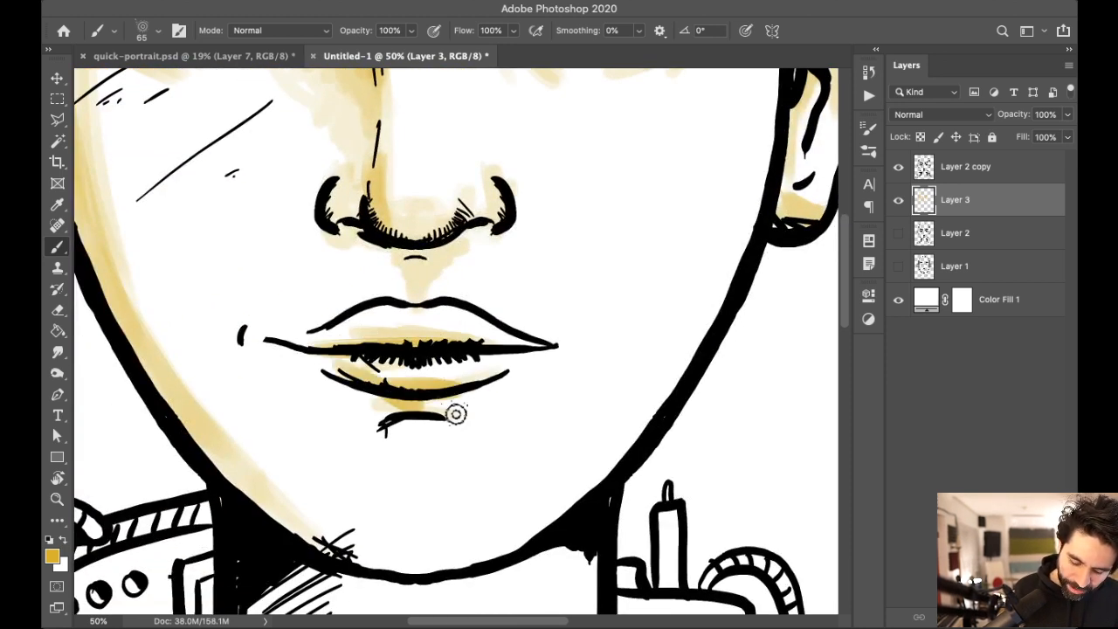
Step: Shade the jaw and chin edge in gold, raising the brush size to 166 px
scroll(532, 398, down, 3)
scroll(532, 399, left, 2)
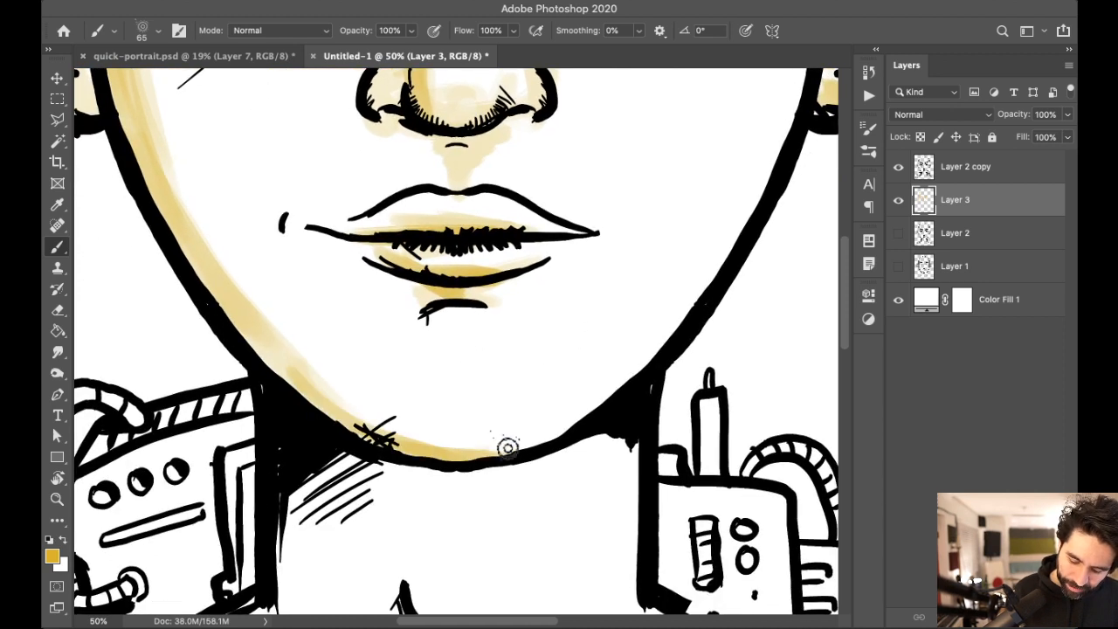
right_click(523, 372)
text(166)
key(Return)
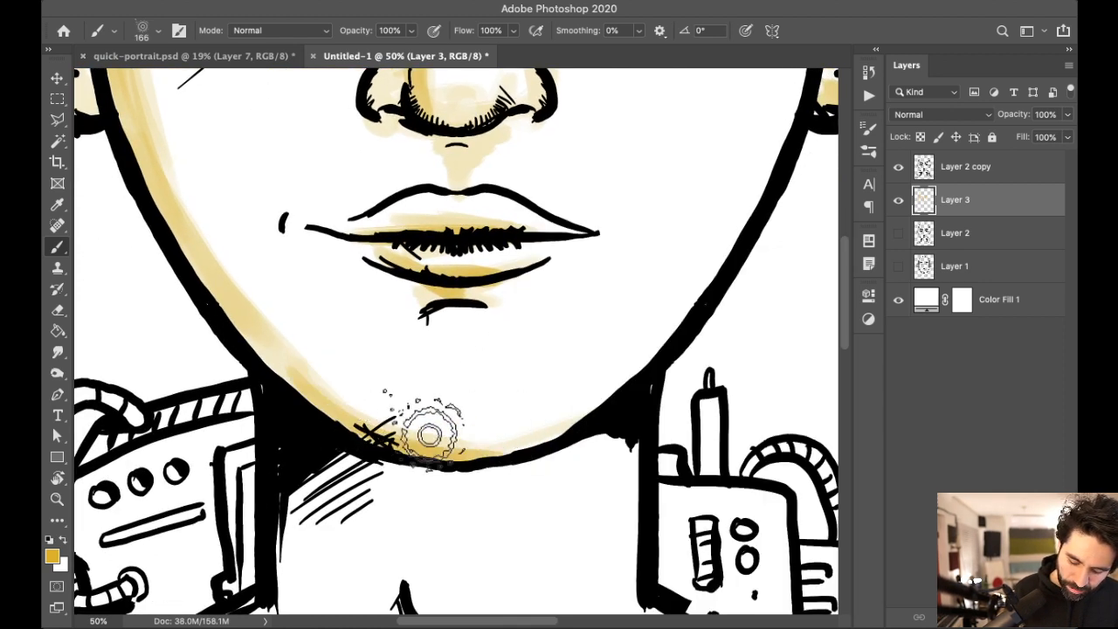
drag(220, 274, 450, 435)
Step: Shade the neck under the jaw and the upper chest around the throat mark in gold
mouse_move(374, 465)
mouse_down()
mouse_move(302, 514)
mouse_move(336, 502)
mouse_up()
drag(485, 404, 570, 201)
mouse_move(434, 255)
mouse_down()
mouse_move(406, 311)
mouse_move(494, 292)
mouse_move(395, 416)
mouse_move(476, 430)
mouse_move(394, 370)
mouse_move(431, 425)
mouse_move(498, 456)
mouse_move(393, 317)
mouse_up()
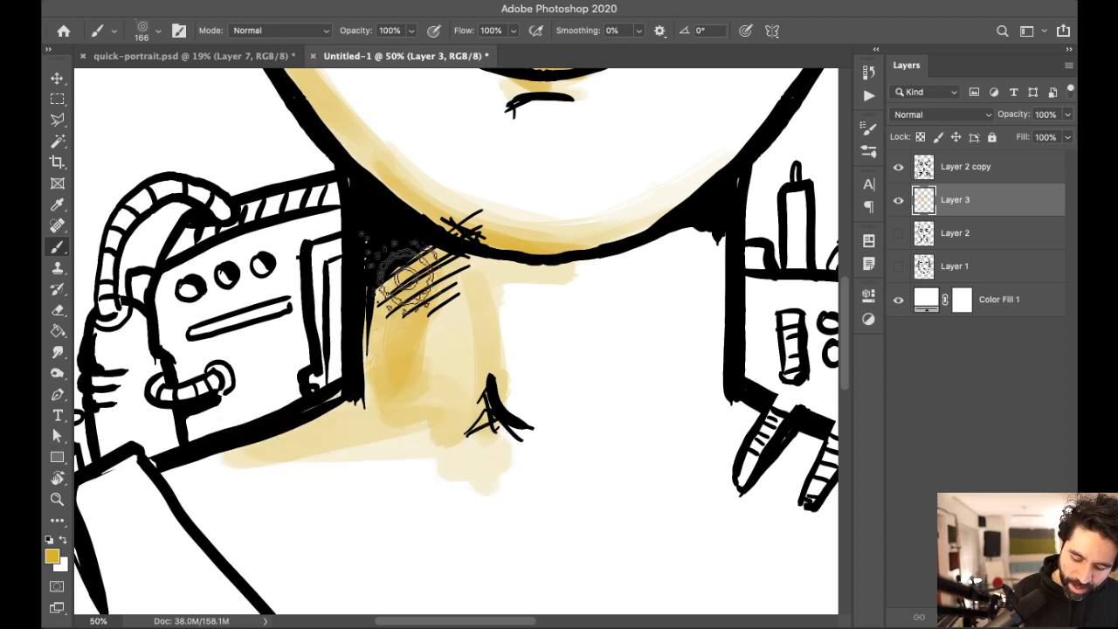
scroll(506, 340, down, 2)
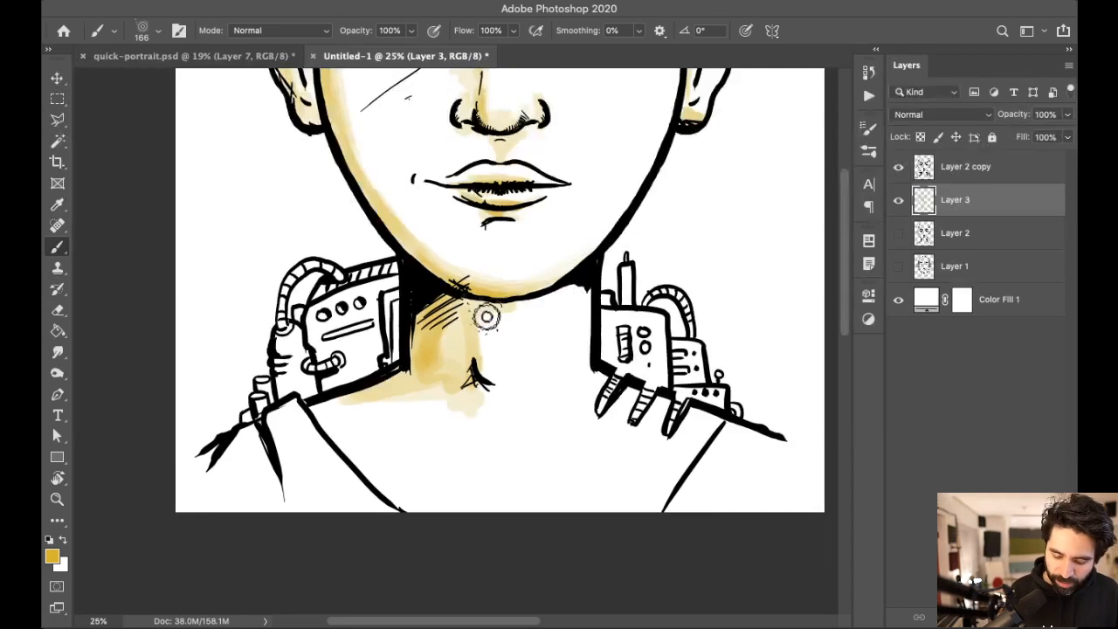
mouse_move(516, 316)
mouse_down()
mouse_move(471, 345)
mouse_move(461, 370)
mouse_move(482, 397)
mouse_move(450, 391)
mouse_move(419, 405)
mouse_move(425, 419)
mouse_move(501, 428)
mouse_move(466, 332)
mouse_move(466, 295)
mouse_move(483, 334)
mouse_move(552, 285)
mouse_move(419, 324)
mouse_up()
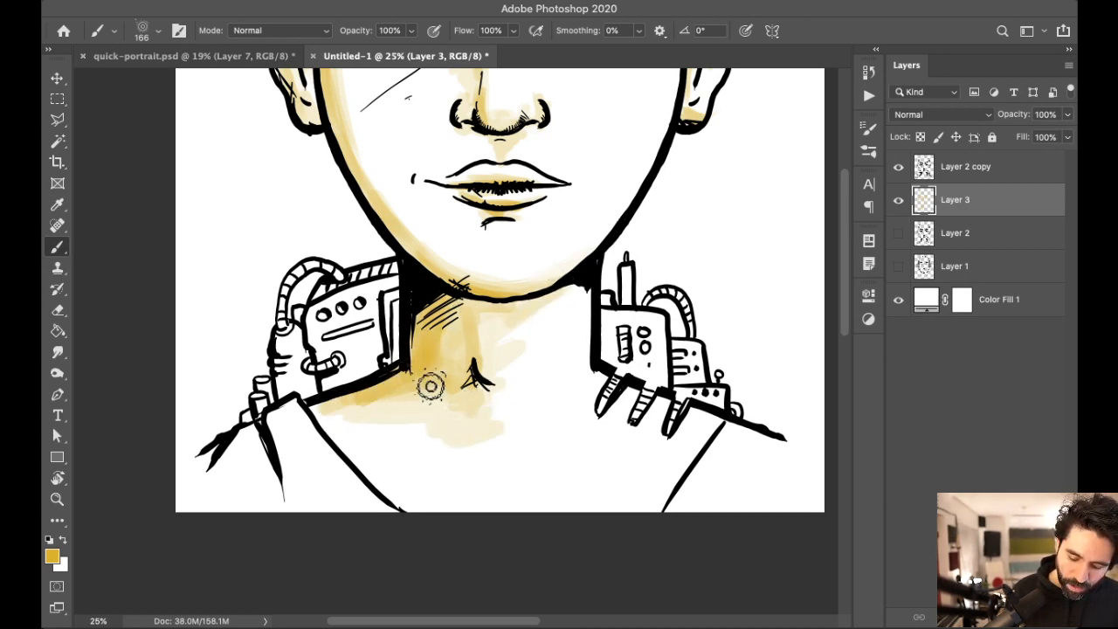
Step: Deepen the gold shading along the scarred-cheek side of the face and add a soft tone beneath the arched eyebrow
scroll(467, 337, up, 4)
mouse_move(324, 215)
mouse_down()
mouse_move(417, 381)
mouse_move(385, 377)
mouse_up()
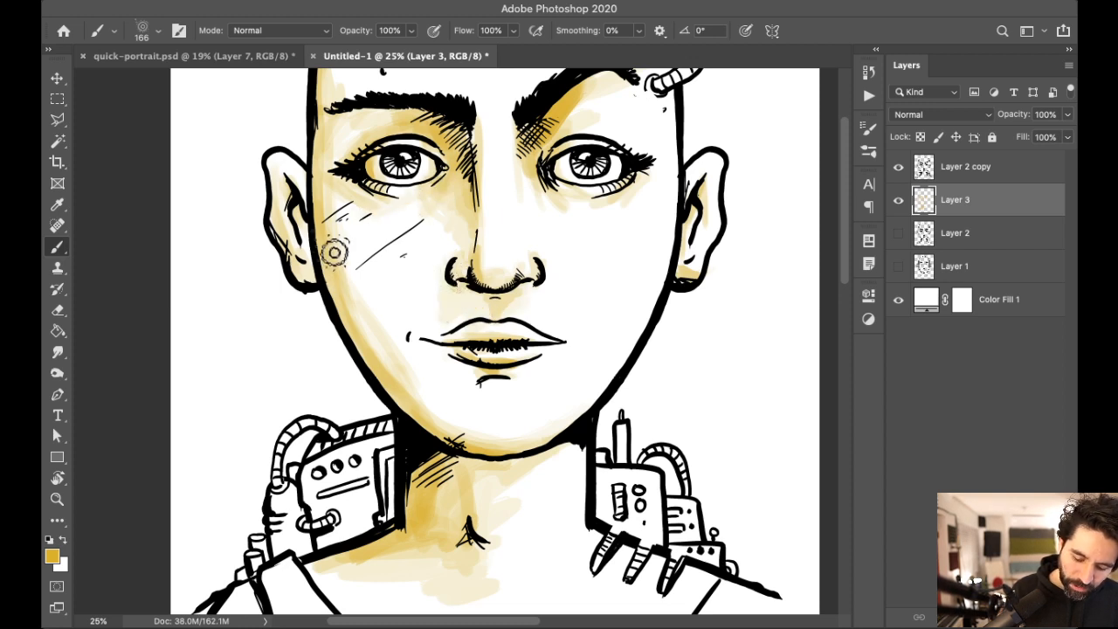
drag(431, 202, 421, 343)
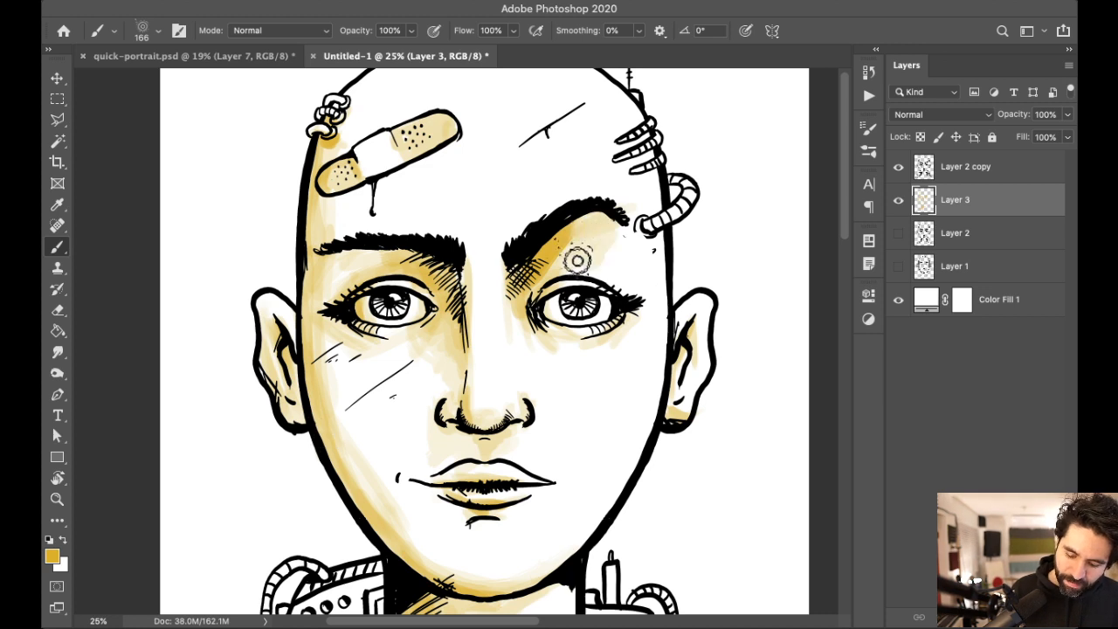
scroll(680, 254, up, 5)
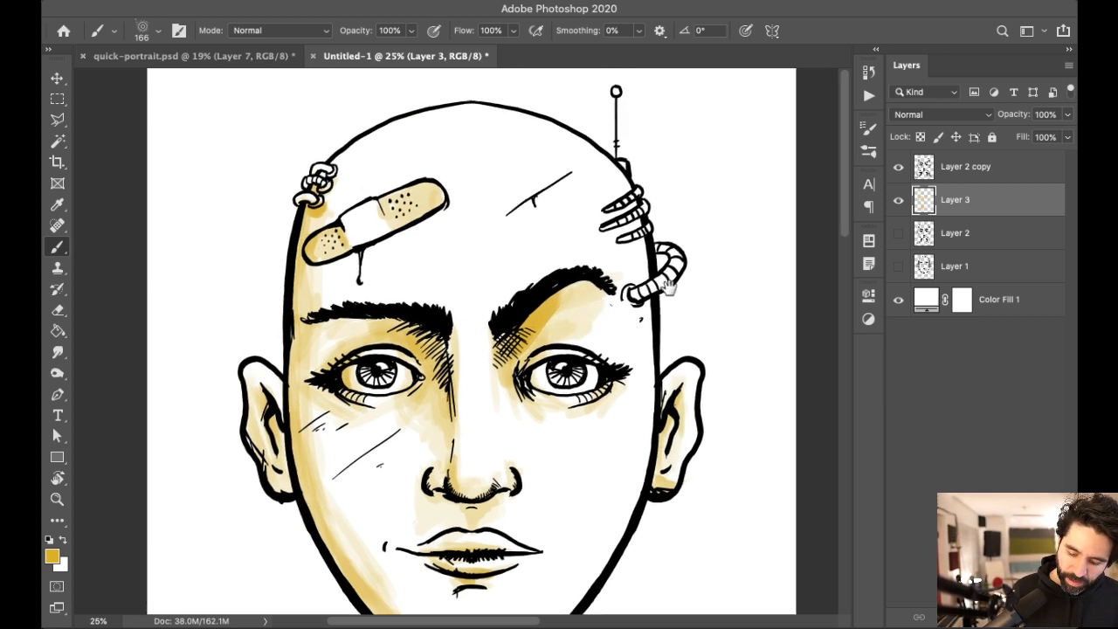
Step: Set the brush size to 51 px and shade gold shadows beneath the three temple claws and around the tube socket
scroll(647, 252, up, 4)
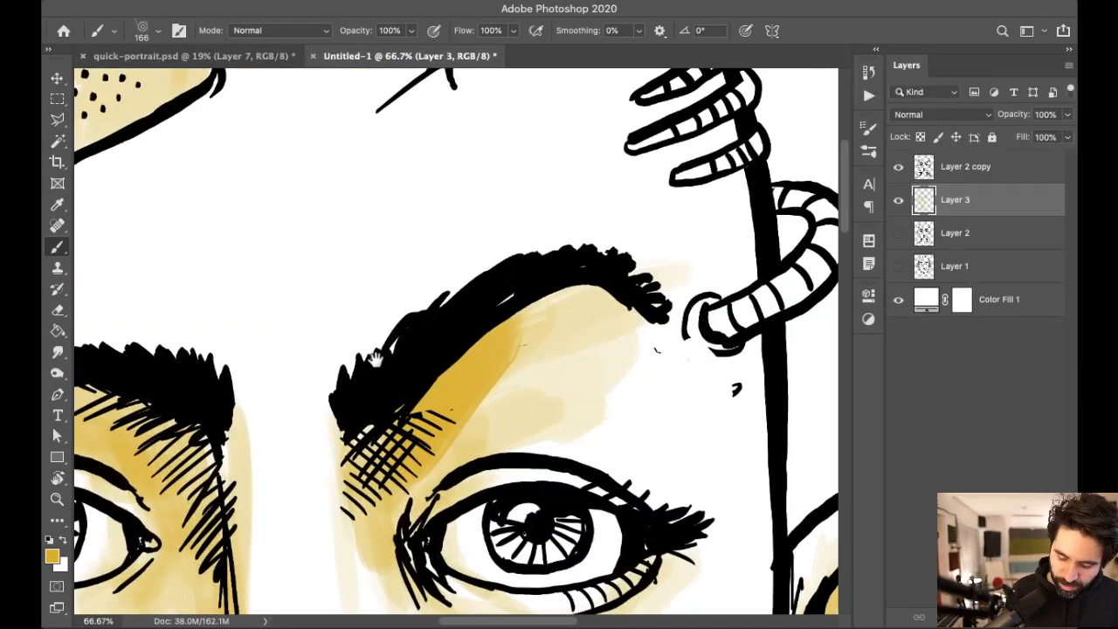
right_click(484, 295)
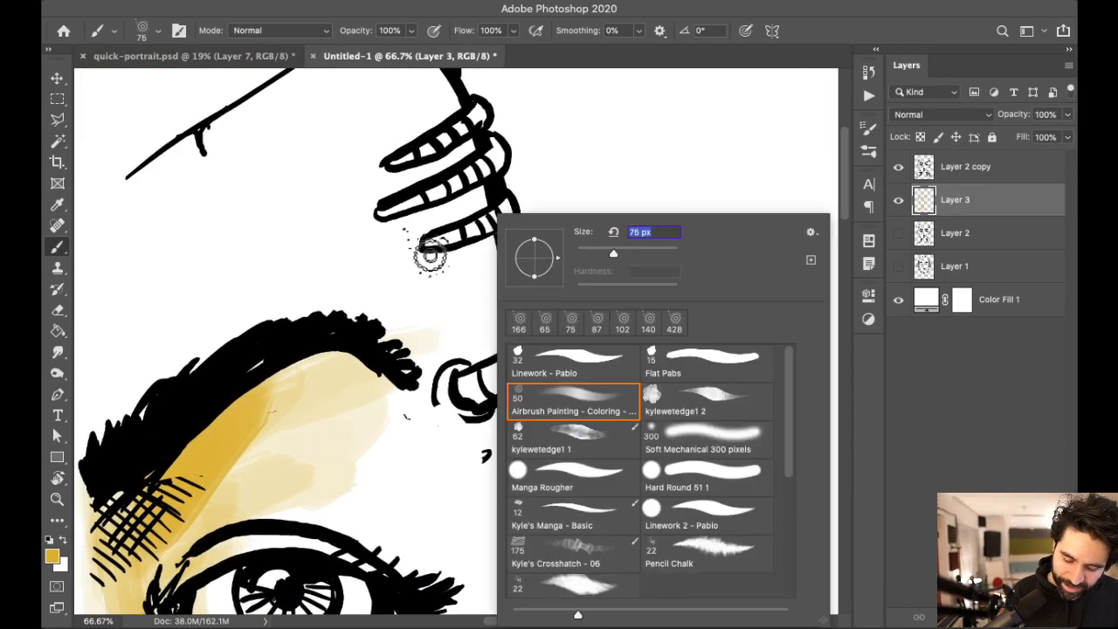
click(429, 252)
right_click(614, 245)
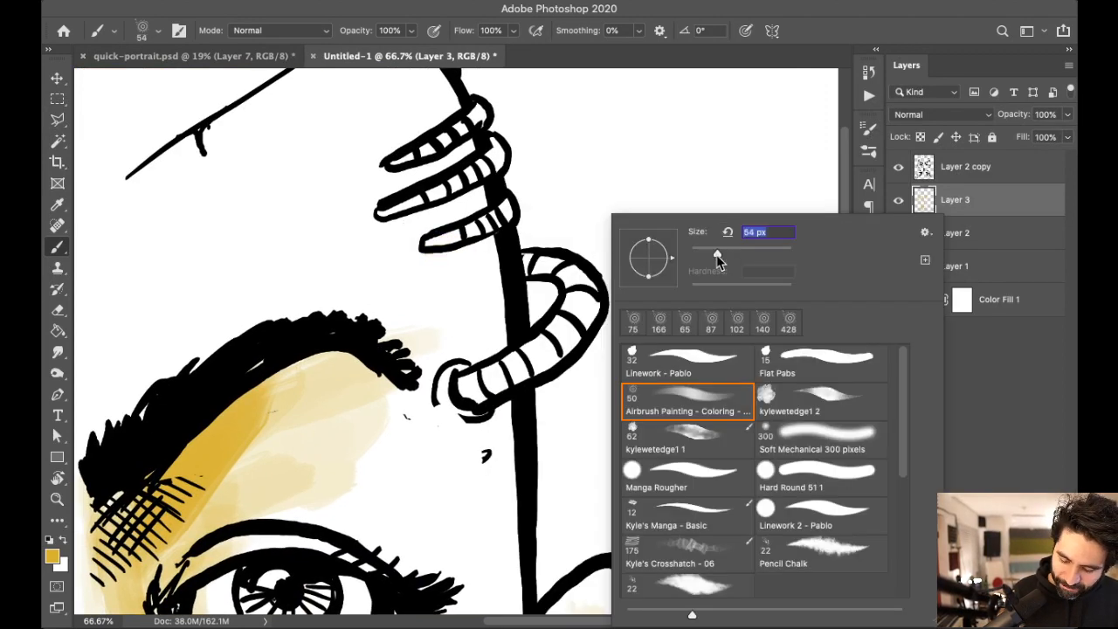
key(Return)
drag(388, 222, 443, 207)
drag(489, 247, 442, 258)
drag(406, 171, 464, 158)
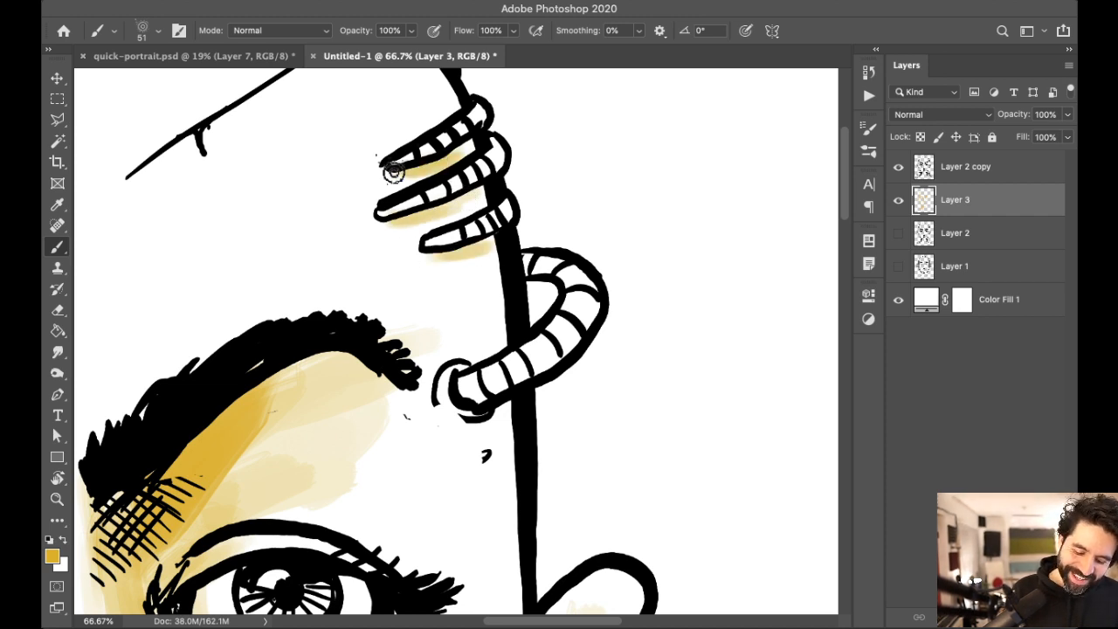
drag(441, 374, 476, 428)
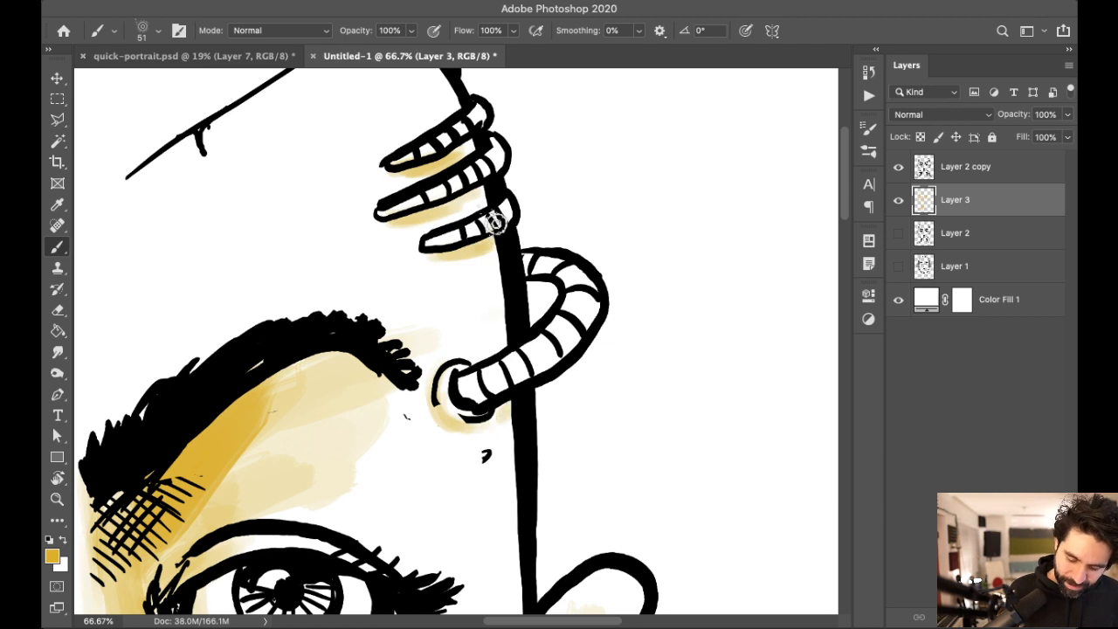
Step: Shade thin gold shadows beneath the forehead scar, the bandage's lower edge and its drip
scroll(473, 139, up, 5)
scroll(473, 139, left, 6)
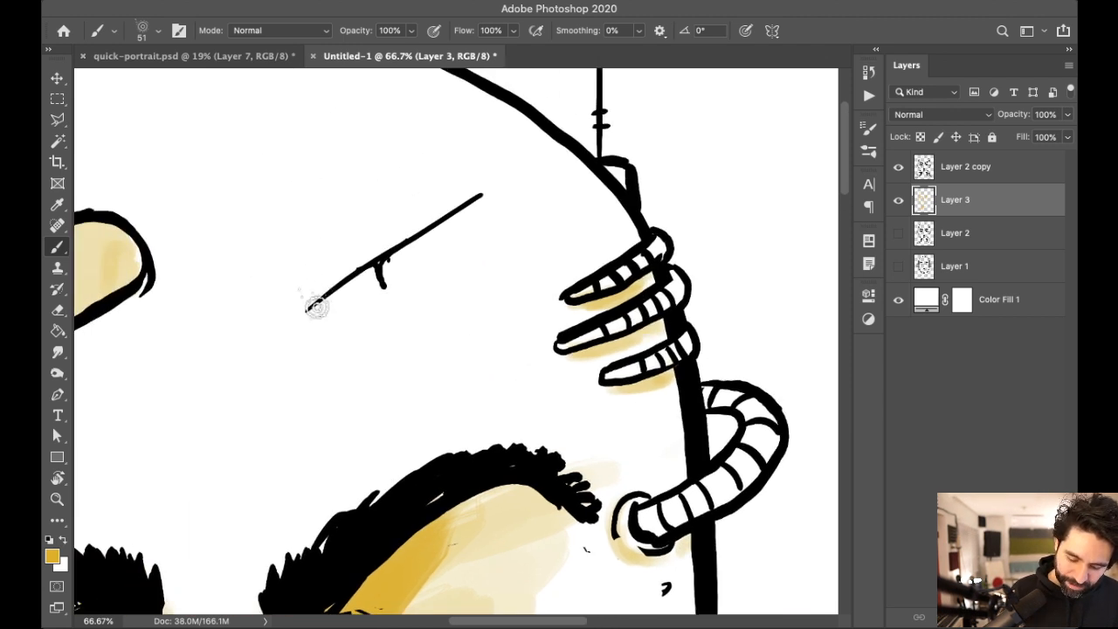
drag(390, 262, 487, 208)
scroll(404, 272, left, 10)
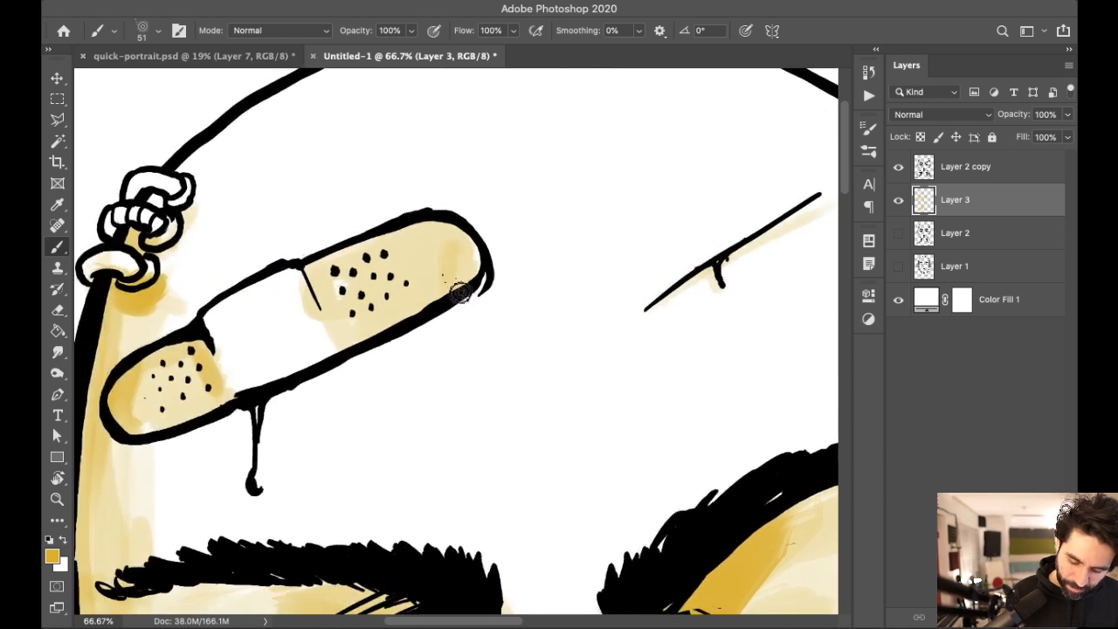
mouse_move(351, 352)
mouse_down()
mouse_move(200, 427)
mouse_move(247, 428)
mouse_move(226, 431)
mouse_up()
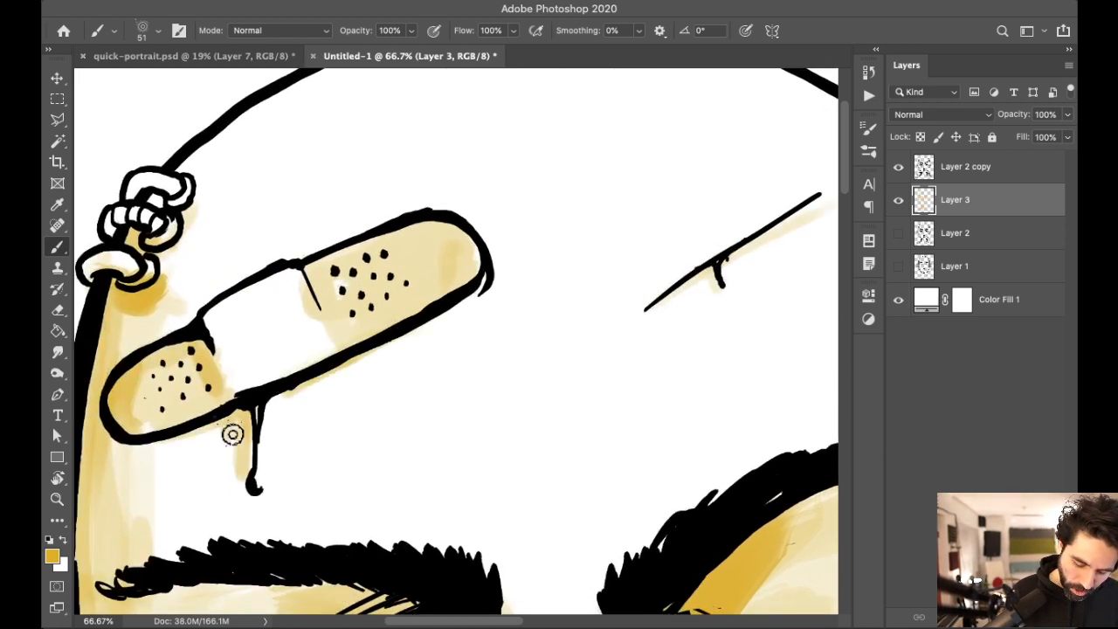
Step: Shade the neckline and strap edges on the shaded shoulder and the skin around the opposite shoulder's claws in gold
scroll(204, 343, down, 3)
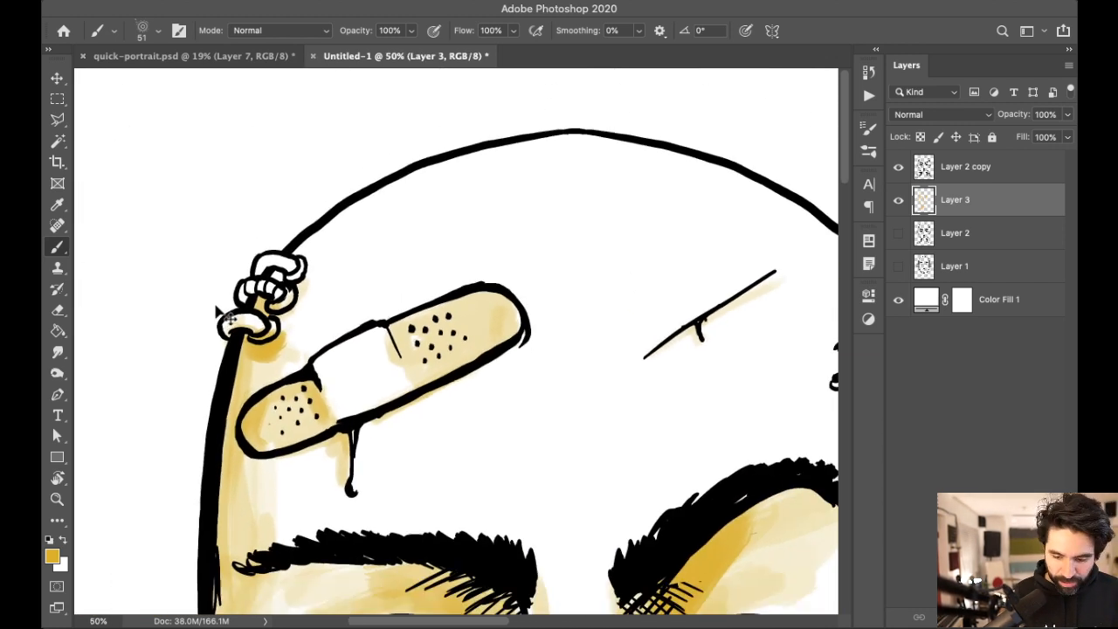
mouse_move(658, 391)
mouse_down()
mouse_move(623, 386)
mouse_move(636, 399)
mouse_move(639, 352)
mouse_move(666, 358)
mouse_move(765, 87)
mouse_up()
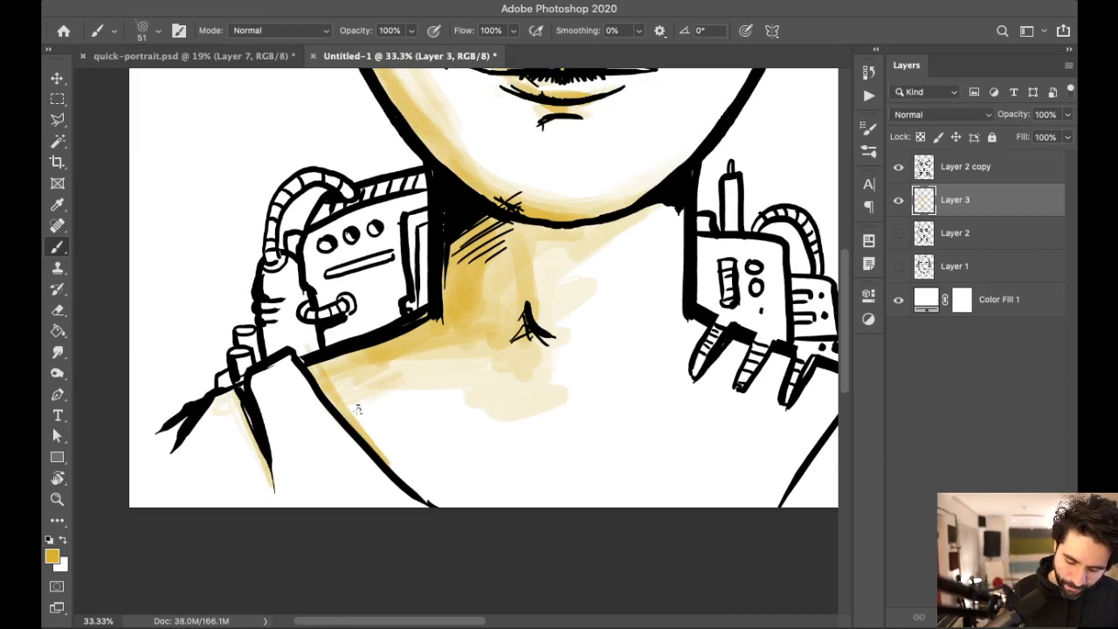
drag(669, 387, 560, 459)
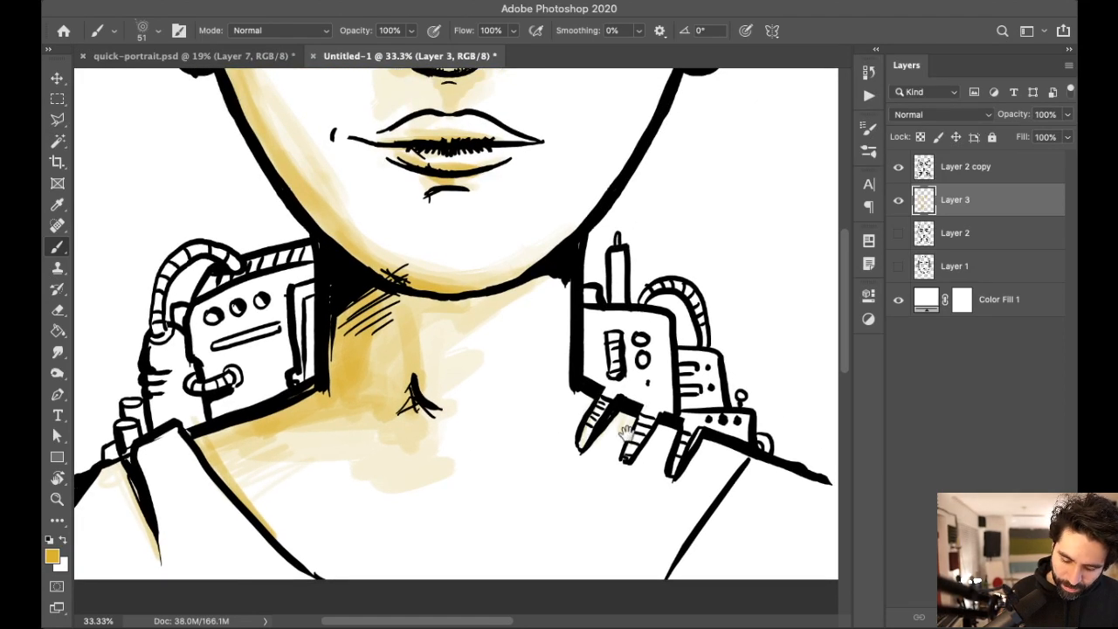
Step: Keep the current gold as the foreground color and paint a round sample dot on the blank canvas beside the head
key(ctrl+minus)
key(ctrl+minus)
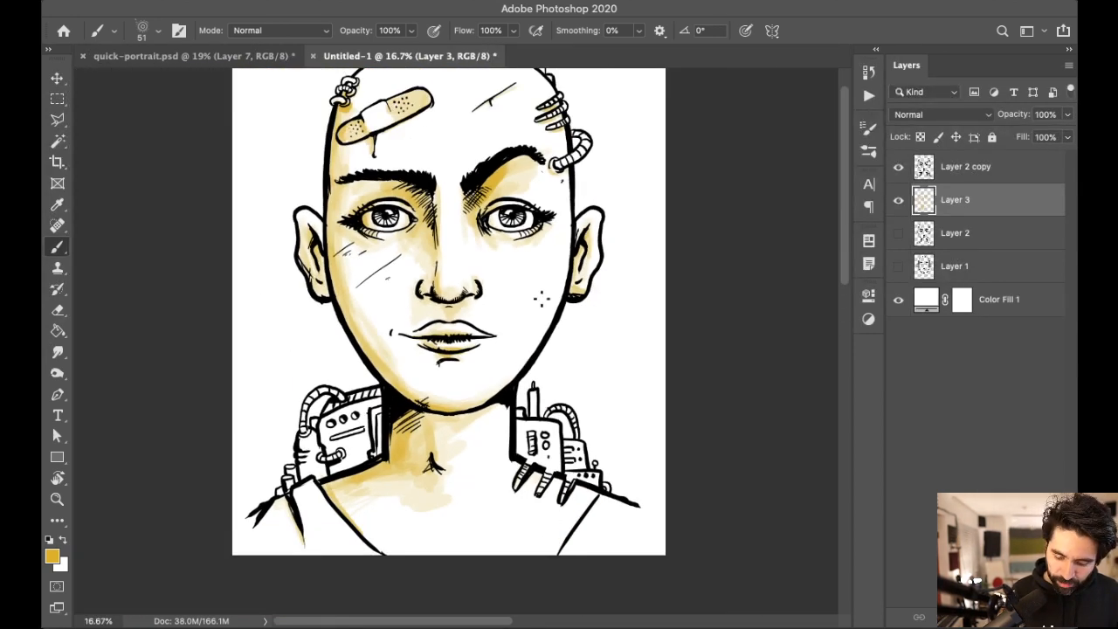
scroll(546, 298, up, 3)
scroll(546, 299, right, 1)
right_click(552, 299)
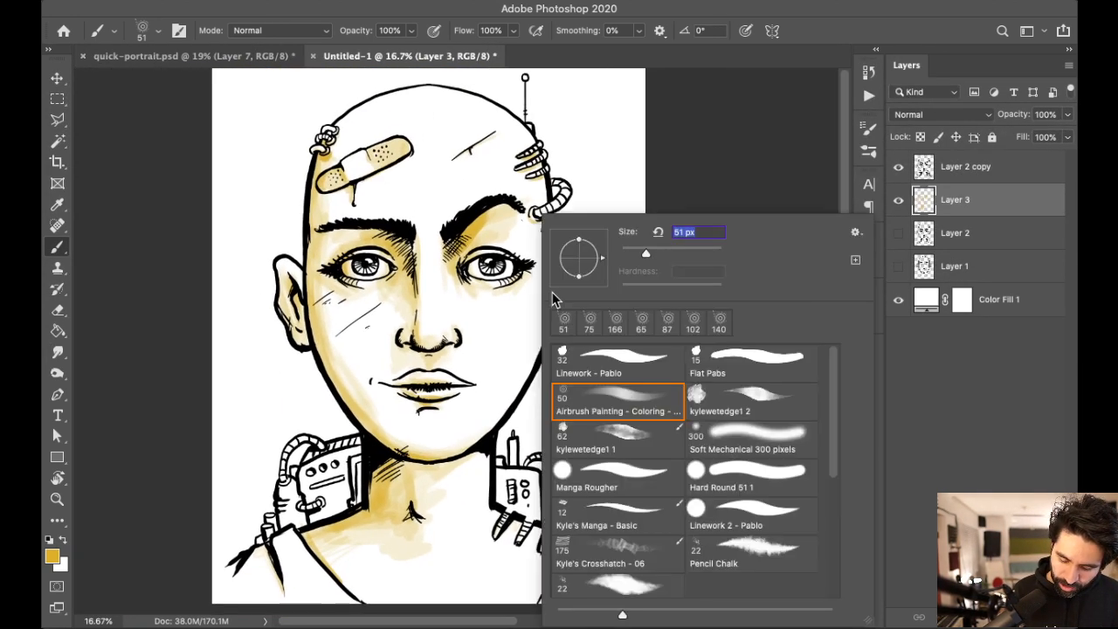
click(55, 556)
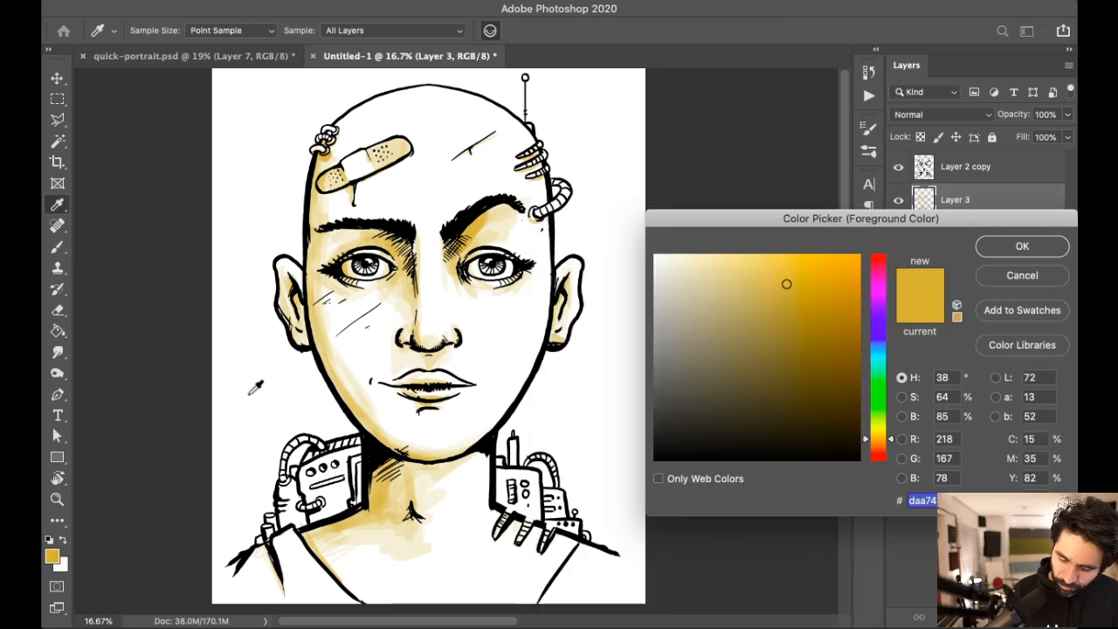
key(Return)
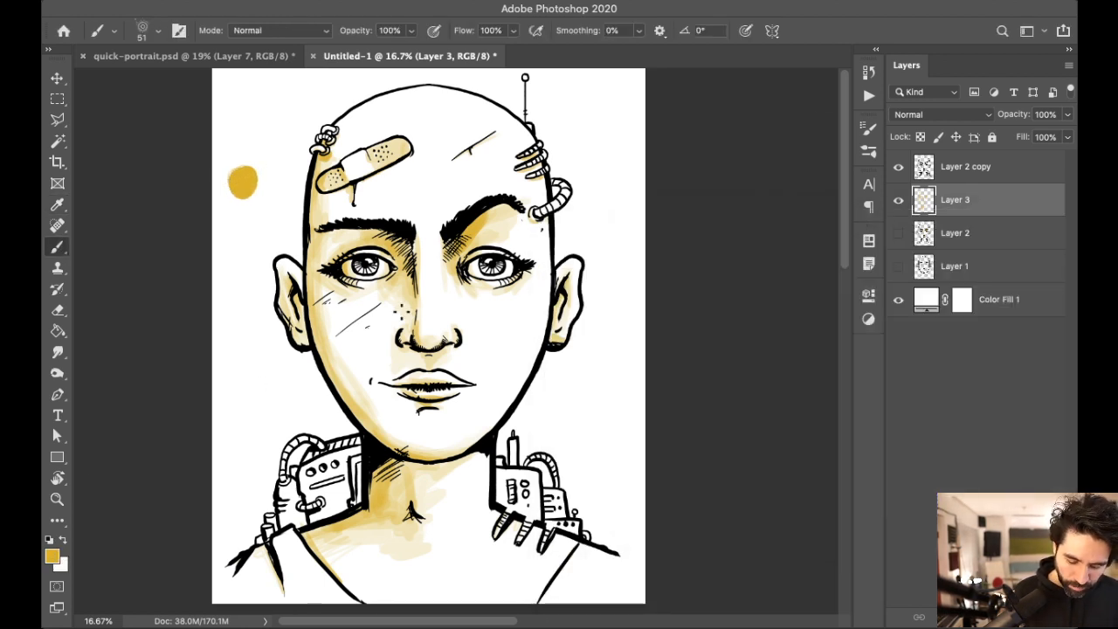
Step: Set the foreground color to light blue (H 199, S 68, B 89) and paint a sample dot above the gold one
click(58, 559)
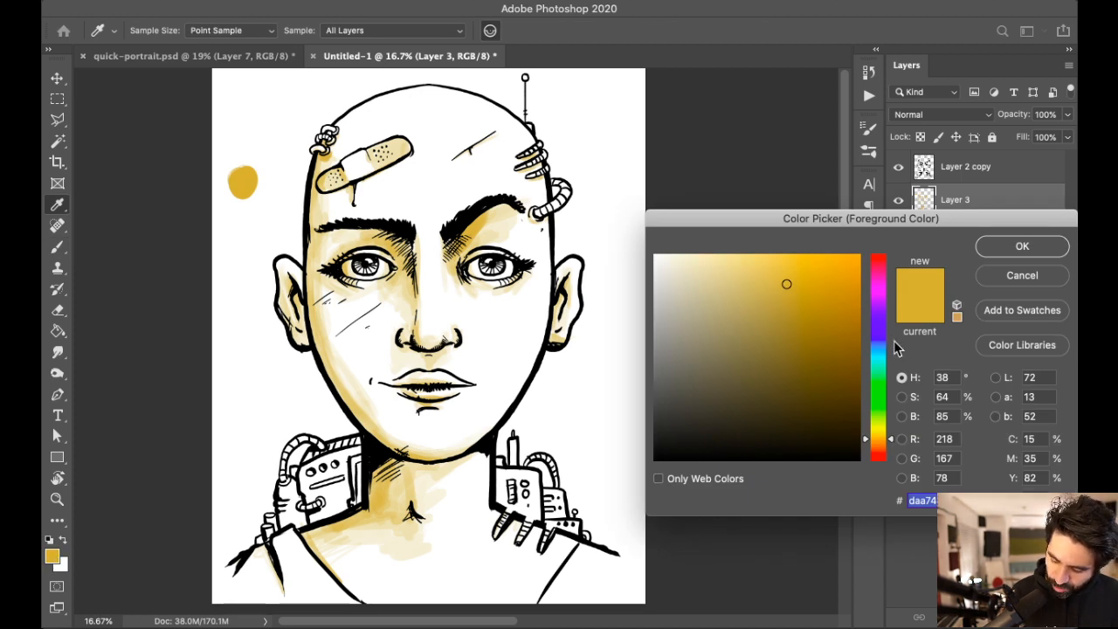
mouse_move(884, 351)
mouse_down()
mouse_move(884, 341)
mouse_move(893, 350)
mouse_up()
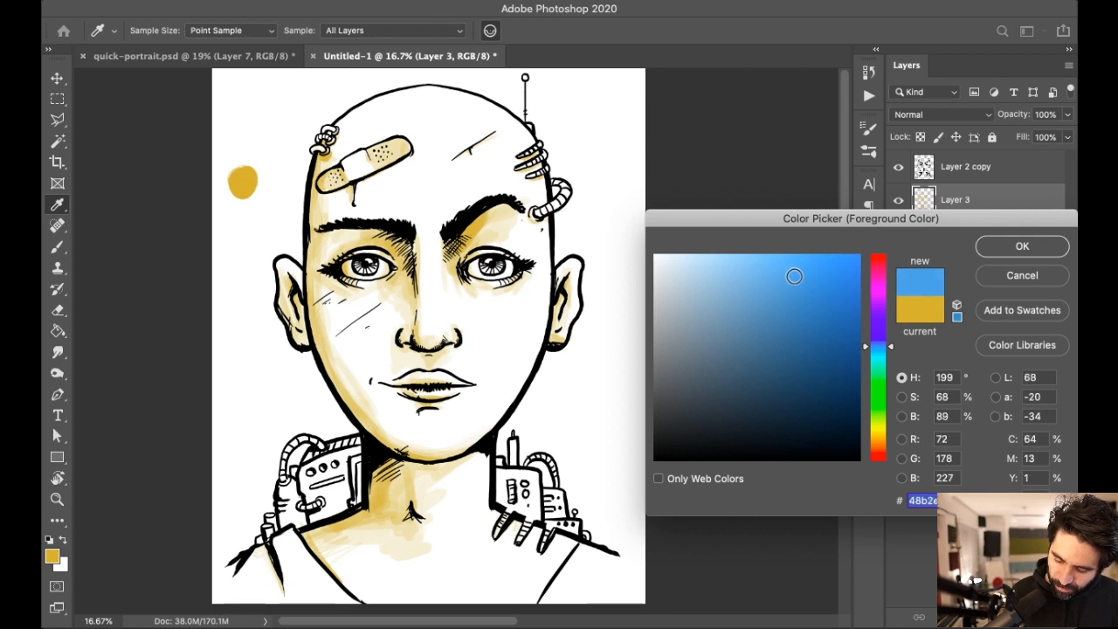
click(1022, 247)
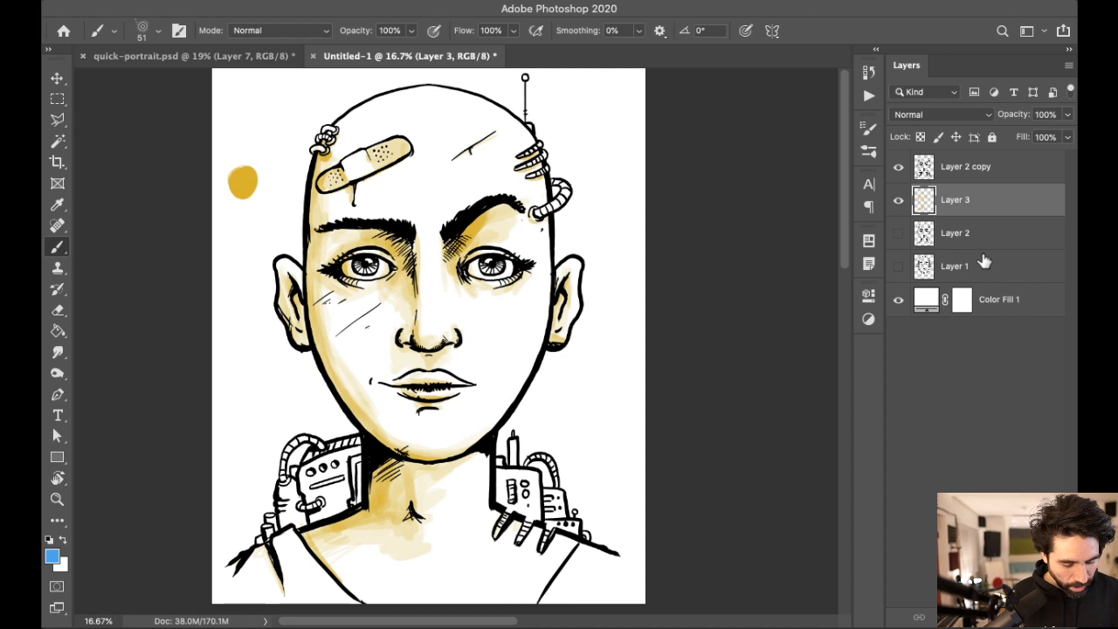
key(super+plus)
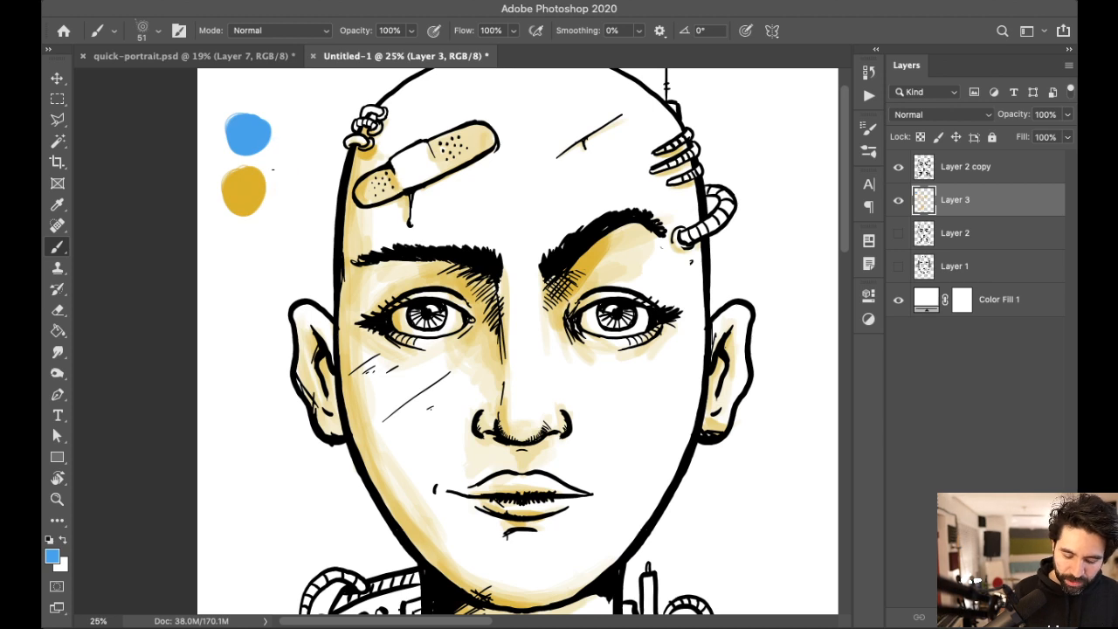
Step: Add a new layer directly above the gold shading layer and set its blend mode to Multiply
scroll(651, 347, right, 5)
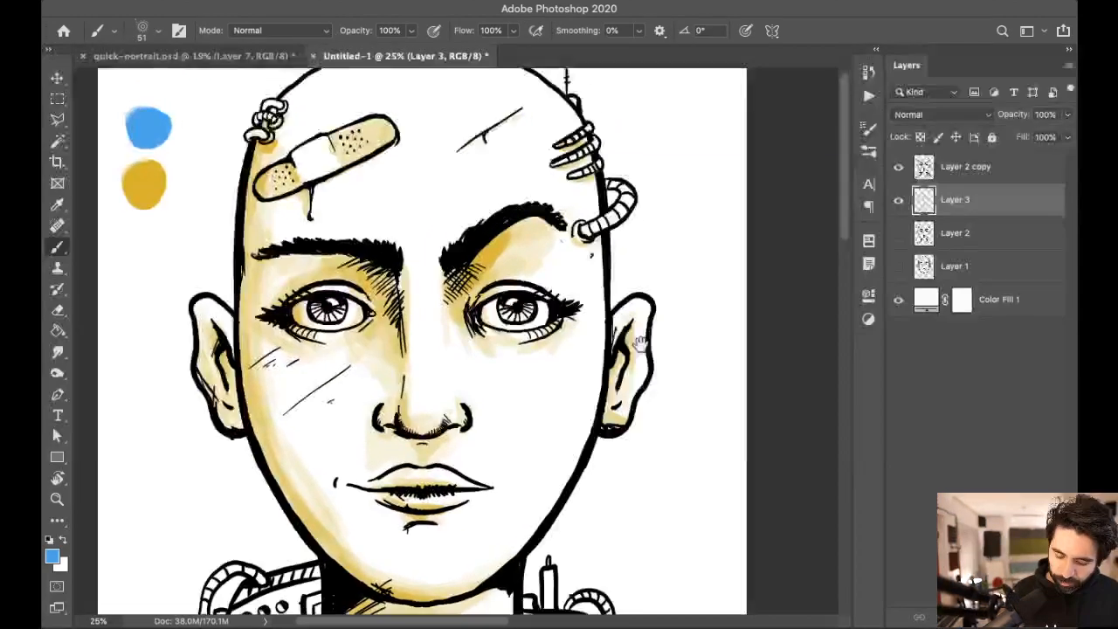
scroll(638, 336, left, 1)
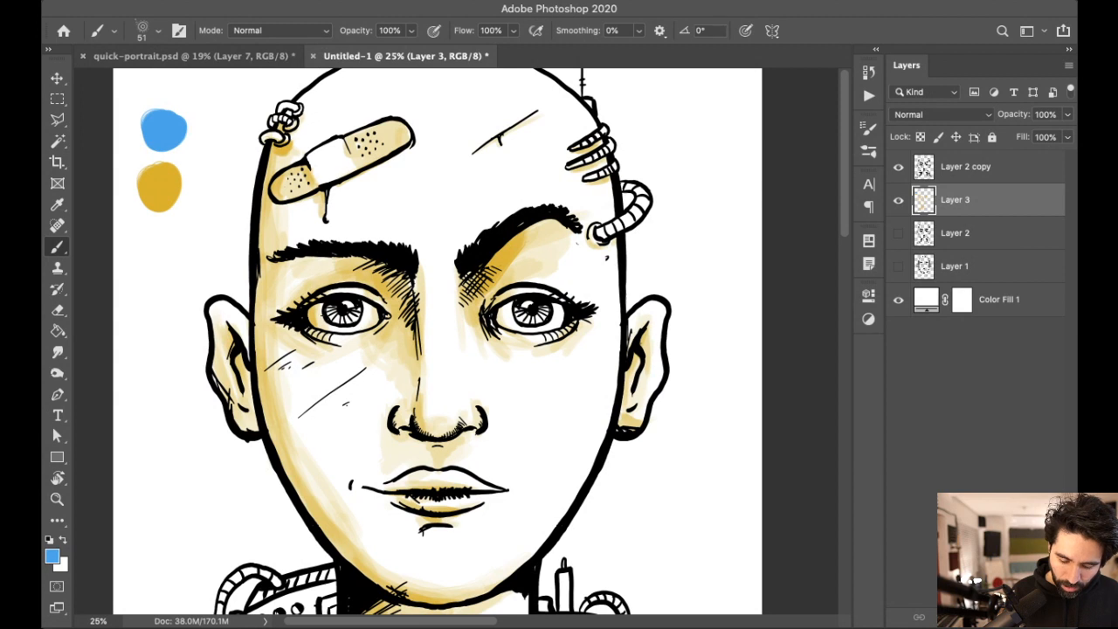
key(super+equal)
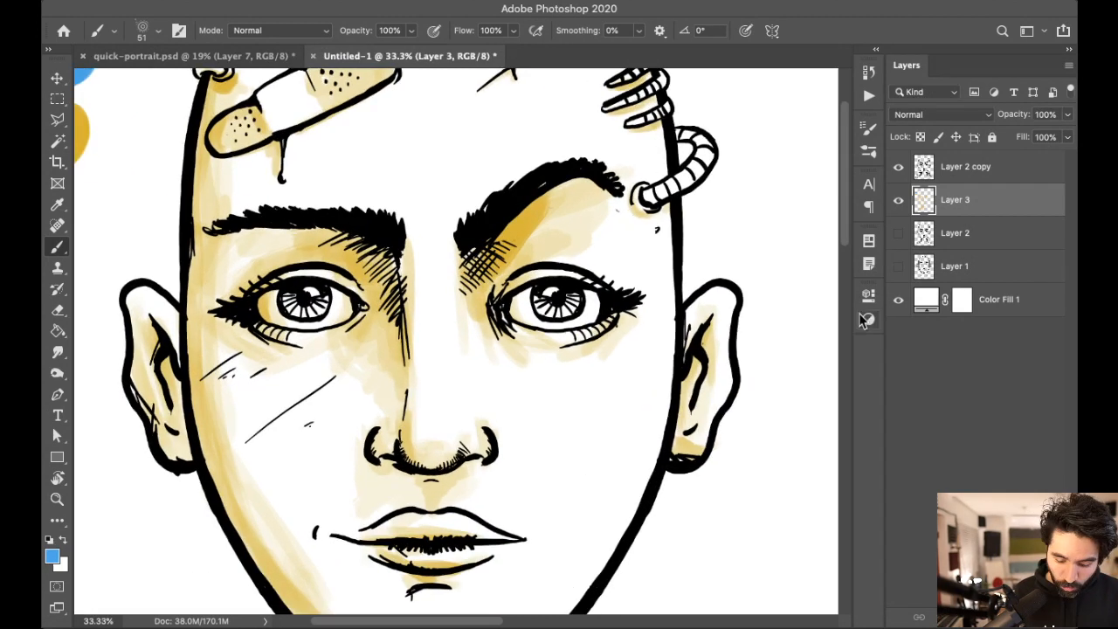
key(super+shift+alt+n)
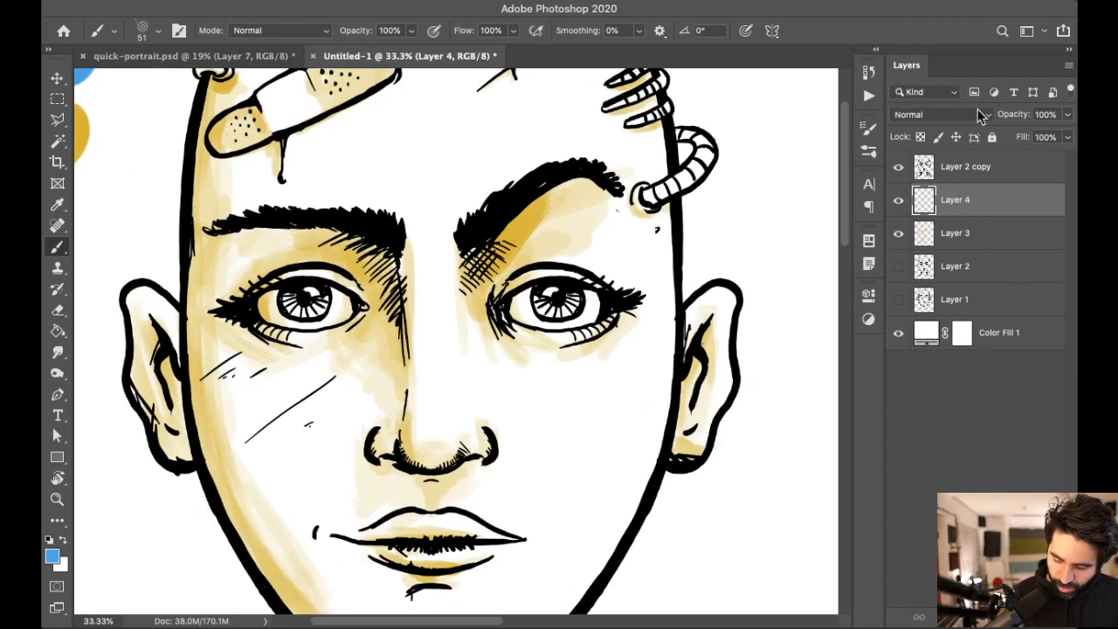
scroll(610, 282, left, 5)
click(940, 114)
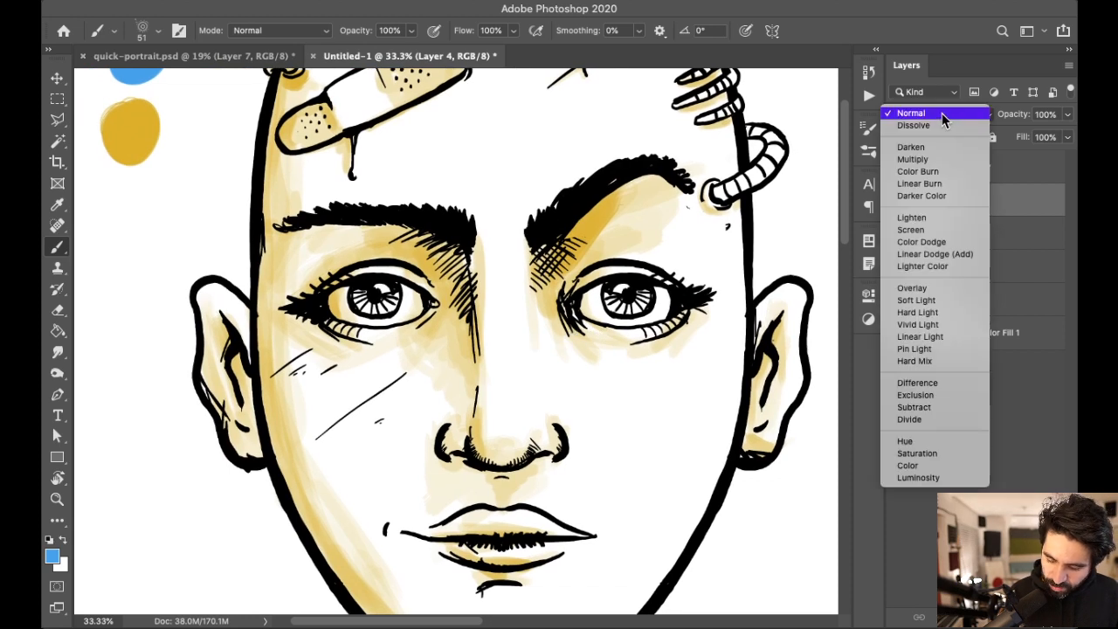
click(956, 161)
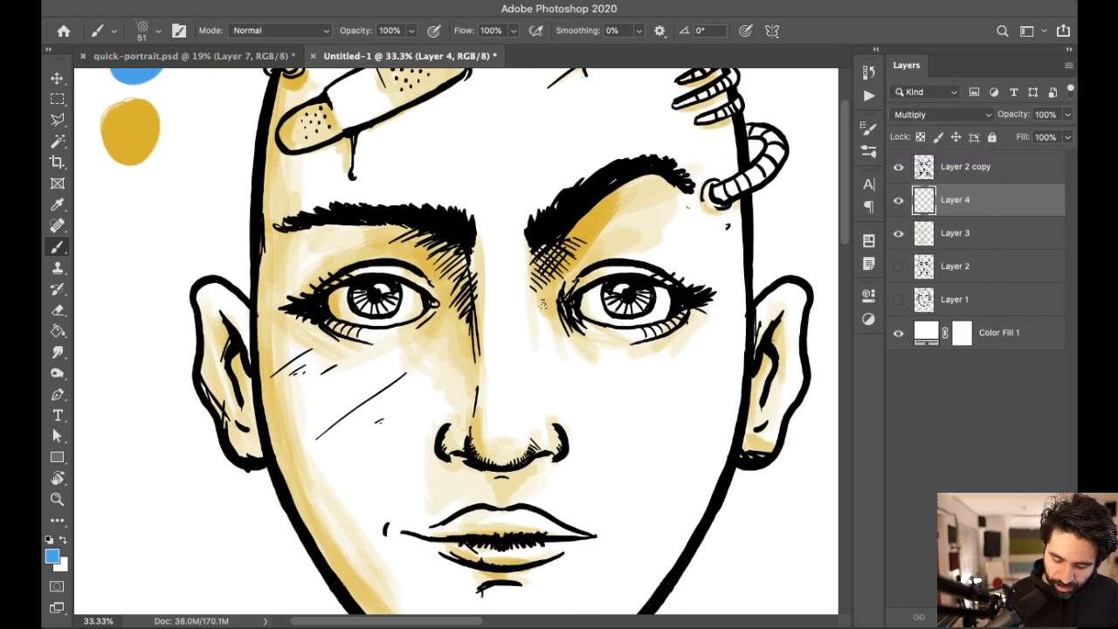
Step: Set the airbrush to 100 px and shade the inner eye socket, under the brow and down the face's shaded edge in blue
scroll(591, 287, left, 5)
right_click(566, 292)
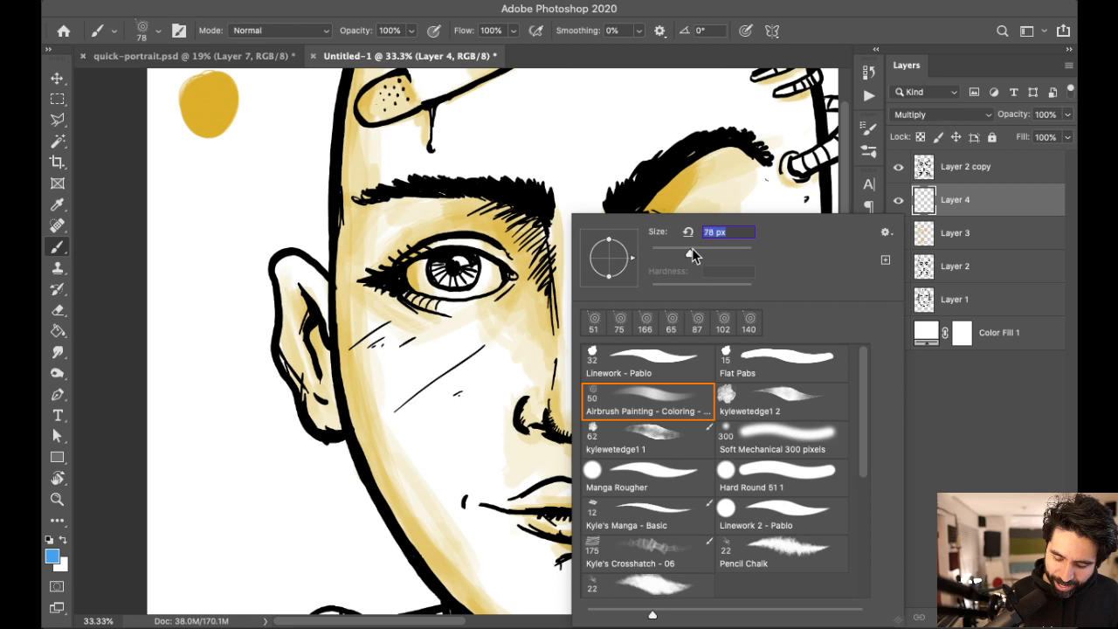
click(544, 248)
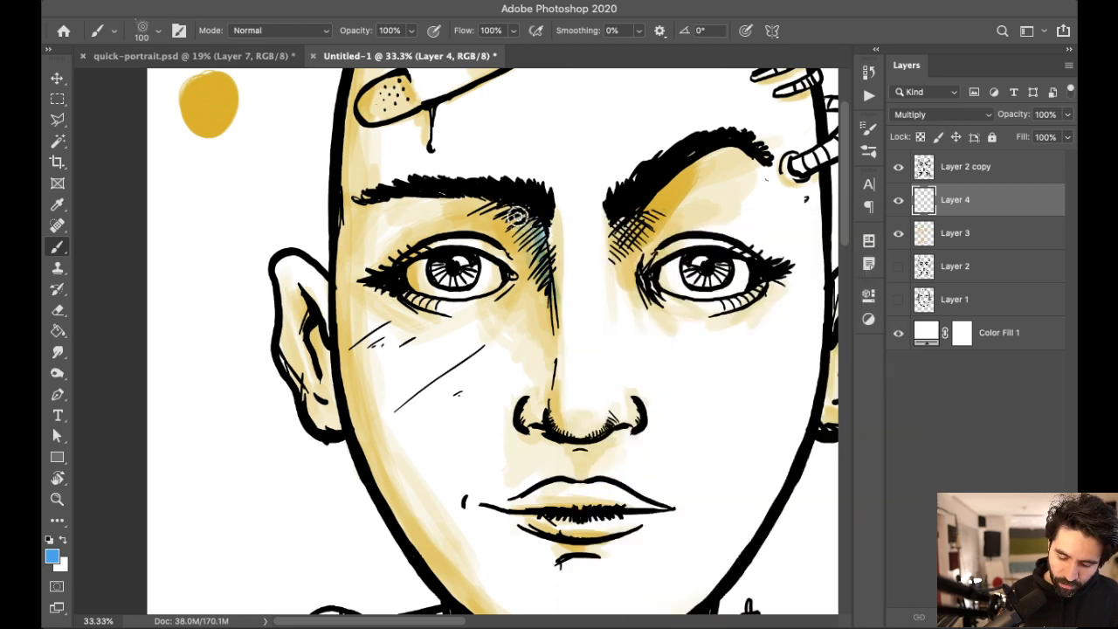
drag(434, 207, 412, 205)
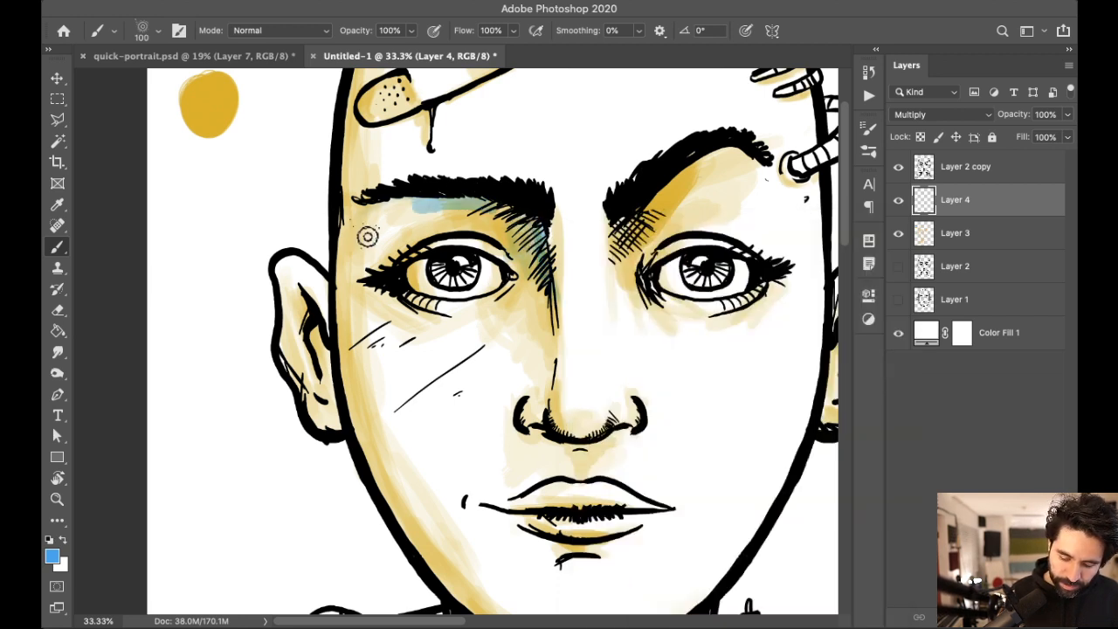
mouse_move(355, 280)
mouse_down()
mouse_move(337, 240)
mouse_move(354, 472)
mouse_up()
Step: Shade the shaded jaw edge, the neck beneath the chin and the adjoining shoulder device's inner panel in blue
scroll(337, 314, down, 5)
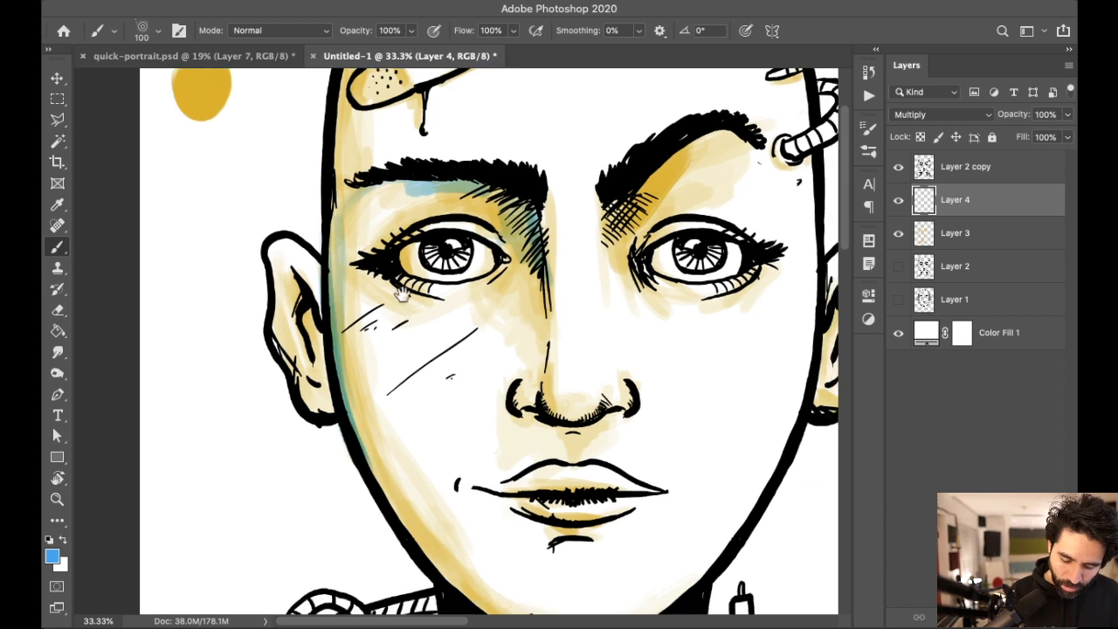
mouse_move(300, 289)
mouse_down()
mouse_move(389, 456)
mouse_move(312, 323)
mouse_up()
drag(510, 479, 456, 314)
mouse_move(375, 419)
mouse_down()
mouse_move(413, 382)
mouse_move(436, 379)
mouse_up()
drag(384, 445, 447, 393)
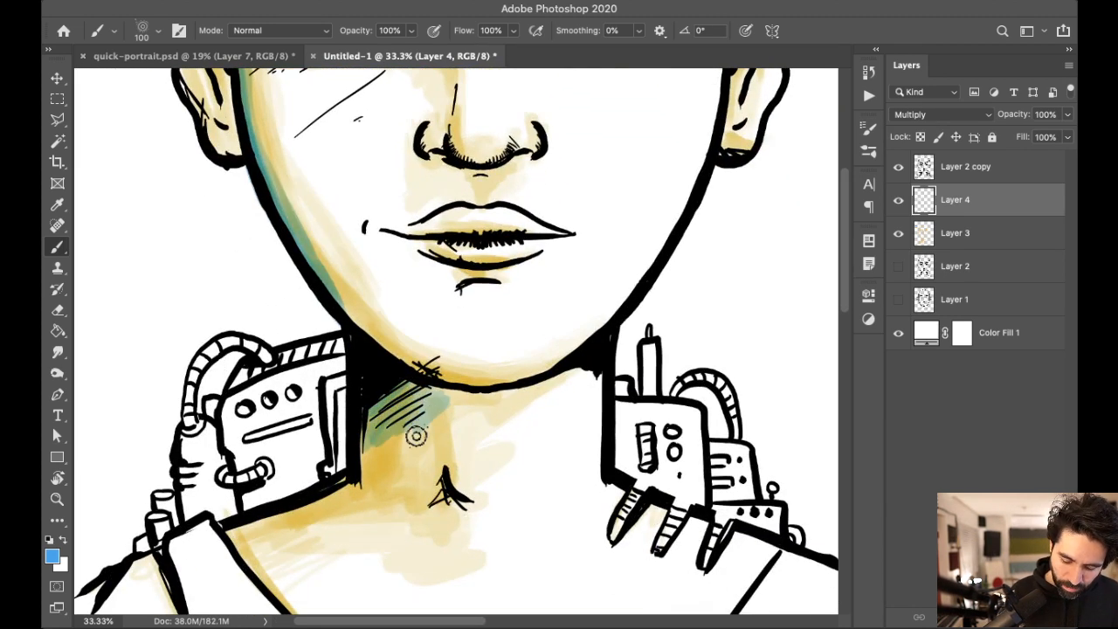
drag(415, 435, 446, 489)
drag(417, 398, 437, 472)
drag(345, 402, 336, 471)
mouse_move(347, 380)
mouse_down()
mouse_move(324, 474)
mouse_move(339, 419)
mouse_up()
drag(313, 384, 316, 445)
Step: Shade the nostrils, nose tip, groove above the mouth and the lips in blue, reducing the airbrush to 87 px
scroll(450, 403, up, 5)
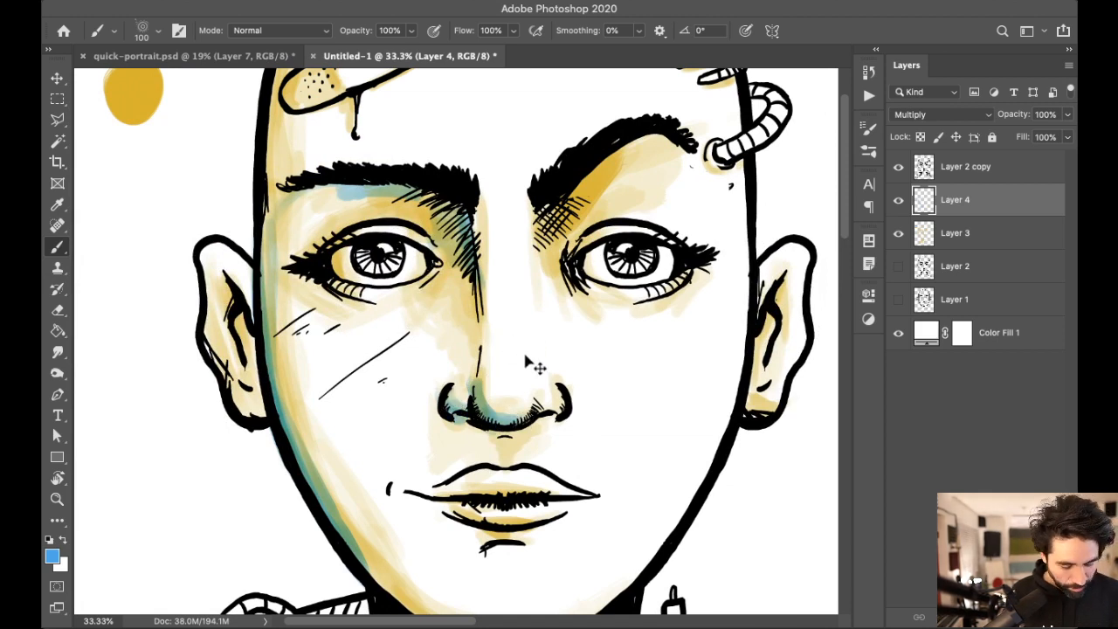
scroll(529, 365, up, 2)
scroll(528, 353, down, 2)
mouse_move(406, 336)
mouse_down()
mouse_move(384, 365)
mouse_move(411, 393)
mouse_up()
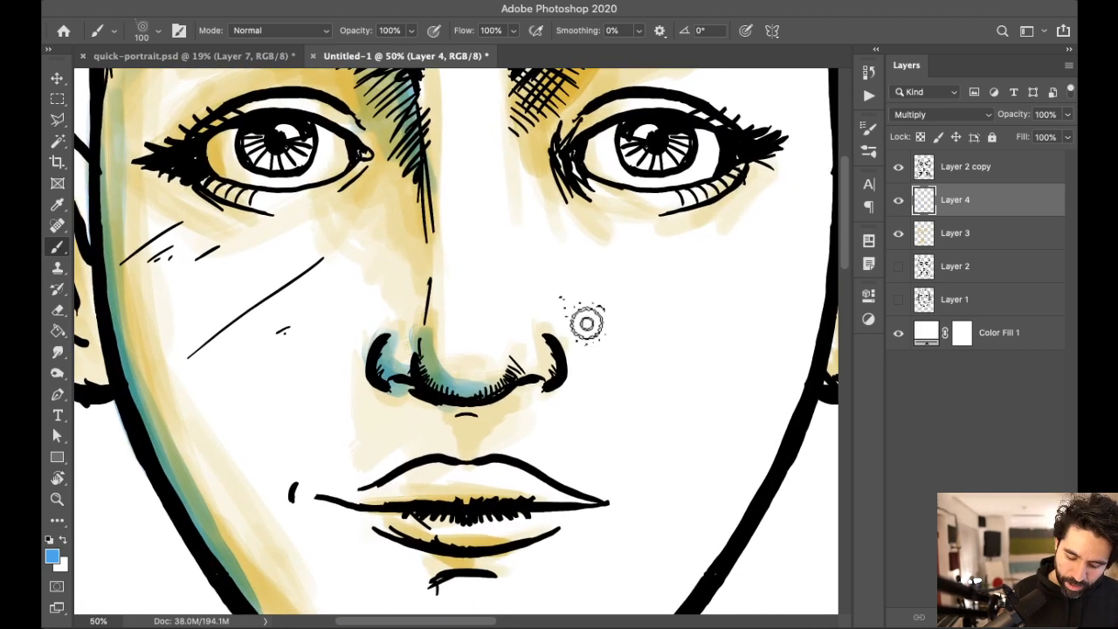
right_click(583, 327)
key(Return)
mouse_move(524, 384)
mouse_down()
mouse_move(550, 366)
mouse_move(489, 397)
mouse_move(434, 394)
mouse_move(476, 435)
mouse_up()
drag(611, 455, 639, 359)
mouse_move(449, 407)
mouse_down()
mouse_move(581, 409)
mouse_move(421, 413)
mouse_move(501, 407)
mouse_move(438, 426)
mouse_move(494, 448)
mouse_move(476, 466)
mouse_move(524, 461)
mouse_up()
Step: Add blue shading beneath the raised brow, around the outer eye areas, and along the shaded temple and inner ear
drag(707, 199, 632, 433)
mouse_move(519, 293)
mouse_down()
mouse_move(584, 361)
mouse_move(525, 337)
mouse_move(530, 263)
mouse_move(564, 220)
mouse_move(544, 249)
mouse_move(474, 270)
mouse_up()
mouse_move(606, 95)
mouse_down()
mouse_move(582, 150)
mouse_move(617, 112)
mouse_move(778, 135)
mouse_up()
mouse_move(471, 229)
mouse_down()
mouse_move(450, 253)
mouse_move(505, 251)
mouse_move(521, 303)
mouse_move(401, 234)
mouse_move(328, 234)
mouse_move(314, 211)
mouse_move(517, 250)
mouse_move(539, 311)
mouse_move(479, 291)
mouse_up()
mouse_move(316, 307)
mouse_down()
mouse_move(295, 319)
mouse_move(319, 345)
mouse_up()
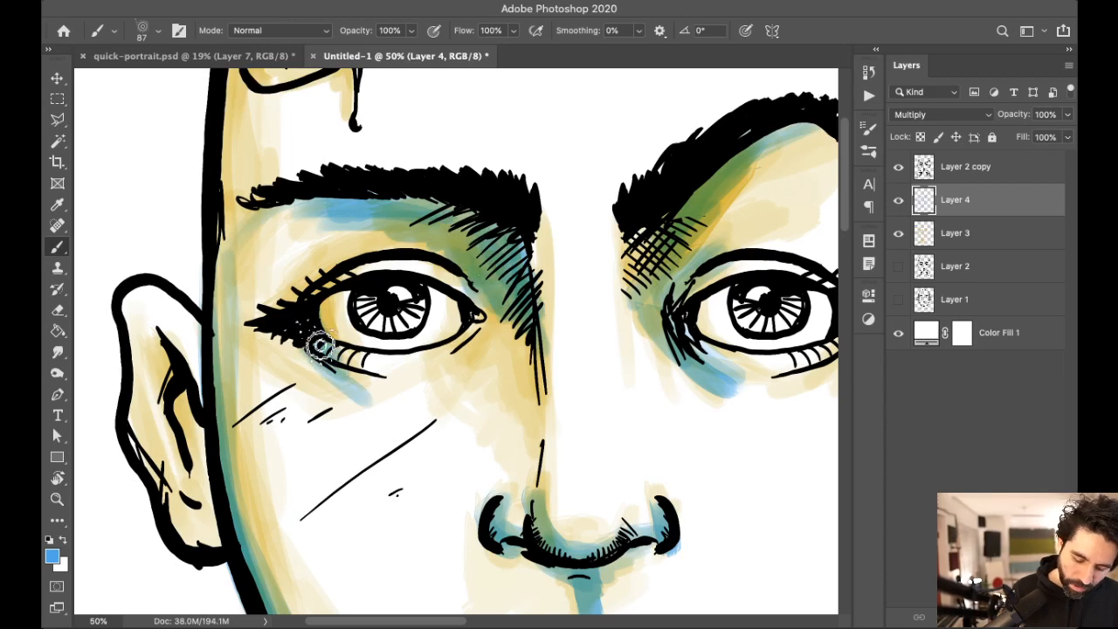
mouse_move(229, 193)
mouse_down()
mouse_move(230, 432)
mouse_move(223, 284)
mouse_move(204, 406)
mouse_move(212, 446)
mouse_move(202, 450)
mouse_move(169, 399)
mouse_move(183, 474)
mouse_move(214, 503)
mouse_up()
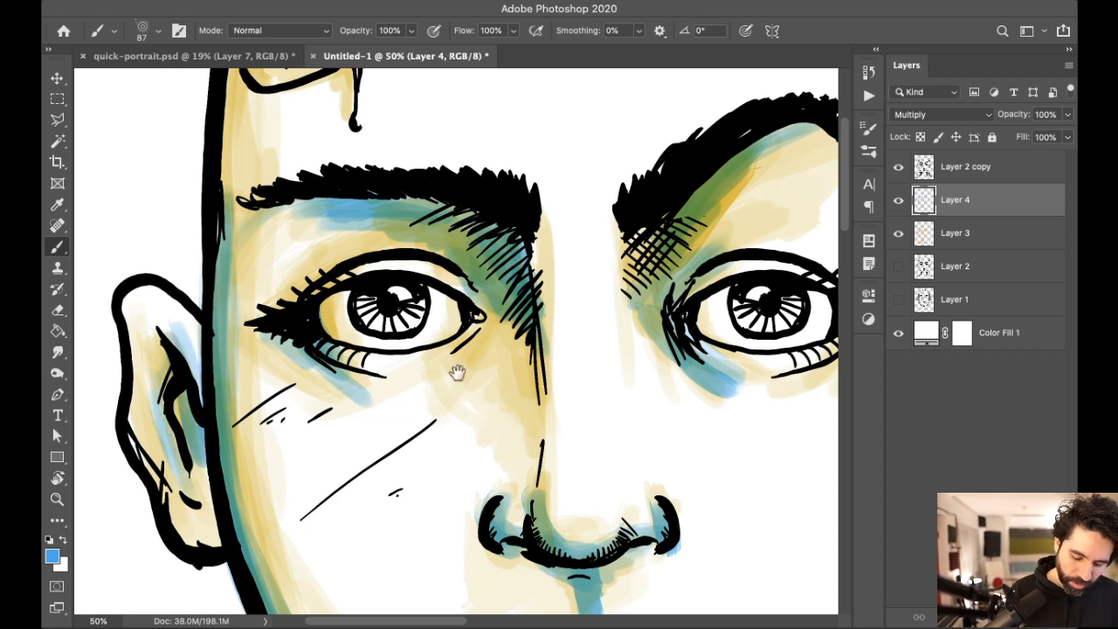
Step: Paint a blue shadow down the shaded side of the nose bridge to the nose tip
drag(456, 373, 388, 105)
drag(534, 157, 497, 369)
mouse_move(410, 197)
mouse_down()
mouse_move(439, 317)
mouse_move(419, 173)
mouse_move(441, 301)
mouse_up()
mouse_move(445, 262)
mouse_down()
mouse_move(441, 123)
mouse_move(454, 419)
mouse_move(468, 450)
mouse_up()
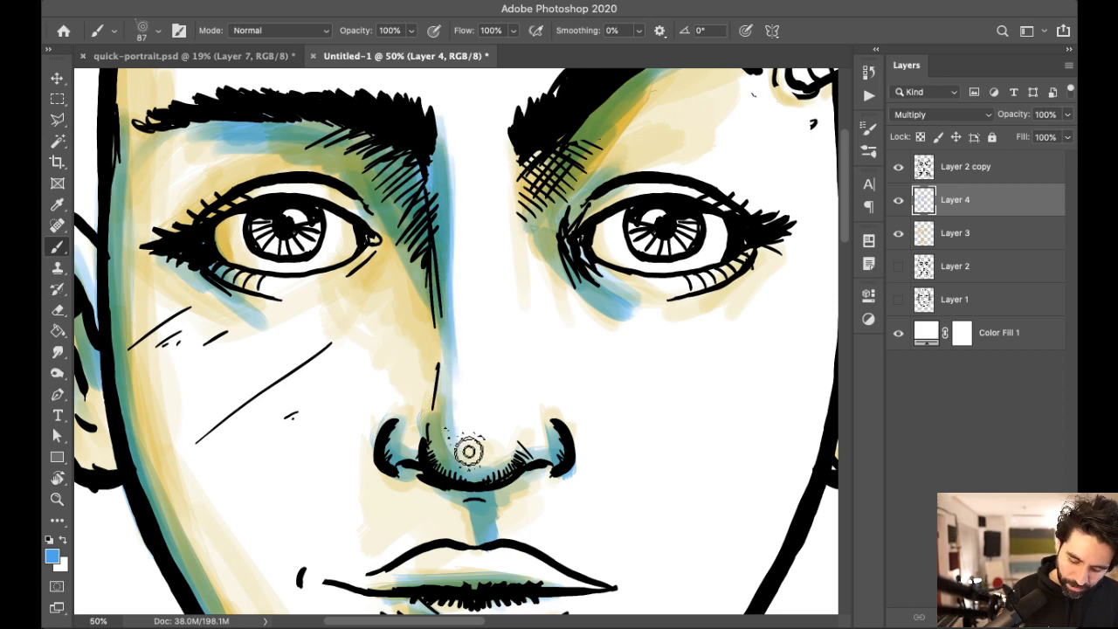
Step: Brush blue bands down the shaded cheek, beneath the eye, beside the nostril and along the opposite side of the nose bridge
drag(311, 347, 401, 288)
mouse_move(245, 242)
mouse_down()
mouse_move(285, 446)
mouse_move(270, 443)
mouse_up()
drag(262, 284, 313, 510)
drag(286, 421, 366, 517)
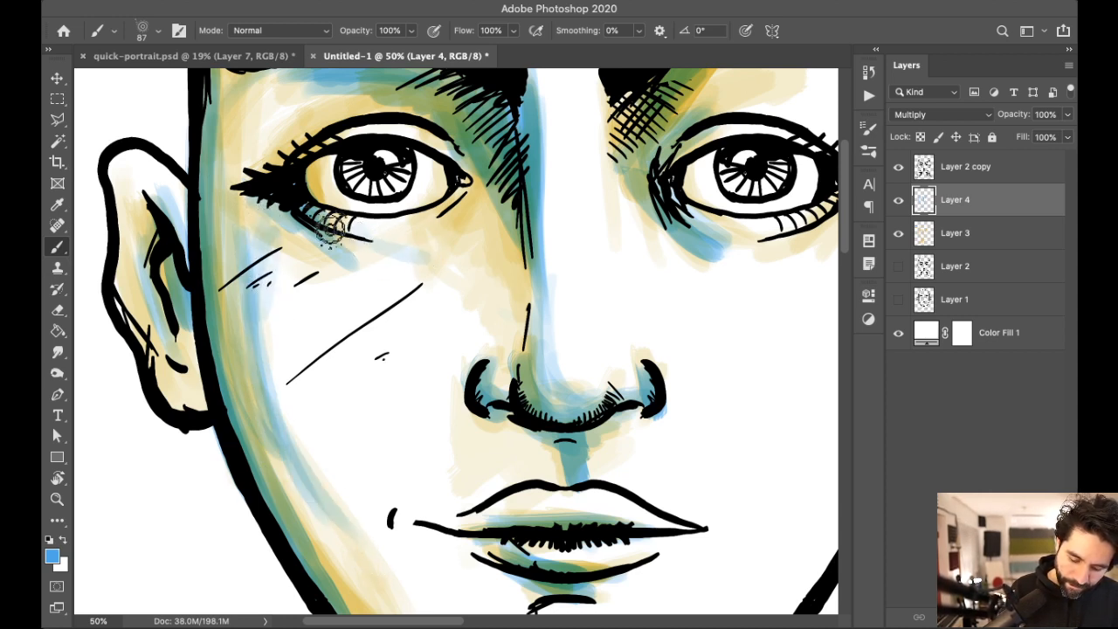
drag(467, 384, 460, 404)
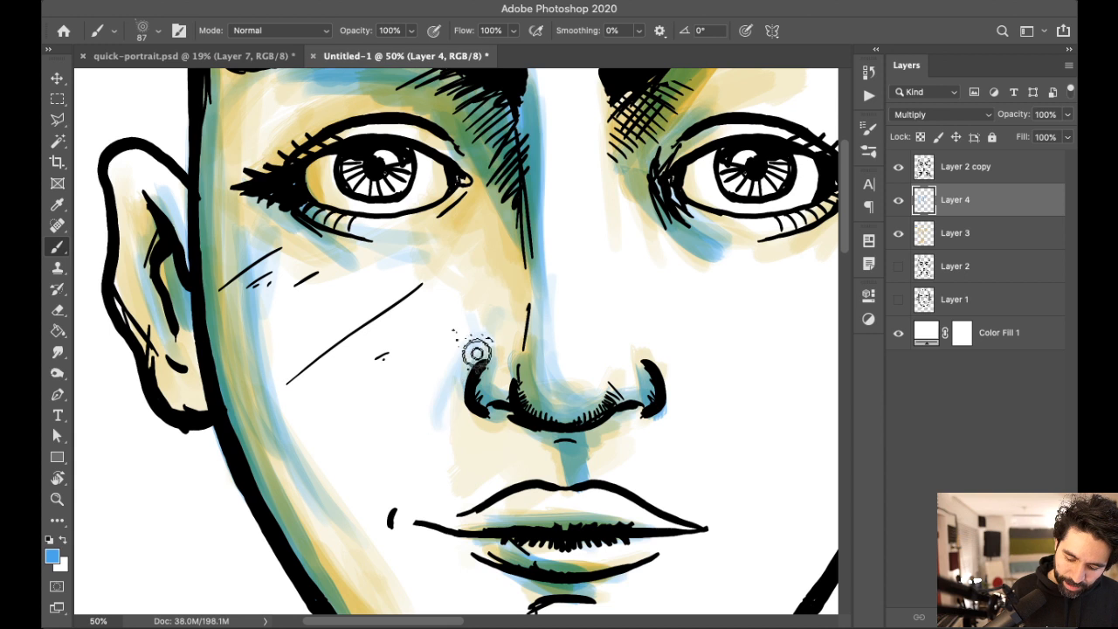
scroll(460, 404, right, 5)
mouse_move(263, 136)
mouse_down()
mouse_move(282, 142)
mouse_move(307, 267)
mouse_move(288, 194)
mouse_up()
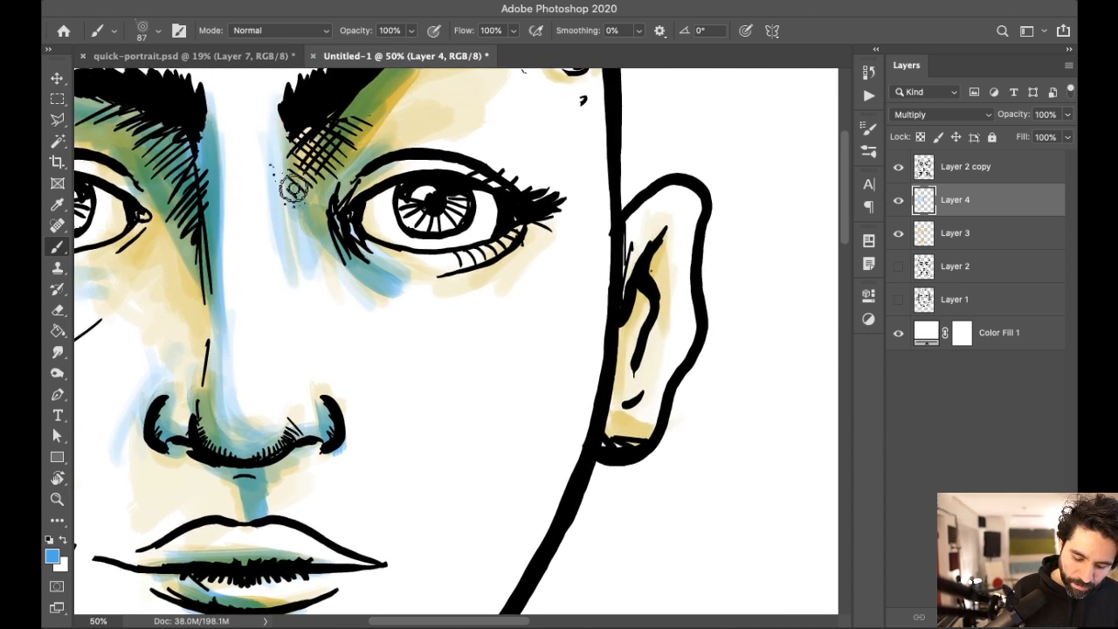
Step: Color the temple cable and the rings on the head's edge blue, reducing the airbrush to 68 px
scroll(288, 194, up, 5)
drag(559, 236, 642, 226)
right_click(764, 246)
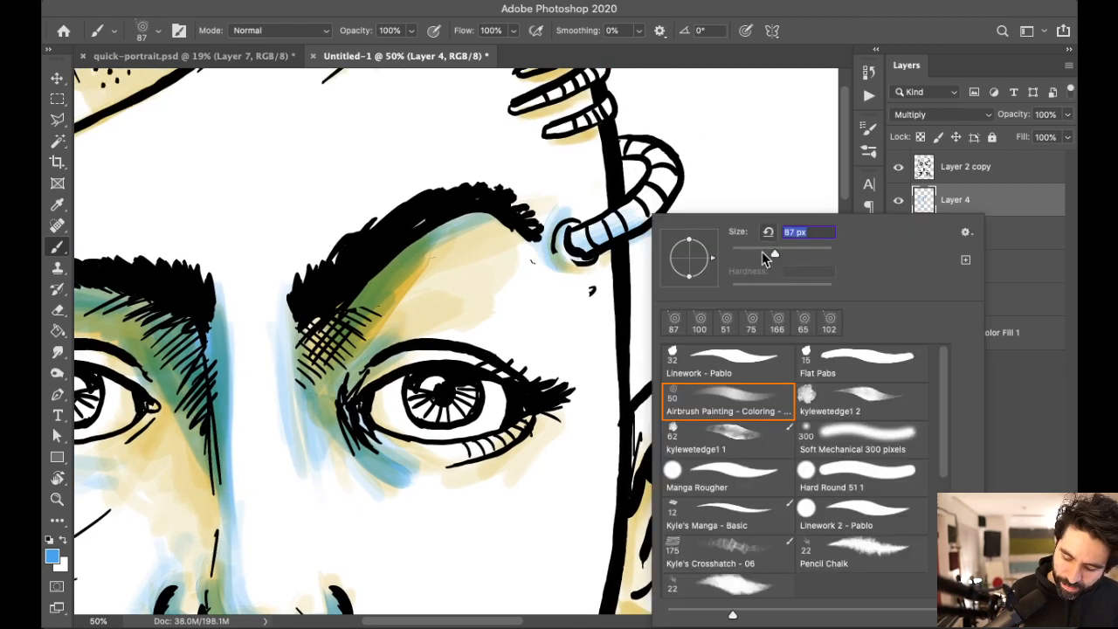
key(Return)
mouse_move(635, 223)
mouse_down()
mouse_move(668, 179)
mouse_move(655, 205)
mouse_up()
scroll(627, 249, up, 3)
mouse_move(531, 199)
mouse_down()
mouse_move(533, 185)
mouse_move(586, 218)
mouse_up()
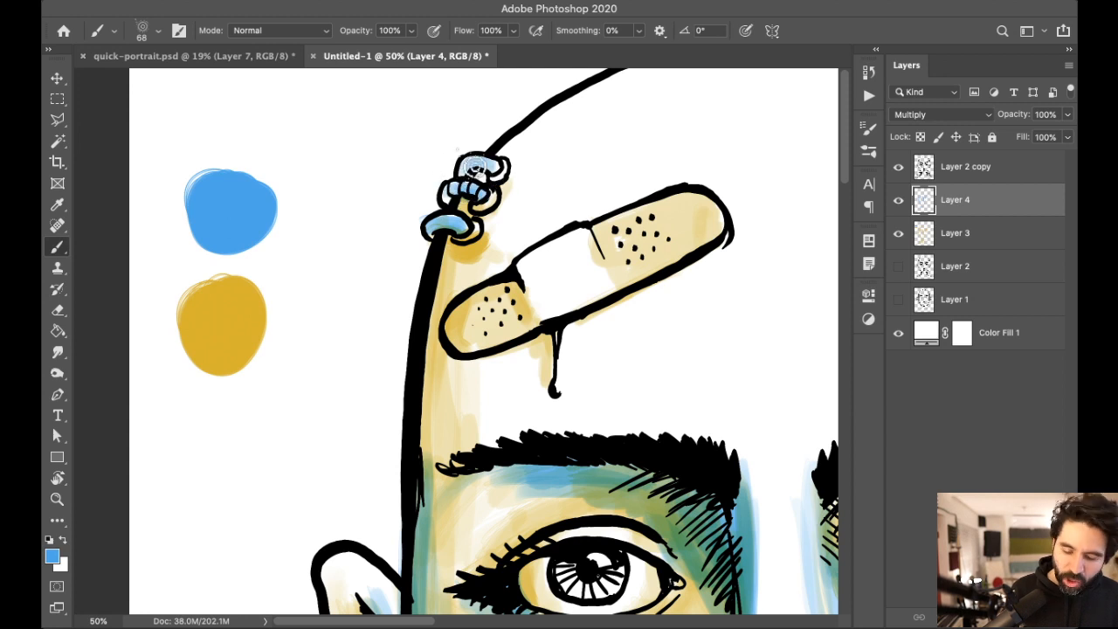
Step: Color the shaded shoulder device's panel, small pipe, canister and curved hose blue, reducing the airbrush to 55 px for the hose
scroll(489, 177, down, 20)
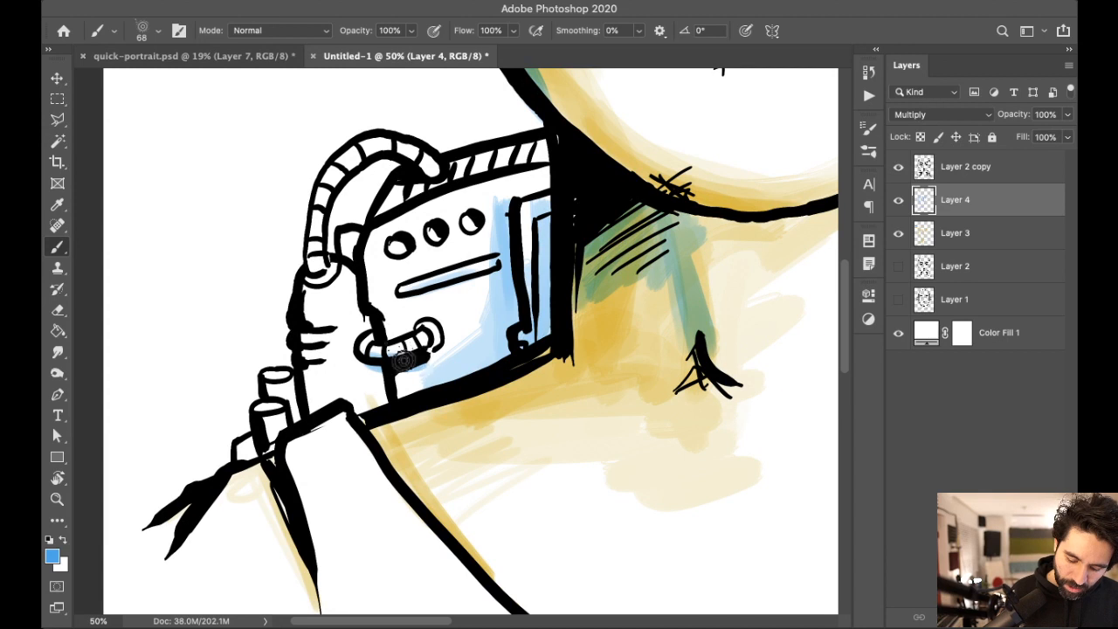
drag(404, 359, 309, 341)
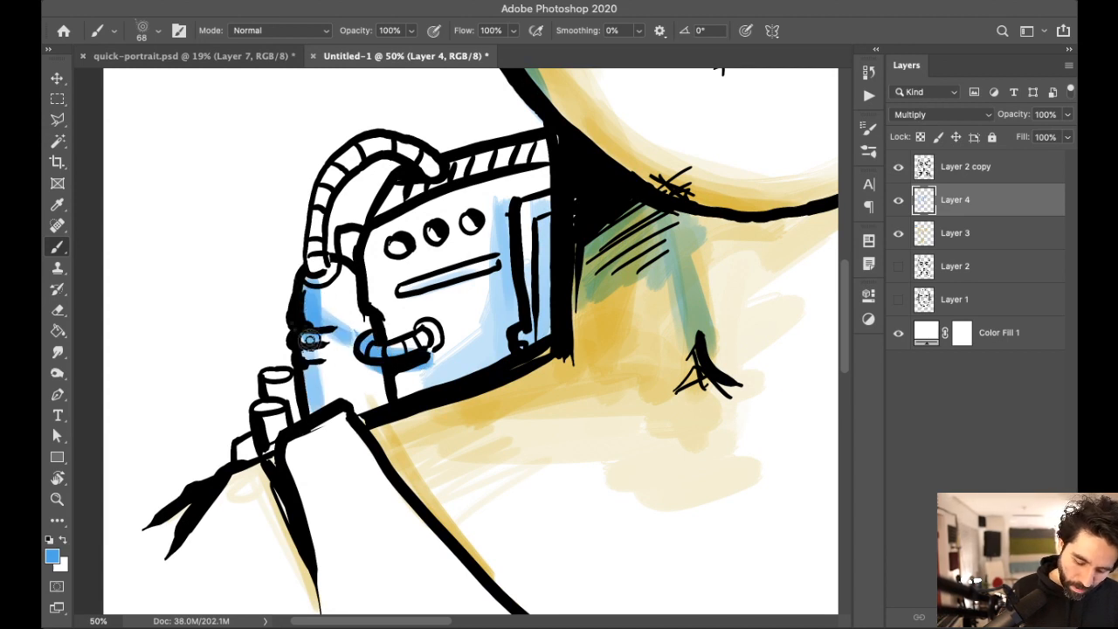
mouse_move(322, 379)
mouse_down()
mouse_move(367, 410)
mouse_move(341, 297)
mouse_move(365, 342)
mouse_move(324, 367)
mouse_move(322, 412)
mouse_up()
mouse_move(313, 237)
mouse_down()
mouse_move(310, 249)
mouse_move(374, 151)
mouse_up()
right_click(451, 215)
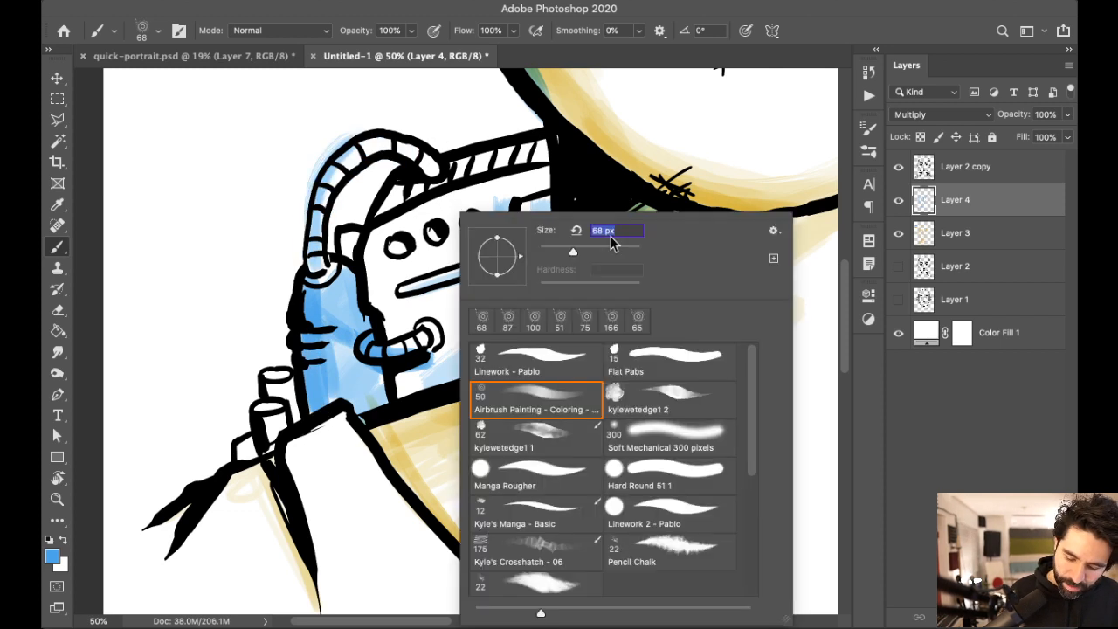
key(Return)
mouse_move(314, 234)
mouse_down()
mouse_move(335, 178)
mouse_move(369, 150)
mouse_up()
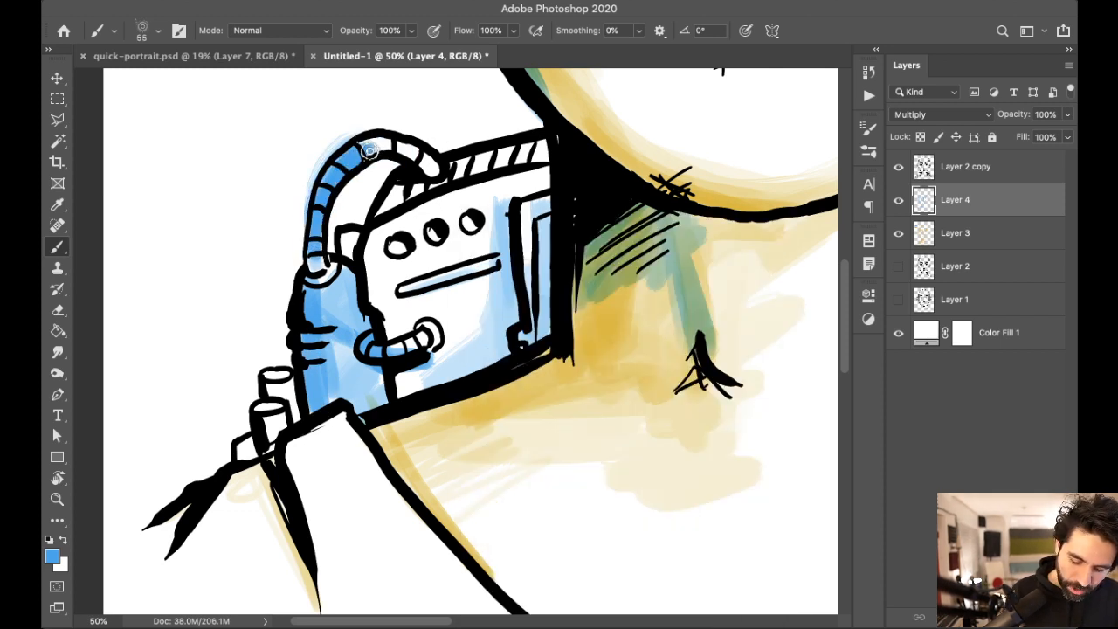
Step: Erase highlights along the curved hose and color the small cylinders and the device's striped top strip blue
key(e)
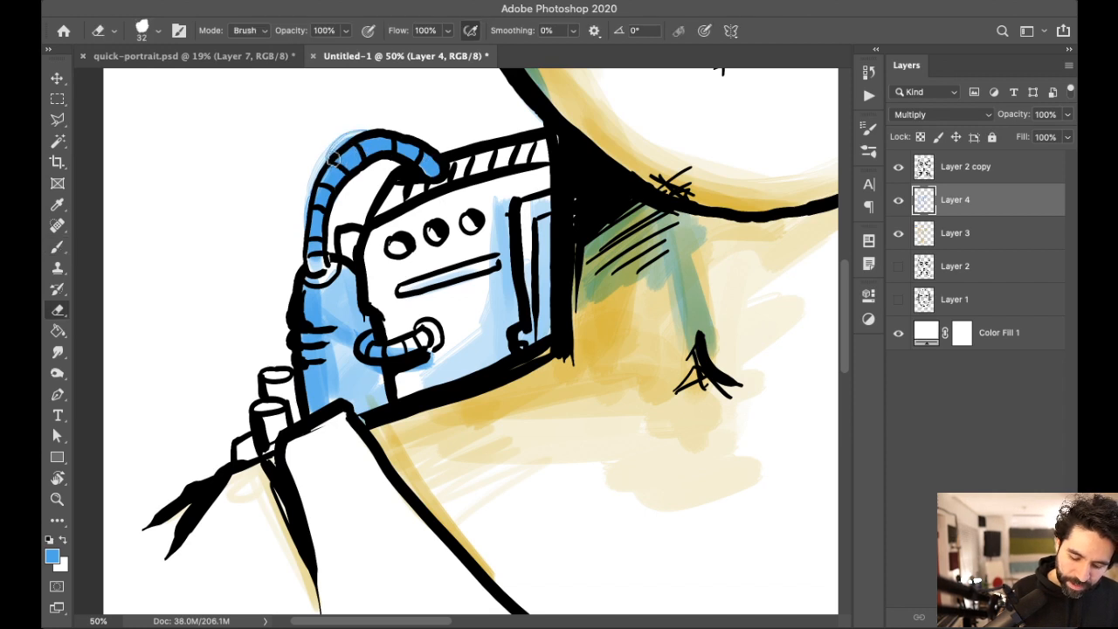
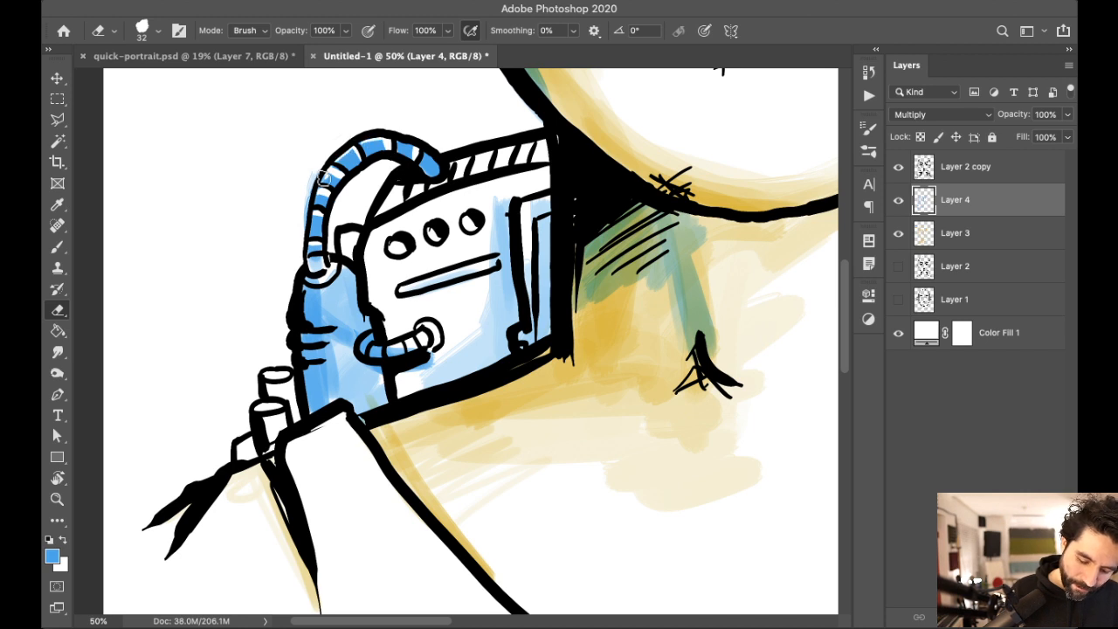
drag(534, 226, 511, 185)
key(b)
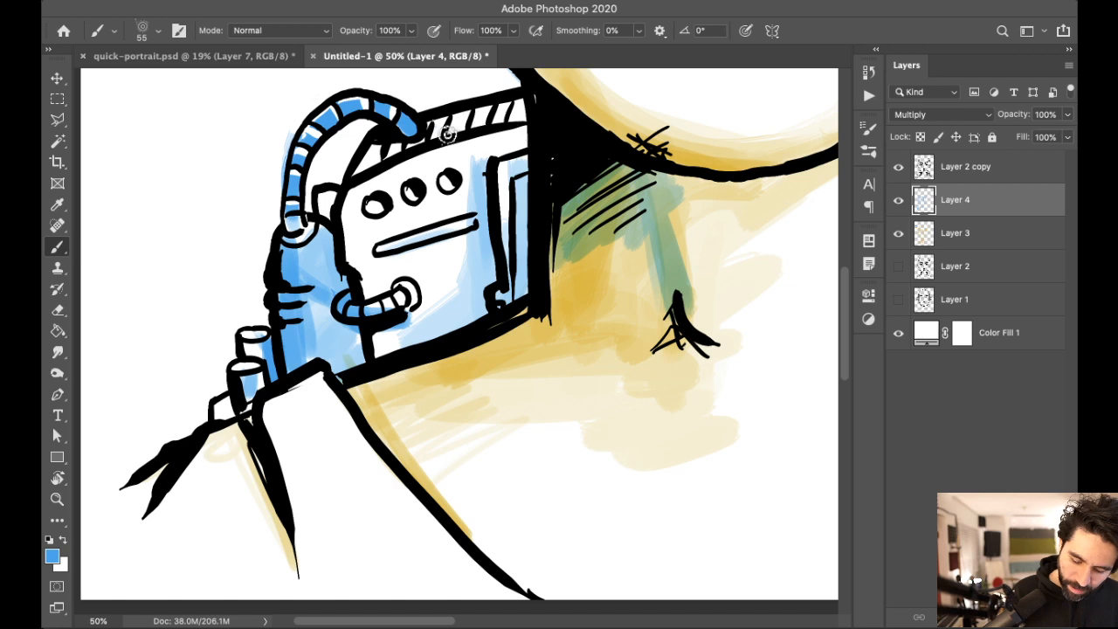
drag(456, 132, 521, 108)
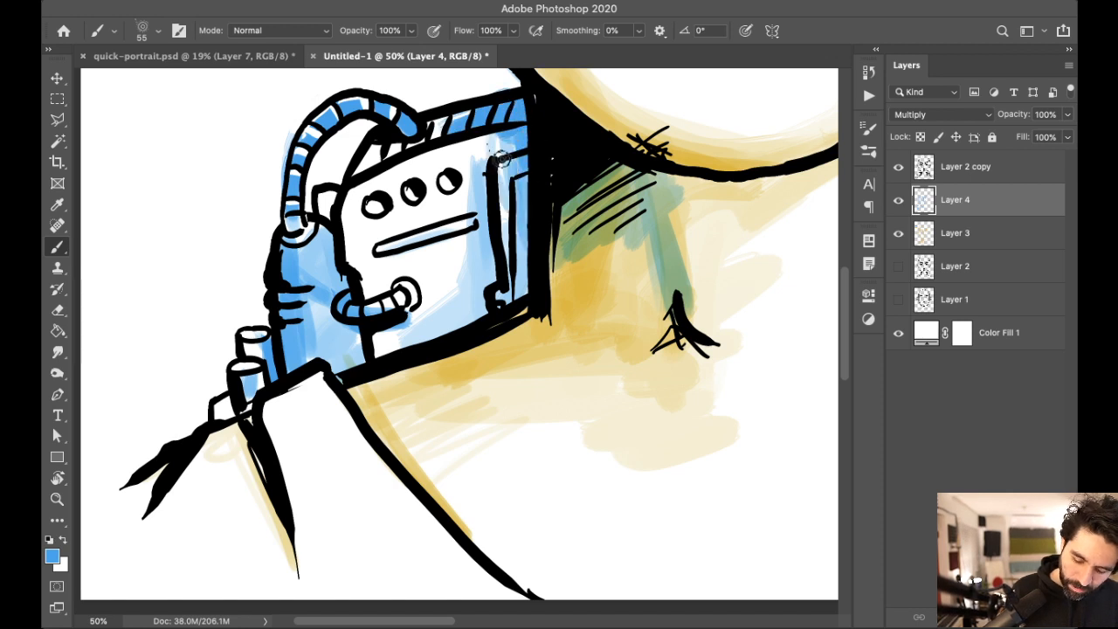
Step: Set the airbrush to 114 px and shade the inner and lower edges of the opposite shoulder device's main panel in blue
right_click(595, 207)
drag(599, 252, 604, 253)
mouse_move(439, 200)
mouse_down()
mouse_move(475, 152)
mouse_move(432, 294)
mouse_move(497, 283)
mouse_up()
mouse_move(786, 301)
mouse_down()
mouse_move(592, 380)
mouse_move(582, 305)
mouse_up()
mouse_move(371, 257)
mouse_down()
mouse_move(372, 339)
mouse_move(463, 365)
mouse_up()
Step: Set the airbrush to 76 px and fill the clawed device's side box, tall cylinder and small top block with blue
right_click(584, 357)
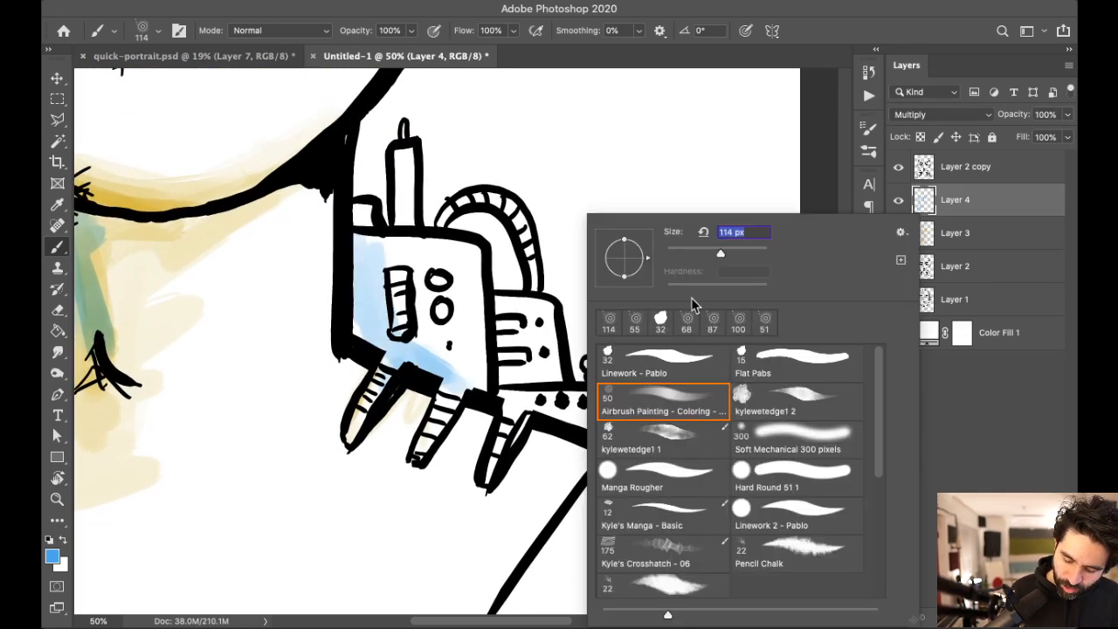
click(472, 381)
mouse_move(513, 354)
mouse_down()
mouse_move(512, 367)
mouse_move(531, 352)
mouse_move(536, 323)
mouse_move(546, 348)
mouse_move(505, 351)
mouse_move(489, 375)
mouse_up()
key(e)
key(b)
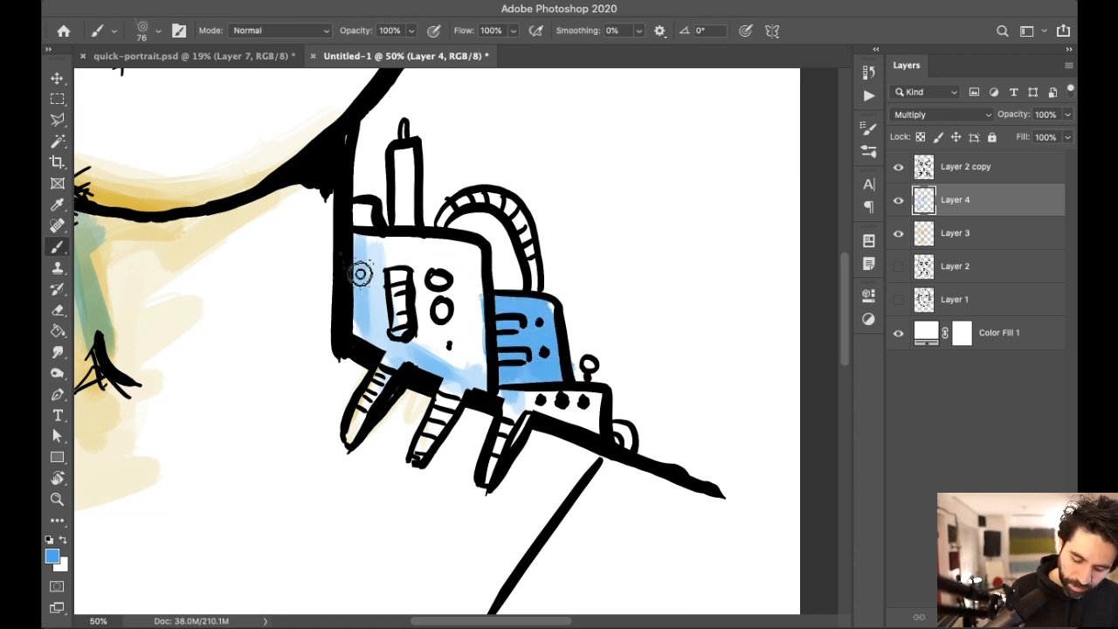
mouse_move(429, 167)
mouse_down()
mouse_move(403, 214)
mouse_move(410, 185)
mouse_up()
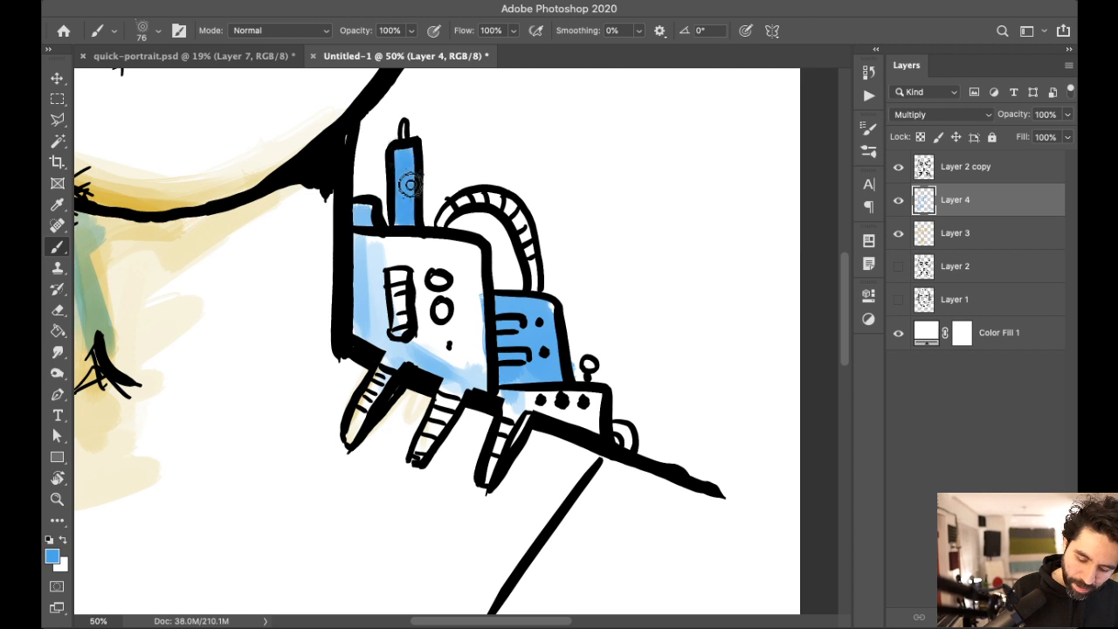
Step: Set the airbrush to 60 px and color the clawed device's arched hose, lower box, end knob and striped gauge blue
right_click(502, 203)
text(60)
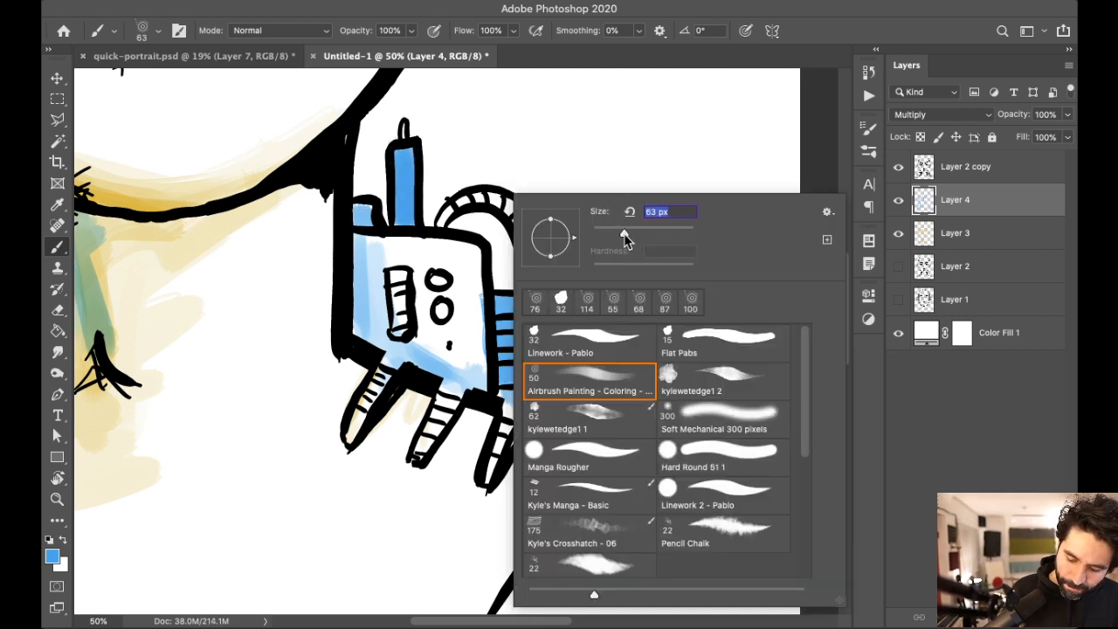
key(Return)
mouse_move(444, 223)
mouse_down()
mouse_move(486, 211)
mouse_move(523, 232)
mouse_move(510, 207)
mouse_move(527, 264)
mouse_up()
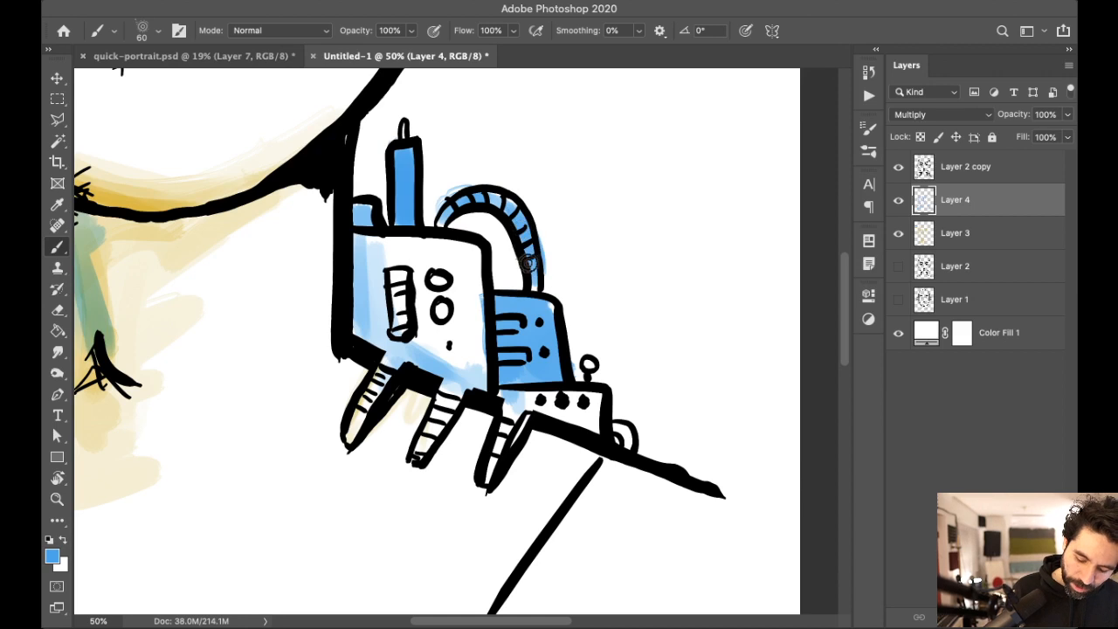
scroll(646, 341, down, 3)
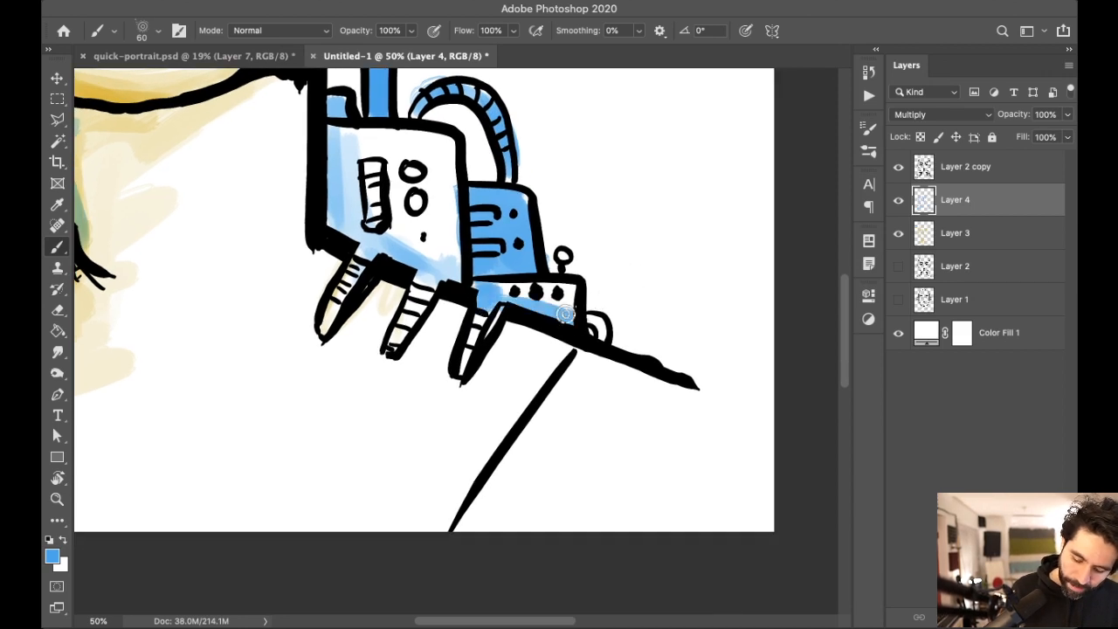
drag(609, 328, 600, 333)
scroll(616, 292, up, 3)
scroll(616, 293, left, 2)
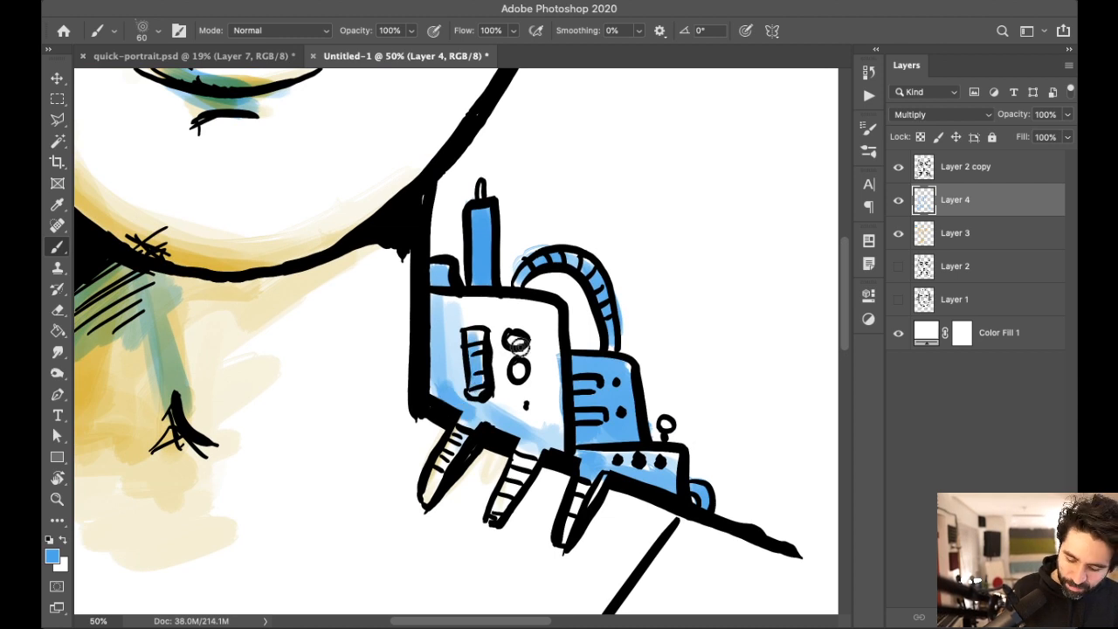
Step: Deepen the blue shading on the lips and around the base of the nose
scroll(551, 326, up, 8)
scroll(551, 326, left, 6)
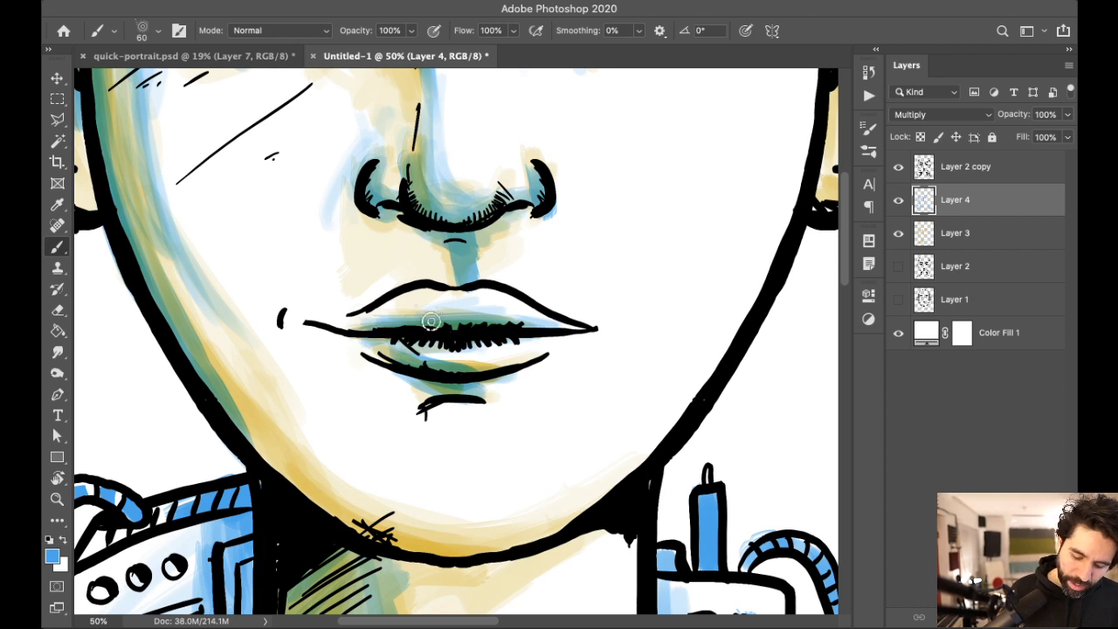
scroll(431, 321, up, 6)
scroll(432, 321, right, 2)
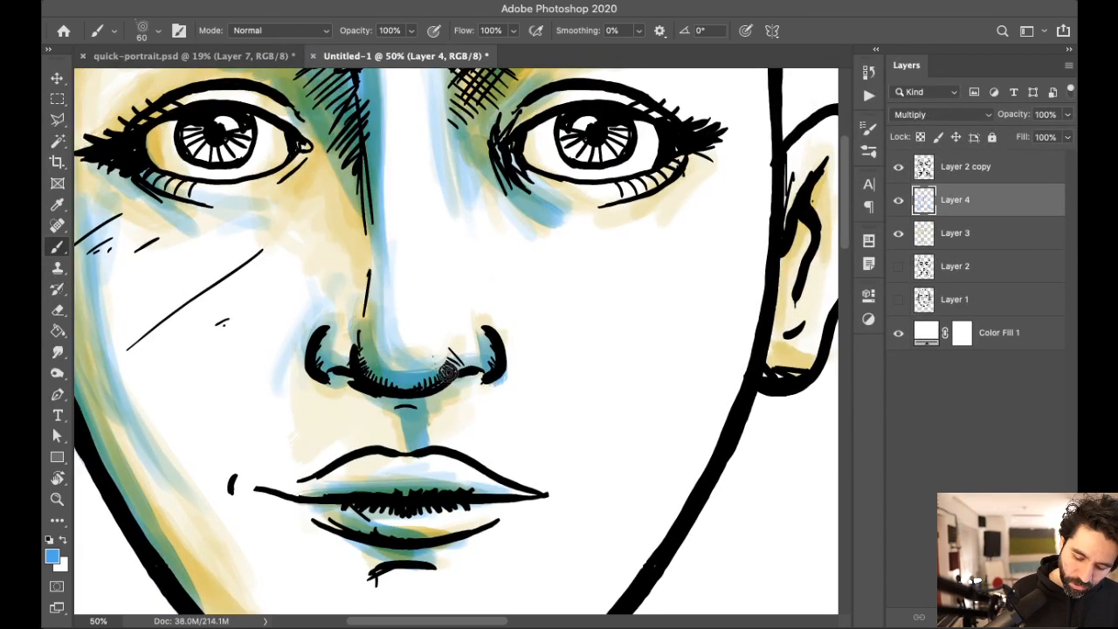
Step: Fill the irises of both eyes with blue using the 60 px airbrush, leaving the pupil highlights white
scroll(632, 259, up, 7)
scroll(631, 259, right, 6)
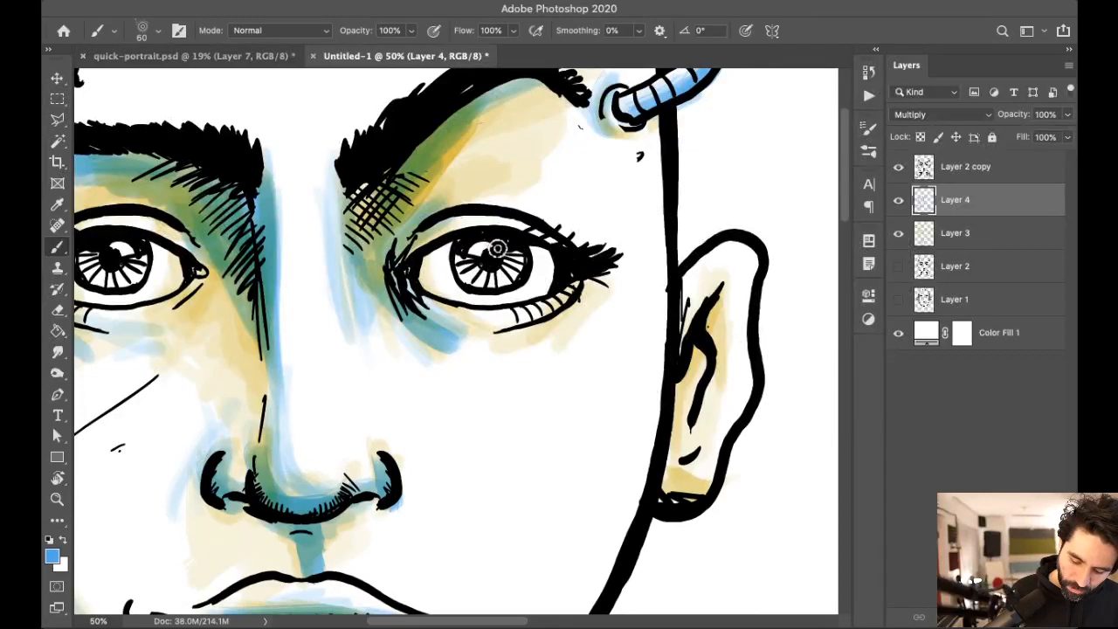
scroll(508, 242, left, 6)
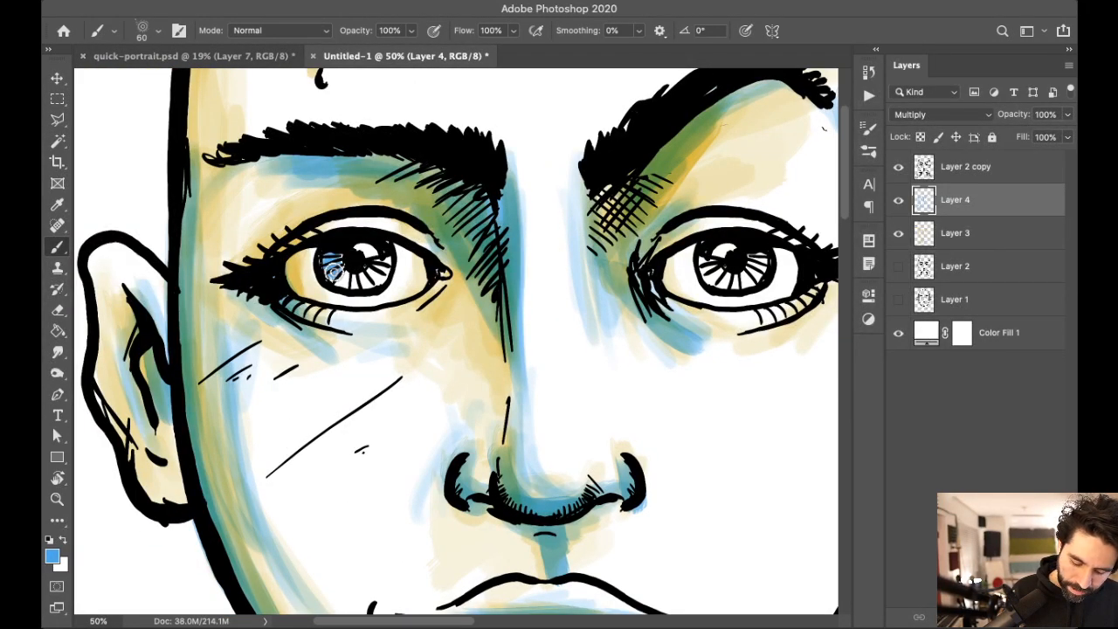
scroll(384, 257, right, 3)
scroll(385, 257, down, 1)
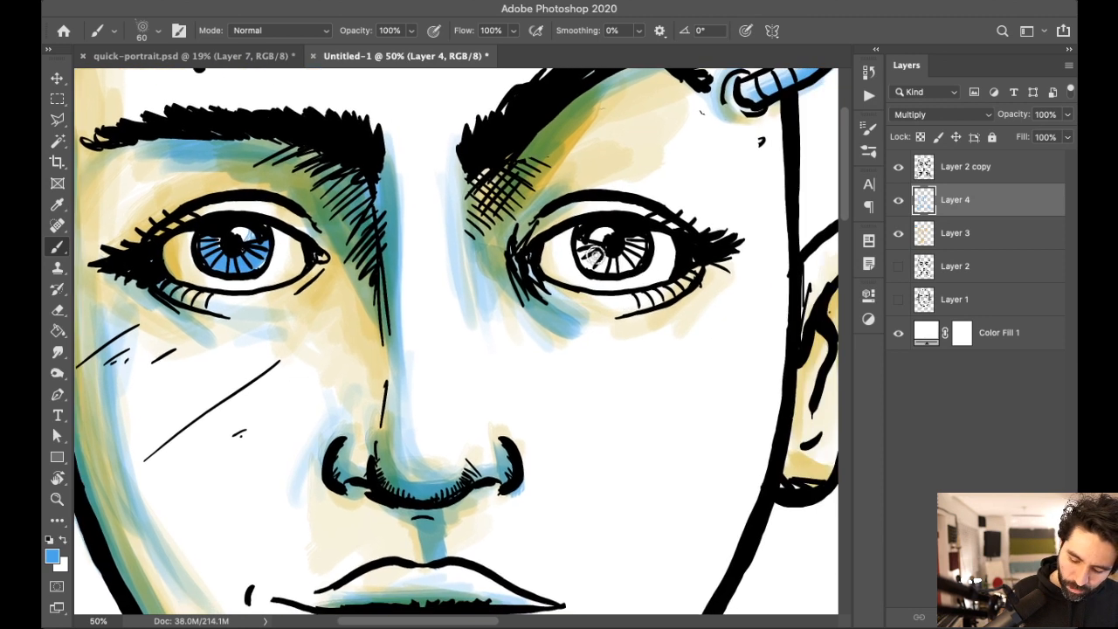
scroll(686, 229, down, 5)
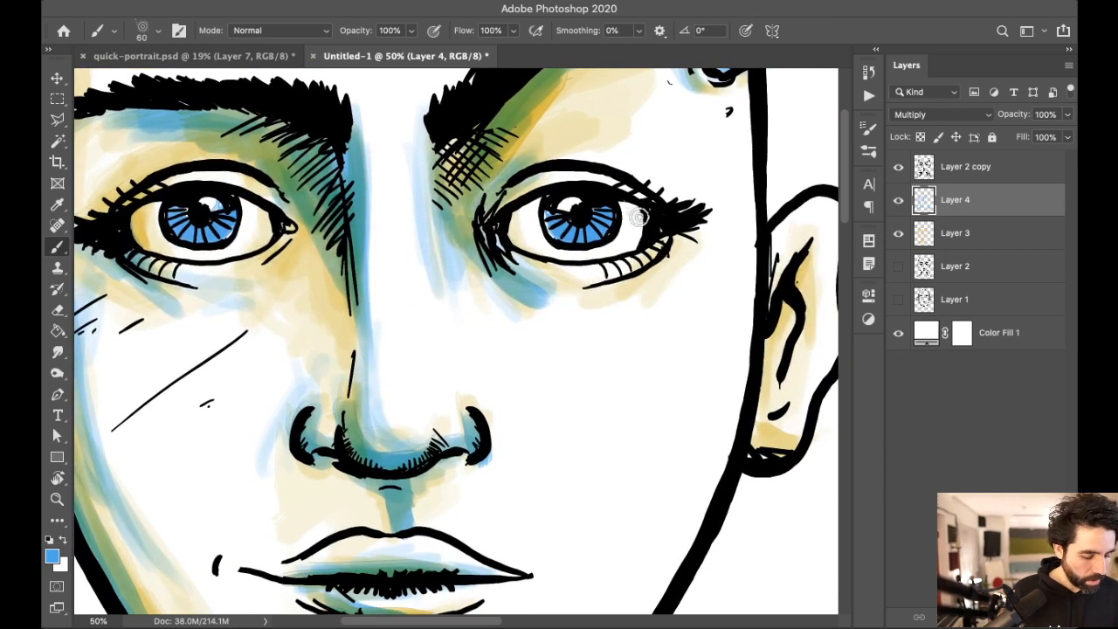
scroll(724, 230, down, 1)
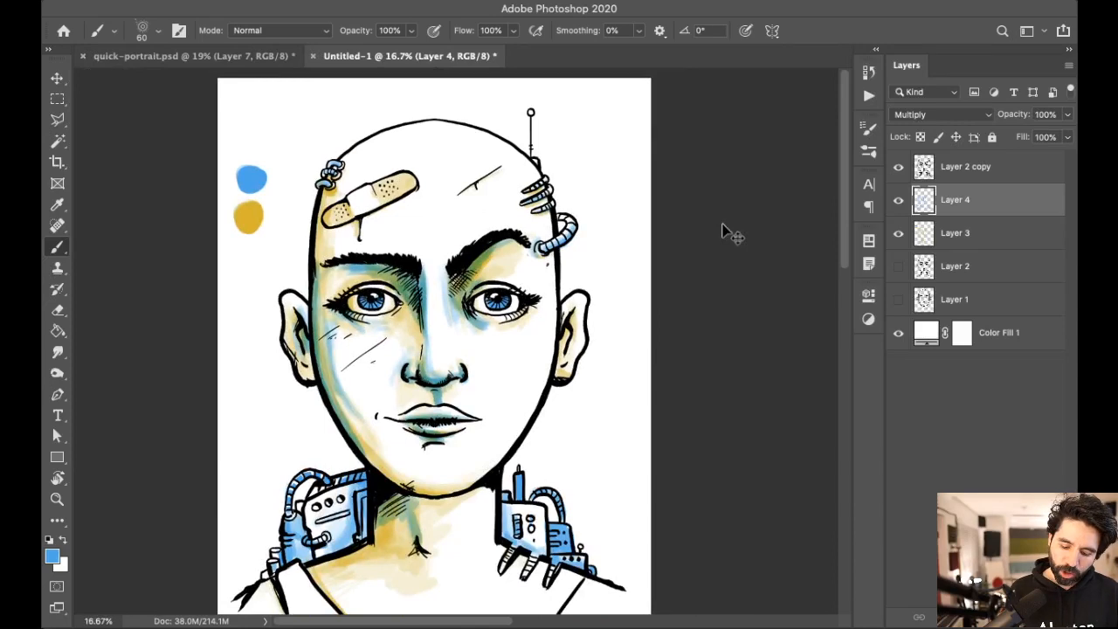
Step: Color the rest of the temple hose and the antenna's base blue, and shade the inner folds of the ear on that side
scroll(724, 234, up, 2)
drag(654, 242, 633, 309)
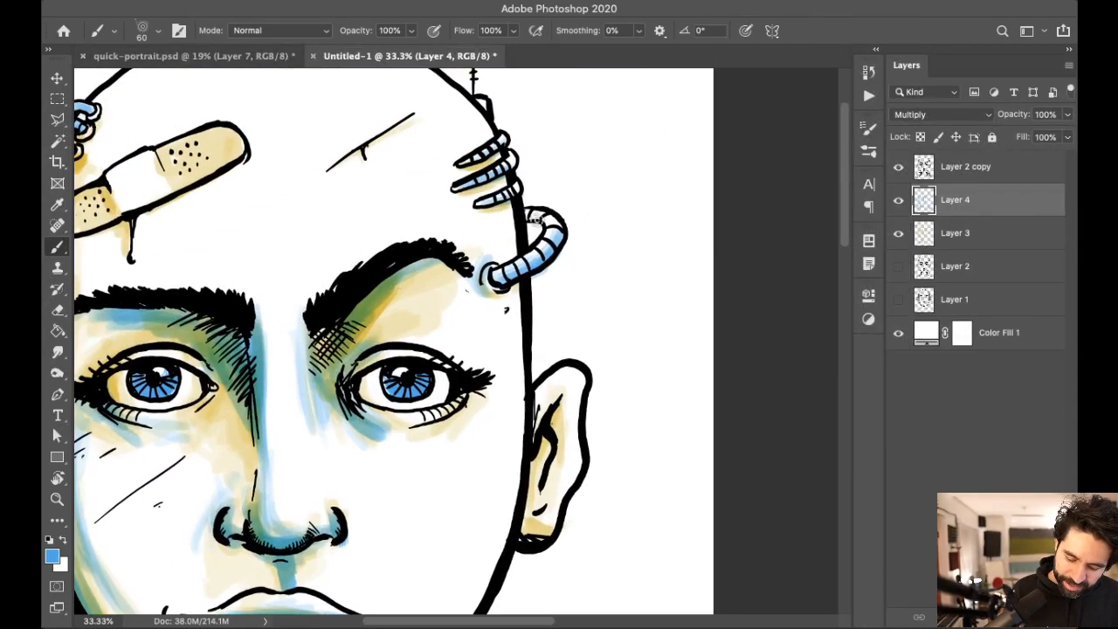
scroll(559, 236, up, 4)
scroll(568, 240, left, 3)
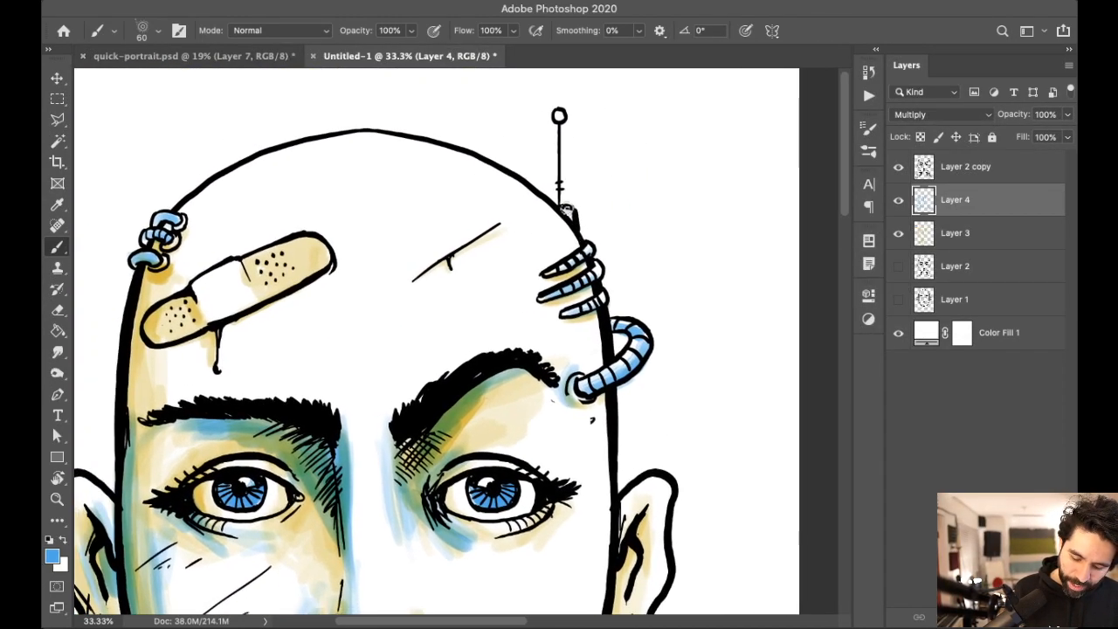
scroll(574, 214, down, 10)
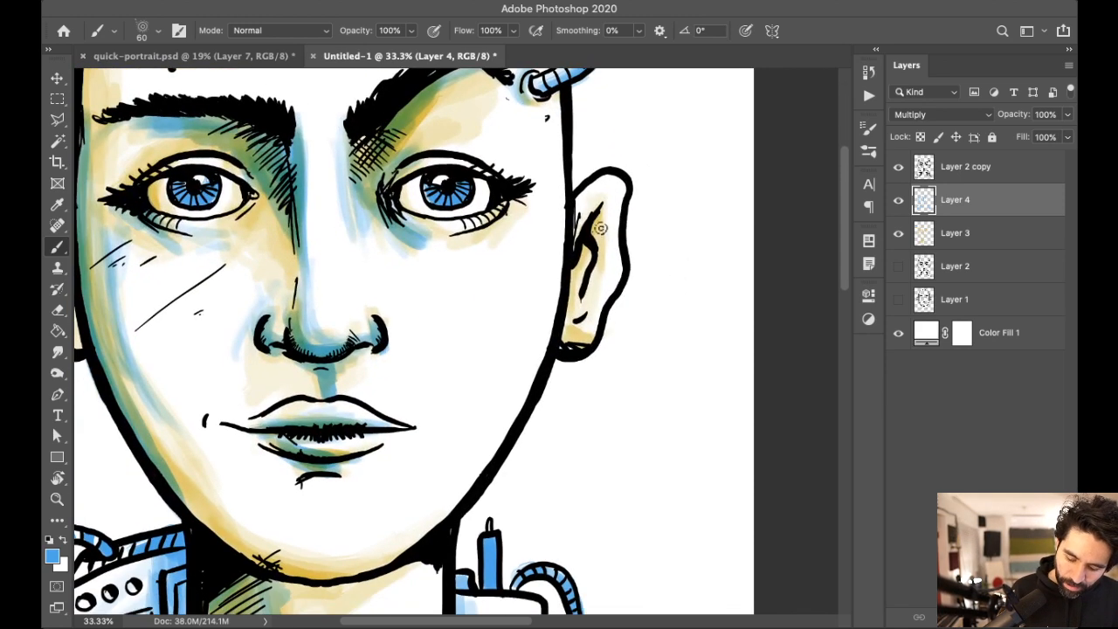
drag(511, 272, 576, 320)
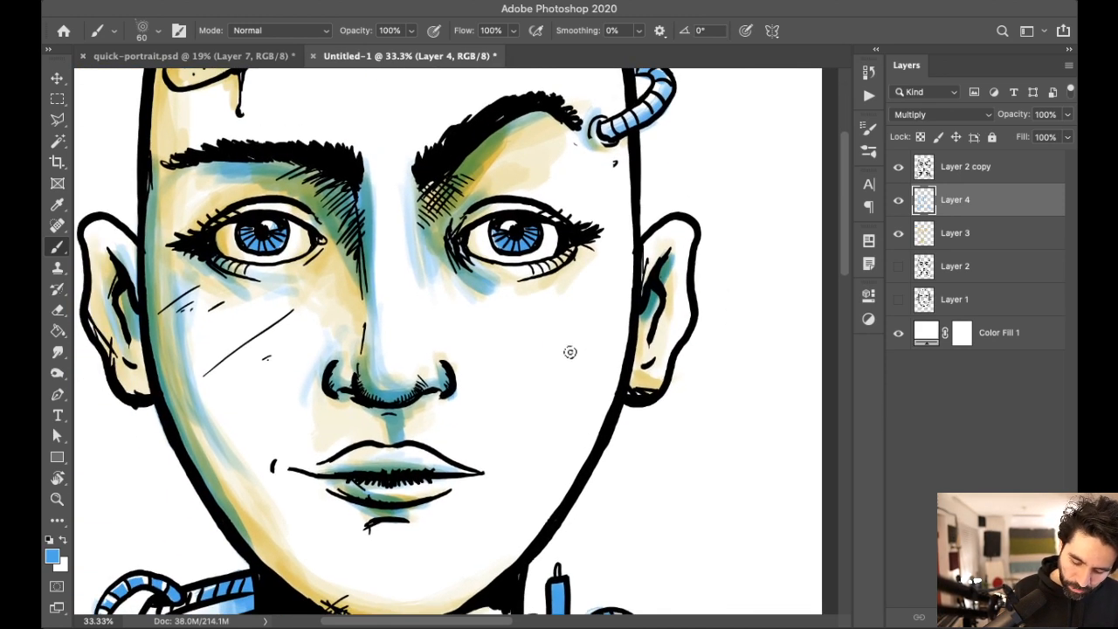
Step: Set the airbrush to 156 px and shade the cheek and jaw below the temple hose in soft blue
right_click(573, 358)
key(Return)
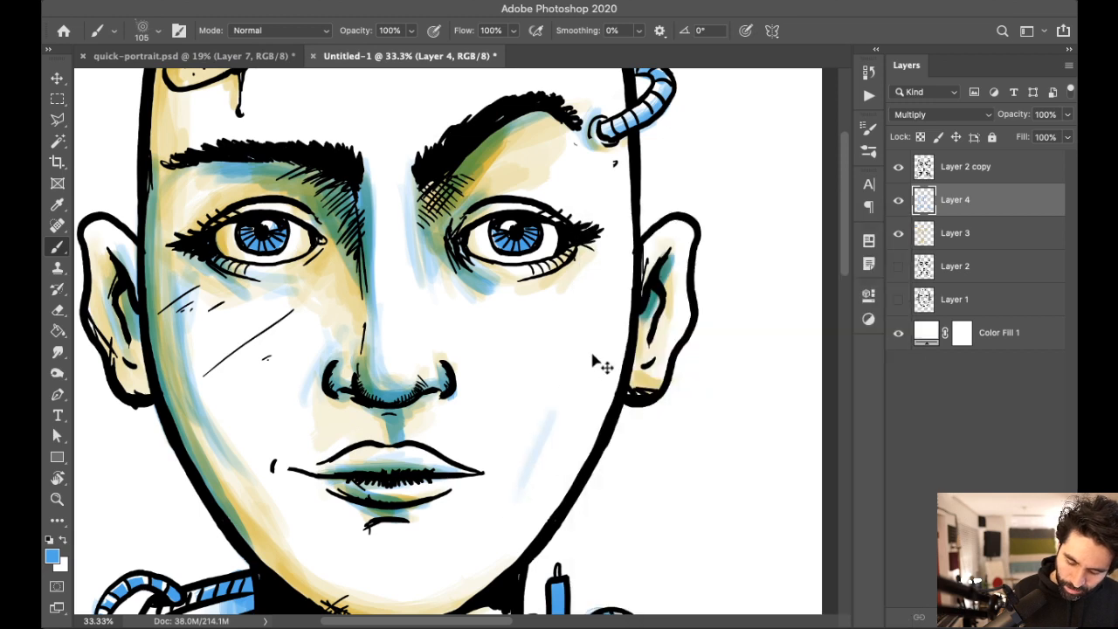
scroll(597, 341, right, 3)
scroll(597, 341, down, 1)
right_click(593, 317)
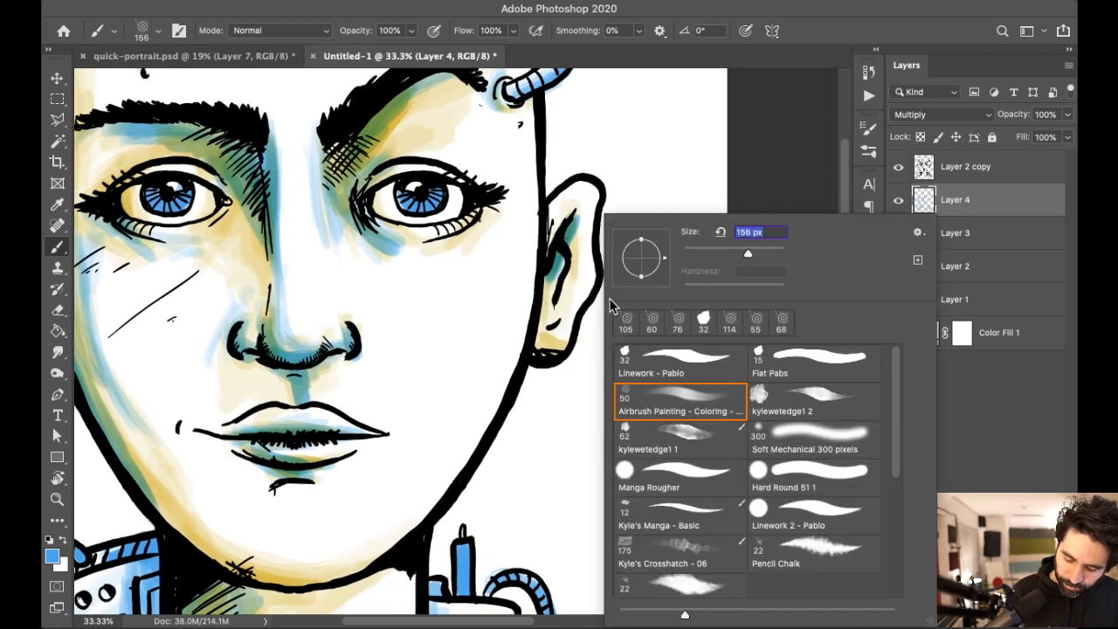
key(Return)
mouse_move(440, 482)
mouse_down()
mouse_move(432, 466)
mouse_move(524, 270)
mouse_move(432, 431)
mouse_move(434, 476)
mouse_move(532, 249)
mouse_move(451, 452)
mouse_move(392, 282)
mouse_move(344, 298)
mouse_move(369, 357)
mouse_move(344, 370)
mouse_move(367, 434)
mouse_move(325, 433)
mouse_up()
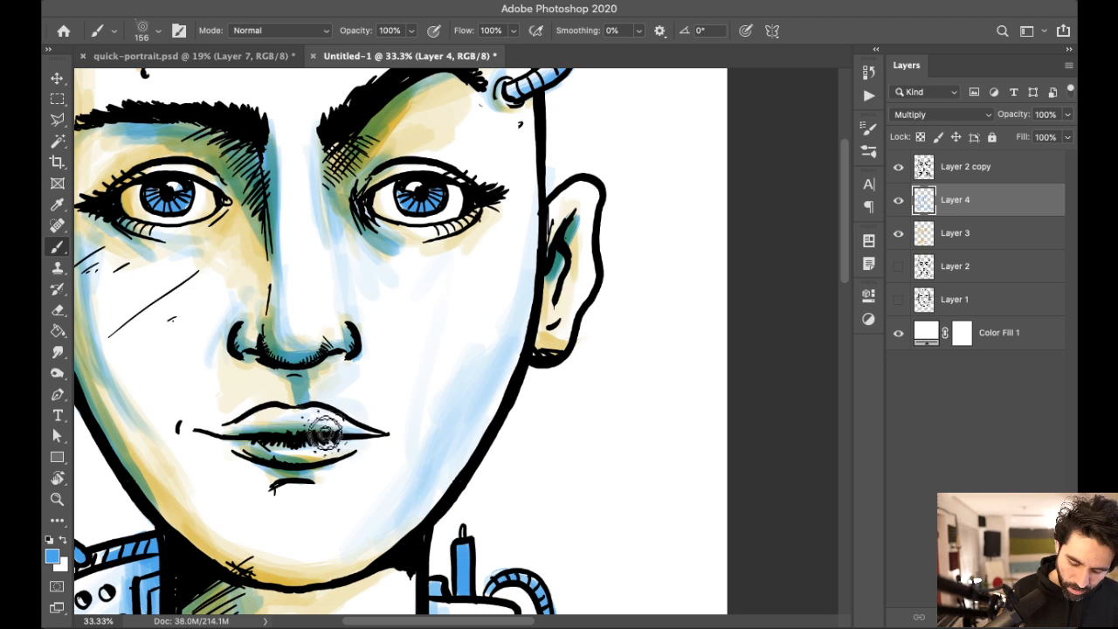
Step: Add soft blue shading under the chin, down the throat and across the collarbone area
drag(553, 437, 584, 372)
mouse_move(312, 511)
mouse_down()
mouse_move(262, 487)
mouse_move(262, 253)
mouse_move(288, 278)
mouse_up()
drag(332, 349, 359, 362)
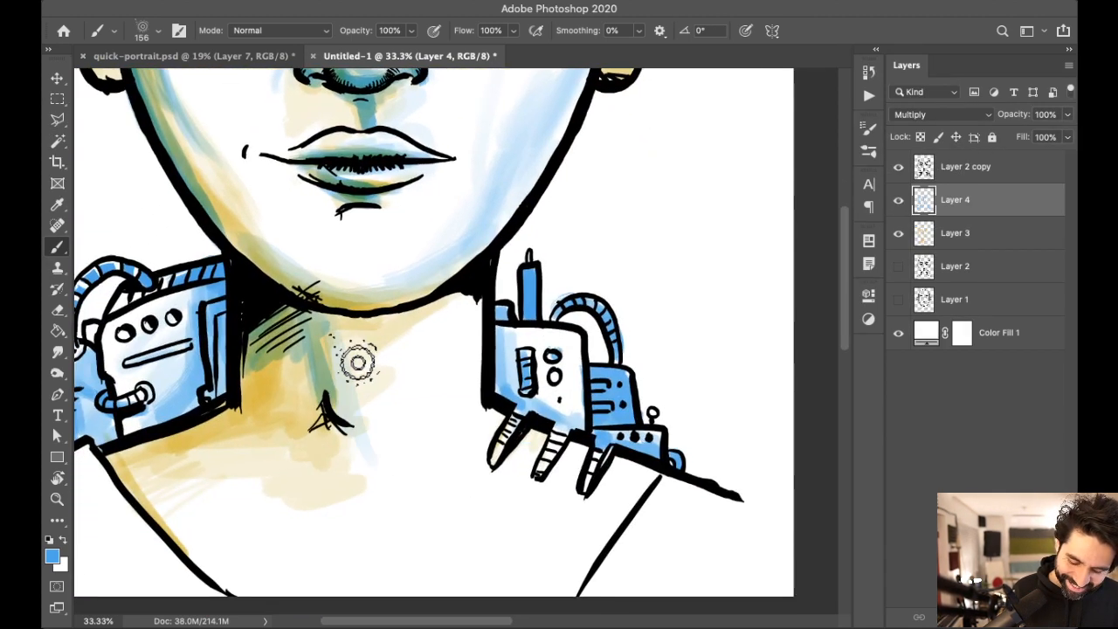
mouse_move(369, 451)
mouse_down()
mouse_move(282, 480)
mouse_move(350, 472)
mouse_up()
Step: Brush light blue shading along the neckline edge and over the clothing on both shoulders
mouse_move(661, 492)
mouse_down()
mouse_move(707, 334)
mouse_move(694, 312)
mouse_move(665, 312)
mouse_move(667, 351)
mouse_move(633, 418)
mouse_move(701, 420)
mouse_up()
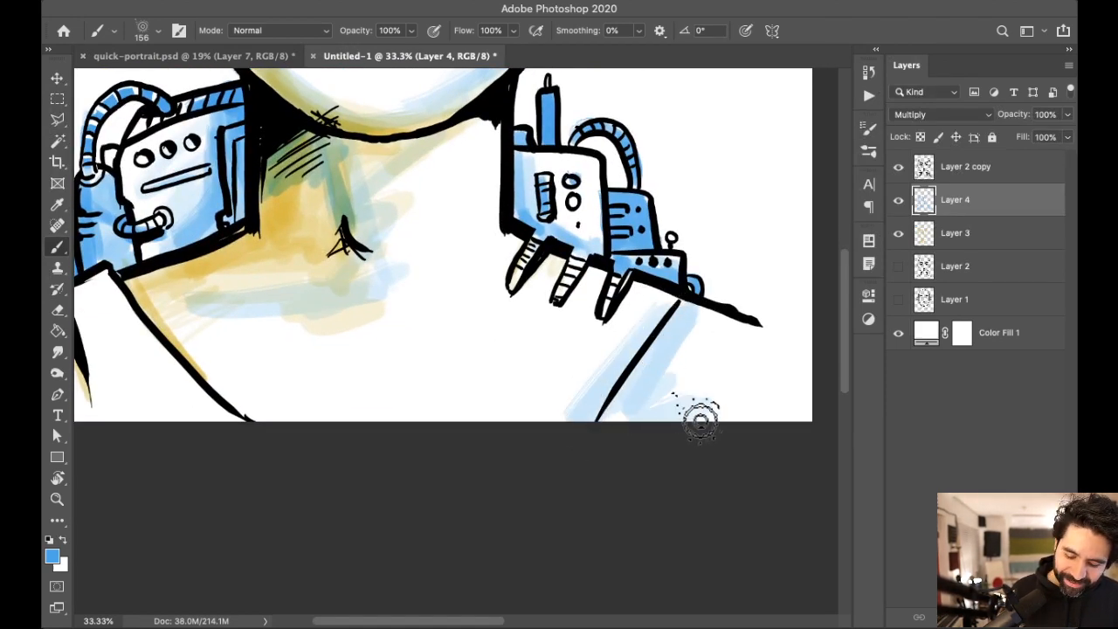
drag(473, 352, 599, 332)
mouse_move(315, 288)
mouse_down()
mouse_move(288, 324)
mouse_move(384, 404)
mouse_up()
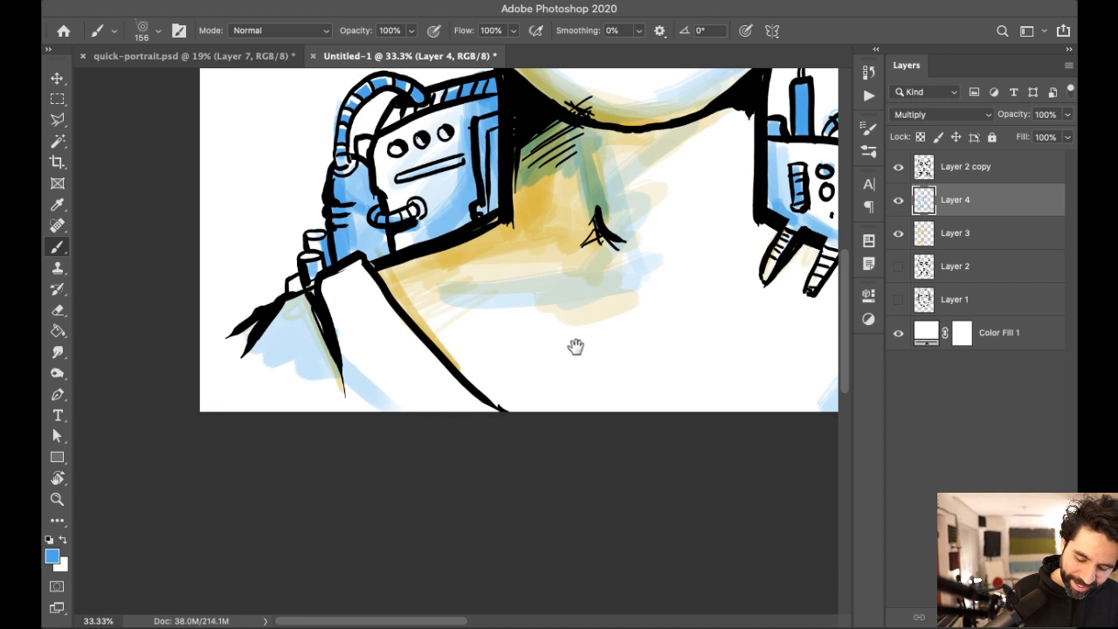
Step: Add a new layer directly above Layer 2, beneath the gold and blue coloring layers
scroll(546, 345, up, 10)
scroll(611, 375, down, 5)
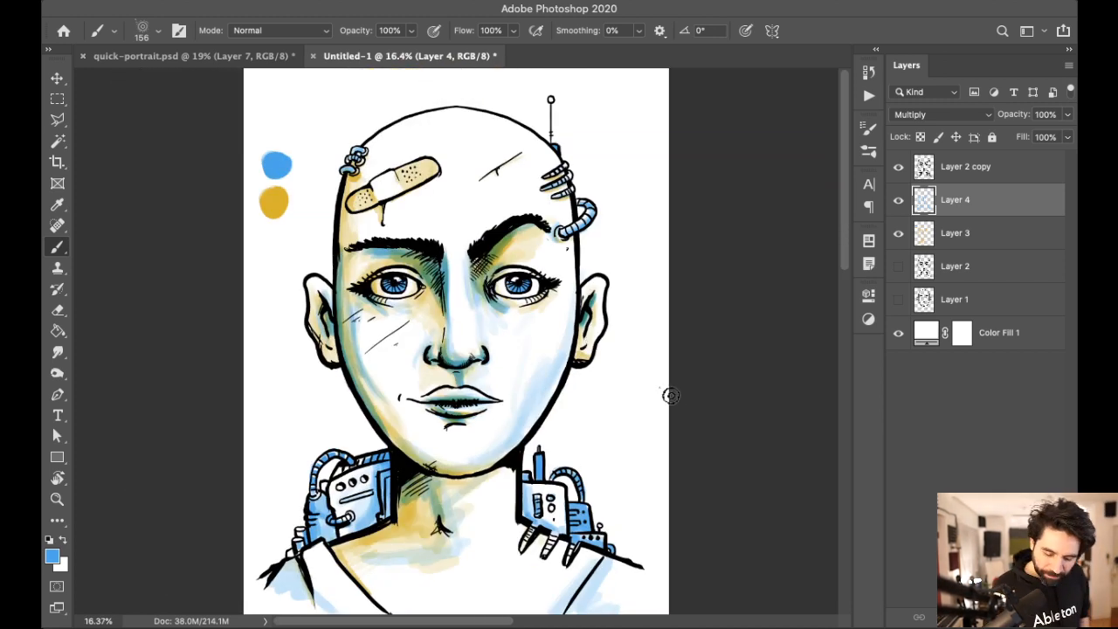
scroll(690, 367, up, 3)
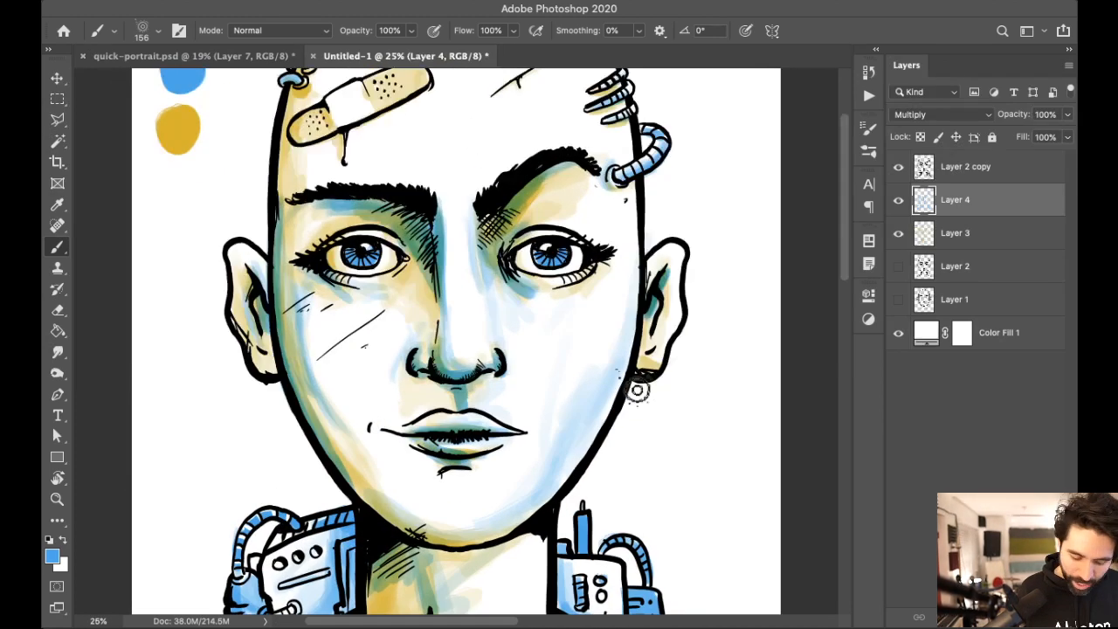
scroll(616, 388, up, 1)
scroll(616, 389, up, 1)
scroll(629, 349, down, 4)
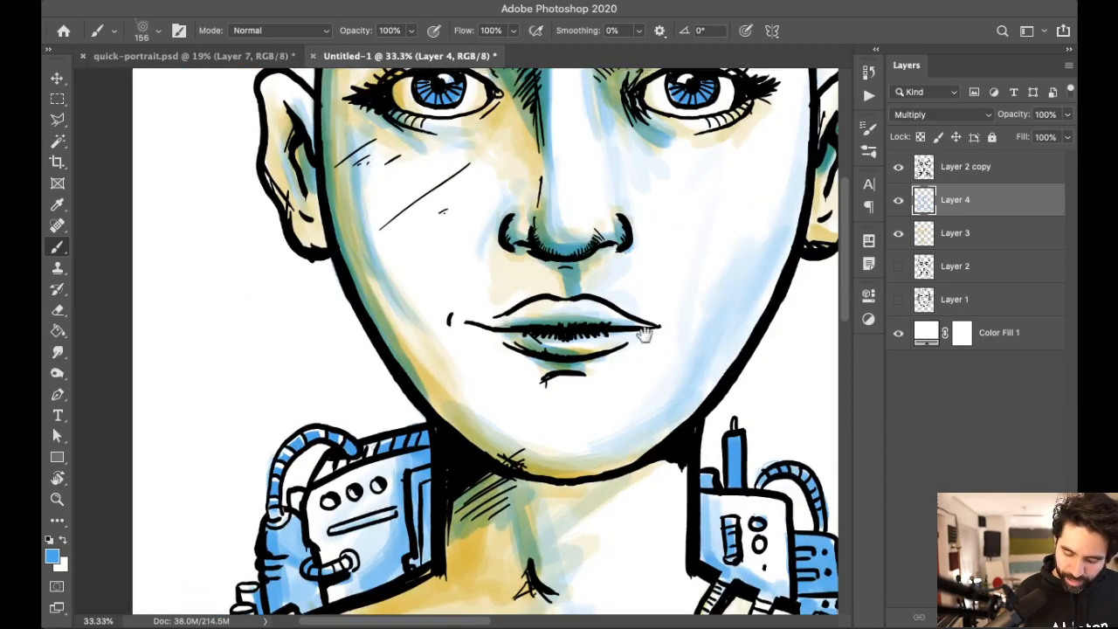
click(954, 234)
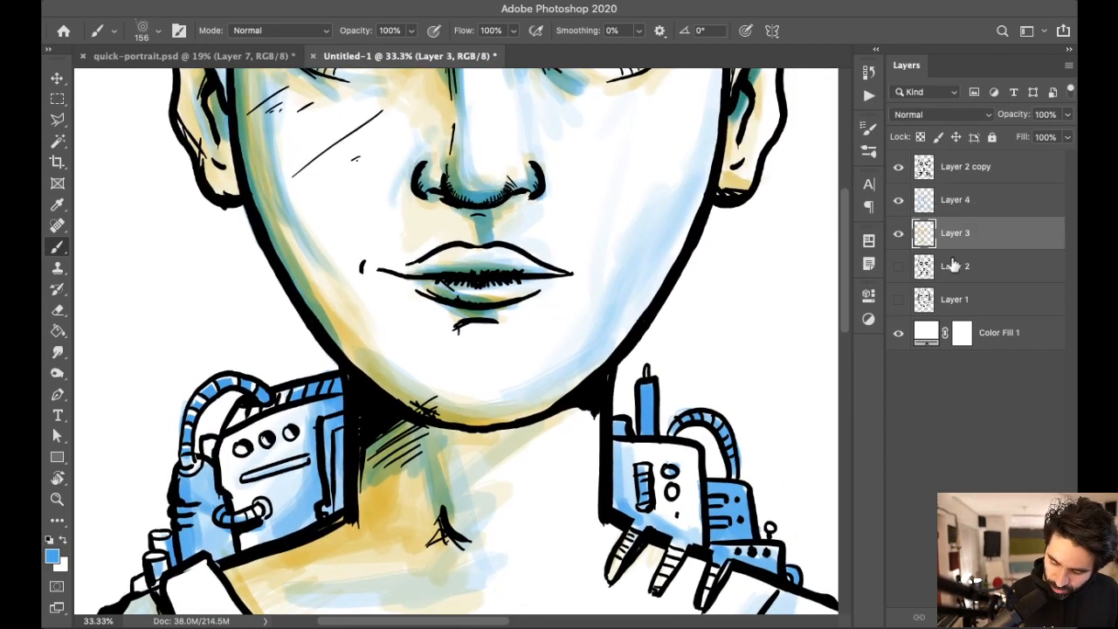
click(956, 266)
key(super+alt+shift+n)
scroll(579, 375, down, 1)
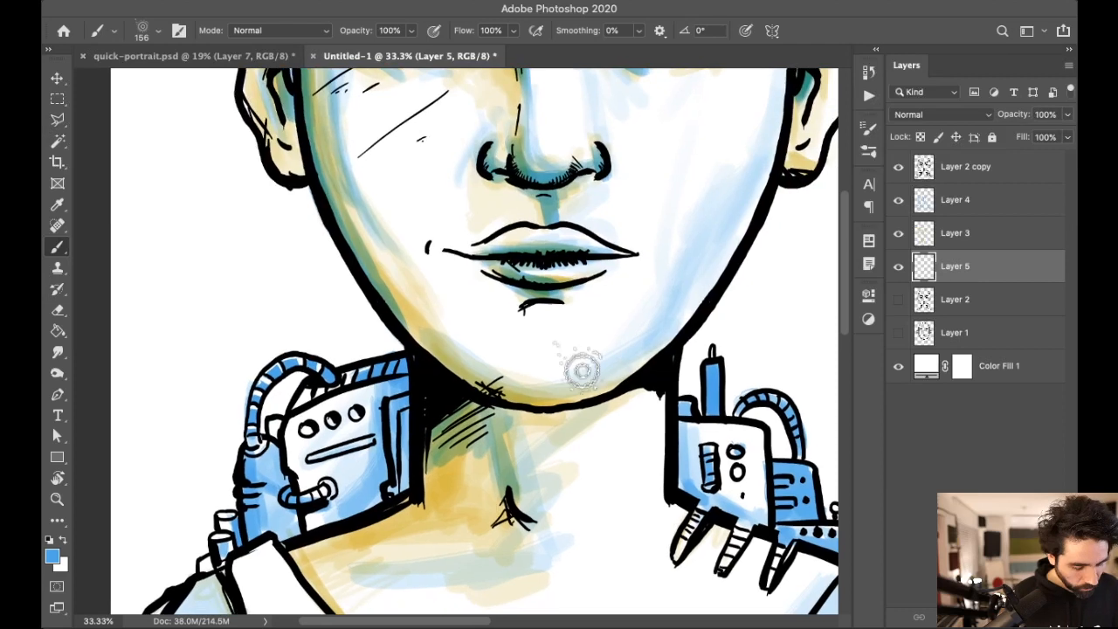
Step: Set the airbrush to 348 px and paint a loose light-blue background on both sides of the neck, behind the shoulder devices
scroll(496, 389, down, 1)
right_click(358, 385)
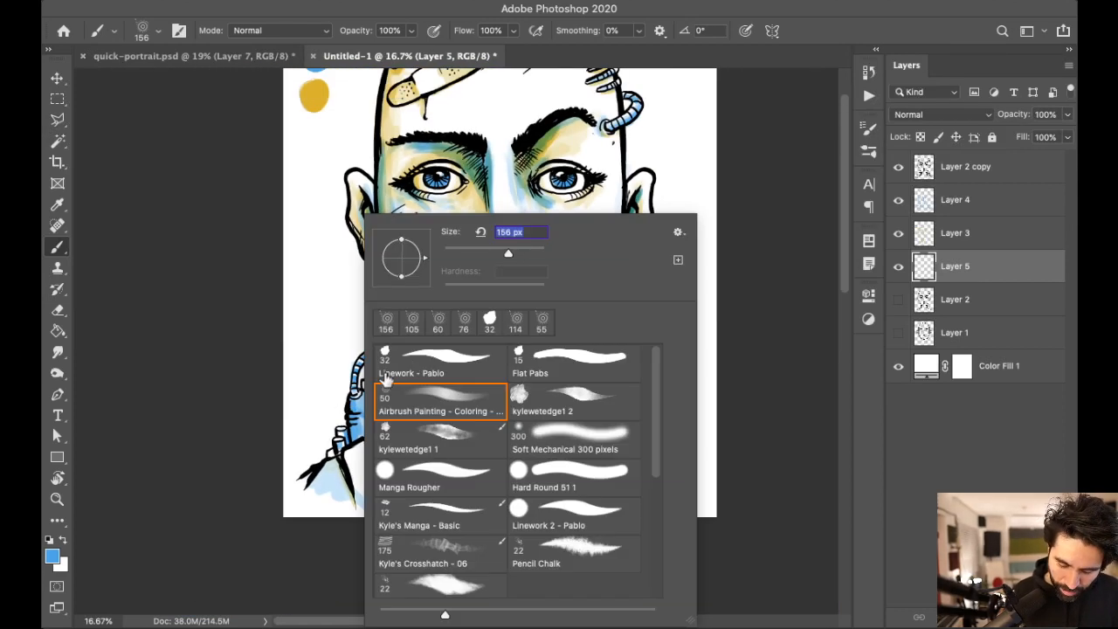
text(348)
key(Return)
mouse_move(320, 399)
mouse_down()
mouse_move(327, 429)
mouse_move(337, 386)
mouse_move(328, 346)
mouse_move(381, 330)
mouse_move(320, 403)
mouse_move(396, 348)
mouse_move(347, 317)
mouse_move(360, 302)
mouse_move(300, 380)
mouse_move(385, 299)
mouse_up()
mouse_move(653, 324)
mouse_down()
mouse_move(619, 327)
mouse_move(635, 315)
mouse_move(648, 376)
mouse_move(658, 299)
mouse_move(631, 291)
mouse_move(623, 367)
mouse_move(636, 346)
mouse_move(696, 375)
mouse_move(686, 421)
mouse_move(652, 413)
mouse_move(696, 441)
mouse_move(680, 290)
mouse_move(661, 317)
mouse_up()
mouse_move(381, 302)
mouse_down()
mouse_move(359, 320)
mouse_move(310, 393)
mouse_move(329, 331)
mouse_move(321, 260)
mouse_move(332, 326)
mouse_move(353, 351)
mouse_move(392, 325)
mouse_move(390, 351)
mouse_up()
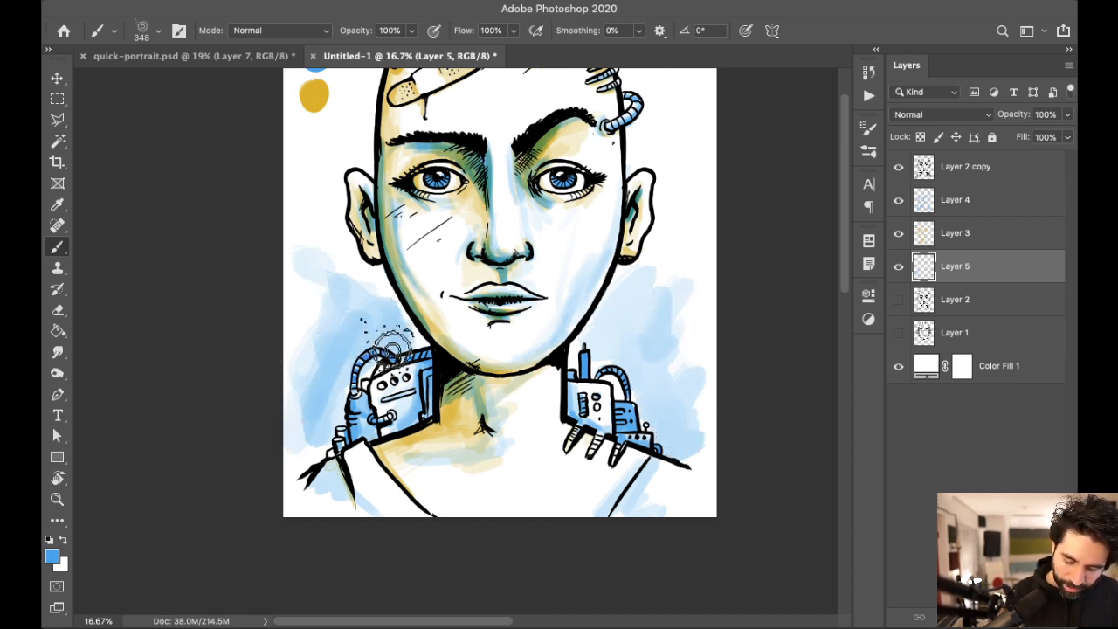
drag(664, 315, 606, 341)
drag(407, 339, 423, 332)
drag(716, 339, 659, 343)
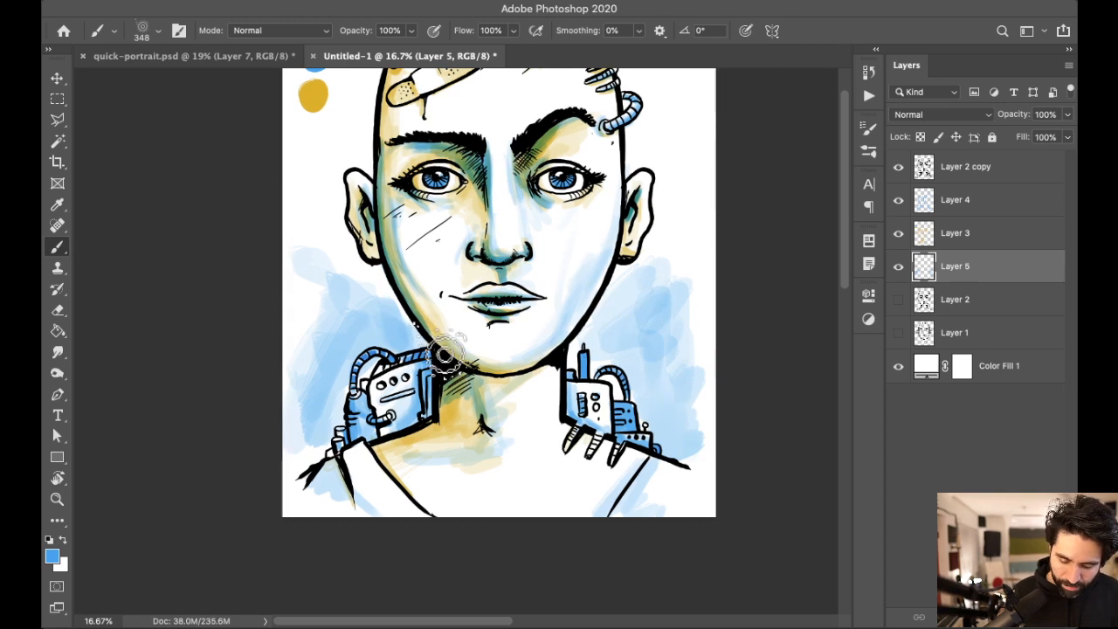
Step: Sample the gold swatch and dab scattered gold spots over the background on both sides of the head
alt+click(316, 88)
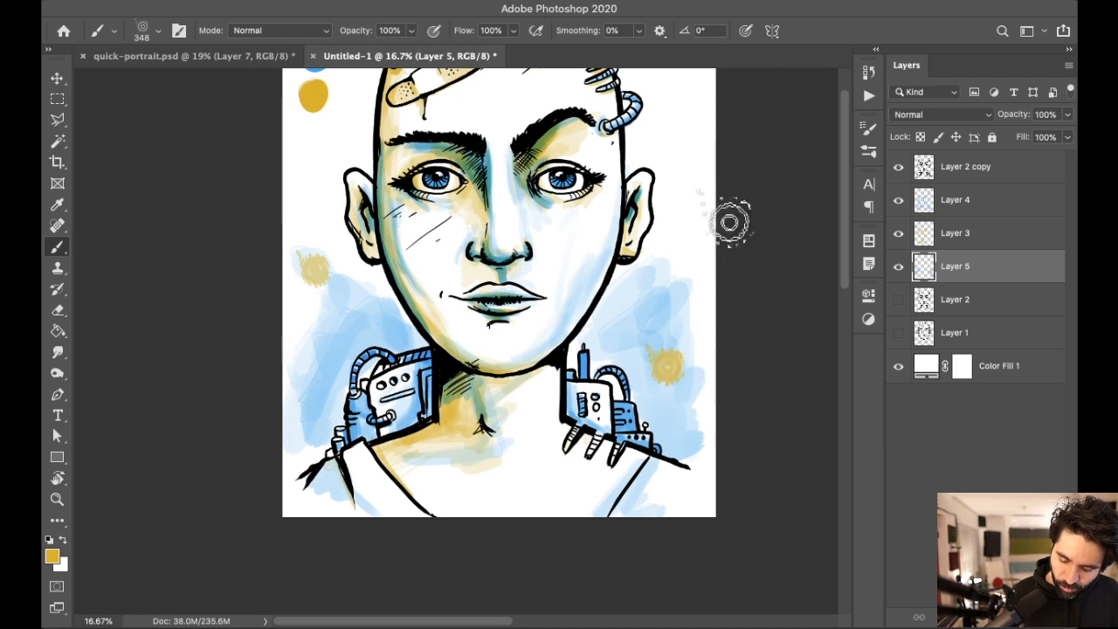
click(672, 366)
click(694, 218)
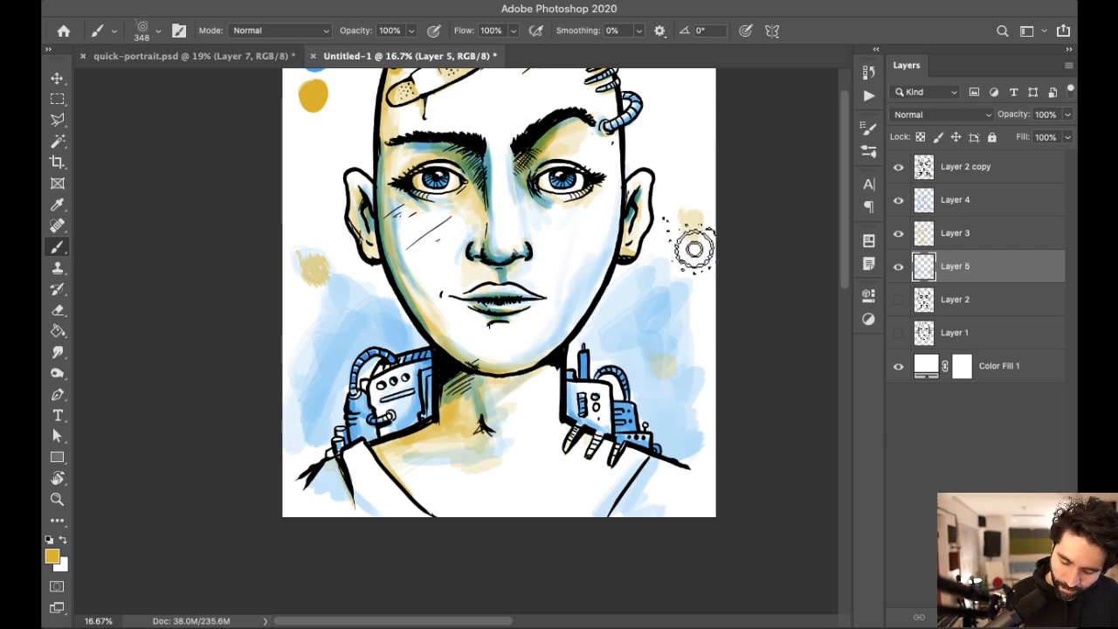
drag(632, 309, 660, 355)
click(620, 206)
click(273, 273)
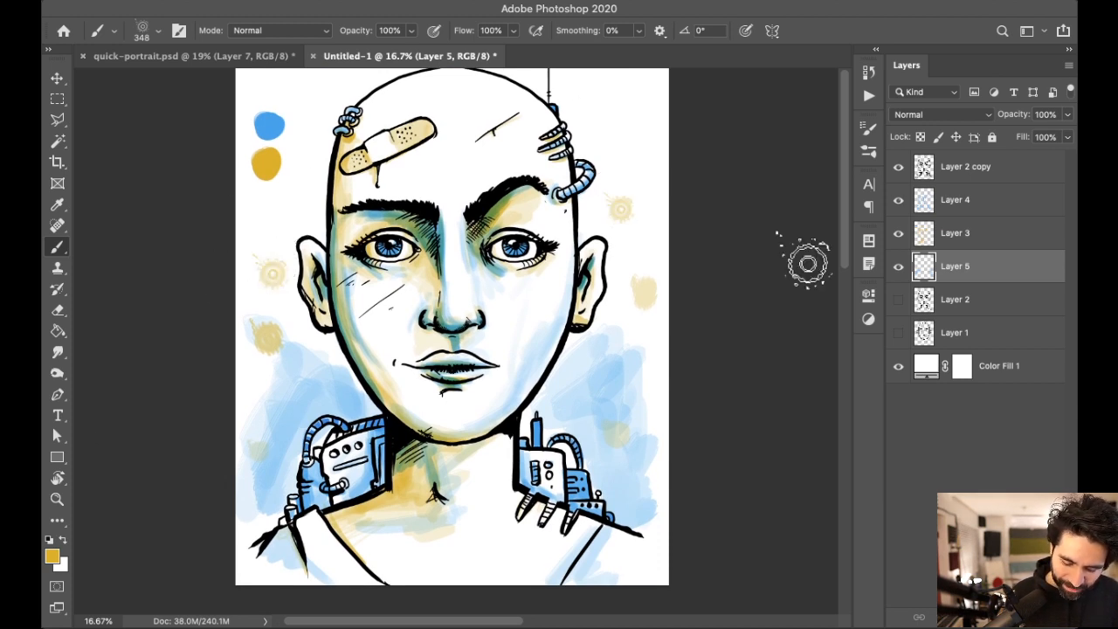
drag(354, 183, 363, 232)
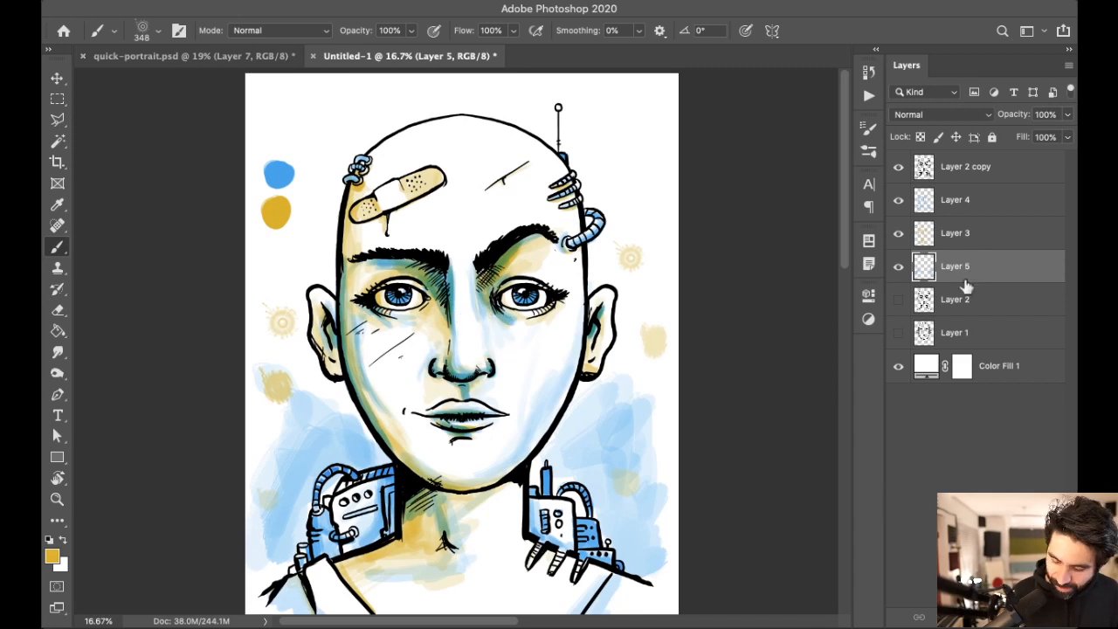
Step: Check the layers' visibility, then select the blue and gold sample swatches on Layer 3 with a rectangular marquee and delete them
click(898, 266)
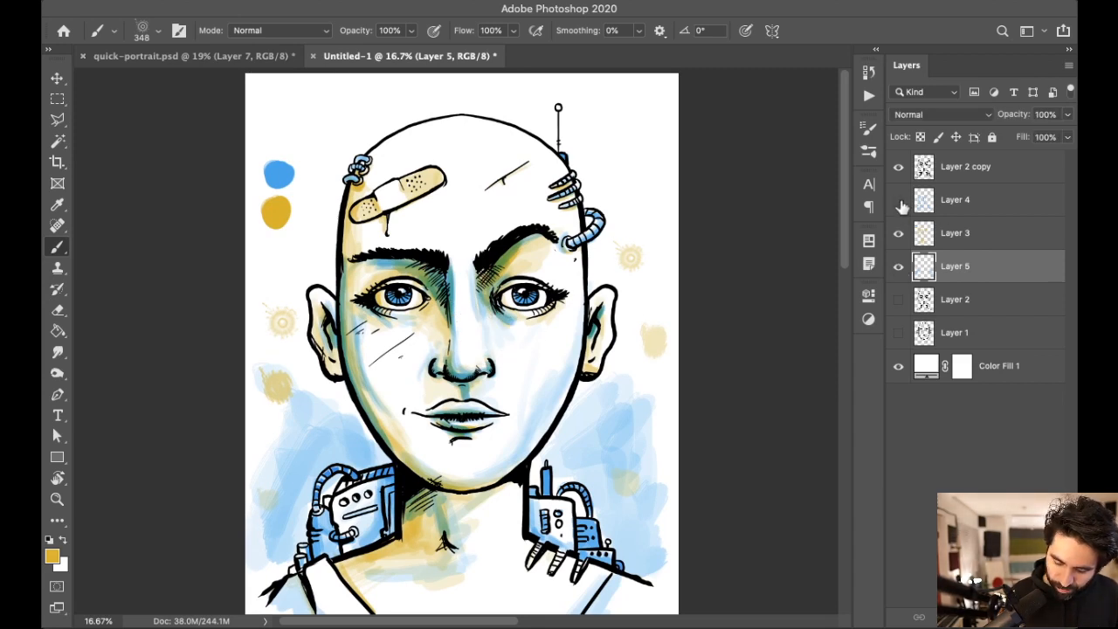
click(900, 233)
click(899, 233)
click(988, 232)
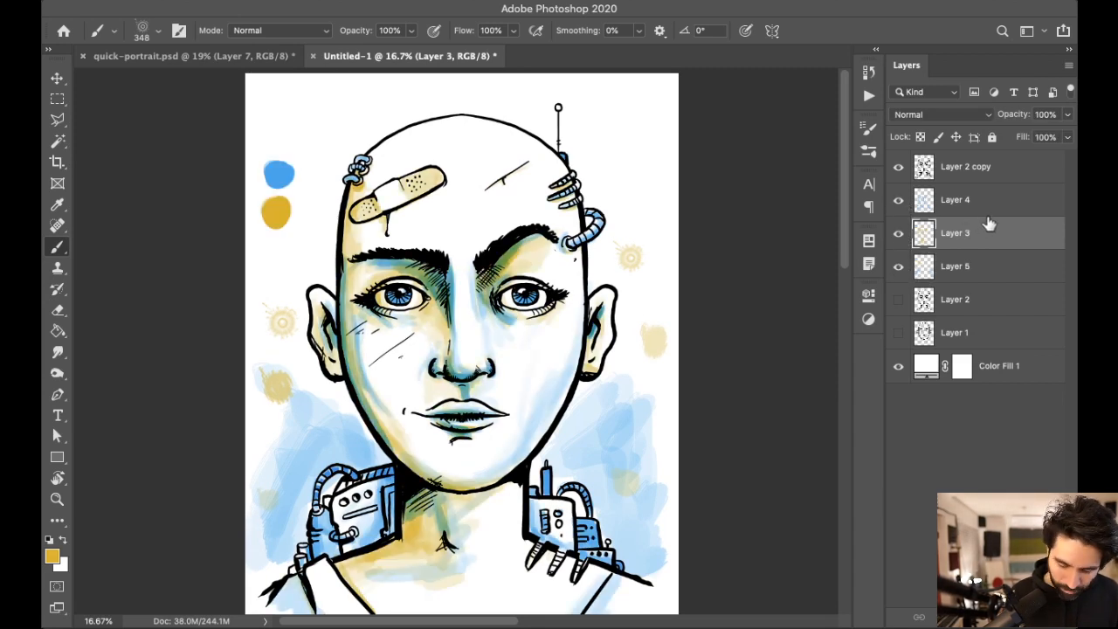
key(m)
drag(246, 137, 311, 241)
scroll(690, 373, down, 3)
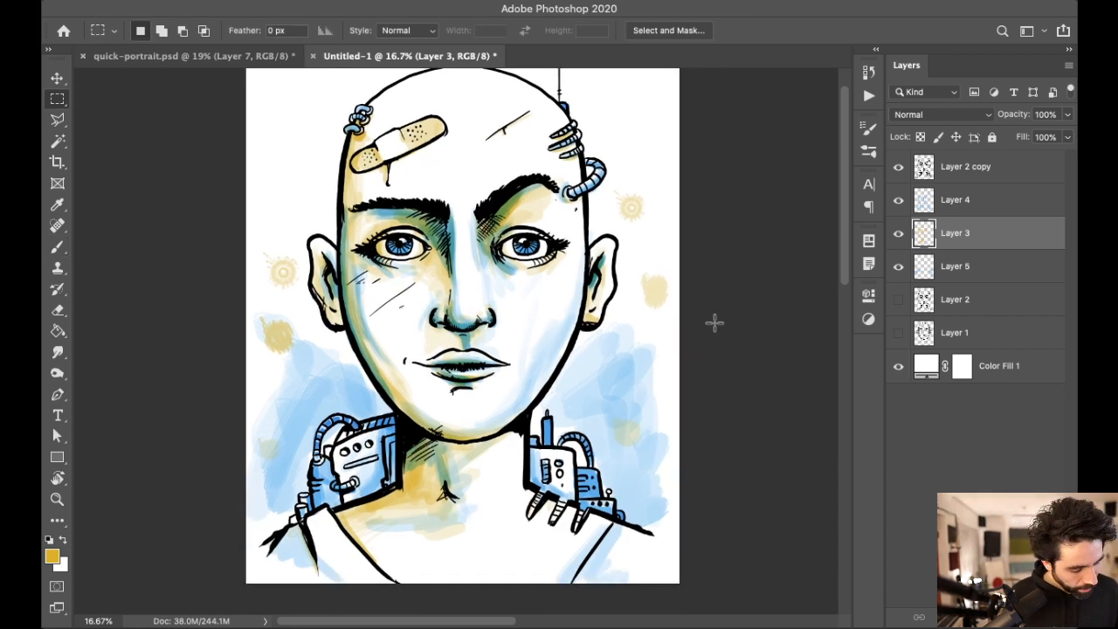
Step: Set the eraser to the Airbrush Painting - Coloring brush at 118 px for working on the background beside the neck
key(b)
drag(605, 373, 679, 335)
key(super+plus)
key(super+plus)
key(e)
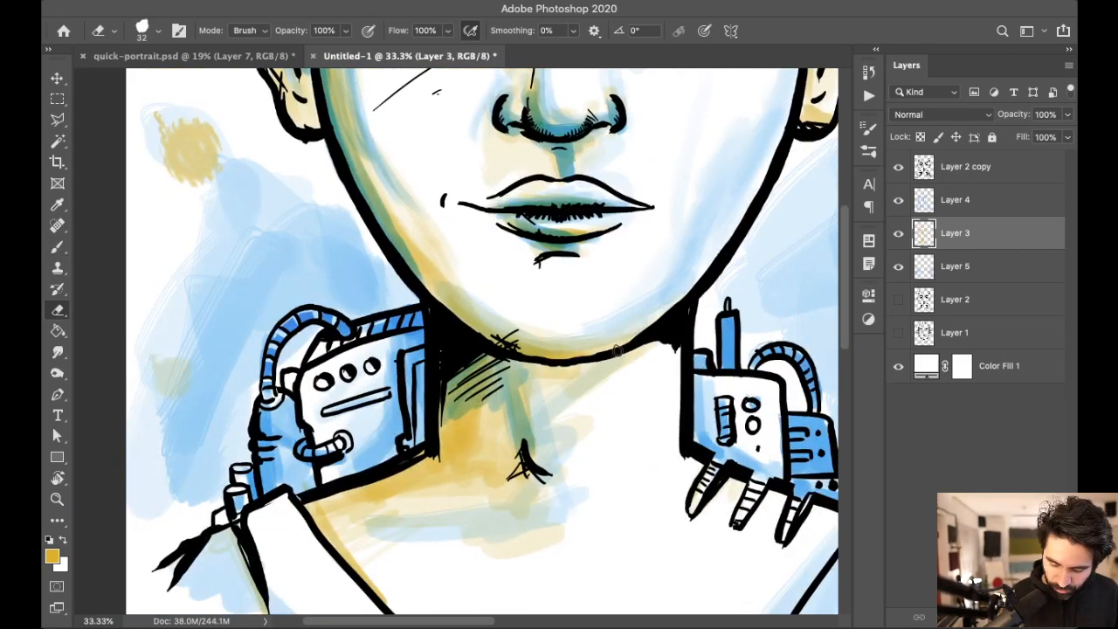
right_click(659, 345)
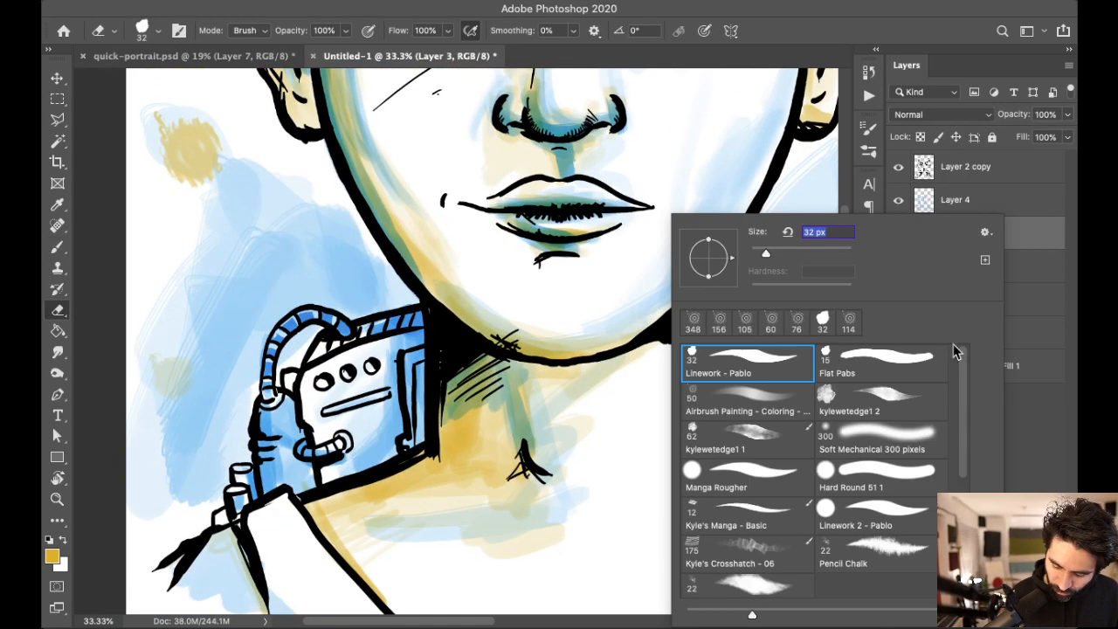
click(771, 395)
click(300, 262)
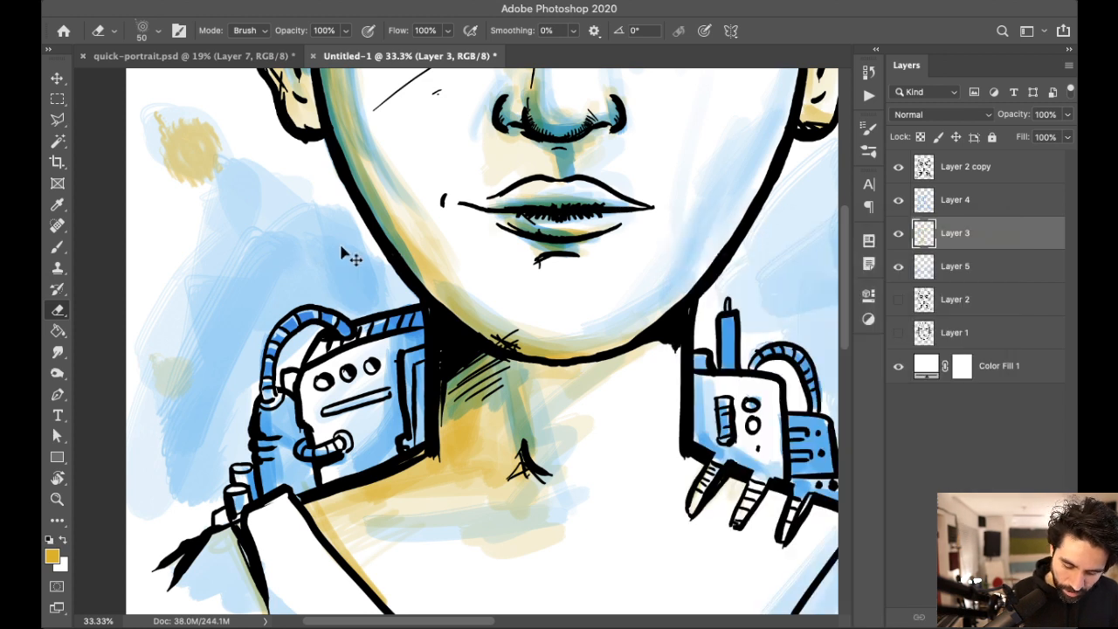
right_click(356, 263)
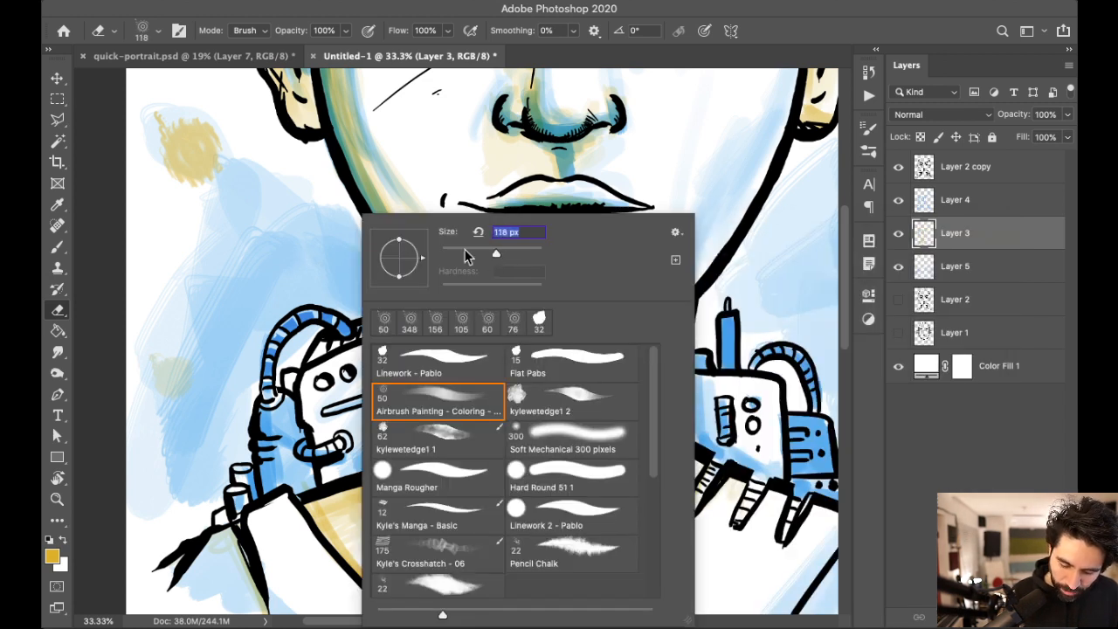
click(288, 260)
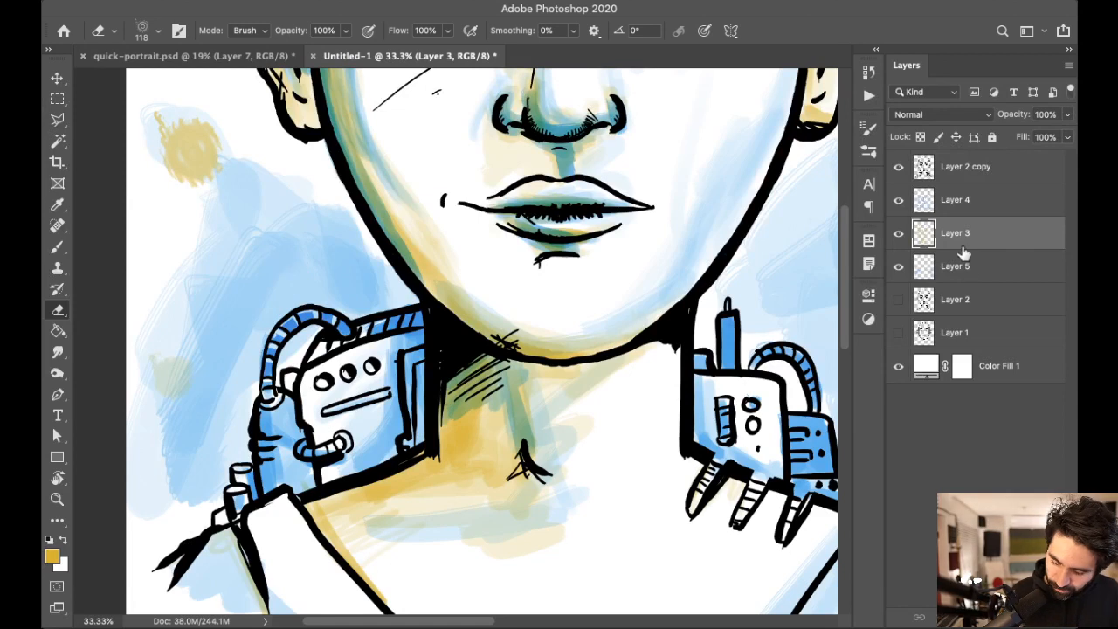
Step: On Layer 5, erase scattered round white spots from the blue background on both sides, reducing the eraser to 81 px
key(alt+bracketleft)
click(285, 261)
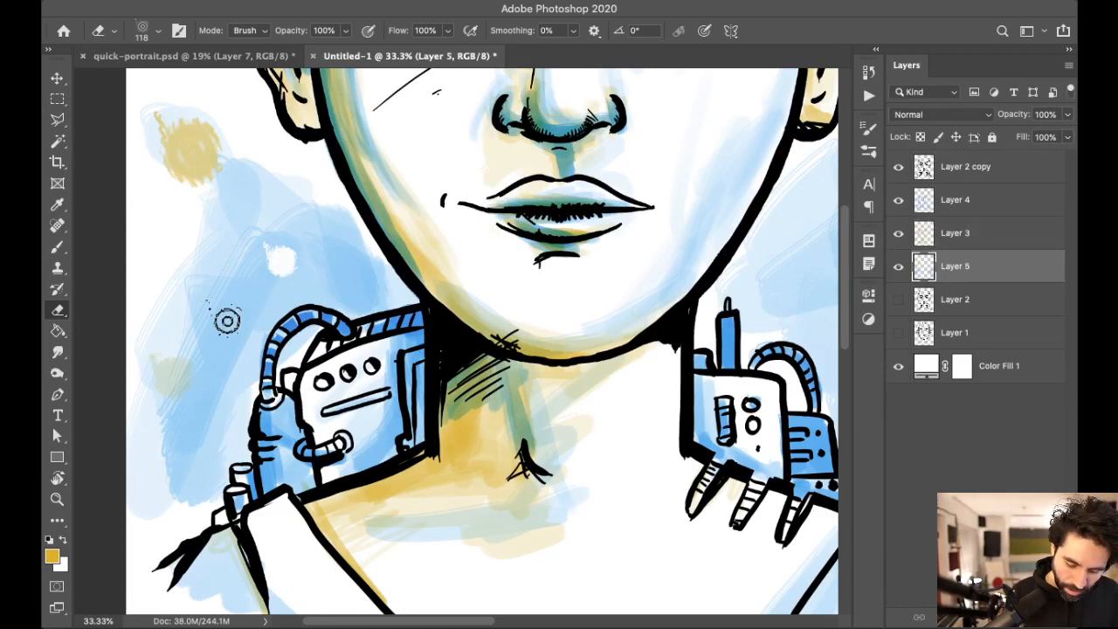
scroll(201, 453, right, 10)
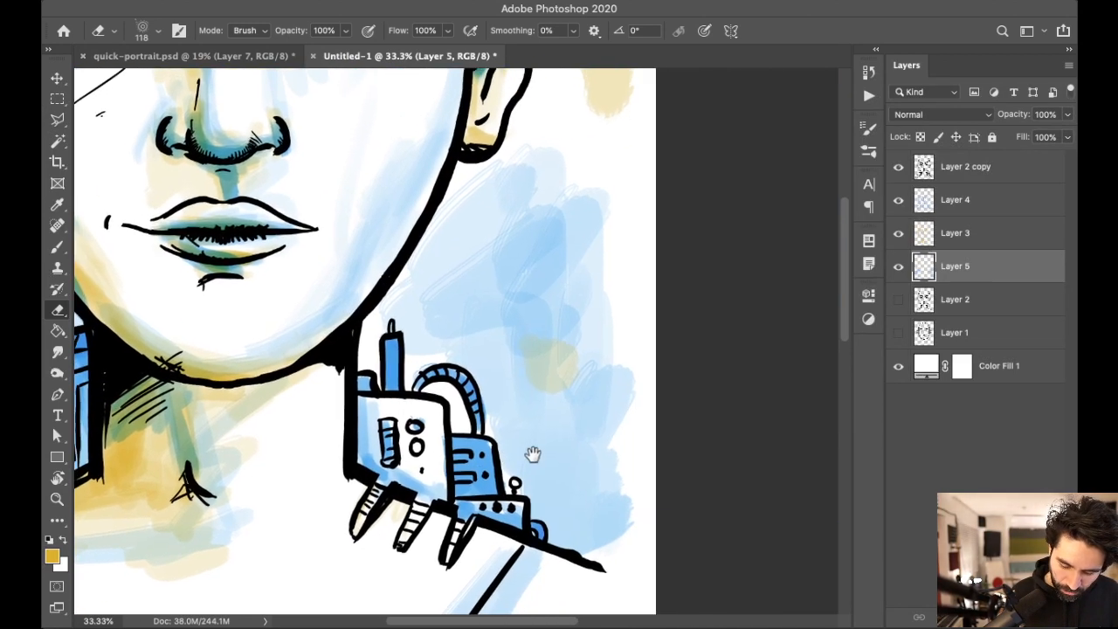
right_click(576, 428)
click(552, 430)
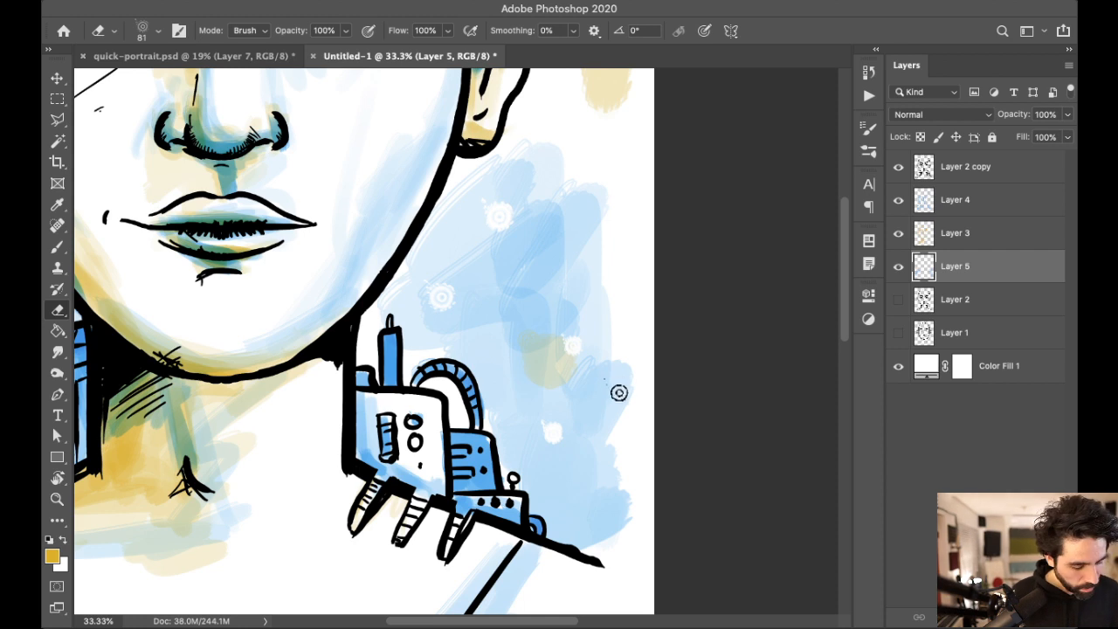
key(super+minus)
key(super+minus)
key(super+minus)
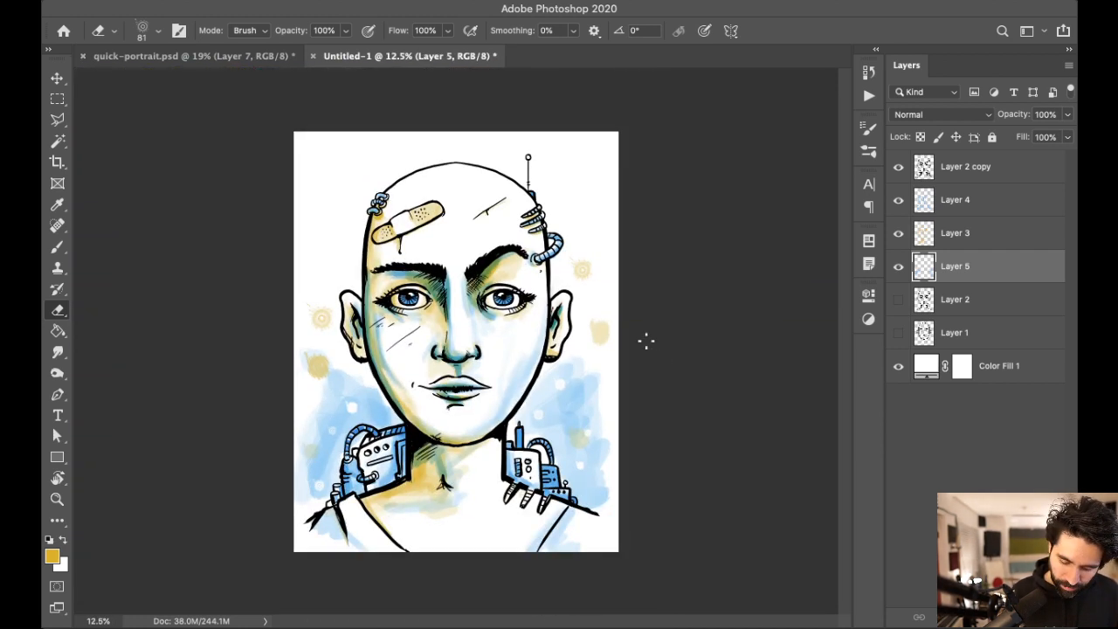
Step: On Layer 2 copy, paint over the pupil highlight of the eye under the raised eyebrow in black with the 32 px Linework - Pablo brush
scroll(673, 335, up, 5)
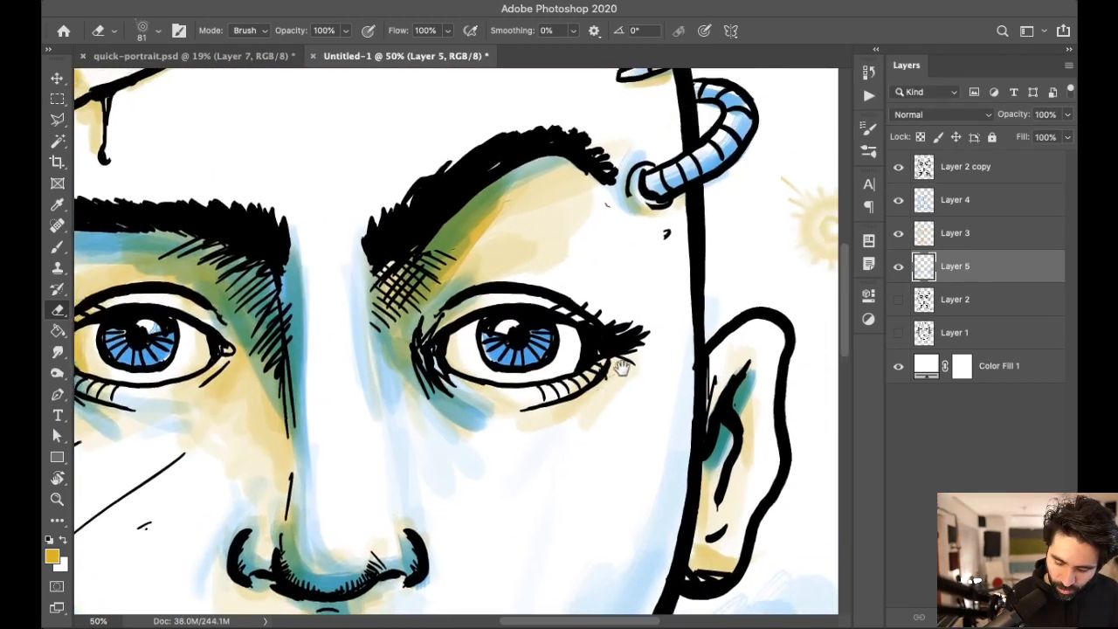
drag(622, 367, 618, 367)
key(super+plus)
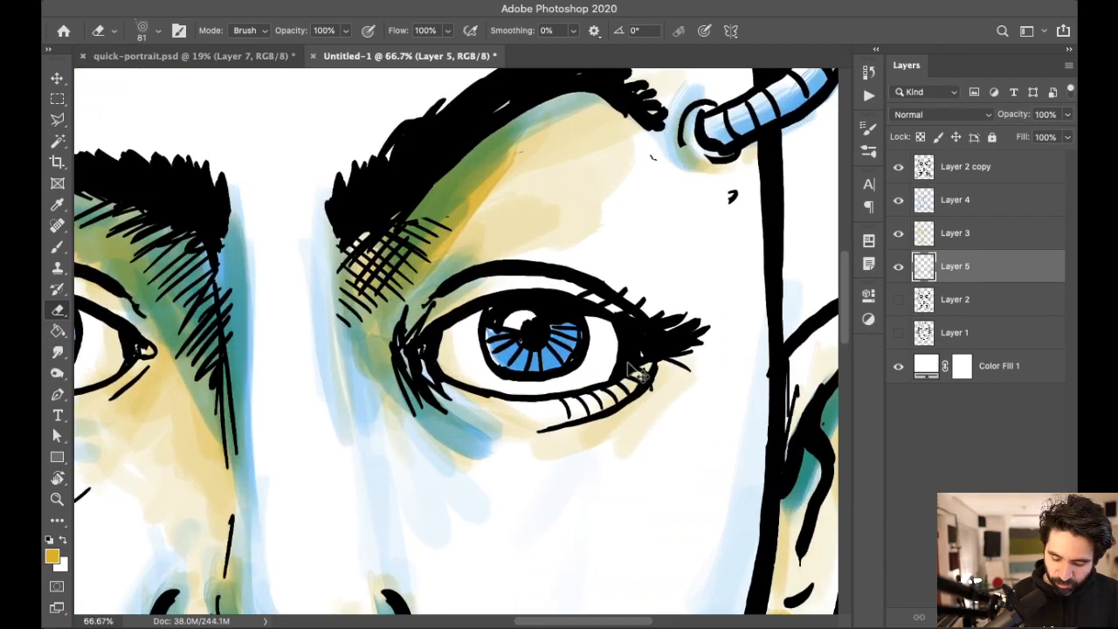
key(super+plus)
drag(678, 372, 592, 397)
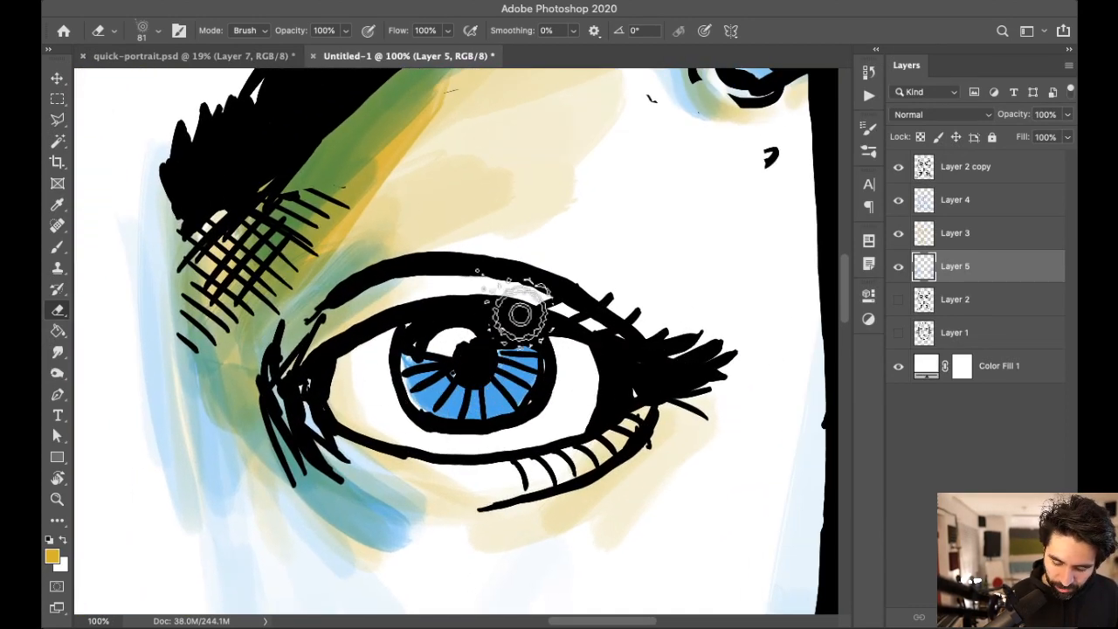
scroll(611, 349, right, 3)
click(899, 167)
click(898, 167)
click(960, 168)
key(b)
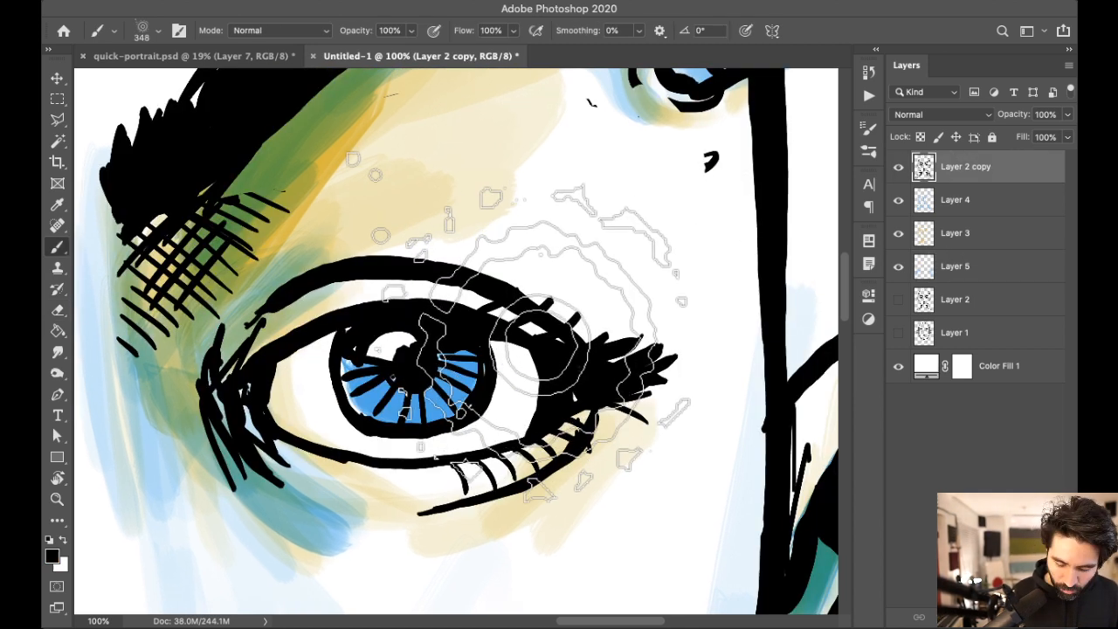
right_click(552, 314)
click(610, 361)
key(Return)
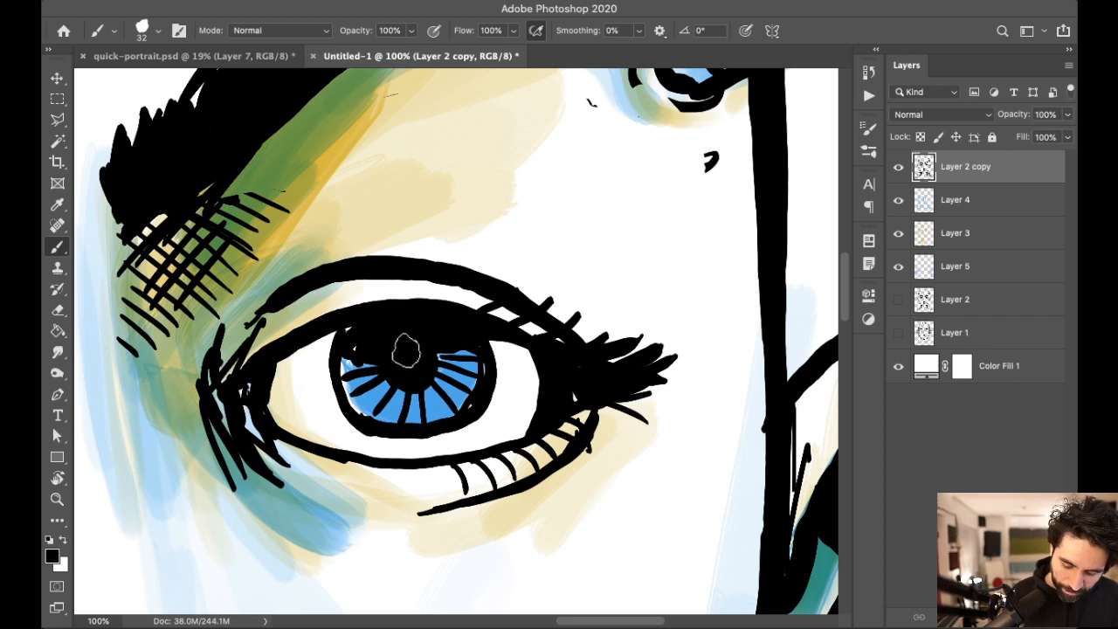
Step: Sample white and paint a two-part highlight over that eye's pupil plus a small dot on the iris's lower edge
alt+click(441, 332)
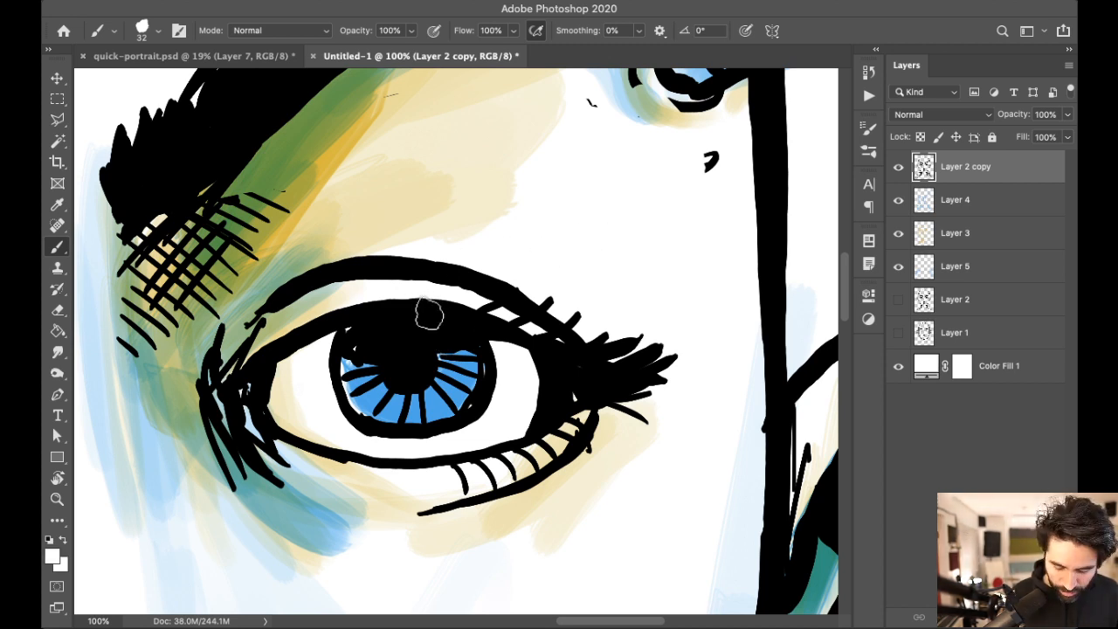
mouse_move(439, 321)
mouse_down()
mouse_move(421, 327)
mouse_move(409, 331)
mouse_move(441, 360)
mouse_up()
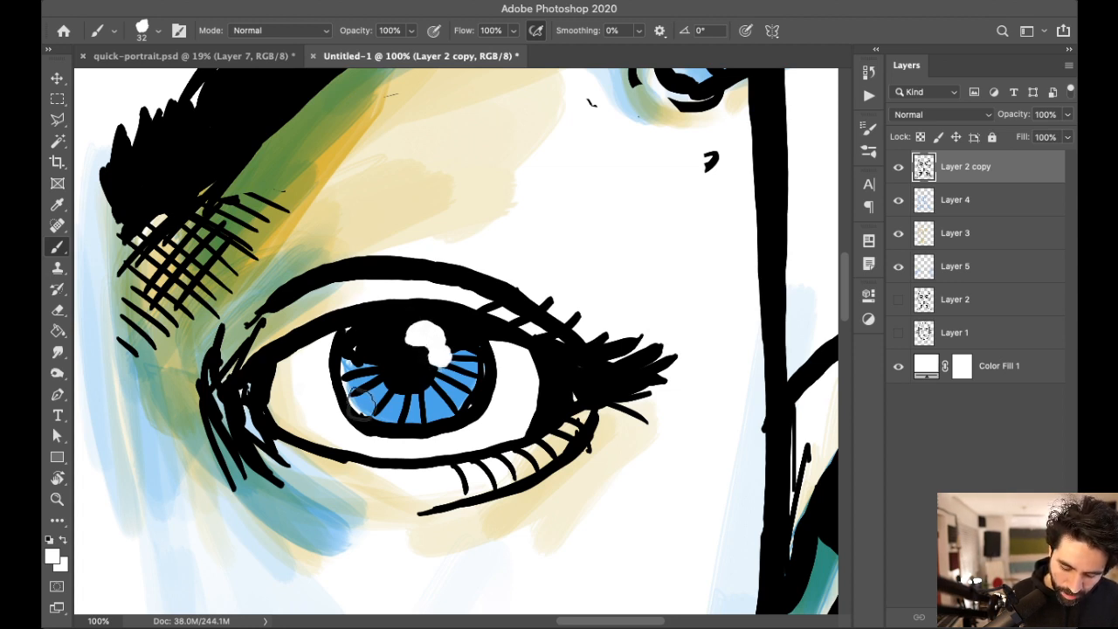
key(super+z)
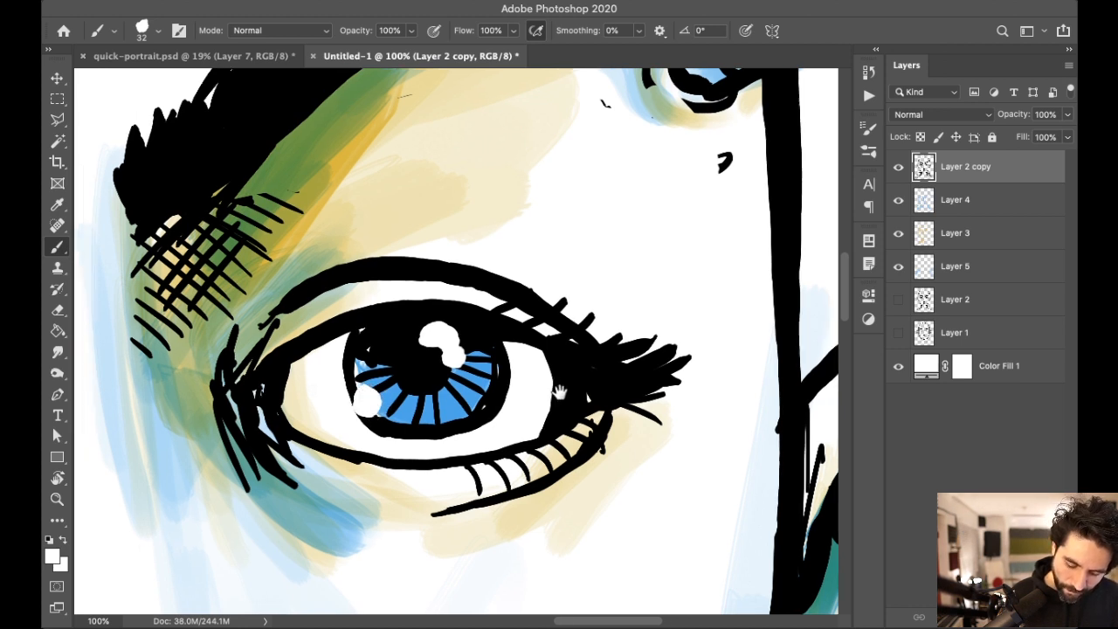
Step: Paint a matching two-part white highlight and a small lower iris dot in the other eye
scroll(509, 411, right, 10)
scroll(612, 401, right, 10)
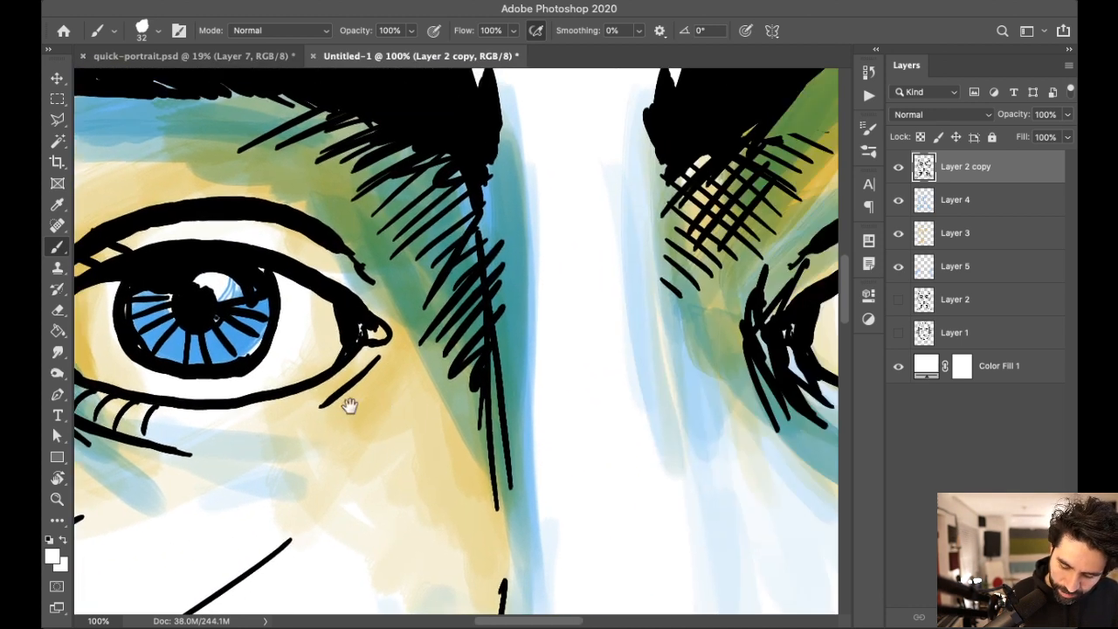
scroll(487, 436, left, 4)
scroll(708, 395, left, 4)
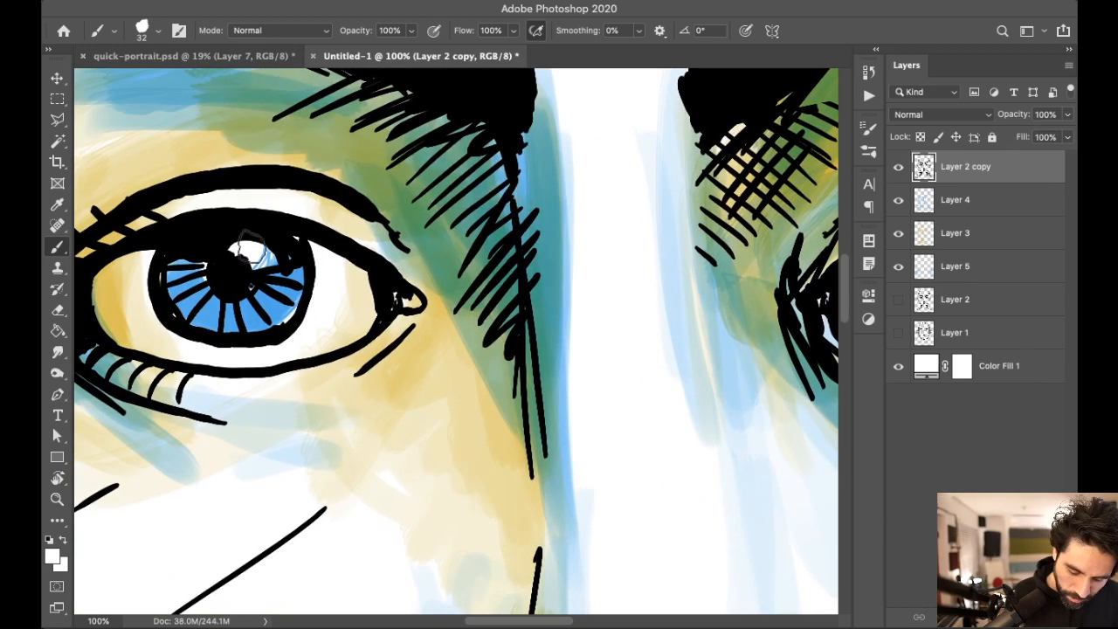
drag(248, 252, 271, 275)
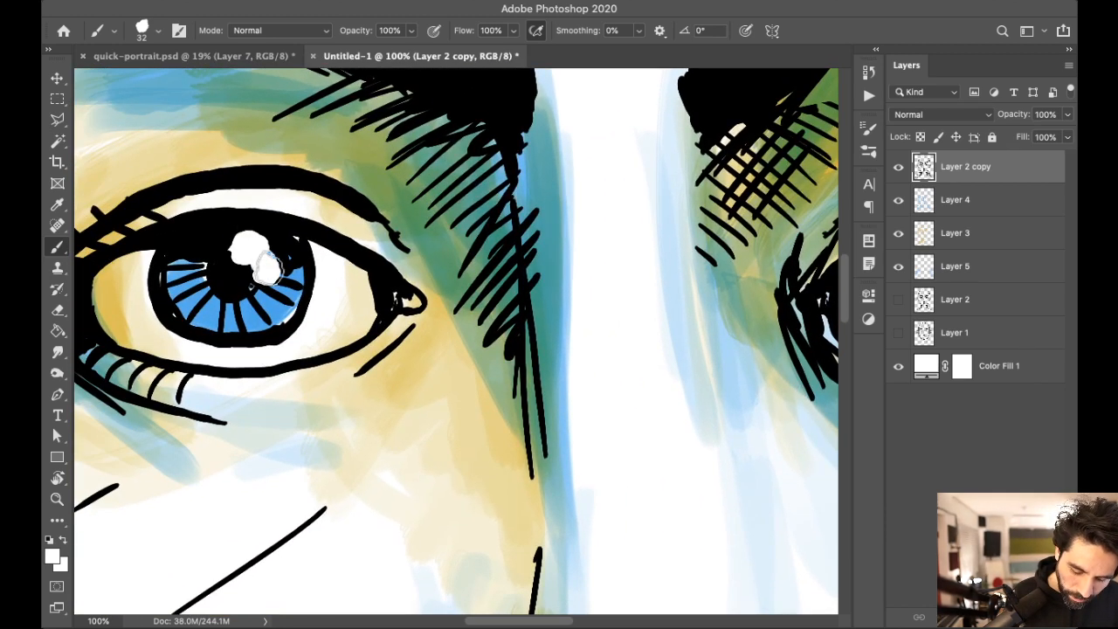
scroll(271, 288, left, 3)
click(289, 332)
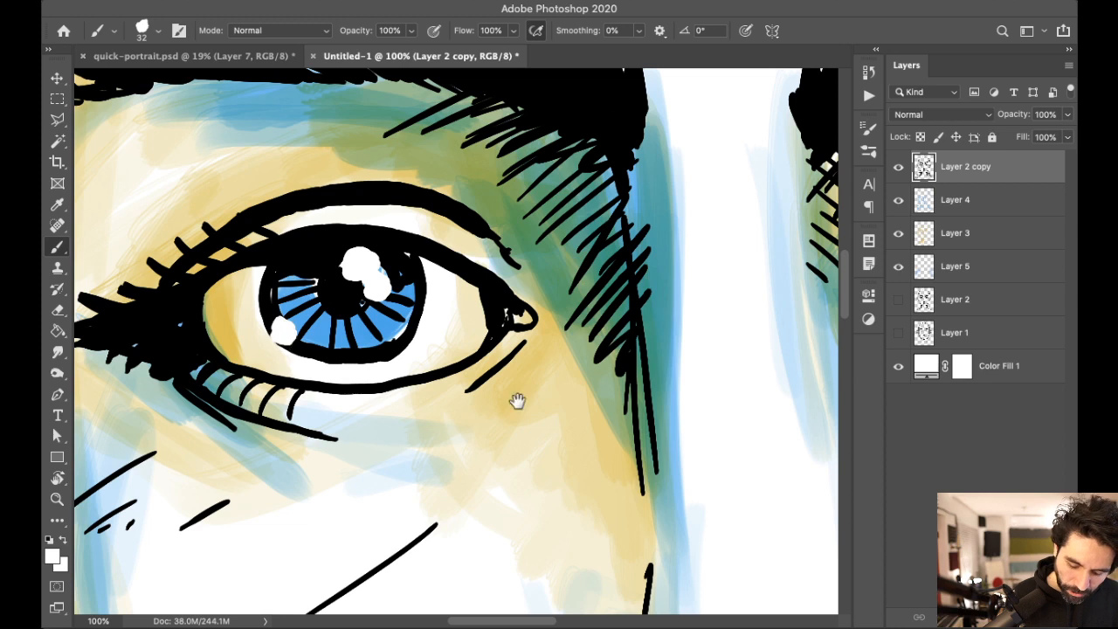
scroll(568, 428, right, 4)
scroll(663, 456, down, 5)
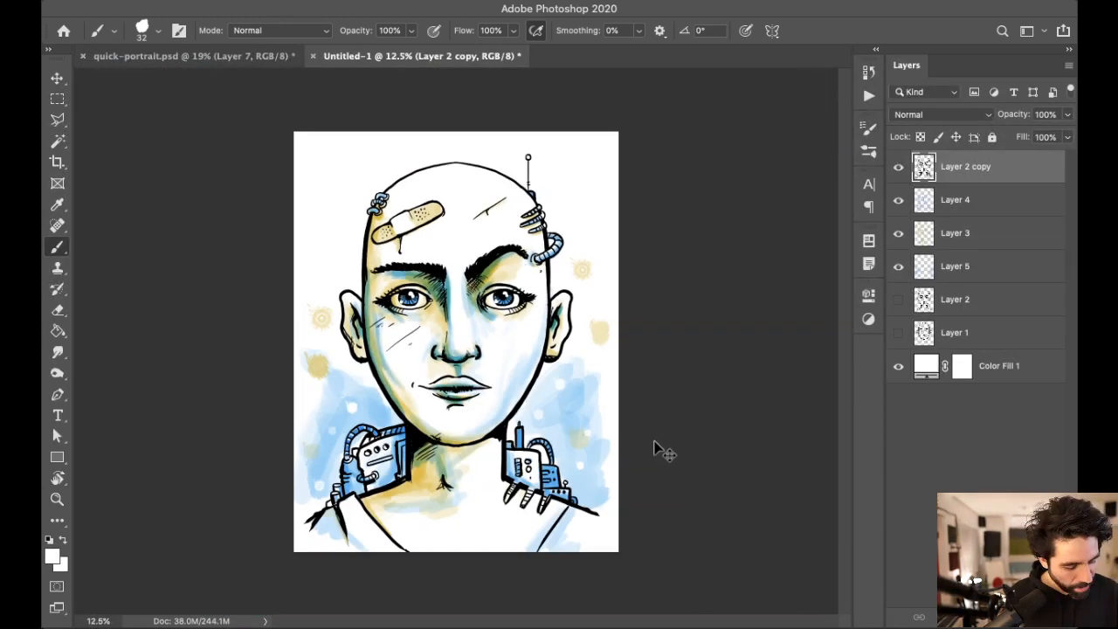
Step: Check Layer 4's visibility, keep it active, and sample light gold from the skin shading as the brush color
scroll(668, 450, up, 2)
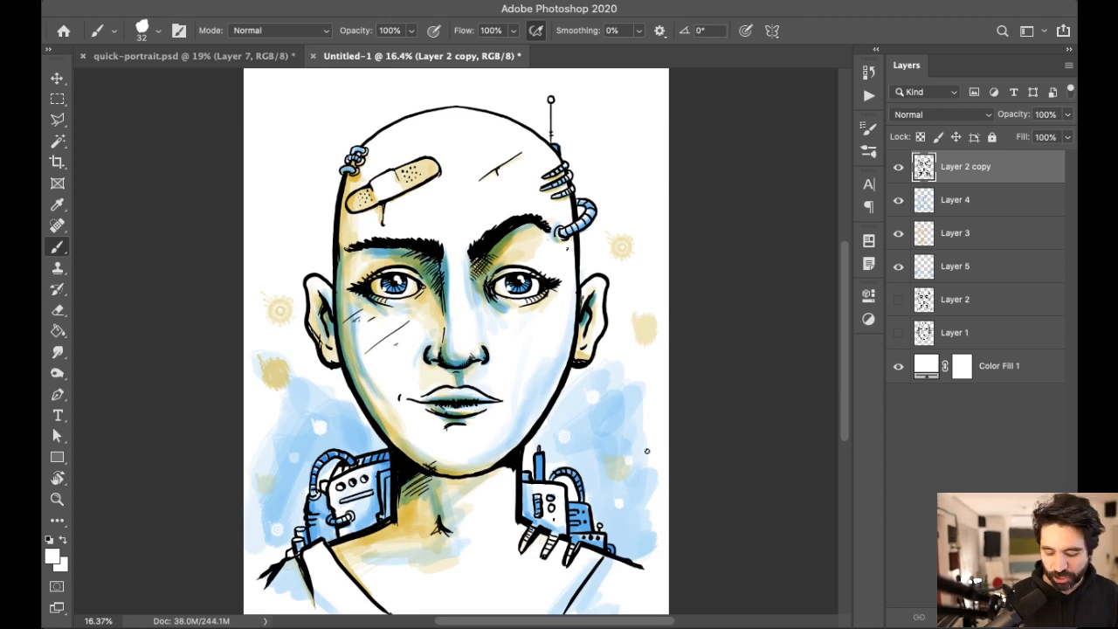
scroll(647, 450, up, 5)
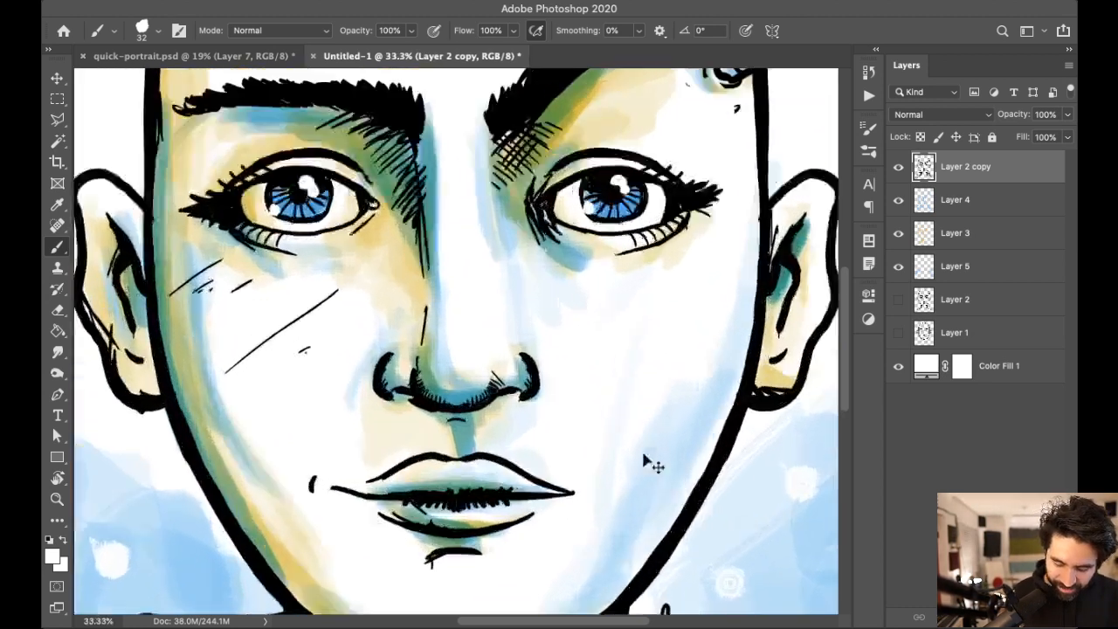
scroll(612, 415, up, 3)
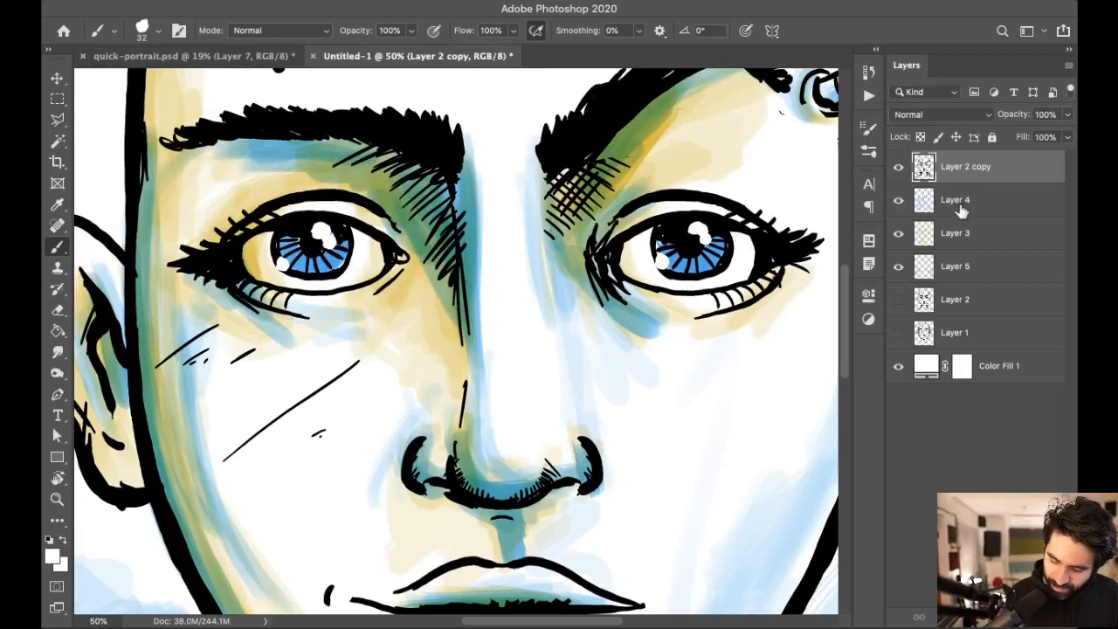
click(961, 200)
click(899, 200)
click(898, 200)
scroll(515, 358, left, 4)
scroll(515, 358, down, 1)
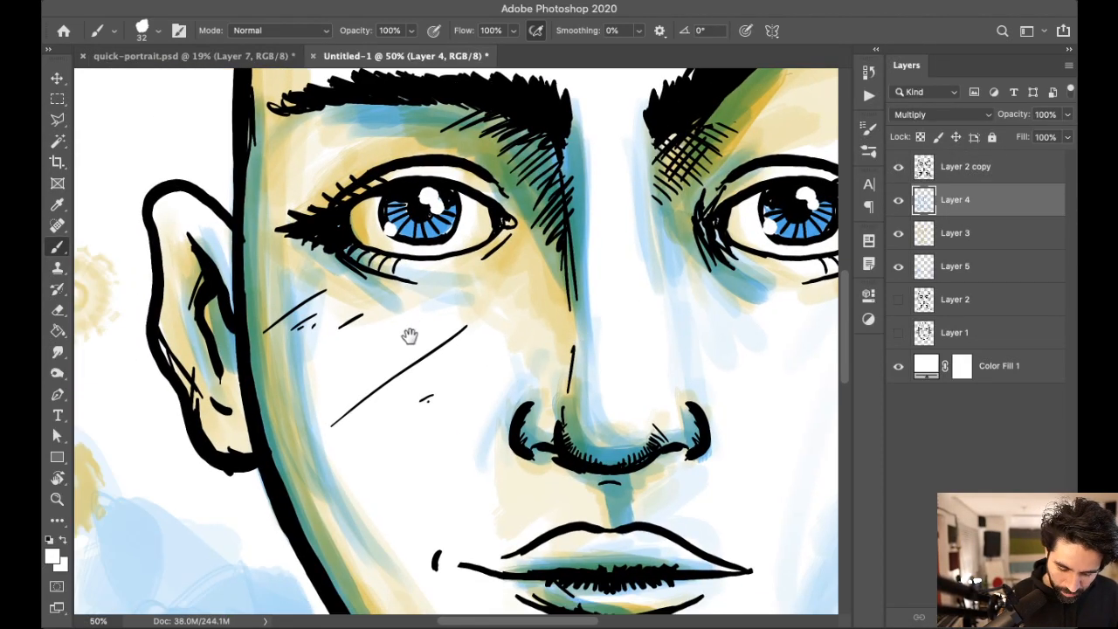
scroll(437, 310, left, 4)
scroll(437, 310, down, 1)
alt+click(215, 419)
scroll(667, 326, right, 4)
scroll(666, 327, up, 1)
alt+click(558, 319)
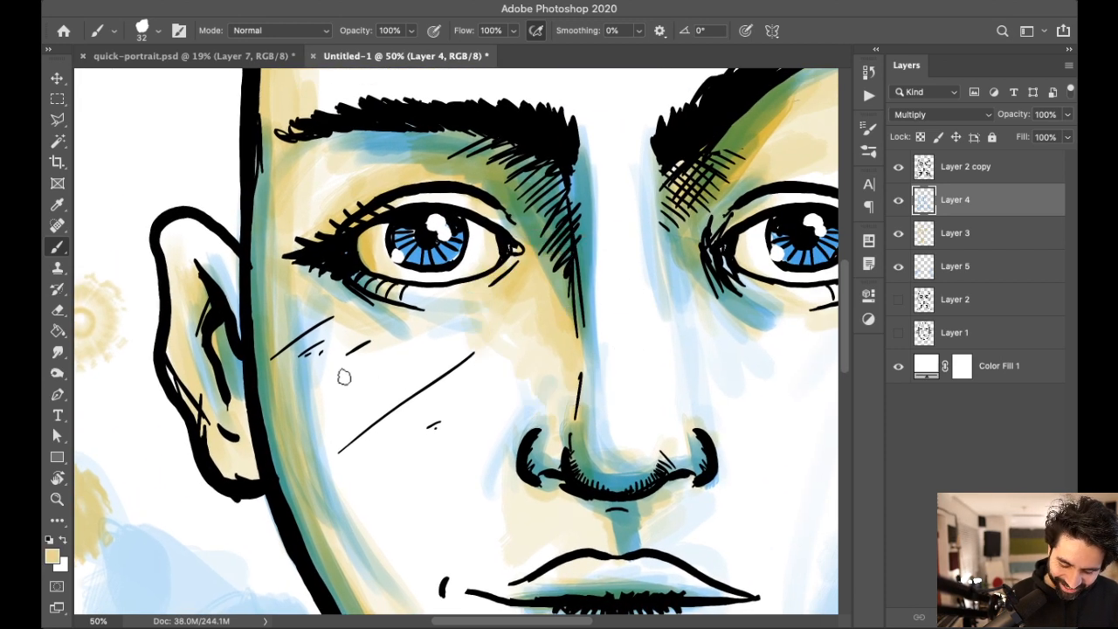
Step: Dot light gold freckles of varied size around the scratch lines on the cheek
key(ctrl+plus)
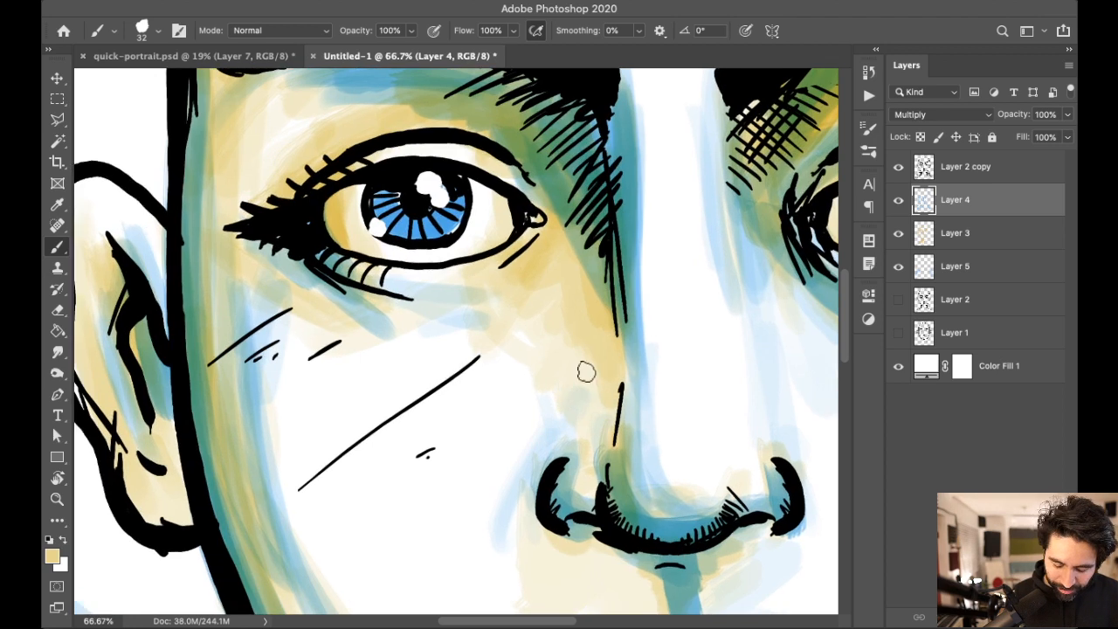
click(303, 379)
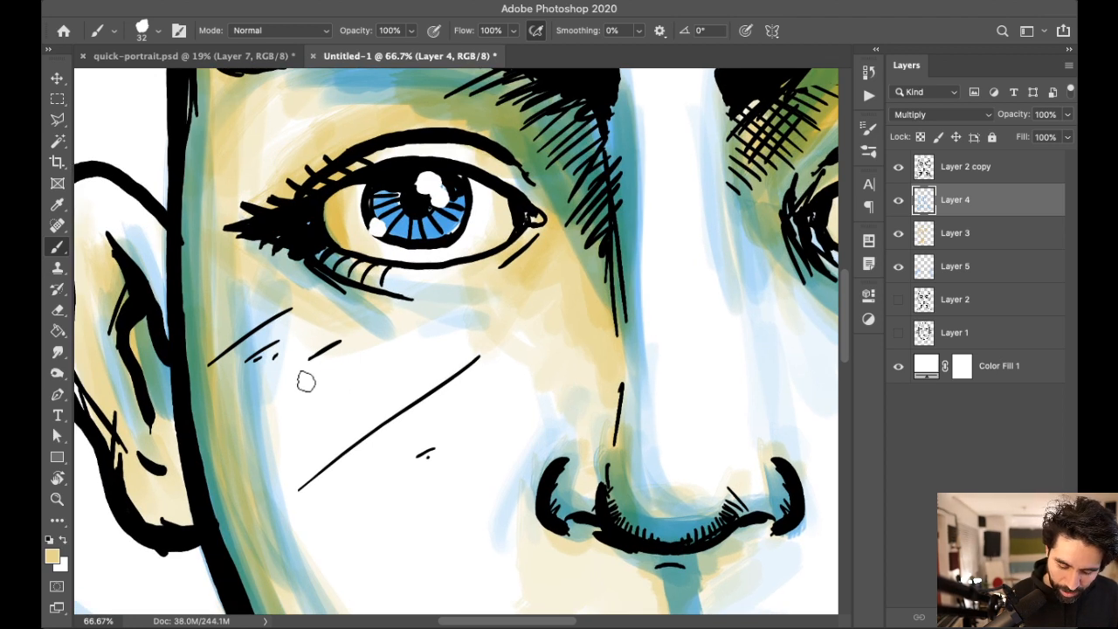
click(372, 361)
click(341, 405)
click(329, 373)
click(295, 430)
click(390, 457)
click(331, 429)
click(369, 388)
Step: Sample light blue from the face shading and dot scattered blue freckles on the opposite cheek, below the eye
mouse_move(482, 401)
mouse_down()
mouse_move(337, 419)
mouse_move(370, 404)
mouse_move(536, 425)
mouse_up()
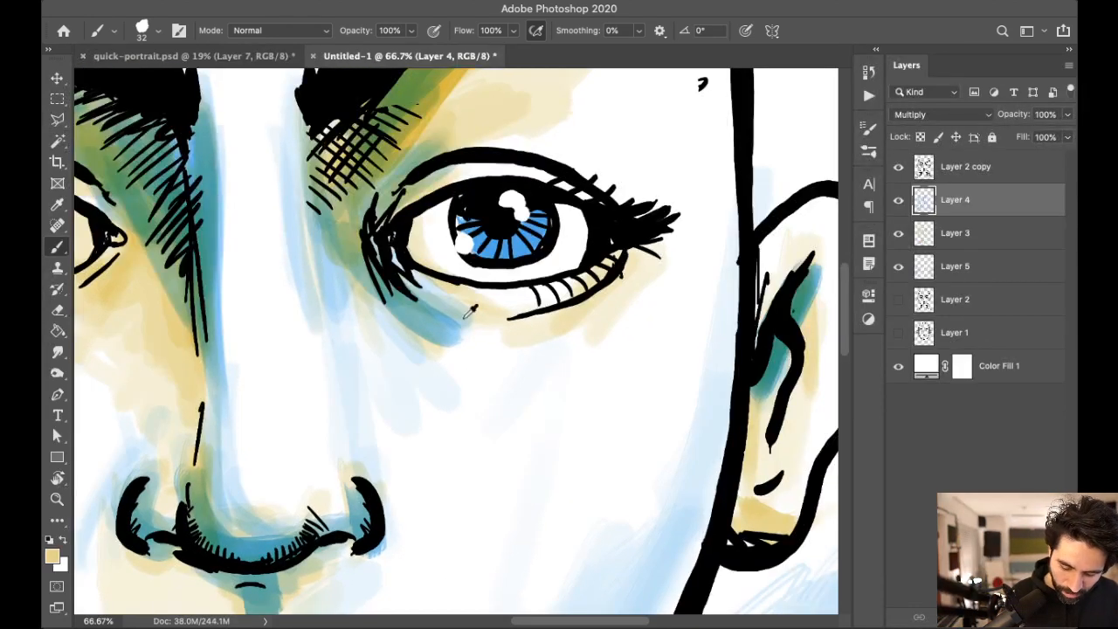
alt+click(347, 282)
click(629, 367)
click(547, 372)
click(591, 370)
click(519, 412)
click(622, 448)
click(643, 402)
click(588, 410)
click(490, 358)
click(551, 446)
click(556, 396)
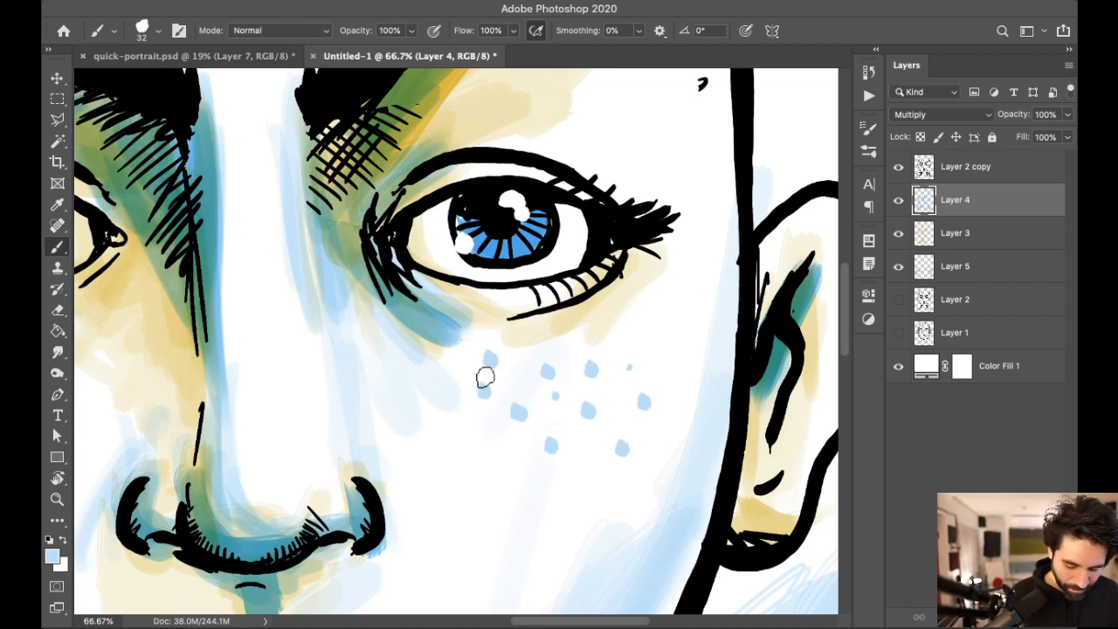
scroll(486, 385, down, 4)
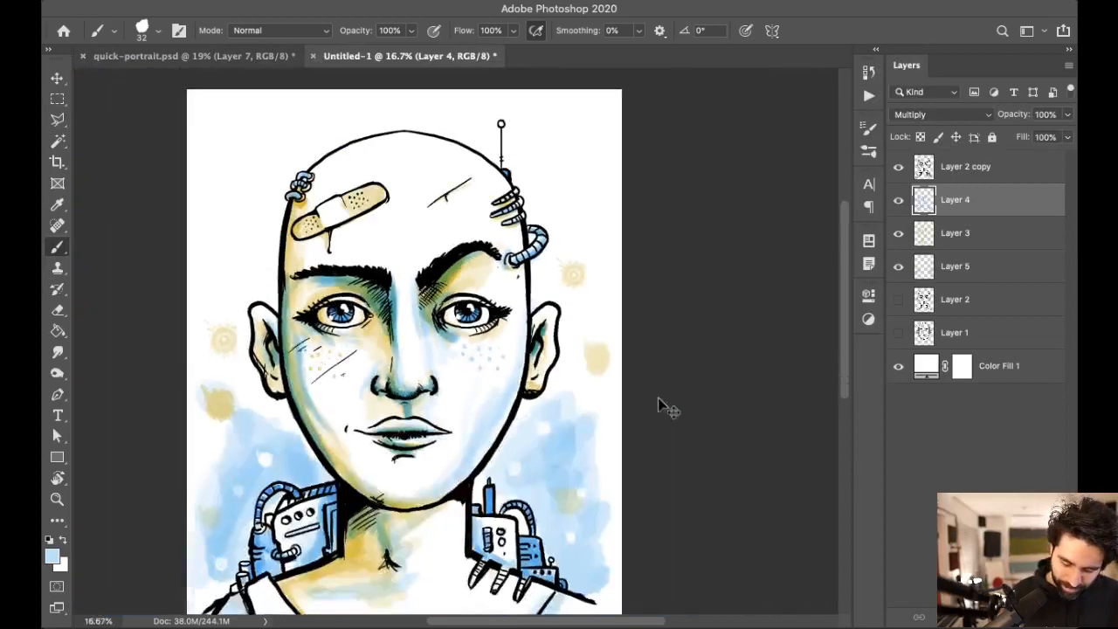
scroll(662, 406, up, 1)
scroll(662, 407, down, 2)
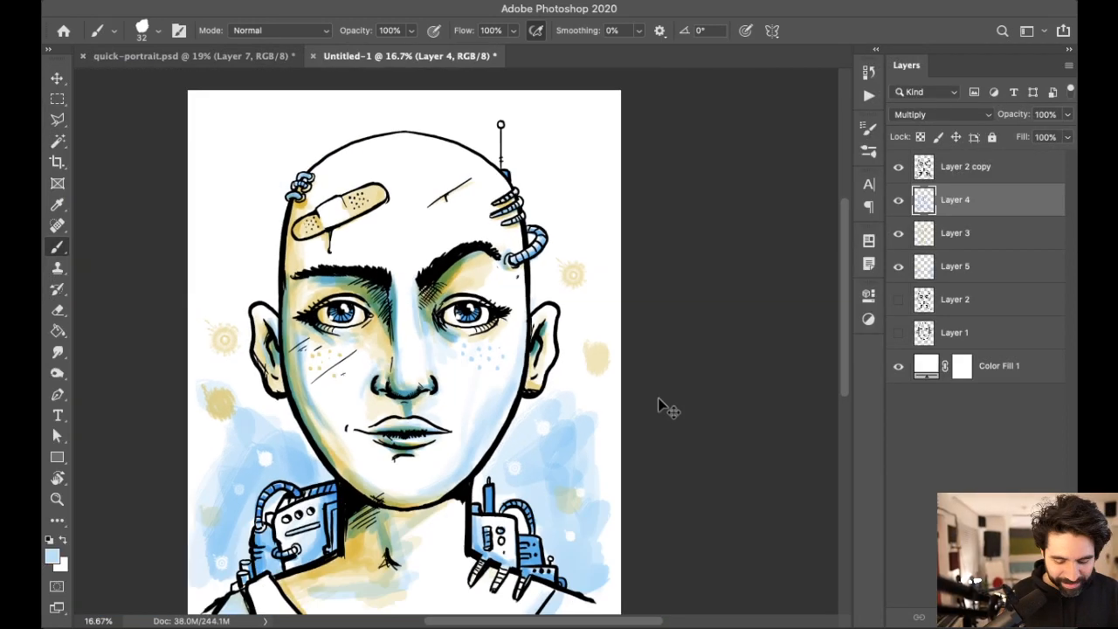
scroll(626, 427, up, 2)
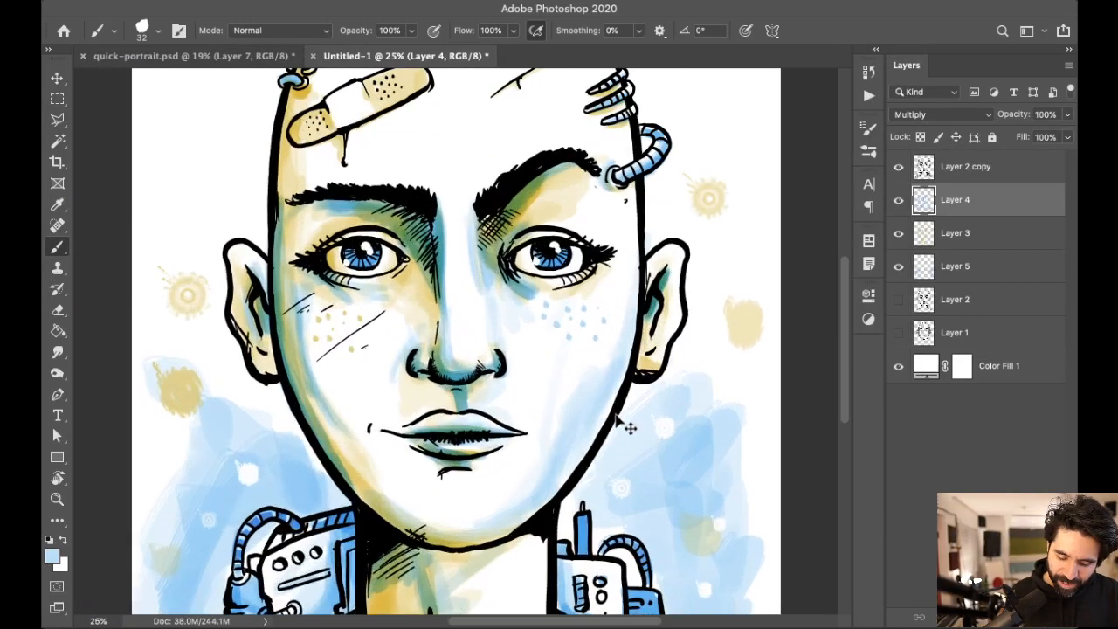
scroll(625, 426, up, 3)
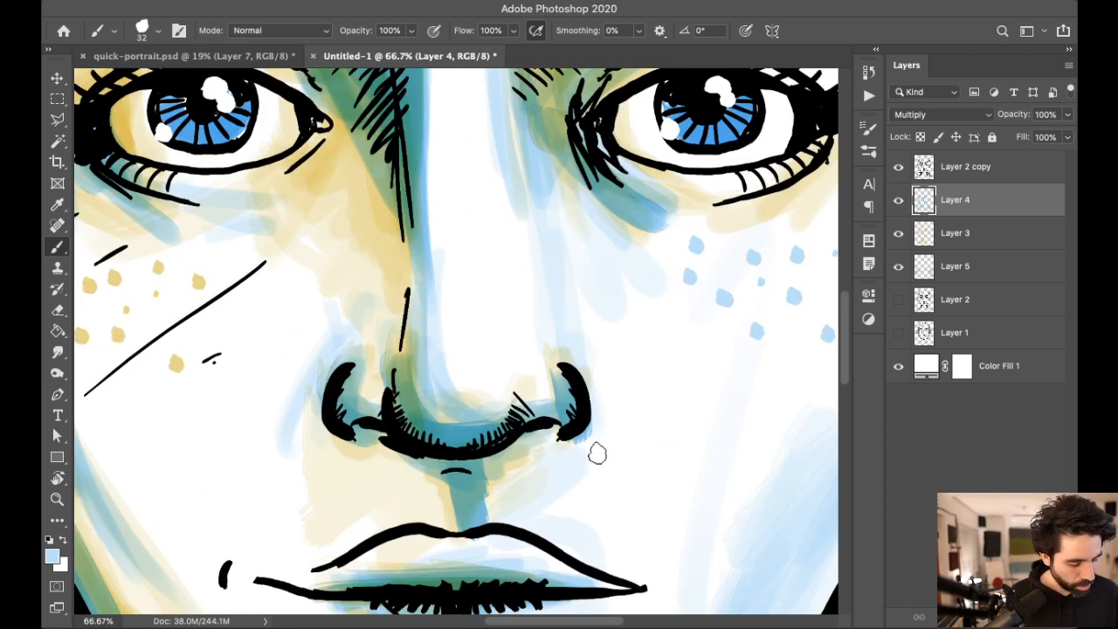
Step: Hide the ink line layer, Layer 2 copy, and toggle Layer 4 off and on to examine the blue shading across the whole portrait
scroll(596, 469, down, 1)
scroll(596, 463, down, 3)
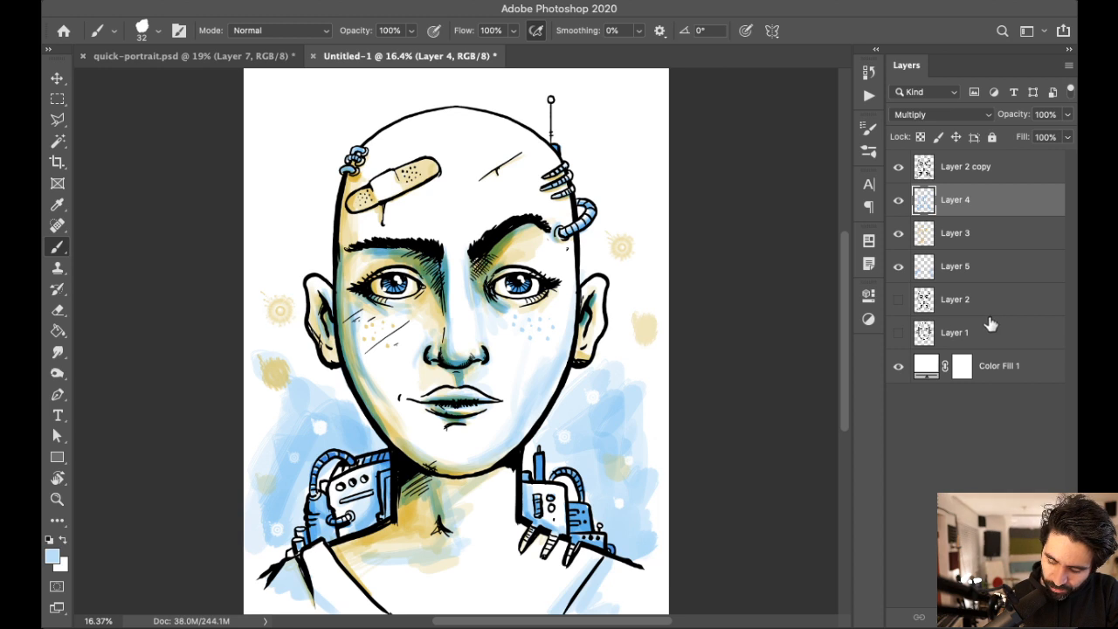
click(898, 166)
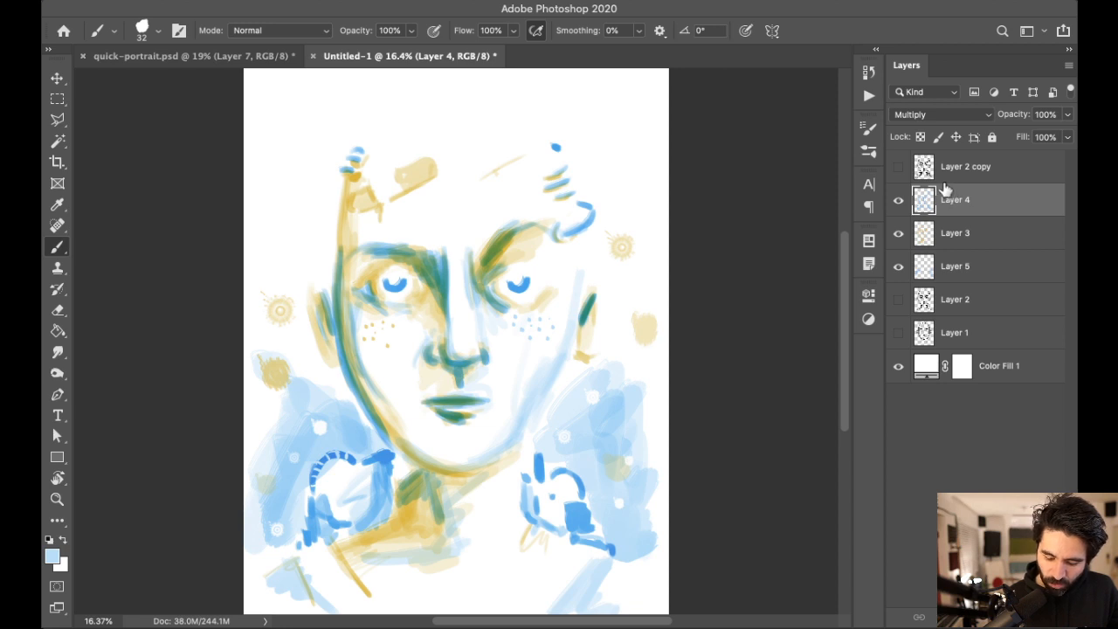
click(898, 166)
click(897, 166)
click(897, 200)
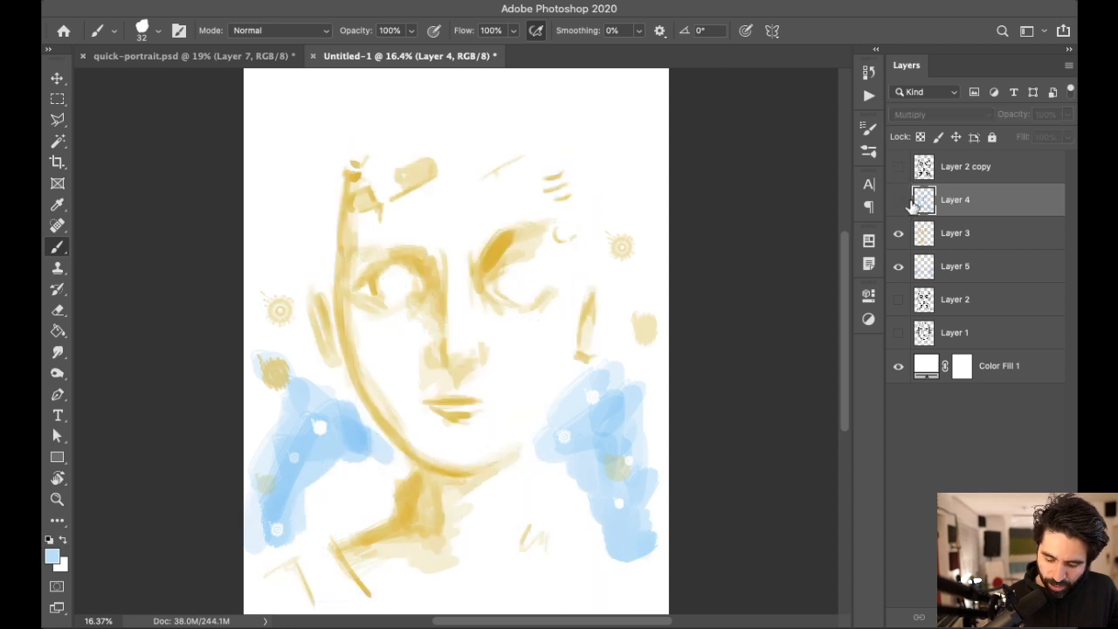
click(900, 200)
click(899, 200)
click(899, 200)
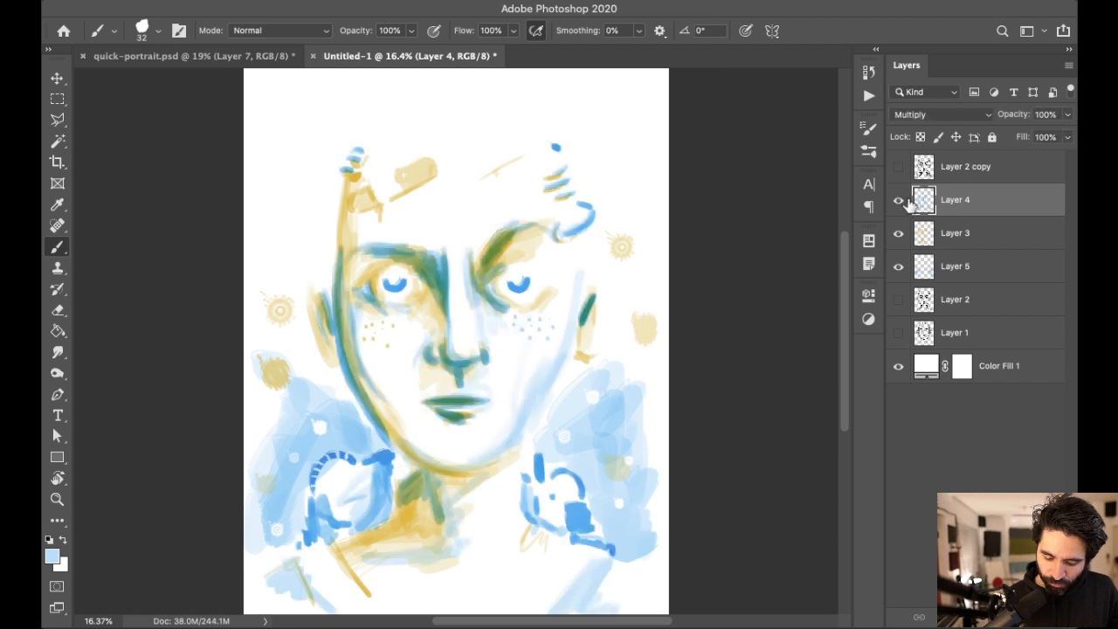
Step: Hide Layer 4, toggle Layer 3 to examine the gold shading, and show Layer 3, Layer 4 and Layer 2 copy again
click(897, 200)
click(898, 234)
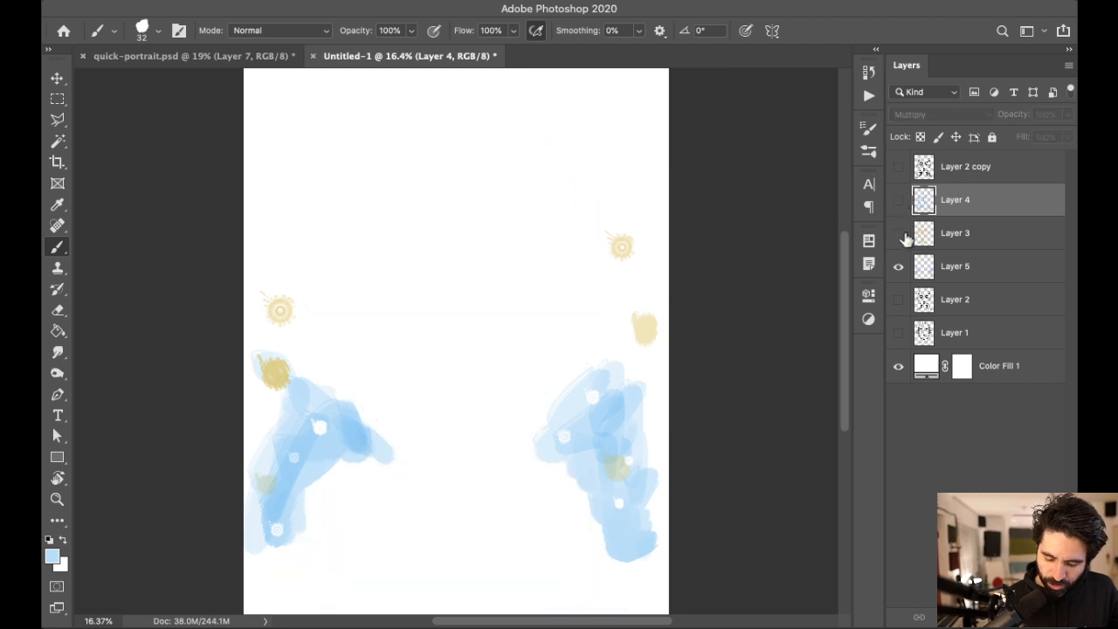
click(899, 234)
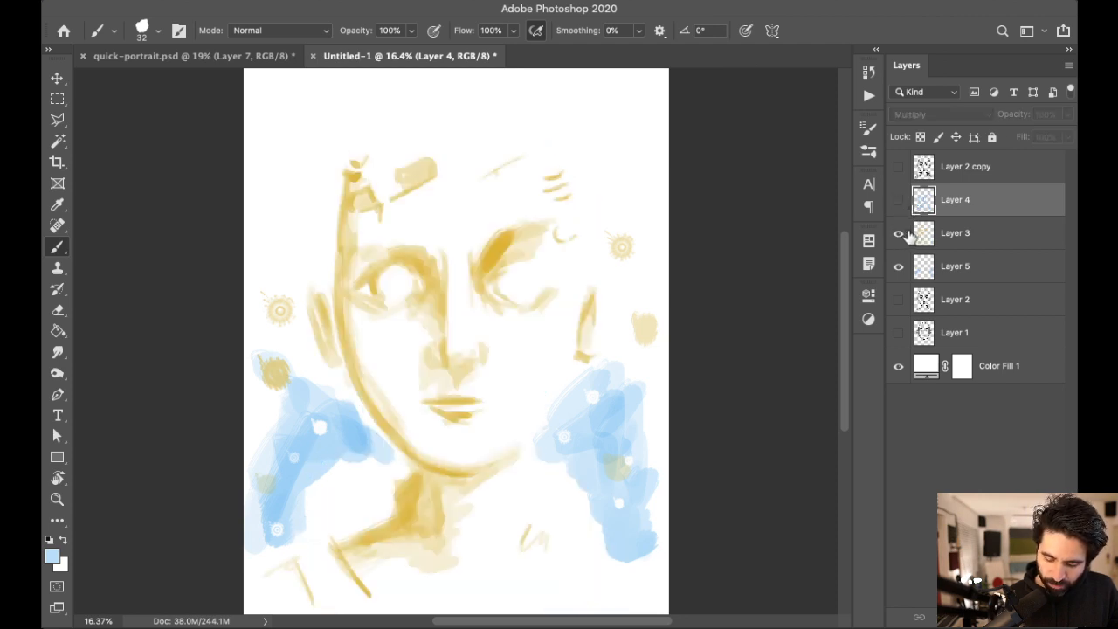
click(899, 234)
click(899, 234)
click(898, 200)
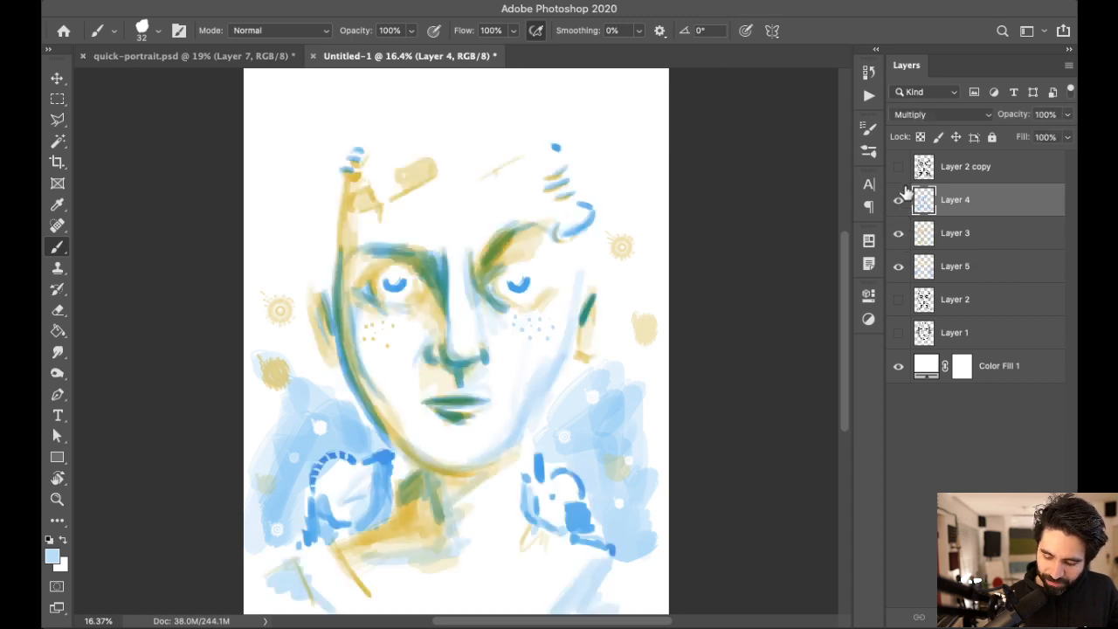
click(898, 167)
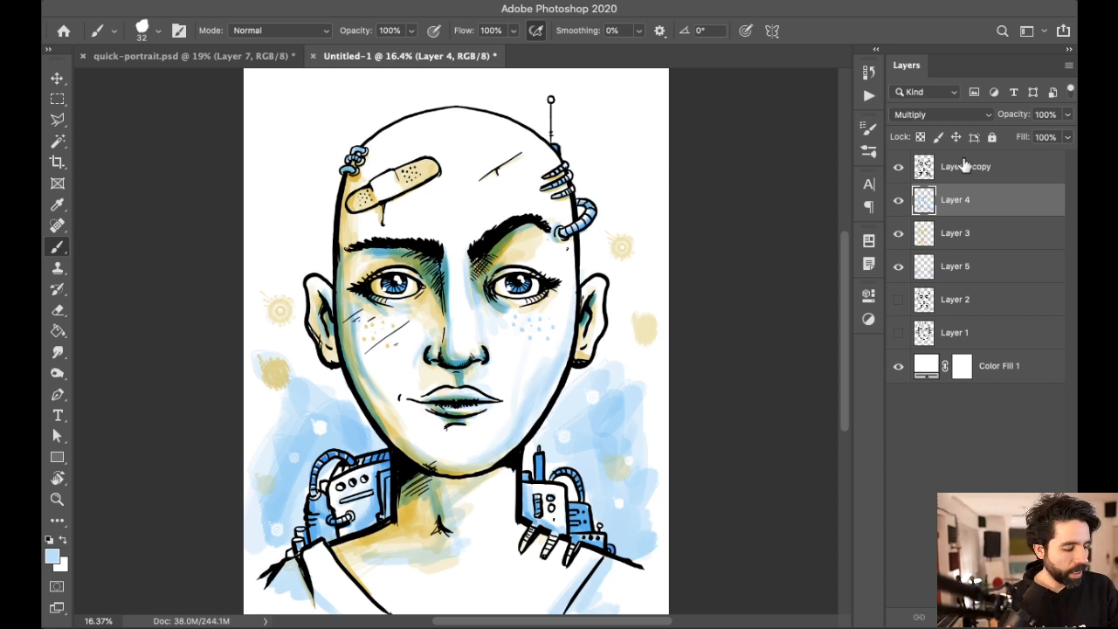
Step: Switch to the browser to check the YouTube live chat messages and return to OBS
key(super+Tab)
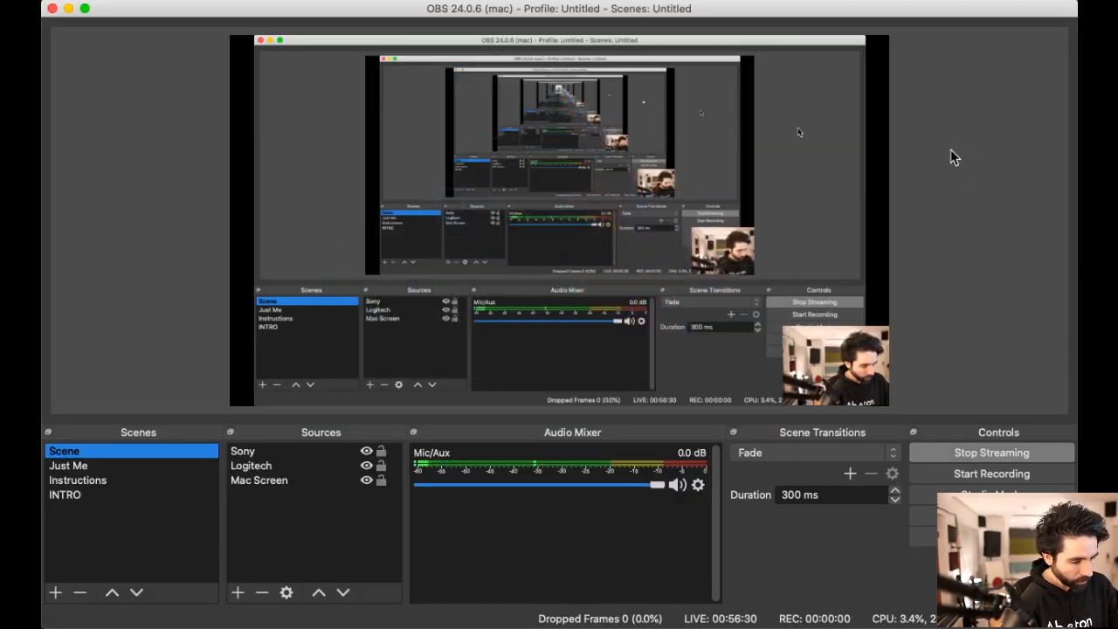
key(super+Tab)
key(Tab)
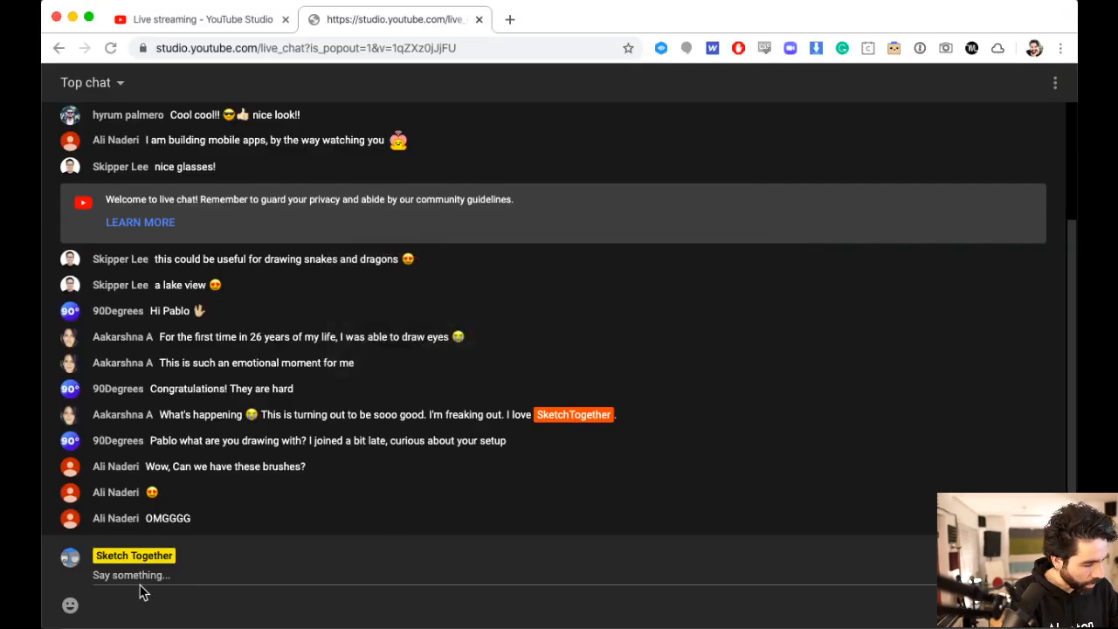
key(super+Tab)
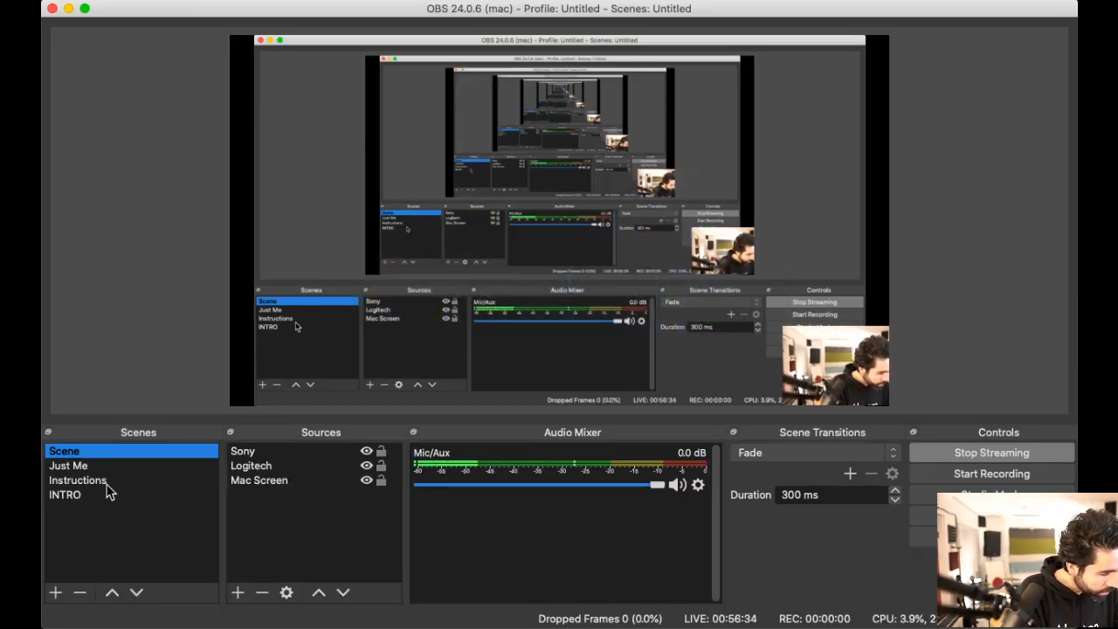